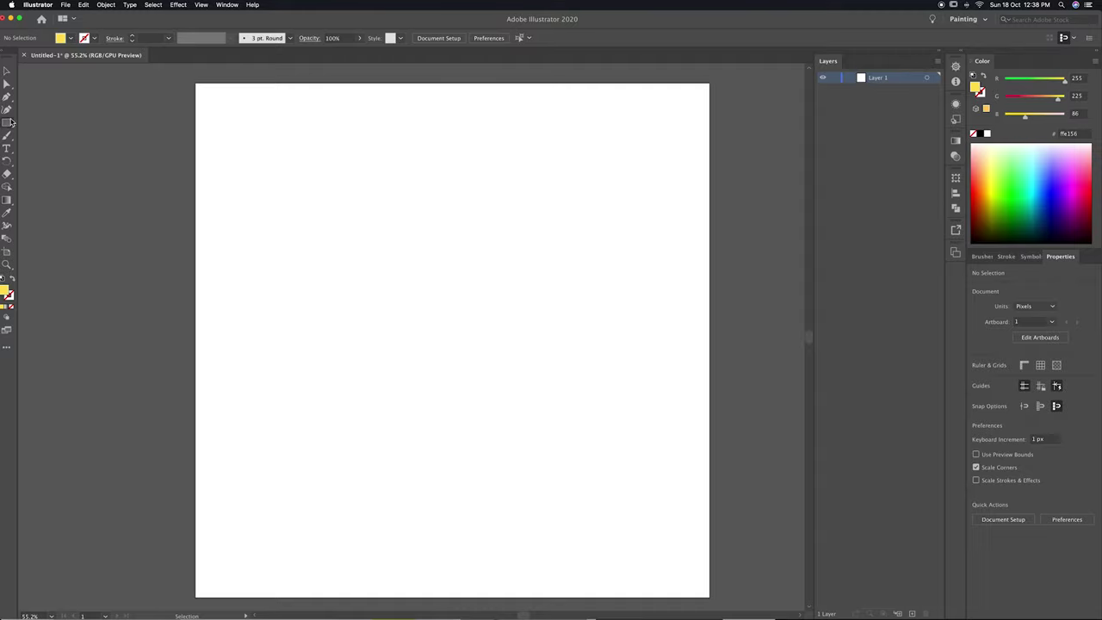
Draw a wide rectangle and Alt-drag a copy of it below.
{"action": "left_click", "coordinate": [8, 124]}
{"action": "left_click_drag", "start_coordinate": [353, 216], "coordinate": [556, 253]}
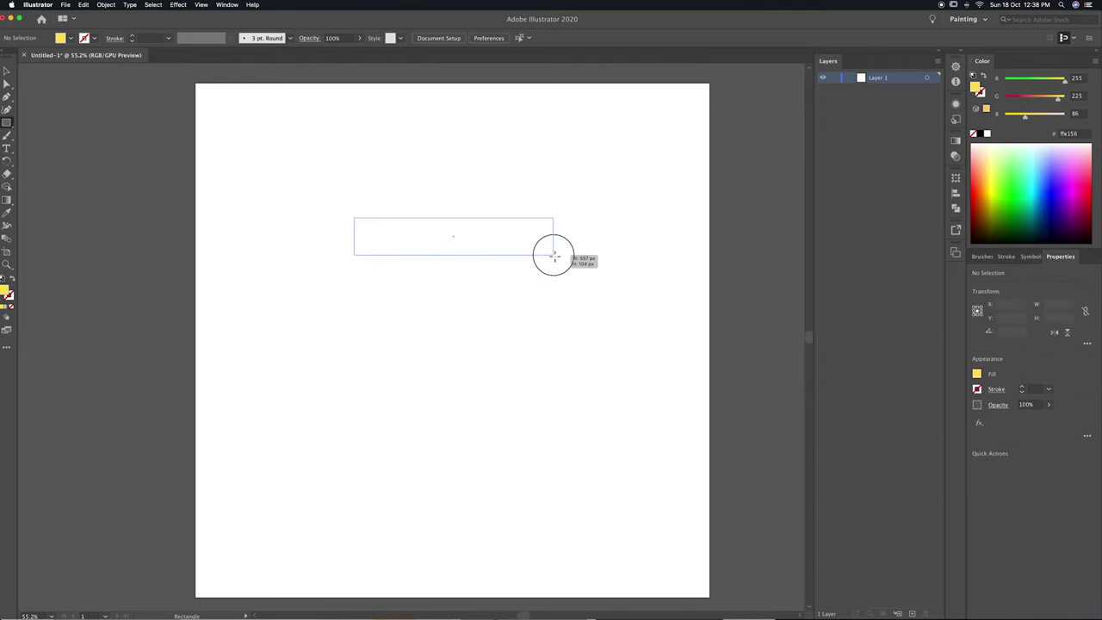
{"action": "key", "text": "v"}
{"action": "mouse_move", "coordinate": [465, 244]}
{"action": "left_mouse_down"}
{"action": "mouse_move", "coordinate": [464, 233]}
{"action": "mouse_move", "coordinate": [495, 299]}
{"action": "mouse_move", "coordinate": [464, 392]}
{"action": "left_mouse_up"}
Group both rectangles and fill the group dark purple #4e4b56.
{"action": "left_click", "coordinate": [575, 325]}
{"action": "left_click_drag", "start_coordinate": [532, 203], "coordinate": [492, 352]}
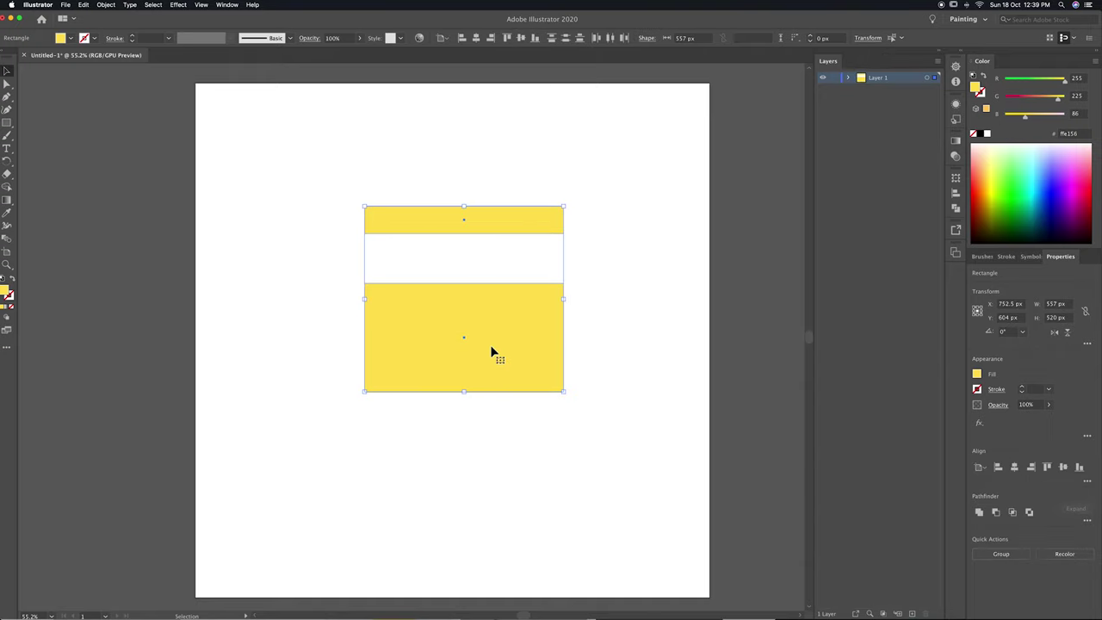
{"action": "right_click", "coordinate": [489, 341]}
{"action": "left_click", "coordinate": [508, 393]}
{"action": "left_click_drag", "start_coordinate": [1021, 105], "coordinate": [1020, 107]}
{"action": "left_click", "coordinate": [620, 258]}
Apply a 3D Extrude & Bevel with Isometric Top position and 25 pt depth.
{"action": "left_click", "coordinate": [534, 304]}
{"action": "left_click", "coordinate": [177, 5]}
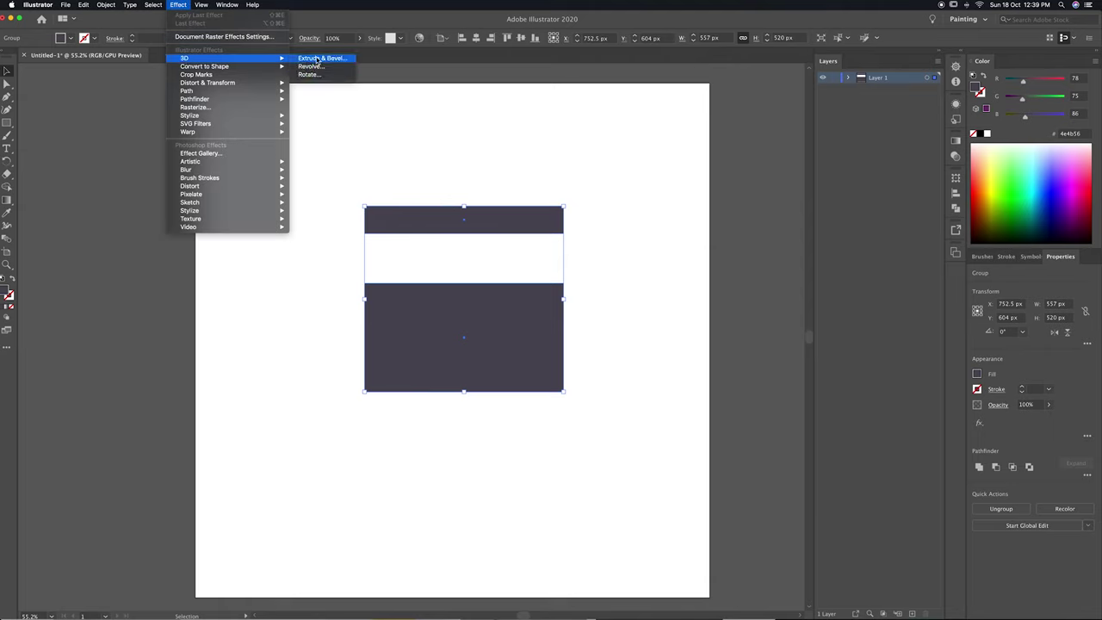
{"action": "left_click", "coordinate": [319, 57]}
{"action": "left_click", "coordinate": [690, 271]}
{"action": "left_click", "coordinate": [695, 468]}
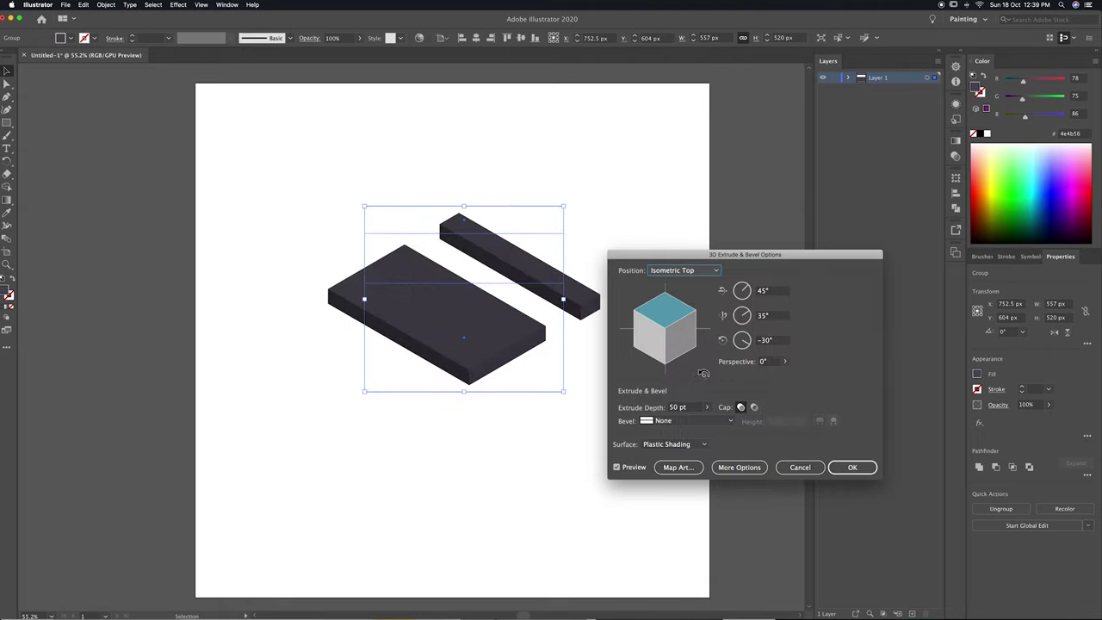
{"action": "left_click", "coordinate": [707, 408]}
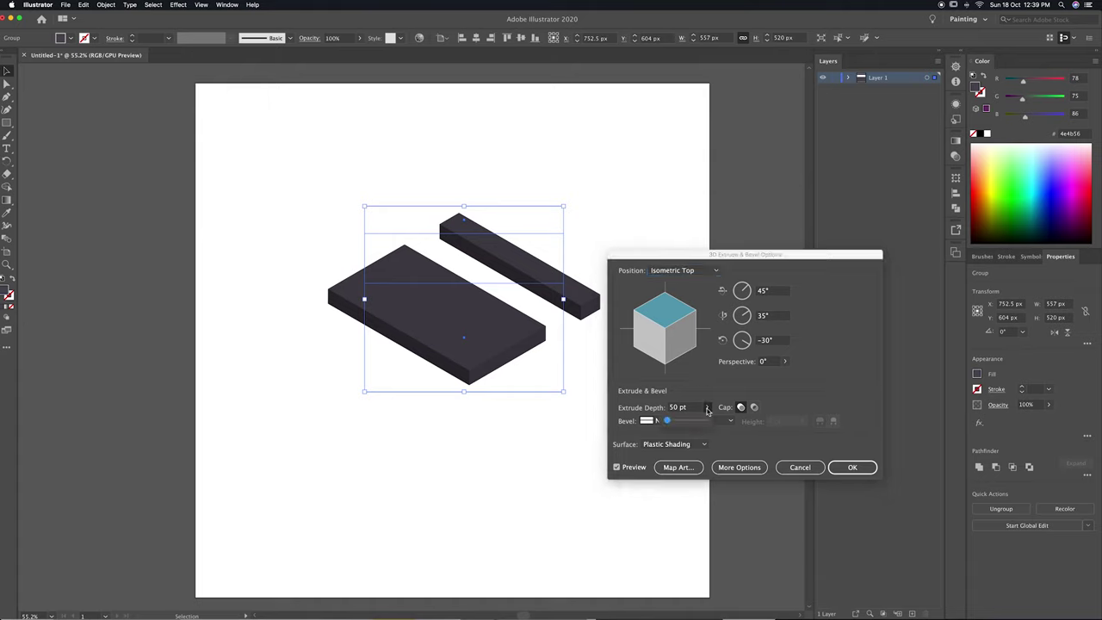
{"action": "left_click_drag", "start_coordinate": [682, 418], "coordinate": [665, 420]}
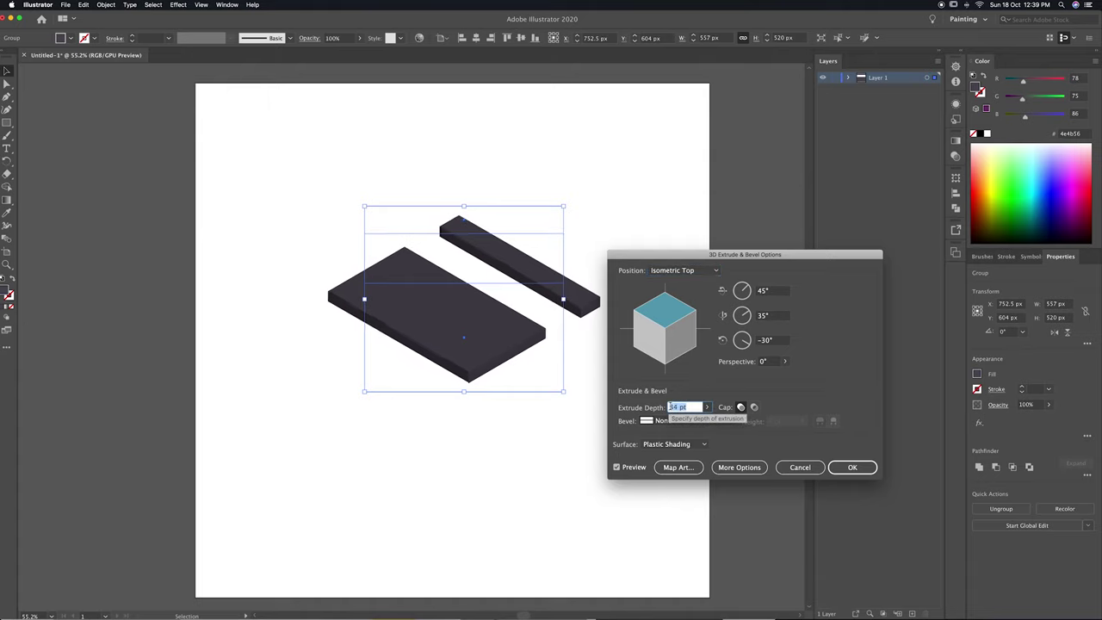
{"action": "type", "text": "25"}
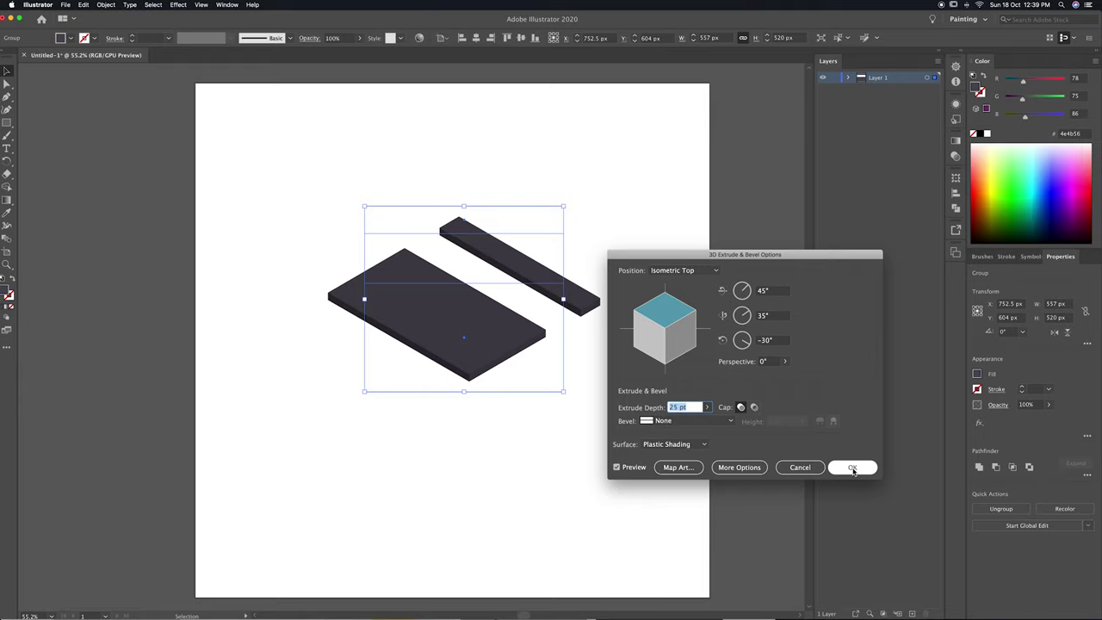
{"action": "left_click", "coordinate": [853, 467]}
Rotate the 3D slabs 180° and move them into place.
{"action": "mouse_move", "coordinate": [568, 397]}
{"action": "left_mouse_down"}
{"action": "mouse_move", "coordinate": [550, 237]}
{"action": "mouse_move", "coordinate": [565, 278]}
{"action": "left_mouse_up"}
{"action": "left_click_drag", "start_coordinate": [565, 402], "coordinate": [582, 253]}
{"action": "left_click_drag", "start_coordinate": [489, 348], "coordinate": [465, 320]}
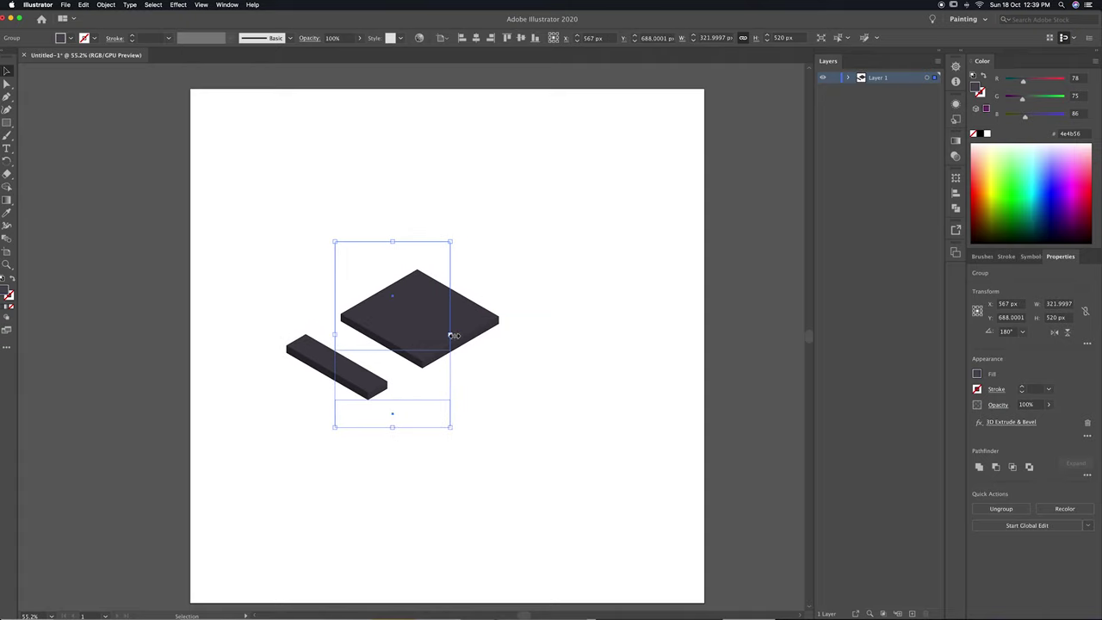
{"action": "mouse_move", "coordinate": [466, 321]}
{"action": "left_mouse_down"}
{"action": "mouse_move", "coordinate": [467, 300]}
{"action": "mouse_move", "coordinate": [474, 313]}
{"action": "left_mouse_up"}
{"action": "left_click", "coordinate": [570, 337]}
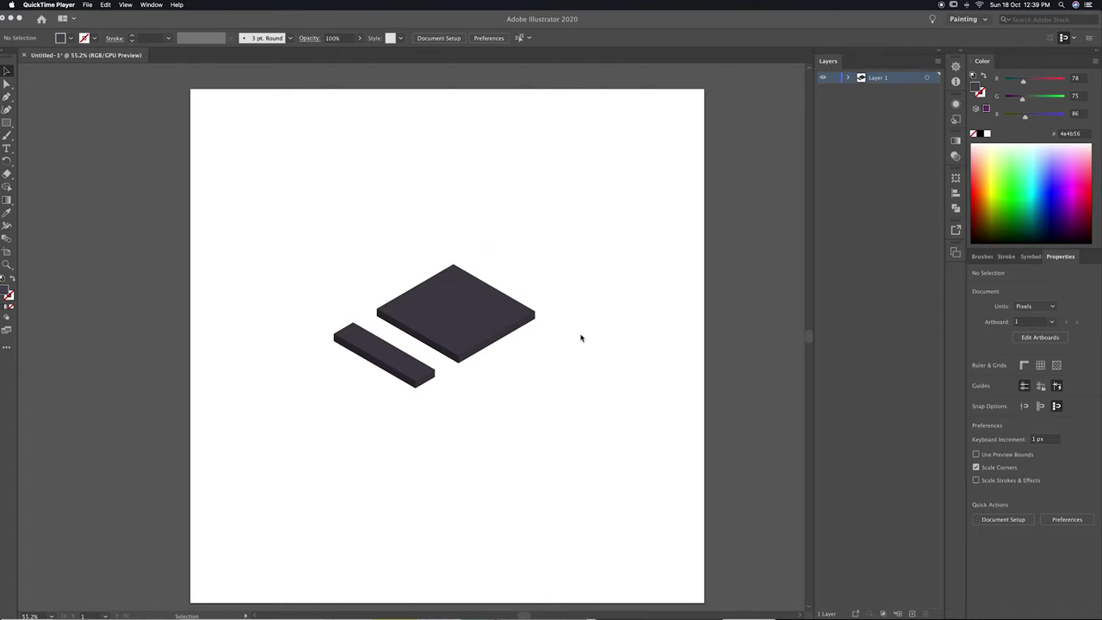
Draw a rectangle and a taller, narrower copy beside it, then position both.
{"action": "left_click", "coordinate": [6, 123]}
{"action": "scroll", "coordinate": [563, 218], "scroll_direction": "down", "scroll_amount": 2}
{"action": "left_click_drag", "start_coordinate": [402, 368], "coordinate": [549, 439]}
{"action": "key", "text": "a"}
{"action": "mouse_move", "coordinate": [521, 401]}
{"action": "left_mouse_down"}
{"action": "mouse_move", "coordinate": [591, 401]}
{"action": "mouse_move", "coordinate": [541, 322]}
{"action": "left_mouse_up"}
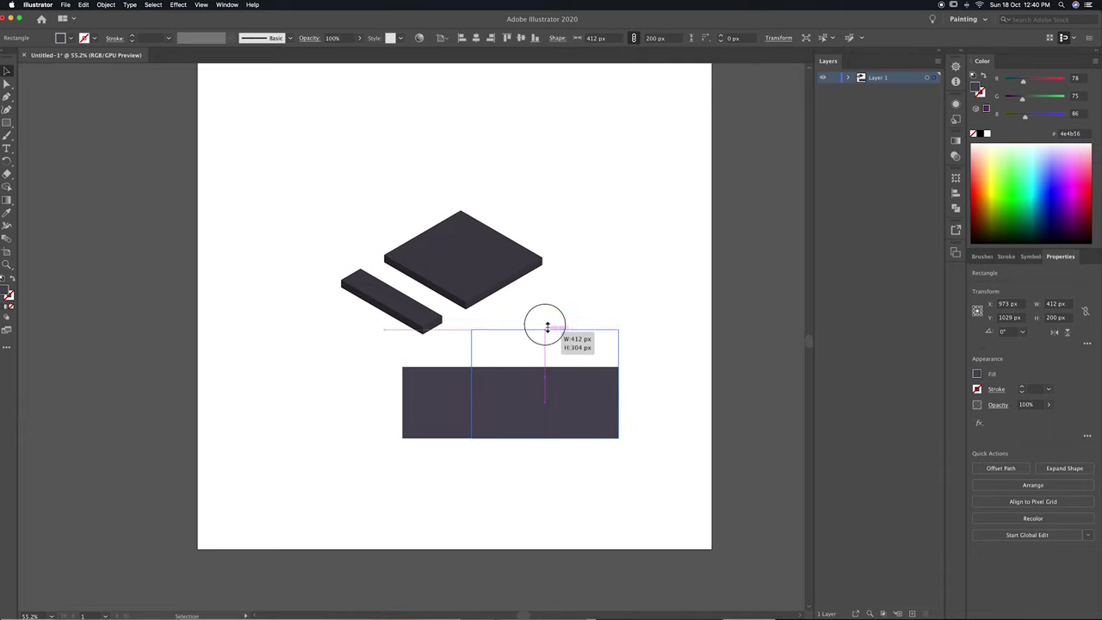
{"action": "left_click_drag", "start_coordinate": [497, 383], "coordinate": [499, 383]}
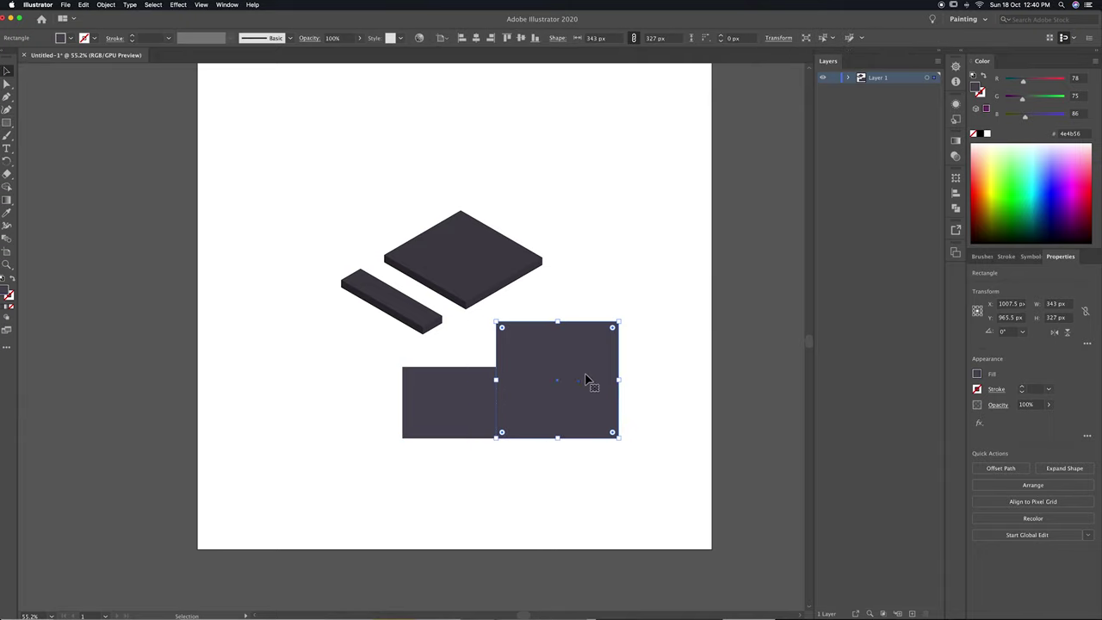
{"action": "left_click", "coordinate": [645, 403]}
{"action": "mouse_move", "coordinate": [644, 403]}
{"action": "left_mouse_down"}
{"action": "mouse_move", "coordinate": [482, 405]}
{"action": "mouse_move", "coordinate": [537, 443]}
{"action": "left_mouse_up"}
Fill the rectangles orange and merge them into one stepped shape with Shape Builder.
{"action": "mouse_move", "coordinate": [1023, 82]}
{"action": "left_mouse_down"}
{"action": "mouse_move", "coordinate": [1054, 82]}
{"action": "mouse_move", "coordinate": [1036, 99]}
{"action": "mouse_move", "coordinate": [1065, 82]}
{"action": "mouse_move", "coordinate": [1046, 99]}
{"action": "left_mouse_up"}
{"action": "left_click", "coordinate": [670, 399]}
{"action": "left_click", "coordinate": [533, 454]}
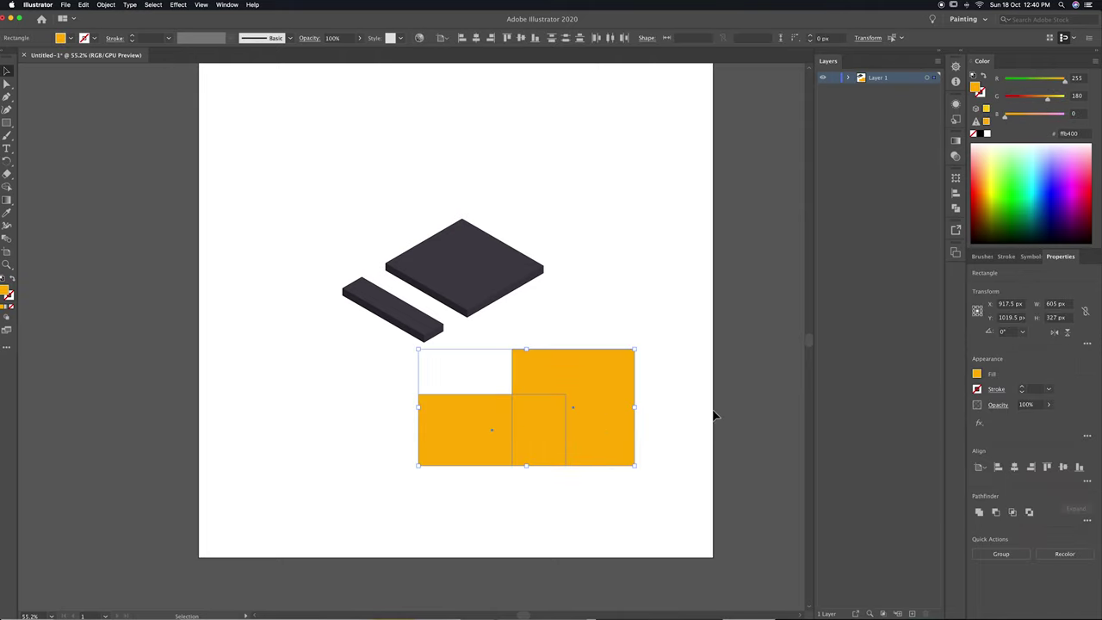
{"action": "left_click_drag", "start_coordinate": [486, 421], "coordinate": [634, 439]}
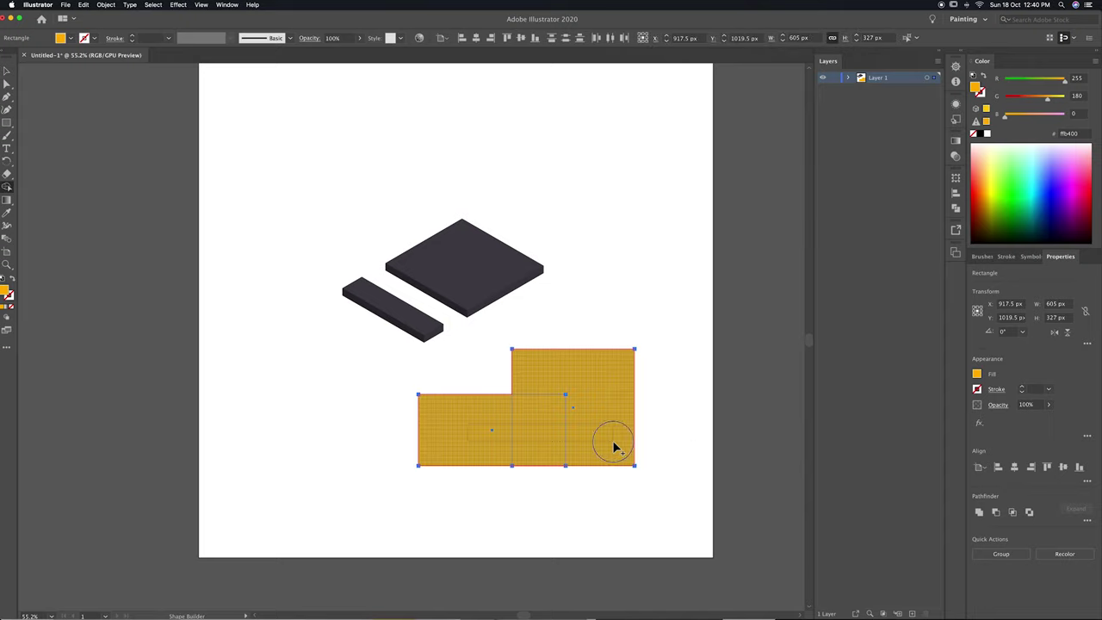
{"action": "key", "text": "v"}
Draw a 213×105 px window rectangle inside the raised cab.
{"action": "left_click", "coordinate": [554, 410]}
{"action": "left_click", "coordinate": [639, 356]}
{"action": "left_click", "coordinate": [603, 364]}
{"action": "mouse_move", "coordinate": [522, 358]}
{"action": "left_mouse_down"}
{"action": "mouse_move", "coordinate": [609, 395]}
{"action": "mouse_move", "coordinate": [597, 394]}
{"action": "left_mouse_up"}
Fill the window rectangle light green.
{"action": "key", "text": "v"}
{"action": "left_click_drag", "start_coordinate": [1004, 116], "coordinate": [1042, 115]}
{"action": "mouse_move", "coordinate": [1064, 80]}
{"action": "left_mouse_down"}
{"action": "mouse_move", "coordinate": [1048, 80]}
{"action": "mouse_move", "coordinate": [1059, 101]}
{"action": "left_mouse_up"}
Slant the cab front by moving its top-left anchor and raise the dark slabs about 100 px.
{"action": "key", "text": "a"}
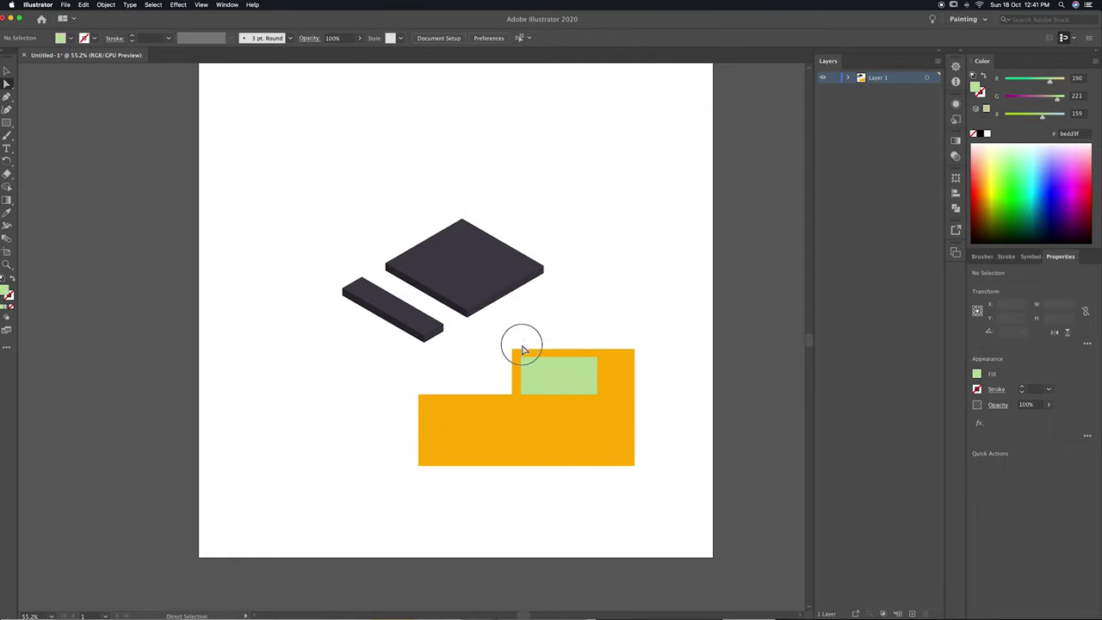
{"action": "left_click_drag", "start_coordinate": [524, 346], "coordinate": [495, 371]}
{"action": "key", "text": "v"}
{"action": "left_click_drag", "start_coordinate": [477, 285], "coordinate": [479, 199]}
Slant the front window to match the cab and narrow it.
{"action": "left_click", "coordinate": [525, 350]}
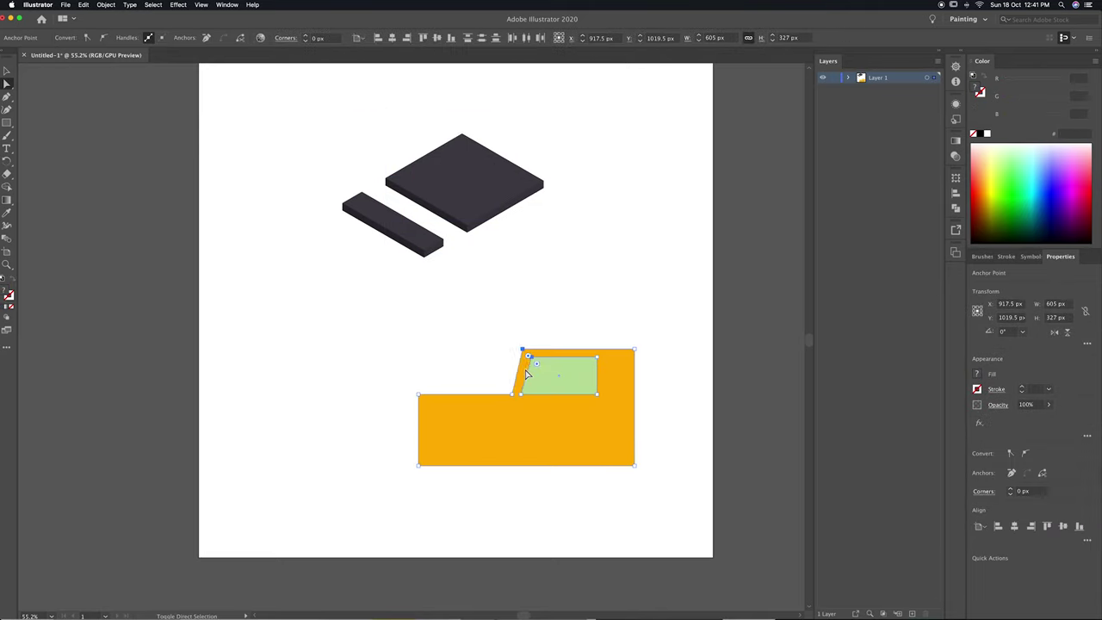
{"action": "left_click", "coordinate": [538, 361]}
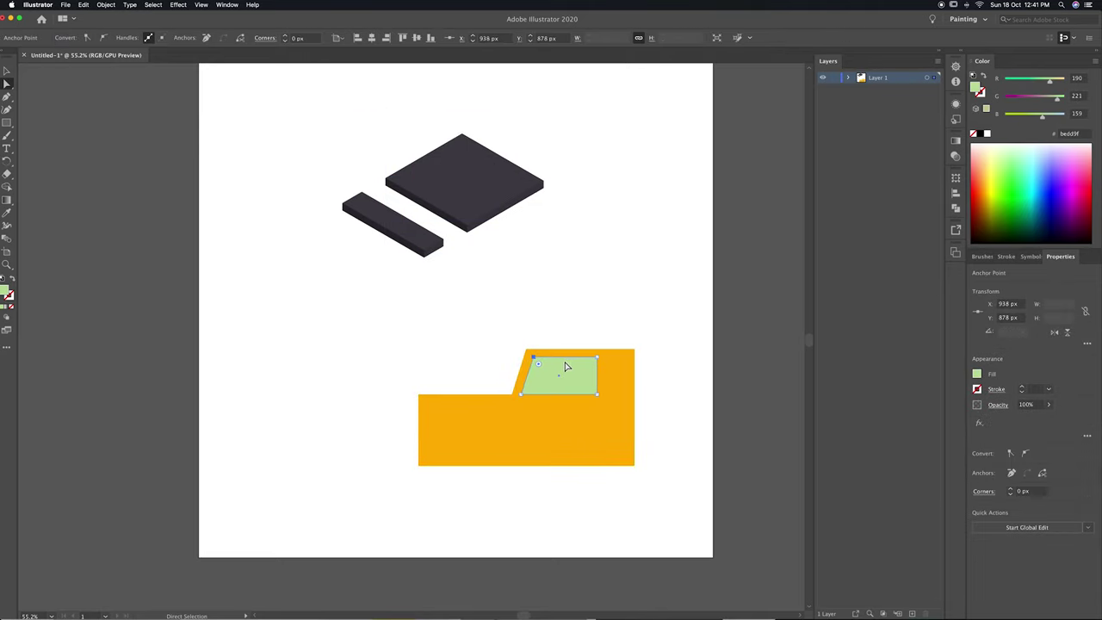
{"action": "left_click_drag", "start_coordinate": [597, 357], "coordinate": [560, 399]}
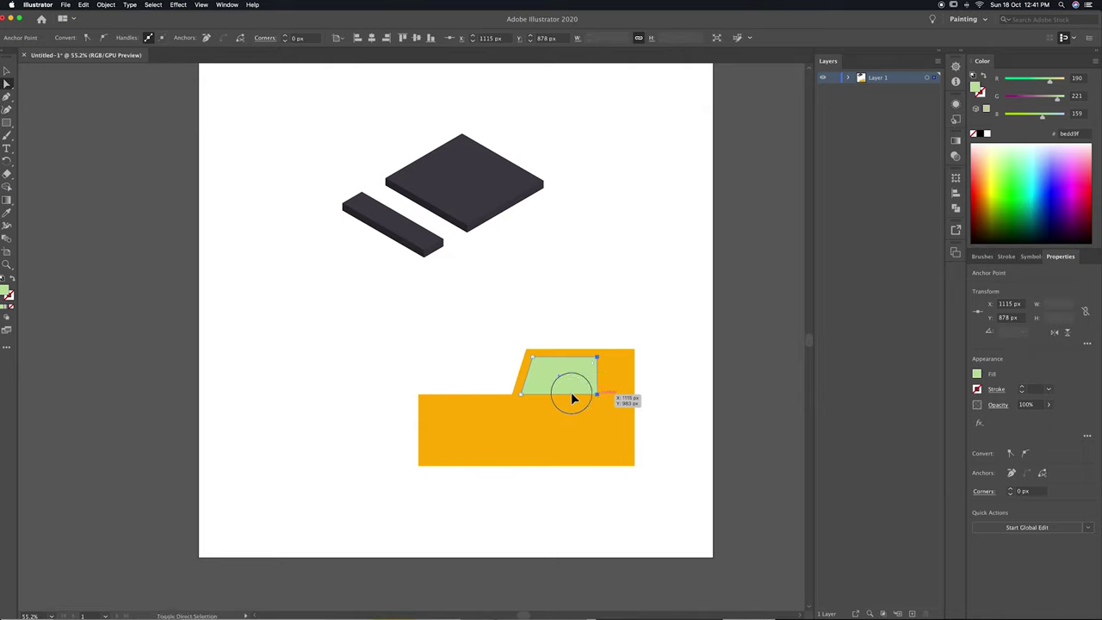
{"action": "left_click", "coordinate": [381, 295]}
Draw a second 105×105 px green window beside the first.
{"action": "key", "text": "m"}
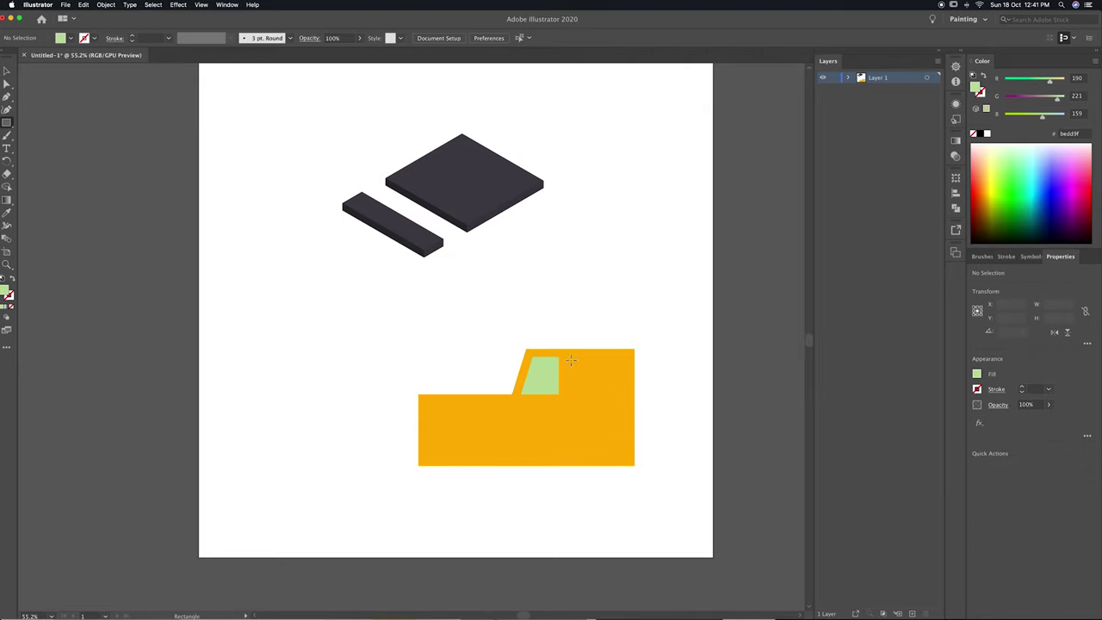
{"action": "left_click_drag", "start_coordinate": [582, 379], "coordinate": [606, 394]}
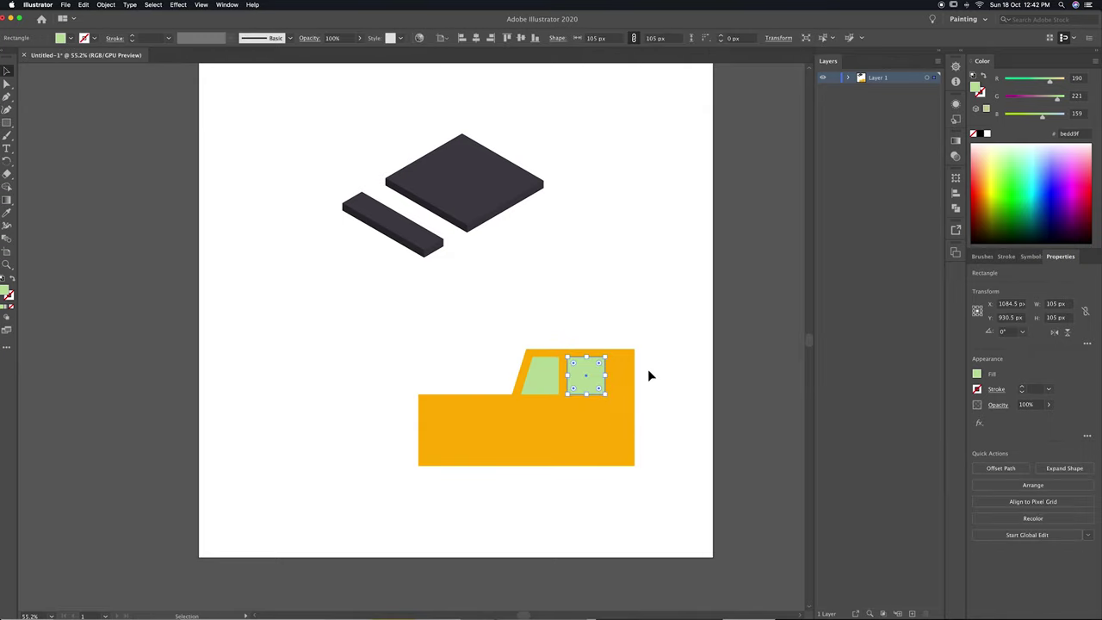
{"action": "key", "text": "v"}
{"action": "left_click", "coordinate": [638, 379]}
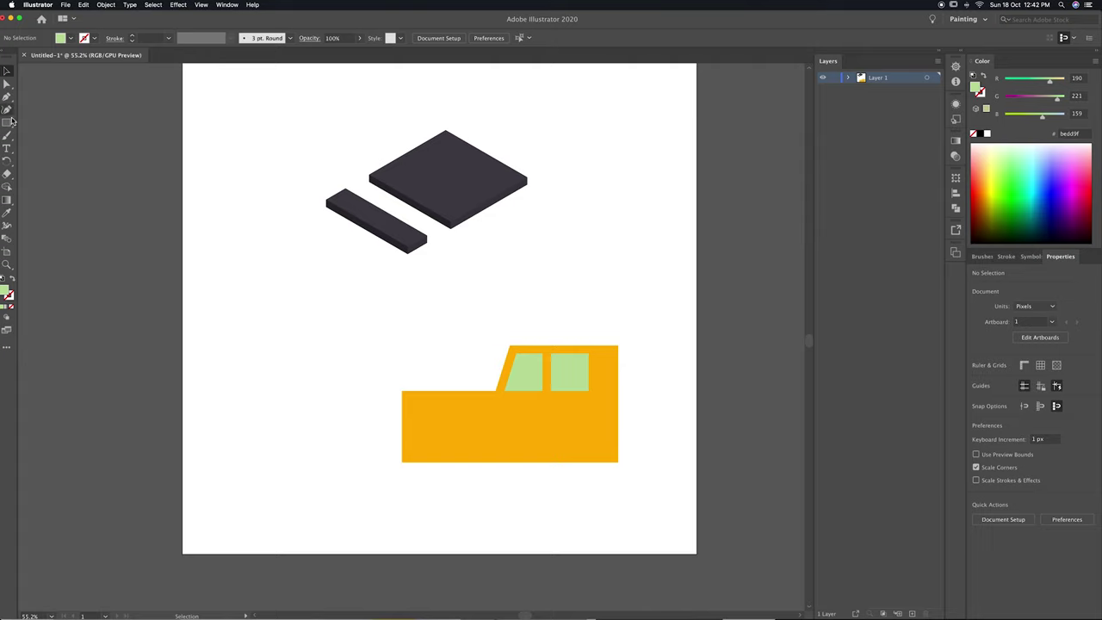
Draw a small dark grey door handle on the truck body.
{"action": "left_click", "coordinate": [10, 121]}
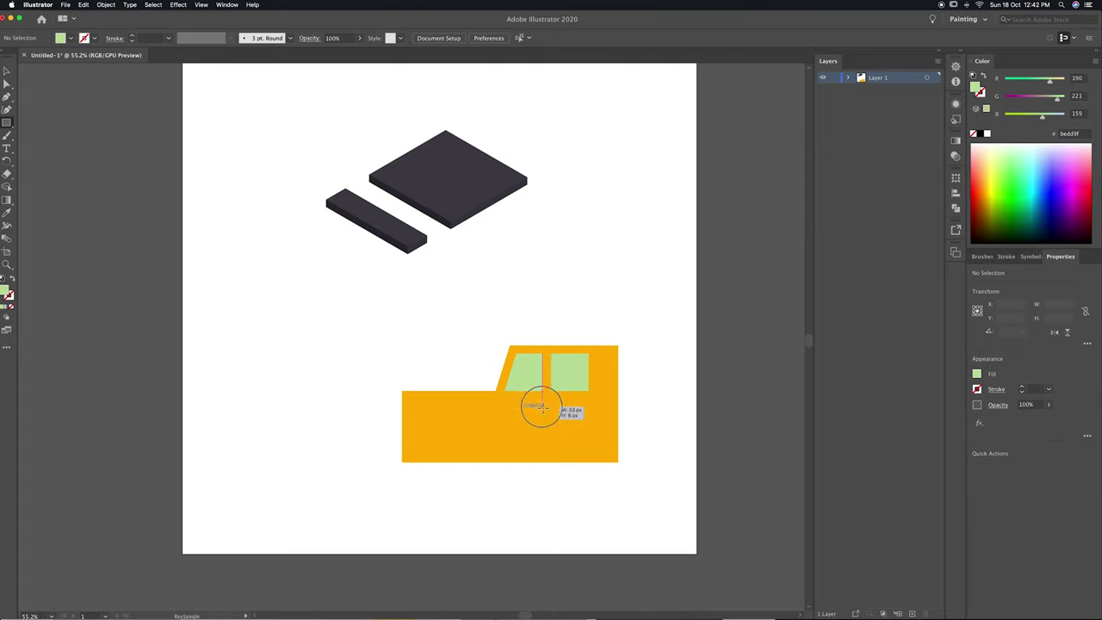
{"action": "left_click_drag", "start_coordinate": [540, 406], "coordinate": [543, 407]}
{"action": "key", "text": "v"}
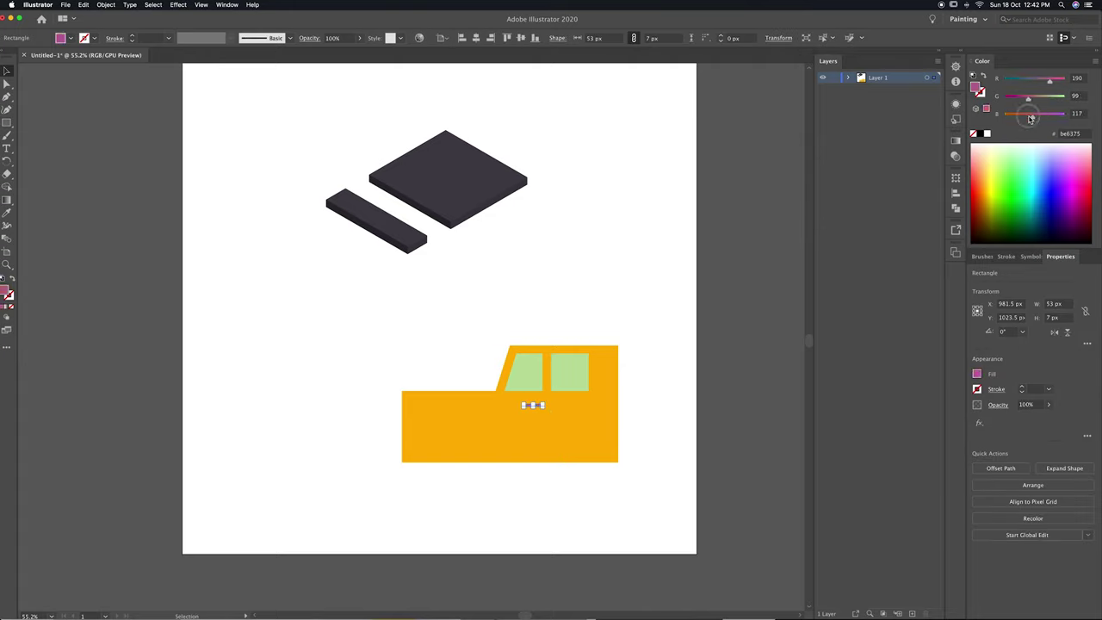
{"action": "left_click", "coordinate": [699, 402]}
{"action": "key", "text": "ctrl+equal"}
{"action": "left_click_drag", "start_coordinate": [664, 419], "coordinate": [579, 362]}
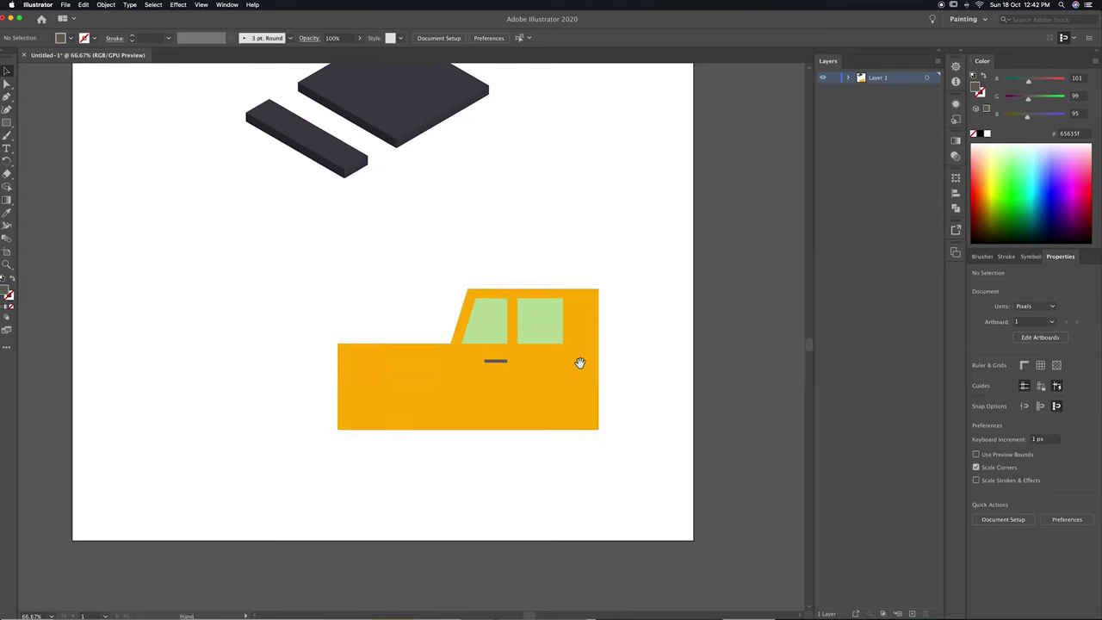
{"action": "left_click", "coordinate": [497, 362]}
{"action": "key", "text": "ctrl+equal"}
{"action": "key", "text": "ctrl+equal"}
{"action": "key", "text": "ctrl+equal"}
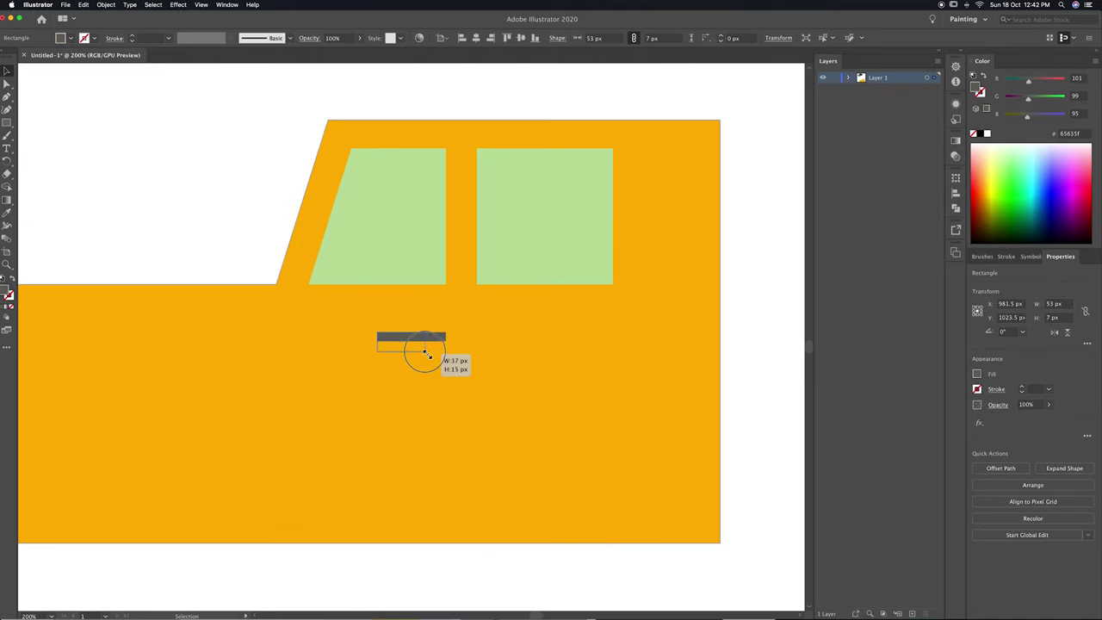
{"action": "mouse_move", "coordinate": [433, 346]}
{"action": "left_mouse_down"}
{"action": "mouse_move", "coordinate": [404, 346]}
{"action": "mouse_move", "coordinate": [441, 288]}
{"action": "mouse_move", "coordinate": [443, 529]}
{"action": "left_mouse_up"}
Draw a thin 3 px vertical door seam line and shorten its top.
{"action": "key", "text": "m"}
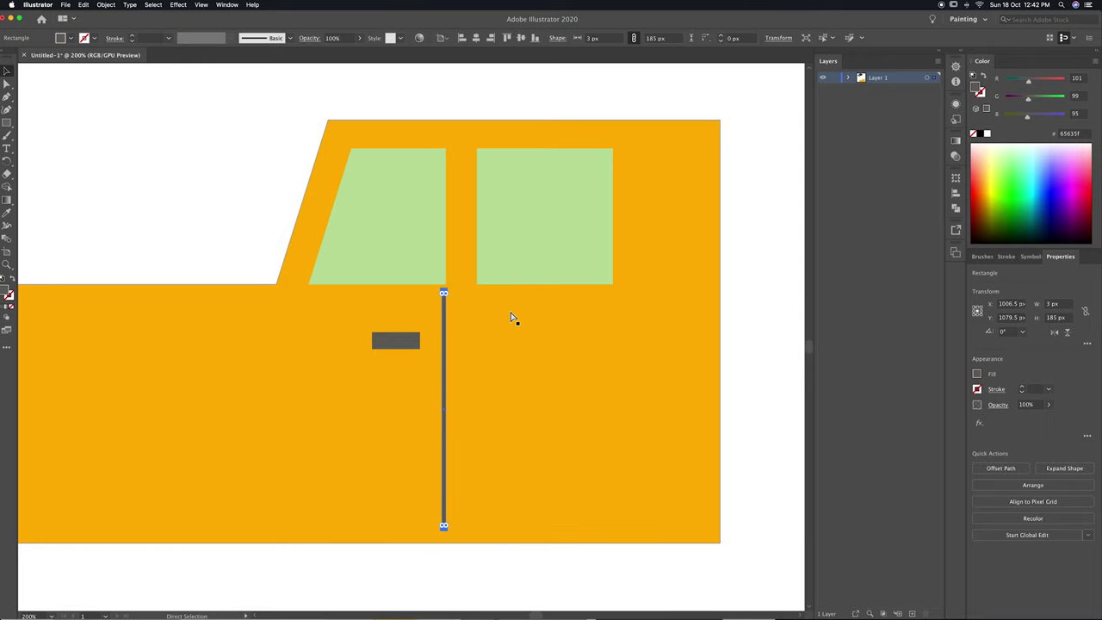
{"action": "key", "text": "super+equal"}
{"action": "key", "text": "super+equal"}
{"action": "key", "text": "super+equal"}
{"action": "left_click_drag", "start_coordinate": [512, 315], "coordinate": [522, 369]}
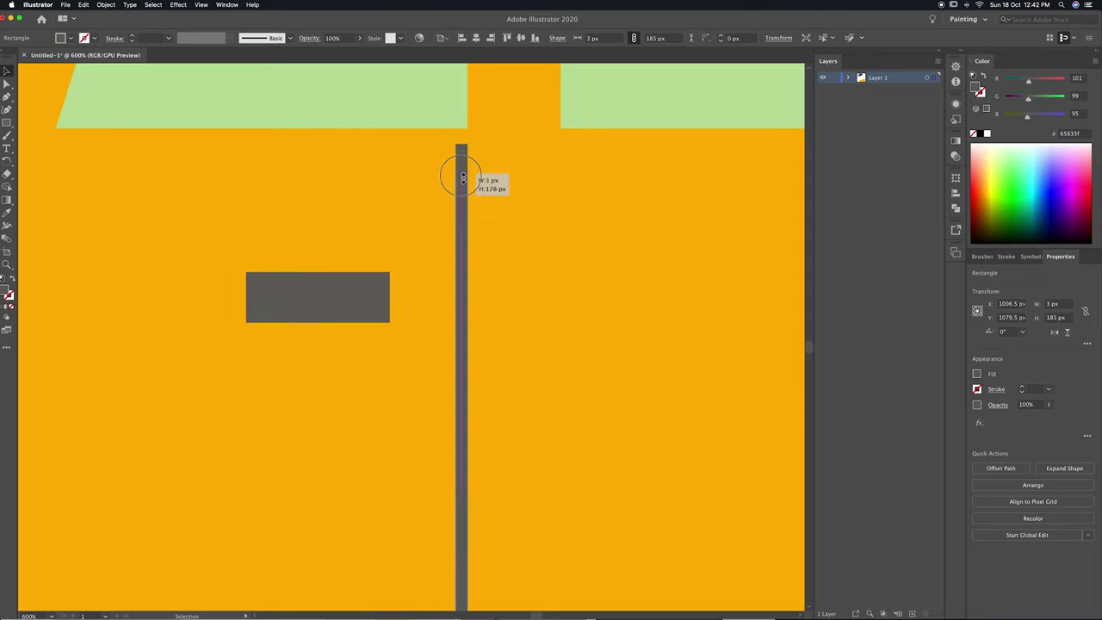
{"action": "left_click_drag", "start_coordinate": [462, 144], "coordinate": [456, 176]}
{"action": "key", "text": "a"}
{"action": "left_click", "coordinate": [447, 140]}
{"action": "key", "text": "super+minus"}
{"action": "key", "text": "super+1"}
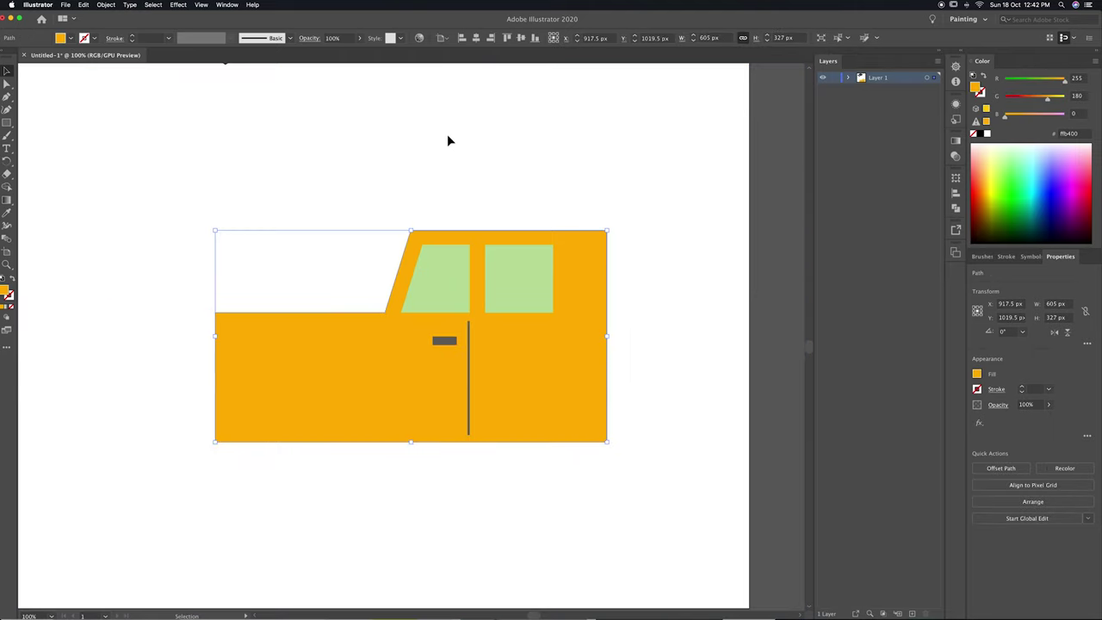
Copy the door line 112 px to the right, then select all truck parts.
{"action": "left_click", "coordinate": [608, 284]}
{"action": "scroll", "coordinate": [517, 344], "scroll_direction": "right", "scroll_amount": 2}
{"action": "left_click_drag", "start_coordinate": [422, 352], "coordinate": [499, 357], "text": "alt"}
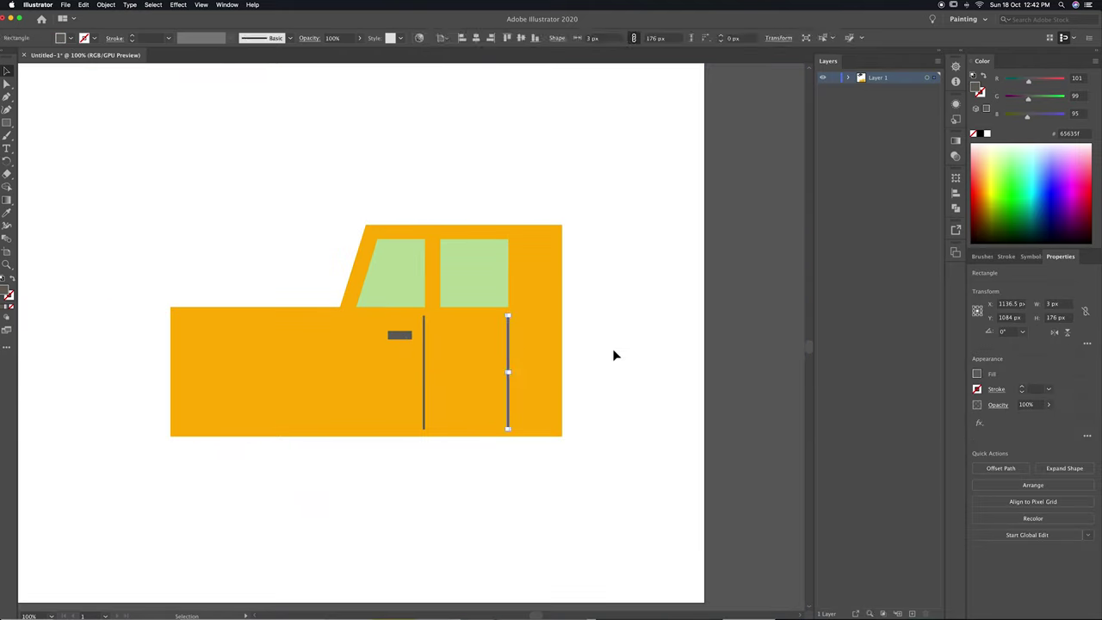
{"action": "left_click", "coordinate": [612, 354]}
{"action": "scroll", "coordinate": [654, 332], "scroll_direction": "left", "scroll_amount": 2}
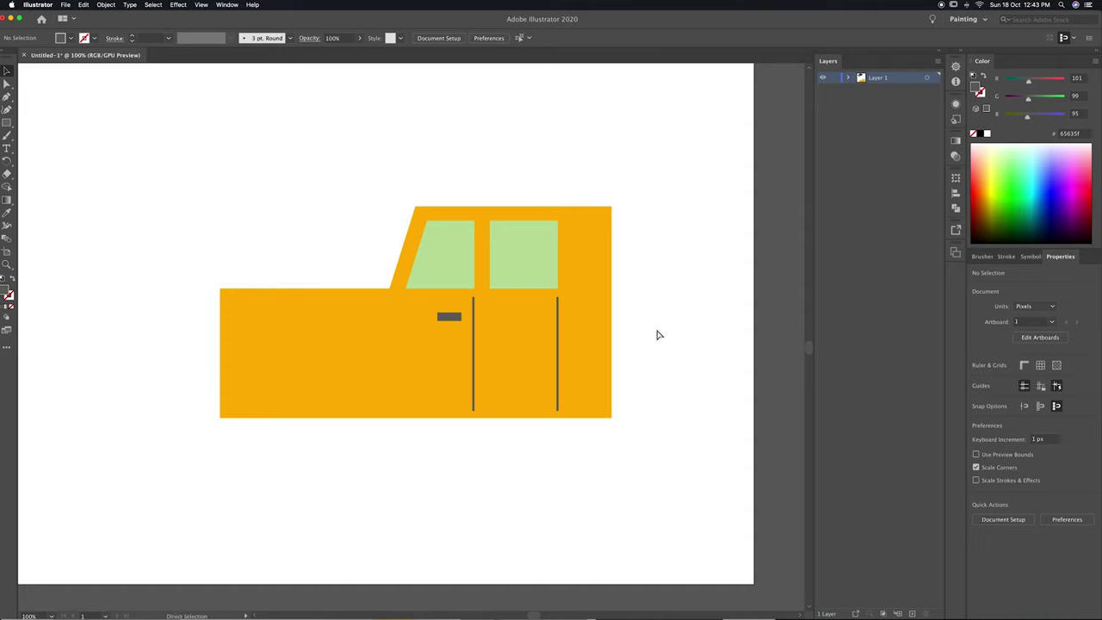
{"action": "key", "text": "super+minus"}
{"action": "key", "text": "super+minus"}
{"action": "key", "text": "super+minus"}
{"action": "scroll", "coordinate": [646, 340], "scroll_direction": "left", "scroll_amount": 3}
{"action": "left_click_drag", "start_coordinate": [616, 301], "coordinate": [418, 401]}
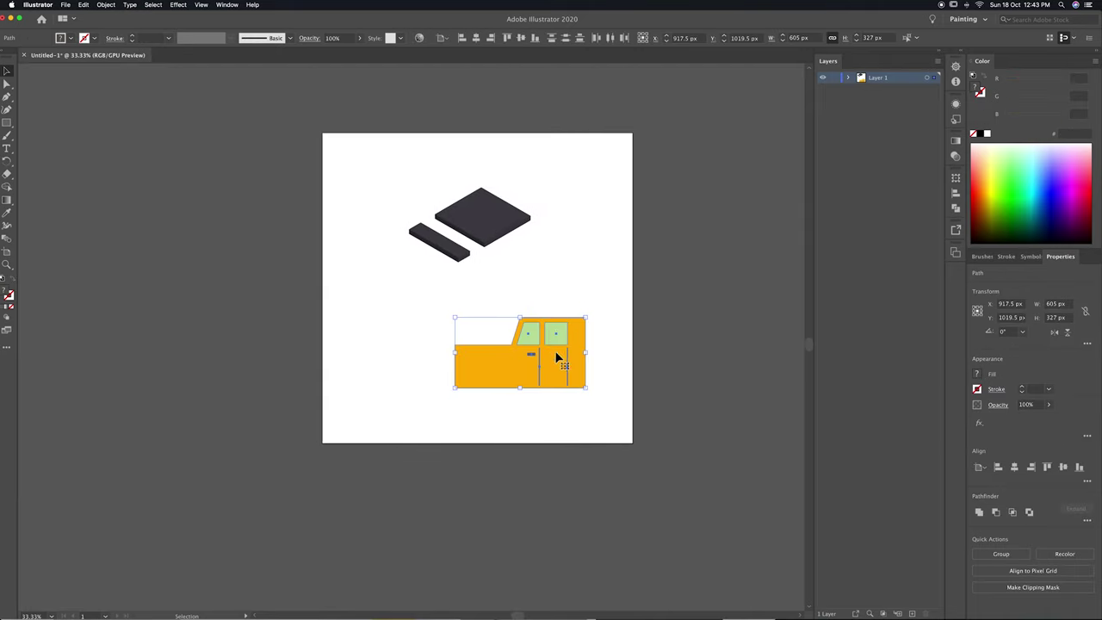
Group all the truck parts together.
{"action": "key", "text": "super+g"}
{"action": "key", "text": "a"}
{"action": "key", "text": "super+plus"}
{"action": "key", "text": "super+plus"}
{"action": "key", "text": "super+plus"}
{"action": "left_click", "coordinate": [645, 293]}
Give both windows a white-to-green gradient fill angled diagonally.
{"action": "left_click", "coordinate": [437, 260], "text": "shift"}
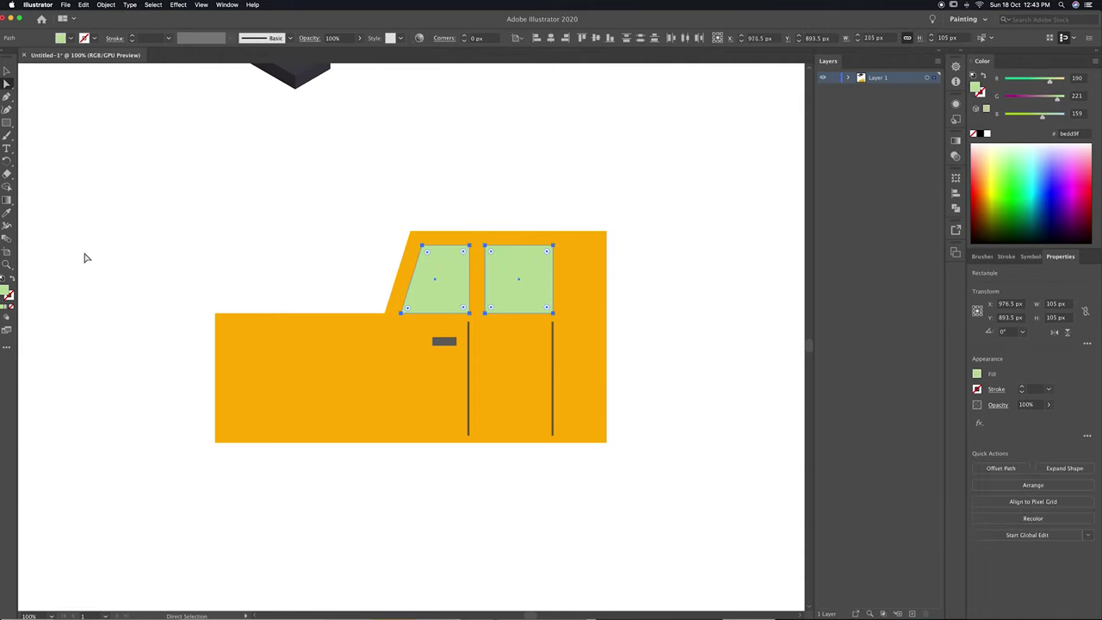
{"action": "left_click", "coordinate": [955, 139]}
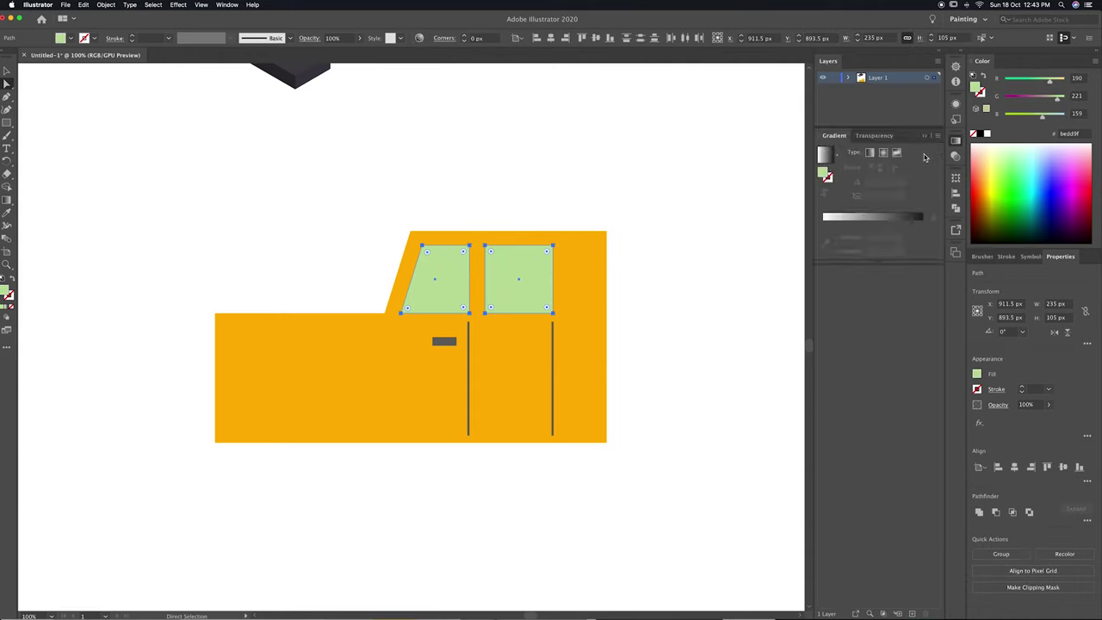
{"action": "left_click", "coordinate": [843, 231]}
{"action": "key", "text": "g"}
{"action": "mouse_move", "coordinate": [424, 244]}
{"action": "left_mouse_down"}
{"action": "mouse_move", "coordinate": [455, 295]}
{"action": "mouse_move", "coordinate": [443, 289]}
{"action": "left_mouse_up"}
{"action": "key", "text": "v"}
{"action": "left_click", "coordinate": [617, 298]}
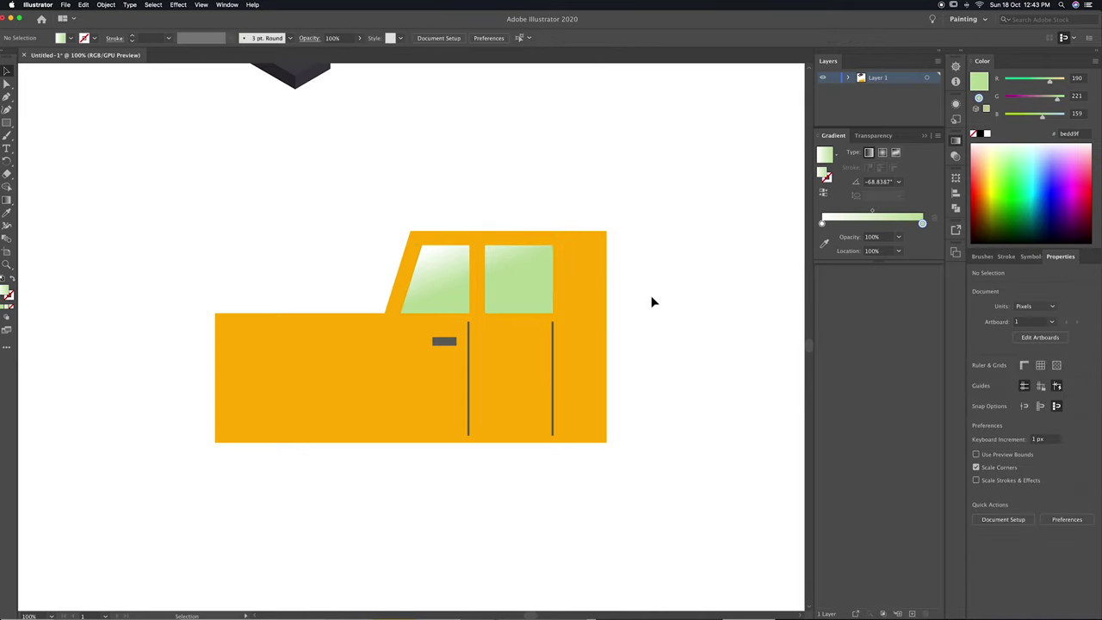
Add a 3 pt dark grey outline to both windows inside the truck group.
{"action": "scroll", "coordinate": [652, 301], "scroll_direction": "up", "scroll_amount": 5}
{"action": "left_click", "coordinate": [447, 270]}
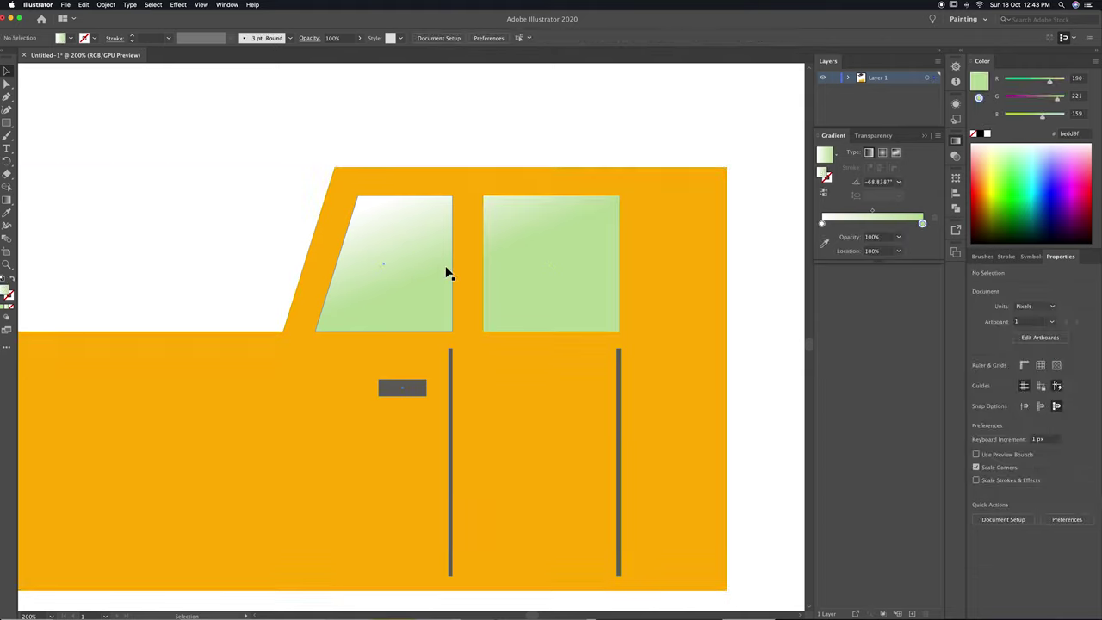
{"action": "double_click", "coordinate": [536, 284]}
{"action": "left_click", "coordinate": [446, 287], "text": "shift"}
{"action": "key", "text": "x"}
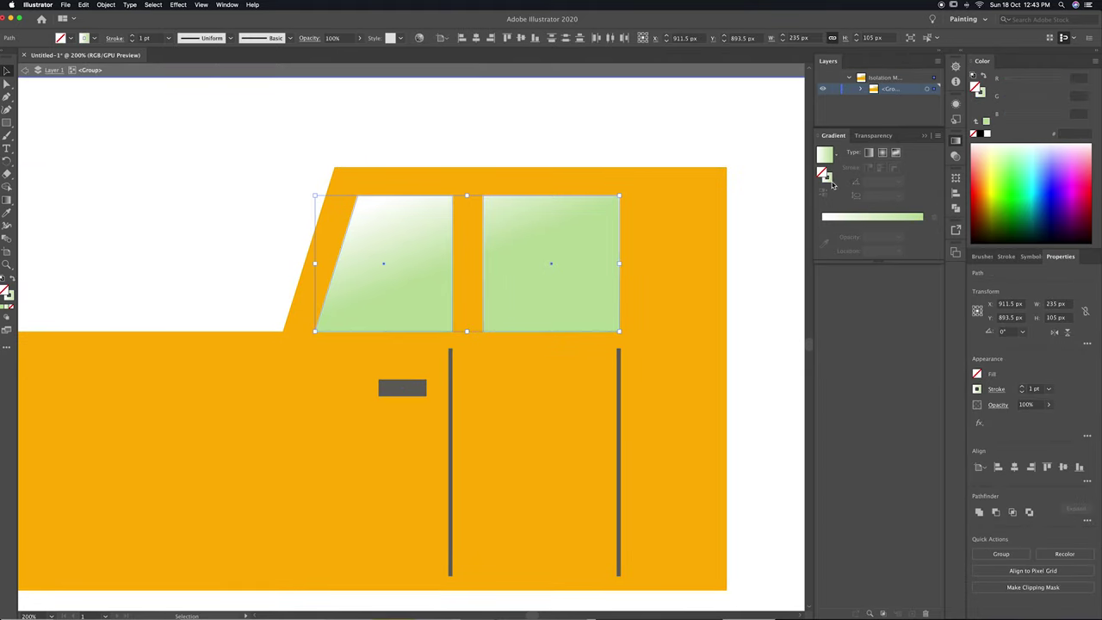
{"action": "left_click", "coordinate": [826, 177]}
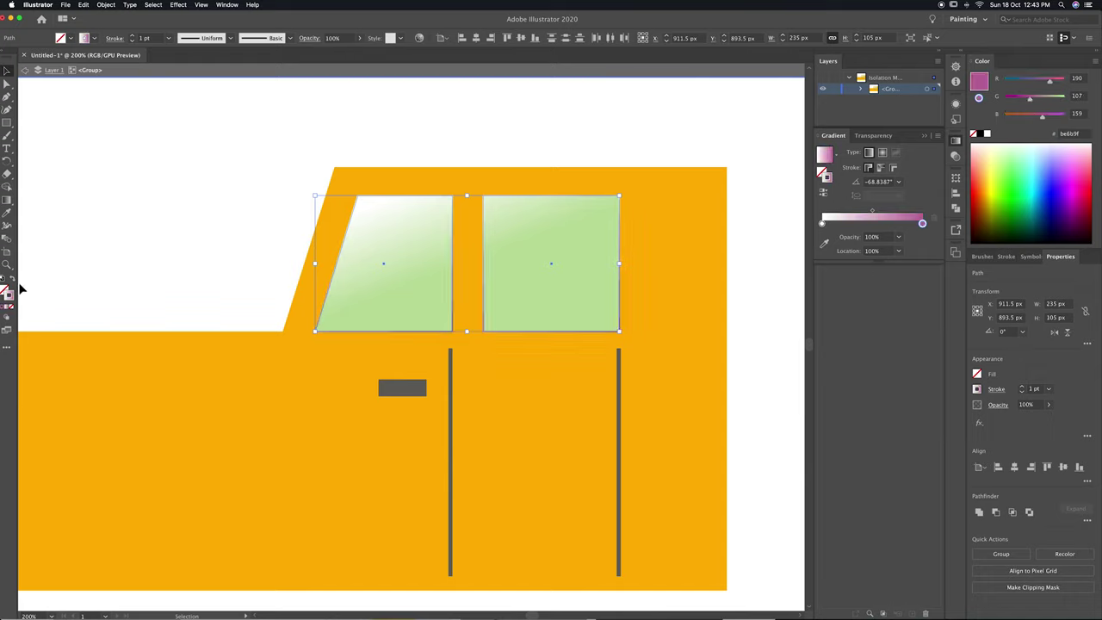
{"action": "left_click", "coordinate": [7, 307]}
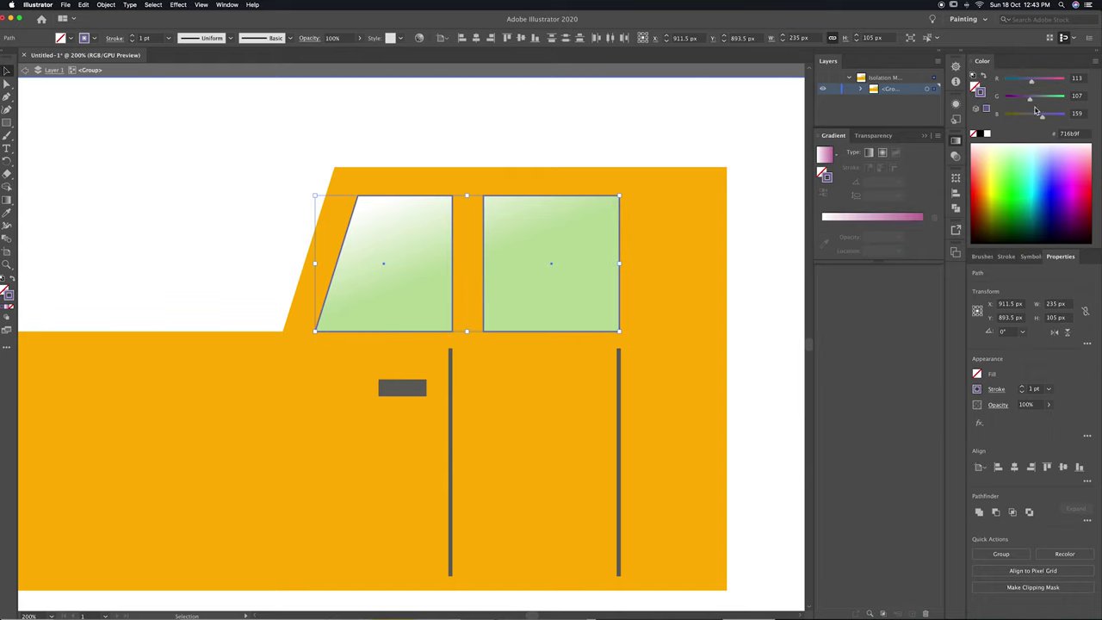
{"action": "left_click", "coordinate": [1022, 385]}
{"action": "double_click", "coordinate": [765, 173]}
Inspect the window outlines up close, then zoom out and reselect the truck group.
{"action": "key", "text": "ctrl+minus"}
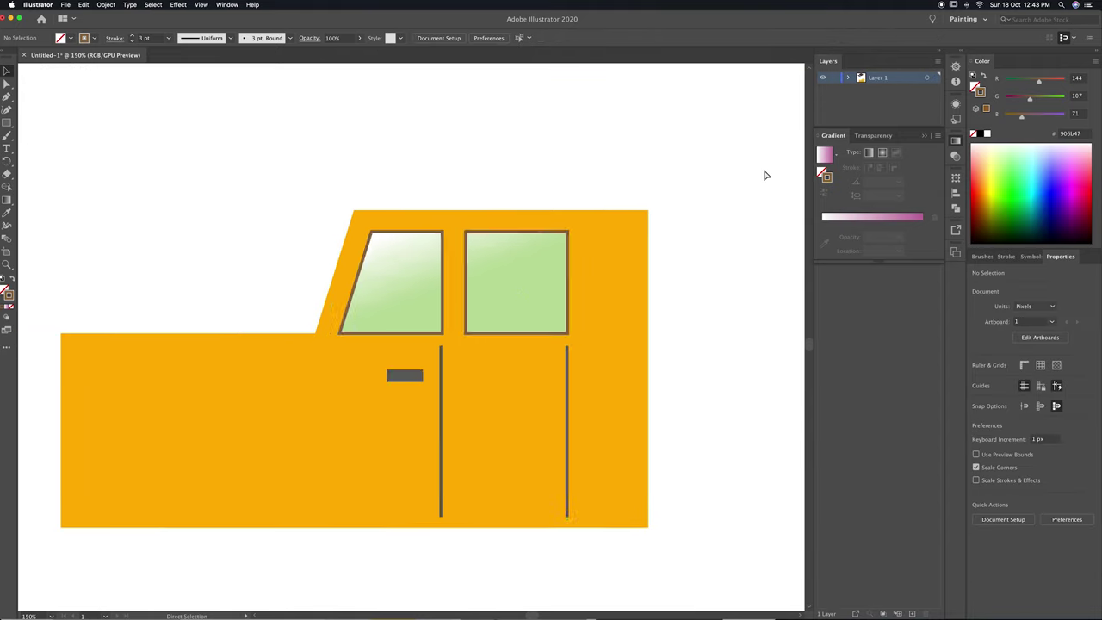
{"action": "left_click", "coordinate": [570, 348]}
{"action": "key", "text": "ctrl+plus"}
{"action": "key", "text": "ctrl+plus"}
{"action": "left_click_drag", "start_coordinate": [576, 336], "coordinate": [754, 214]}
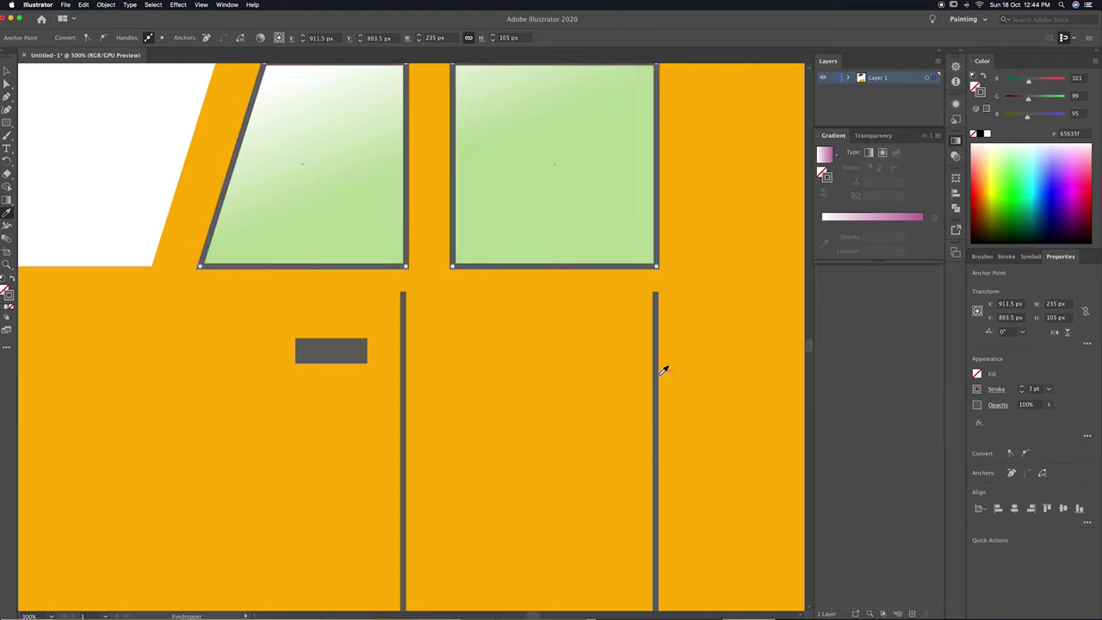
{"action": "key", "text": "ctrl+minus"}
{"action": "key", "text": "ctrl+minus"}
{"action": "left_click", "coordinate": [656, 375]}
{"action": "key", "text": "ctrl+minus"}
{"action": "key", "text": "ctrl+minus"}
{"action": "key", "text": "ctrl+0"}
{"action": "left_click_drag", "start_coordinate": [609, 270], "coordinate": [259, 456]}
{"action": "left_click", "coordinate": [657, 413]}
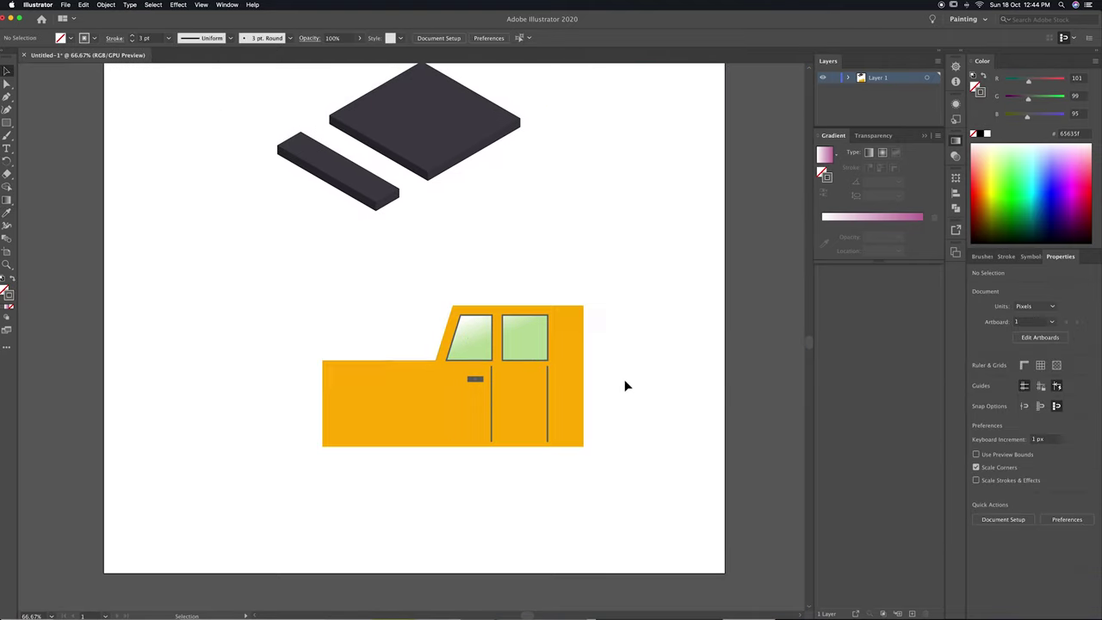
{"action": "left_click_drag", "start_coordinate": [557, 409], "coordinate": [511, 438]}
Extrude the truck group in 3D with Isometric Right position, about 304 pt deep.
{"action": "key", "text": "ctrl+z"}
{"action": "left_click", "coordinate": [178, 5]}
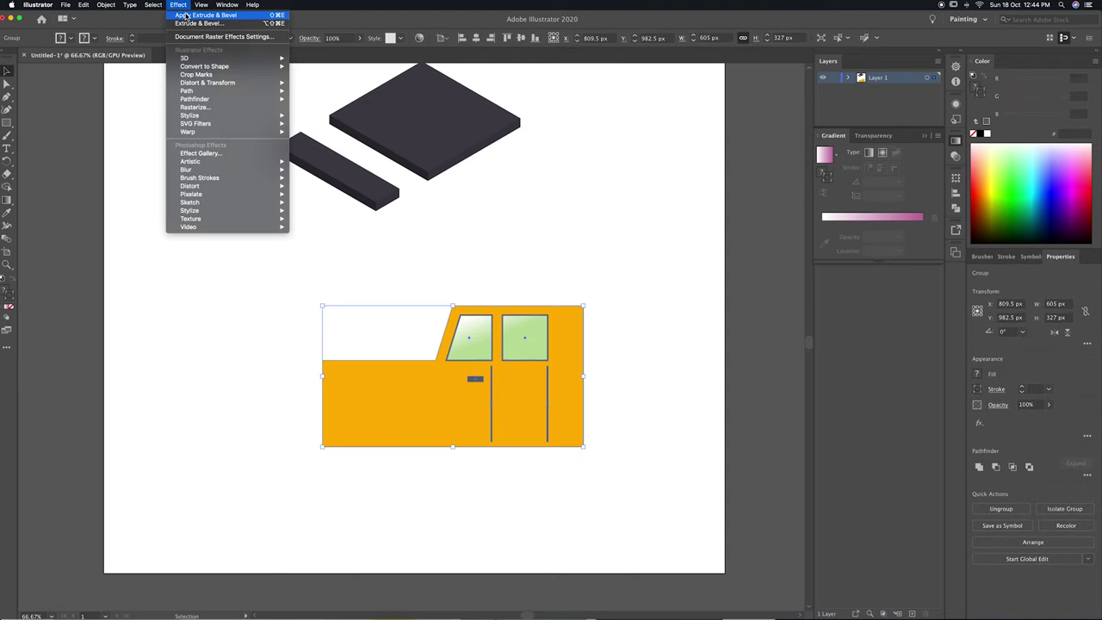
{"action": "left_click", "coordinate": [318, 59]}
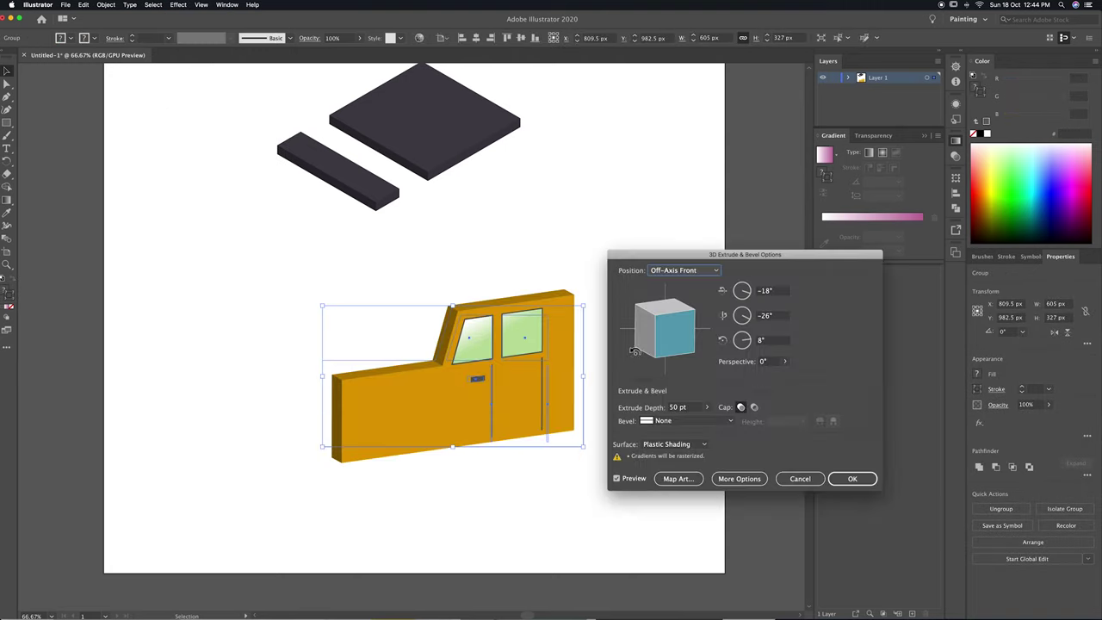
{"action": "left_click", "coordinate": [707, 407]}
{"action": "left_click_drag", "start_coordinate": [665, 421], "coordinate": [675, 422]}
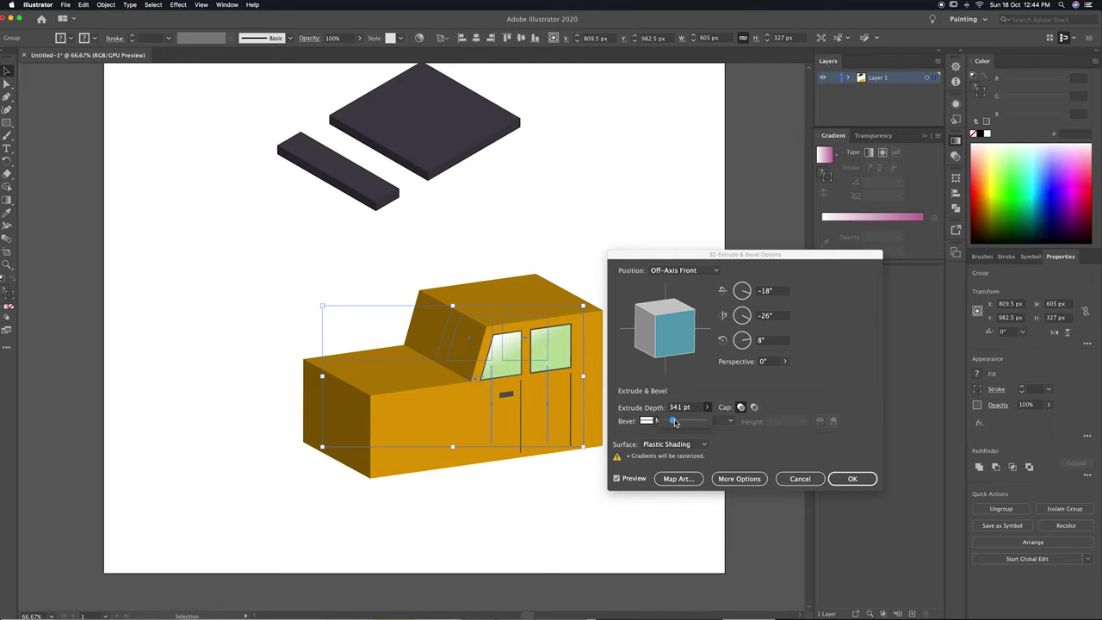
{"action": "left_click", "coordinate": [697, 272]}
{"action": "left_click", "coordinate": [682, 467]}
{"action": "left_click", "coordinate": [696, 272]}
{"action": "left_click", "coordinate": [683, 455]}
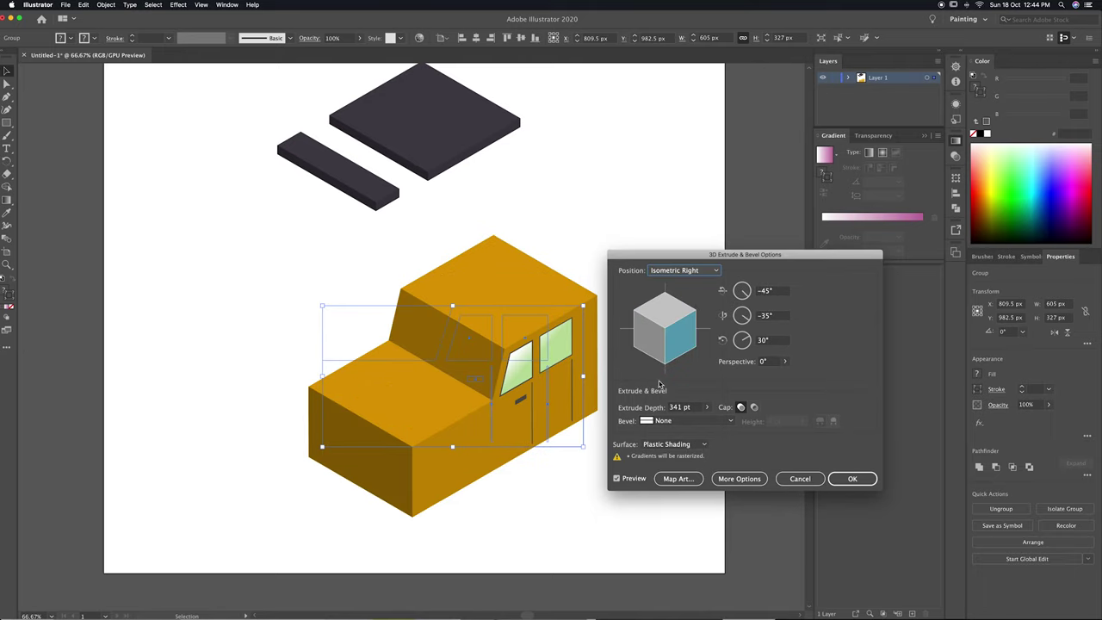
{"action": "left_click", "coordinate": [688, 406]}
{"action": "type", "text": "320"}
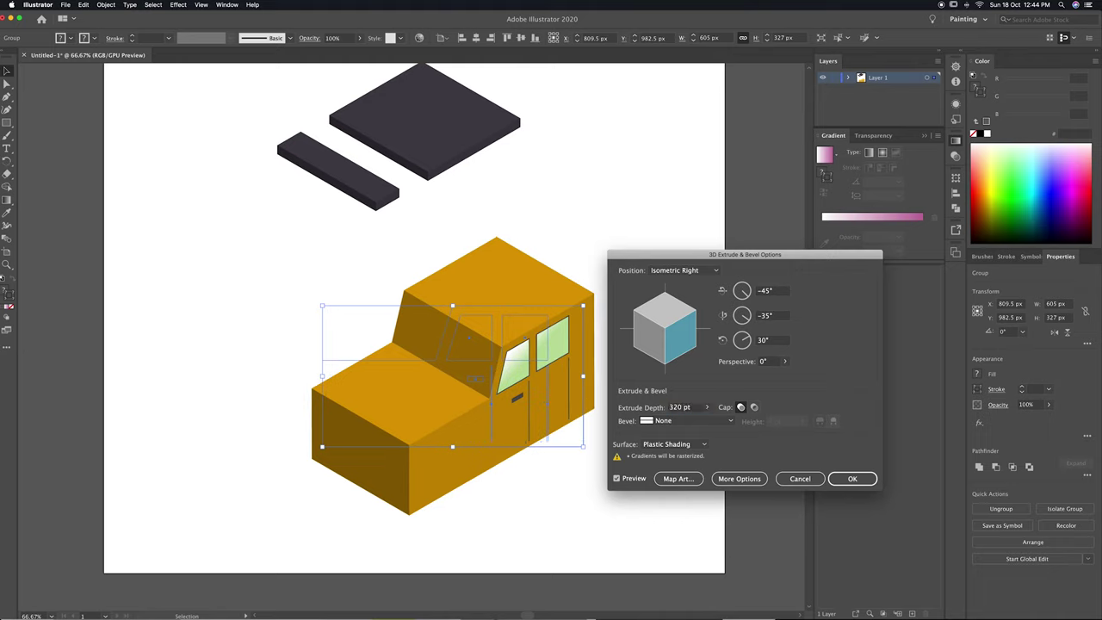
{"action": "key", "text": "Return"}
Scale the extruded truck down and place it on the dark base slabs.
{"action": "left_click_drag", "start_coordinate": [431, 357], "coordinate": [426, 121]}
{"action": "left_click_drag", "start_coordinate": [413, 387], "coordinate": [456, 314]}
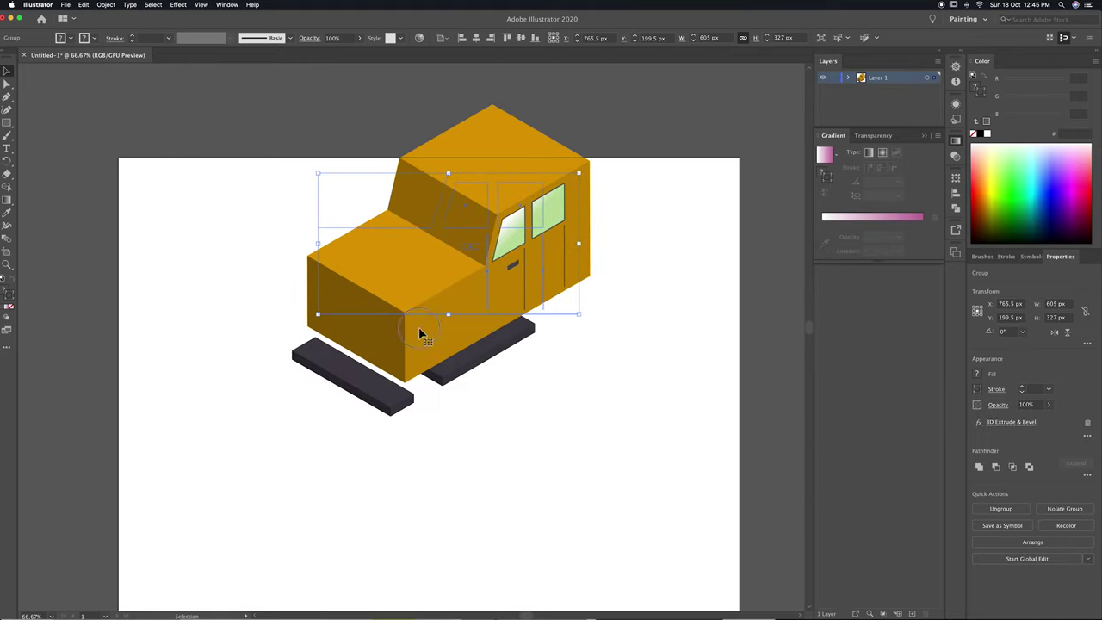
{"action": "left_click_drag", "start_coordinate": [565, 192], "coordinate": [544, 220]}
{"action": "left_click_drag", "start_coordinate": [501, 261], "coordinate": [486, 278]}
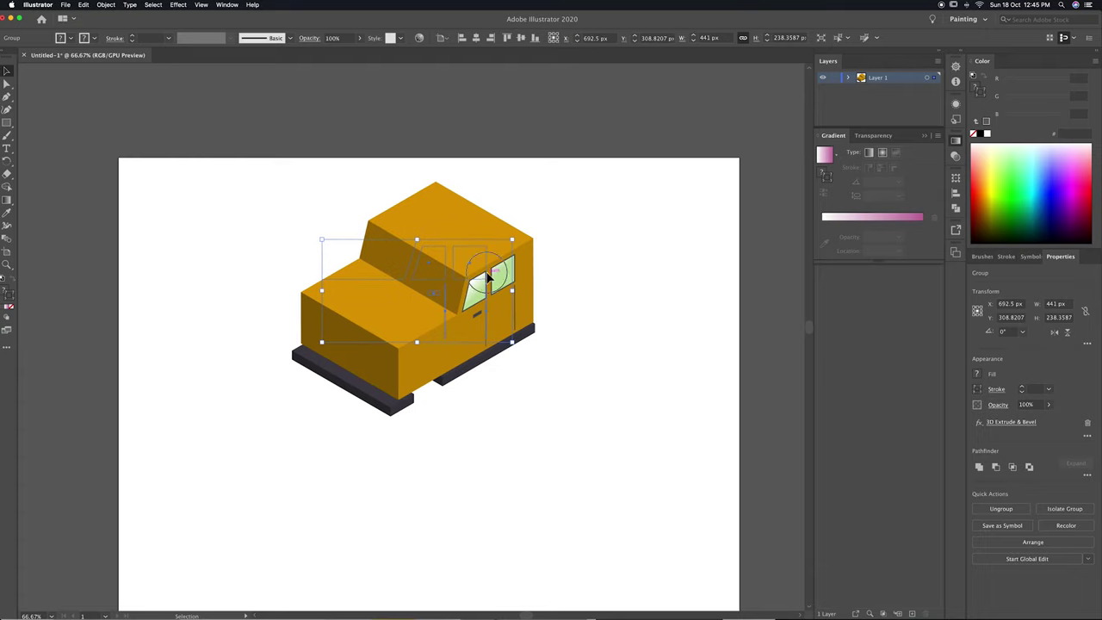
{"action": "left_click_drag", "start_coordinate": [477, 288], "coordinate": [479, 287]}
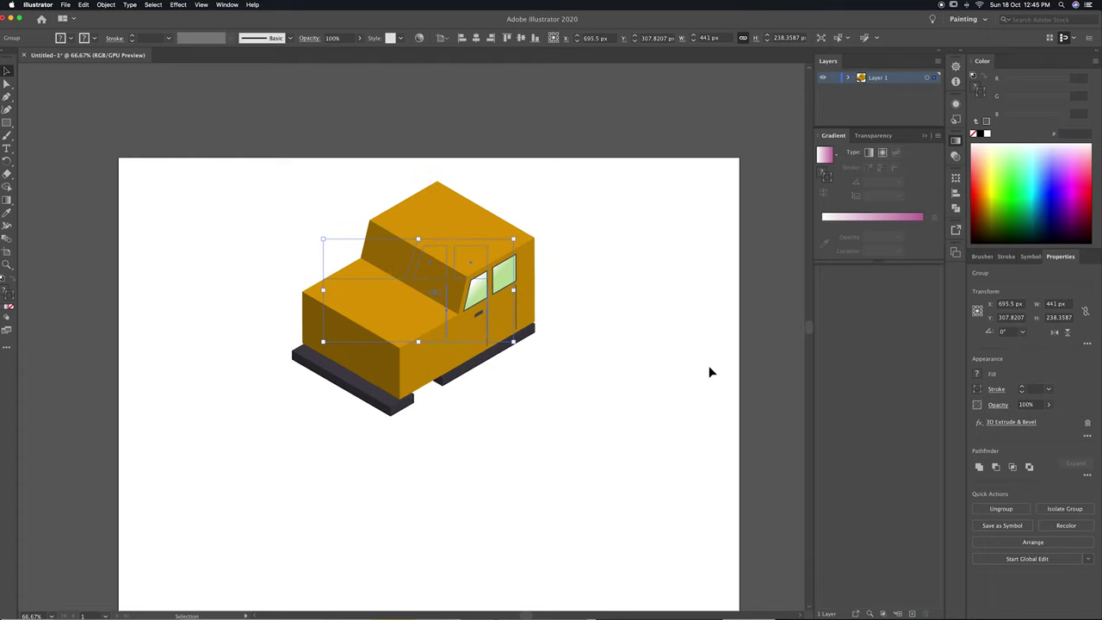
Readjust the truck's extrusion depth to 300 pt, then enter the base group.
{"action": "left_click", "coordinate": [1023, 424]}
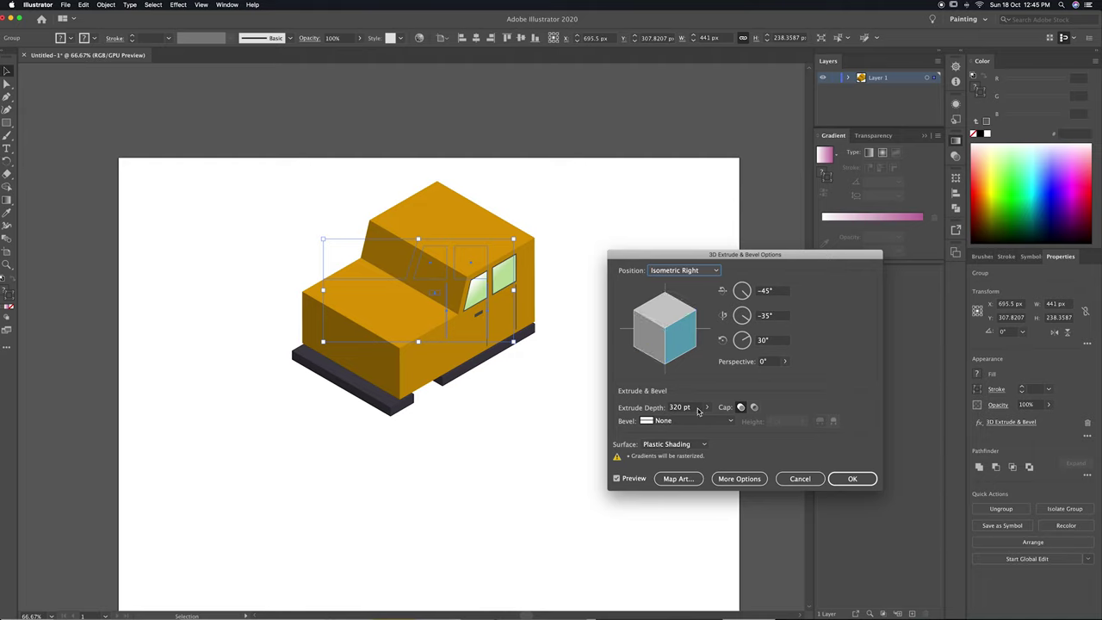
{"action": "left_click_drag", "start_coordinate": [698, 412], "coordinate": [609, 409]}
{"action": "key", "text": "Return"}
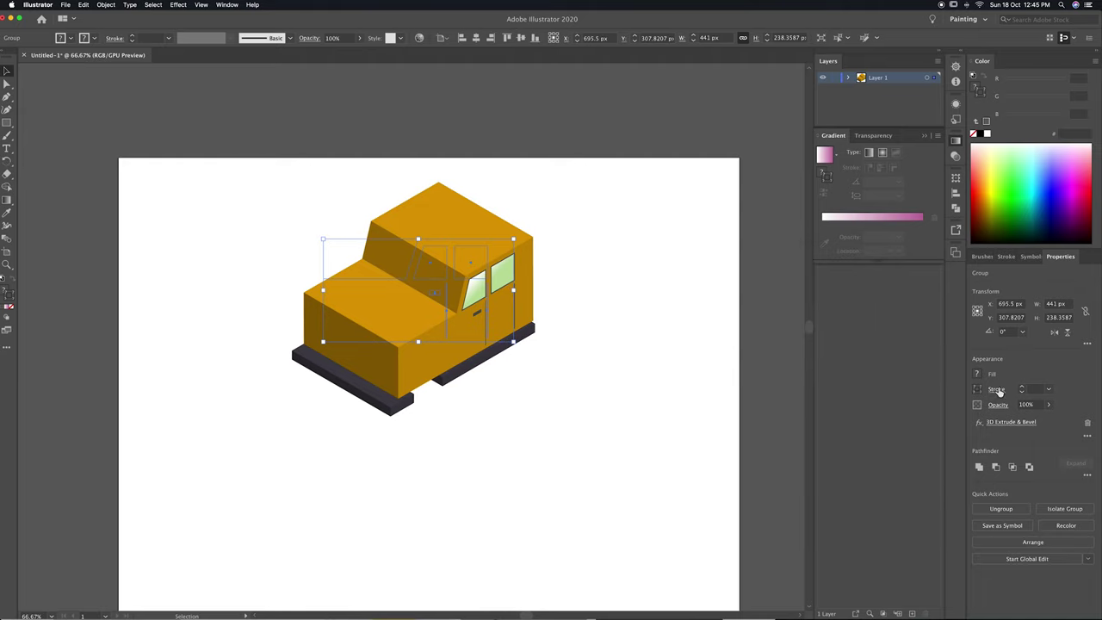
{"action": "left_click", "coordinate": [1004, 423]}
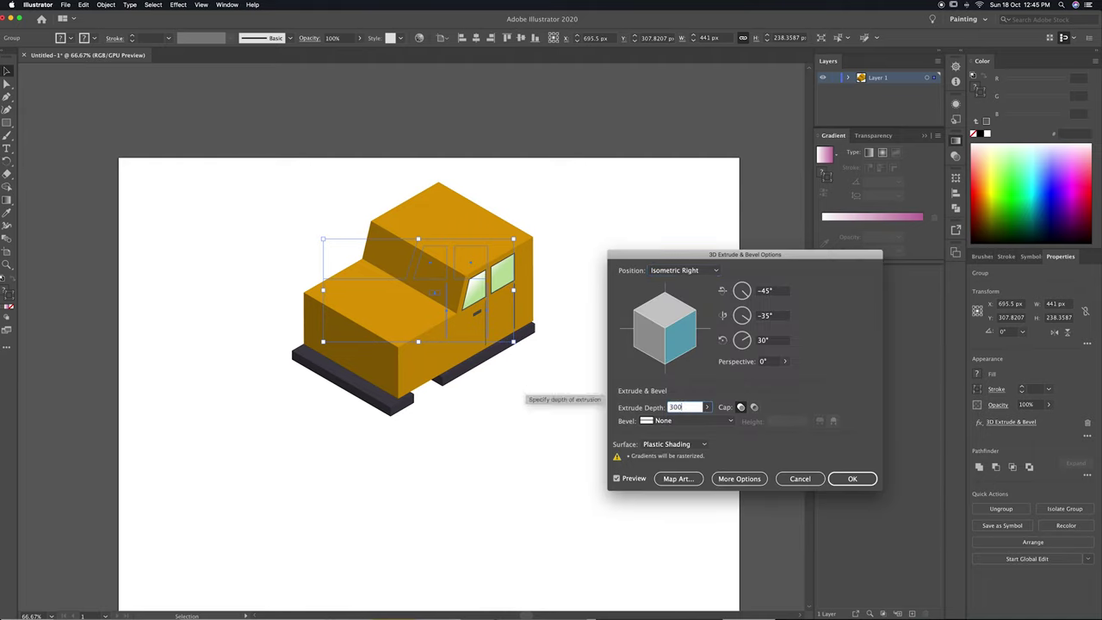
{"action": "left_click", "coordinate": [629, 478]}
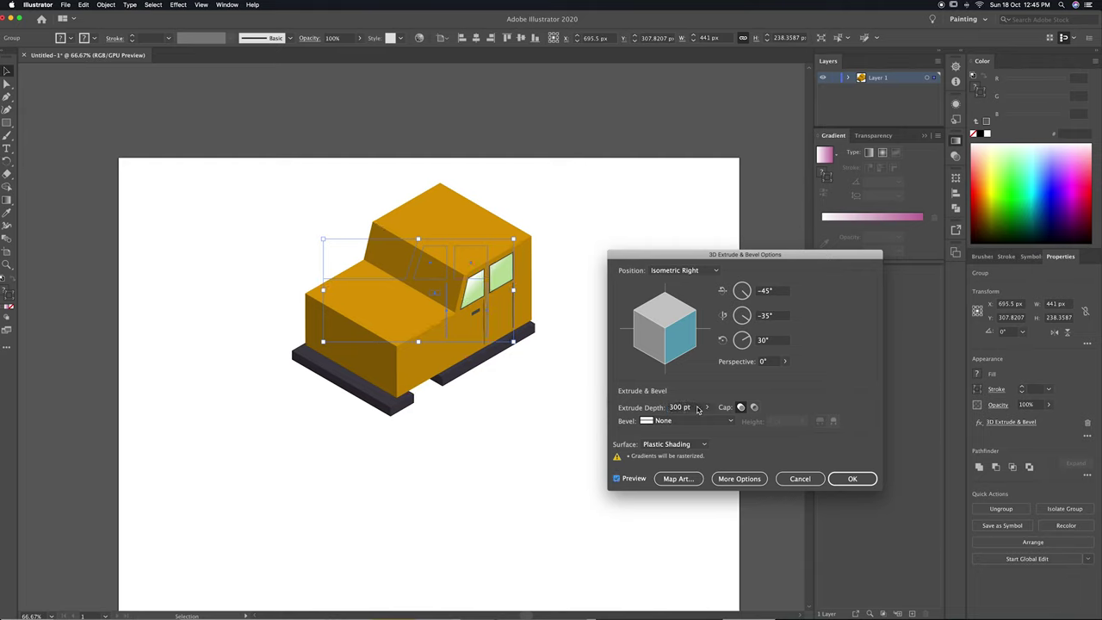
{"action": "left_click", "coordinate": [813, 473]}
{"action": "left_click", "coordinate": [602, 413]}
{"action": "left_click", "coordinate": [457, 333]}
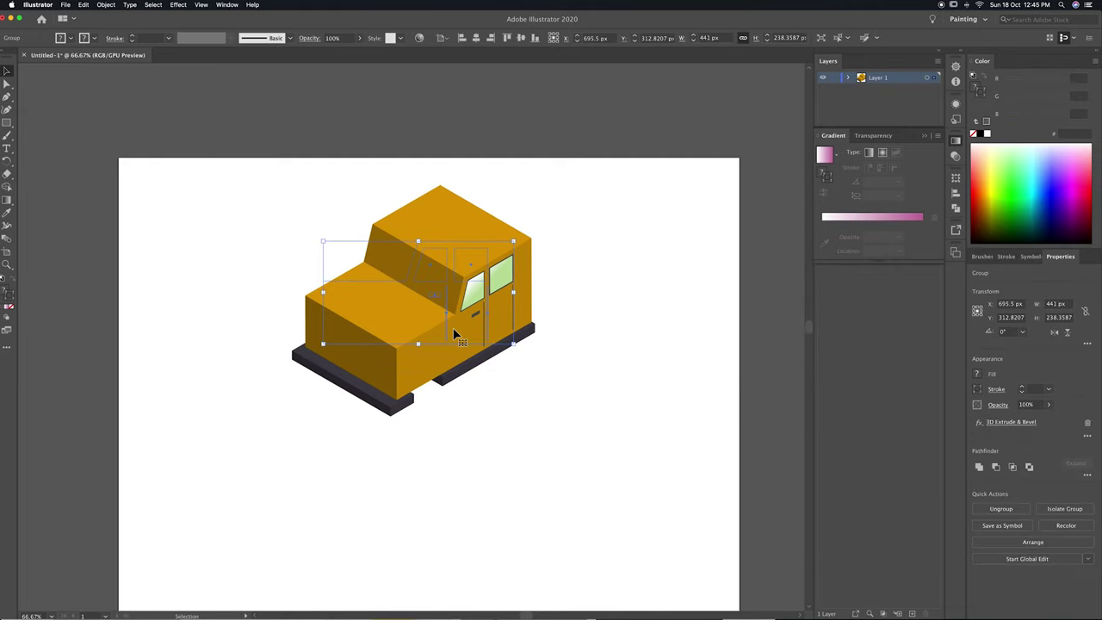
{"action": "double_click", "coordinate": [456, 381]}
Move the dark base slab up so it sits beneath the truck body.
{"action": "left_click", "coordinate": [460, 379]}
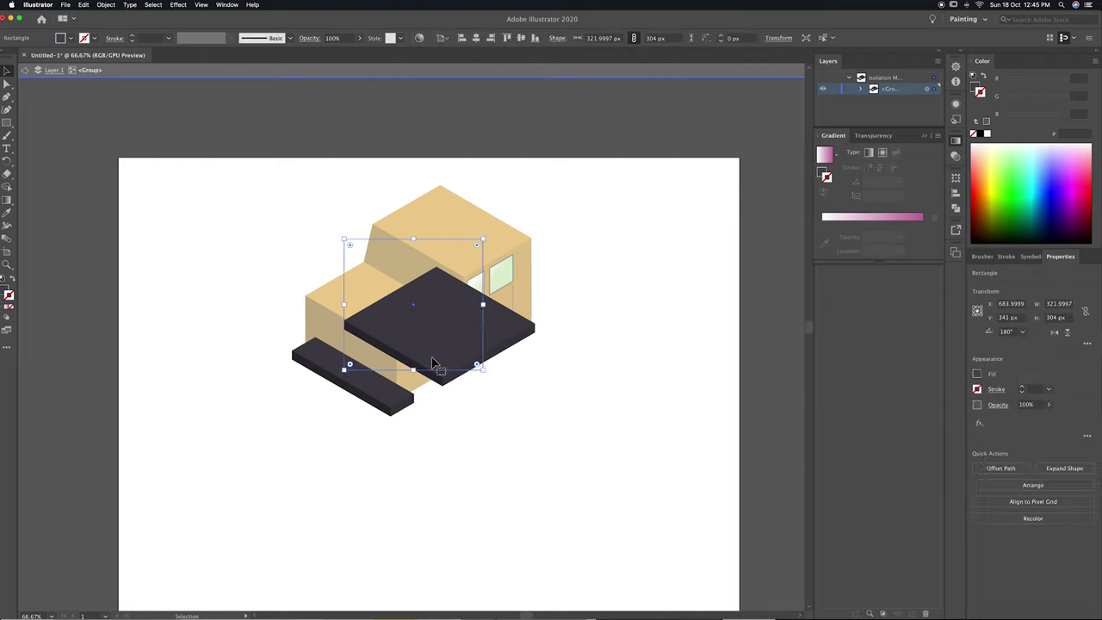
{"action": "mouse_move", "coordinate": [433, 364]}
{"action": "left_mouse_down"}
{"action": "mouse_move", "coordinate": [439, 357]}
{"action": "mouse_move", "coordinate": [415, 339]}
{"action": "left_mouse_up"}
{"action": "double_click", "coordinate": [515, 377]}
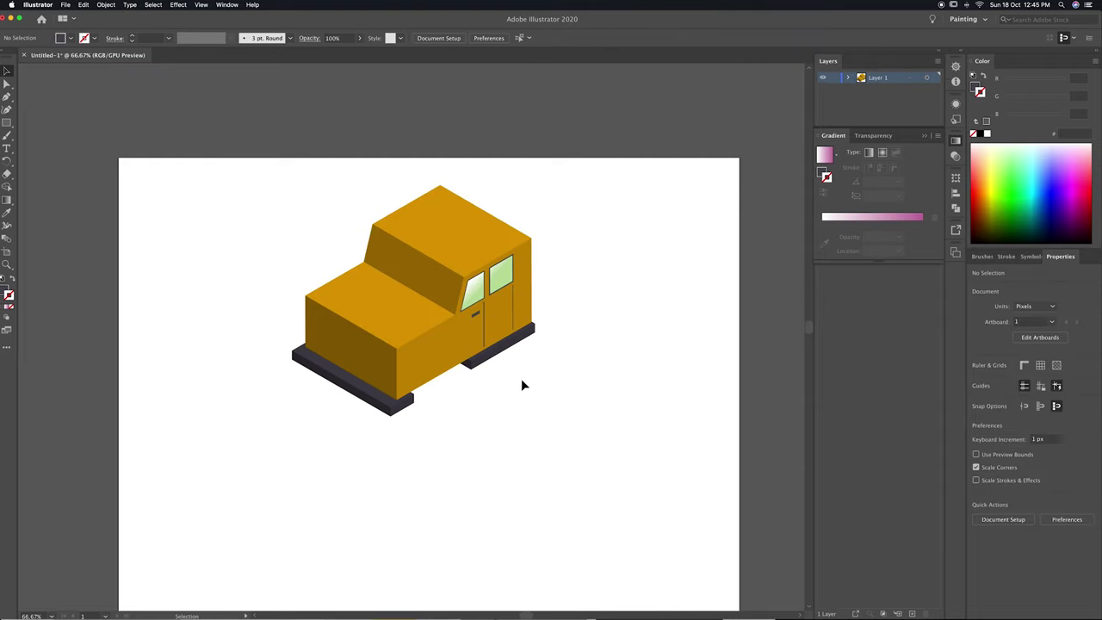
Select the green cab window shapes inside the window group, undoing an accidental move.
{"action": "double_click", "coordinate": [504, 280]}
{"action": "key", "text": "a"}
{"action": "left_click", "coordinate": [469, 268]}
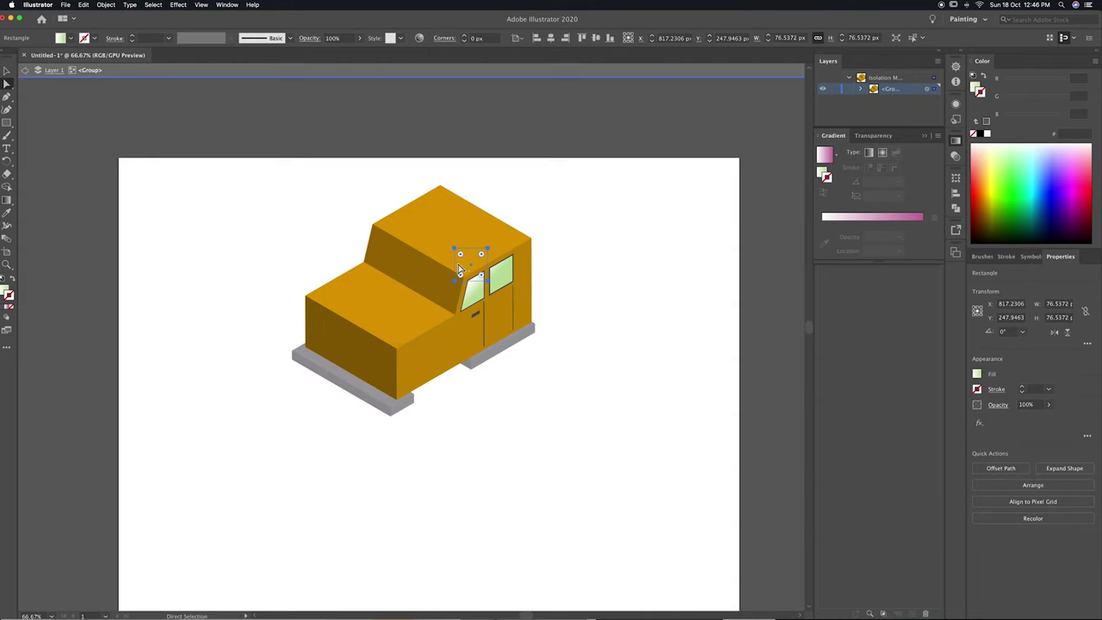
{"action": "left_click_drag", "start_coordinate": [443, 274], "coordinate": [433, 311]}
{"action": "key", "text": "ctrl+z"}
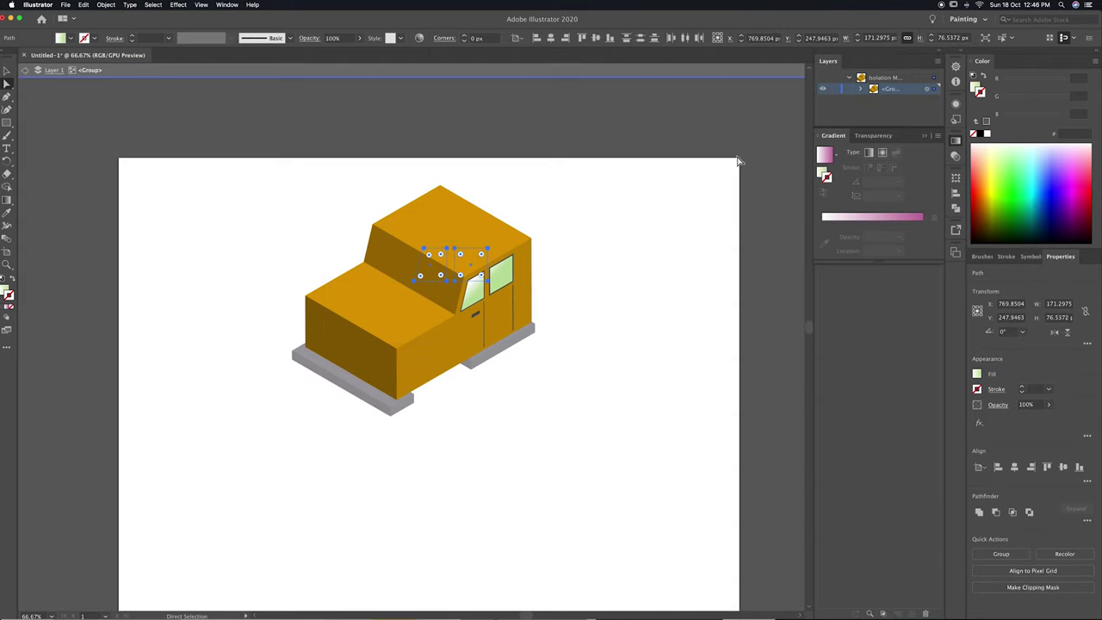
Recolour the window gradient: left stop light cyan, right stop light blue #84b2ca.
{"action": "left_click", "coordinate": [918, 217]}
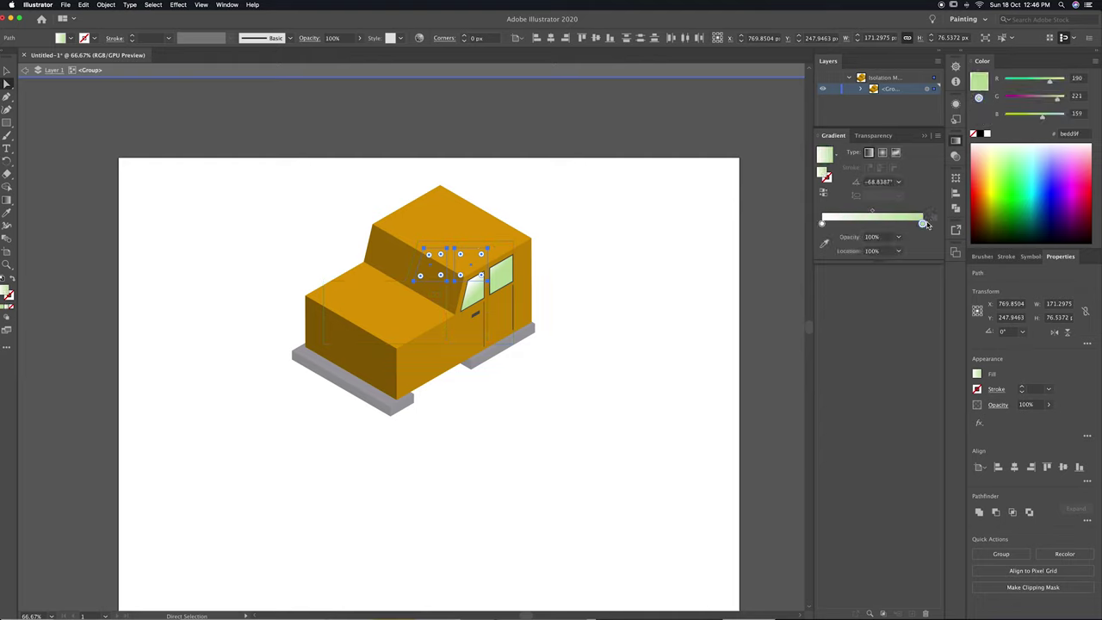
{"action": "mouse_move", "coordinate": [1056, 101]}
{"action": "left_mouse_down"}
{"action": "mouse_move", "coordinate": [1039, 100]}
{"action": "mouse_move", "coordinate": [1049, 103]}
{"action": "left_mouse_up"}
{"action": "double_click", "coordinate": [822, 223]}
{"action": "left_click", "coordinate": [921, 235]}
{"action": "mouse_move", "coordinate": [892, 263]}
{"action": "left_mouse_down"}
{"action": "mouse_move", "coordinate": [880, 263]}
{"action": "mouse_move", "coordinate": [891, 288]}
{"action": "left_mouse_up"}
{"action": "left_click", "coordinate": [922, 223]}
{"action": "double_click", "coordinate": [922, 223]}
{"action": "left_click_drag", "start_coordinate": [1043, 97], "coordinate": [1049, 101]}
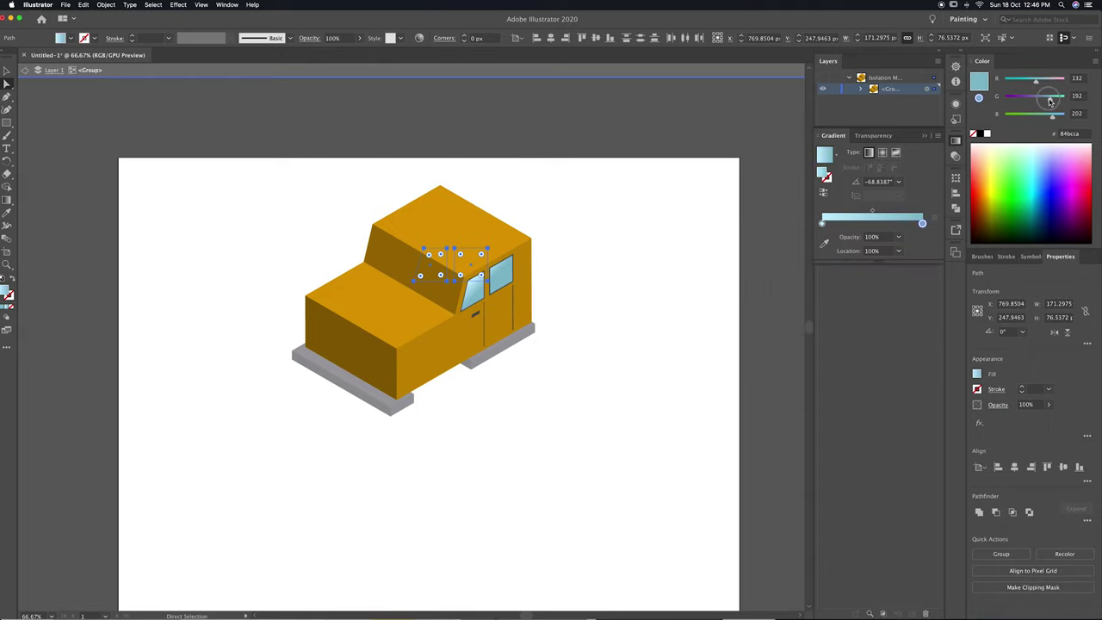
Exit the window group and select the extruded truck body inside the truck group.
{"action": "double_click", "coordinate": [592, 294]}
{"action": "left_click", "coordinate": [497, 282]}
{"action": "key", "text": "v"}
{"action": "left_click", "coordinate": [470, 263]}
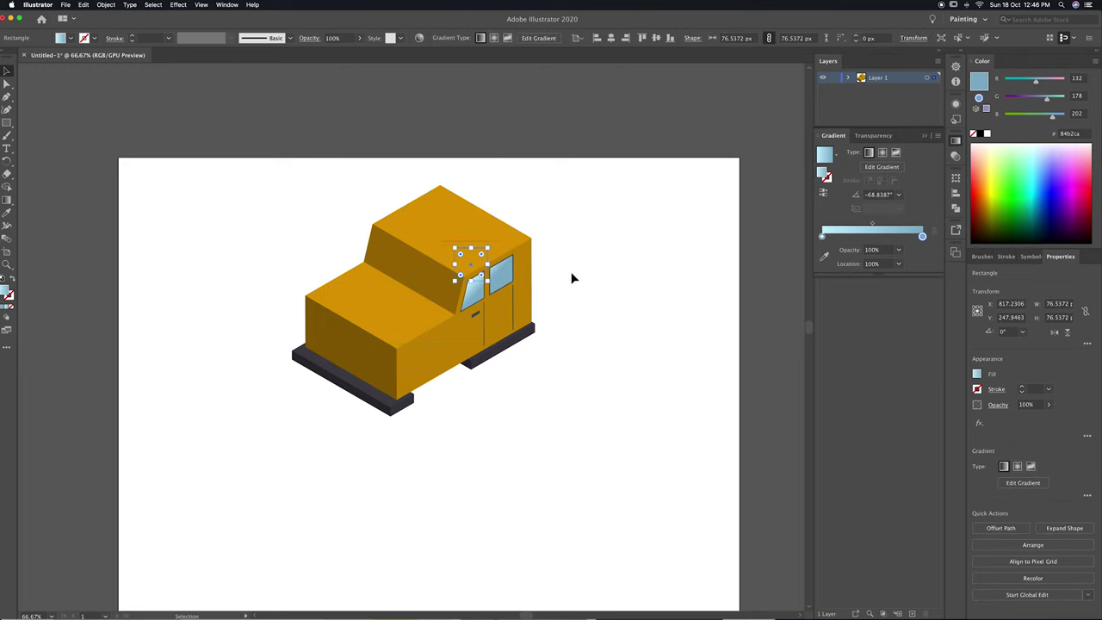
{"action": "double_click", "coordinate": [482, 259]}
{"action": "left_click", "coordinate": [486, 260]}
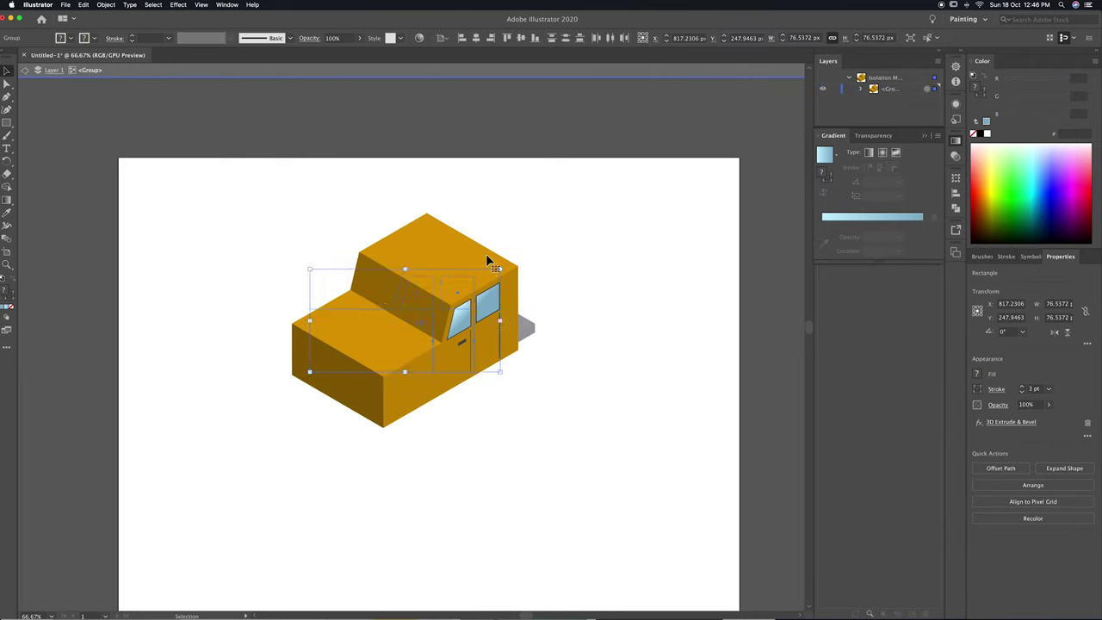
Draw a rectangle over the cab's sloped front, outside the isolated car group.
{"action": "key", "text": "ctrl+equal"}
{"action": "key", "text": "ctrl+equal"}
{"action": "key", "text": "ctrl+equal"}
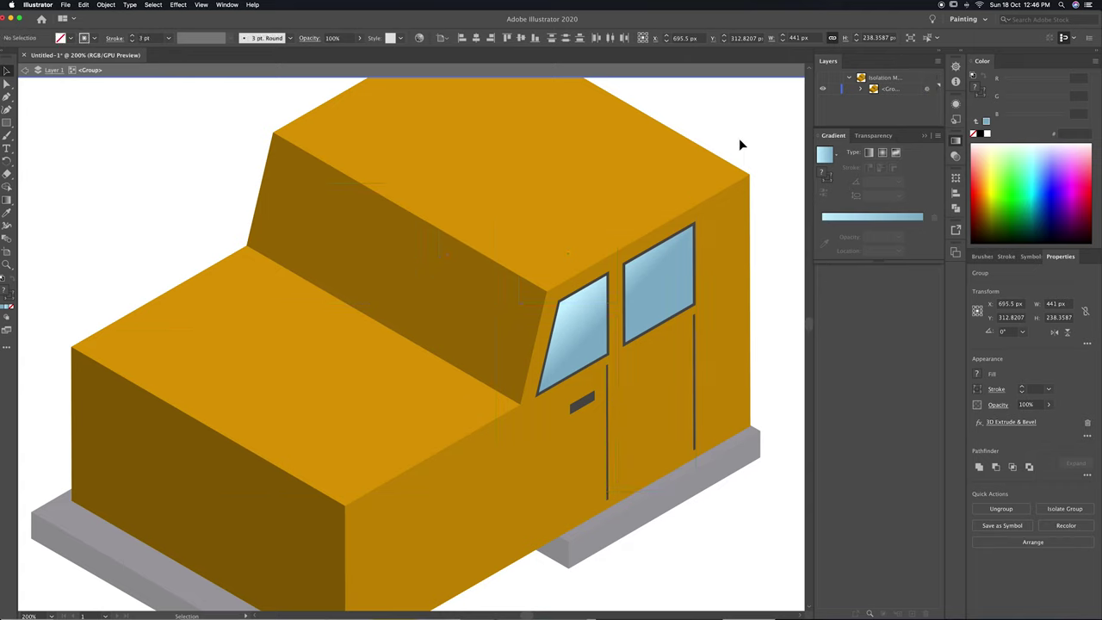
{"action": "left_click", "coordinate": [738, 145]}
{"action": "left_click_drag", "start_coordinate": [499, 110], "coordinate": [475, 118]}
{"action": "left_click", "coordinate": [9, 124]}
{"action": "left_click_drag", "start_coordinate": [260, 211], "coordinate": [497, 285]}
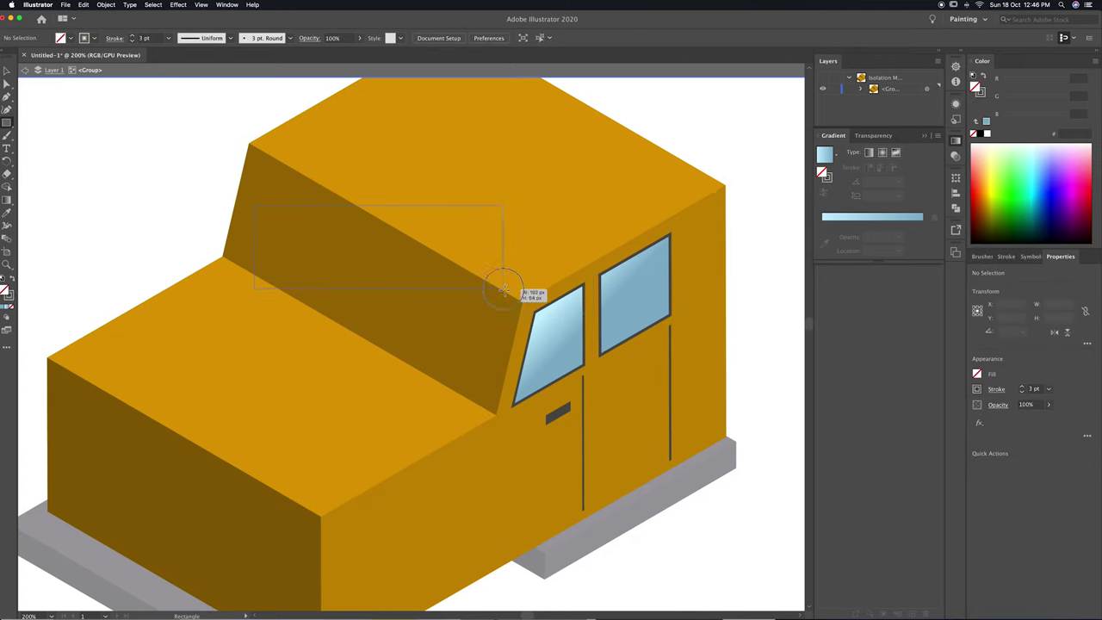
{"action": "key", "text": "ctrl+z"}
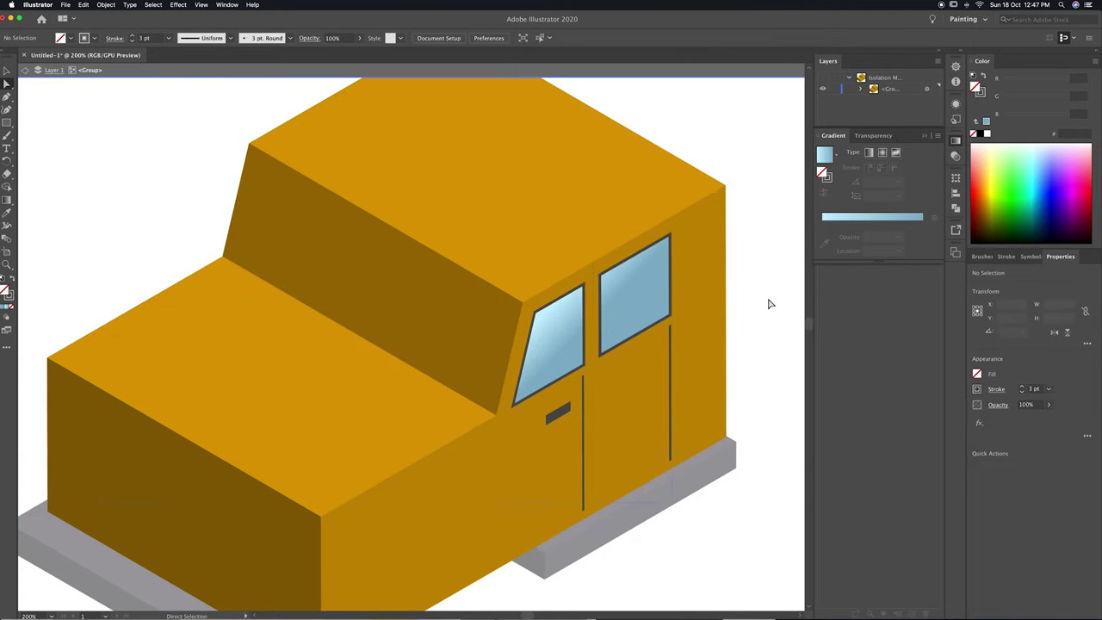
{"action": "key", "text": "Escape"}
{"action": "left_click_drag", "start_coordinate": [283, 210], "coordinate": [526, 296]}
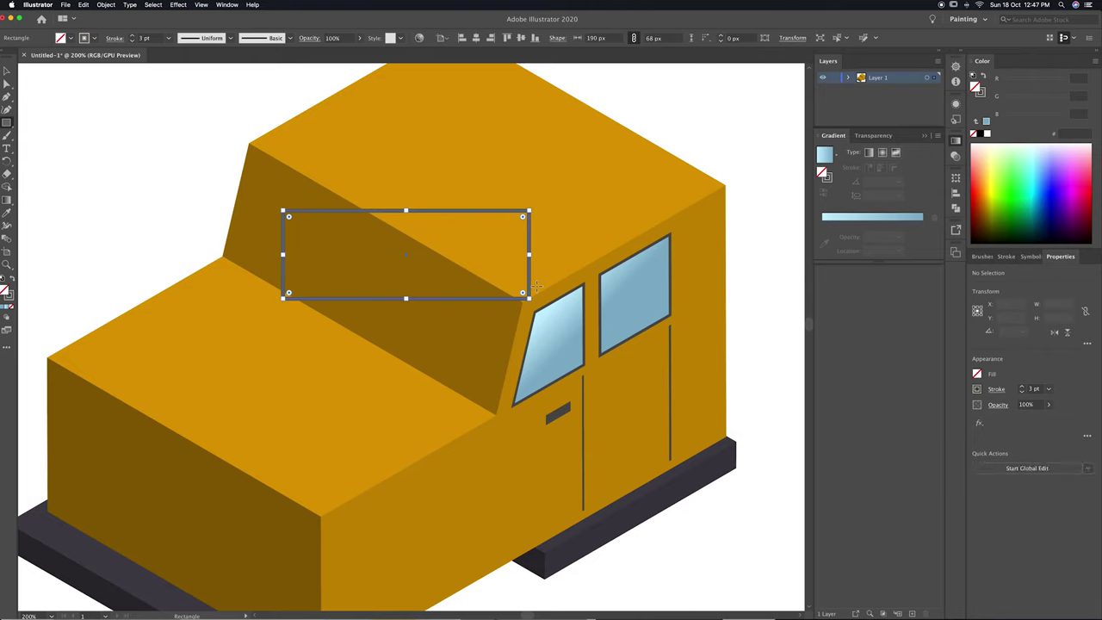
Reshape the rectangle's corners with Direct Selection to follow the sloped cab front.
{"action": "key", "text": "a"}
{"action": "left_click", "coordinate": [523, 292]}
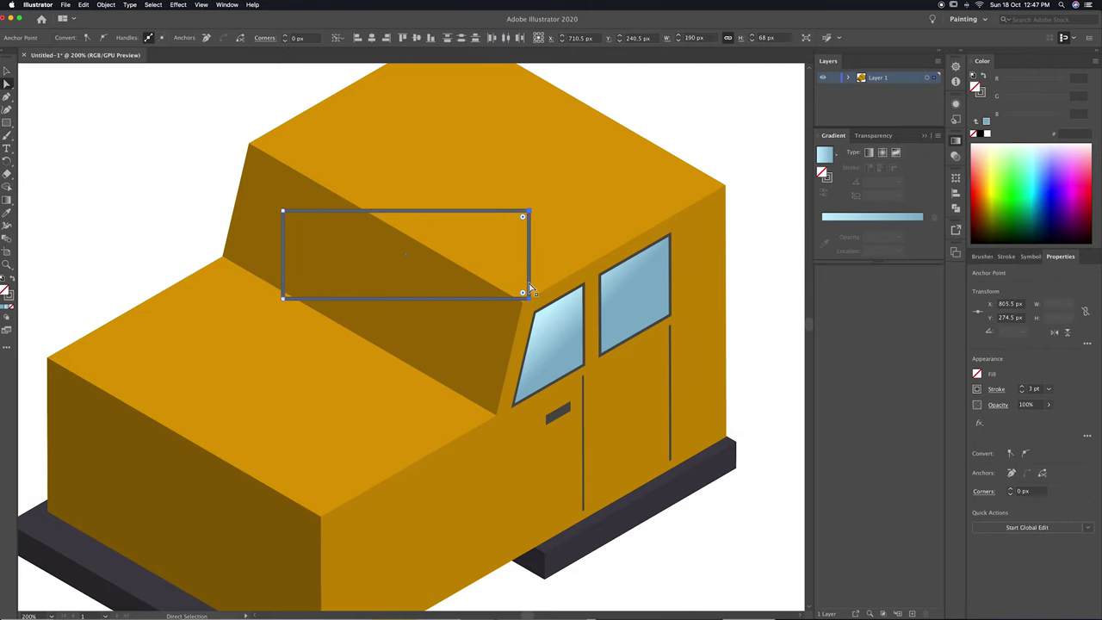
{"action": "mouse_move", "coordinate": [523, 293]}
{"action": "left_mouse_down"}
{"action": "mouse_move", "coordinate": [469, 384]}
{"action": "mouse_move", "coordinate": [488, 409]}
{"action": "left_mouse_up"}
{"action": "left_click", "coordinate": [287, 217]}
{"action": "left_click", "coordinate": [285, 298], "text": "shift"}
{"action": "left_click_drag", "start_coordinate": [285, 298], "coordinate": [233, 259]}
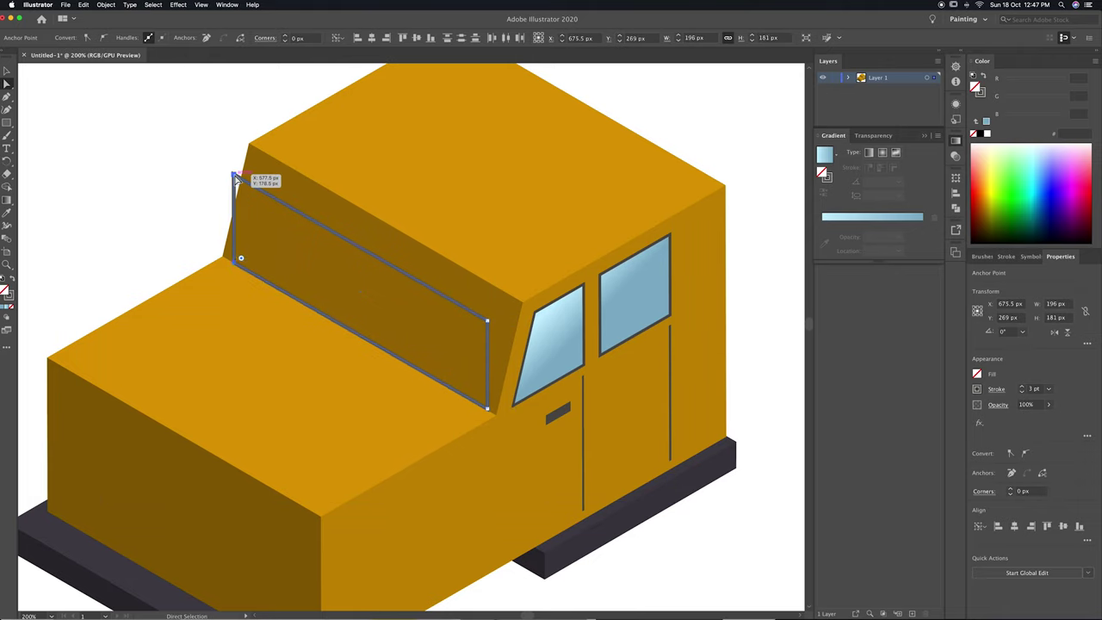
{"action": "left_click_drag", "start_coordinate": [491, 327], "coordinate": [509, 309]}
{"action": "left_click_drag", "start_coordinate": [235, 177], "coordinate": [259, 171]}
Eyedropper the side window's light-blue gradient and outline onto the windshield.
{"action": "key", "text": "super+shift+a"}
{"action": "left_click", "coordinate": [577, 338]}
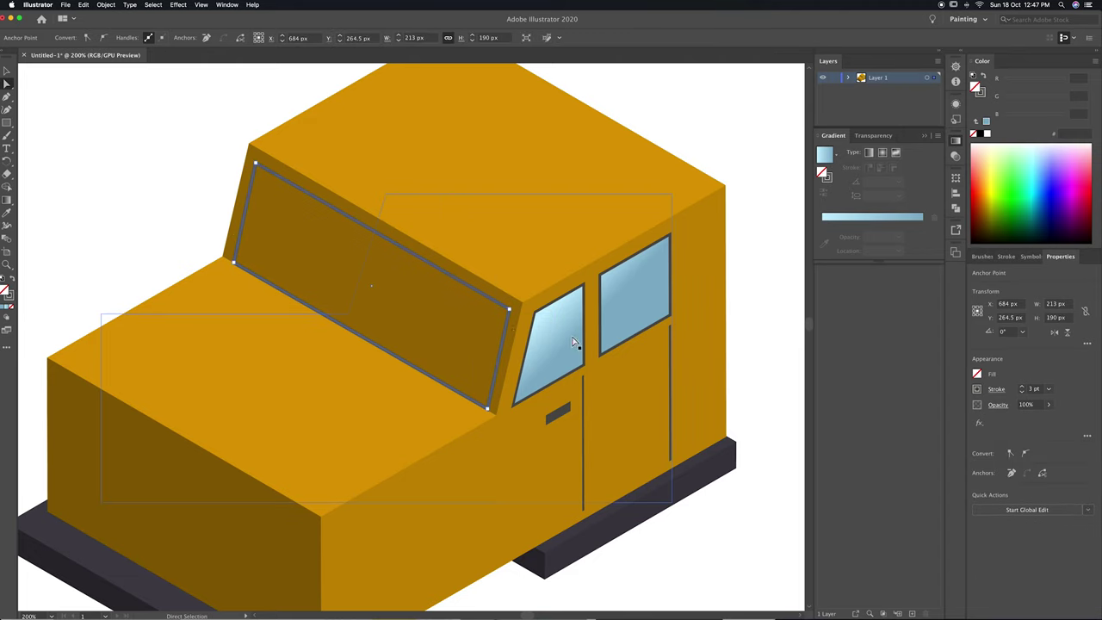
{"action": "key", "text": "super"}
{"action": "left_click", "coordinate": [626, 310]}
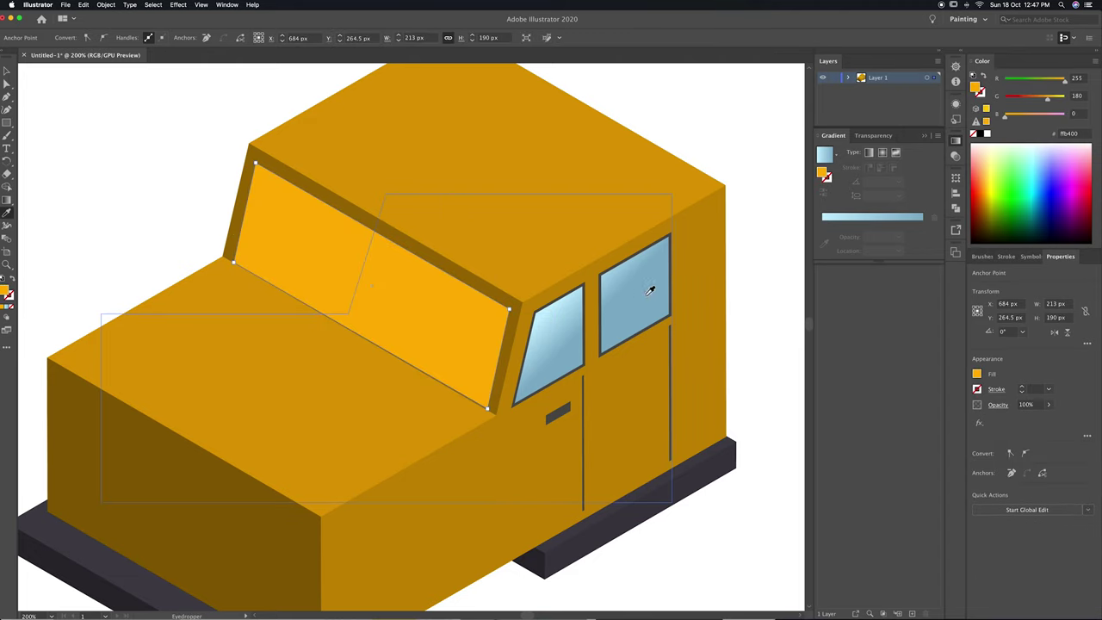
{"action": "left_click", "coordinate": [641, 293]}
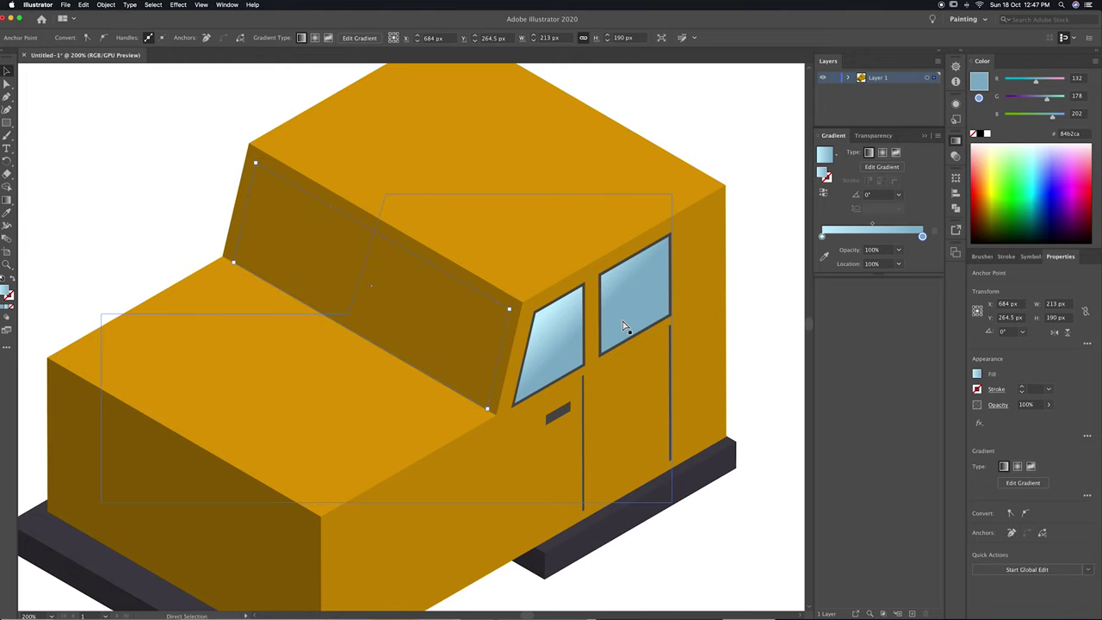
{"action": "left_click_drag", "start_coordinate": [244, 236], "coordinate": [181, 321]}
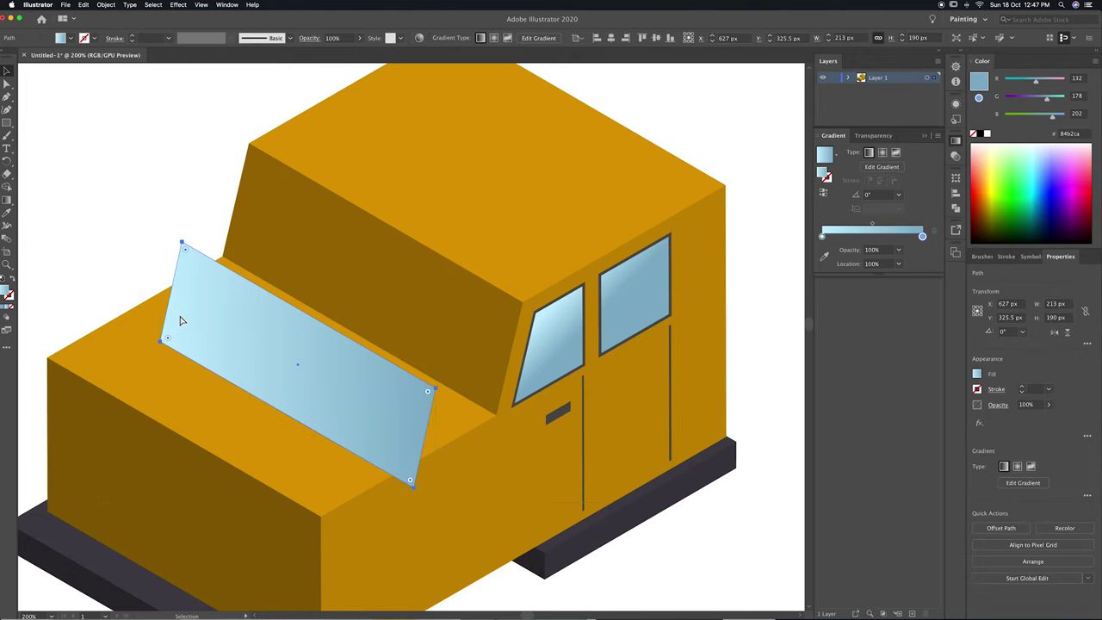
{"action": "key", "text": "ctrl+z"}
Inspect the cab shapes in outline view, reverting a trial orange fill on the windshield.
{"action": "key", "text": "ctrl+y"}
{"action": "key", "text": "ctrl+y"}
{"action": "left_click", "coordinate": [212, 238]}
{"action": "left_click", "coordinate": [206, 133]}
{"action": "left_click_drag", "start_coordinate": [250, 173], "coordinate": [194, 196]}
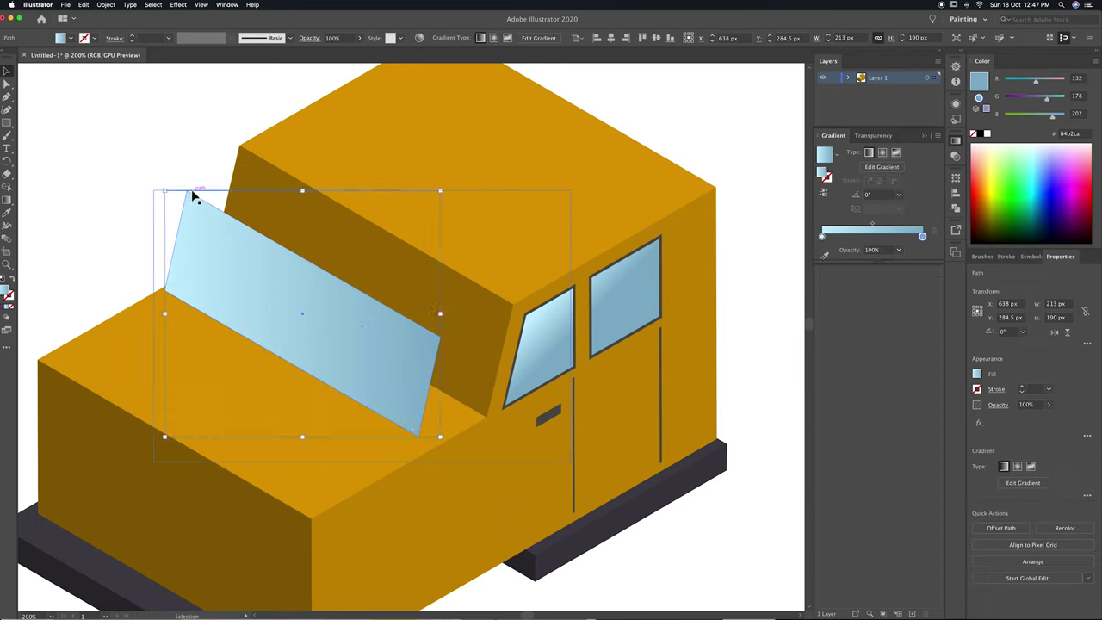
{"action": "key", "text": "v"}
{"action": "key", "text": "i"}
{"action": "left_click", "coordinate": [560, 242]}
{"action": "key", "text": "ctrl+z"}
{"action": "key", "text": "v"}
{"action": "left_click", "coordinate": [92, 229]}
{"action": "key", "text": "ctrl+minus"}
{"action": "key", "text": "ctrl+minus"}
{"action": "key", "text": "ctrl+minus"}
{"action": "key", "text": "ctrl+minus"}
{"action": "key", "text": "ctrl+minus"}
{"action": "key", "text": "ctrl+plus"}
{"action": "key", "text": "ctrl+plus"}
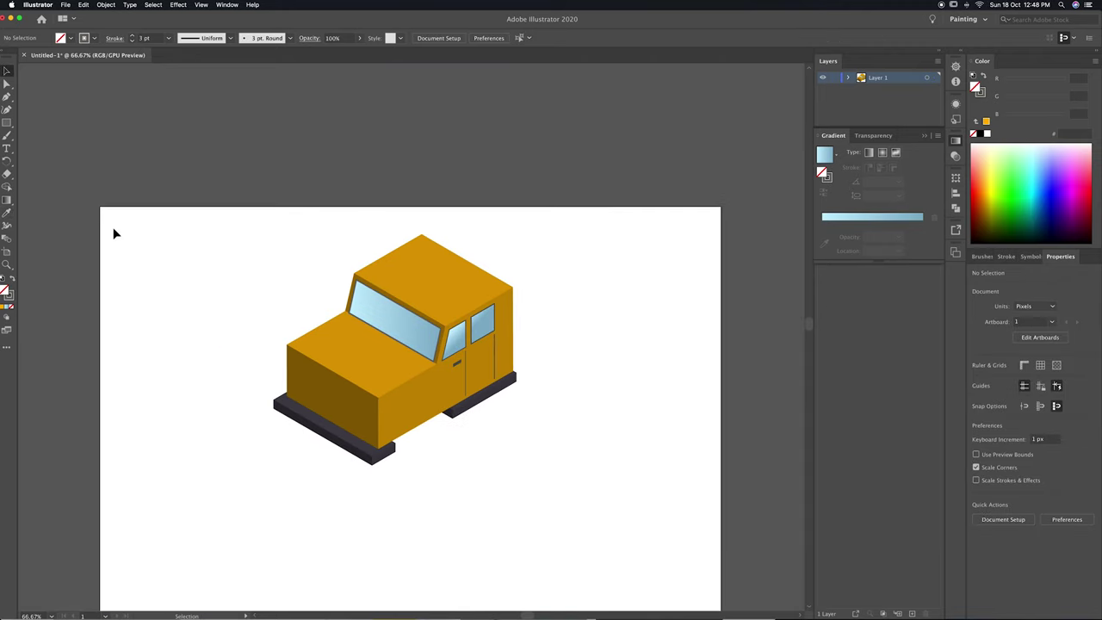
Change the truck group's 3D Extrude & Bevel depth to 240.
{"action": "left_click_drag", "start_coordinate": [345, 422], "coordinate": [487, 457]}
{"action": "left_click", "coordinate": [601, 460]}
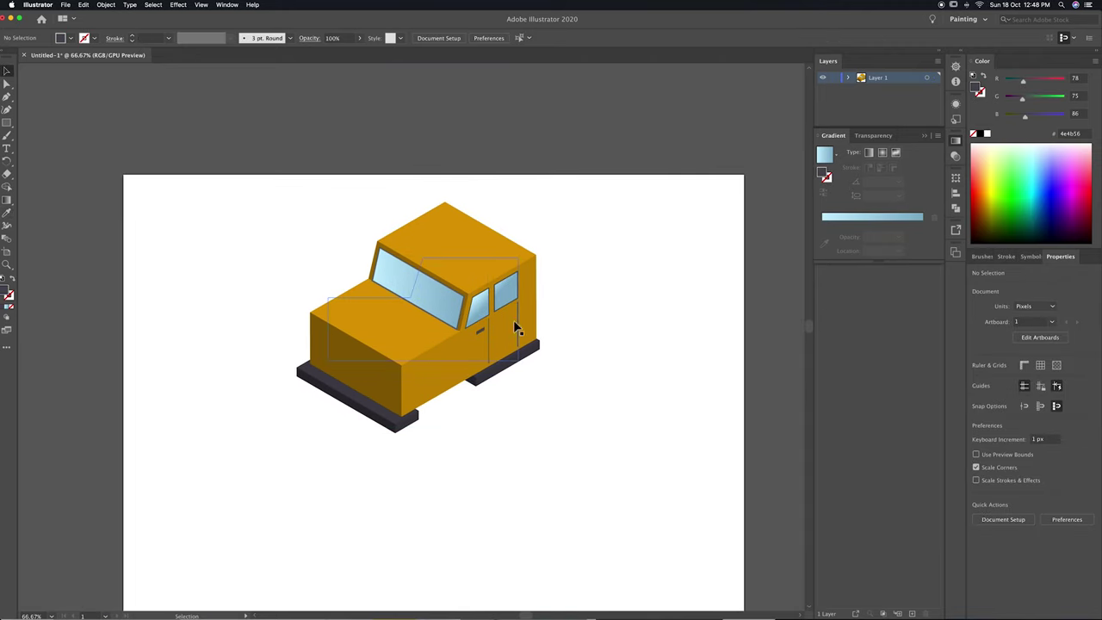
{"action": "left_click", "coordinate": [483, 330]}
{"action": "left_click", "coordinate": [572, 207]}
{"action": "left_click", "coordinate": [422, 314]}
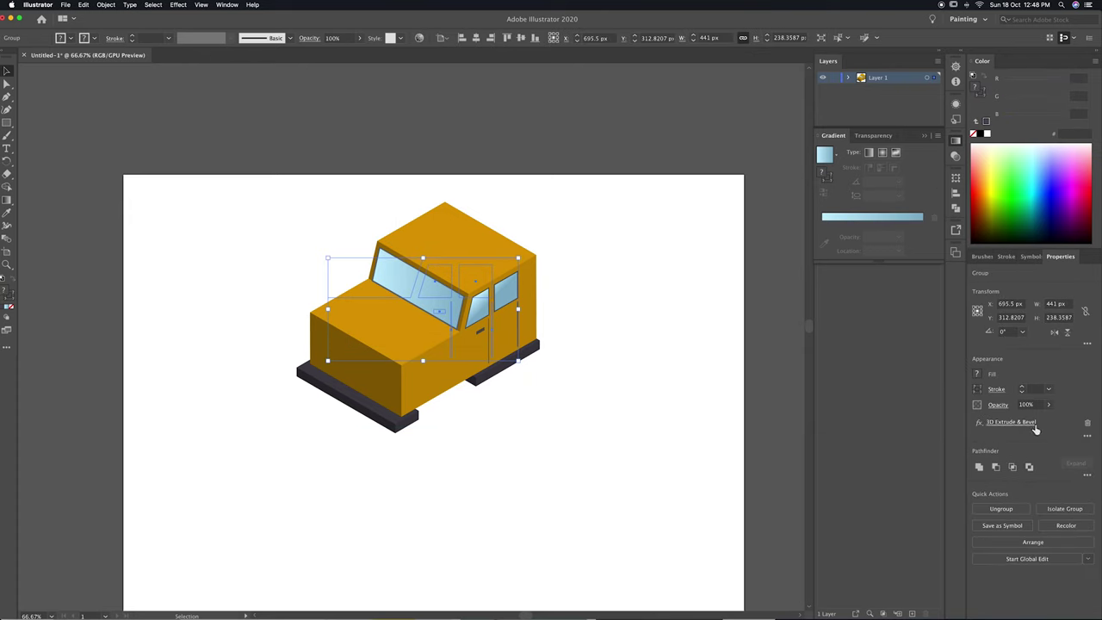
{"action": "left_click", "coordinate": [1011, 422]}
{"action": "type", "text": "240"}
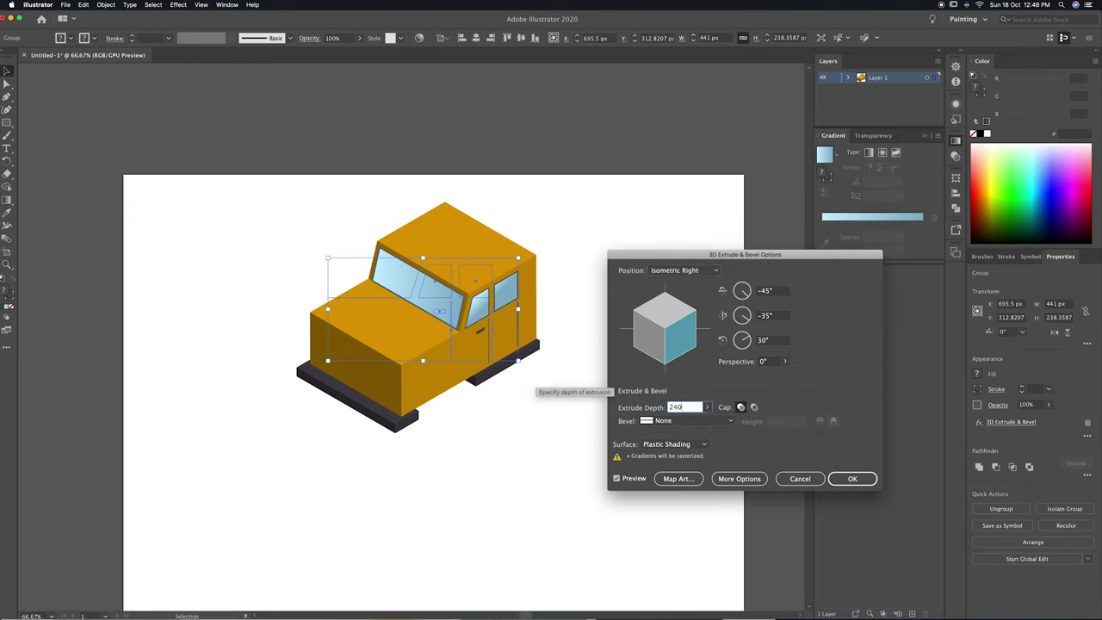
{"action": "key", "text": "Return"}
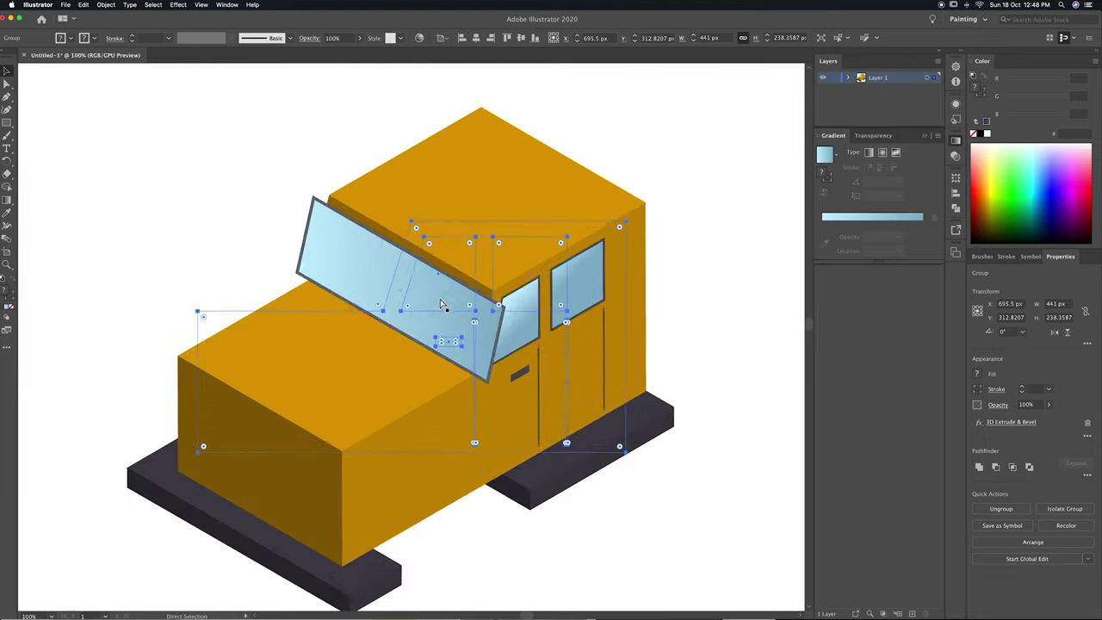
Scale the windshield down so it fits inside the cab front.
{"action": "scroll", "coordinate": [444, 301], "scroll_direction": "up", "scroll_amount": 3}
{"action": "left_click", "coordinate": [283, 178]}
{"action": "left_click_drag", "start_coordinate": [258, 148], "coordinate": [291, 184]}
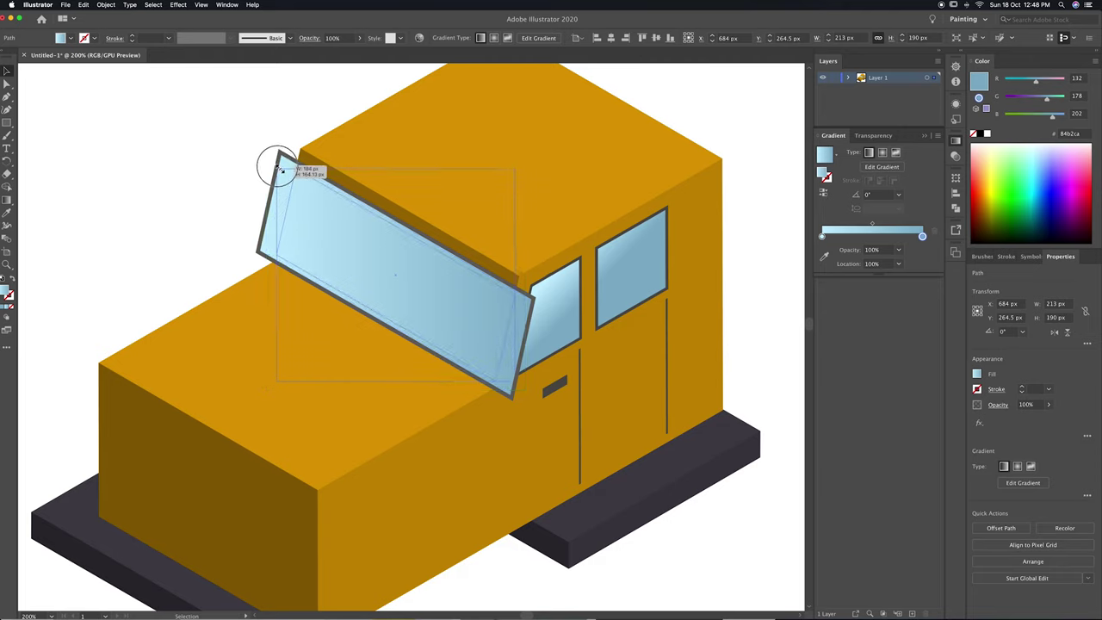
{"action": "key", "text": "super+z"}
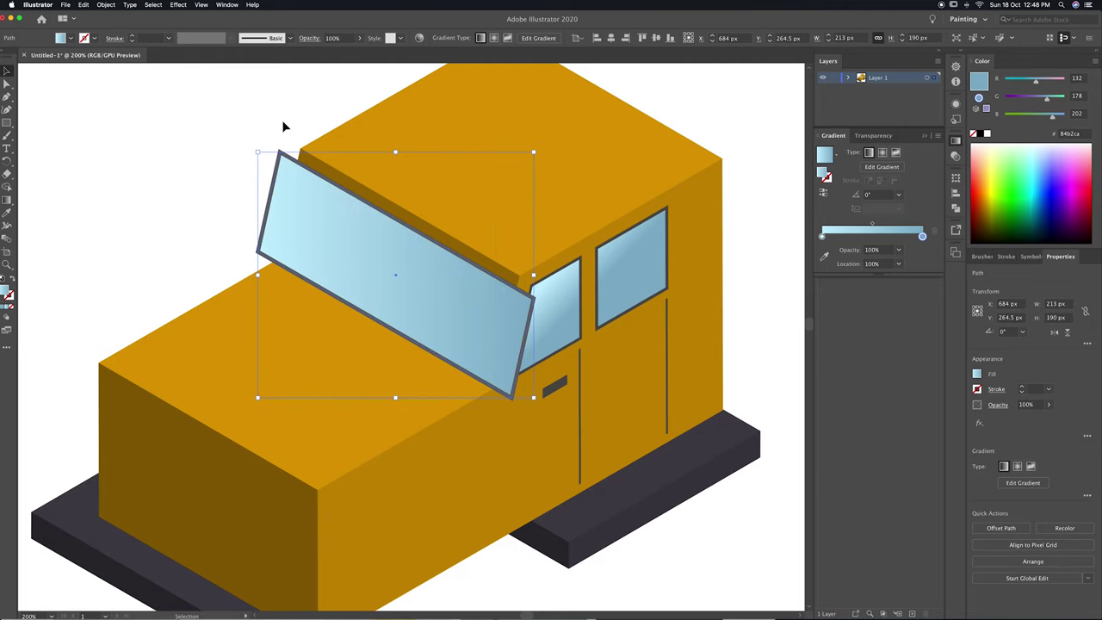
{"action": "key", "text": "a"}
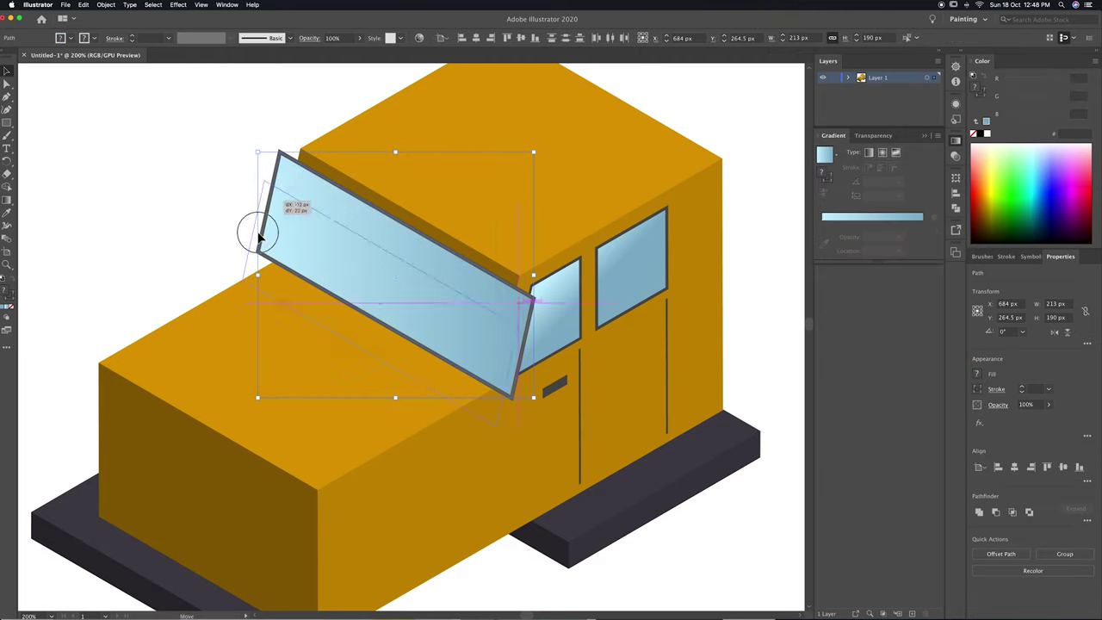
{"action": "key", "text": "v"}
{"action": "left_click", "coordinate": [267, 173]}
{"action": "left_click_drag", "start_coordinate": [259, 153], "coordinate": [289, 169]}
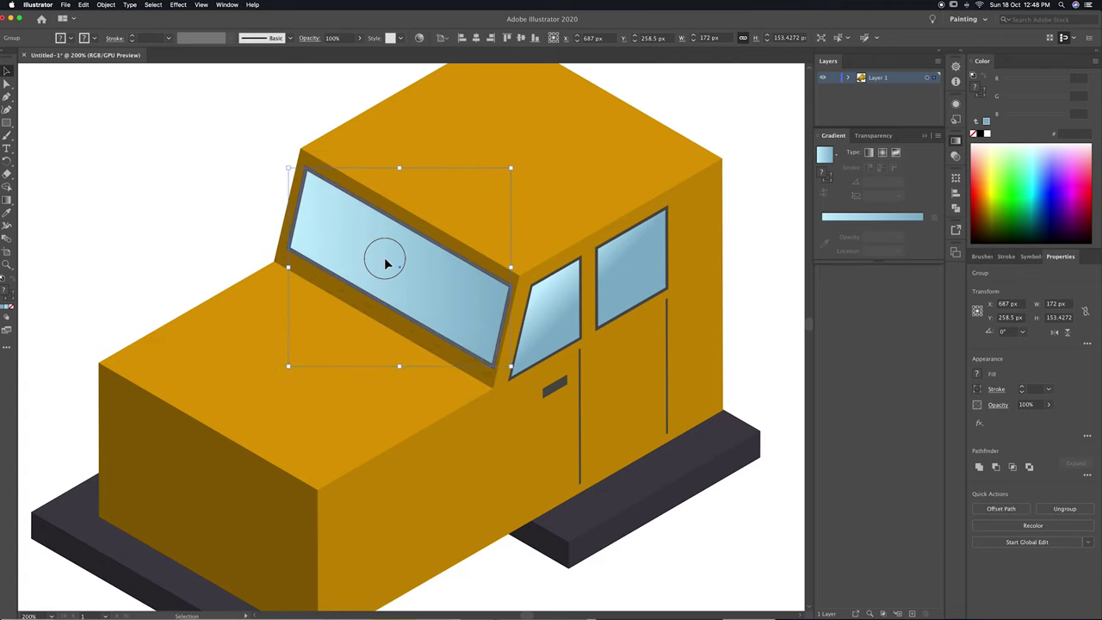
Nudge the windshield's corner anchors to sit within the sloped cab face, leaving an orange border.
{"action": "double_click", "coordinate": [386, 263]}
{"action": "key", "text": "a"}
{"action": "left_click_drag", "start_coordinate": [493, 373], "coordinate": [488, 367]}
{"action": "left_click_drag", "start_coordinate": [297, 242], "coordinate": [287, 265]}
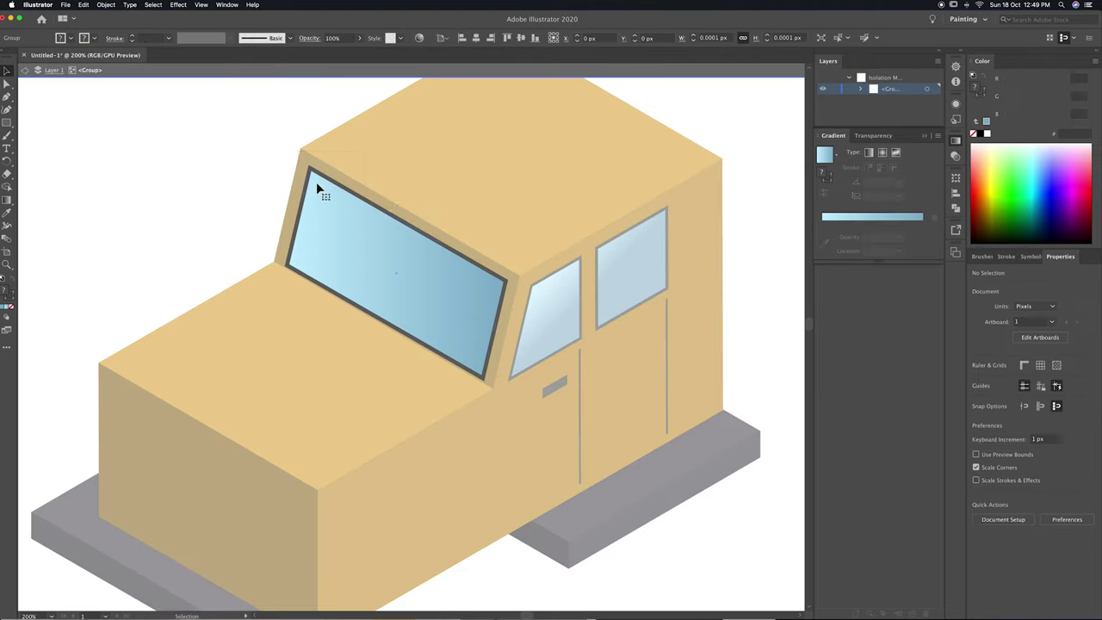
{"action": "mouse_move", "coordinate": [318, 151]}
{"action": "left_mouse_down"}
{"action": "mouse_move", "coordinate": [520, 291]}
{"action": "mouse_move", "coordinate": [507, 289]}
{"action": "left_mouse_up"}
{"action": "left_click", "coordinate": [576, 312]}
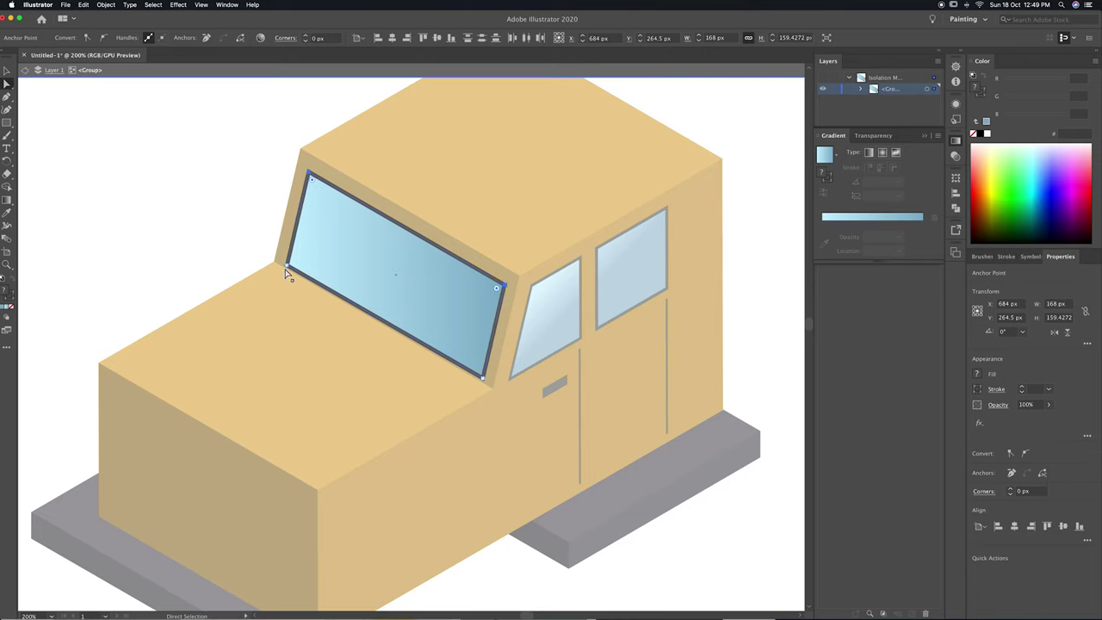
{"action": "double_click", "coordinate": [180, 247]}
{"action": "key", "text": "super+minus"}
{"action": "key", "text": "super+minus"}
{"action": "key", "text": "super+equal"}
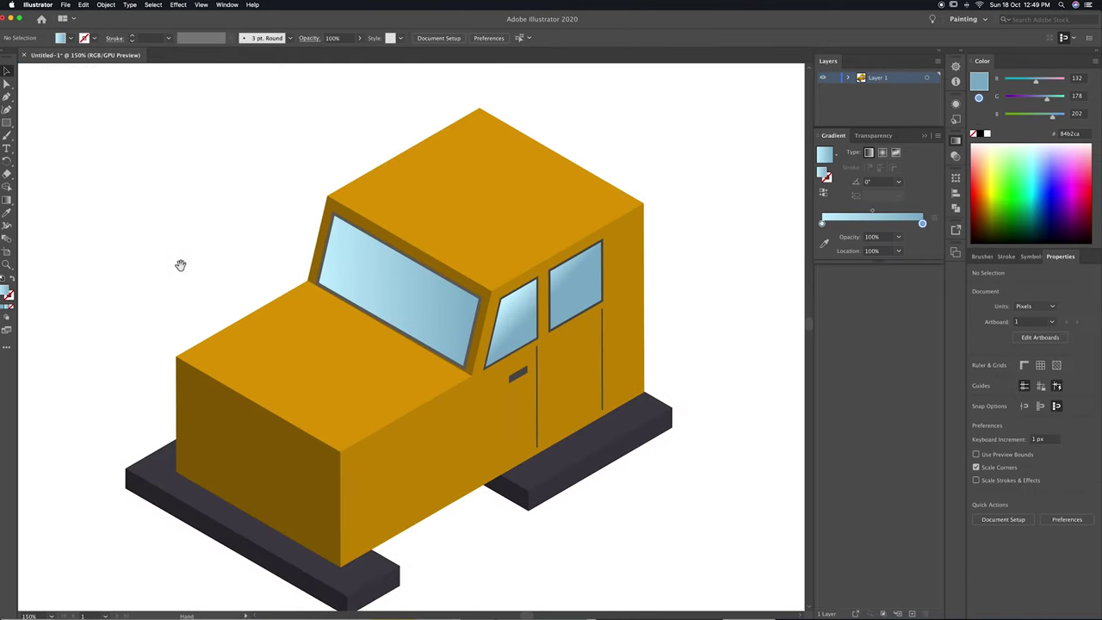
Draw a rectangle below the truck, turn it into a wedge and fill it with cab orange.
{"action": "key", "text": "m"}
{"action": "mouse_move", "coordinate": [500, 503]}
{"action": "left_mouse_down"}
{"action": "mouse_move", "coordinate": [634, 527]}
{"action": "mouse_move", "coordinate": [611, 519]}
{"action": "left_mouse_up"}
{"action": "key", "text": "a"}
{"action": "key", "text": "i"}
{"action": "left_click", "coordinate": [477, 388]}
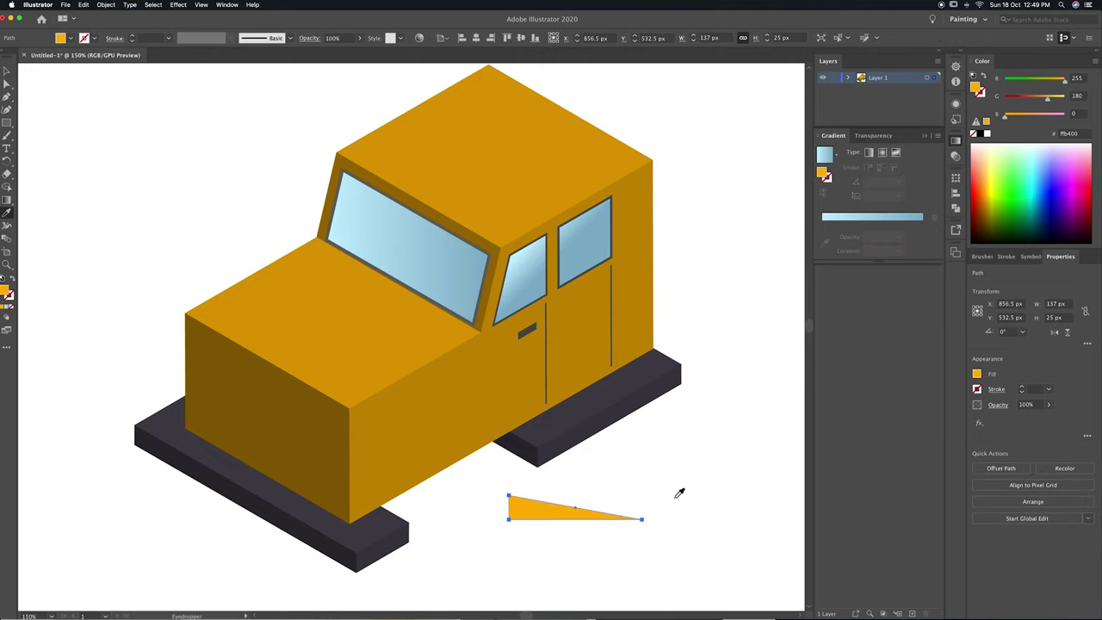
{"action": "key", "text": "v"}
{"action": "key", "text": "i"}
Apply the 3D extrusion effect to the wedge and move it onto the hood.
{"action": "left_click", "coordinate": [179, 4]}
{"action": "left_click", "coordinate": [206, 15]}
{"action": "key", "text": "v"}
{"action": "left_click_drag", "start_coordinate": [575, 503], "coordinate": [397, 362]}
{"action": "left_click", "coordinate": [1013, 421]}
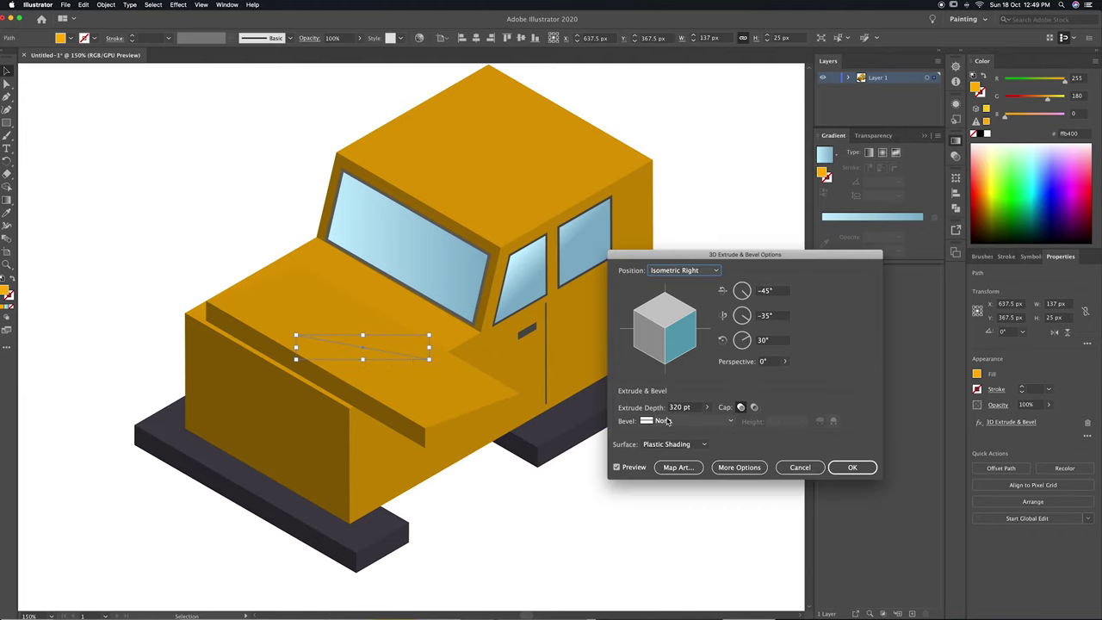
{"action": "type", "text": "3"}
{"action": "key", "text": "Return"}
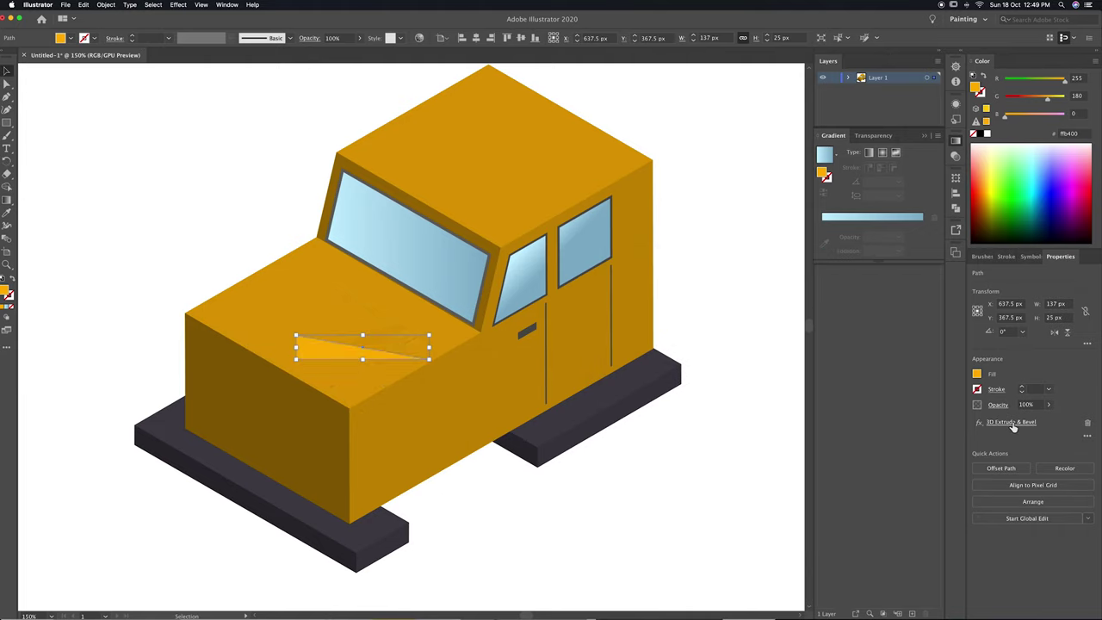
Make the hood scoop's extrusion shallower, trying 120 pt depth, and reshape its corners.
{"action": "left_click", "coordinate": [1013, 421]}
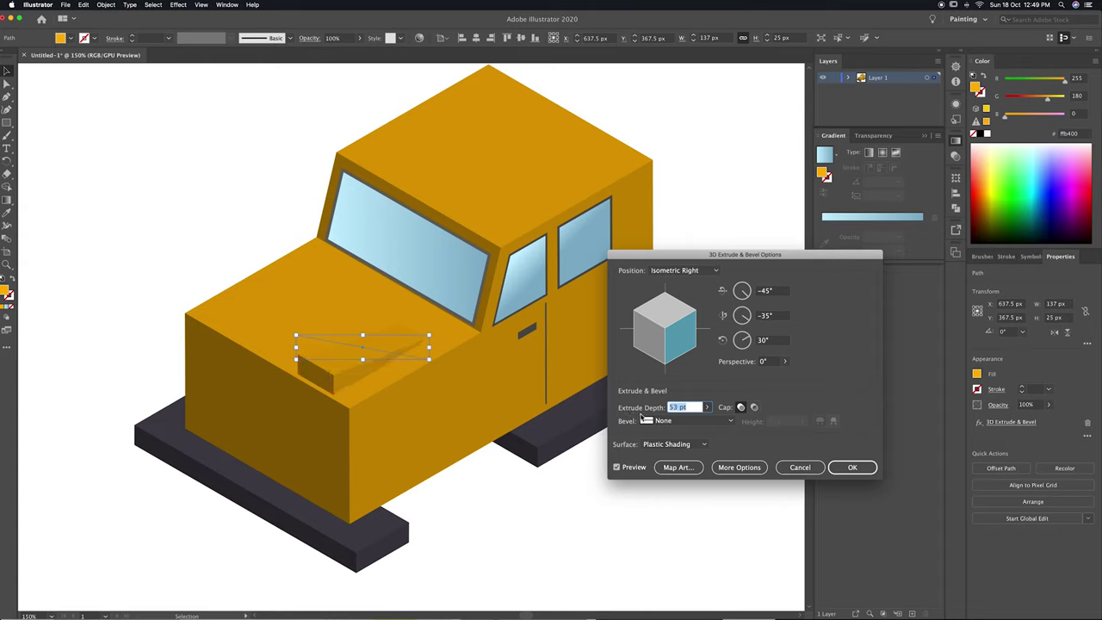
{"action": "type", "text": "120"}
{"action": "key", "text": "Tab"}
{"action": "left_click_drag", "start_coordinate": [668, 422], "coordinate": [669, 423]}
{"action": "left_click", "coordinate": [842, 470]}
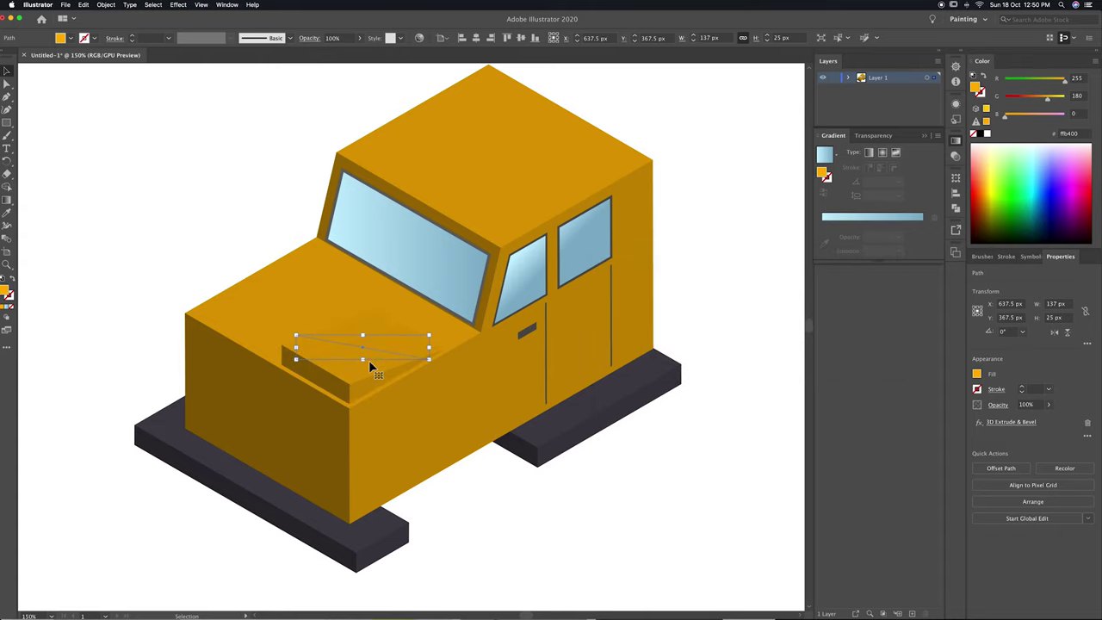
{"action": "key", "text": "a"}
{"action": "left_click_drag", "start_coordinate": [339, 338], "coordinate": [300, 318]}
{"action": "key", "text": "v"}
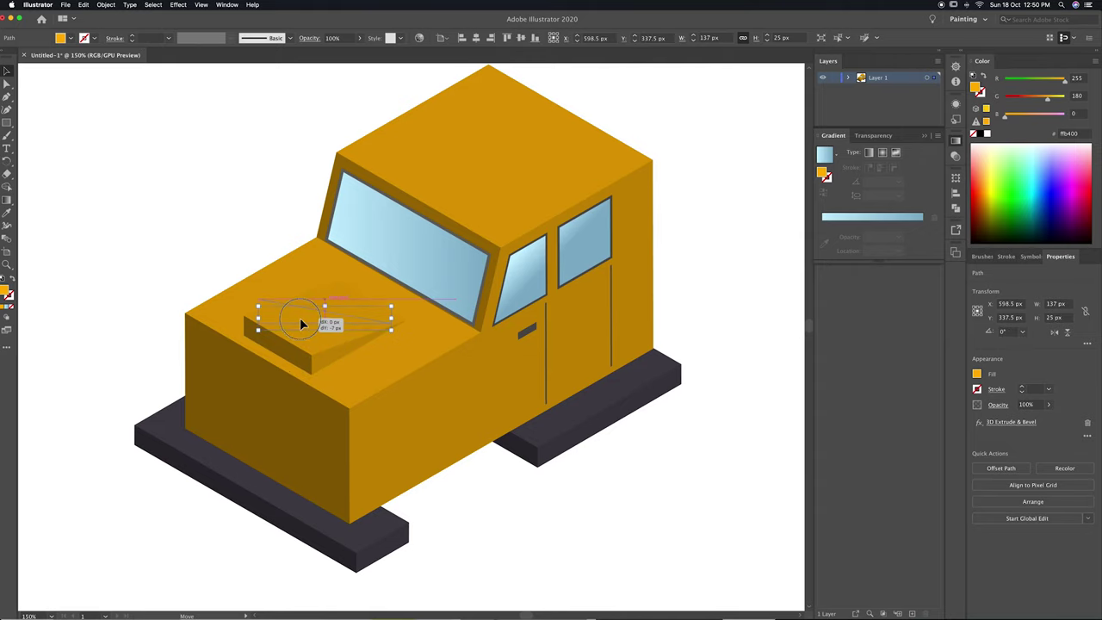
{"action": "left_click", "coordinate": [158, 249]}
Draw a small 62×8 px orange rectangle beside the truck.
{"action": "key", "text": "m"}
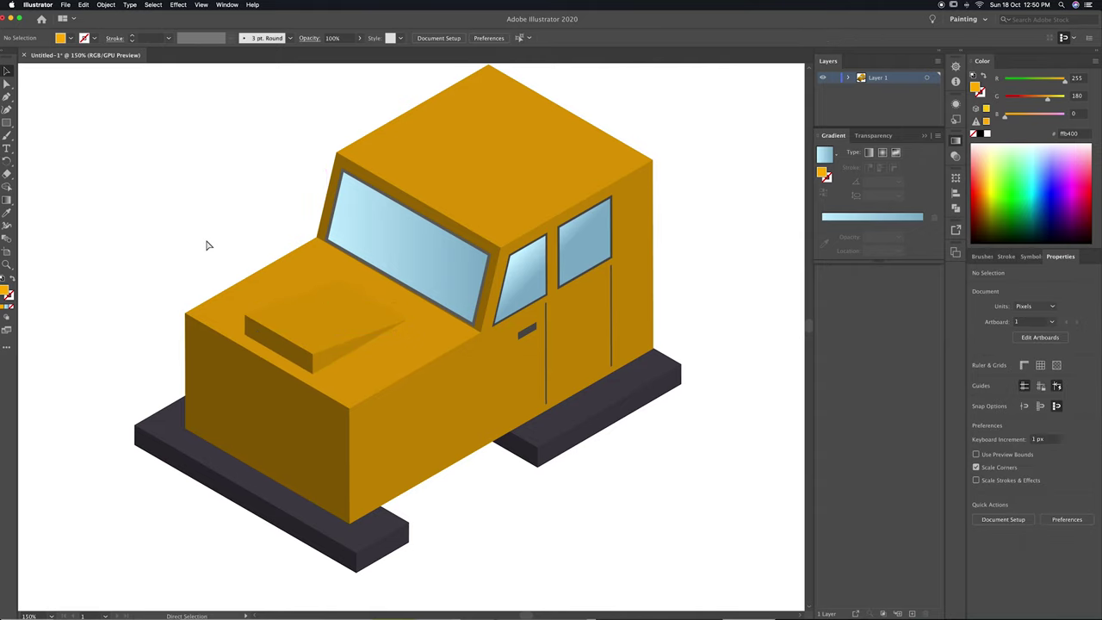
{"action": "key", "text": "ctrl+equal"}
{"action": "key", "text": "ctrl+equal"}
{"action": "left_click_drag", "start_coordinate": [123, 126], "coordinate": [244, 140]}
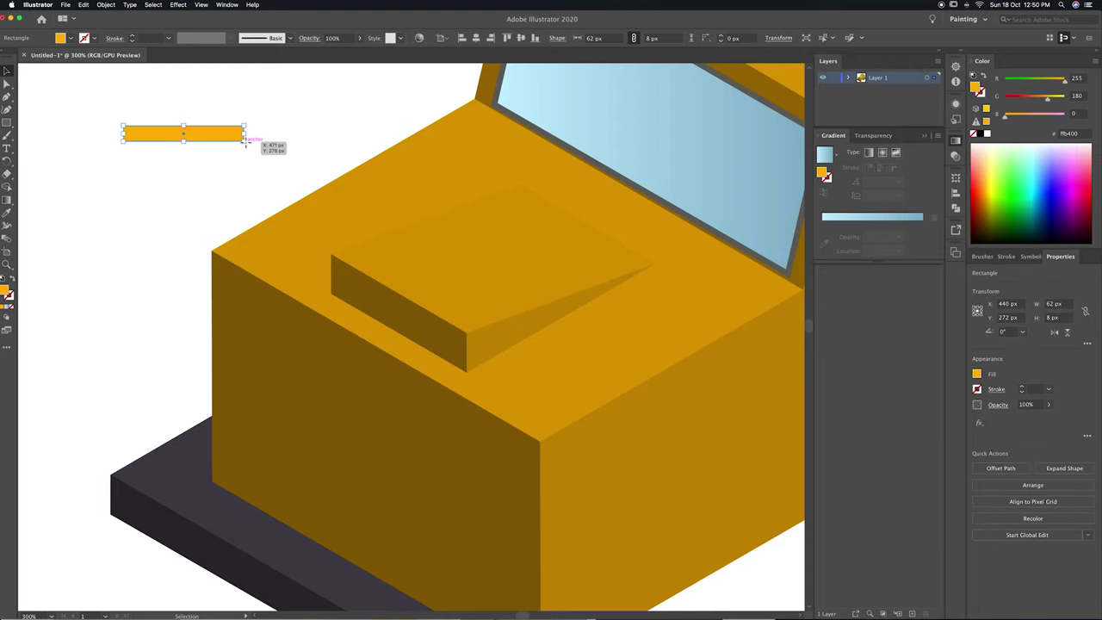
Move the orange bar onto the hood scoop and recolour it dark brown #272200.
{"action": "left_click_drag", "start_coordinate": [237, 135], "coordinate": [419, 284]}
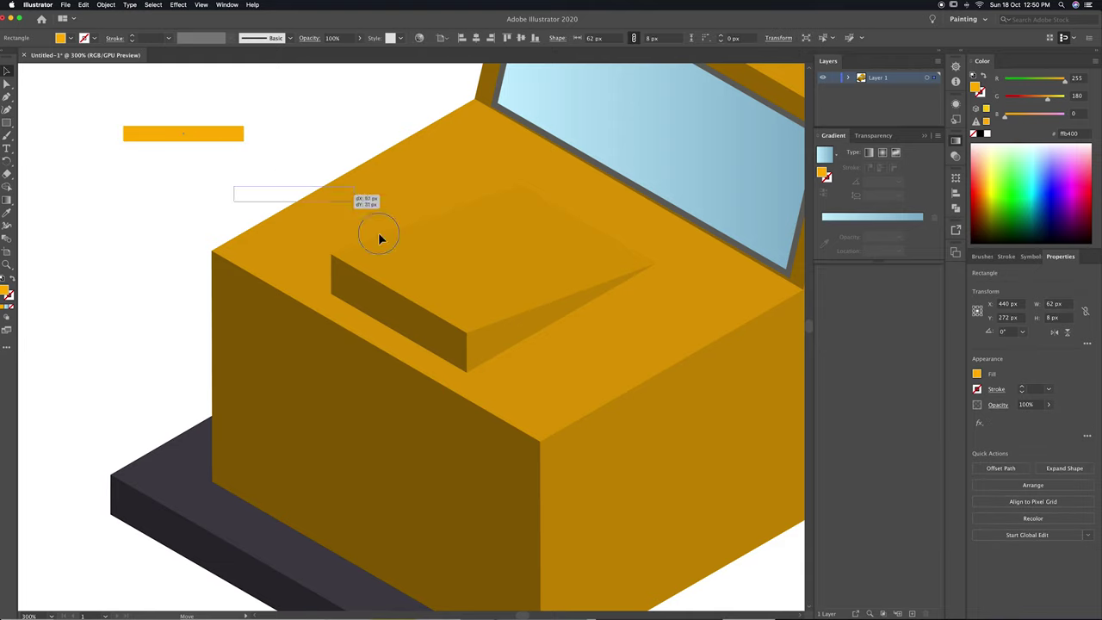
{"action": "mouse_move", "coordinate": [1044, 101]}
{"action": "left_mouse_down"}
{"action": "mouse_move", "coordinate": [1013, 100]}
{"action": "mouse_move", "coordinate": [1020, 83]}
{"action": "left_mouse_up"}
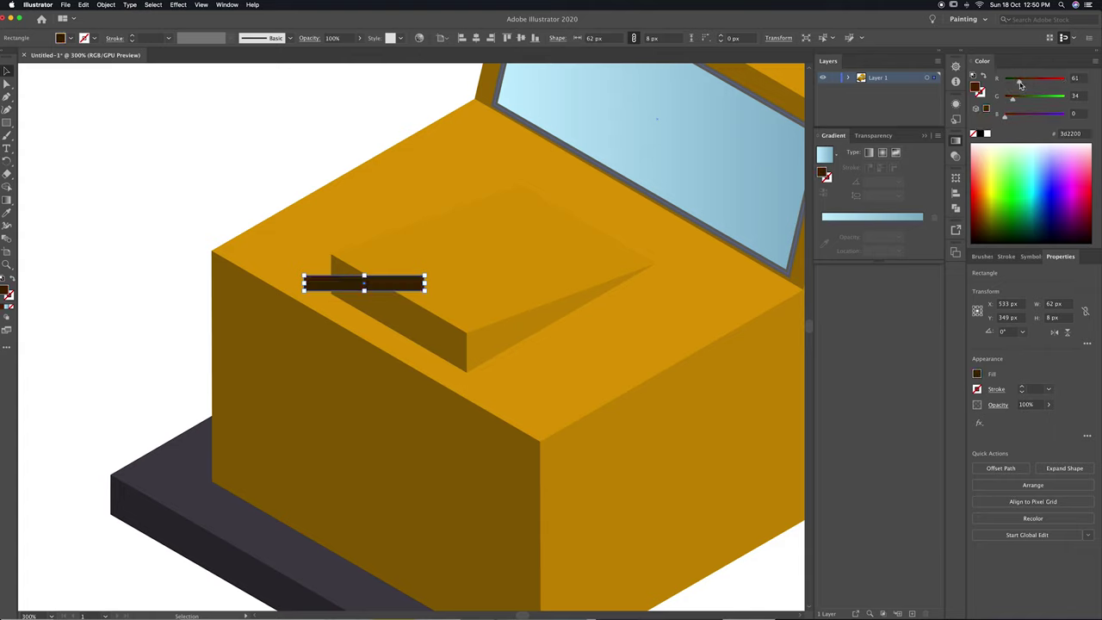
{"action": "left_click_drag", "start_coordinate": [398, 286], "coordinate": [430, 284]}
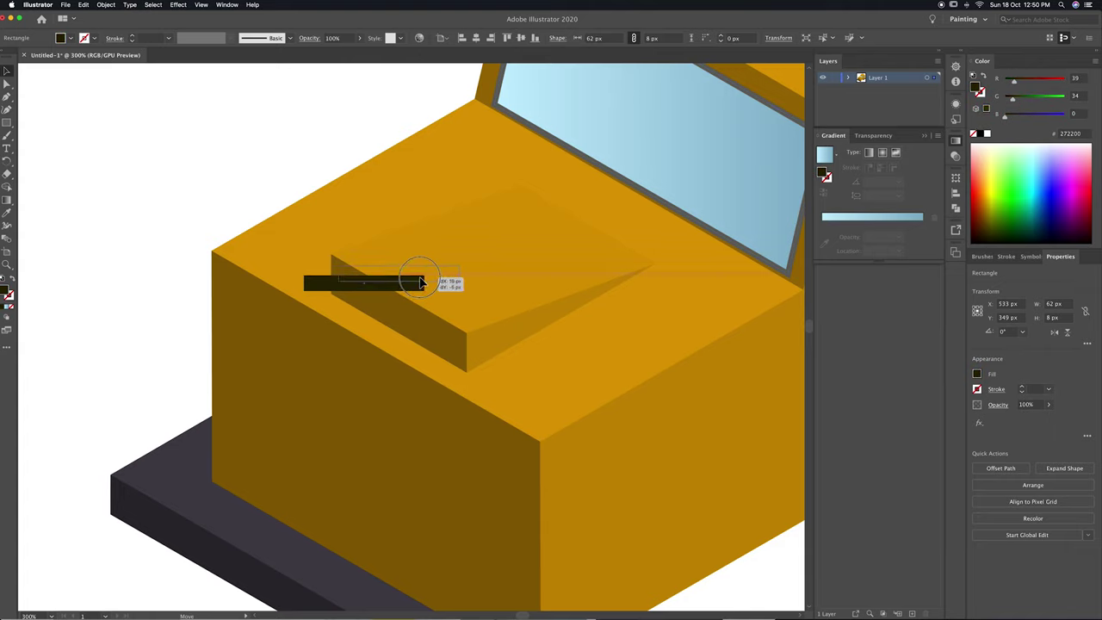
Drag the bar's corner anchors down so it fills the scoop's slanted front face.
{"action": "key", "text": "a"}
{"action": "left_click_drag", "start_coordinate": [457, 279], "coordinate": [463, 358]}
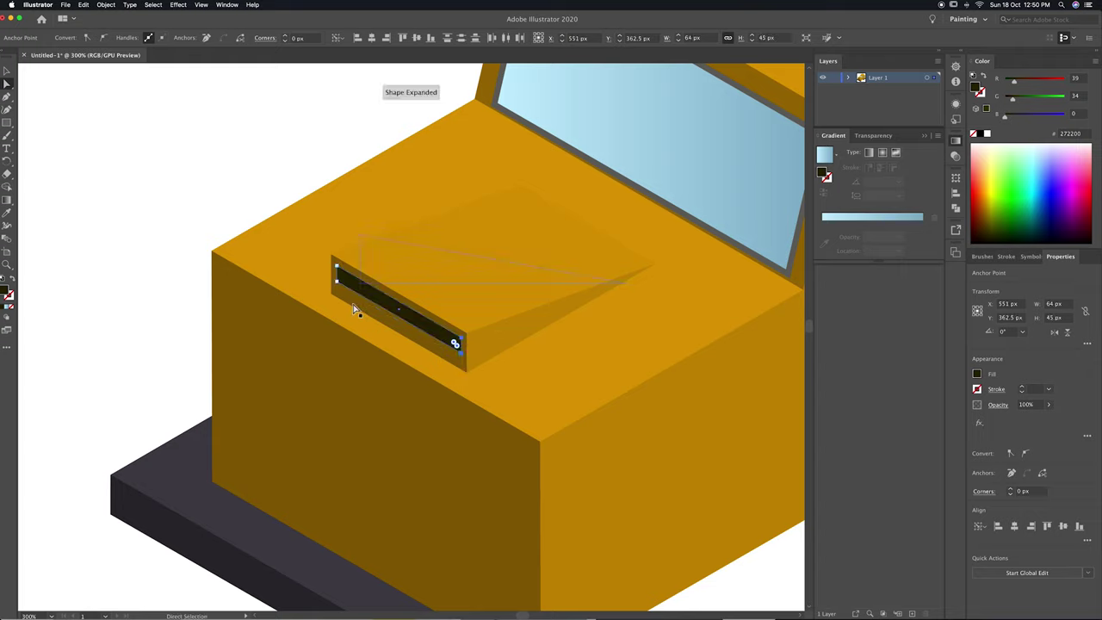
{"action": "left_click_drag", "start_coordinate": [338, 287], "coordinate": [338, 297]}
{"action": "left_click_drag", "start_coordinate": [462, 352], "coordinate": [461, 360]}
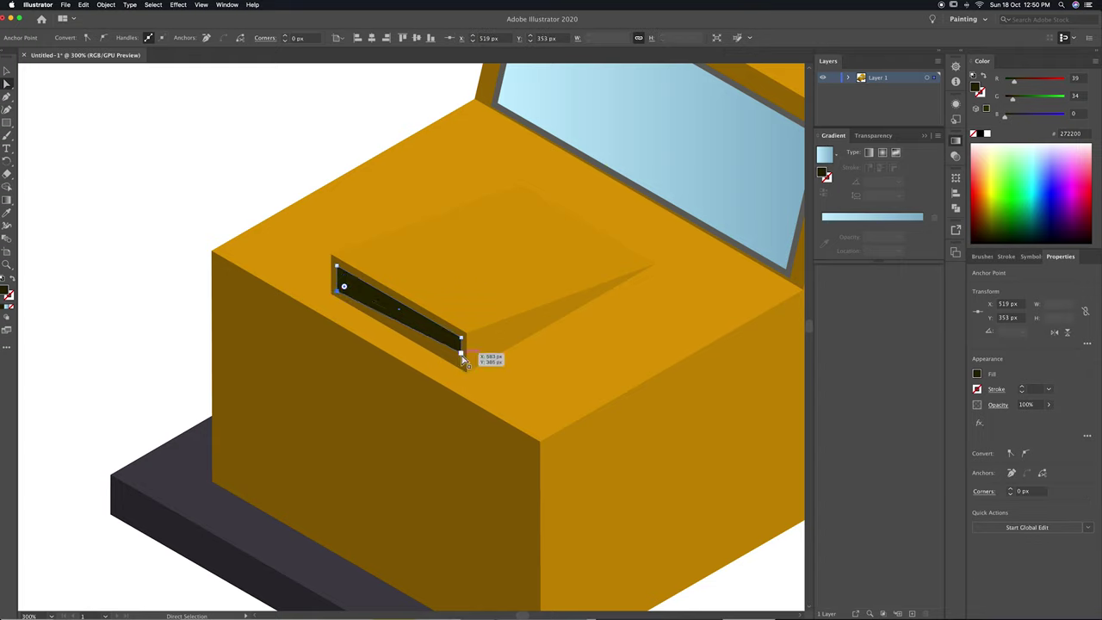
{"action": "left_click", "coordinate": [177, 184]}
{"action": "key", "text": "super+minus"}
{"action": "key", "text": "super+minus"}
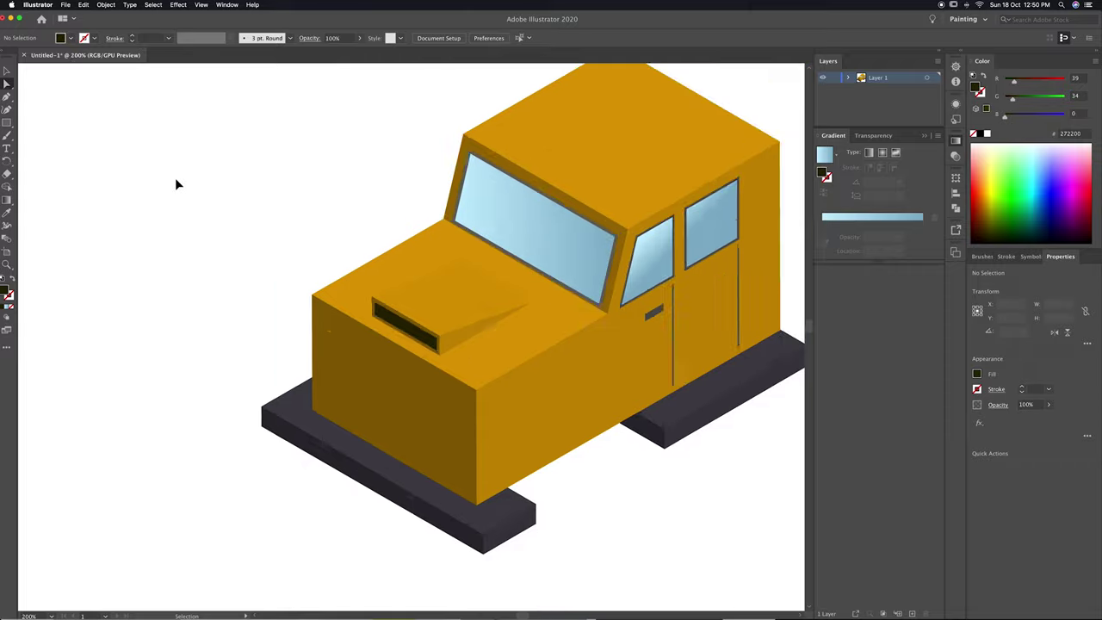
{"action": "key", "text": "super+equal"}
{"action": "key", "text": "v"}
{"action": "left_click", "coordinate": [181, 199]}
{"action": "scroll", "coordinate": [224, 220], "scroll_direction": "right", "scroll_amount": 3}
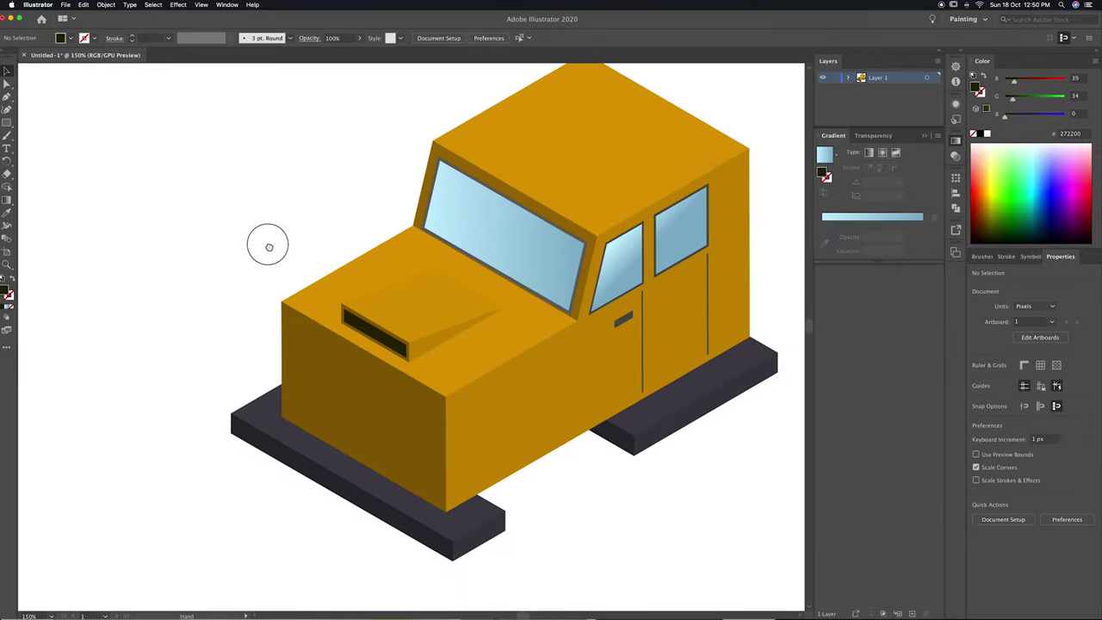
Move the truck's 3D light source to the upper left and raise highlight intensity to 89%.
{"action": "left_click", "coordinate": [349, 265]}
{"action": "left_click", "coordinate": [1011, 422]}
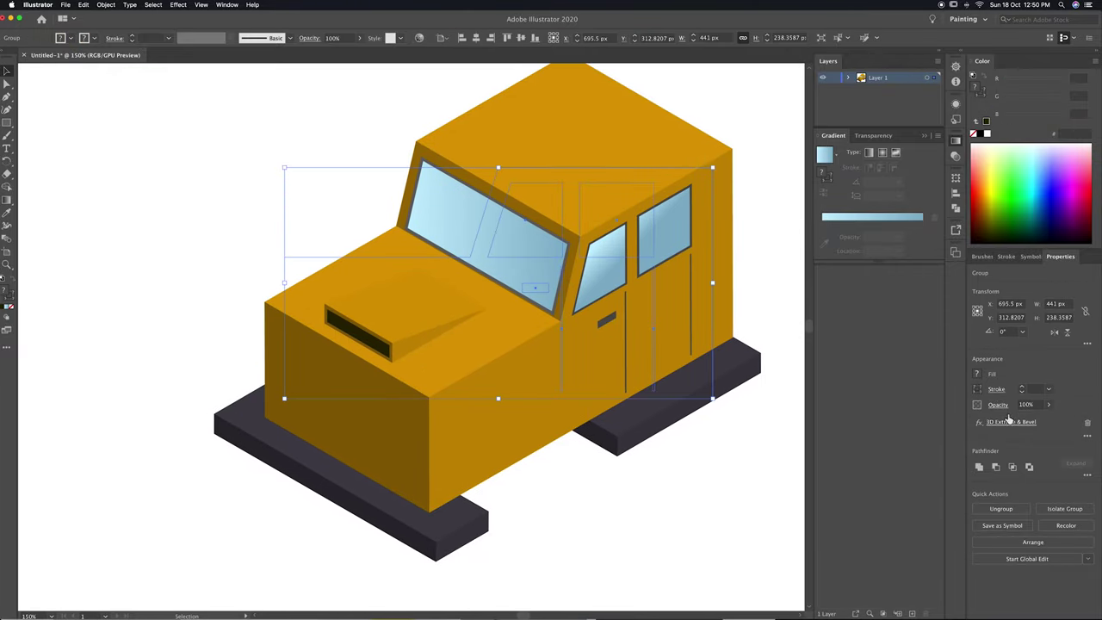
{"action": "left_click", "coordinate": [738, 480]}
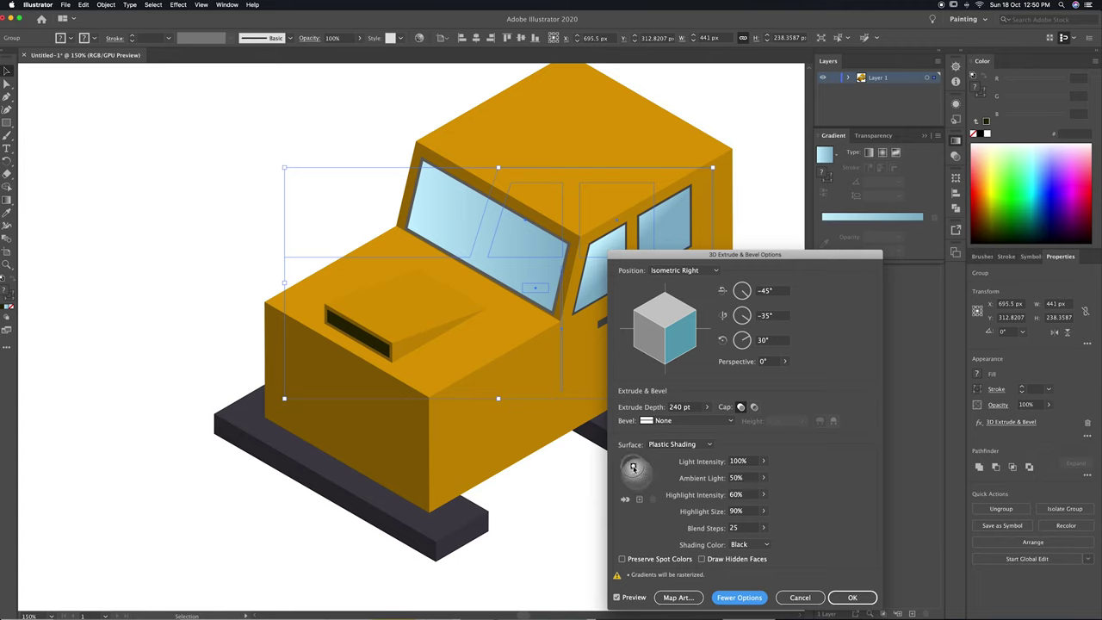
{"action": "left_click_drag", "start_coordinate": [643, 469], "coordinate": [629, 470]}
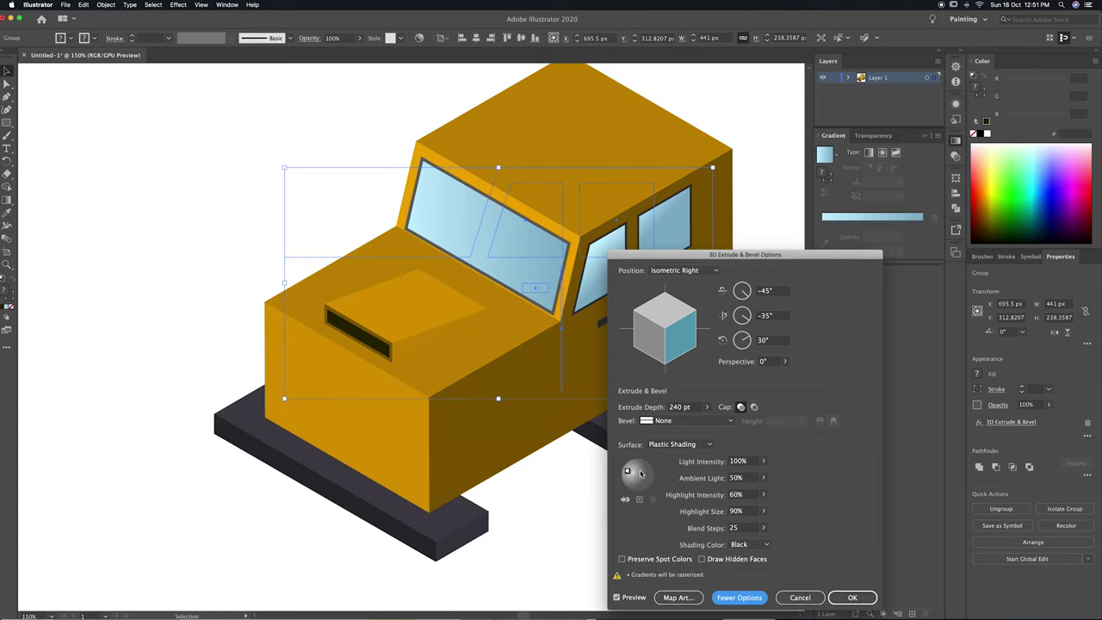
{"action": "left_click", "coordinate": [763, 478]}
{"action": "left_click_drag", "start_coordinate": [742, 492], "coordinate": [753, 493]}
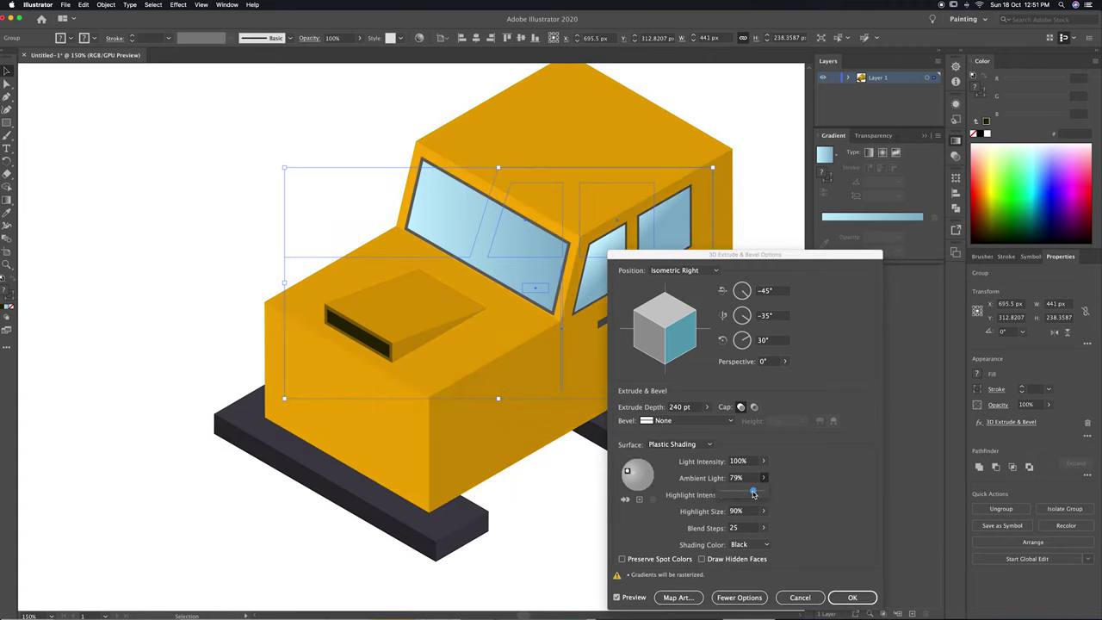
{"action": "left_click", "coordinate": [763, 494]}
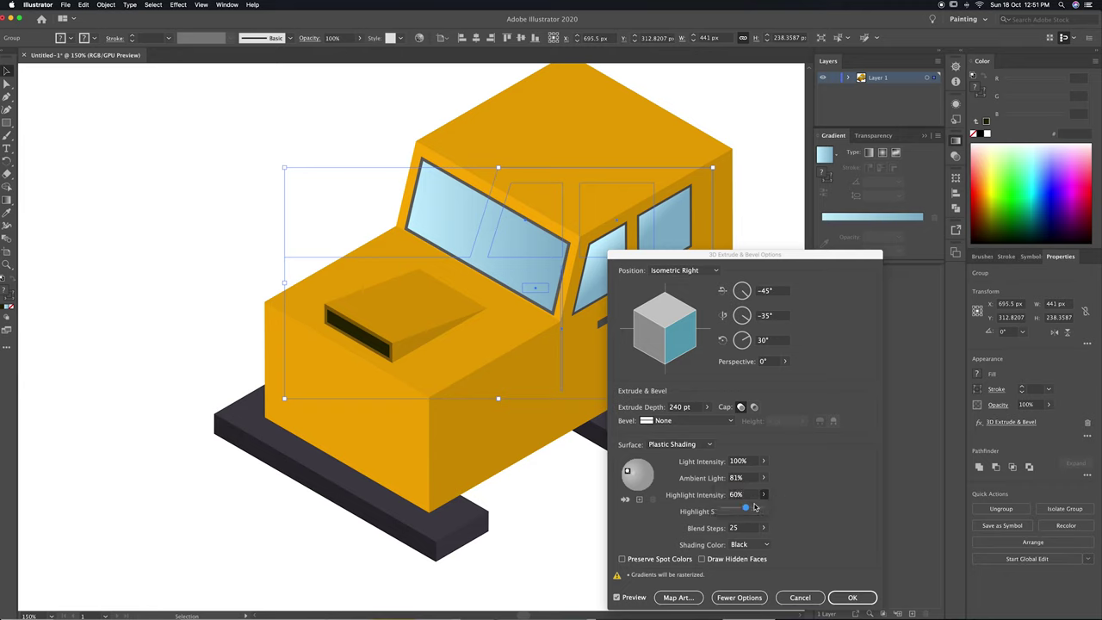
{"action": "left_click", "coordinate": [785, 511]}
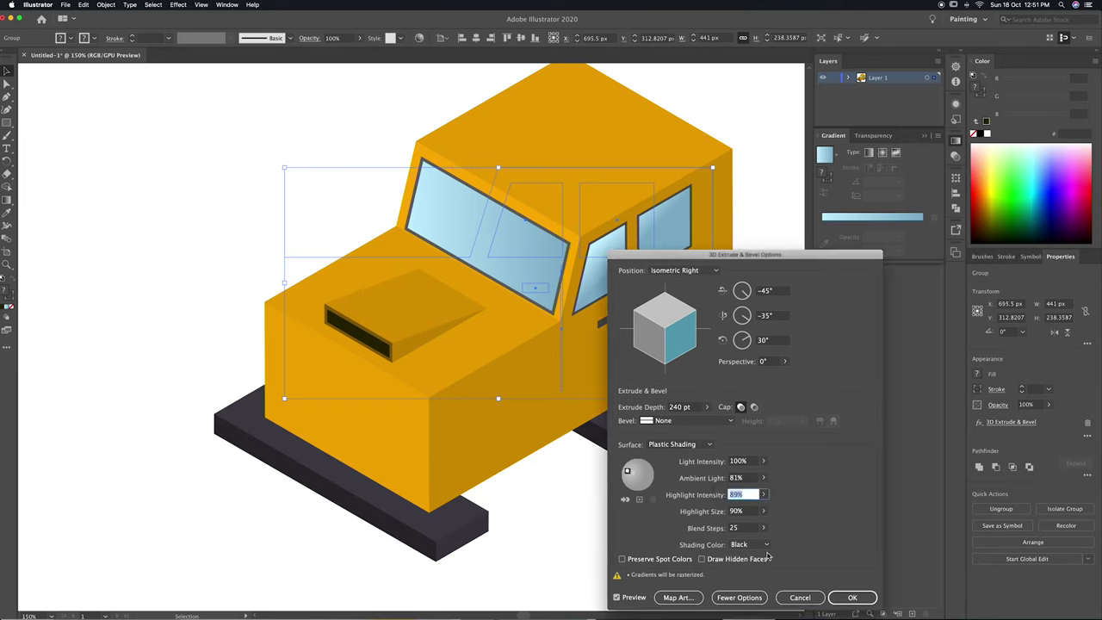
Keep black shading, lower ambient light to about 60% and fine-tune the light position.
{"action": "left_click", "coordinate": [765, 544]}
{"action": "left_click", "coordinate": [798, 548]}
{"action": "left_click", "coordinate": [763, 478]}
{"action": "left_click_drag", "start_coordinate": [759, 492], "coordinate": [737, 493]}
{"action": "left_click_drag", "start_coordinate": [628, 471], "coordinate": [626, 469]}
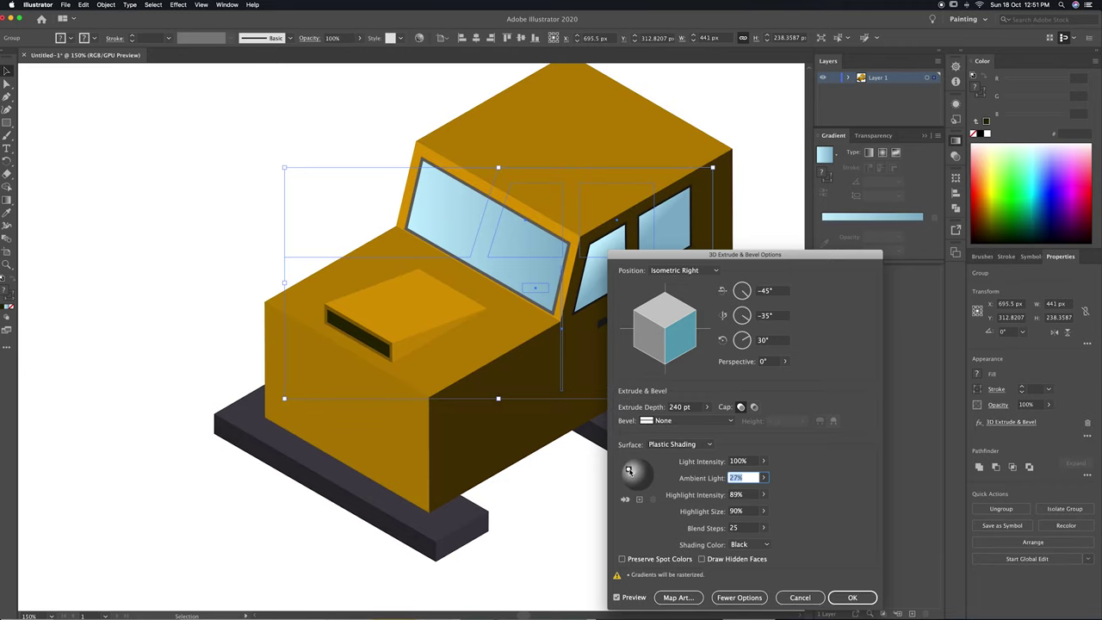
{"action": "left_click_drag", "start_coordinate": [630, 470], "coordinate": [631, 472]}
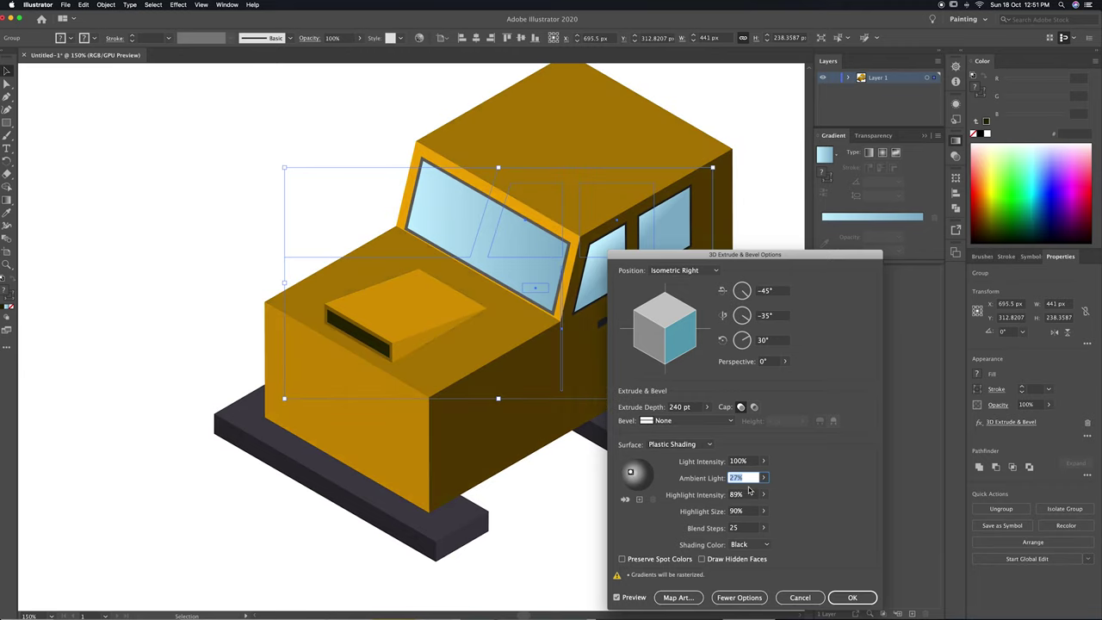
{"action": "key", "text": "Return"}
Discard a trial copy of the hood vent and draw a thin 4×114 px bar left of the truck.
{"action": "left_click", "coordinate": [140, 381]}
{"action": "left_click", "coordinate": [338, 331]}
{"action": "left_click_drag", "start_coordinate": [339, 331], "coordinate": [293, 352]}
{"action": "left_click", "coordinate": [707, 506]}
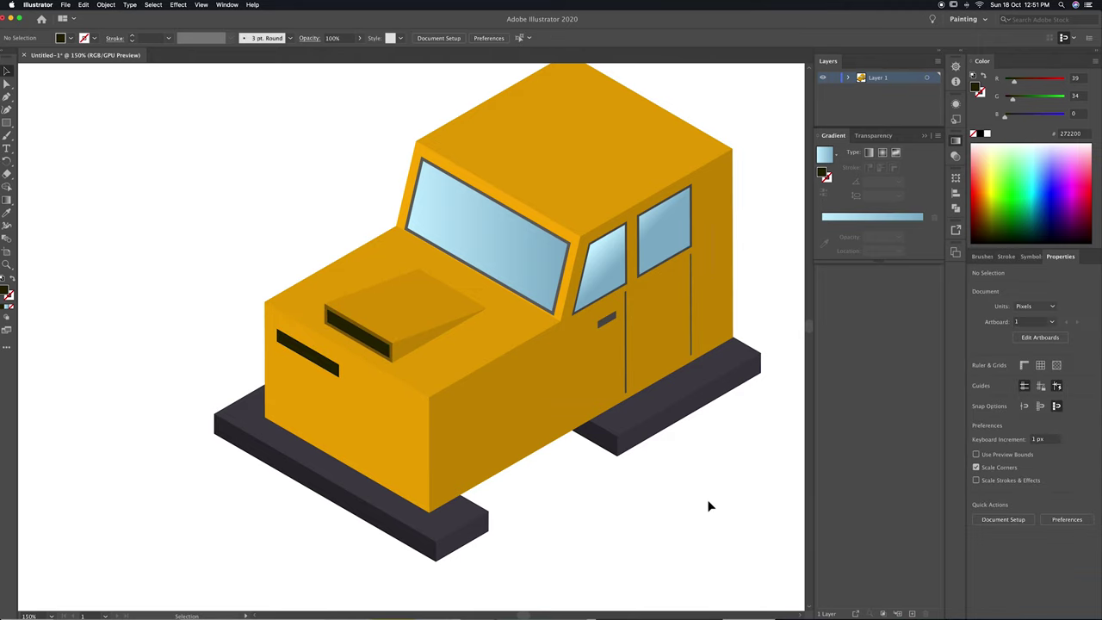
{"action": "left_click", "coordinate": [328, 368]}
{"action": "key", "text": "Delete"}
{"action": "key", "text": "m"}
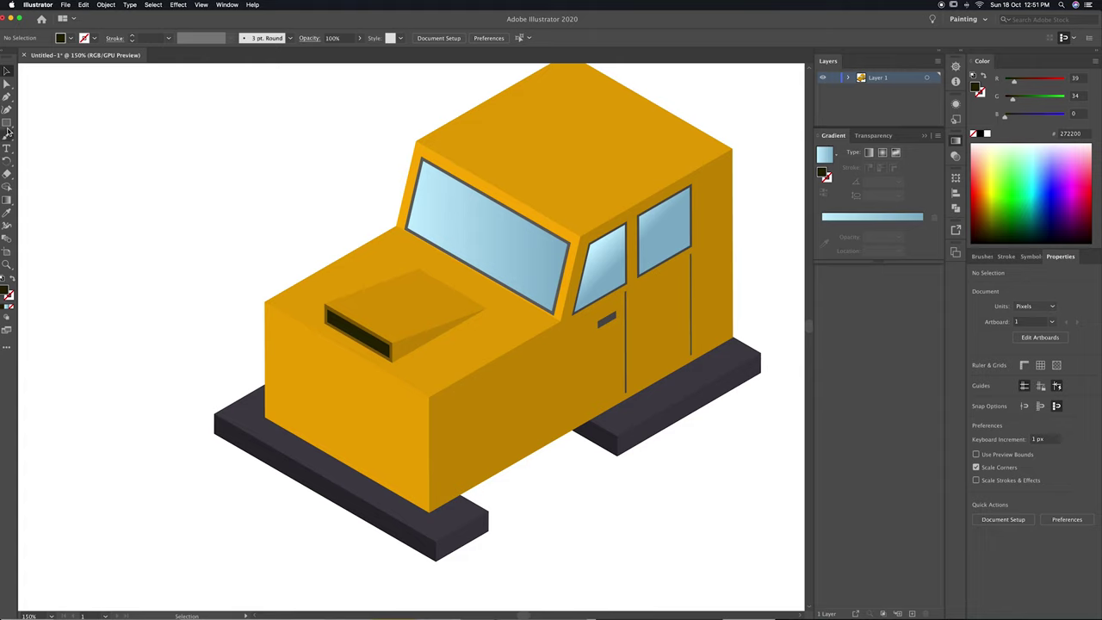
{"action": "left_click_drag", "start_coordinate": [115, 215], "coordinate": [116, 326]}
Fill the thin bar light grey (#aeb2b1) and duplicate it side by side.
{"action": "mouse_move", "coordinate": [1004, 115]}
{"action": "left_mouse_down"}
{"action": "mouse_move", "coordinate": [1027, 115]}
{"action": "mouse_move", "coordinate": [1025, 80]}
{"action": "mouse_move", "coordinate": [1050, 97]}
{"action": "mouse_move", "coordinate": [1045, 79]}
{"action": "mouse_move", "coordinate": [1046, 103]}
{"action": "left_mouse_up"}
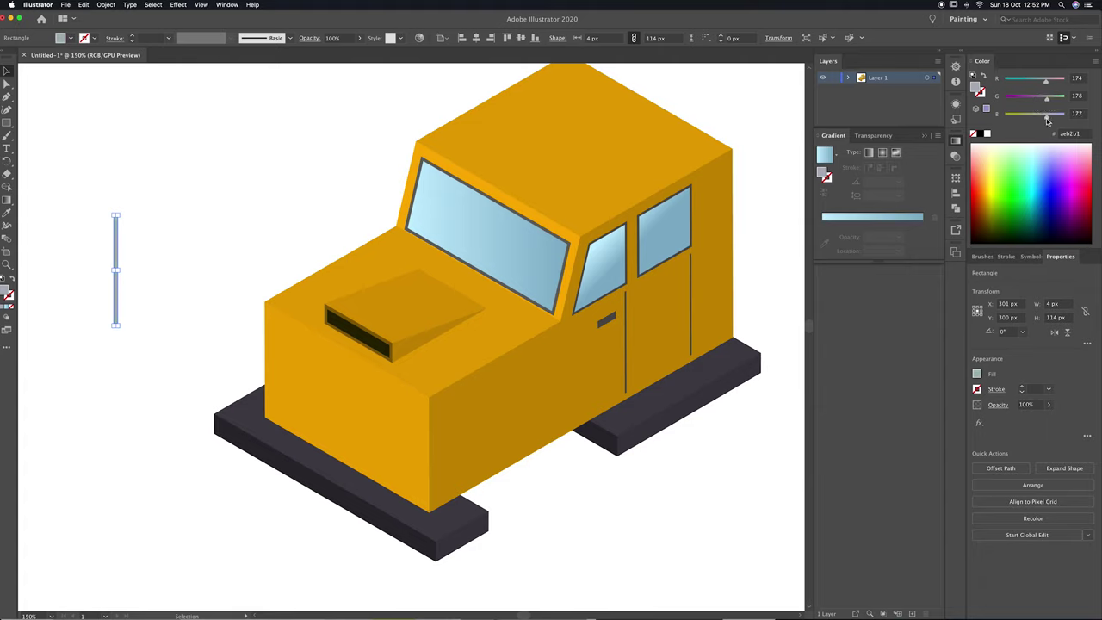
{"action": "left_click_drag", "start_coordinate": [116, 270], "coordinate": [96, 254]}
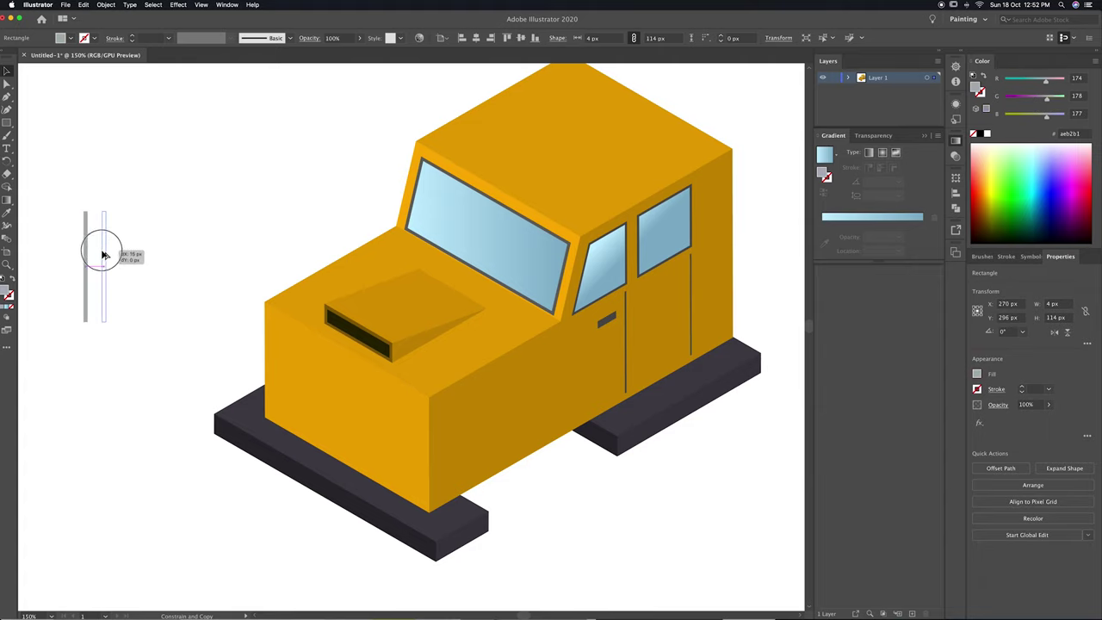
{"action": "left_click_drag", "start_coordinate": [98, 250], "coordinate": [216, 241]}
{"action": "scroll", "coordinate": [169, 232], "scroll_direction": "left", "scroll_amount": 1}
Distribute the bars evenly and move the 131×114 px group onto the truck's front.
{"action": "left_click", "coordinate": [1086, 480]}
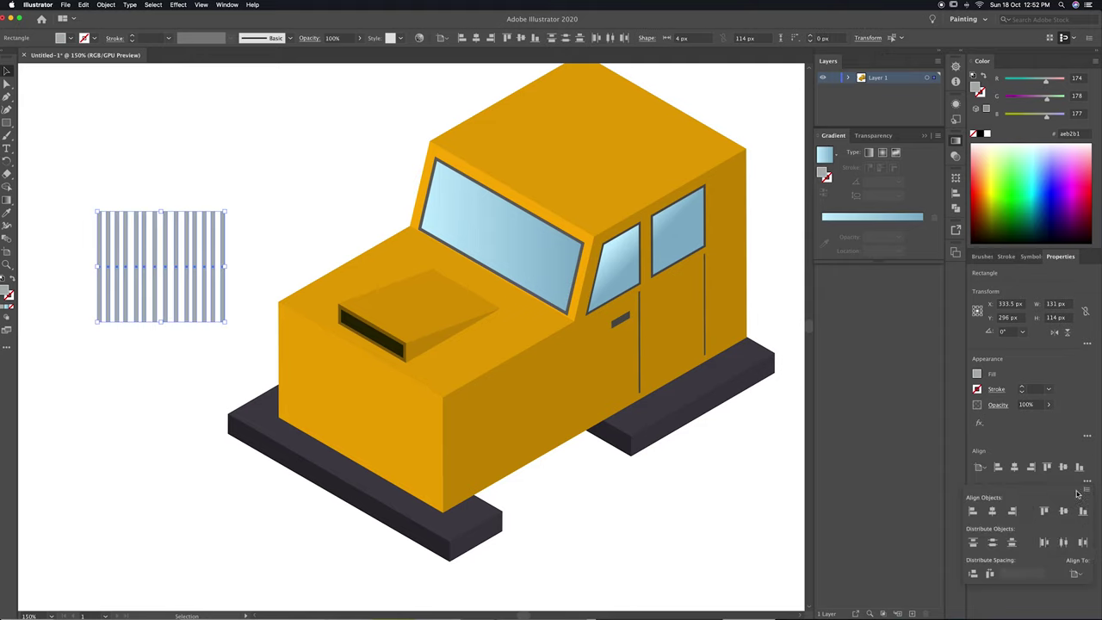
{"action": "left_click", "coordinate": [1063, 542]}
{"action": "key", "text": "ctrl+z"}
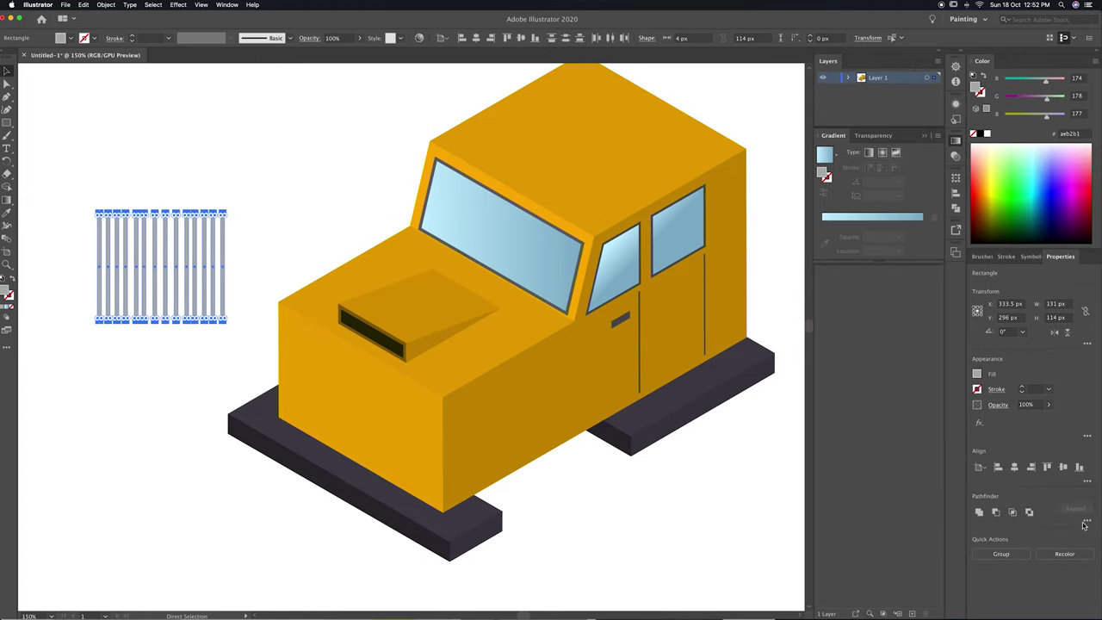
{"action": "left_click", "coordinate": [1087, 480]}
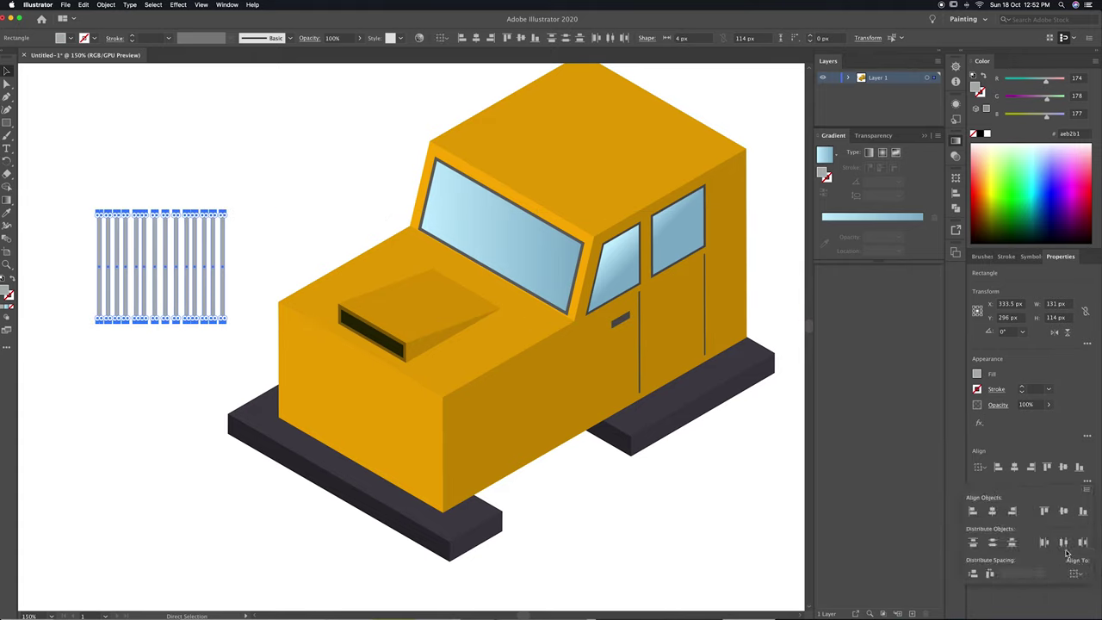
{"action": "left_click", "coordinate": [1063, 541]}
{"action": "left_click", "coordinate": [296, 228]}
{"action": "left_click", "coordinate": [135, 276]}
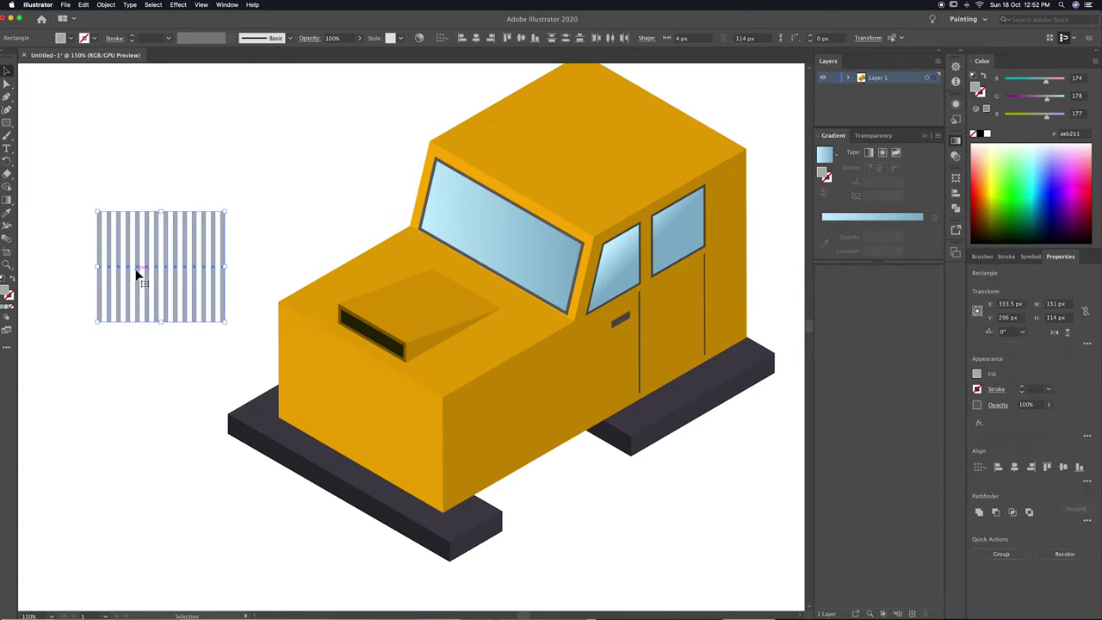
{"action": "left_click_drag", "start_coordinate": [153, 273], "coordinate": [343, 393]}
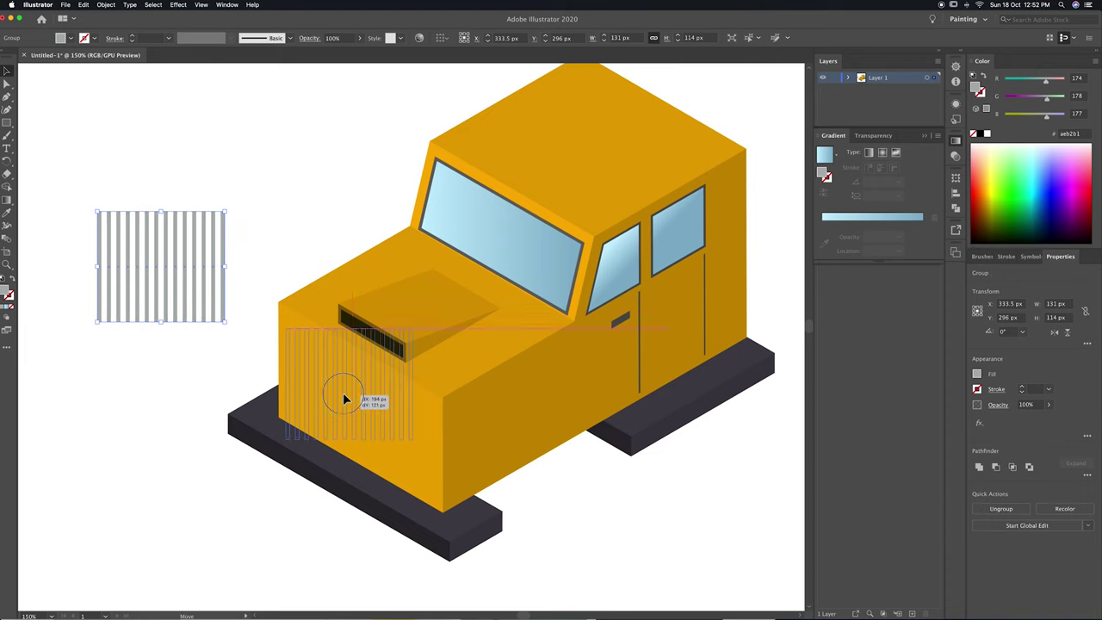
{"action": "left_click", "coordinate": [471, 441]}
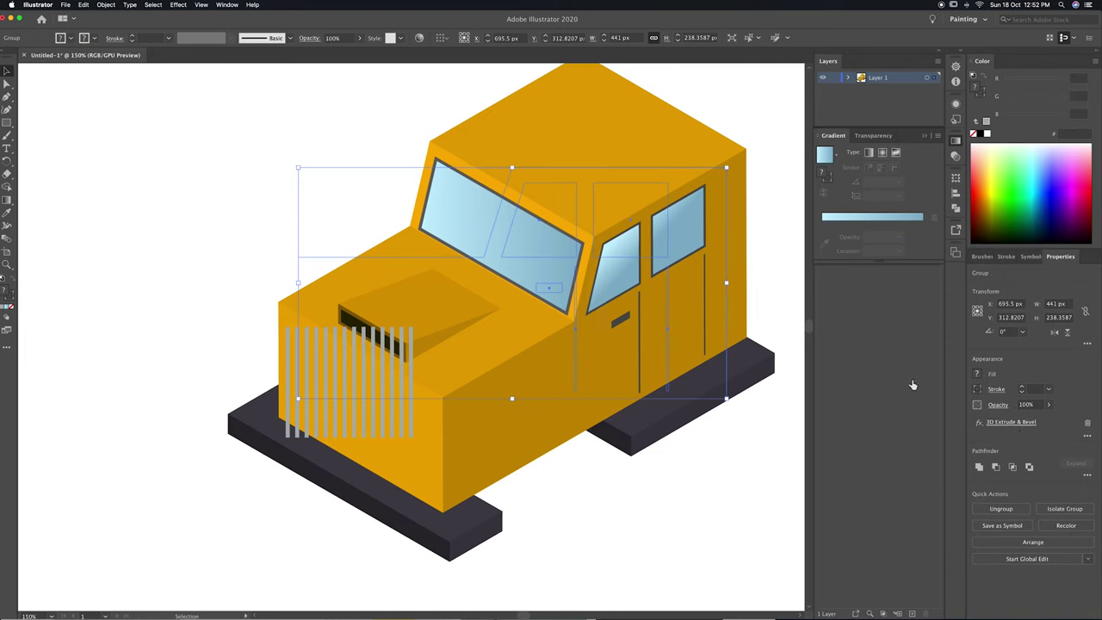
Set the truck's extrude depth to 200 pt and shrink the windshield around its centre.
{"action": "left_click", "coordinate": [1011, 422]}
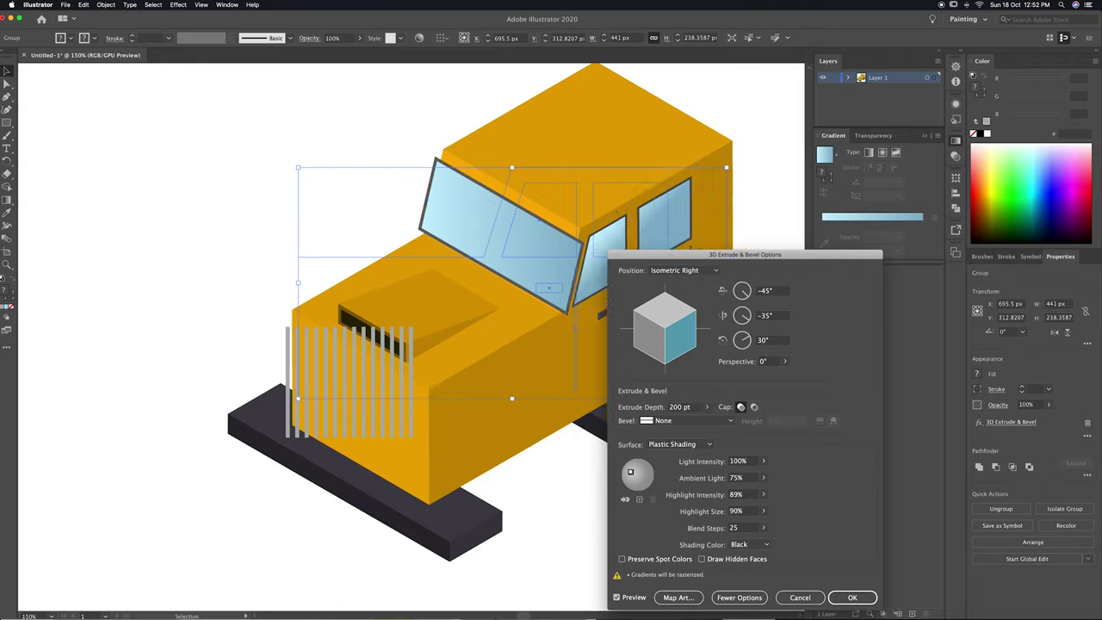
{"action": "key", "text": "Return"}
{"action": "left_click", "coordinate": [669, 533]}
{"action": "left_click", "coordinate": [507, 239]}
{"action": "left_click_drag", "start_coordinate": [419, 158], "coordinate": [430, 170]}
Nudge the windshield's top-left corner upward, then drag the grille lower on the front.
{"action": "key", "text": "a"}
{"action": "double_click", "coordinate": [534, 262]}
{"action": "left_click_drag", "start_coordinate": [460, 138], "coordinate": [430, 192]}
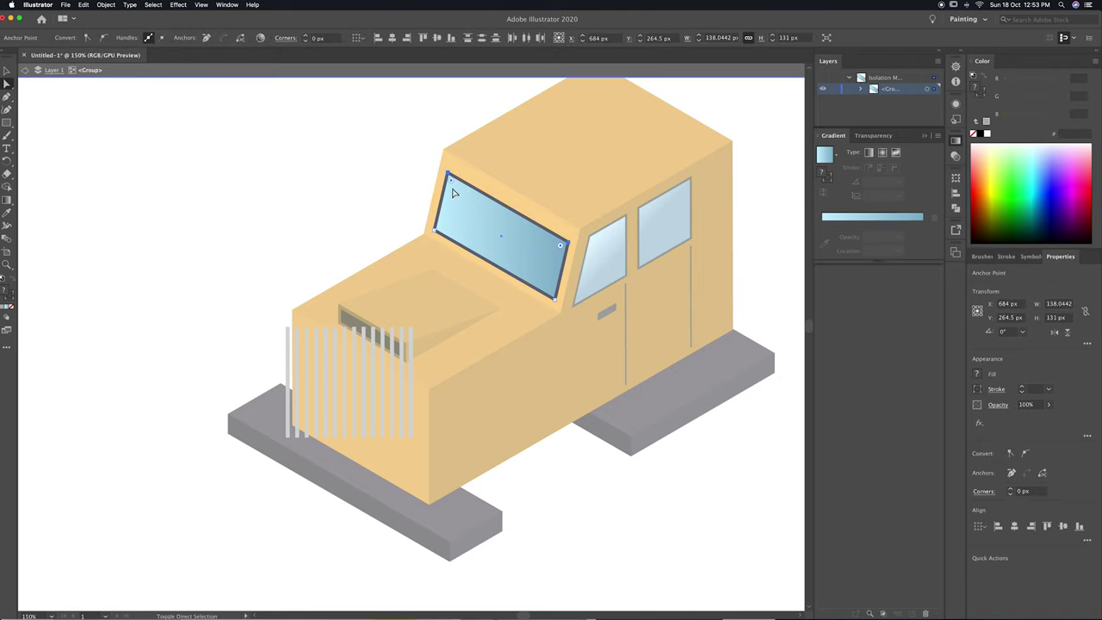
{"action": "key", "text": "Up"}
{"action": "key", "text": "Up"}
{"action": "key", "text": "Up"}
{"action": "key", "text": "Escape"}
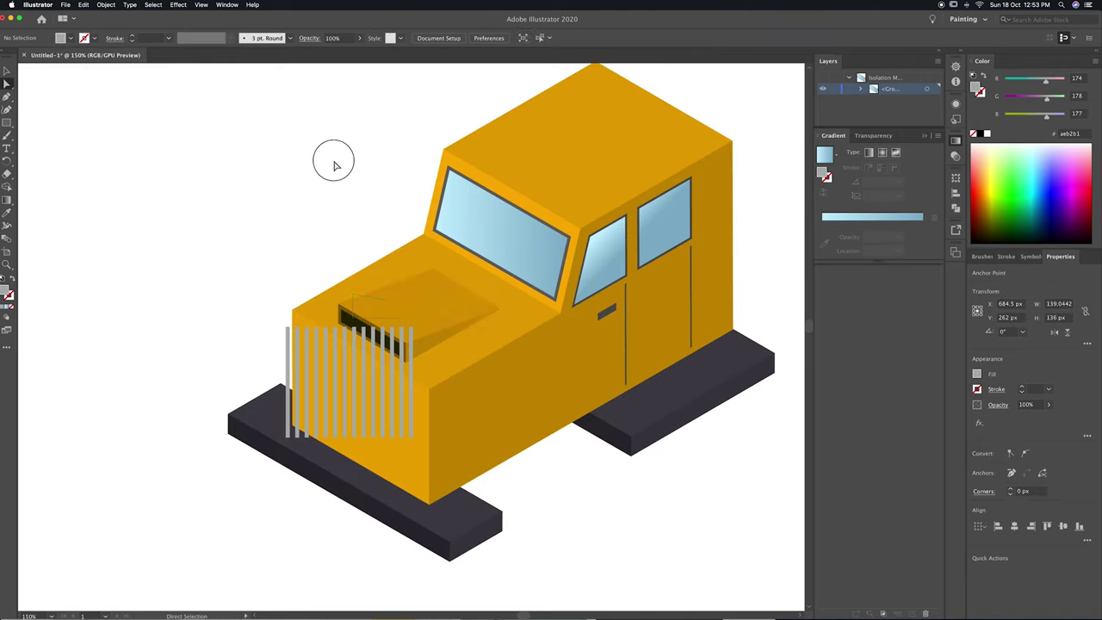
{"action": "scroll", "coordinate": [419, 300], "scroll_direction": "down", "scroll_amount": 3}
{"action": "mouse_move", "coordinate": [381, 315]}
{"action": "left_mouse_down"}
{"action": "mouse_move", "coordinate": [385, 365]}
{"action": "mouse_move", "coordinate": [408, 374]}
{"action": "mouse_move", "coordinate": [403, 366]}
{"action": "left_mouse_up"}
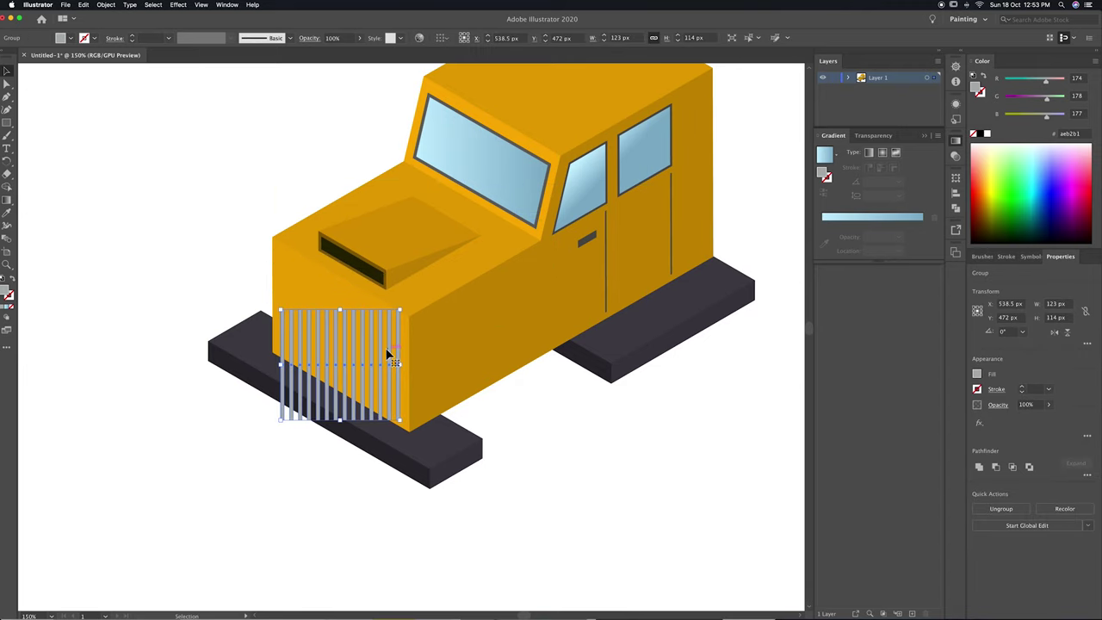
Apply a 3D Extrude & Bevel effect to the grille with 2 pt depth.
{"action": "left_click", "coordinate": [180, 4]}
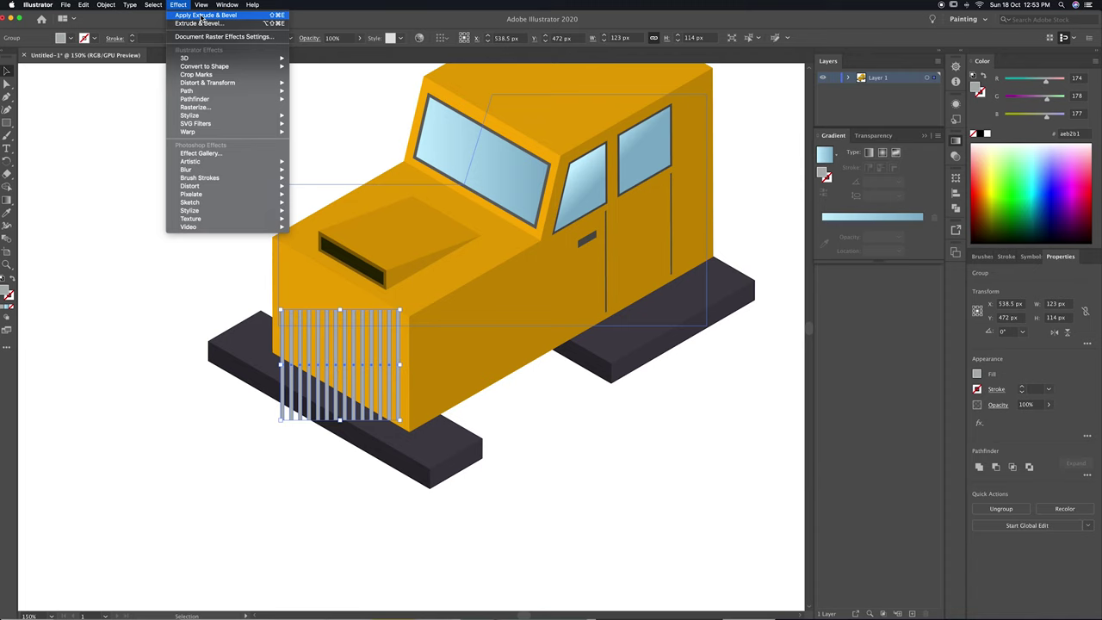
{"action": "left_click", "coordinate": [207, 15]}
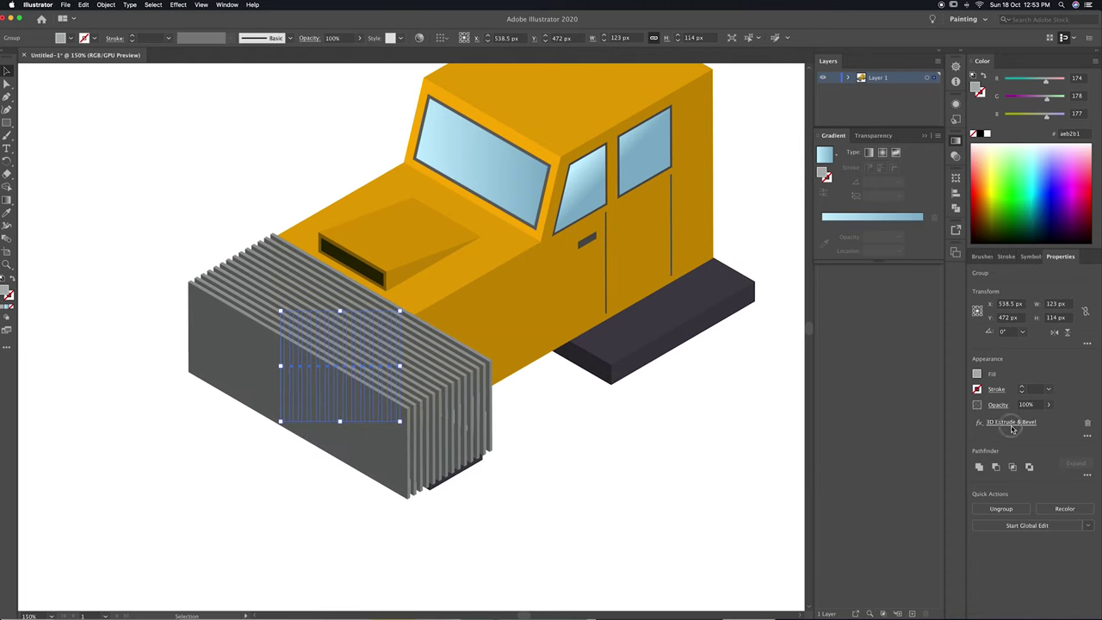
{"action": "left_click", "coordinate": [1012, 426]}
{"action": "left_click", "coordinate": [684, 270]}
{"action": "left_click", "coordinate": [696, 449]}
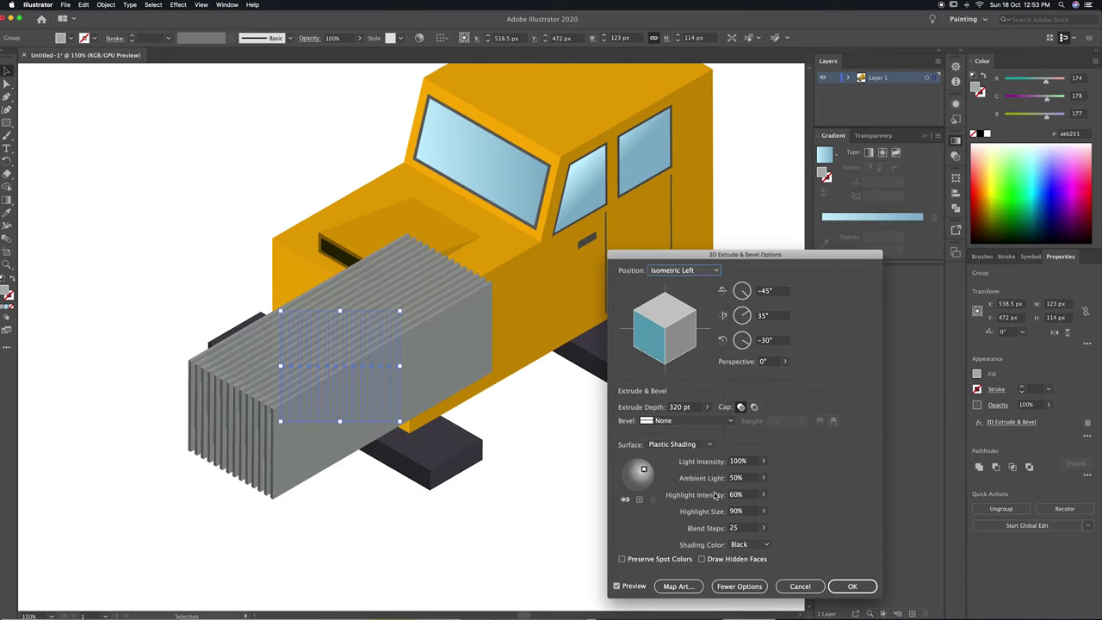
{"action": "left_click", "coordinate": [693, 407]}
{"action": "type", "text": "2"}
{"action": "key", "text": "Tab"}
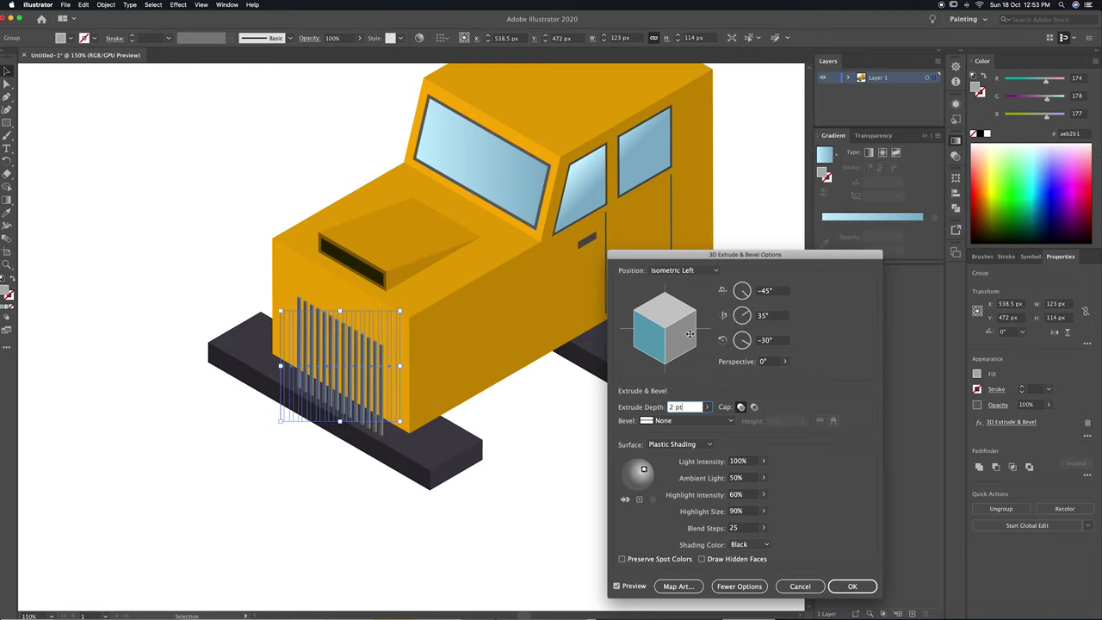
Set the grille's 3D position to Isometric Left.
{"action": "left_click_drag", "start_coordinate": [699, 330], "coordinate": [652, 338]}
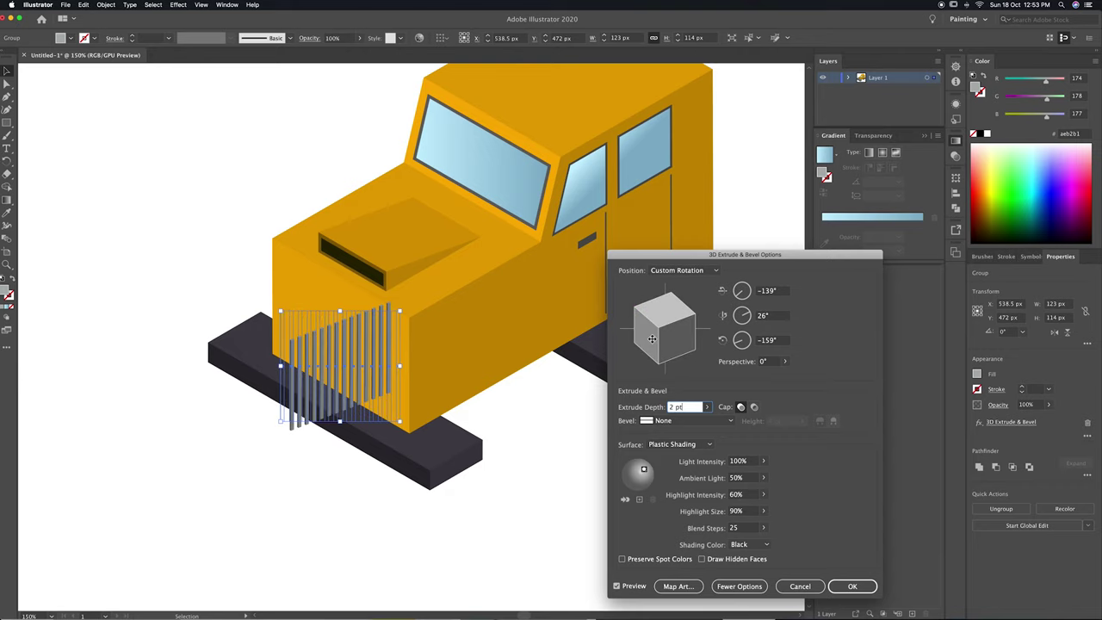
{"action": "left_click", "coordinate": [682, 270]}
{"action": "left_click", "coordinate": [687, 306]}
{"action": "left_click", "coordinate": [685, 270]}
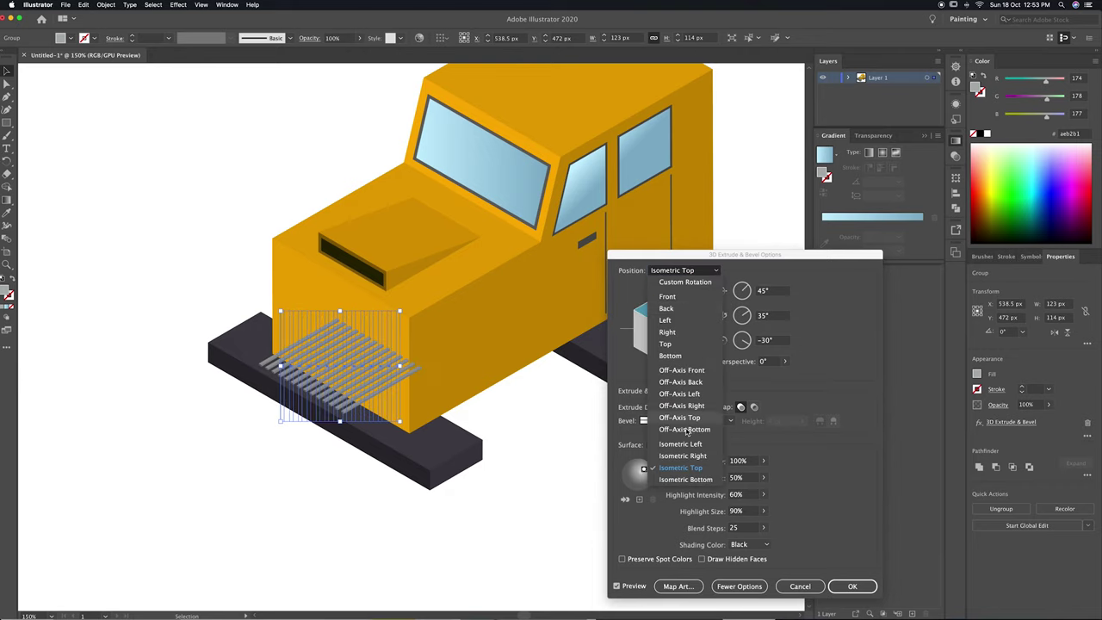
{"action": "left_click", "coordinate": [686, 389]}
{"action": "left_click", "coordinate": [696, 271]}
{"action": "left_click", "coordinate": [851, 587]}
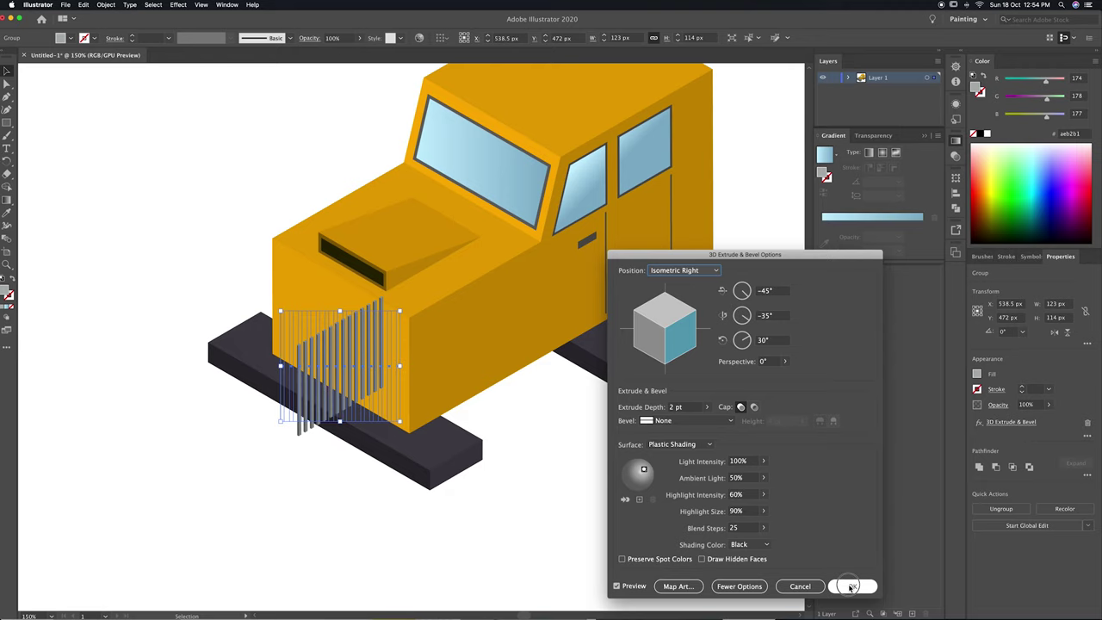
{"action": "left_click", "coordinate": [665, 271]}
{"action": "left_click", "coordinate": [684, 437]}
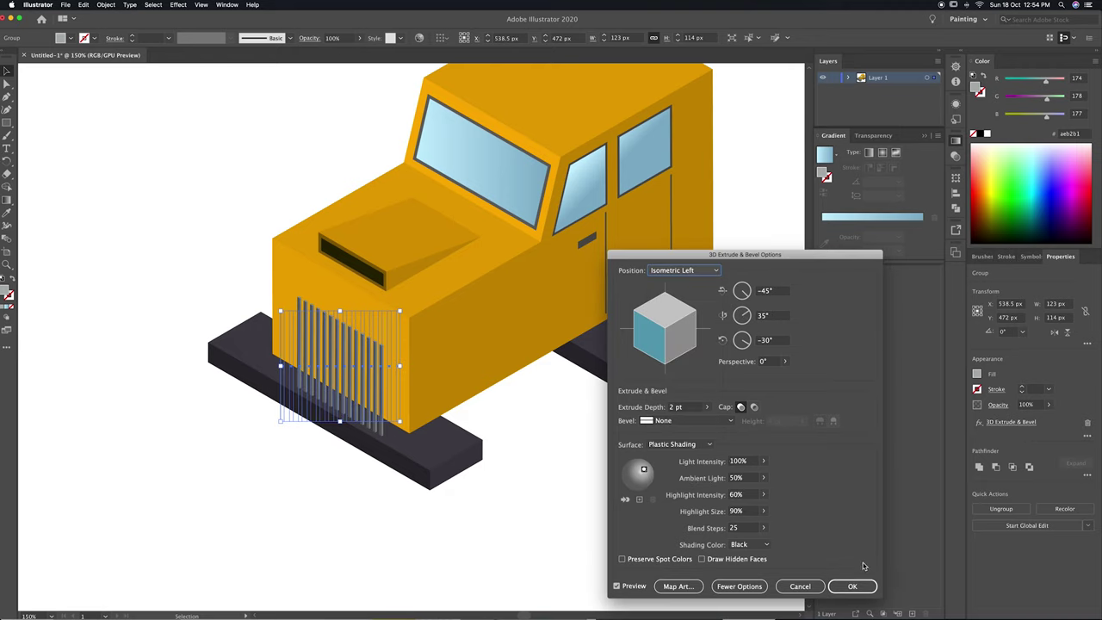
{"action": "left_click", "coordinate": [852, 586]}
Rotate the grille 180° so the bars stand upright and fit it onto the front face.
{"action": "left_click_drag", "start_coordinate": [405, 315], "coordinate": [381, 443]}
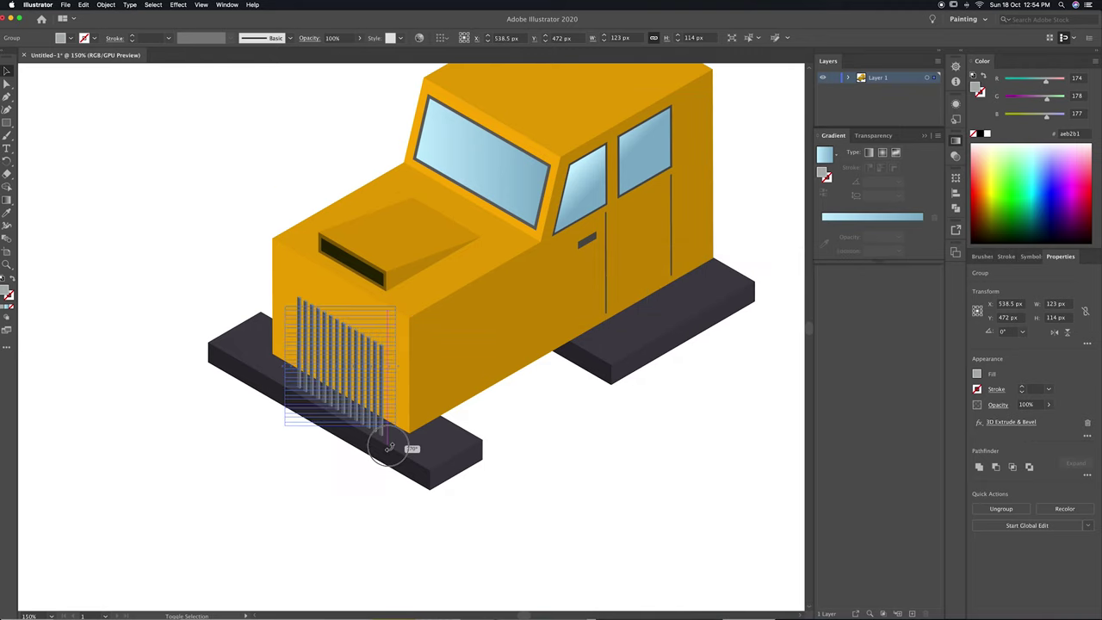
{"action": "left_click_drag", "start_coordinate": [401, 307], "coordinate": [388, 482]}
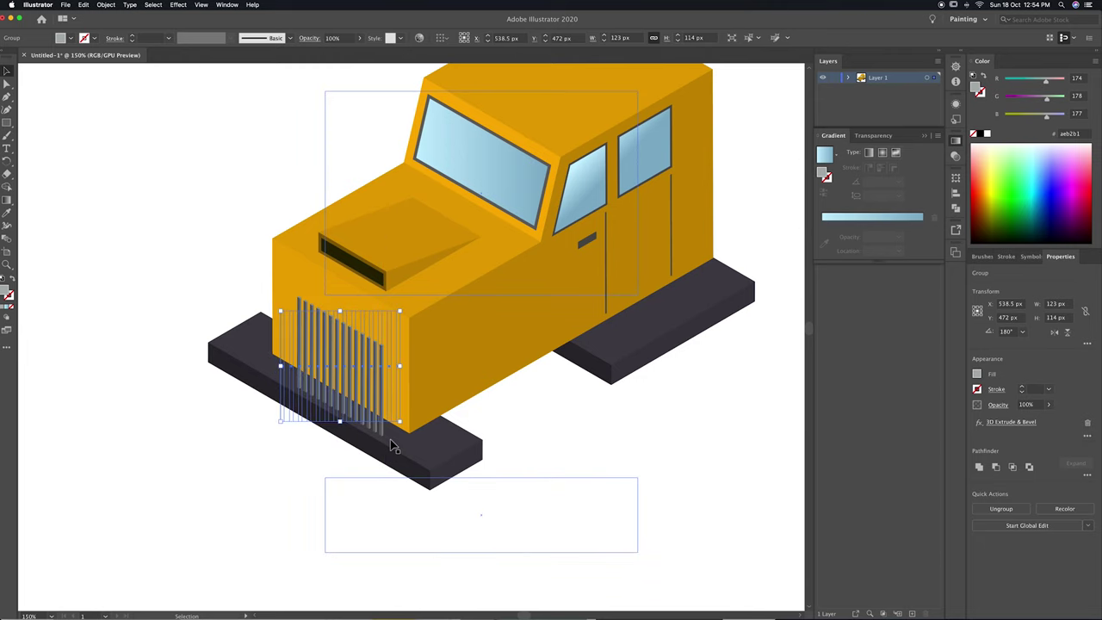
{"action": "scroll", "coordinate": [138, 464], "scroll_direction": "up", "scroll_amount": 1, "text": "alt"}
{"action": "left_click", "coordinate": [229, 361]}
{"action": "mouse_move", "coordinate": [401, 319]}
{"action": "left_mouse_down"}
{"action": "mouse_move", "coordinate": [394, 283]}
{"action": "mouse_move", "coordinate": [402, 293]}
{"action": "left_mouse_up"}
{"action": "left_click", "coordinate": [216, 218]}
{"action": "scroll", "coordinate": [216, 217], "scroll_direction": "down", "scroll_amount": 1, "text": "alt"}
{"action": "scroll", "coordinate": [216, 218], "scroll_direction": "down", "scroll_amount": 1, "text": "alt"}
{"action": "scroll", "coordinate": [216, 217], "scroll_direction": "down", "scroll_amount": 1, "text": "alt"}
{"action": "scroll", "coordinate": [216, 218], "scroll_direction": "up", "scroll_amount": 3, "text": "alt"}
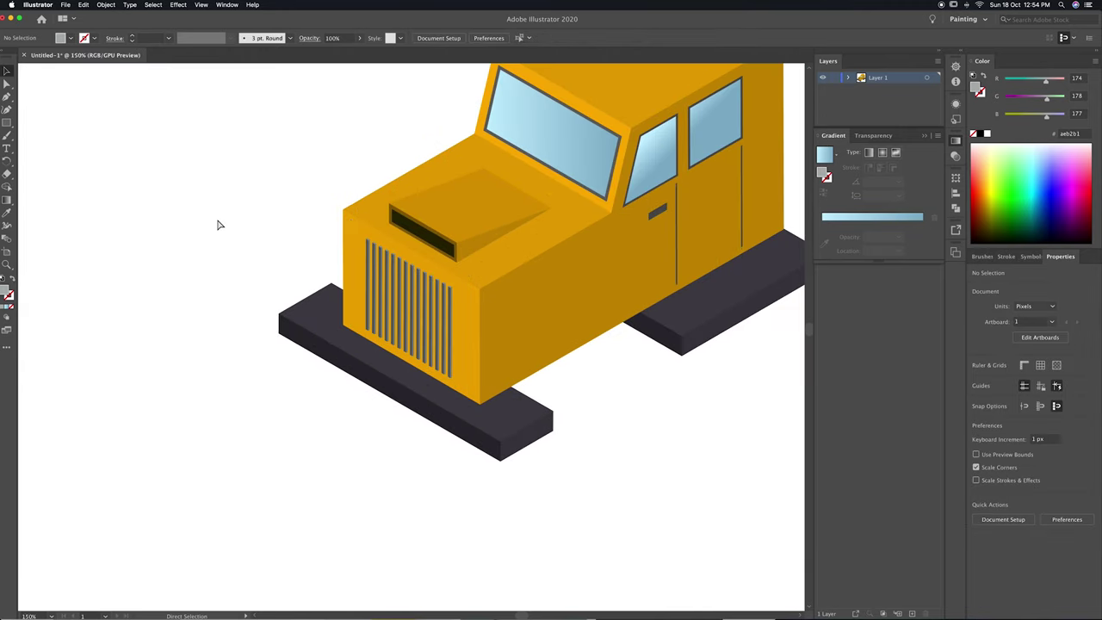
{"action": "scroll", "coordinate": [217, 225], "scroll_direction": "up", "scroll_amount": 1, "text": "alt"}
Draw a rectangle and give it an Isometric Left 3D extrusion.
{"action": "key", "text": "m"}
{"action": "left_click_drag", "start_coordinate": [69, 212], "coordinate": [239, 355]}
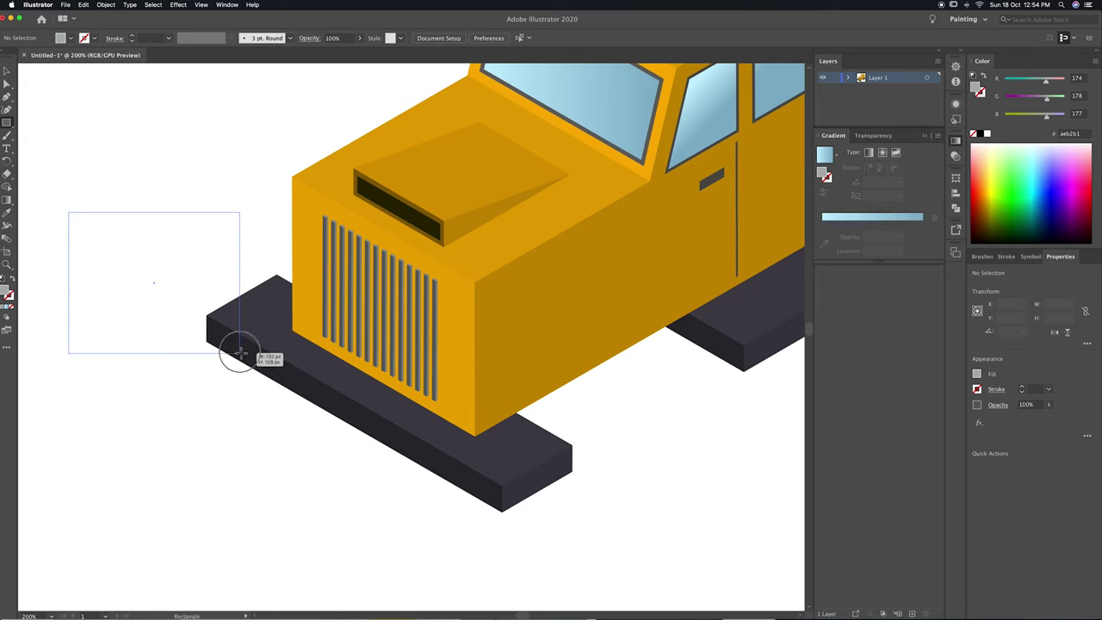
{"action": "left_click", "coordinate": [179, 4]}
{"action": "left_click", "coordinate": [1011, 422]}
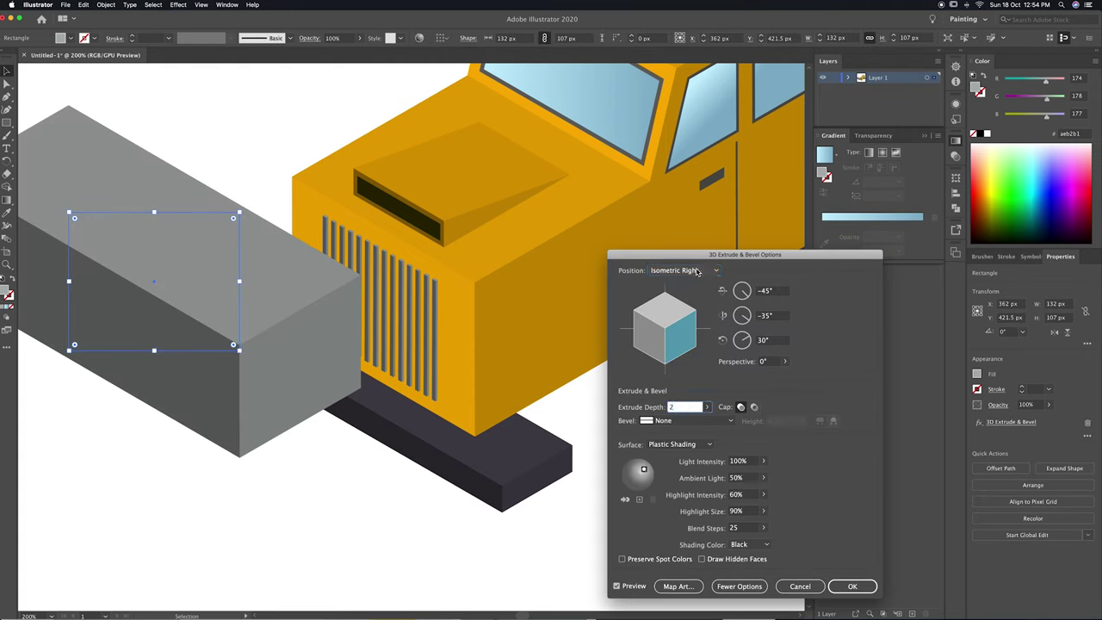
{"action": "left_click", "coordinate": [697, 272]}
{"action": "left_click", "coordinate": [680, 451]}
{"action": "left_click", "coordinate": [852, 587]}
Move the grey panel behind the grille and resize it to about 149×125 px.
{"action": "left_click_drag", "start_coordinate": [207, 301], "coordinate": [456, 379]}
{"action": "key", "text": "Down"}
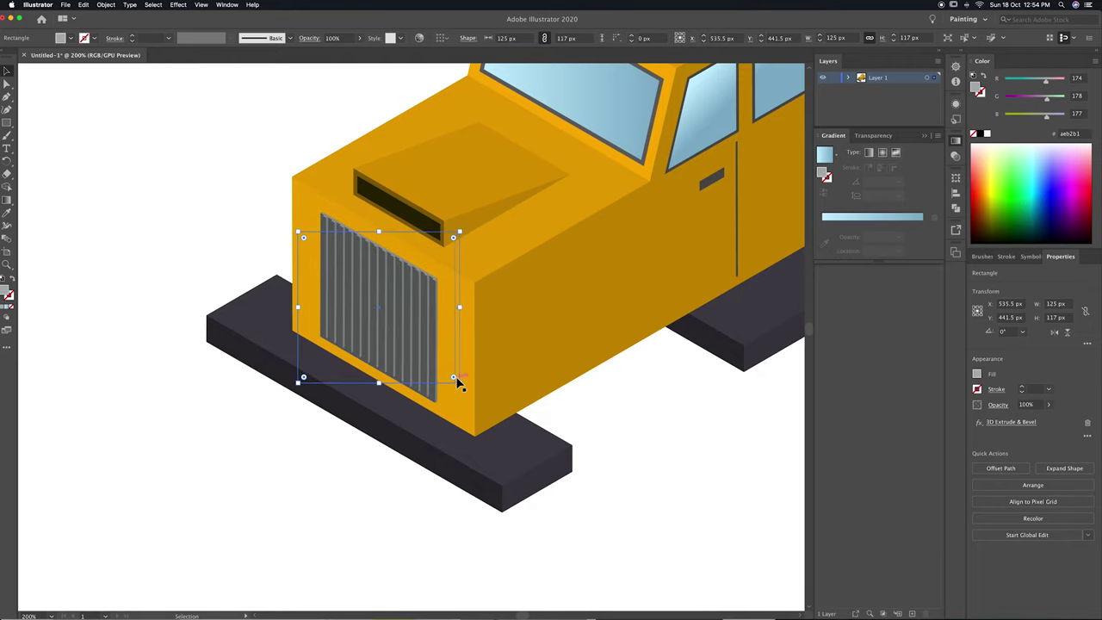
{"action": "key", "text": "ctrl+plus"}
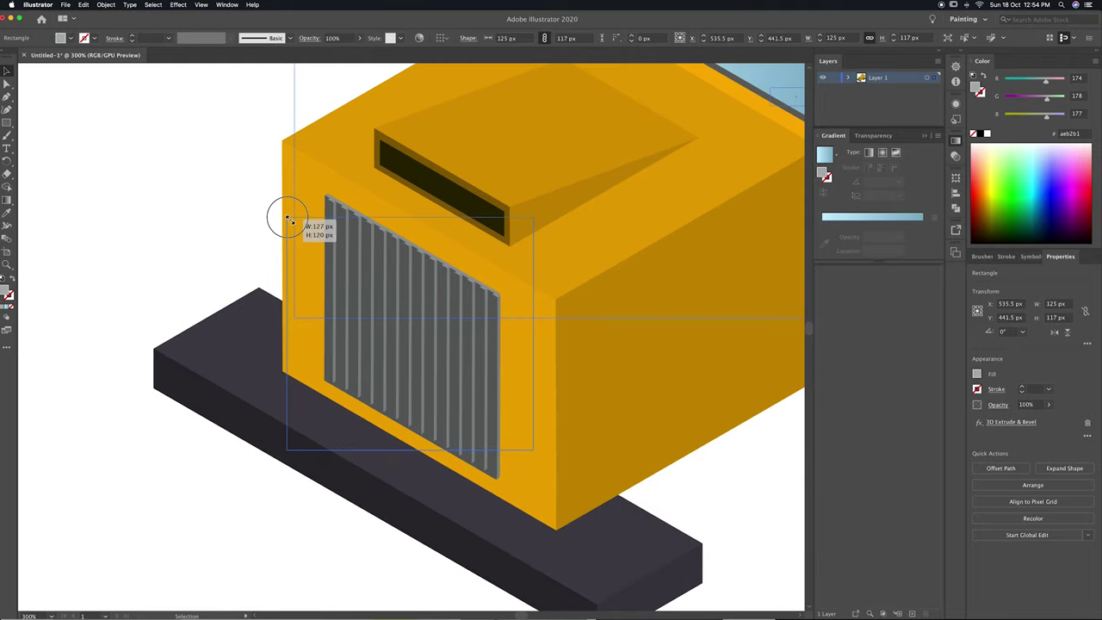
{"action": "left_click_drag", "start_coordinate": [291, 223], "coordinate": [286, 218]}
{"action": "left_click_drag", "start_coordinate": [534, 219], "coordinate": [540, 221]}
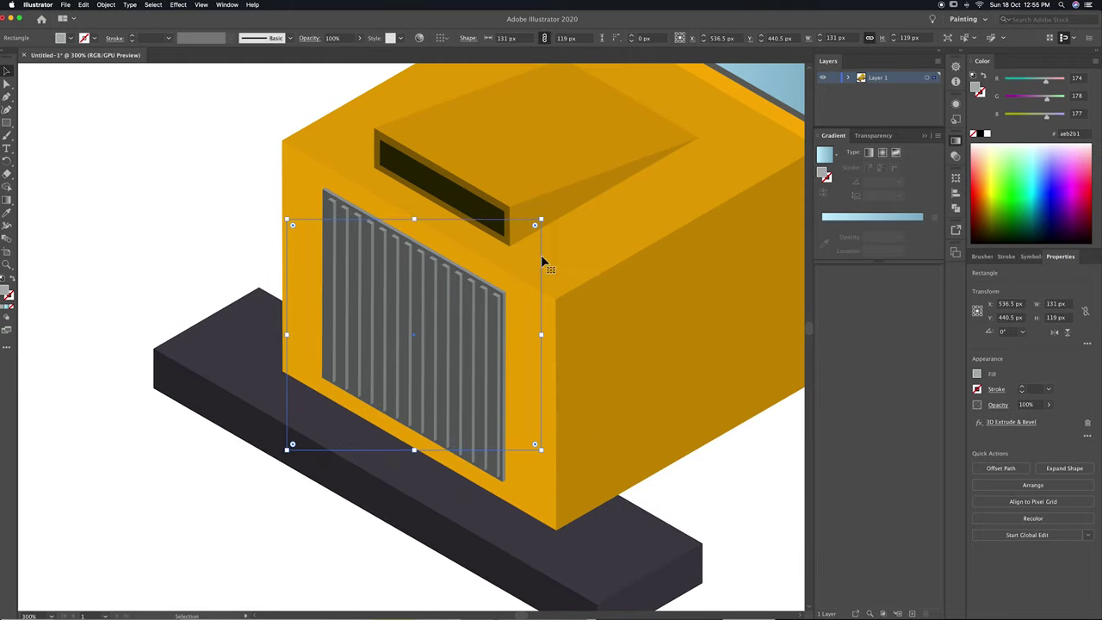
{"action": "left_click_drag", "start_coordinate": [542, 451], "coordinate": [559, 456]}
{"action": "left_click_drag", "start_coordinate": [412, 213], "coordinate": [416, 216]}
{"action": "left_click_drag", "start_coordinate": [560, 336], "coordinate": [559, 335]}
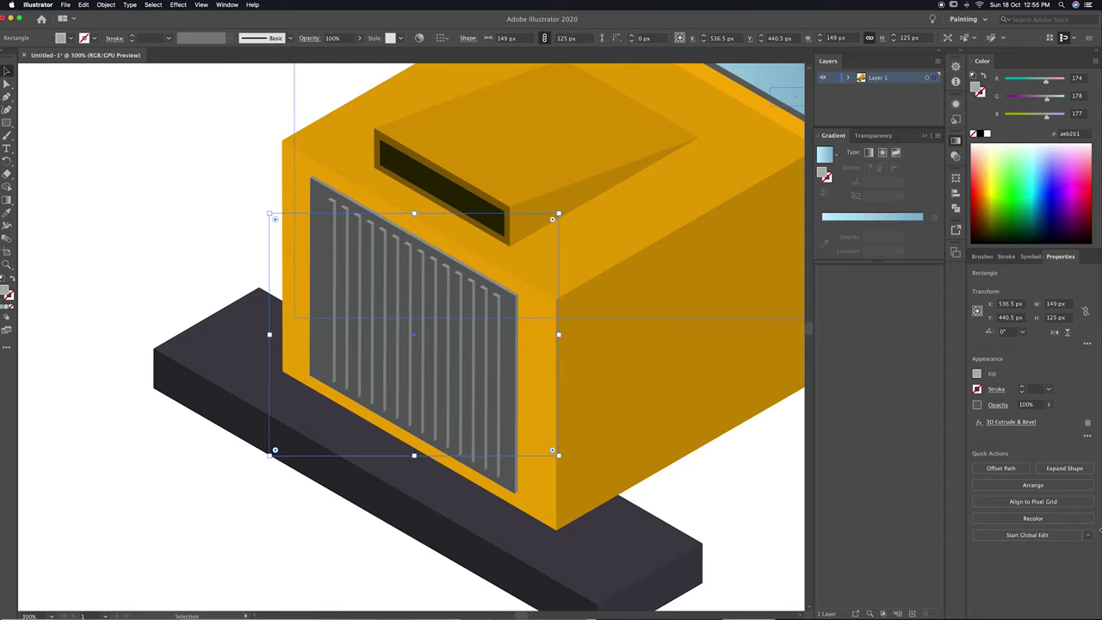
Reconfirm the panel's 3D settings and zoom to the area below the truck.
{"action": "left_click", "coordinate": [1010, 421]}
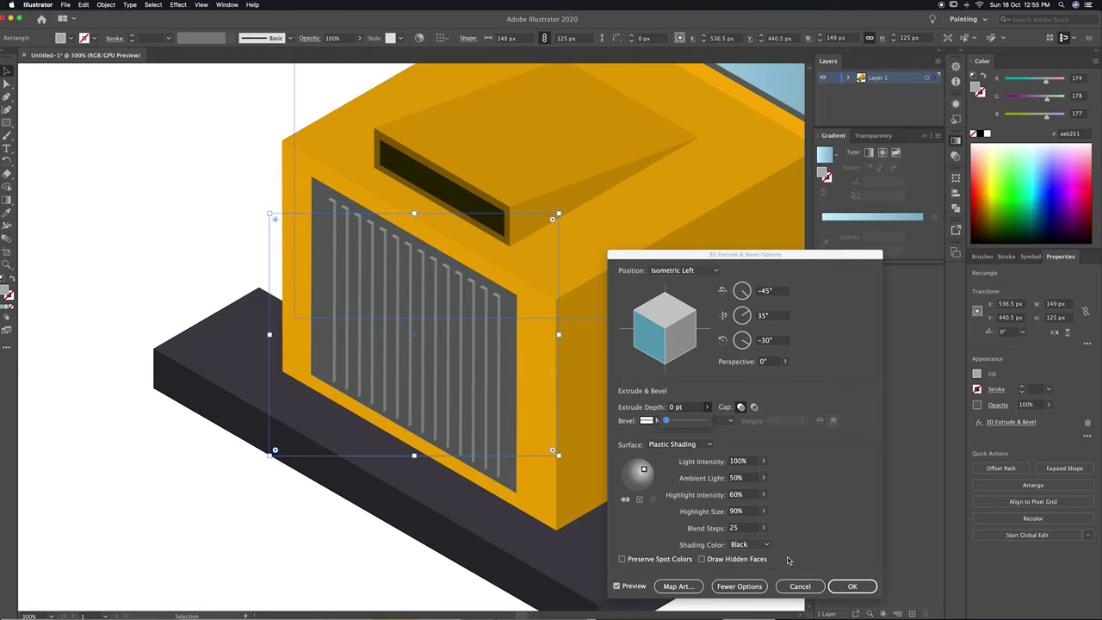
{"action": "left_click", "coordinate": [853, 585]}
{"action": "left_click", "coordinate": [196, 267]}
{"action": "key", "text": "ctrl+0"}
{"action": "key", "text": "ctrl+1"}
{"action": "key", "text": "ctrl+equal"}
{"action": "scroll", "coordinate": [255, 268], "scroll_direction": "down", "scroll_amount": 5}
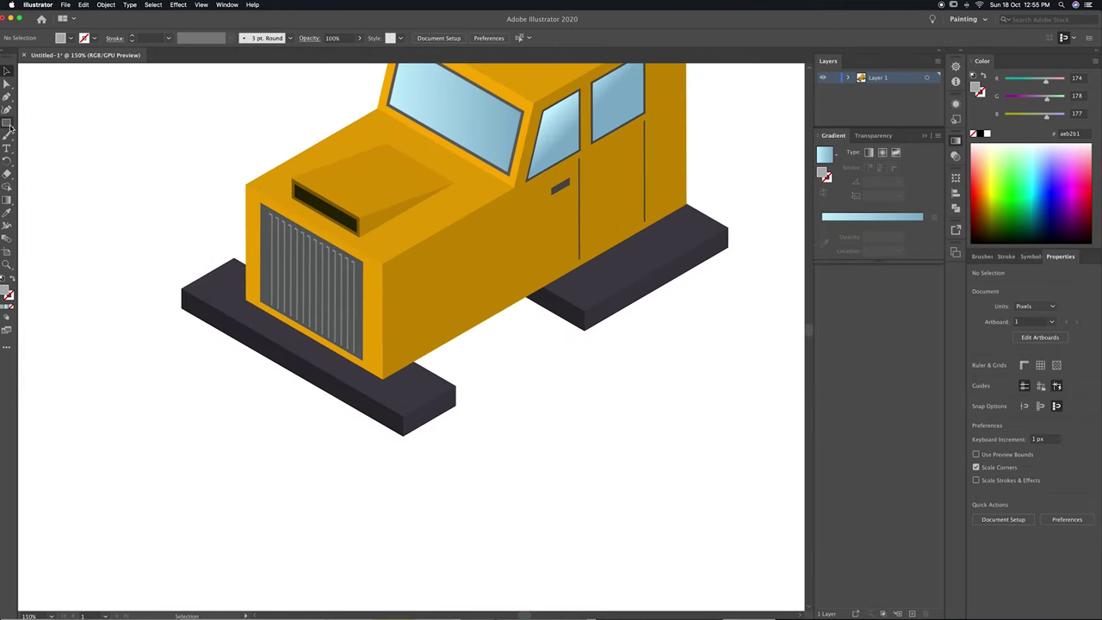
Draw a rectangle below the truck and reshape its corners into a trapezoid.
{"action": "key", "text": "m"}
{"action": "mouse_move", "coordinate": [352, 459]}
{"action": "left_mouse_down"}
{"action": "mouse_move", "coordinate": [545, 524]}
{"action": "mouse_move", "coordinate": [508, 516]}
{"action": "mouse_move", "coordinate": [527, 515]}
{"action": "left_mouse_up"}
{"action": "key", "text": "a"}
{"action": "left_click_drag", "start_coordinate": [353, 517], "coordinate": [344, 517]}
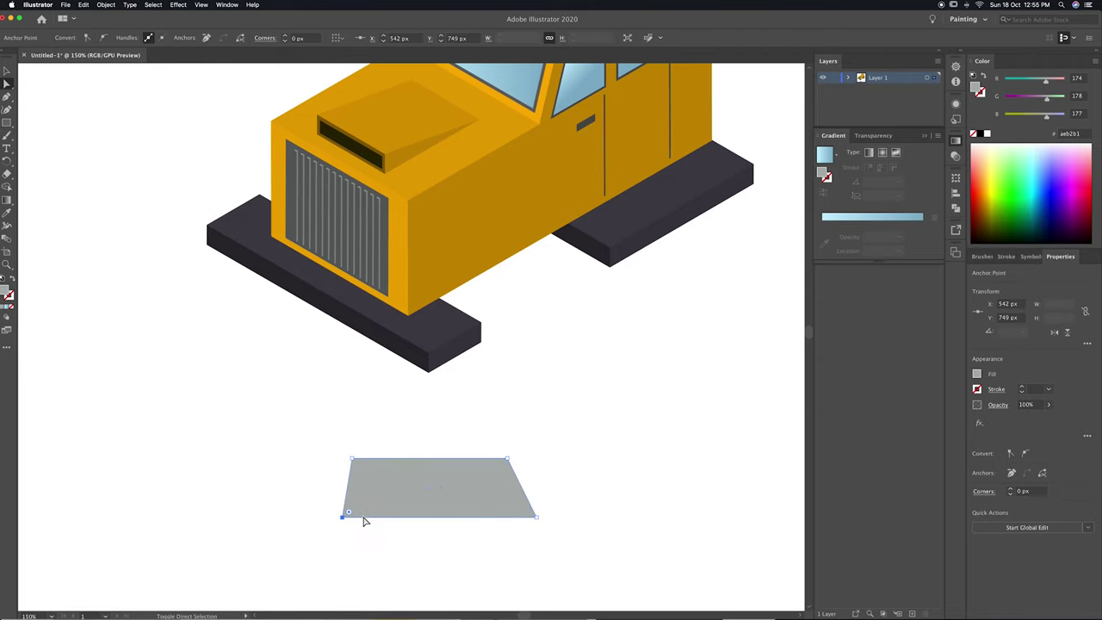
{"action": "mouse_move", "coordinate": [509, 459]}
{"action": "left_mouse_down"}
{"action": "mouse_move", "coordinate": [476, 465]}
{"action": "mouse_move", "coordinate": [491, 460]}
{"action": "mouse_move", "coordinate": [514, 508]}
{"action": "mouse_move", "coordinate": [546, 500]}
{"action": "left_mouse_up"}
{"action": "key", "text": "v"}
{"action": "scroll", "coordinate": [590, 472], "scroll_direction": "down", "scroll_amount": 2}
{"action": "left_click", "coordinate": [499, 494]}
{"action": "double_click", "coordinate": [546, 499]}
{"action": "key", "text": "a"}
{"action": "left_click", "coordinate": [528, 521]}
{"action": "key", "text": "v"}
{"action": "key", "text": "Escape"}
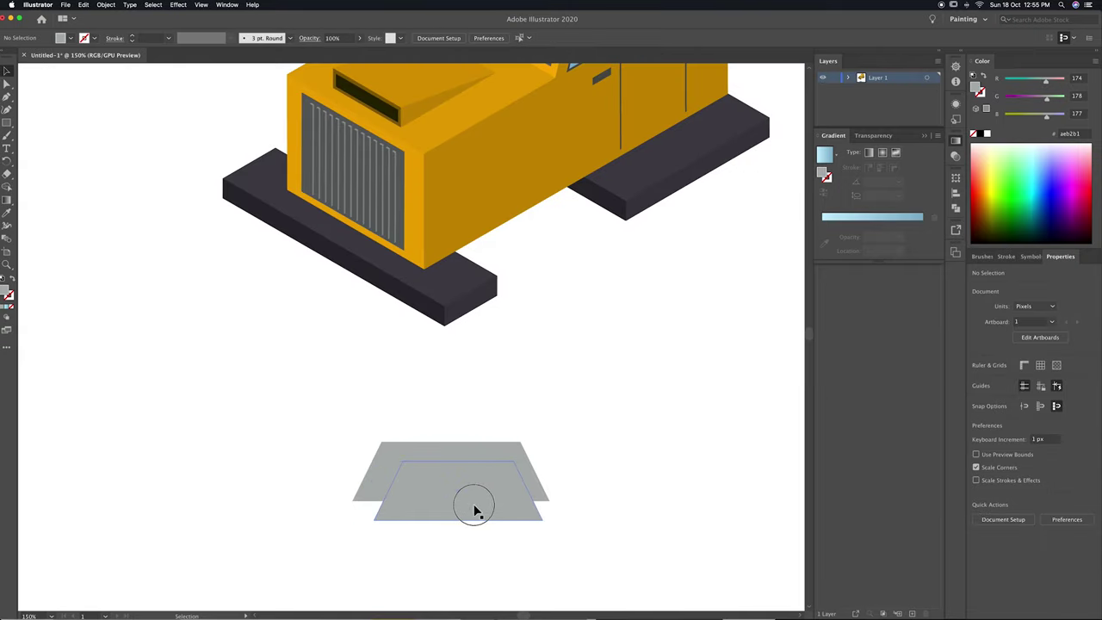
Subtract a lower trapezoid copy with Minus Front and extend the arch's two legs downward.
{"action": "left_click_drag", "start_coordinate": [488, 510], "coordinate": [508, 529]}
{"action": "left_click_drag", "start_coordinate": [558, 442], "coordinate": [516, 516]}
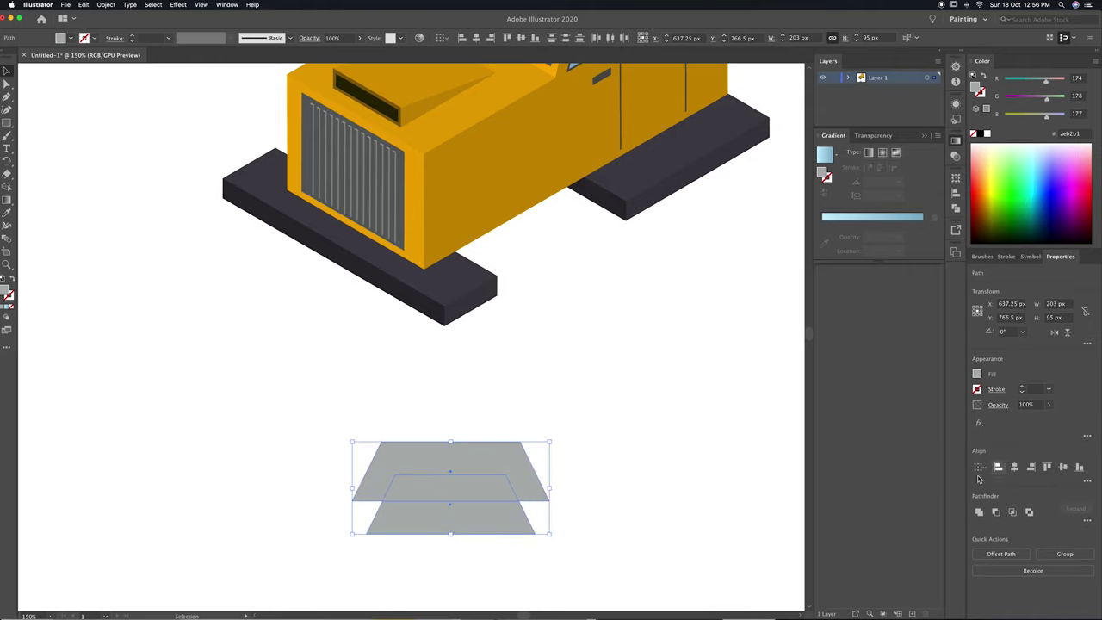
{"action": "left_click", "coordinate": [526, 519]}
{"action": "left_click", "coordinate": [995, 512]}
{"action": "key", "text": "a"}
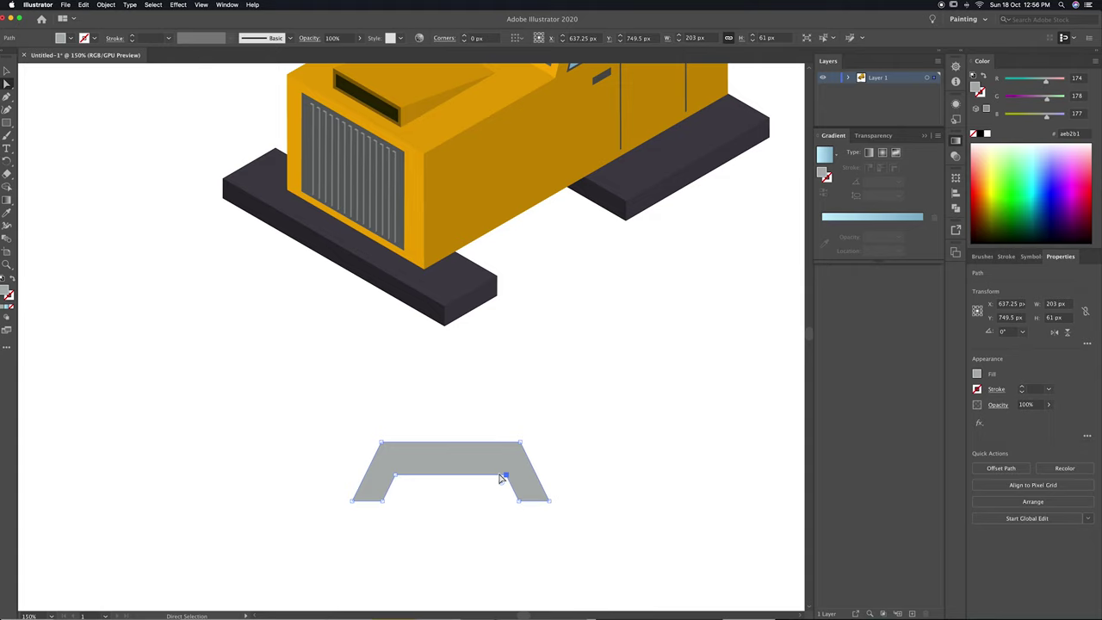
{"action": "left_click", "coordinate": [503, 475]}
{"action": "left_click_drag", "start_coordinate": [398, 520], "coordinate": [399, 520]}
{"action": "mouse_move", "coordinate": [554, 506]}
{"action": "left_mouse_down"}
{"action": "mouse_move", "coordinate": [553, 519]}
{"action": "mouse_move", "coordinate": [527, 522]}
{"action": "left_mouse_up"}
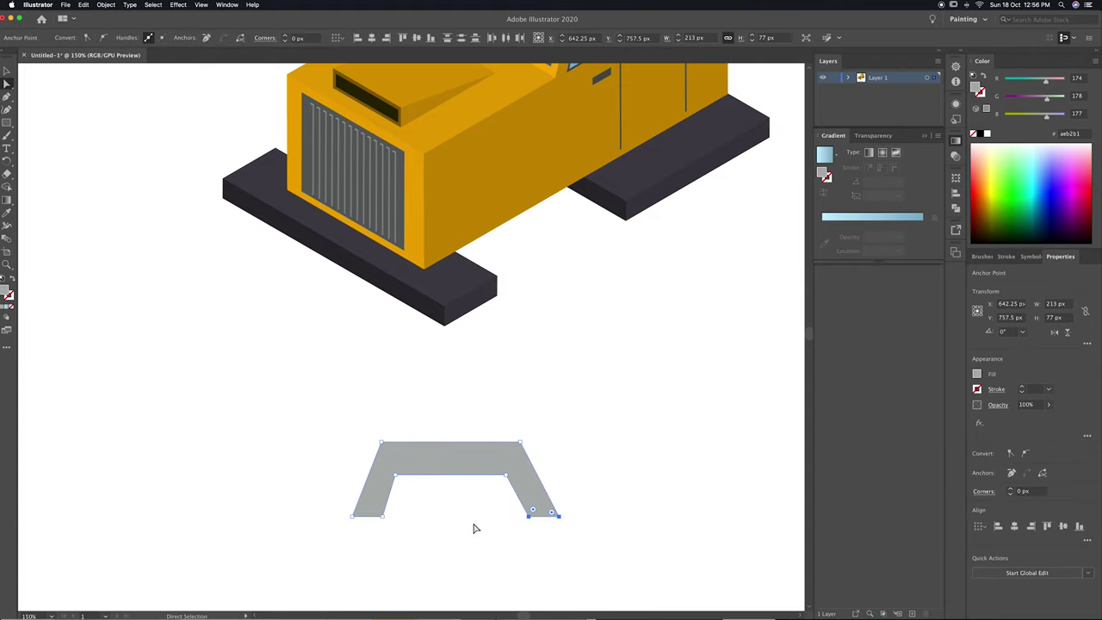
Move the arch up and right and give it the truck's orange fill.
{"action": "left_click", "coordinate": [505, 536]}
{"action": "key", "text": "v"}
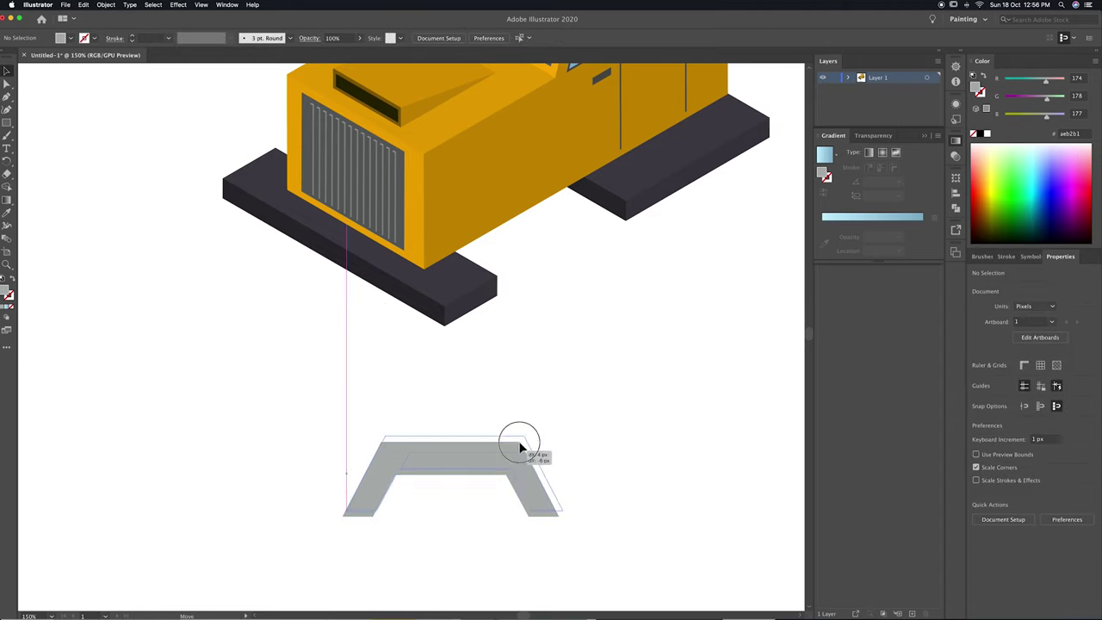
{"action": "left_click_drag", "start_coordinate": [505, 457], "coordinate": [536, 434]}
{"action": "key", "text": "i"}
{"action": "left_click", "coordinate": [503, 161]}
{"action": "key", "text": "v"}
{"action": "left_click_drag", "start_coordinate": [339, 313], "coordinate": [619, 387]}
{"action": "scroll", "coordinate": [647, 438], "scroll_direction": "down", "scroll_amount": 1}
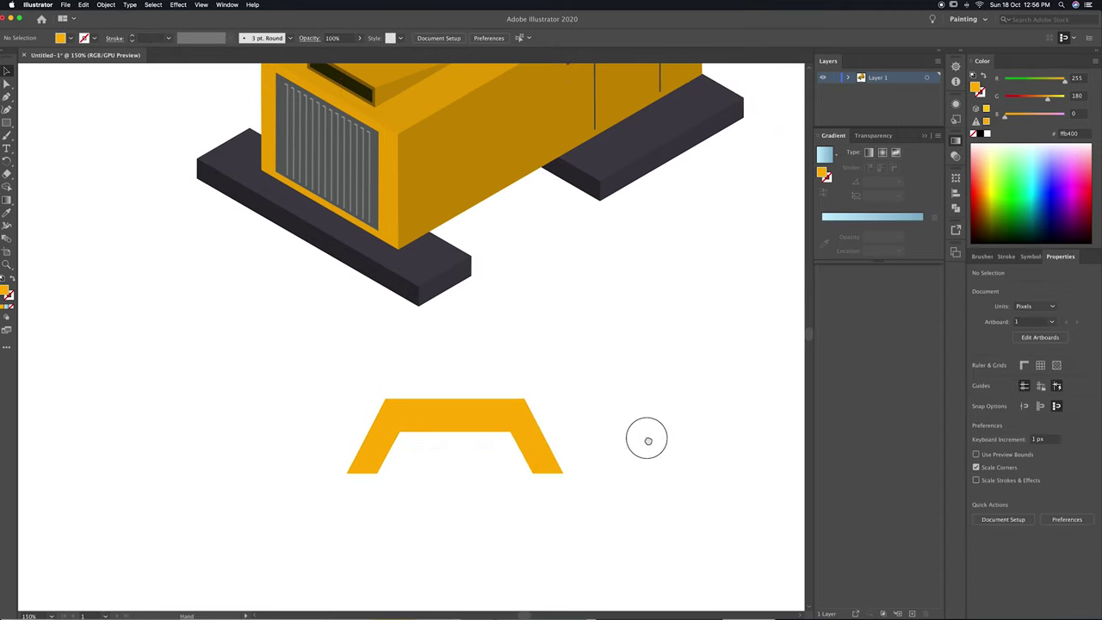
Draw a wheel circle inside the fender arch and fill it with the base's dark grey.
{"action": "left_click_drag", "start_coordinate": [517, 456], "coordinate": [534, 472]}
{"action": "left_click", "coordinate": [591, 472]}
{"action": "left_click_drag", "start_coordinate": [6, 121], "coordinate": [51, 135]}
{"action": "left_click_drag", "start_coordinate": [586, 414], "coordinate": [713, 526]}
{"action": "mouse_move", "coordinate": [680, 477]}
{"action": "left_mouse_down"}
{"action": "mouse_move", "coordinate": [474, 528]}
{"action": "mouse_move", "coordinate": [508, 480]}
{"action": "left_mouse_up"}
{"action": "left_click", "coordinate": [534, 546]}
{"action": "left_click", "coordinate": [467, 491]}
{"action": "key", "text": "i"}
{"action": "left_click", "coordinate": [414, 235]}
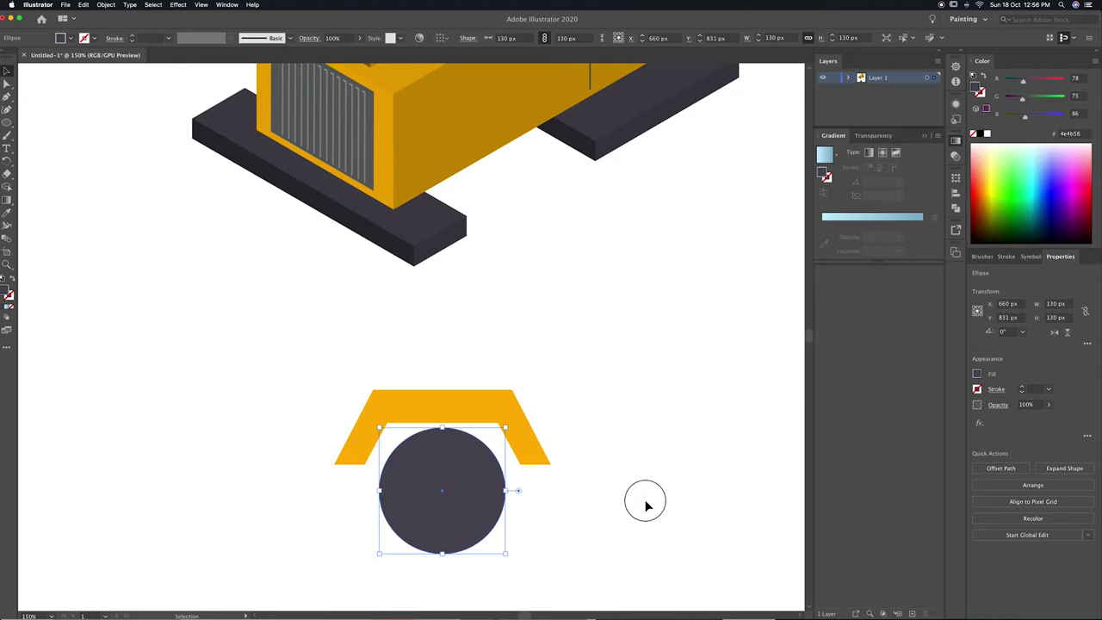
Make a smaller concentric hub copy of the wheel and give it a grey fill.
{"action": "key", "text": "v"}
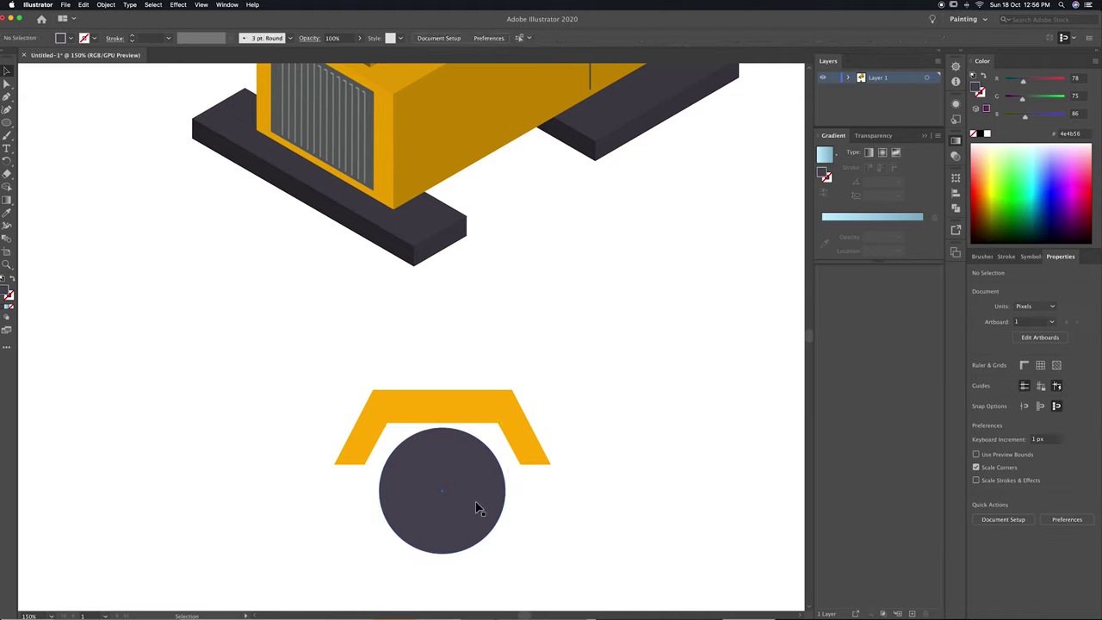
{"action": "key", "text": "shift+v"}
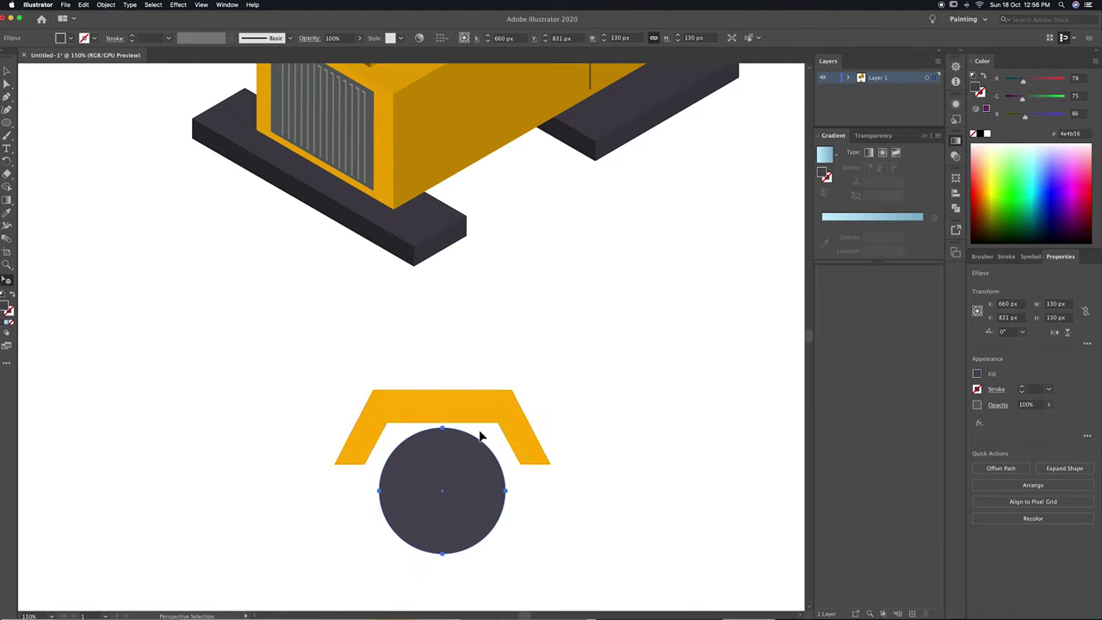
{"action": "key", "text": "v"}
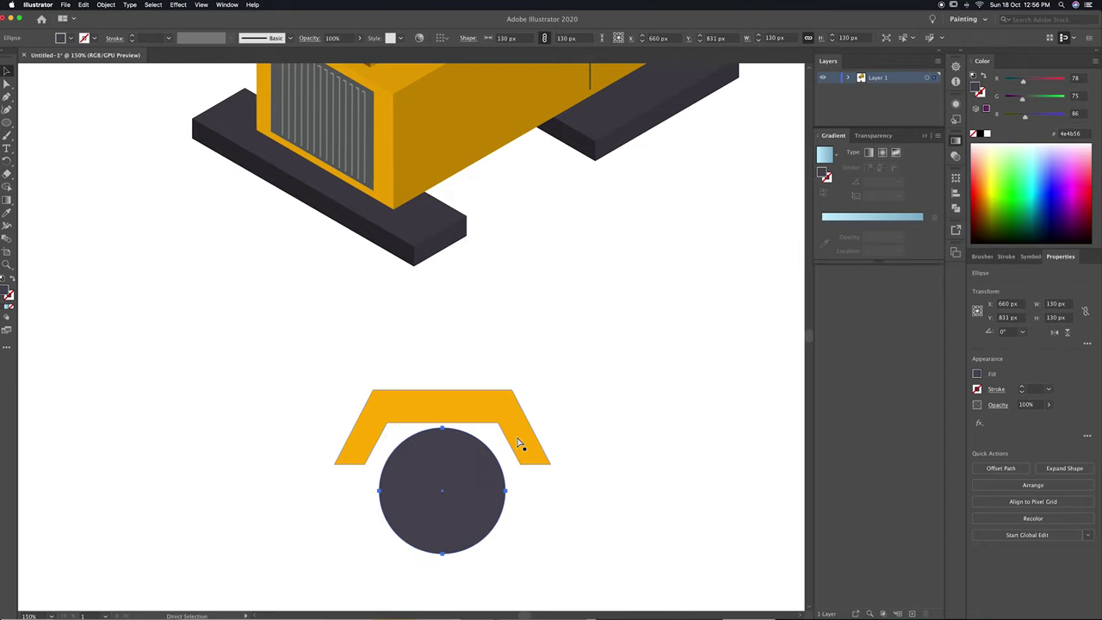
{"action": "left_click_drag", "start_coordinate": [508, 423], "coordinate": [491, 455]}
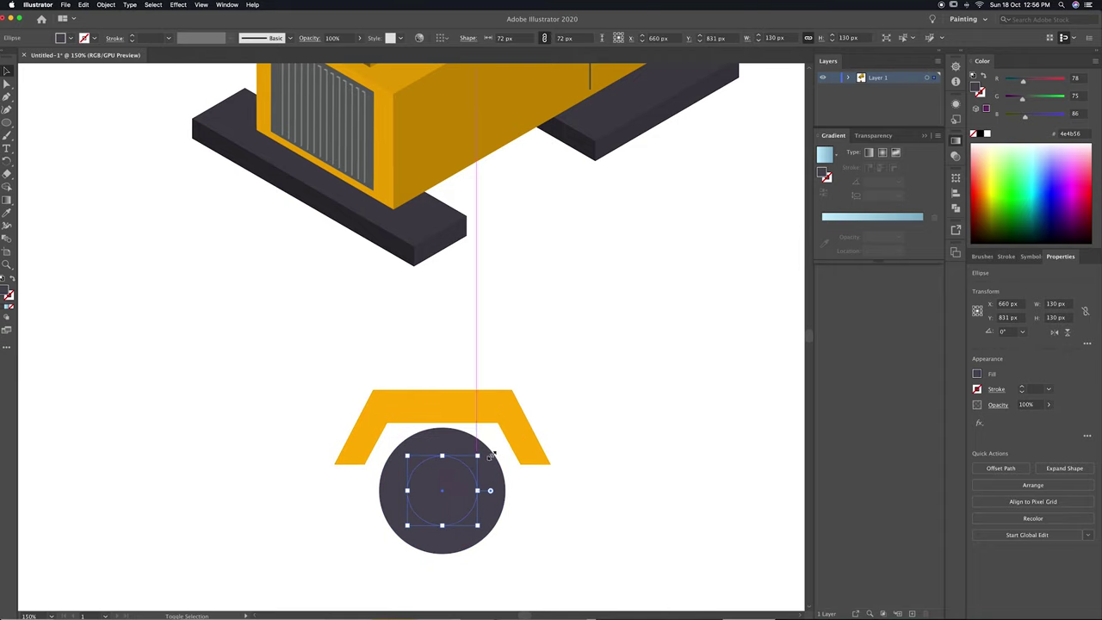
{"action": "left_click", "coordinate": [1033, 98]}
{"action": "left_click", "coordinate": [1034, 116]}
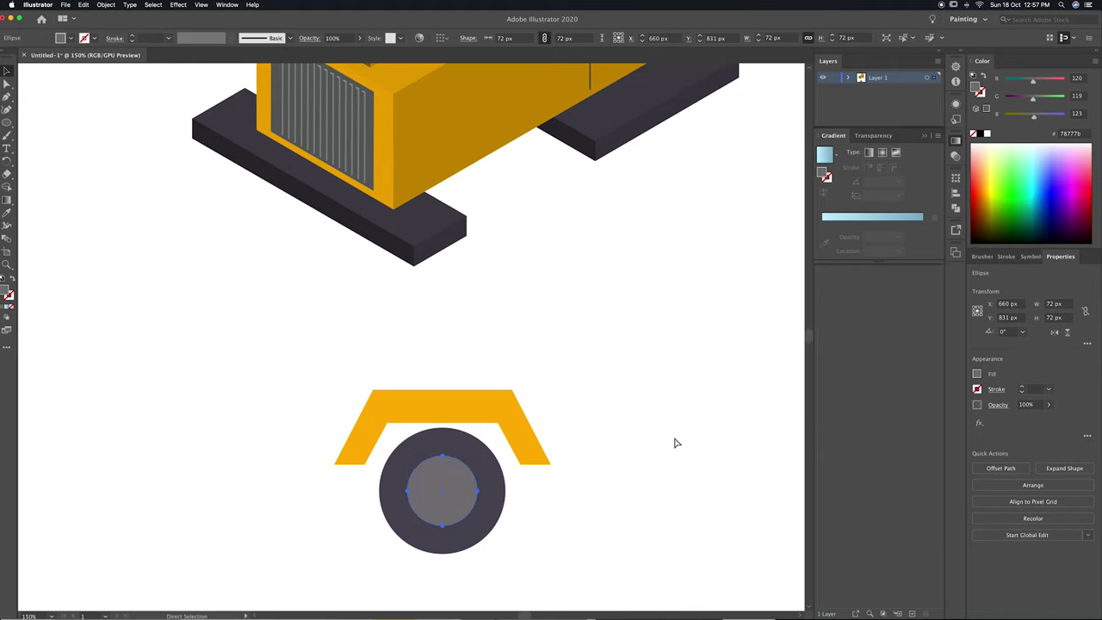
Add four small bolt circles in the dark tyre colour around the hub centre.
{"action": "key", "text": "ctrl+equal"}
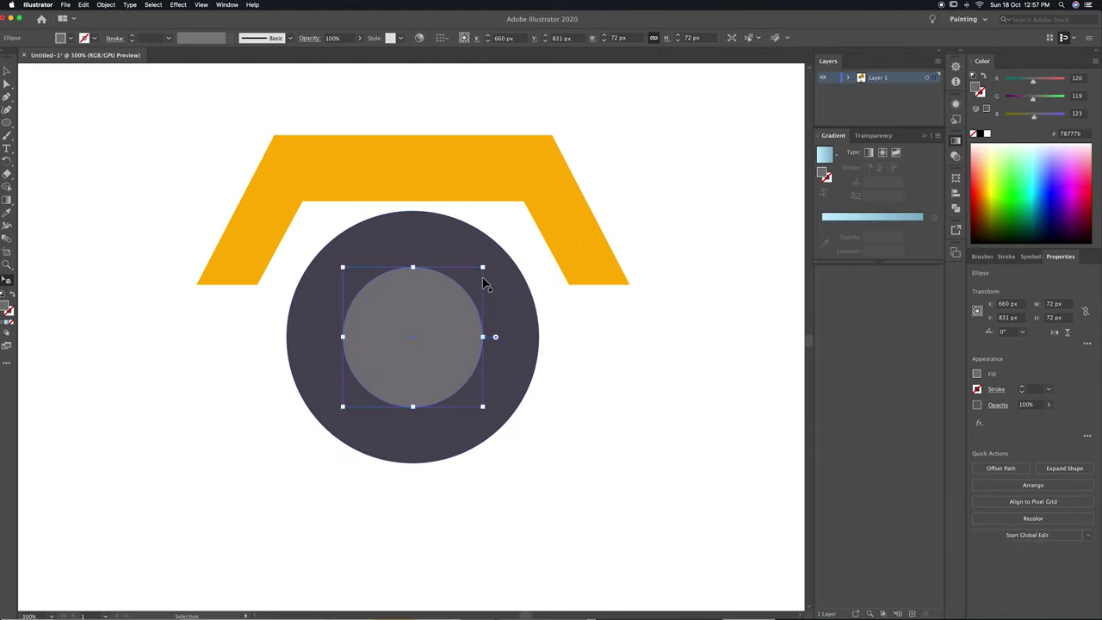
{"action": "key", "text": "v"}
{"action": "key", "text": "a"}
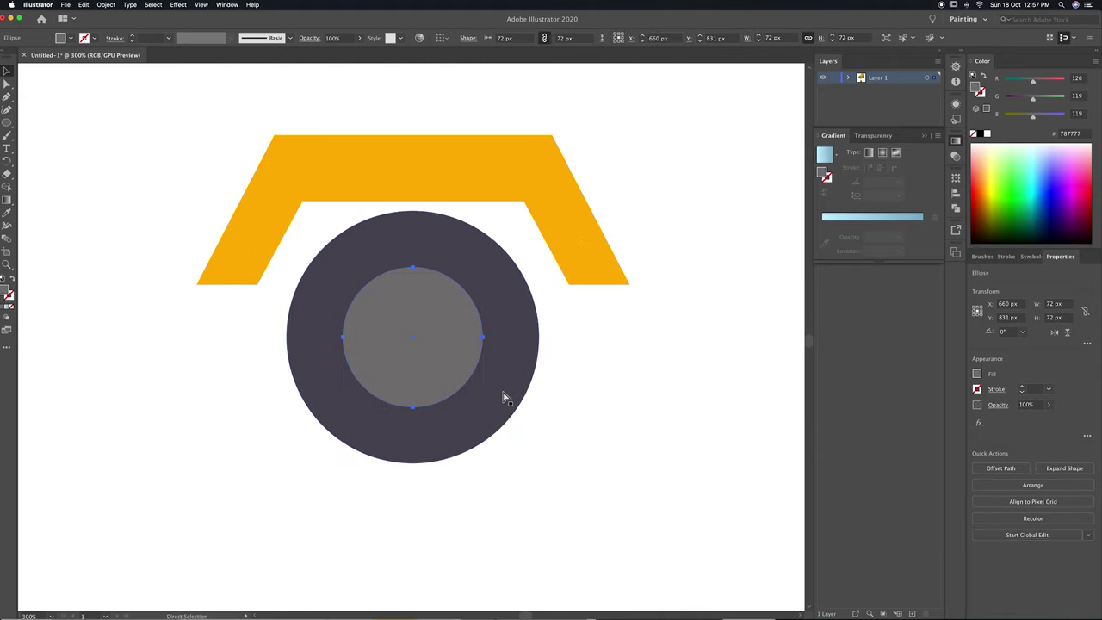
{"action": "mouse_move", "coordinate": [430, 305]}
{"action": "left_mouse_down"}
{"action": "mouse_move", "coordinate": [444, 319]}
{"action": "mouse_move", "coordinate": [411, 301]}
{"action": "left_mouse_up"}
{"action": "key", "text": "i"}
{"action": "left_click", "coordinate": [504, 336]}
{"action": "key", "text": "v"}
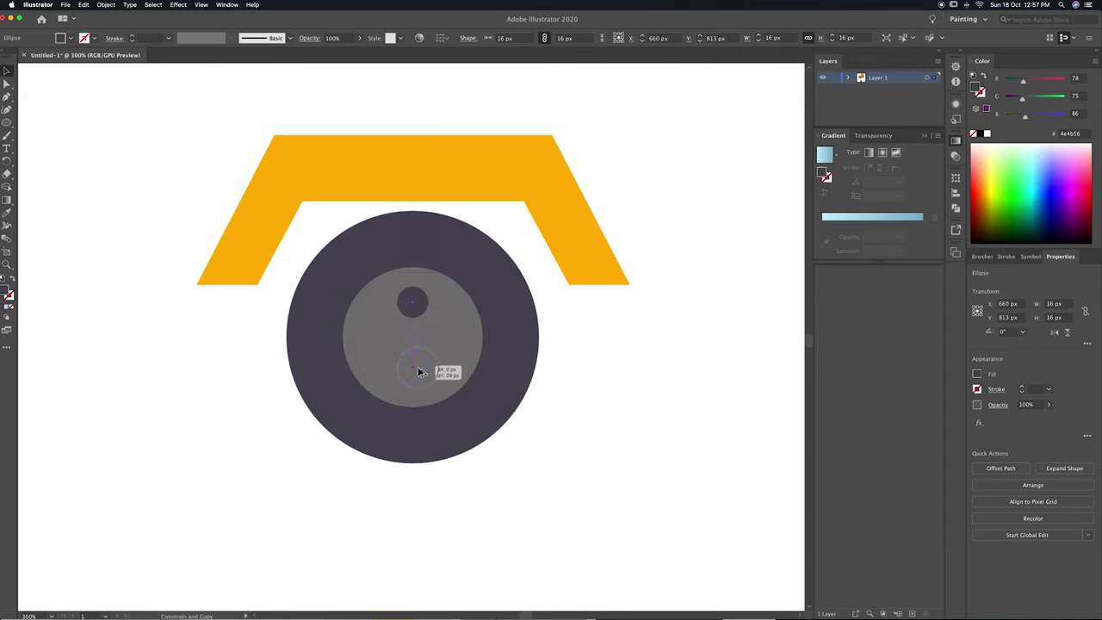
{"action": "left_click_drag", "start_coordinate": [419, 371], "coordinate": [419, 381]}
{"action": "left_click_drag", "start_coordinate": [424, 303], "coordinate": [439, 312]}
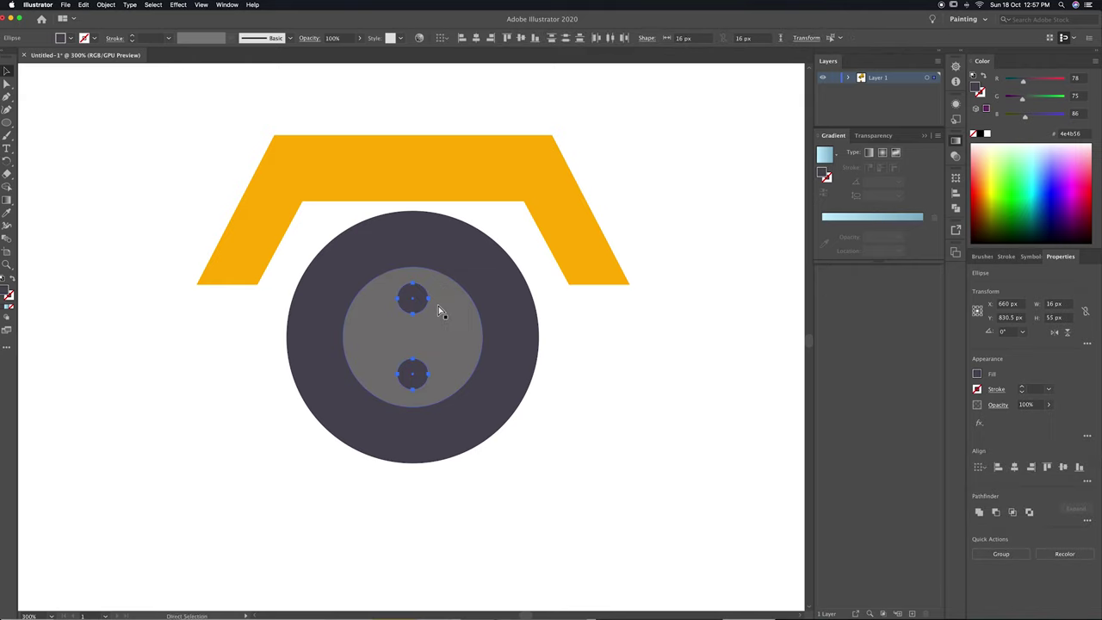
{"action": "left_click", "coordinate": [472, 478]}
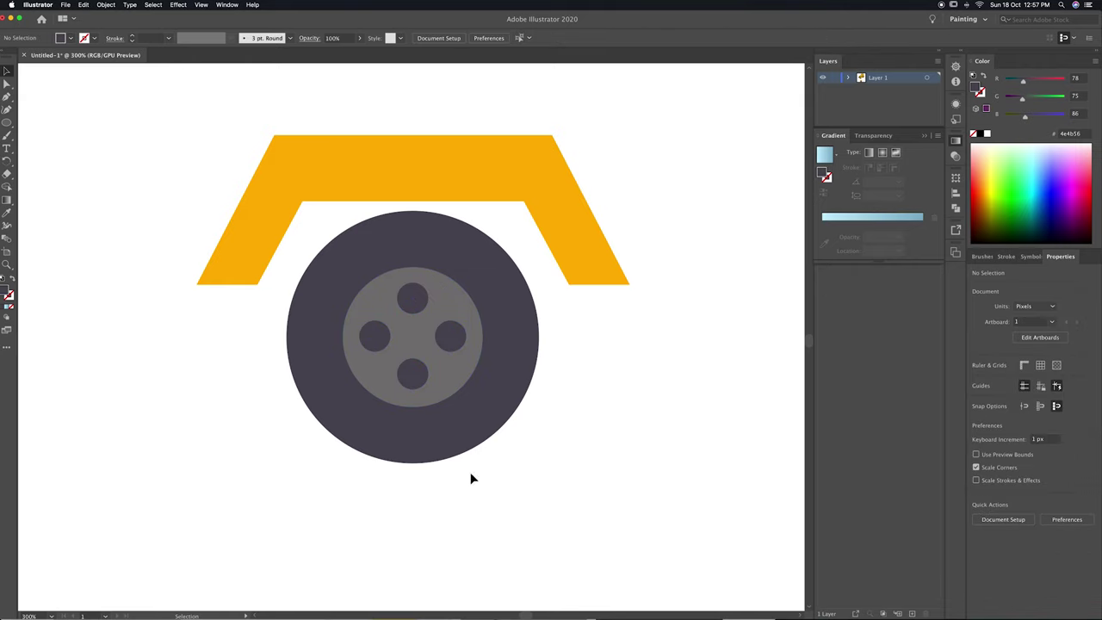
{"action": "left_click", "coordinate": [341, 309]}
{"action": "key", "text": "a"}
{"action": "key", "text": "super+minus"}
{"action": "key", "text": "super+minus"}
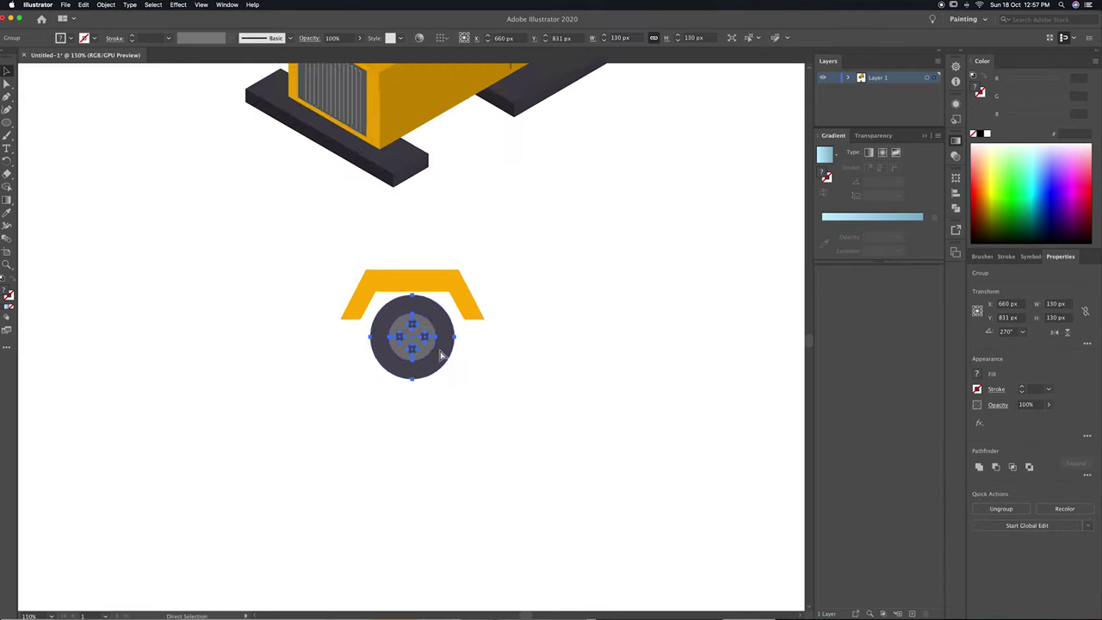
Group the fender and wheel and extrude them 65 pt with Isometric Right 3D.
{"action": "key", "text": "super+minus"}
{"action": "key", "text": "super+minus"}
{"action": "key", "text": "v"}
{"action": "left_click", "coordinate": [472, 411]}
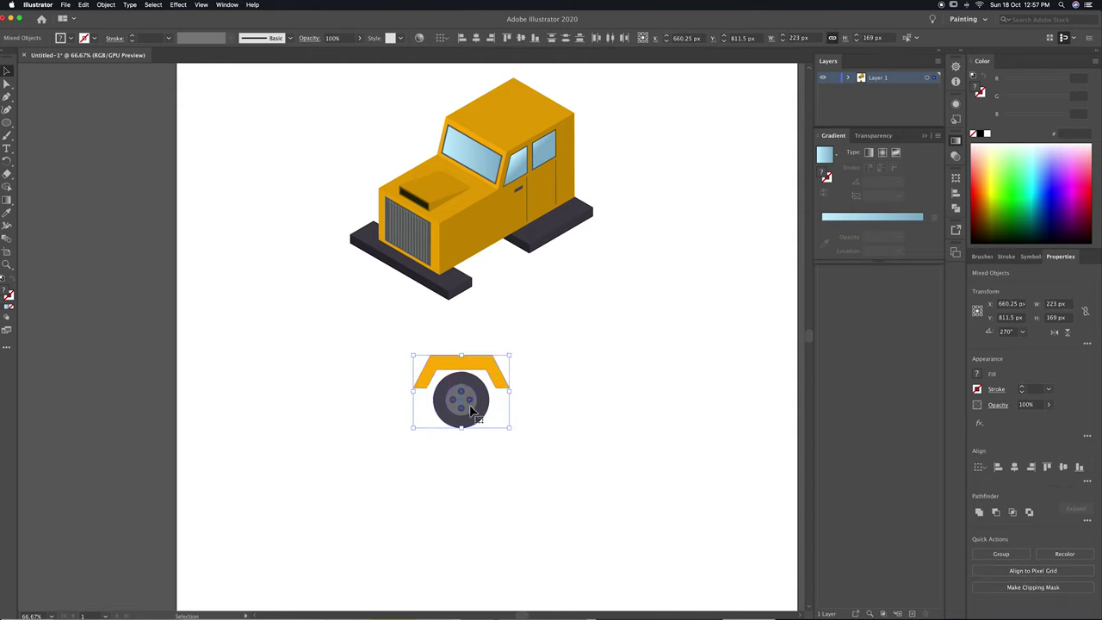
{"action": "left_click_drag", "start_coordinate": [472, 411], "coordinate": [525, 371]}
{"action": "key", "text": "super+g"}
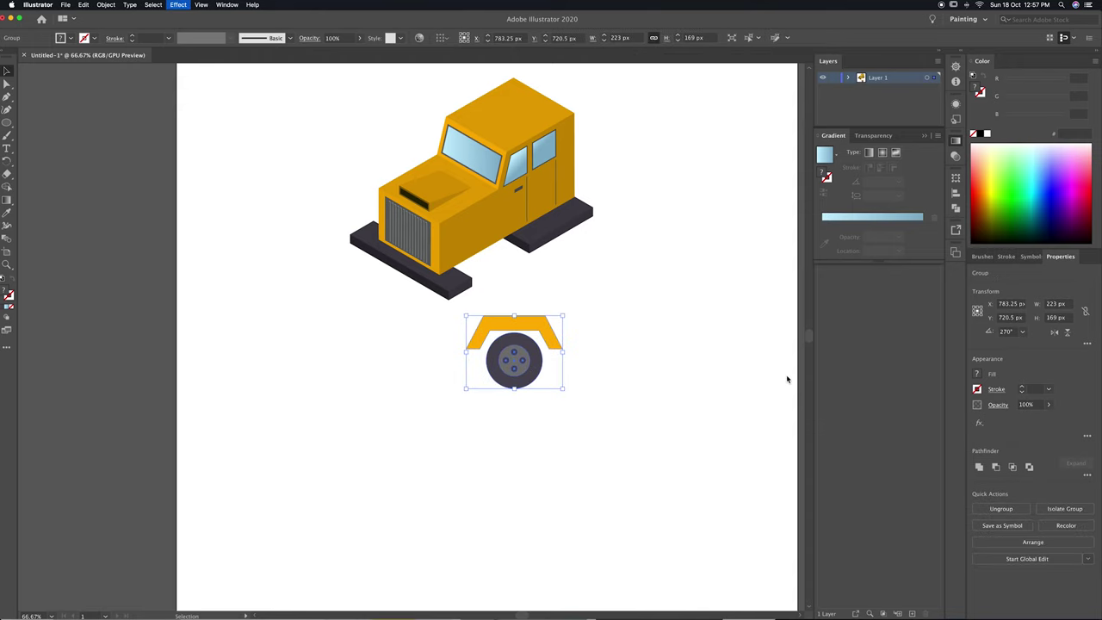
{"action": "left_click", "coordinate": [1012, 422]}
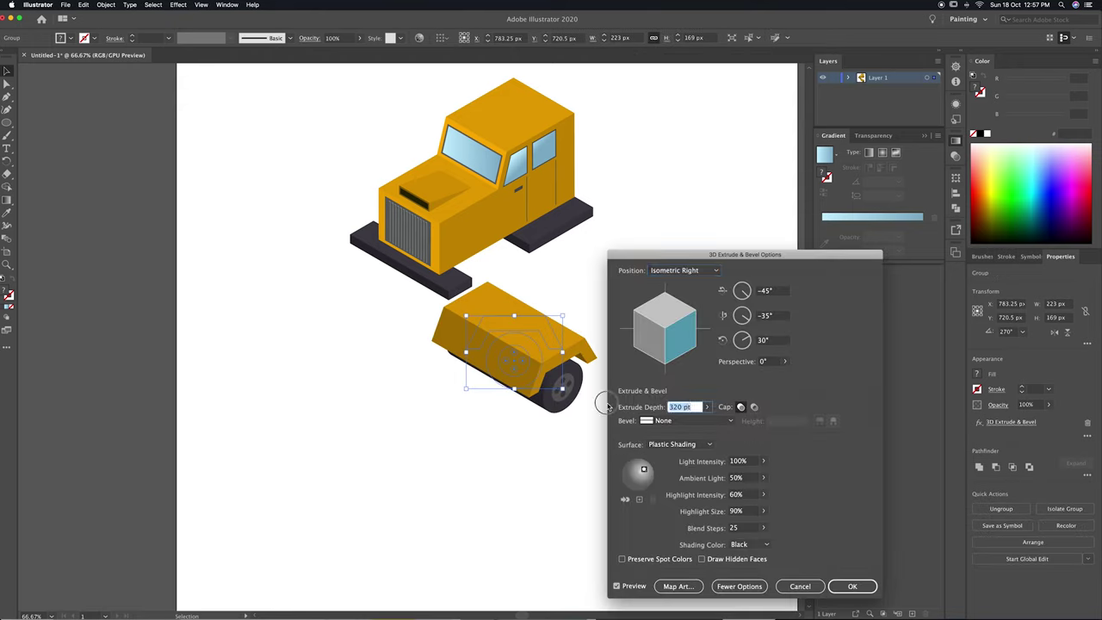
{"action": "left_click", "coordinate": [708, 407]}
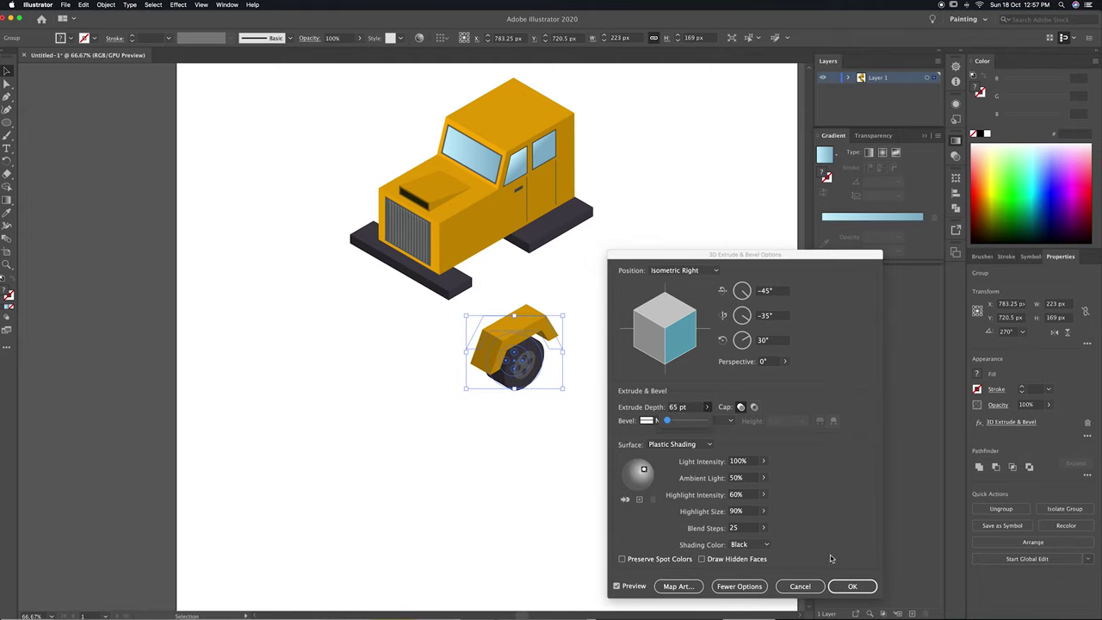
{"action": "left_click", "coordinate": [852, 585]}
Place the 3D fender and wheel at the truck's front corner and nudge it into alignment.
{"action": "left_click", "coordinate": [777, 386]}
{"action": "key", "text": "ctrl+plus"}
{"action": "left_click_drag", "start_coordinate": [568, 370], "coordinate": [528, 241]}
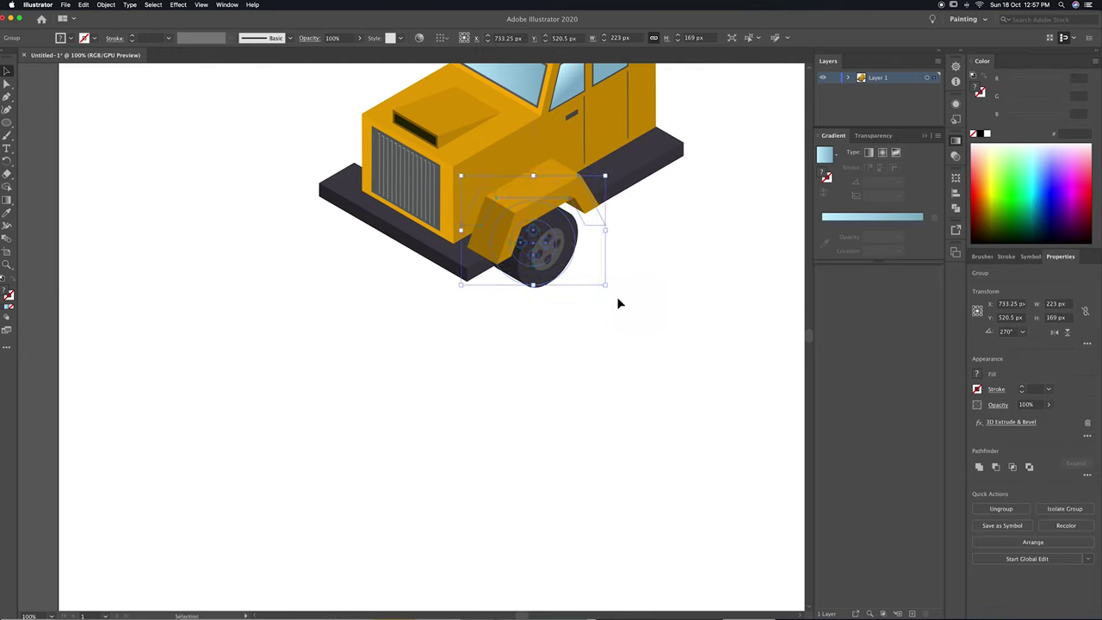
{"action": "key", "text": "ctrl+plus"}
{"action": "left_click_drag", "start_coordinate": [529, 334], "coordinate": [564, 335]}
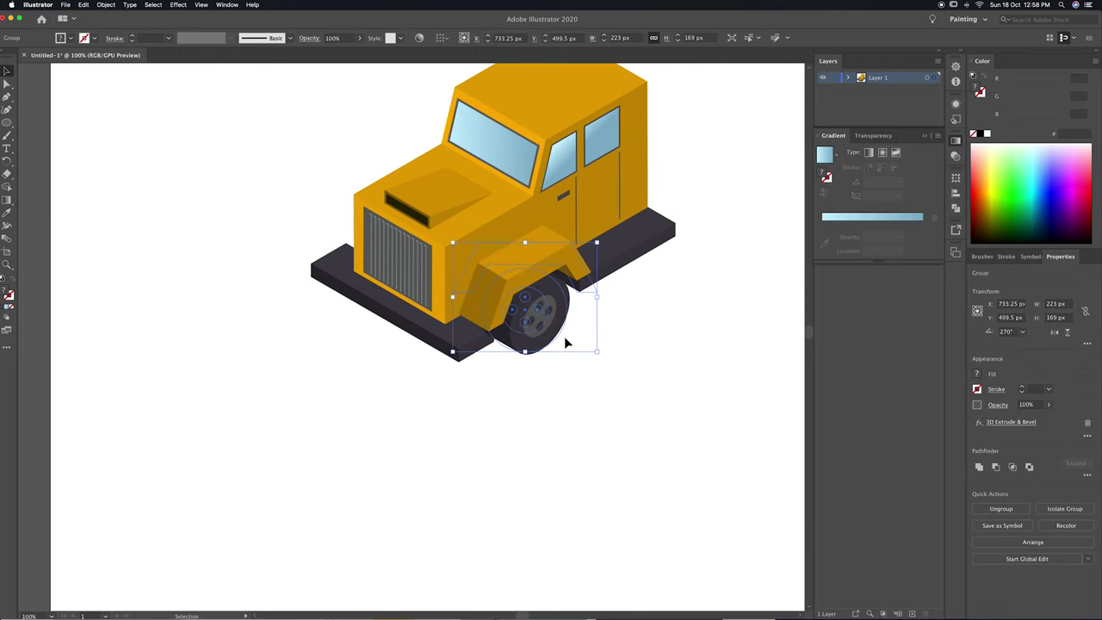
{"action": "left_click", "coordinate": [659, 369]}
{"action": "mouse_move", "coordinate": [659, 368]}
{"action": "left_mouse_down"}
{"action": "mouse_move", "coordinate": [621, 423]}
{"action": "mouse_move", "coordinate": [409, 344]}
{"action": "left_mouse_up"}
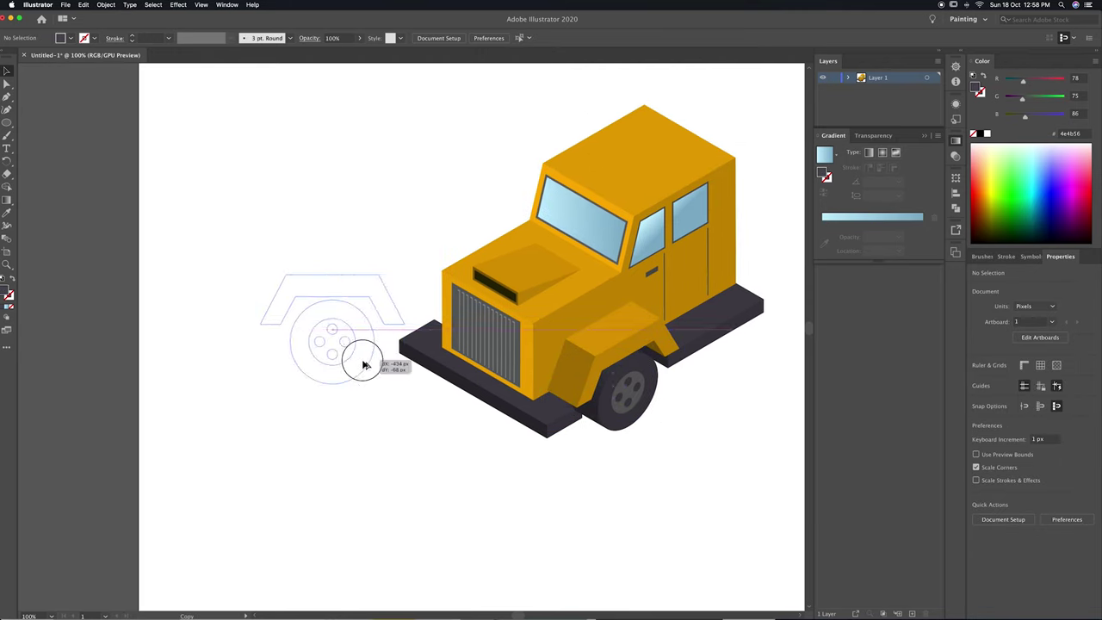
{"action": "left_click_drag", "start_coordinate": [409, 344], "coordinate": [430, 333]}
{"action": "key", "text": "shift+Up"}
{"action": "key", "text": "v"}
{"action": "key", "text": "Right"}
{"action": "key", "text": "Right"}
{"action": "key", "text": "Right"}
{"action": "left_click", "coordinate": [249, 327]}
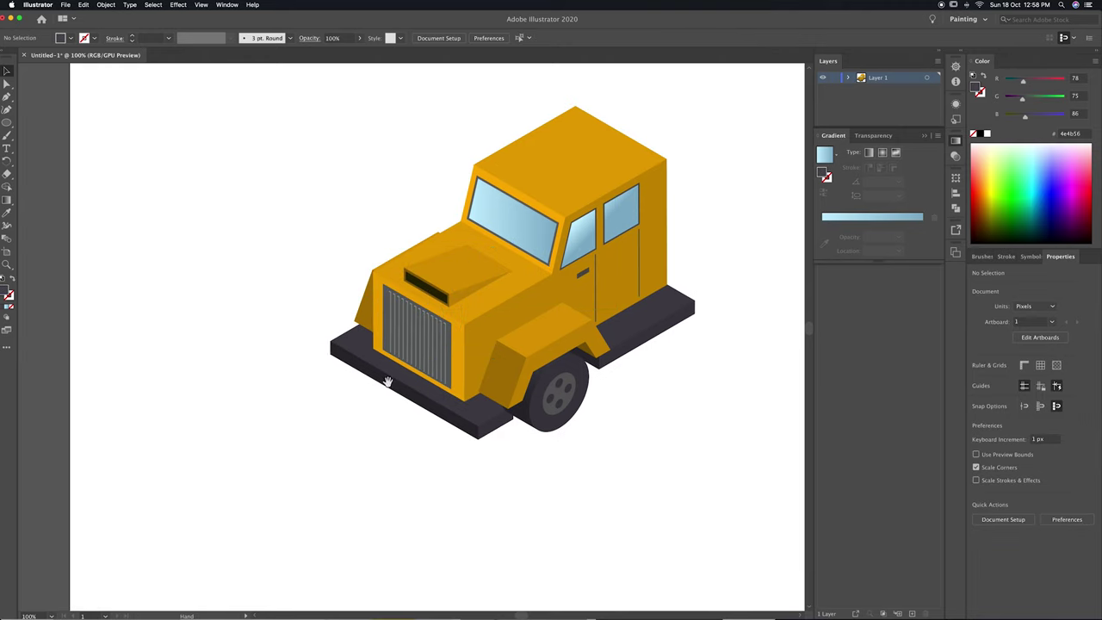
Draw a small dark rectangle and slant its bottom edge to match the fender.
{"action": "key", "text": "ctrl+plus"}
{"action": "left_click_drag", "start_coordinate": [7, 122], "coordinate": [42, 125]}
{"action": "mouse_move", "coordinate": [281, 512]}
{"action": "left_mouse_down"}
{"action": "mouse_move", "coordinate": [316, 539]}
{"action": "mouse_move", "coordinate": [304, 545]}
{"action": "mouse_move", "coordinate": [424, 341]}
{"action": "left_mouse_up"}
{"action": "key", "text": "a"}
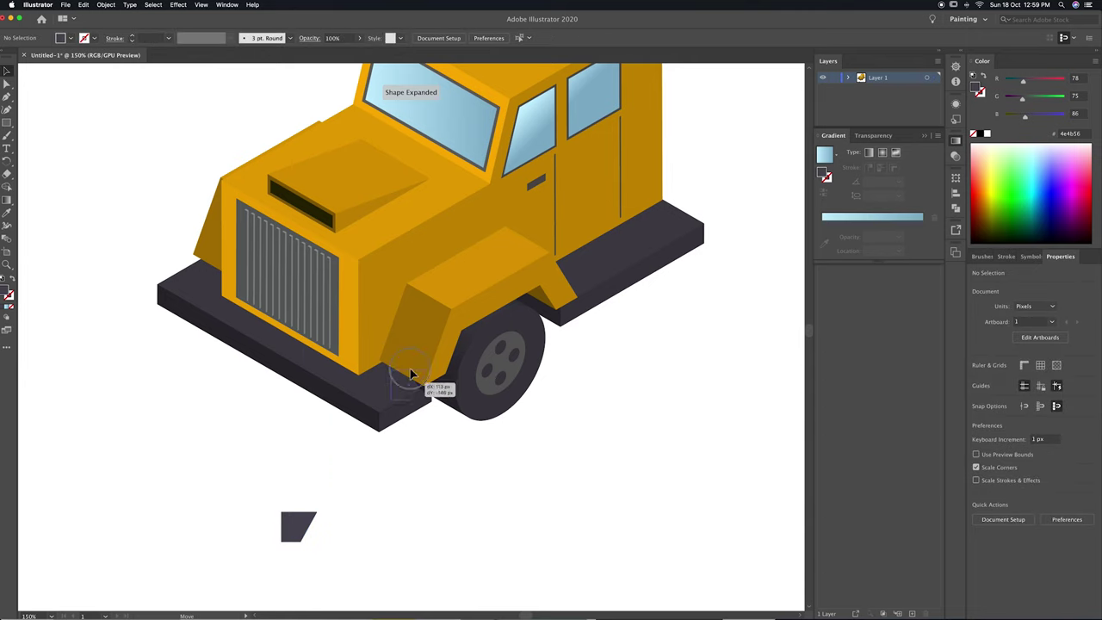
{"action": "key", "text": "ctrl+plus"}
{"action": "key", "text": "ctrl+plus"}
{"action": "key", "text": "ctrl+plus"}
{"action": "key", "text": "a"}
{"action": "mouse_move", "coordinate": [412, 376]}
{"action": "left_mouse_down"}
{"action": "mouse_move", "coordinate": [427, 375]}
{"action": "mouse_move", "coordinate": [383, 375]}
{"action": "left_mouse_up"}
{"action": "key", "text": "v"}
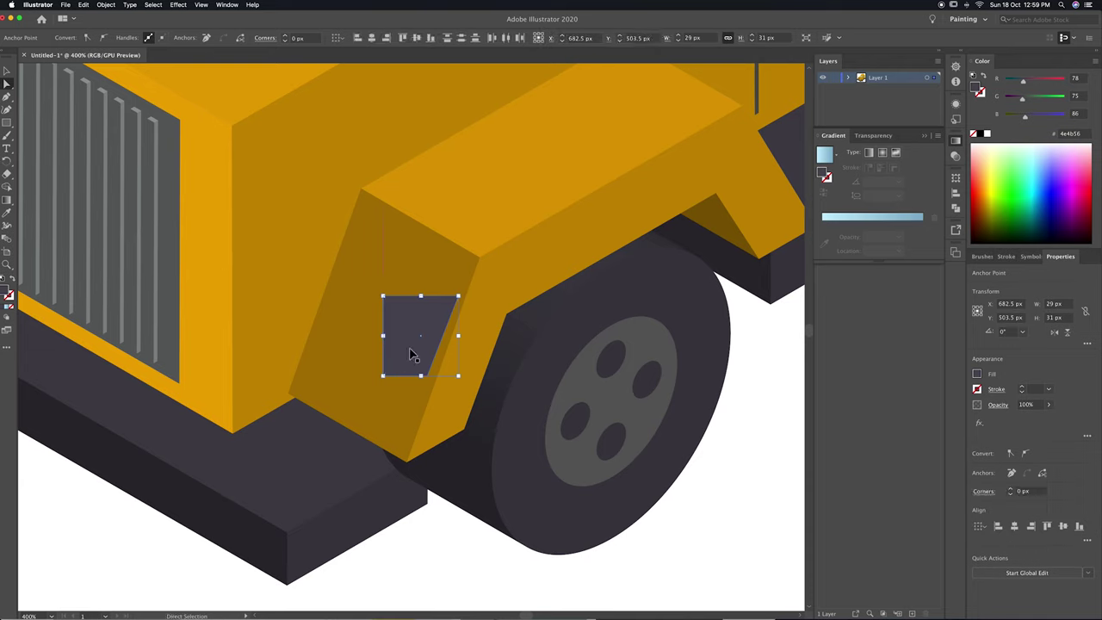
Extrude the block 30 pt deep with Isometric Right 3D rotation.
{"action": "left_click", "coordinate": [179, 4]}
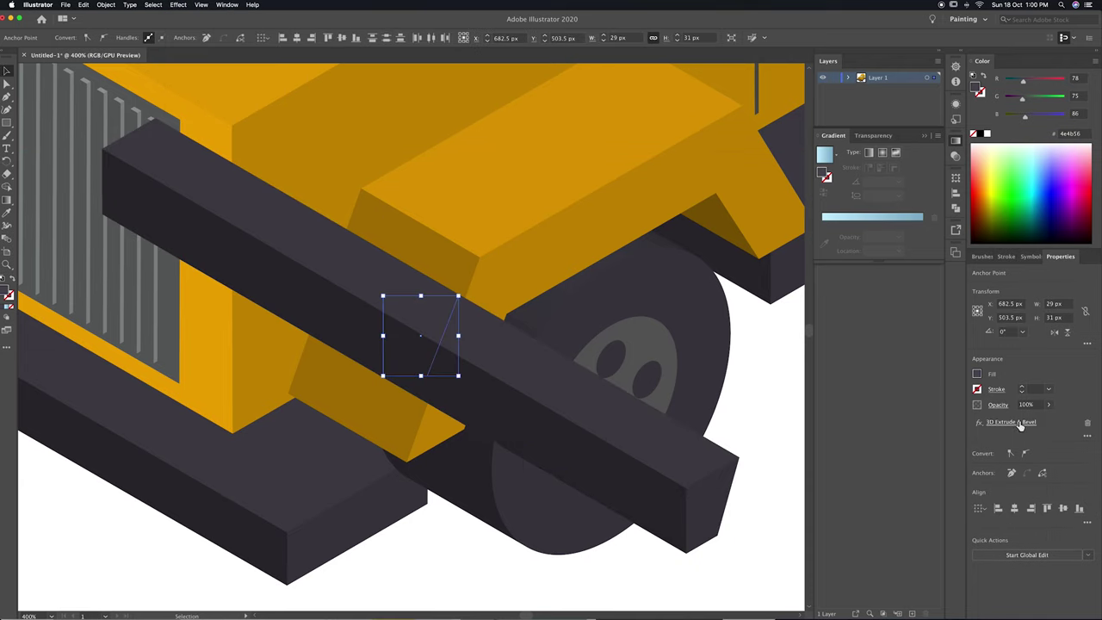
{"action": "left_click", "coordinate": [1016, 422]}
{"action": "left_click", "coordinate": [682, 271]}
{"action": "left_click", "coordinate": [685, 444]}
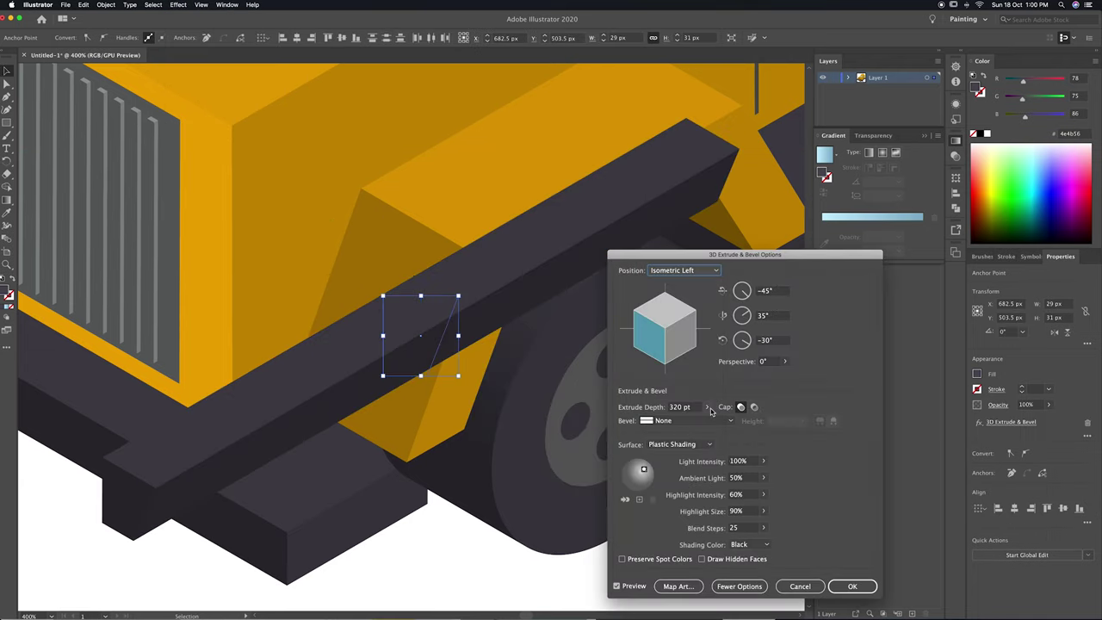
{"action": "left_click", "coordinate": [706, 407]}
{"action": "left_click_drag", "start_coordinate": [674, 423], "coordinate": [666, 422]}
{"action": "left_click", "coordinate": [694, 269]}
{"action": "left_click", "coordinate": [690, 456]}
{"action": "left_click", "coordinate": [707, 406]}
{"action": "left_click_drag", "start_coordinate": [668, 422], "coordinate": [668, 422]}
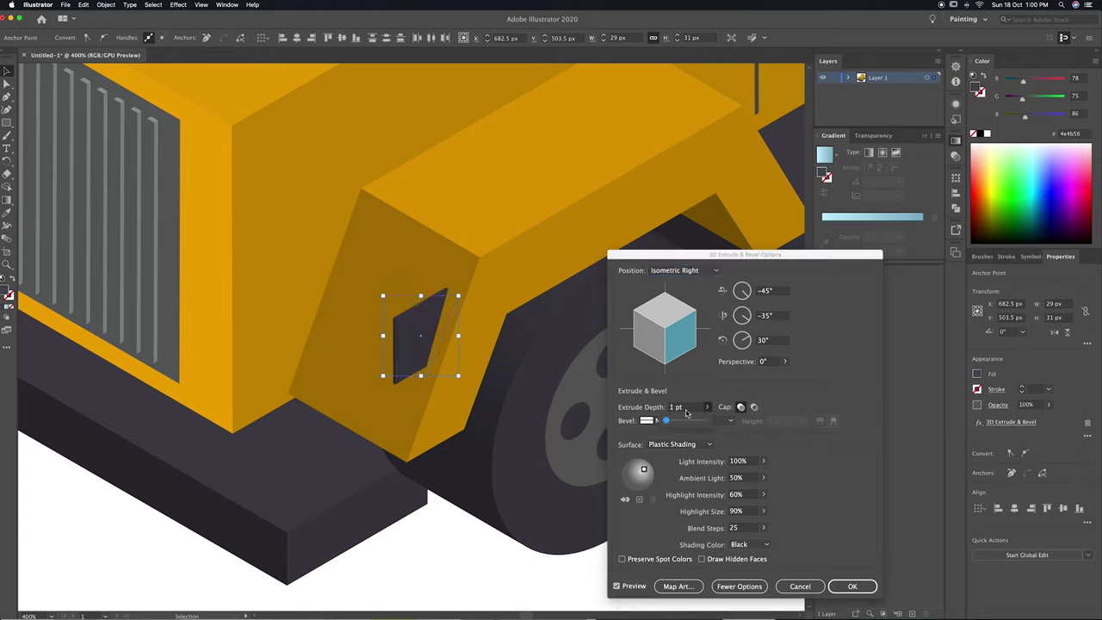
{"action": "key", "text": "Up"}
{"action": "key", "text": "Up"}
{"action": "key", "text": "Up"}
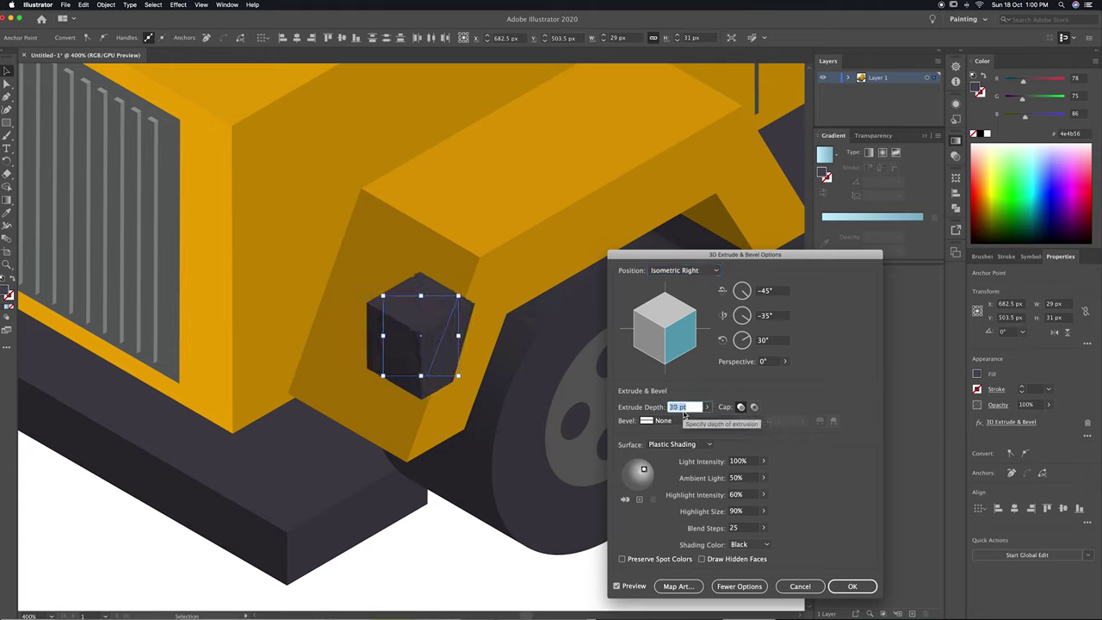
{"action": "left_click", "coordinate": [850, 586]}
Move the extruded block up onto the fender and adjust its outline.
{"action": "key", "text": "a"}
{"action": "mouse_move", "coordinate": [431, 332]}
{"action": "left_mouse_down"}
{"action": "mouse_move", "coordinate": [414, 320]}
{"action": "mouse_move", "coordinate": [425, 287]}
{"action": "left_mouse_up"}
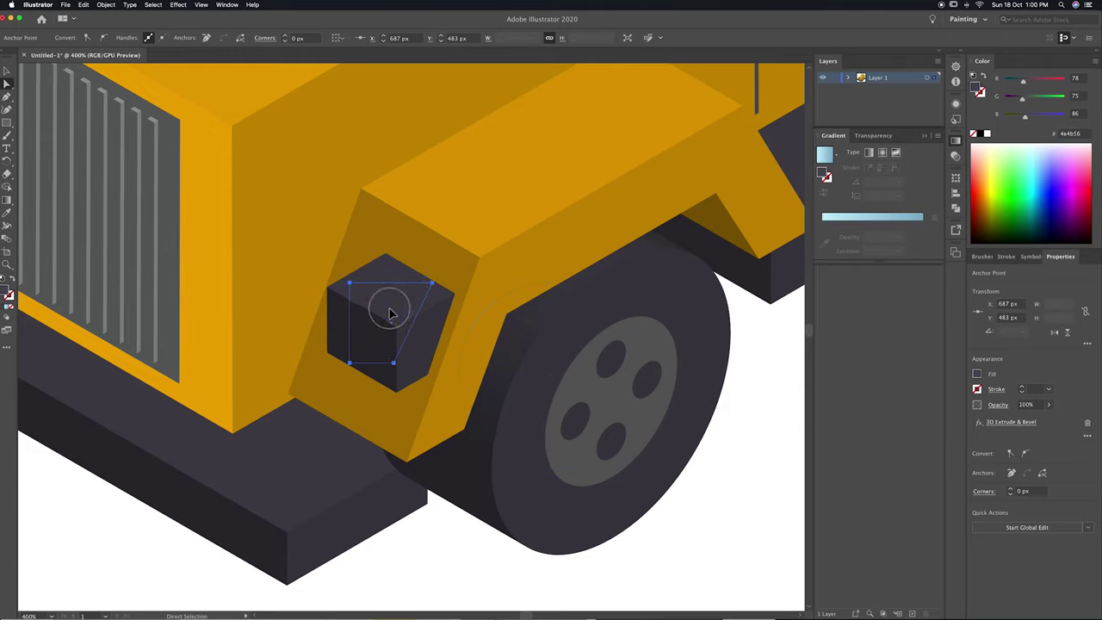
{"action": "left_click_drag", "start_coordinate": [394, 320], "coordinate": [427, 275]}
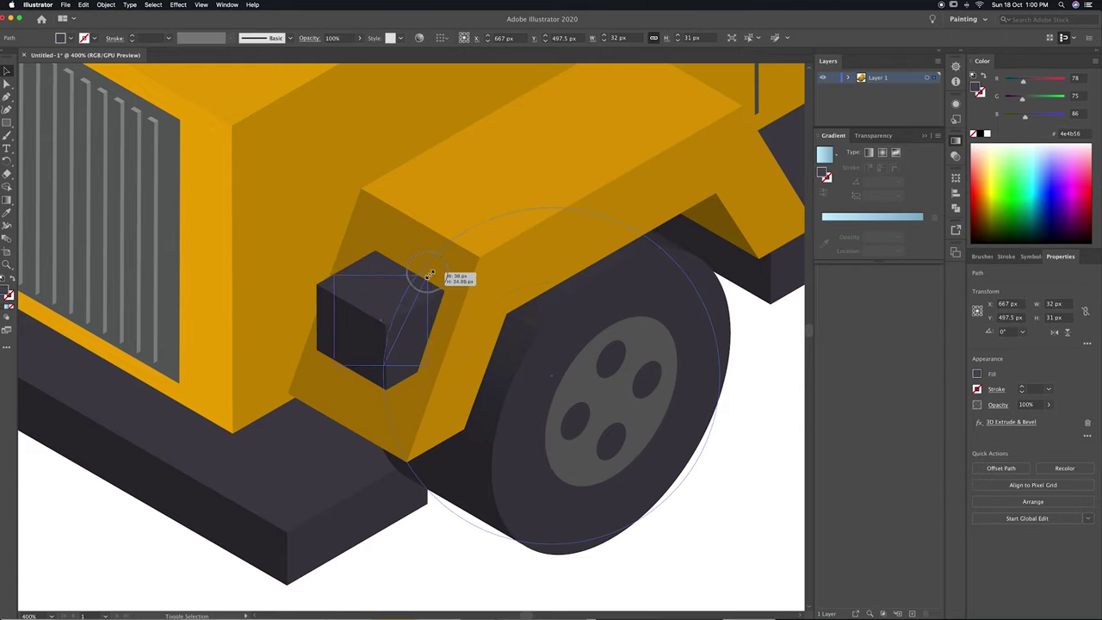
{"action": "scroll", "coordinate": [580, 489], "scroll_direction": "down", "scroll_amount": 5}
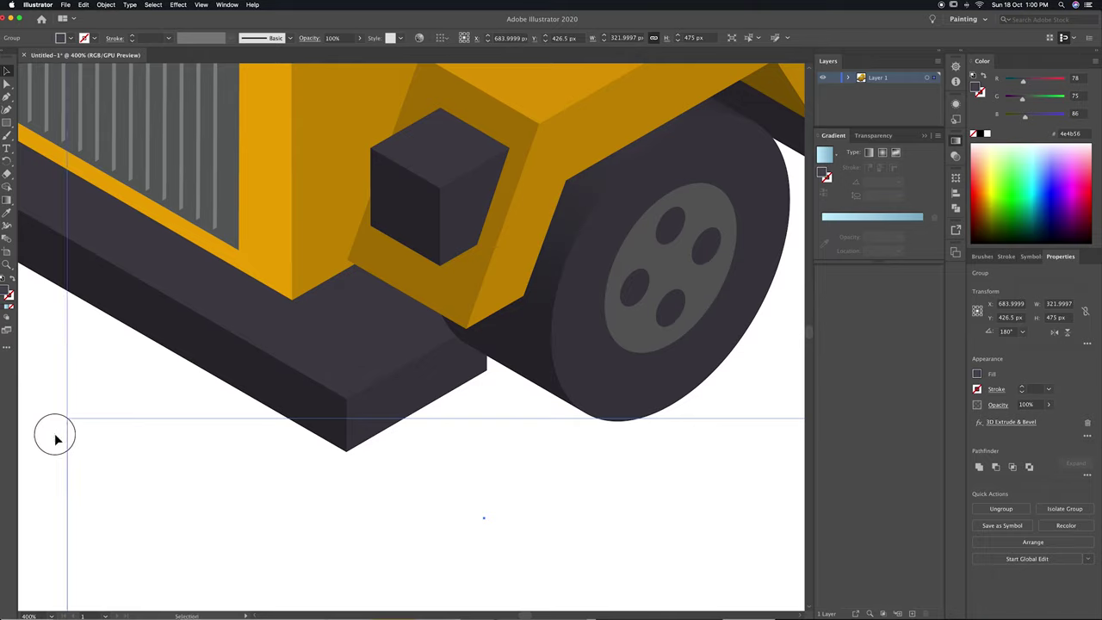
Draw a small circle and extrude it 30 pt with Isometric Left 3D rotation.
{"action": "left_click", "coordinate": [55, 439]}
{"action": "scroll", "coordinate": [55, 439], "scroll_direction": "left", "scroll_amount": 5}
{"action": "left_click", "coordinate": [7, 120]}
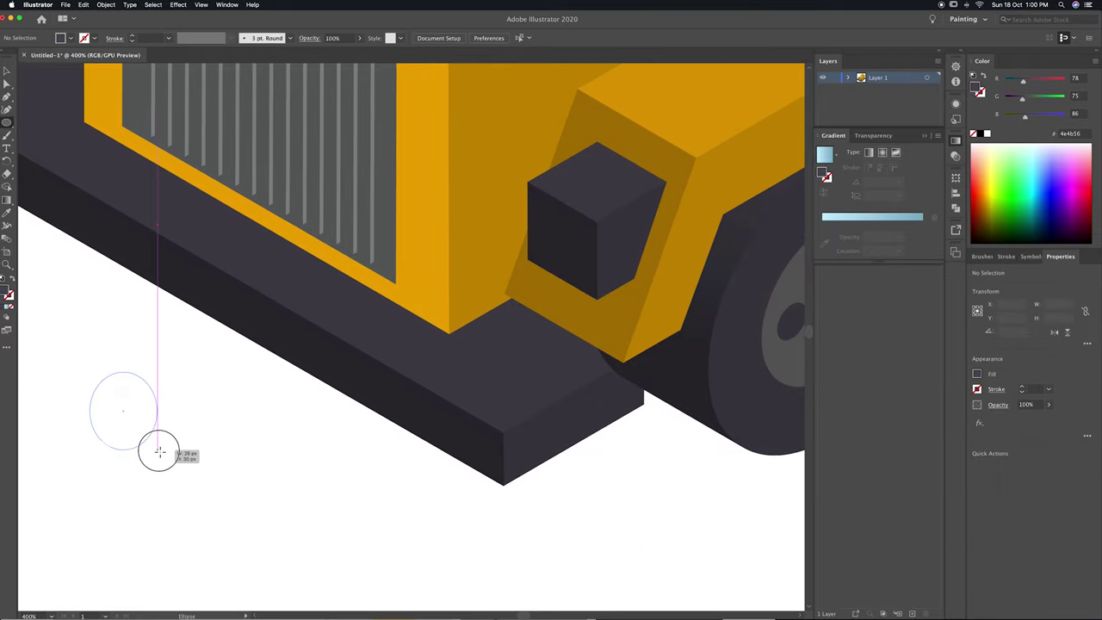
{"action": "left_click_drag", "start_coordinate": [92, 414], "coordinate": [163, 452]}
{"action": "left_click", "coordinate": [178, 4]}
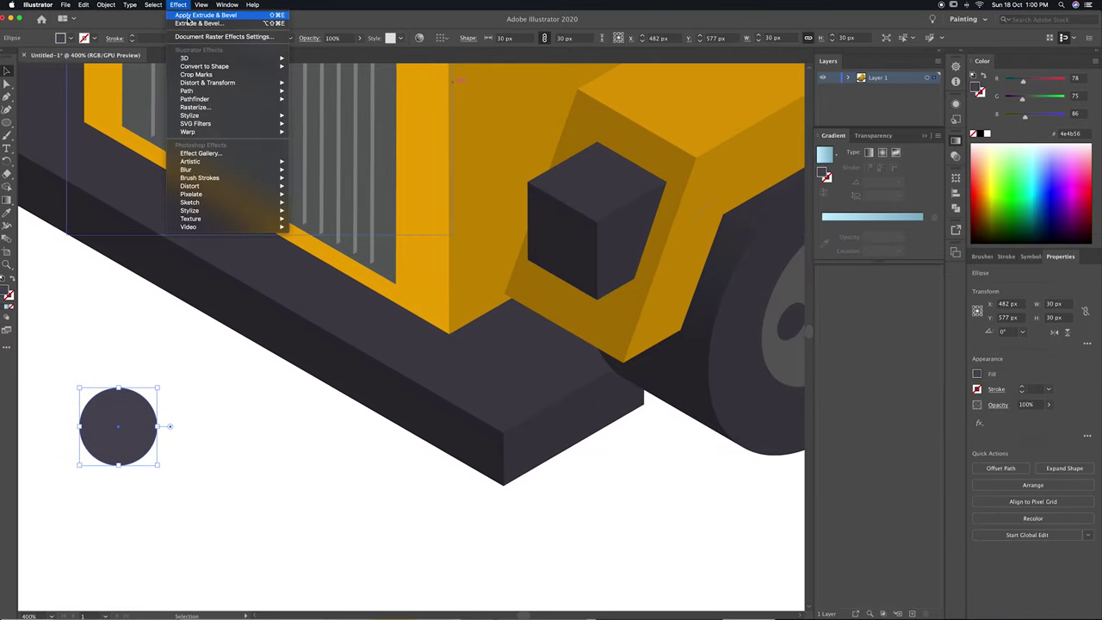
{"action": "left_click", "coordinate": [207, 17]}
{"action": "left_click", "coordinate": [1011, 422]}
{"action": "left_click", "coordinate": [682, 271]}
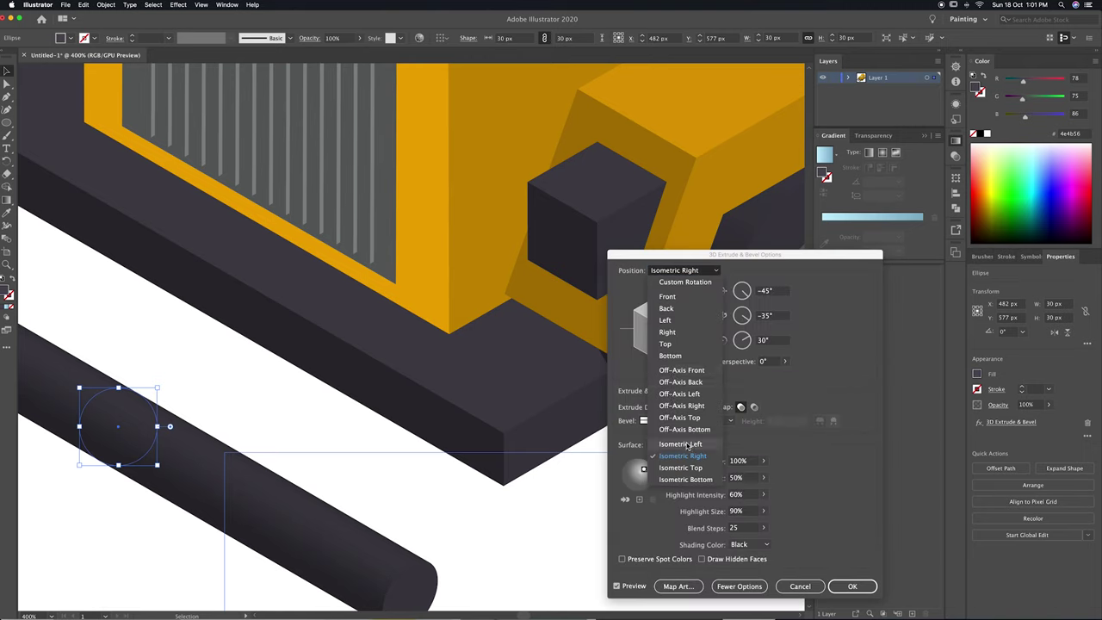
{"action": "left_click", "coordinate": [687, 443]}
{"action": "double_click", "coordinate": [680, 407]}
{"action": "type", "text": "30"}
{"action": "key", "text": "Return"}
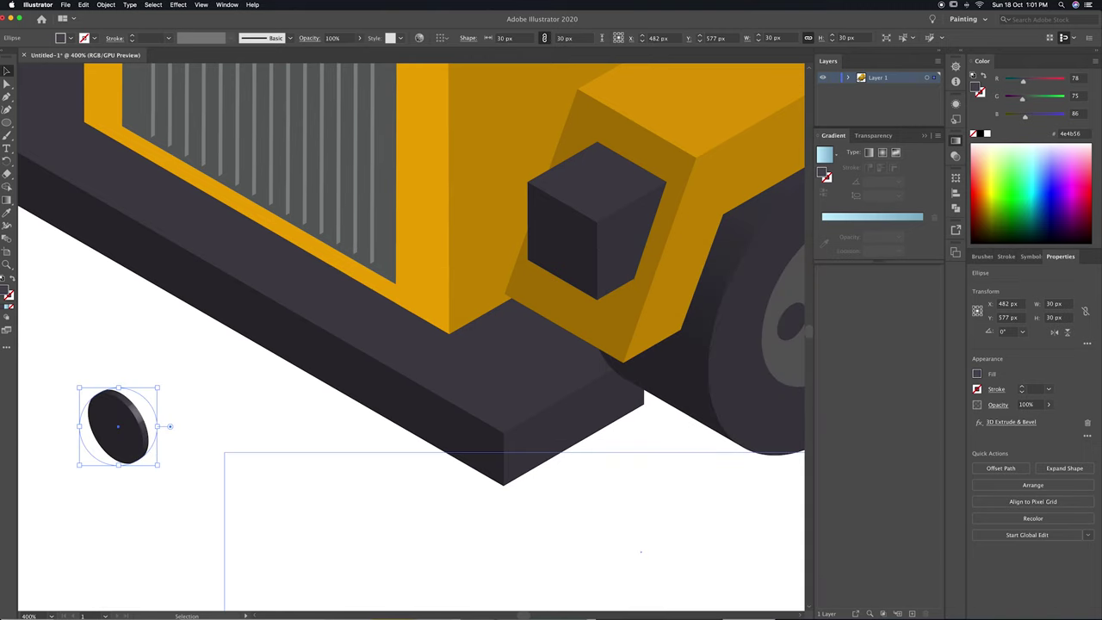
Move the disc onto the dark block and fill it light grey #b1b7b6.
{"action": "left_click_drag", "start_coordinate": [540, 249], "coordinate": [542, 250]}
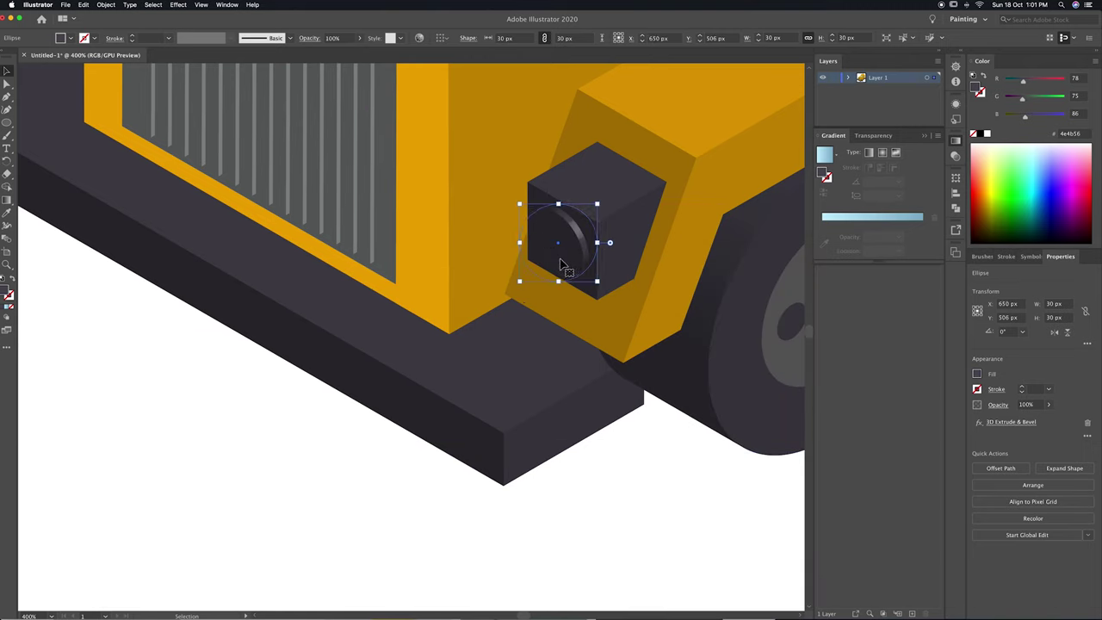
{"action": "mouse_move", "coordinate": [1022, 79]}
{"action": "left_mouse_down"}
{"action": "mouse_move", "coordinate": [1052, 79]}
{"action": "mouse_move", "coordinate": [1054, 95]}
{"action": "left_mouse_up"}
{"action": "mouse_move", "coordinate": [1024, 113]}
{"action": "left_mouse_down"}
{"action": "mouse_move", "coordinate": [1052, 114]}
{"action": "mouse_move", "coordinate": [1047, 96]}
{"action": "mouse_move", "coordinate": [1047, 120]}
{"action": "left_mouse_up"}
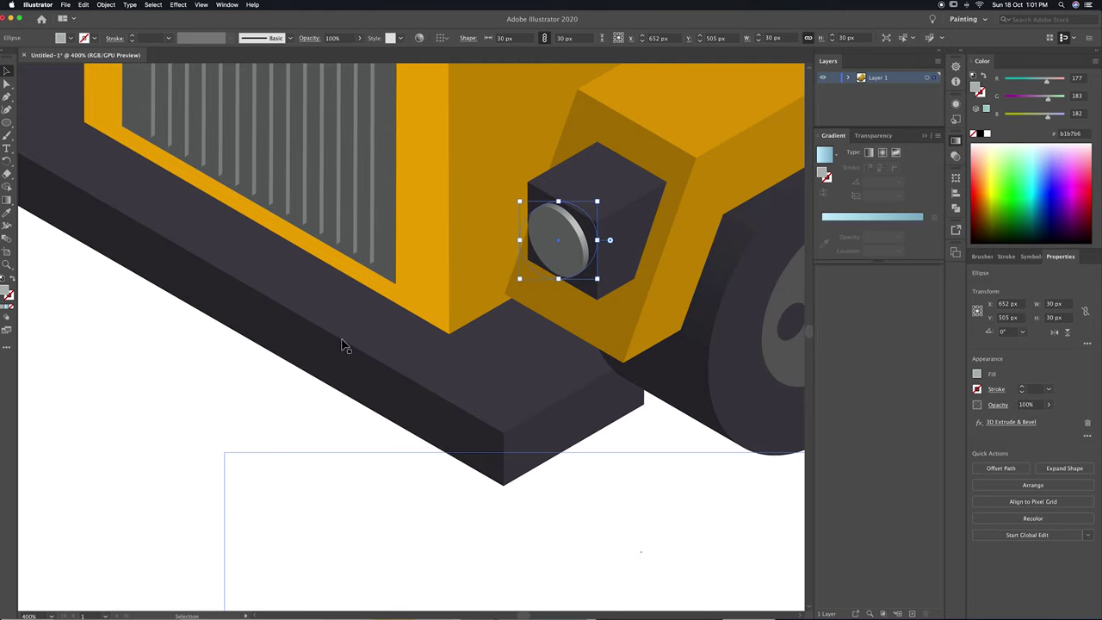
{"action": "left_click", "coordinate": [120, 385]}
{"action": "key", "text": "ctrl+minus"}
{"action": "key", "text": "ctrl+minus"}
{"action": "key", "text": "ctrl+plus"}
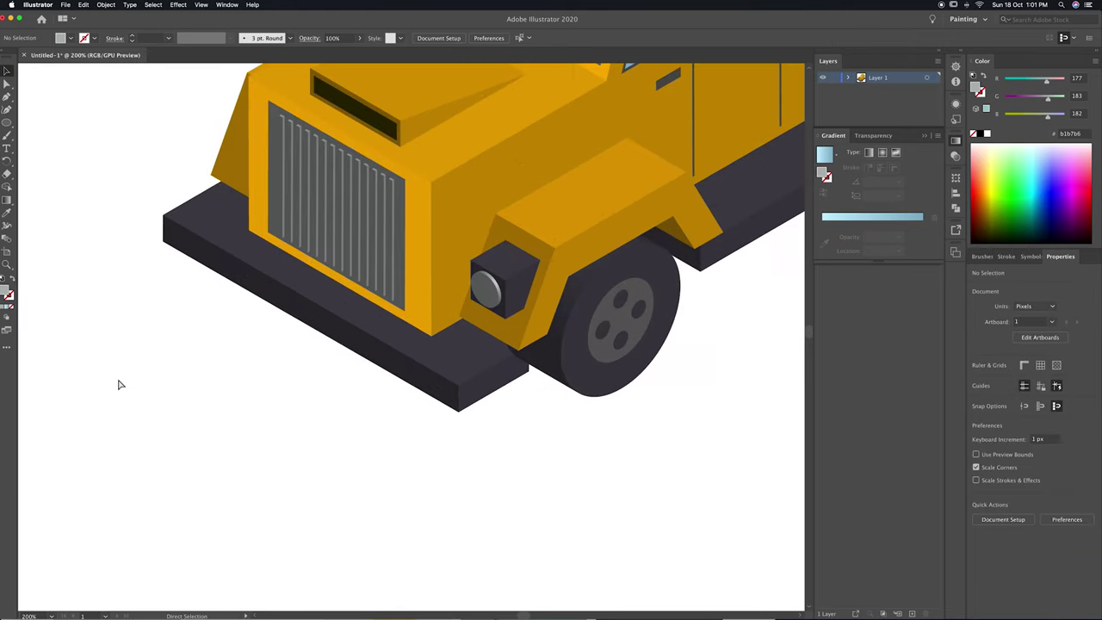
{"action": "key", "text": "ctrl+minus"}
{"action": "key", "text": "ctrl+plus"}
{"action": "key", "text": "ctrl+plus"}
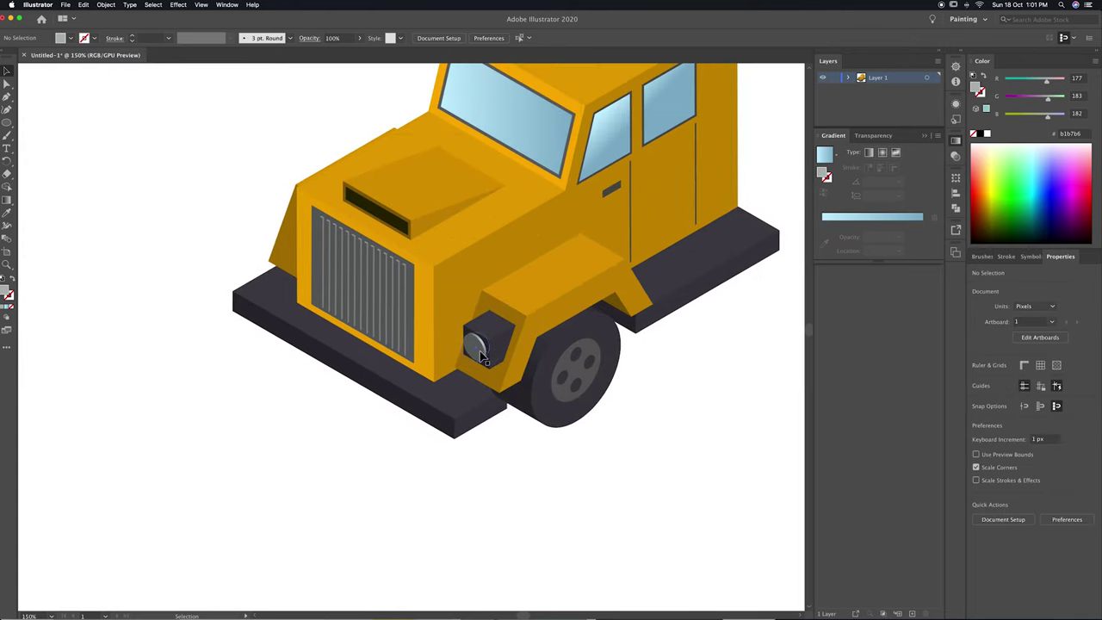
Group the headlight lens and block, then paste a copy by the grille.
{"action": "left_click", "coordinate": [502, 338]}
{"action": "key", "text": "ctrl+g"}
{"action": "key", "text": "ctrl+c"}
{"action": "key", "text": "ctrl+minus"}
{"action": "key", "text": "ctrl+v"}
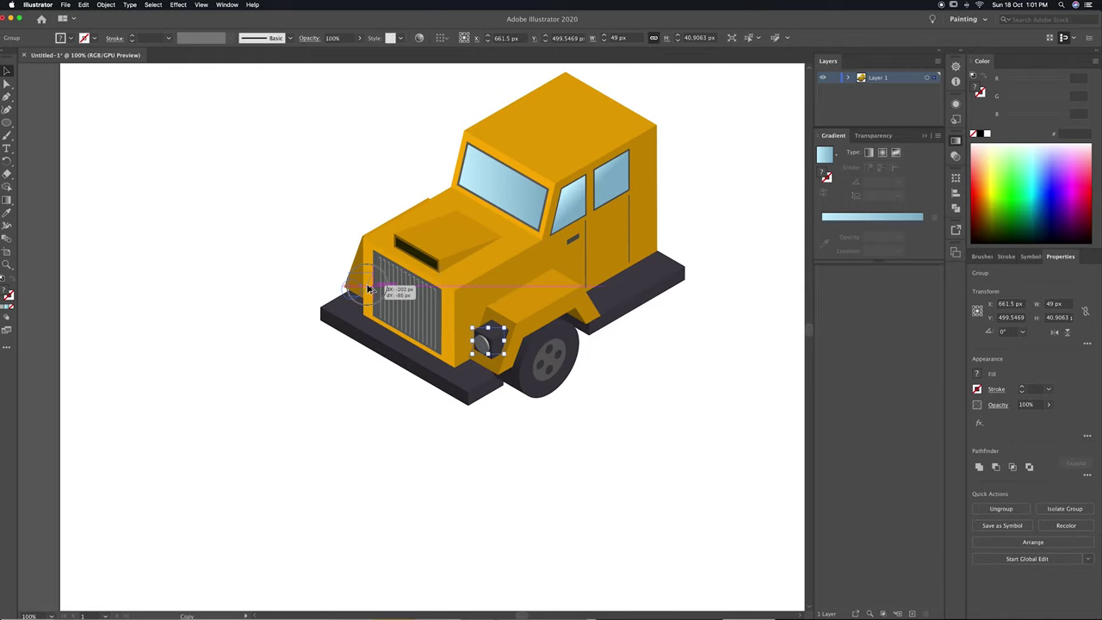
{"action": "key", "text": "ctrl+plus"}
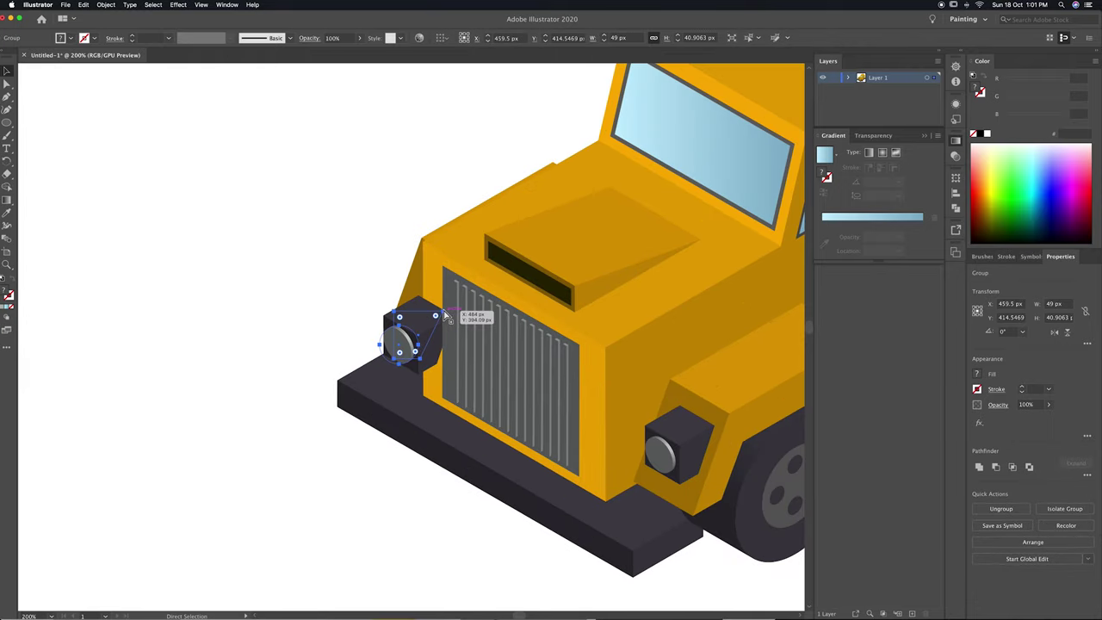
Nudge the headlight group up and right, then view the artboard at 100%.
{"action": "key", "text": "v"}
{"action": "key", "text": "Up"}
{"action": "key", "text": "Up"}
{"action": "key", "text": "Up"}
{"action": "key", "text": "Up"}
{"action": "key", "text": "Up"}
{"action": "key", "text": "Up"}
{"action": "key", "text": "Up"}
{"action": "key", "text": "Up"}
{"action": "key", "text": "Up"}
{"action": "key", "text": "Up"}
{"action": "key", "text": "Up"}
{"action": "key", "text": "Up"}
{"action": "key", "text": "Right"}
{"action": "key", "text": "Right"}
{"action": "key", "text": "Right"}
{"action": "key", "text": "Right"}
{"action": "key", "text": "Up"}
{"action": "key", "text": "Up"}
{"action": "key", "text": "Up"}
{"action": "left_click", "coordinate": [137, 291]}
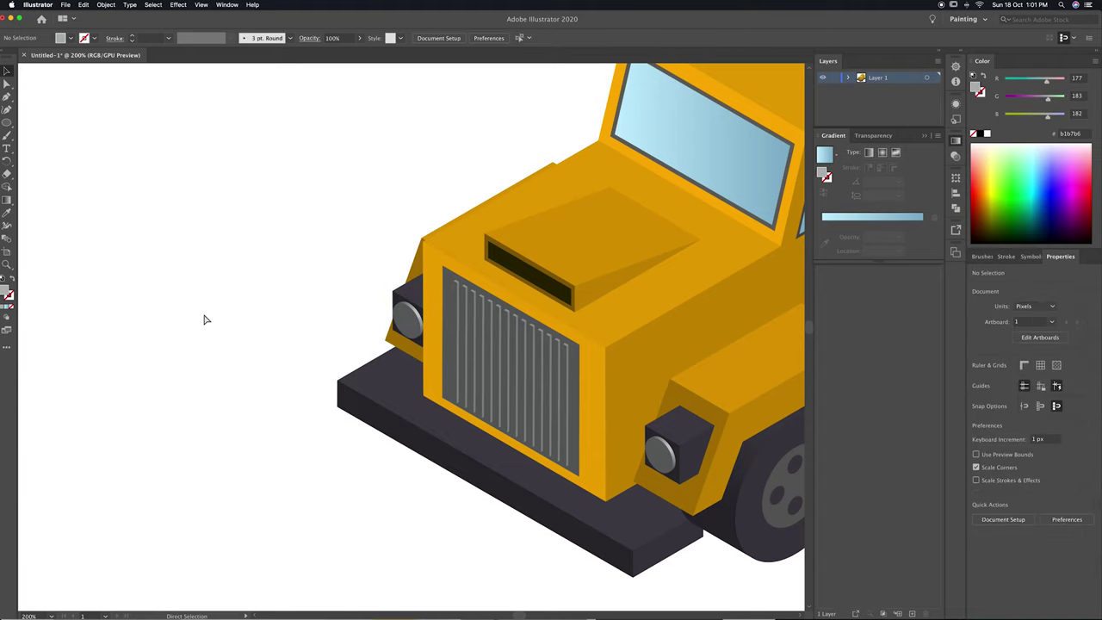
{"action": "key", "text": "super+0"}
{"action": "key", "text": "super+1"}
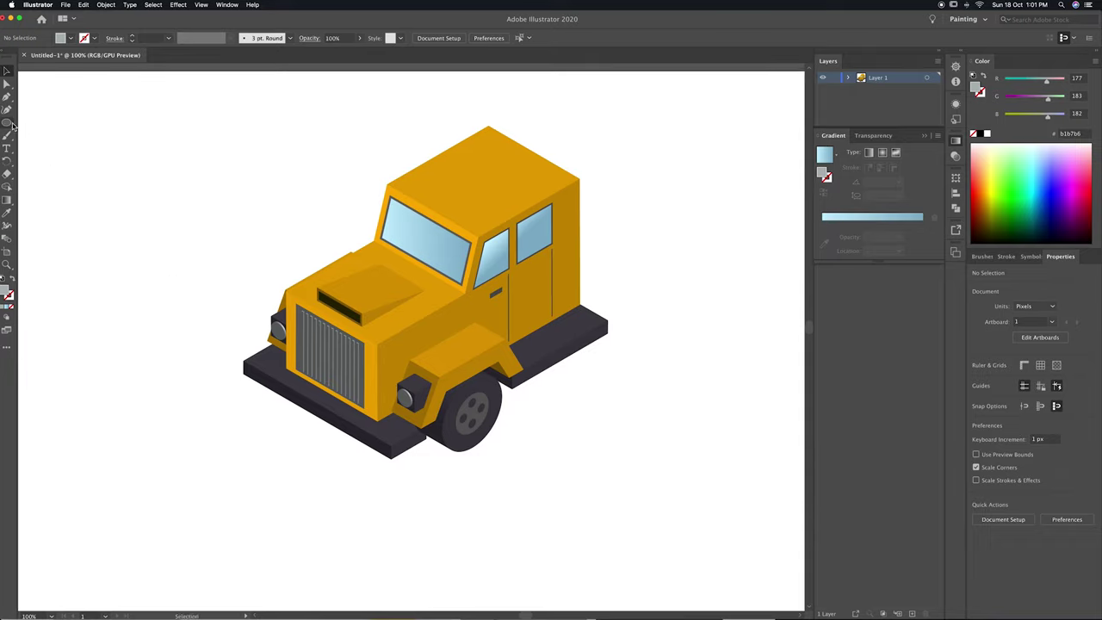
Draw a circle below the truck and size it to 40 px.
{"action": "left_click_drag", "start_coordinate": [6, 123], "coordinate": [52, 143]}
{"action": "left_click_drag", "start_coordinate": [590, 527], "coordinate": [592, 527]}
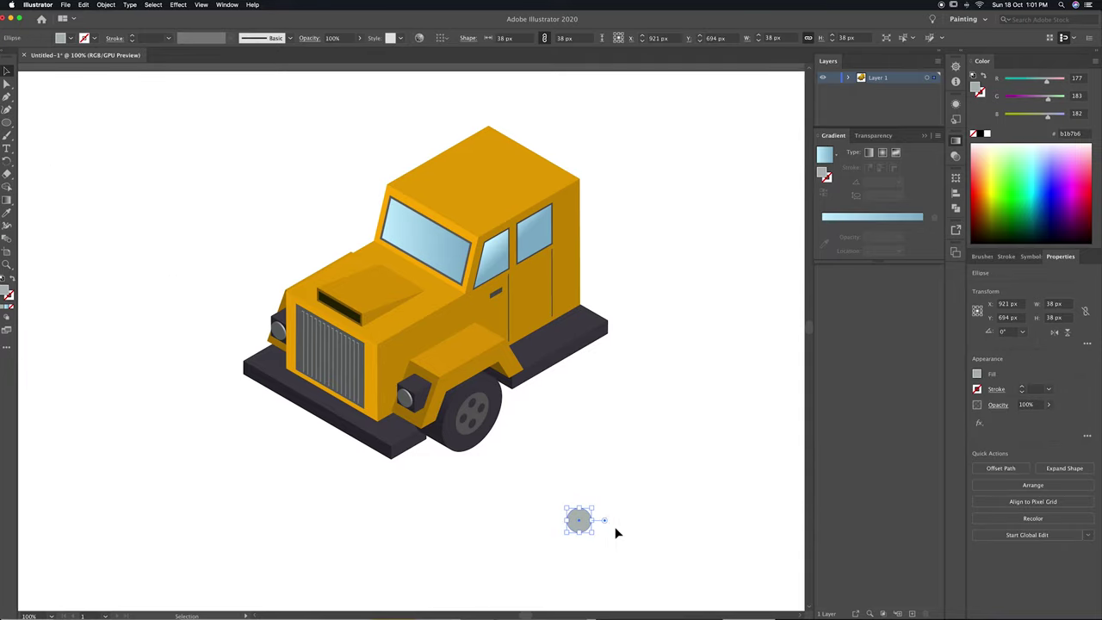
{"action": "key", "text": "super+equal"}
{"action": "key", "text": "super+equal"}
{"action": "left_click_drag", "start_coordinate": [508, 425], "coordinate": [600, 545]}
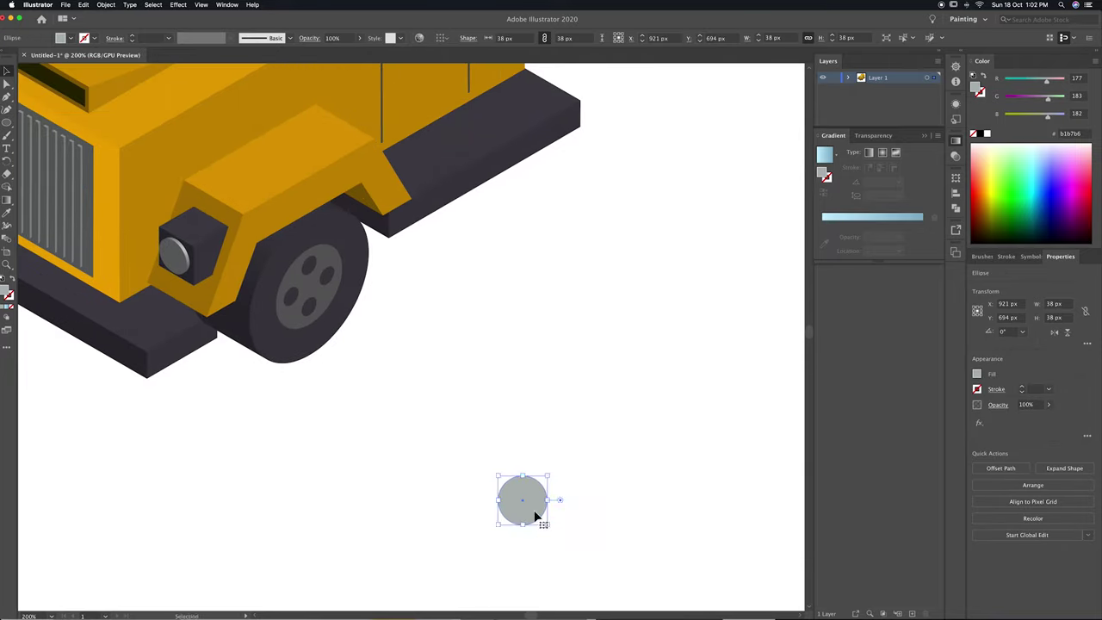
{"action": "left_click_drag", "start_coordinate": [539, 526], "coordinate": [546, 507]}
{"action": "mouse_move", "coordinate": [547, 461]}
{"action": "left_mouse_down"}
{"action": "mouse_move", "coordinate": [586, 485]}
{"action": "mouse_move", "coordinate": [522, 483]}
{"action": "left_mouse_up"}
Extrude the circle 60 pt deep with Isometric Left 3D rotation.
{"action": "left_click", "coordinate": [178, 4]}
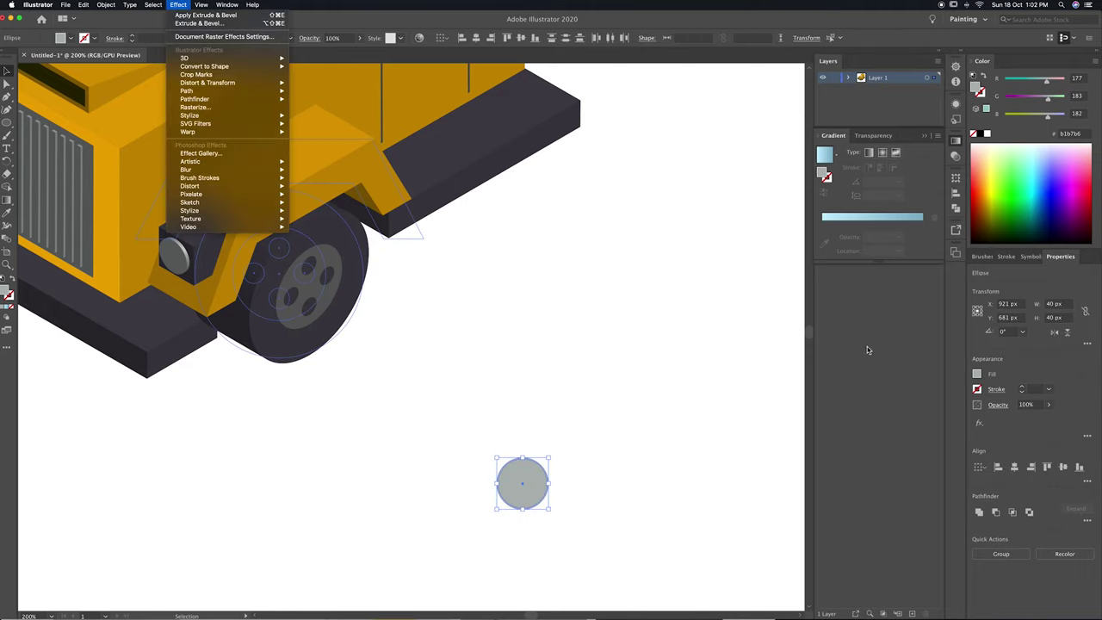
{"action": "left_click", "coordinate": [215, 14]}
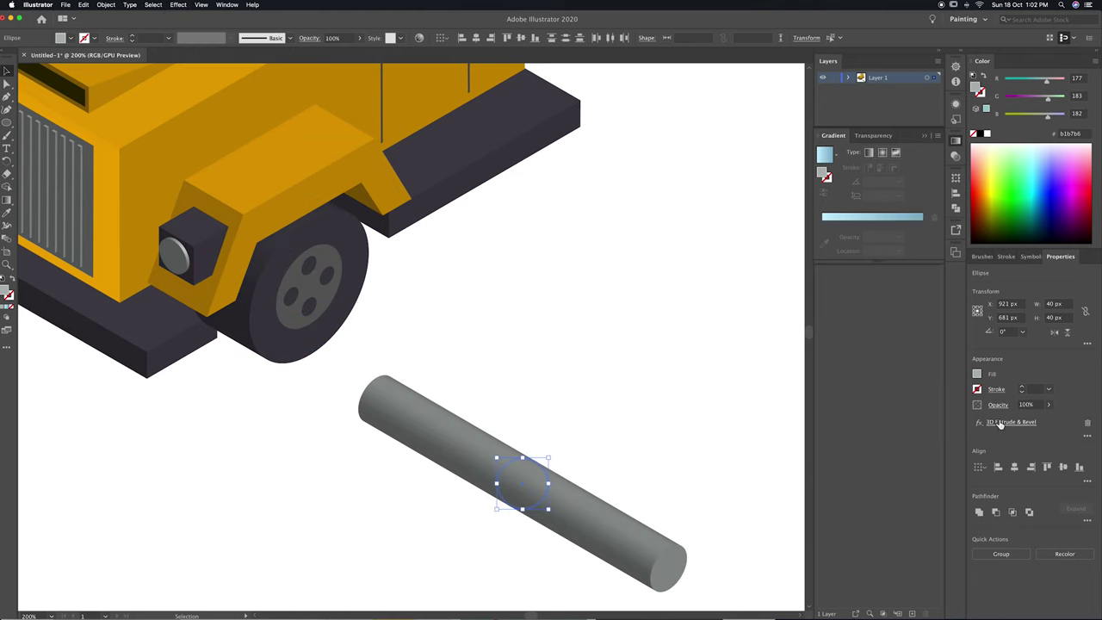
{"action": "left_click", "coordinate": [1010, 421]}
{"action": "left_click", "coordinate": [688, 273]}
{"action": "left_click", "coordinate": [680, 445]}
{"action": "left_click_drag", "start_coordinate": [772, 258], "coordinate": [898, 260]}
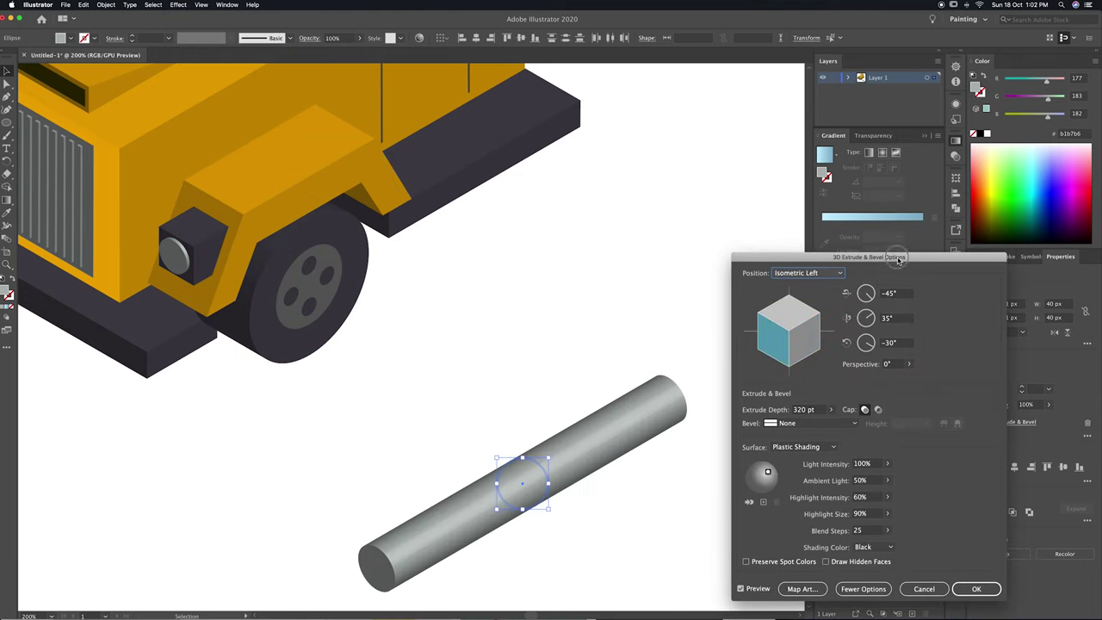
{"action": "left_click", "coordinate": [818, 410]}
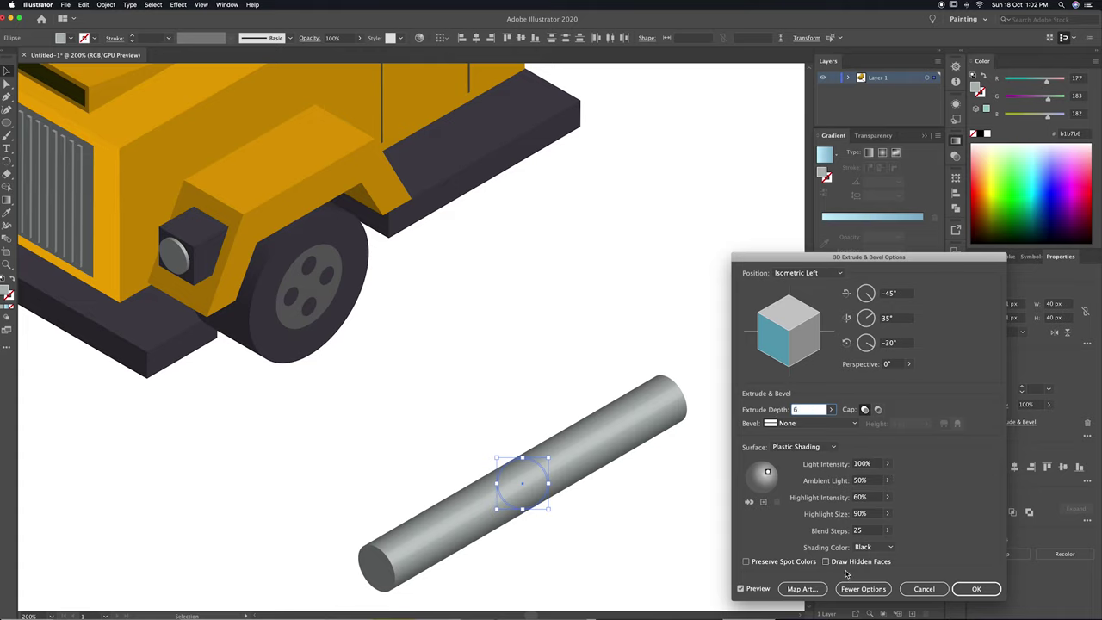
{"action": "left_click", "coordinate": [761, 592]}
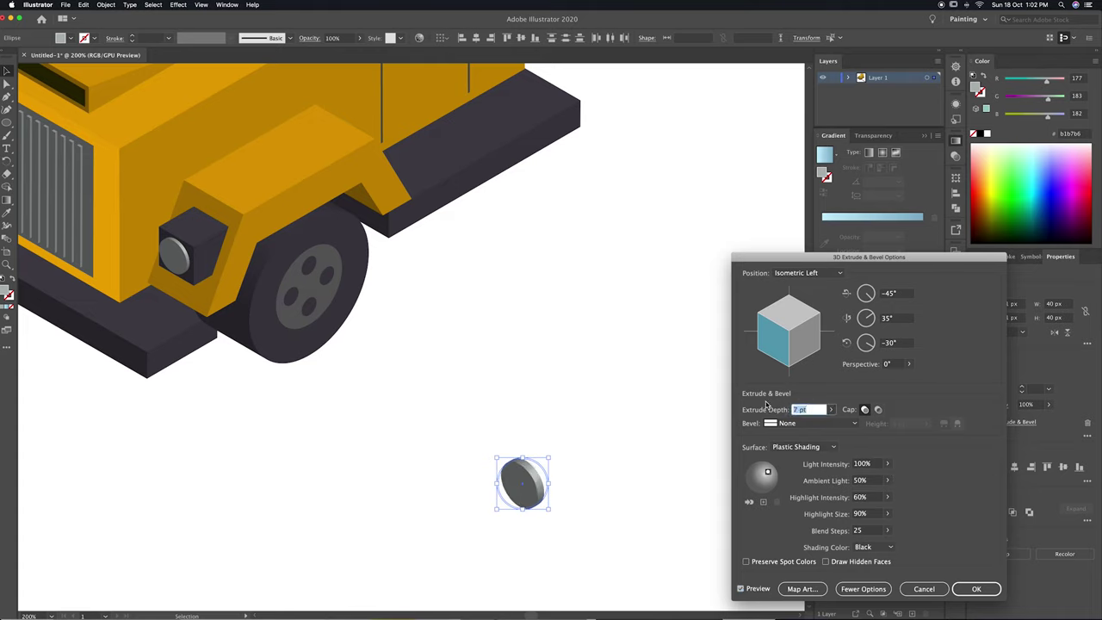
{"action": "key", "text": "shift+Up"}
{"action": "key", "text": "shift+Up"}
{"action": "type", "text": "60"}
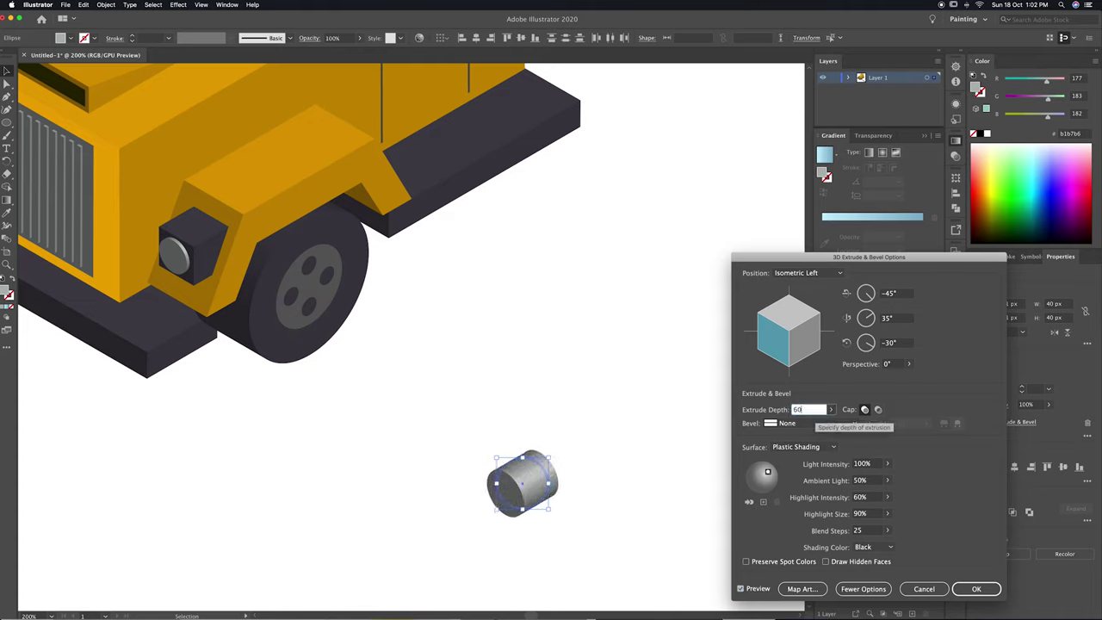
{"action": "left_click", "coordinate": [752, 592]}
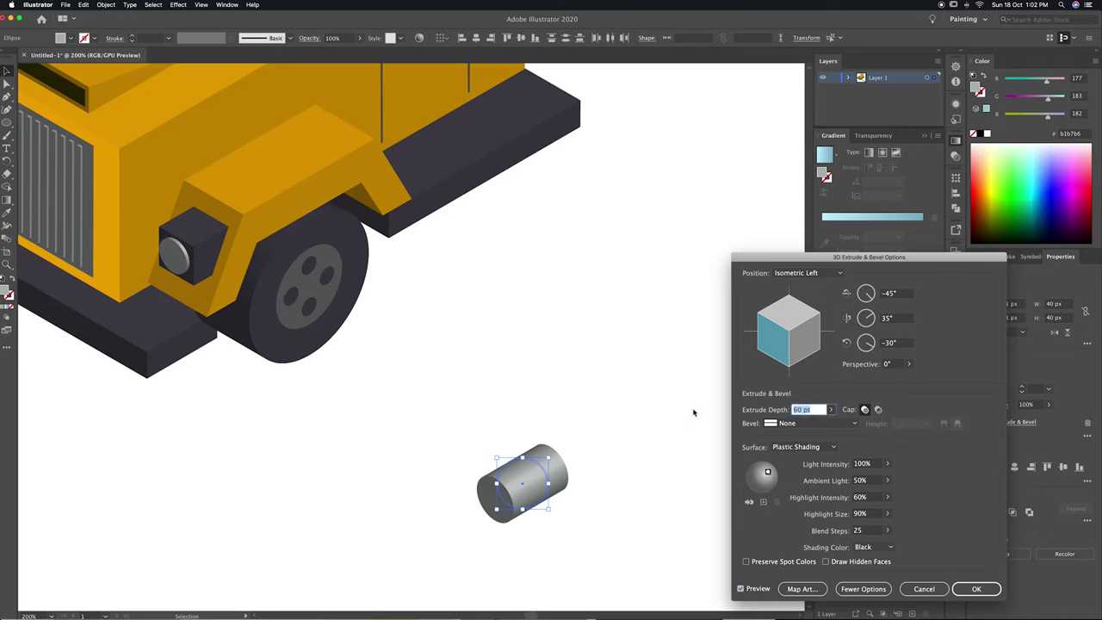
{"action": "left_click", "coordinate": [962, 588]}
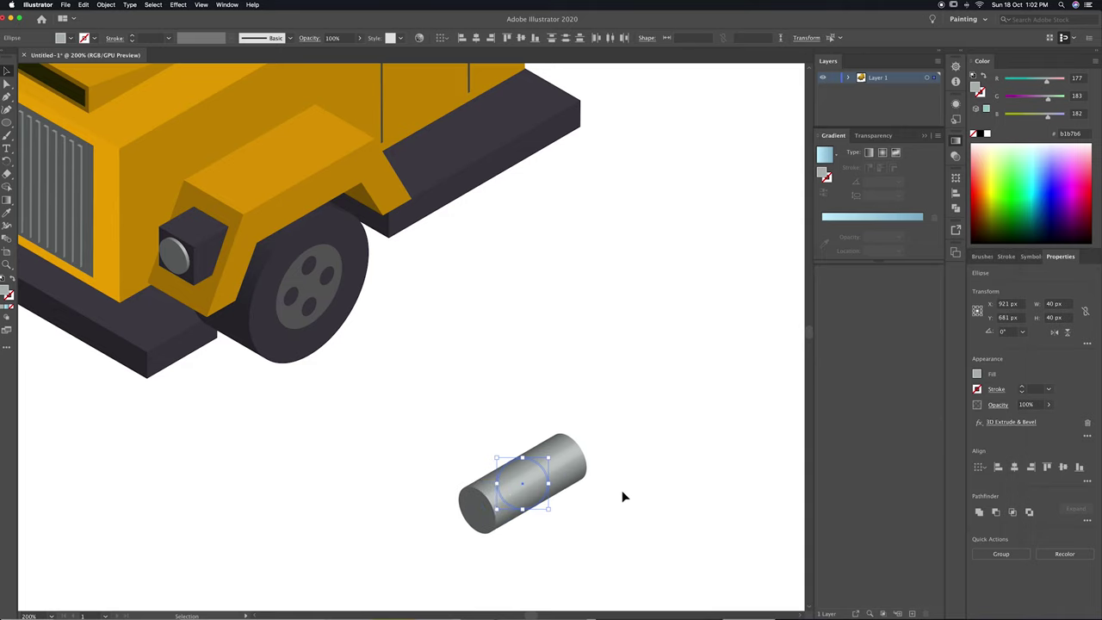
{"action": "left_click_drag", "start_coordinate": [525, 441], "coordinate": [558, 489]}
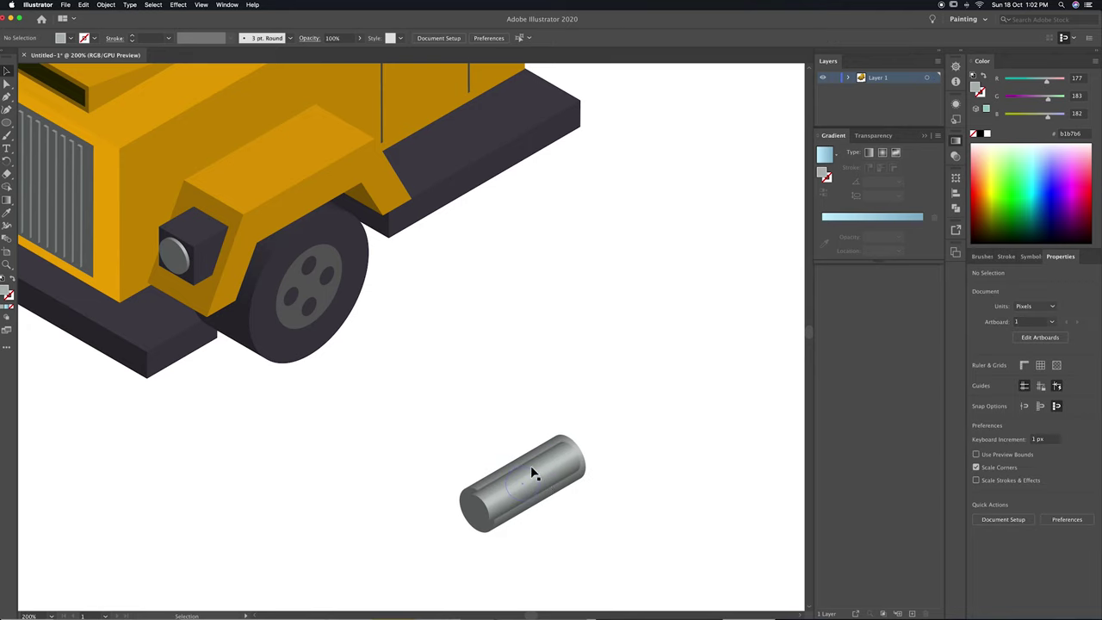
Give the small circle a shallow 0 pt Isometric Left 3D extrusion.
{"action": "left_click", "coordinate": [529, 475]}
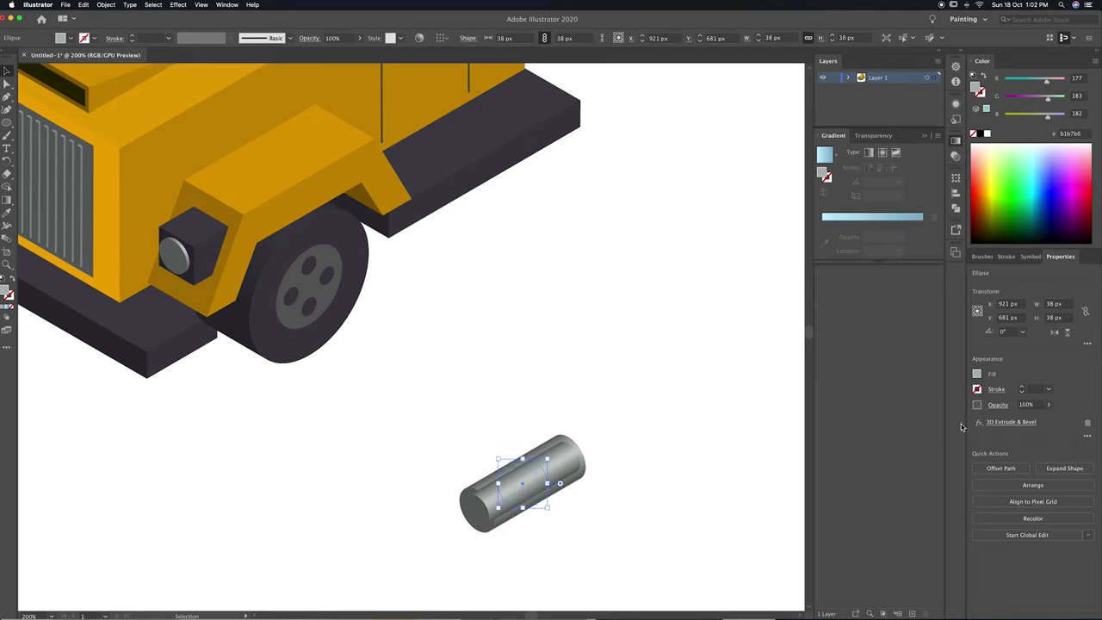
{"action": "left_click", "coordinate": [1011, 422]}
{"action": "left_click", "coordinate": [812, 411]}
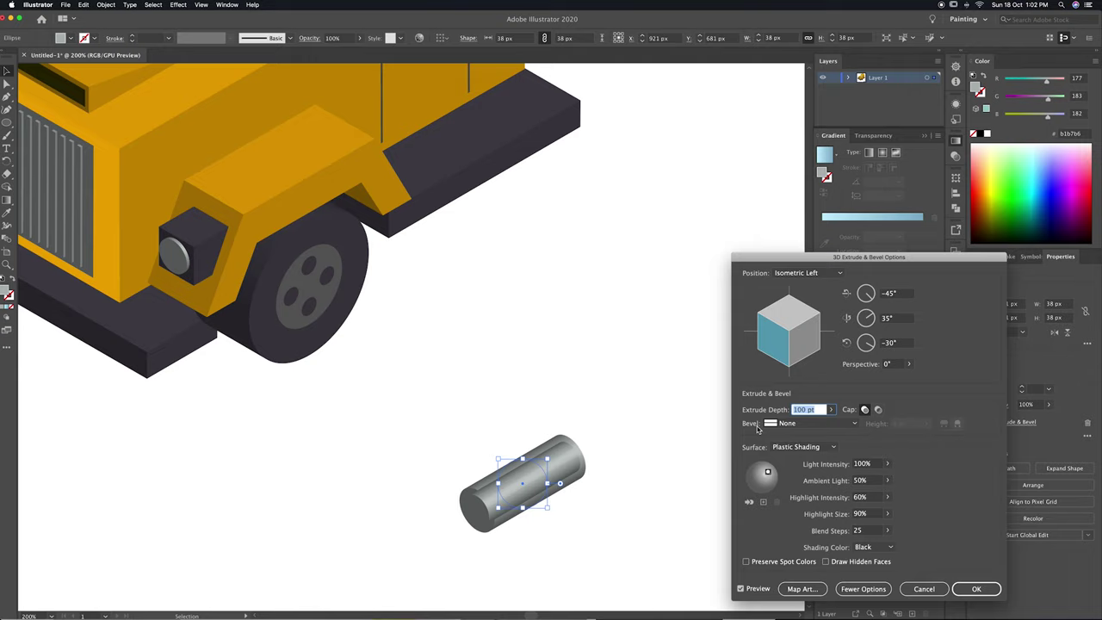
{"action": "left_click", "coordinate": [975, 592]}
{"action": "scroll", "coordinate": [586, 478], "scroll_direction": "up", "scroll_amount": 4}
Shrink the extruded disc to about 28 px and recheck its 3D settings.
{"action": "left_click_drag", "start_coordinate": [524, 355], "coordinate": [512, 368]}
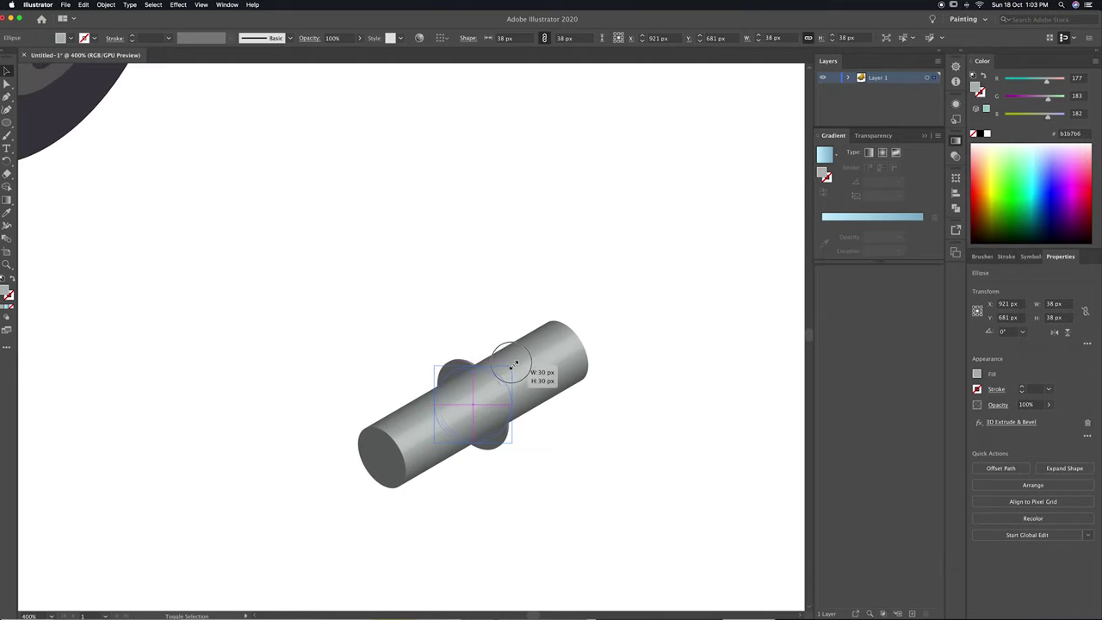
{"action": "left_click", "coordinate": [589, 463]}
{"action": "key", "text": "super+equal"}
{"action": "key", "text": "a"}
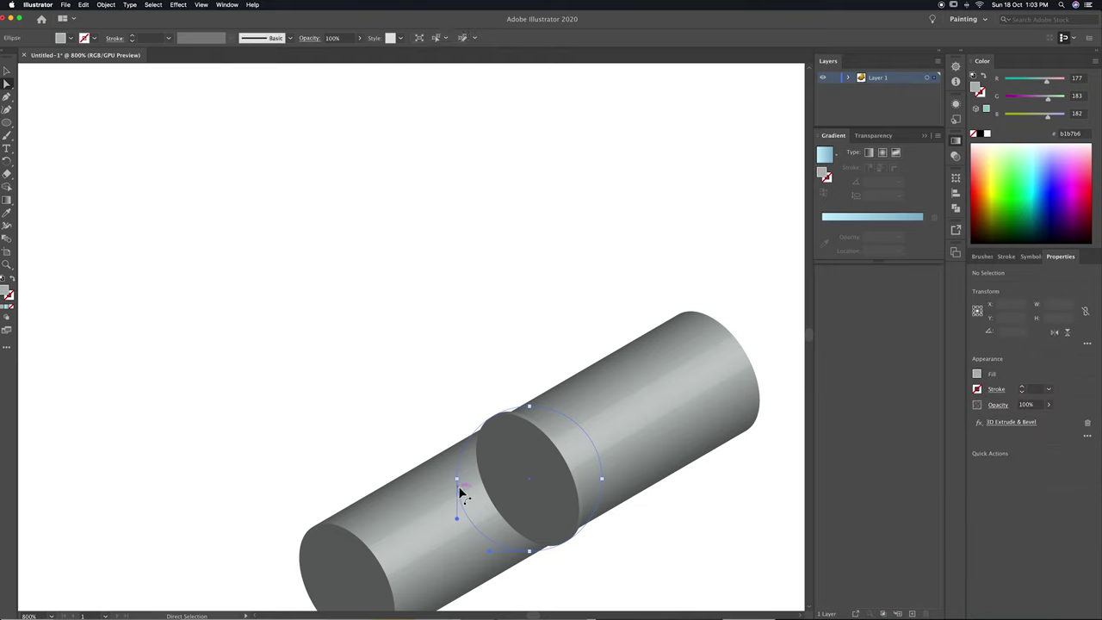
{"action": "left_click", "coordinate": [461, 494]}
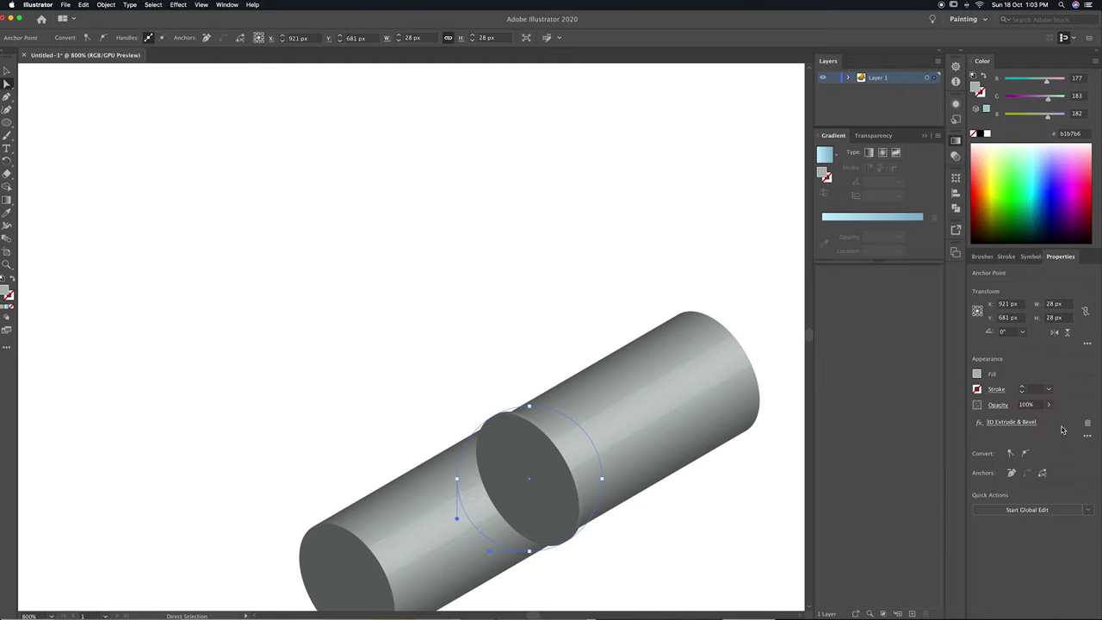
{"action": "left_click", "coordinate": [1011, 422]}
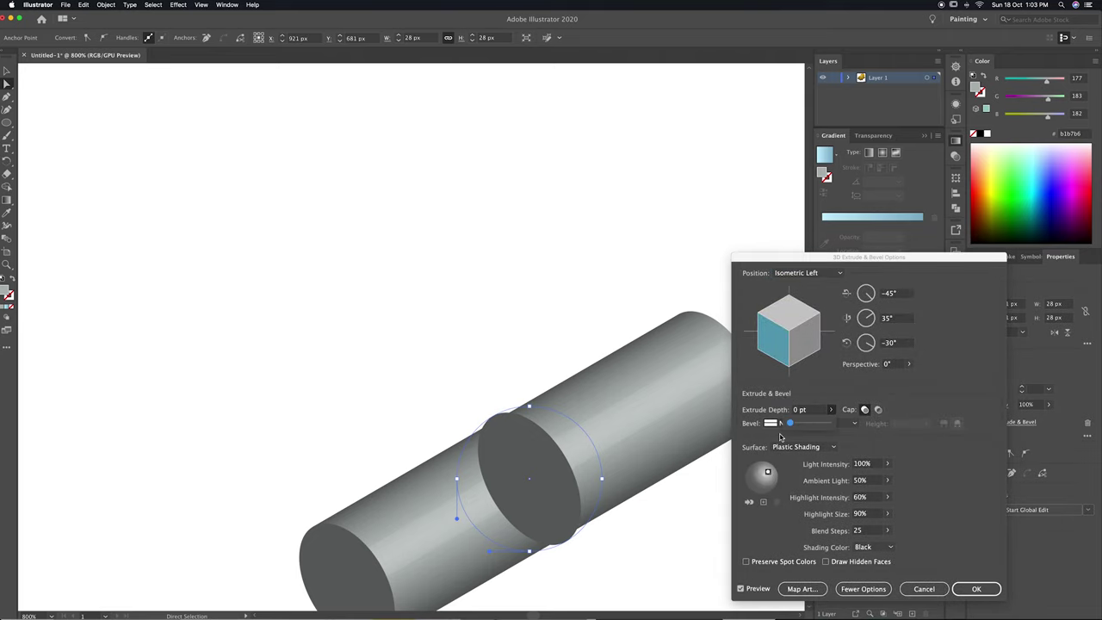
{"action": "left_click", "coordinate": [975, 591]}
Fine-tune the disc's size so it settles at 26 px midway along the cylinder.
{"action": "key", "text": "v"}
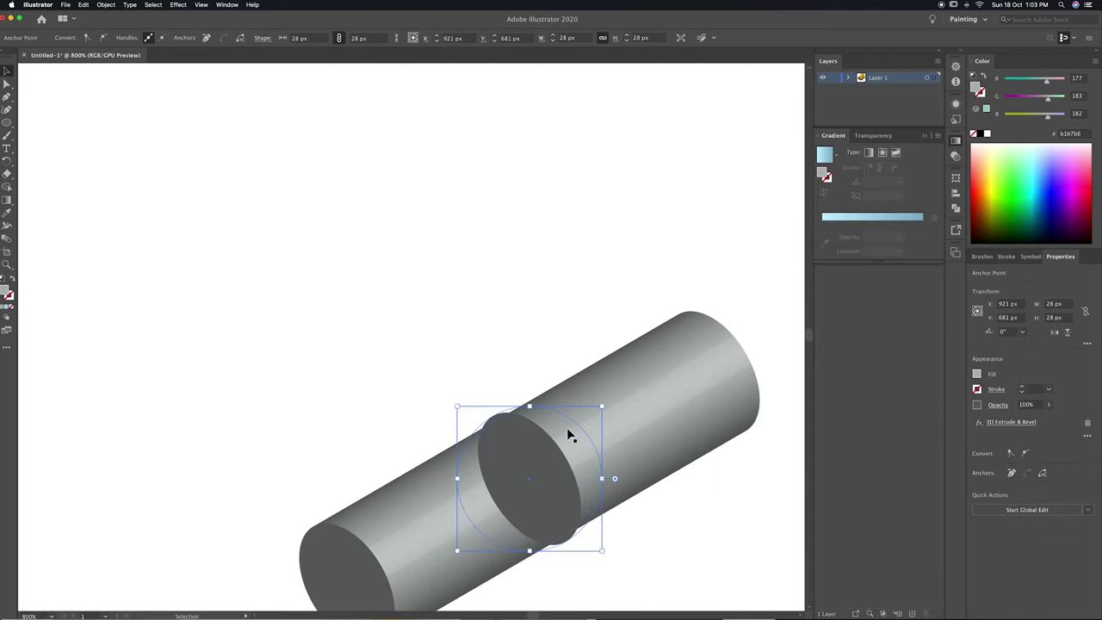
{"action": "left_click", "coordinate": [510, 448]}
{"action": "left_click_drag", "start_coordinate": [602, 405], "coordinate": [598, 410]}
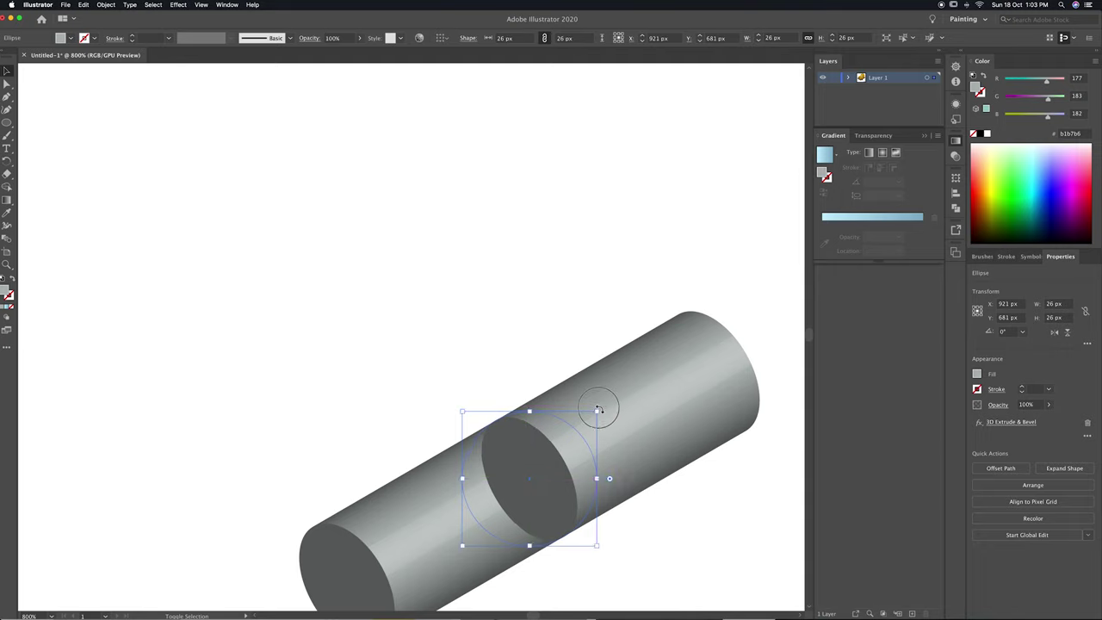
{"action": "left_click_drag", "start_coordinate": [600, 410], "coordinate": [604, 407]}
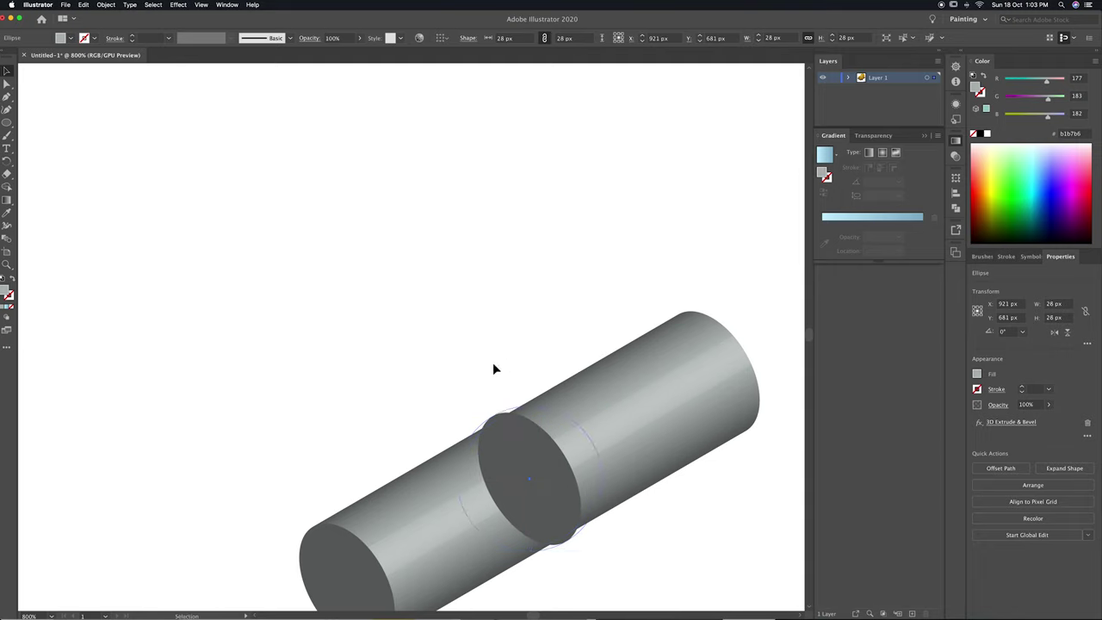
{"action": "scroll", "coordinate": [494, 363], "scroll_direction": "down", "scroll_amount": 5}
{"action": "key", "text": "ctrl+z"}
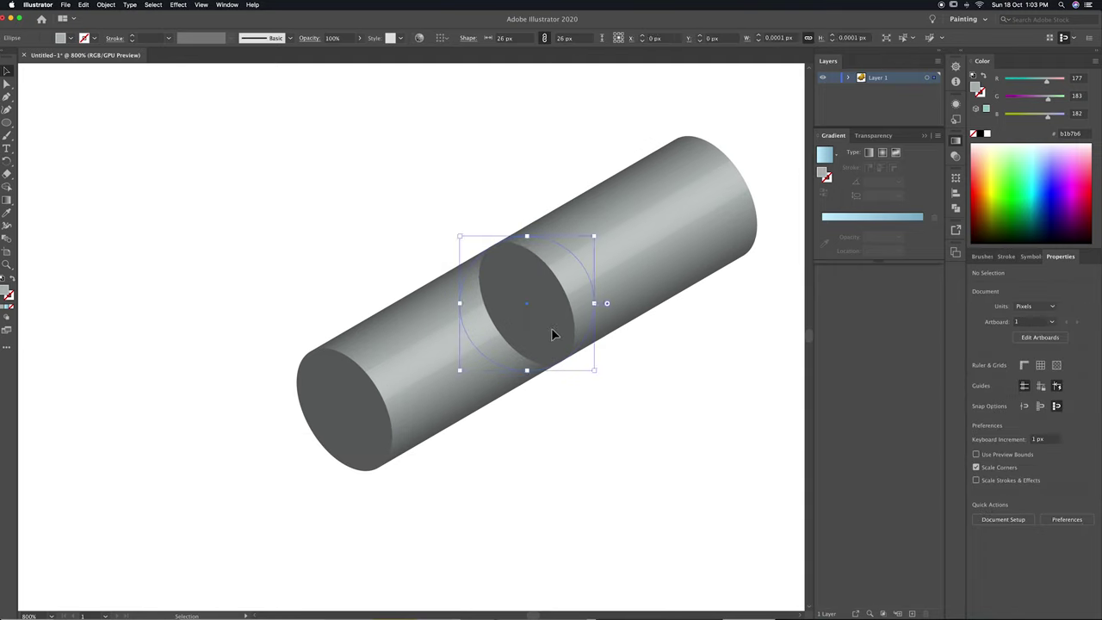
Expand the disc's 3D appearance, duplicate it, and delete the copy's front face to leave a rim.
{"action": "left_click", "coordinate": [106, 5]}
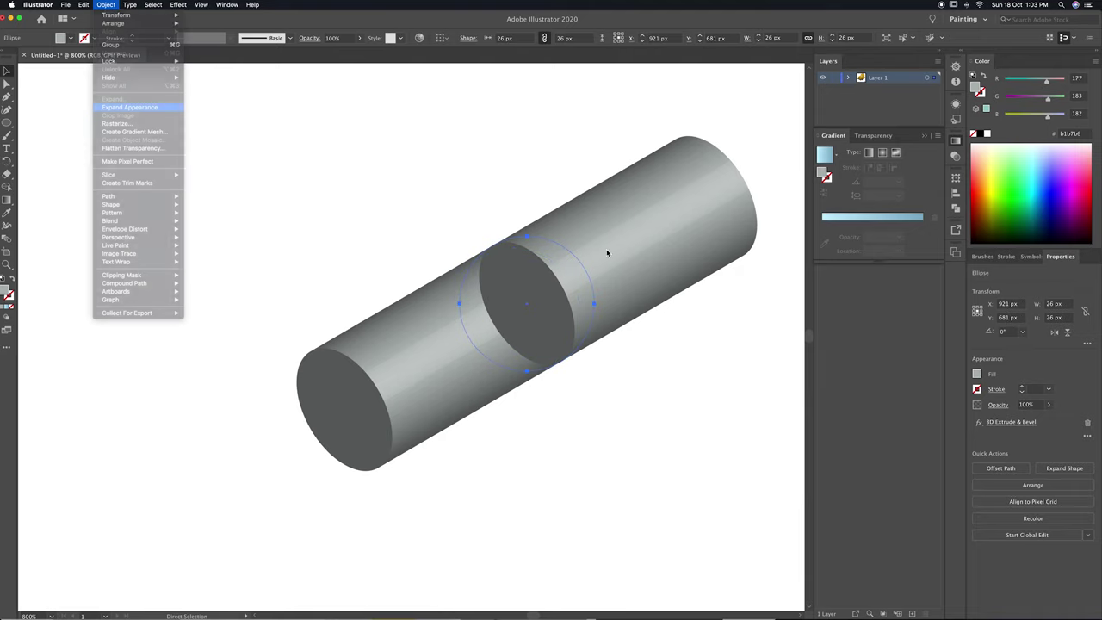
{"action": "left_click", "coordinate": [129, 109]}
{"action": "left_click_drag", "start_coordinate": [561, 302], "coordinate": [551, 313]}
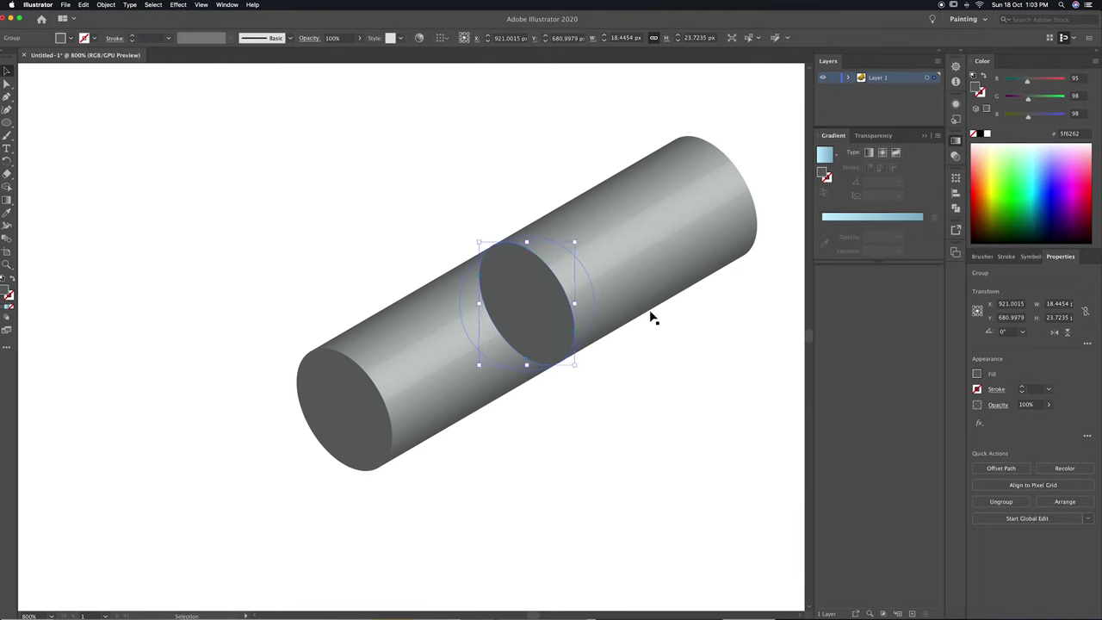
{"action": "key", "text": "ctrl+equal"}
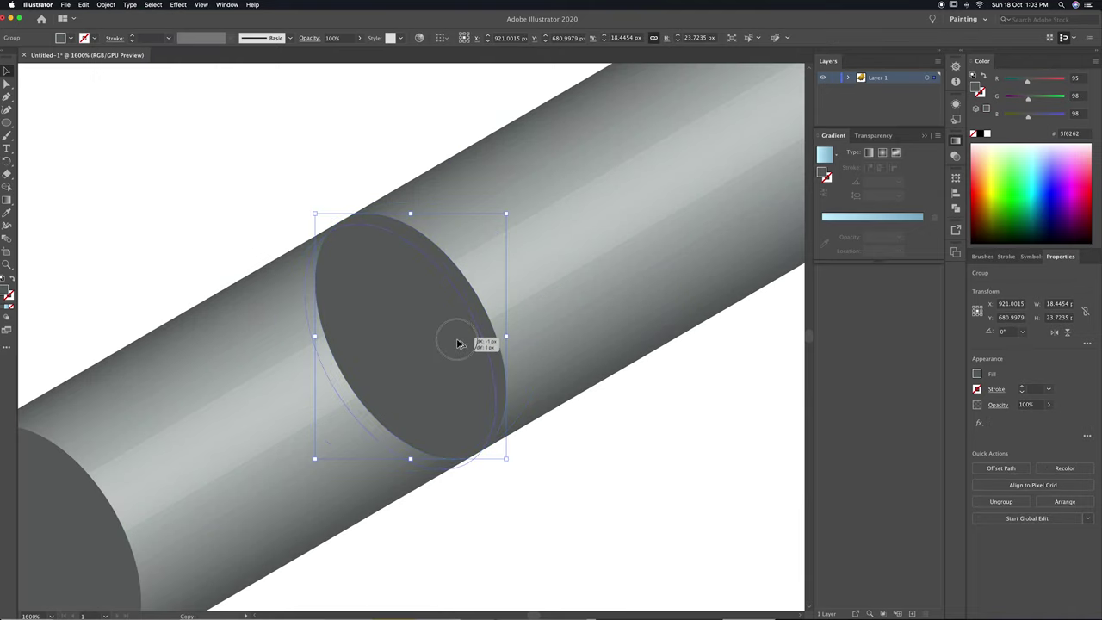
{"action": "left_click_drag", "start_coordinate": [458, 343], "coordinate": [462, 346]}
{"action": "left_click", "coordinate": [496, 351]}
{"action": "key", "text": "Delete"}
{"action": "left_click", "coordinate": [504, 348]}
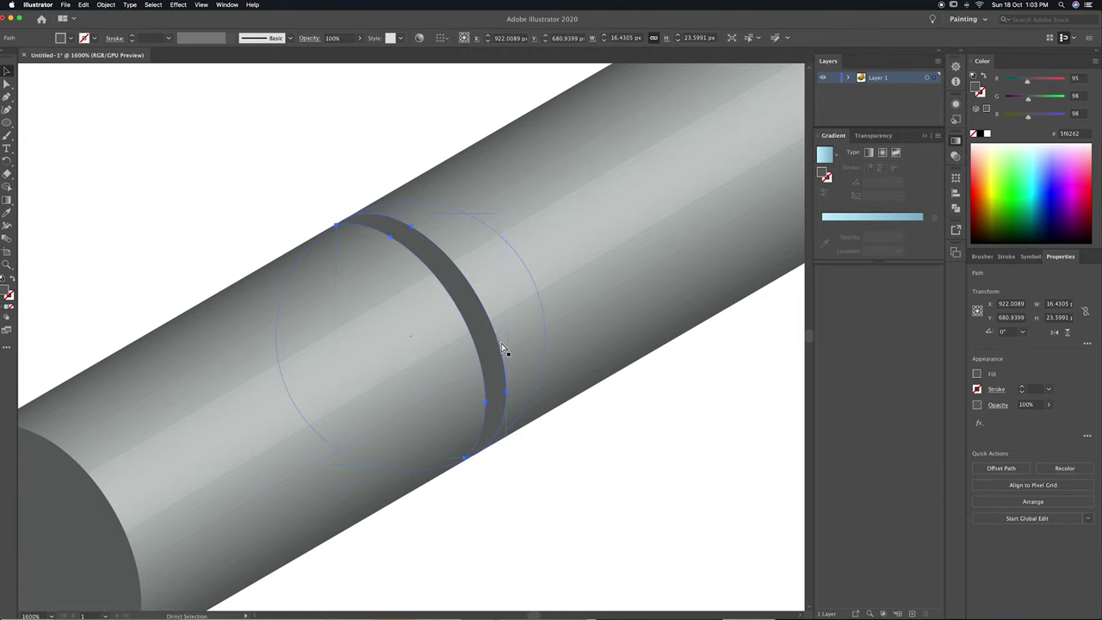
{"action": "key", "text": "ctrl+minus"}
{"action": "key", "text": "ctrl+minus"}
{"action": "key", "text": "ctrl+minus"}
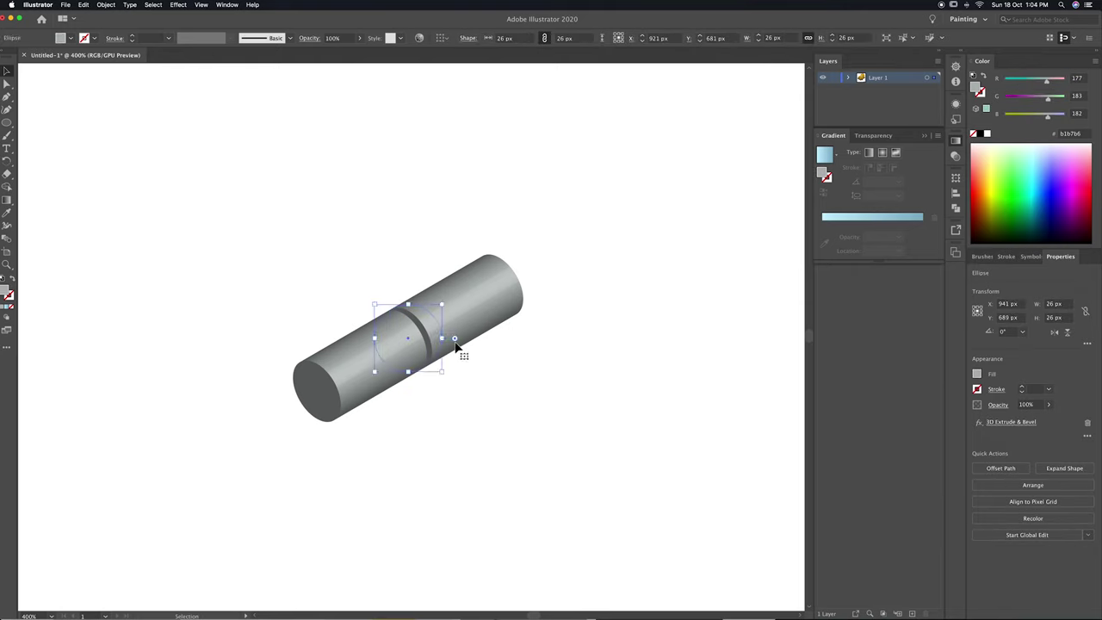
{"action": "key", "text": "ctrl+shift+a"}
Position the groove rim at the cylinder's front end, fine-tuning its placement.
{"action": "left_click_drag", "start_coordinate": [359, 384], "coordinate": [351, 380]}
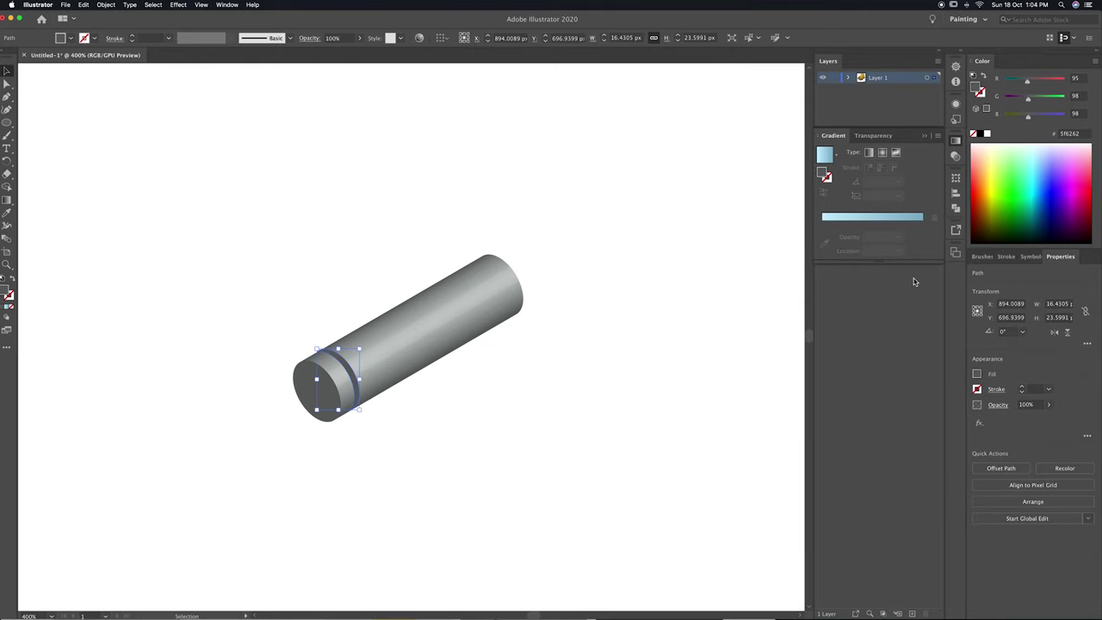
{"action": "key", "text": "ctrl+plus"}
{"action": "key", "text": "ctrl+plus"}
{"action": "key", "text": "ctrl+plus"}
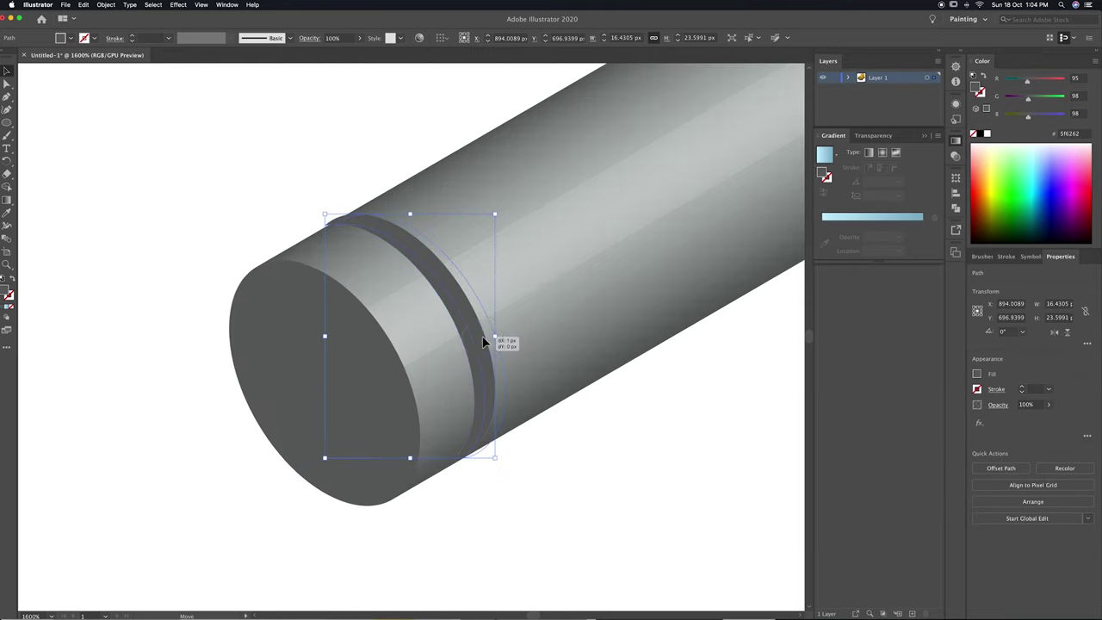
{"action": "left_click_drag", "start_coordinate": [483, 342], "coordinate": [482, 334]}
{"action": "key", "text": "ctrl+plus"}
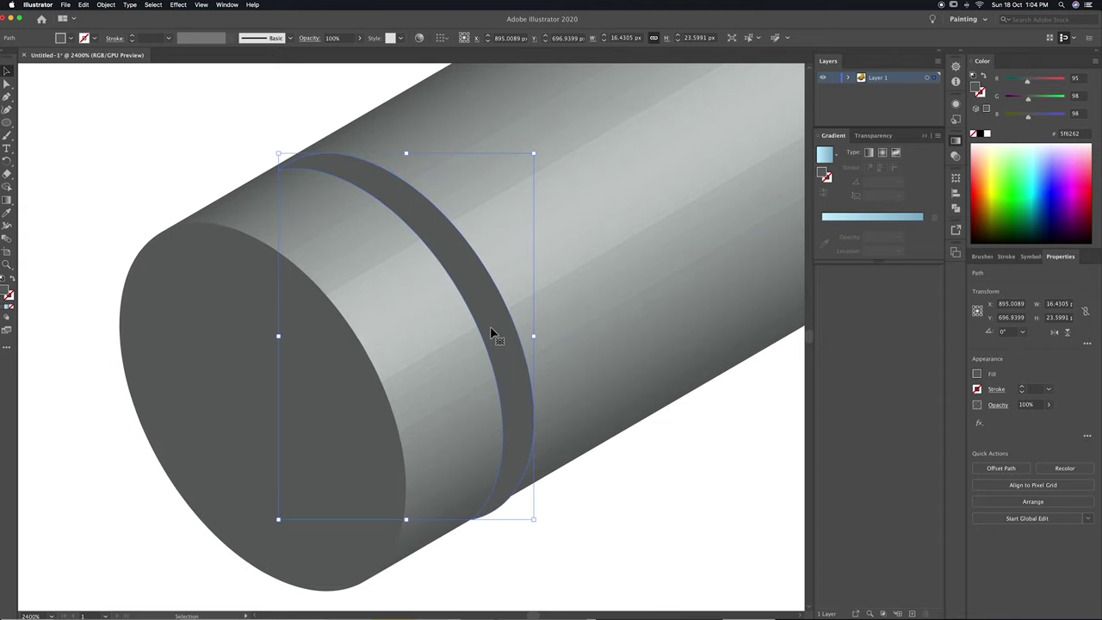
{"action": "left_click", "coordinate": [201, 4]}
{"action": "left_click", "coordinate": [242, 340]}
{"action": "left_click_drag", "start_coordinate": [454, 256], "coordinate": [496, 234]}
{"action": "key", "text": "ctrl+minus"}
{"action": "key", "text": "ctrl+minus"}
{"action": "key", "text": "ctrl+minus"}
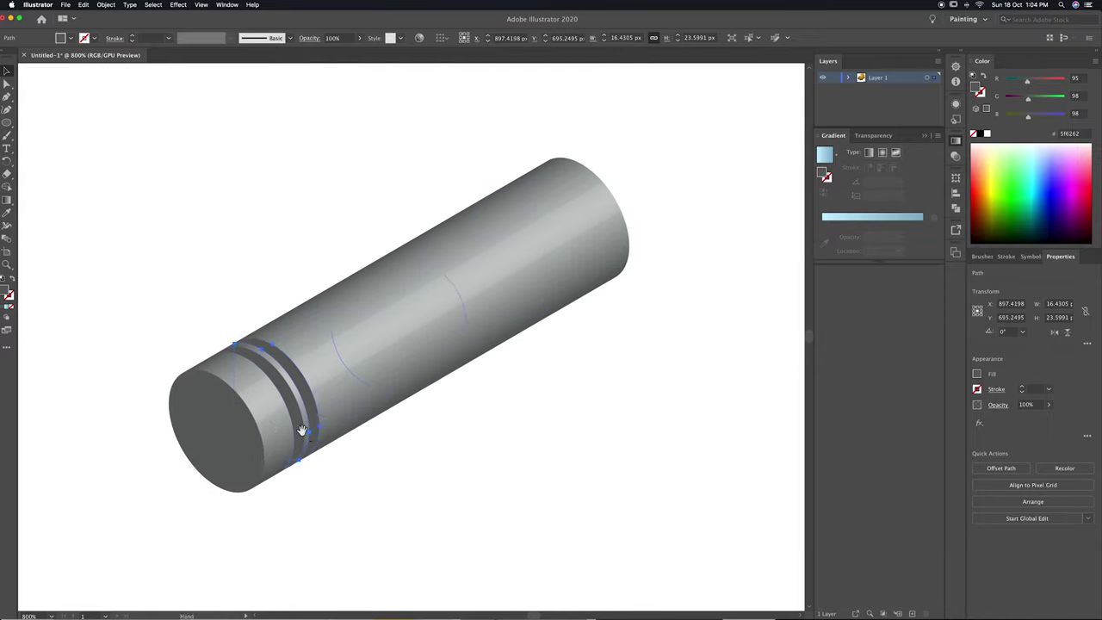
Option-drag a copy of the left-end groove pair to the cylinder's right end.
{"action": "left_click", "coordinate": [297, 415], "text": "shift"}
{"action": "left_click", "coordinate": [341, 423]}
{"action": "left_click", "coordinate": [303, 405]}
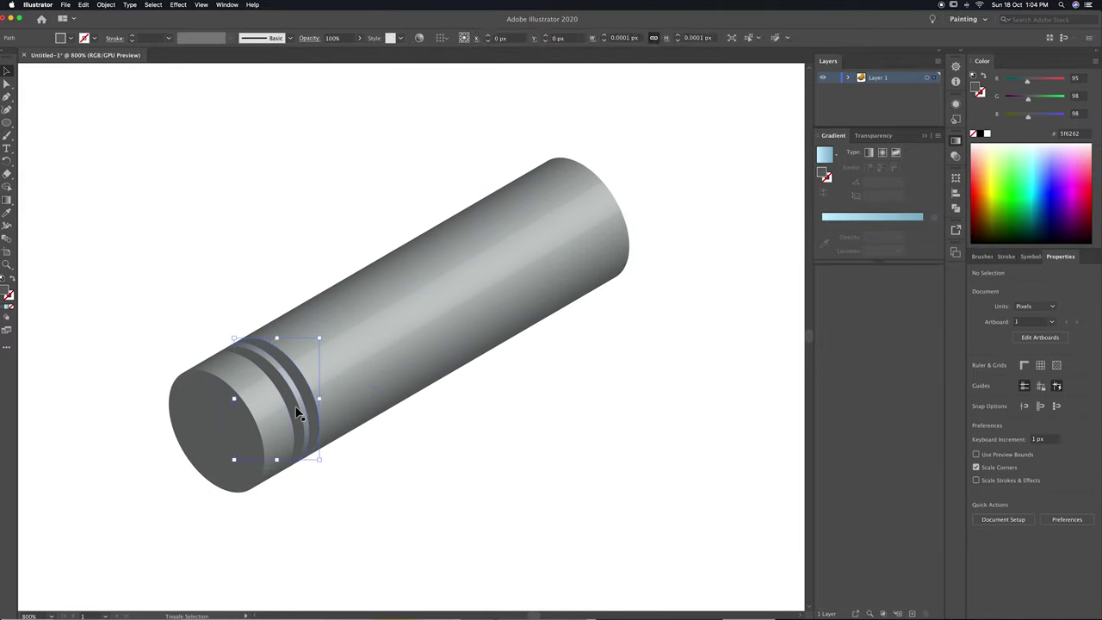
{"action": "left_click_drag", "start_coordinate": [307, 403], "coordinate": [582, 245]}
{"action": "left_click", "coordinate": [689, 339]}
{"action": "key", "text": "ctrl+minus"}
{"action": "key", "text": "ctrl+minus"}
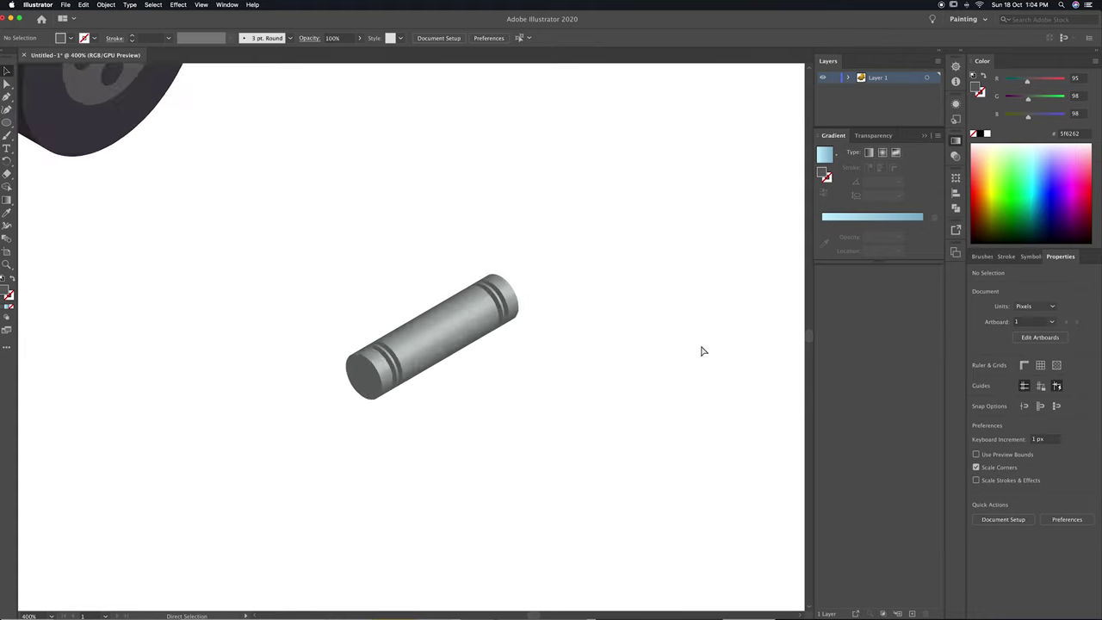
Shorten the cylinder by setting its base ellipse's Extrude Depth to 90 pt.
{"action": "scroll", "coordinate": [640, 339], "scroll_direction": "down", "scroll_amount": 2}
{"action": "left_click", "coordinate": [482, 366]}
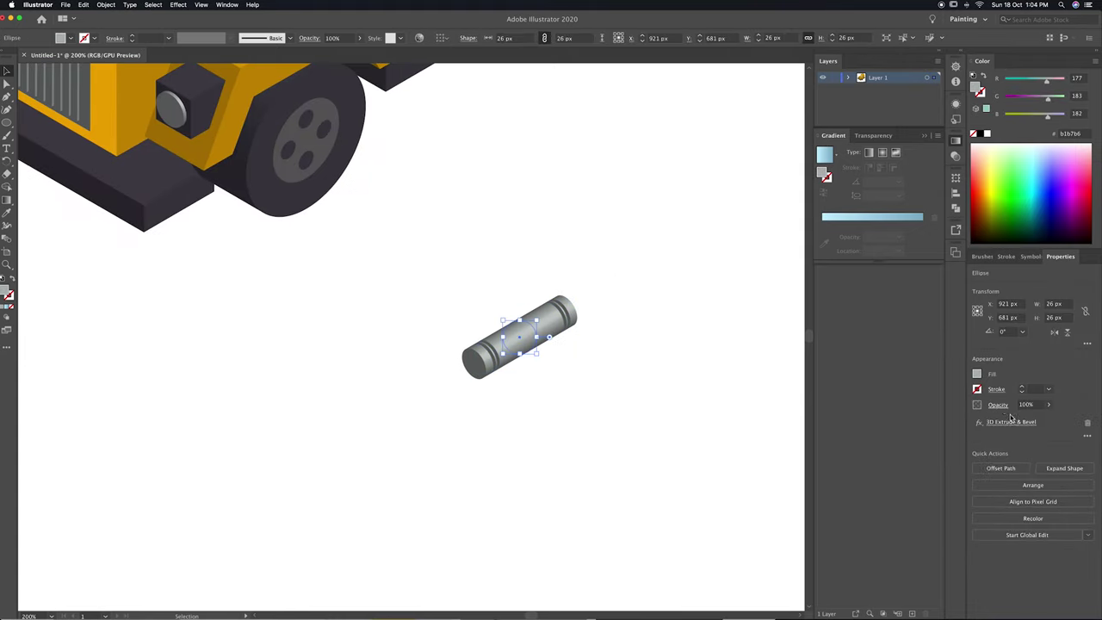
{"action": "left_click", "coordinate": [1003, 422]}
{"action": "left_click", "coordinate": [818, 410]}
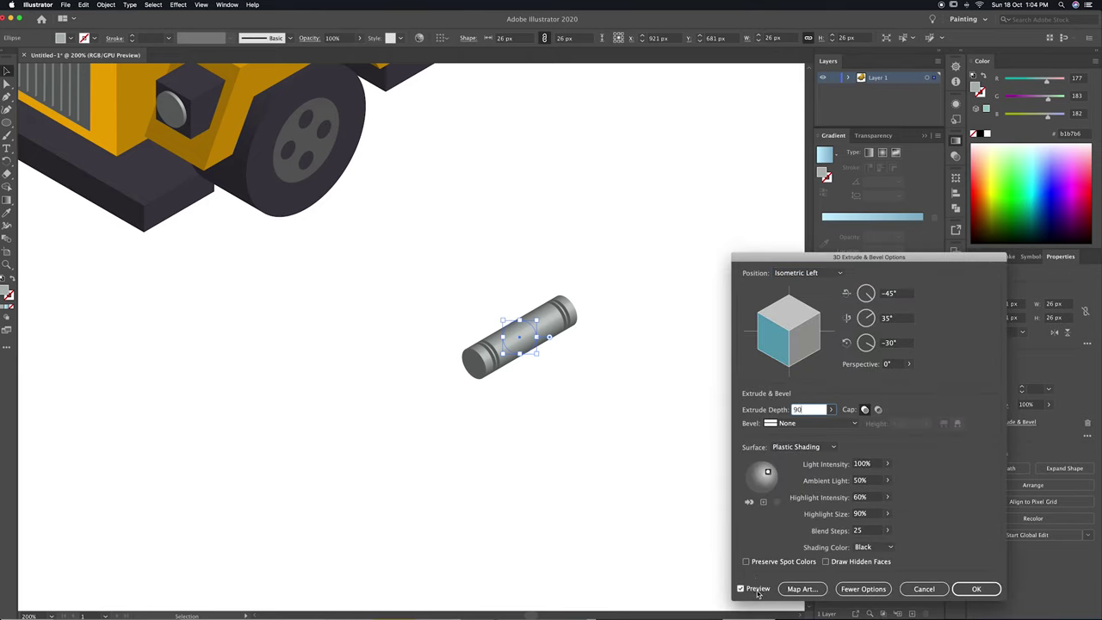
{"action": "key", "text": "Tab"}
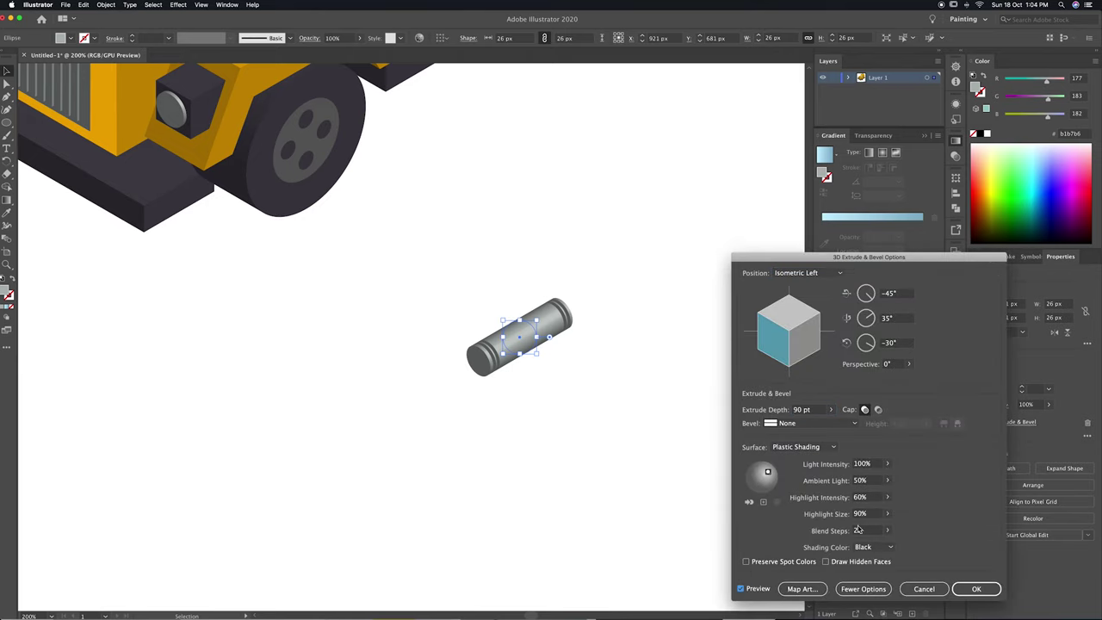
{"action": "left_click", "coordinate": [976, 588]}
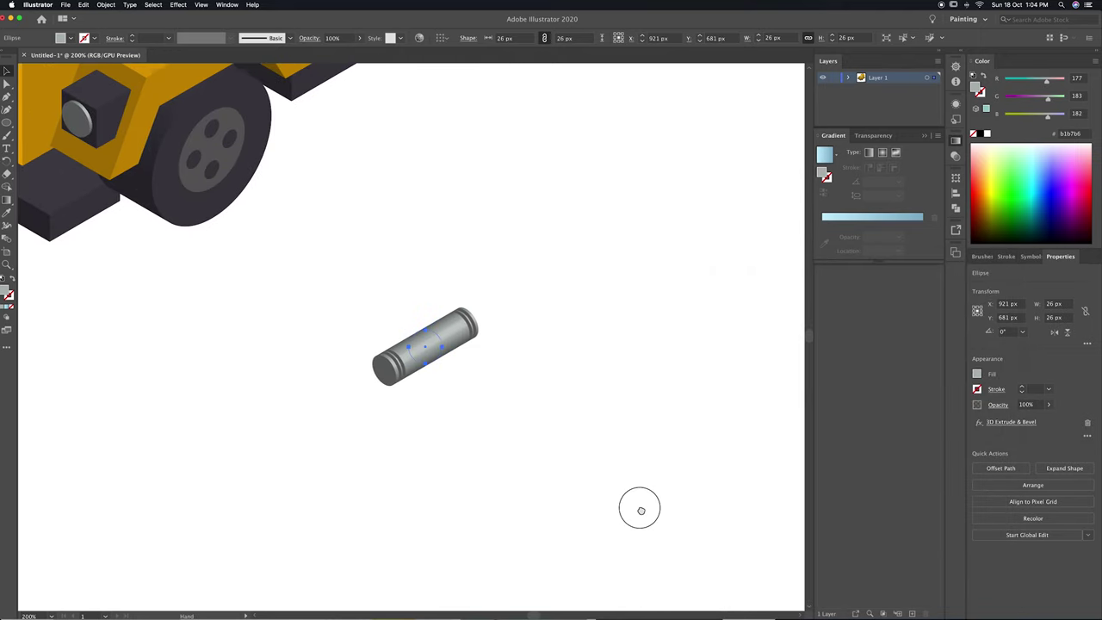
Inspect the shortened cylinder and its right-end grooves up close.
{"action": "key", "text": "v"}
{"action": "left_click", "coordinate": [512, 487]}
{"action": "key", "text": "super+equal"}
{"action": "key", "text": "super+equal"}
{"action": "key", "text": "super+equal"}
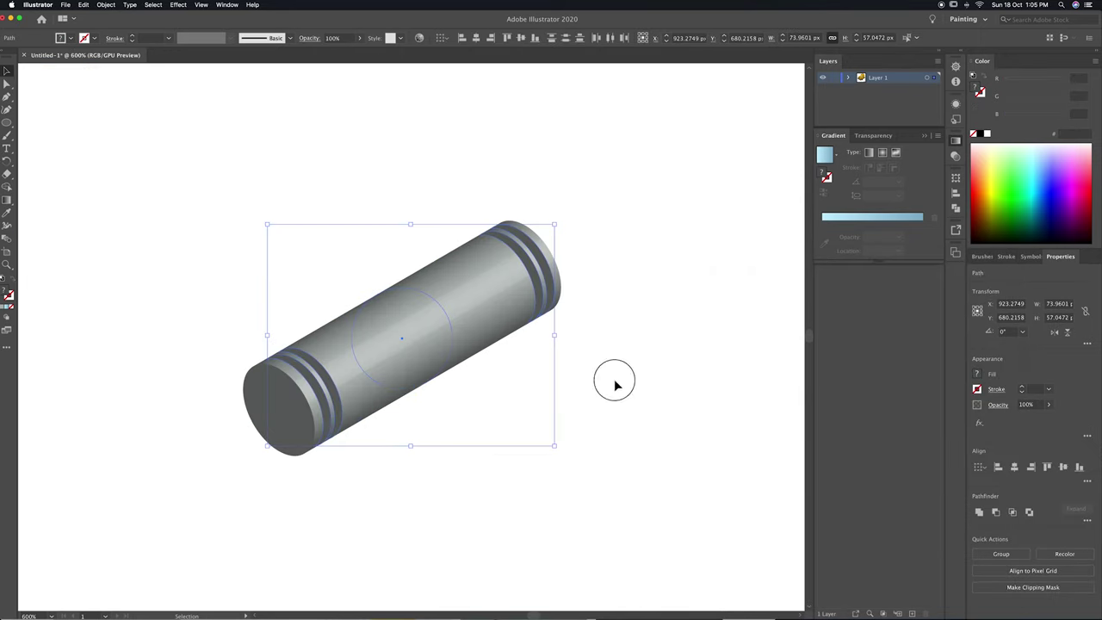
{"action": "left_click", "coordinate": [538, 250]}
{"action": "left_click", "coordinate": [620, 292]}
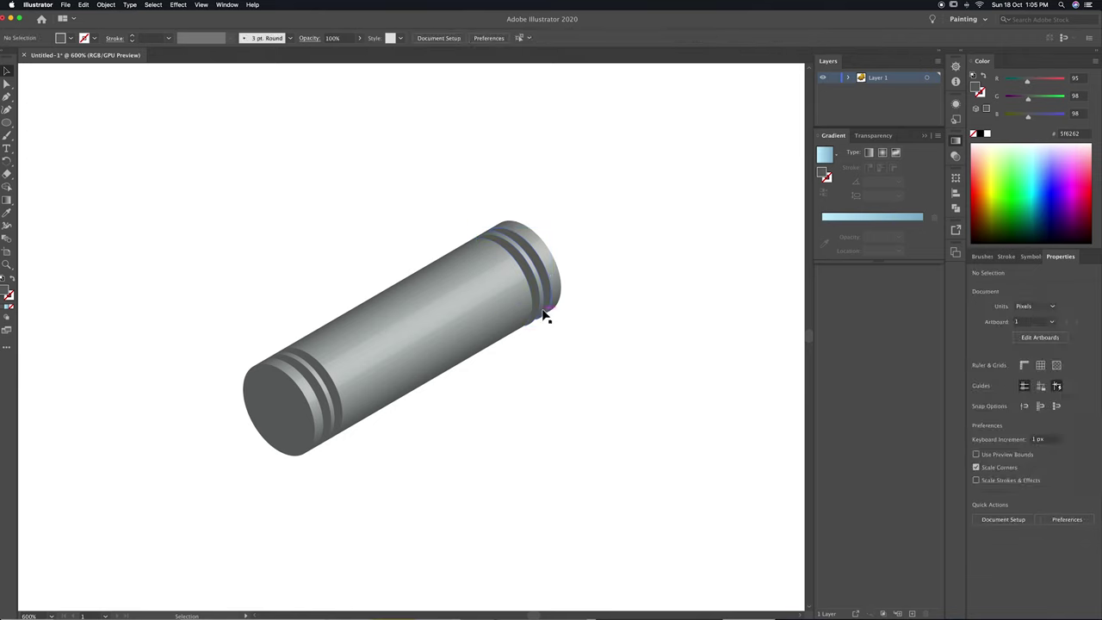
{"action": "key", "text": "super+equal"}
{"action": "key", "text": "super+equal"}
{"action": "key", "text": "super+equal"}
{"action": "left_click", "coordinate": [442, 387]}
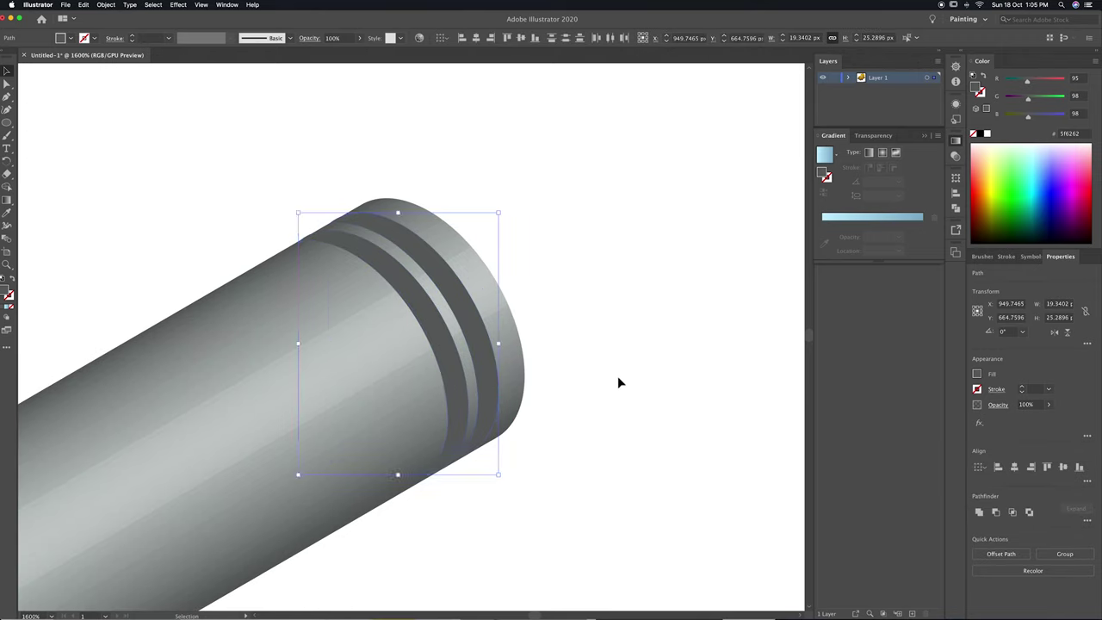
{"action": "left_click", "coordinate": [617, 382]}
{"action": "key", "text": "super+minus"}
{"action": "key", "text": "super+minus"}
{"action": "key", "text": "super+minus"}
{"action": "key", "text": "super+minus"}
{"action": "key", "text": "super+minus"}
{"action": "key", "text": "super+minus"}
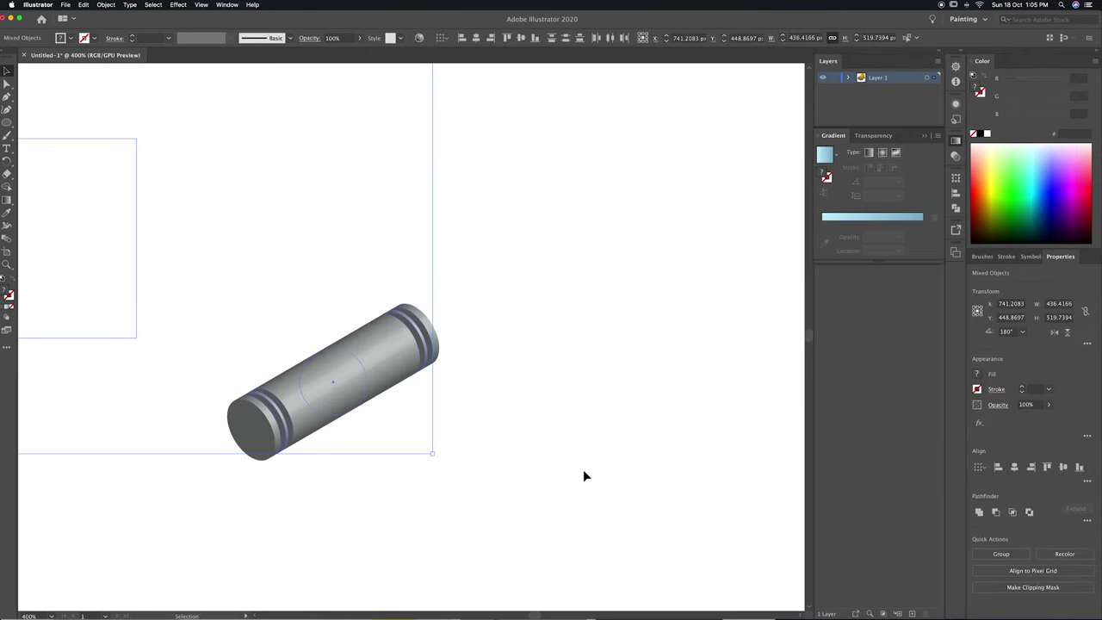
Move the grooved cylinder onto the truck's dark chassis below the cab door.
{"action": "scroll", "coordinate": [586, 472], "scroll_direction": "up", "scroll_amount": 5}
{"action": "scroll", "coordinate": [691, 537], "scroll_direction": "down", "scroll_amount": 3}
{"action": "mouse_move", "coordinate": [522, 443]}
{"action": "left_mouse_down"}
{"action": "mouse_move", "coordinate": [689, 488]}
{"action": "mouse_move", "coordinate": [454, 125]}
{"action": "left_mouse_up"}
{"action": "scroll", "coordinate": [482, 344], "scroll_direction": "up", "scroll_amount": 5}
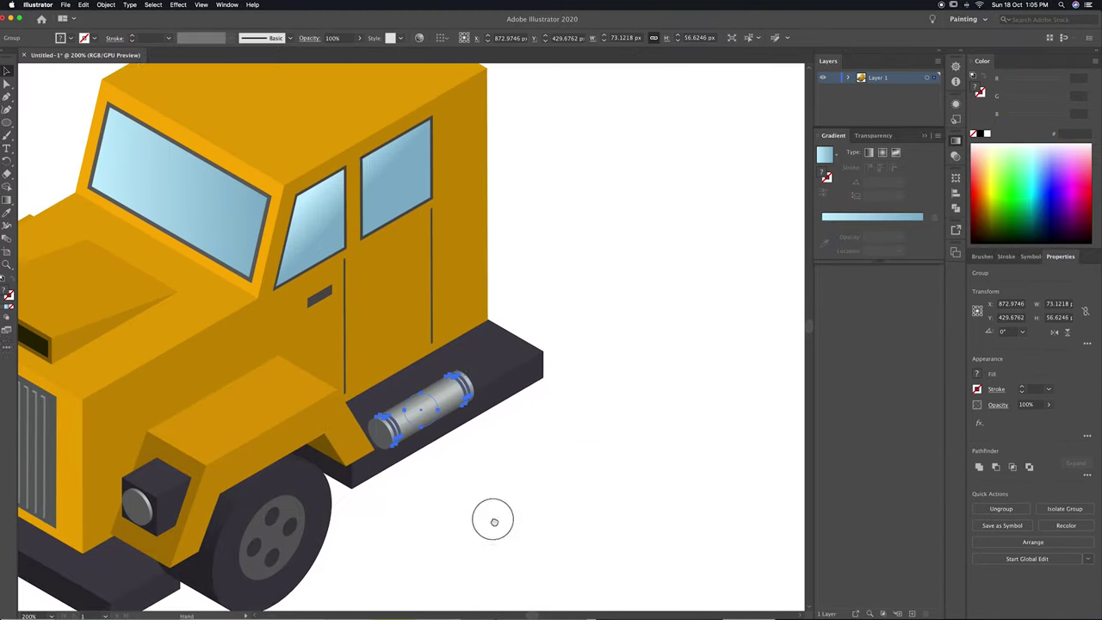
{"action": "left_click_drag", "start_coordinate": [410, 392], "coordinate": [449, 367]}
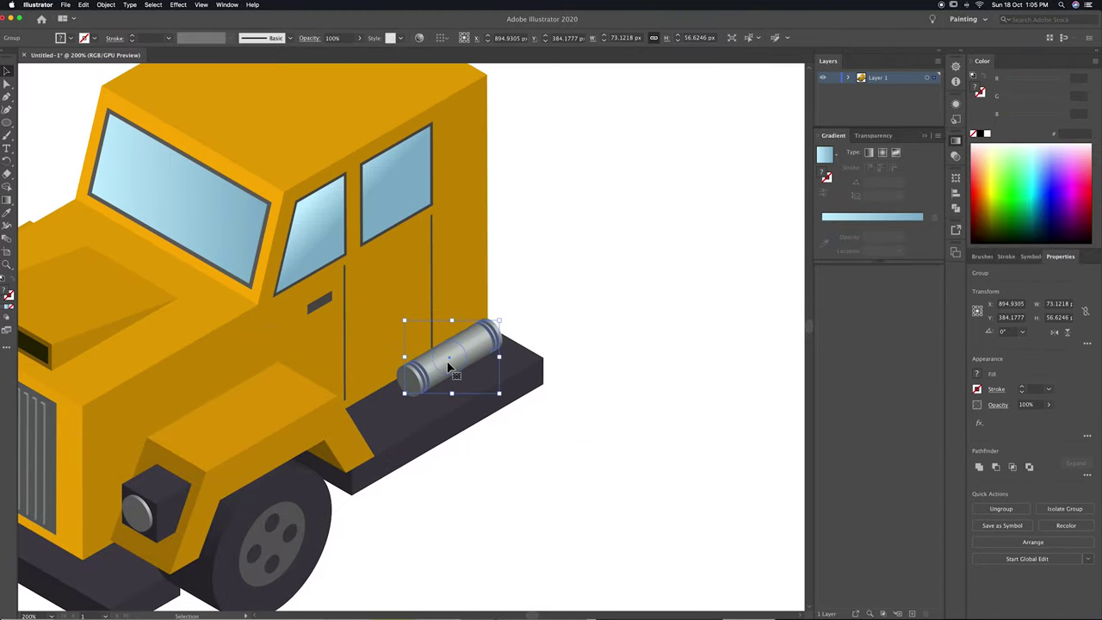
Pen-draw a small triangle beside the chassis and round its corner into a curve.
{"action": "left_click", "coordinate": [629, 460]}
{"action": "scroll", "coordinate": [654, 473], "scroll_direction": "up", "scroll_amount": 5}
{"action": "key", "text": "p"}
{"action": "left_click", "coordinate": [712, 397]}
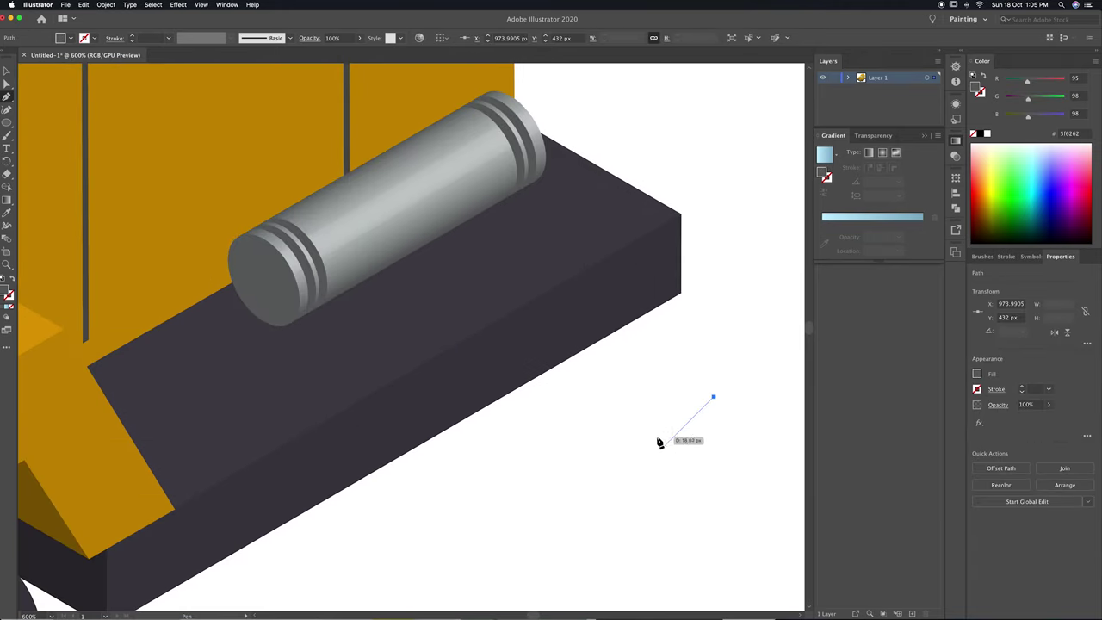
{"action": "left_click", "coordinate": [669, 397]}
{"action": "left_click", "coordinate": [670, 469]}
{"action": "key", "text": "a"}
{"action": "left_click", "coordinate": [669, 397]}
{"action": "left_click_drag", "start_coordinate": [674, 404], "coordinate": [706, 445]}
{"action": "key", "text": "v"}
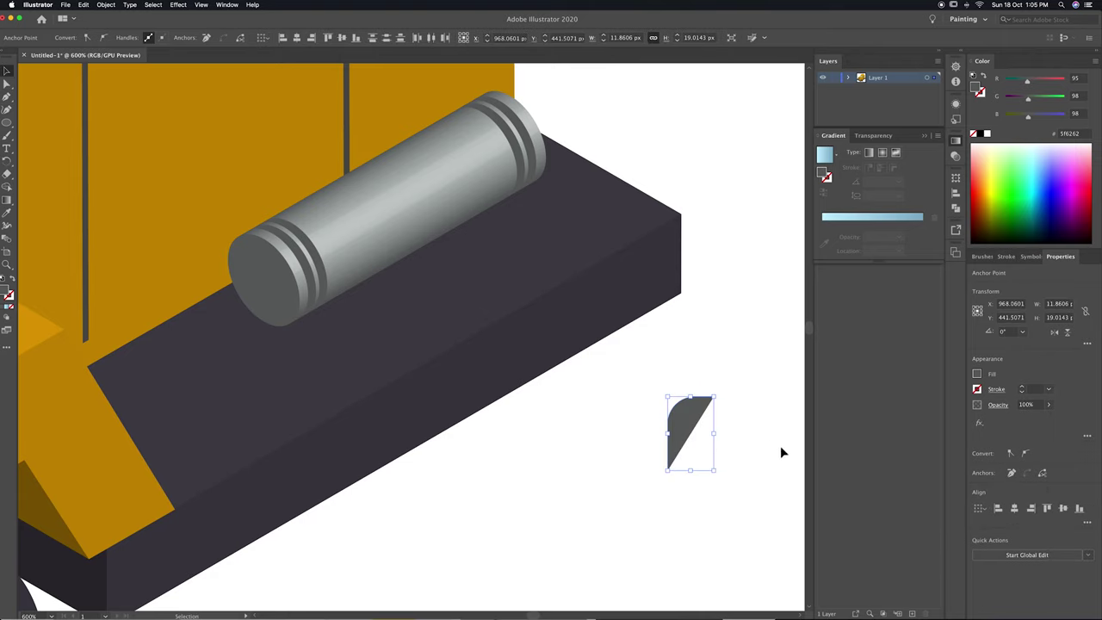
Turn the bent shape's fill into a 5 pt stroke.
{"action": "left_click", "coordinate": [178, 5]}
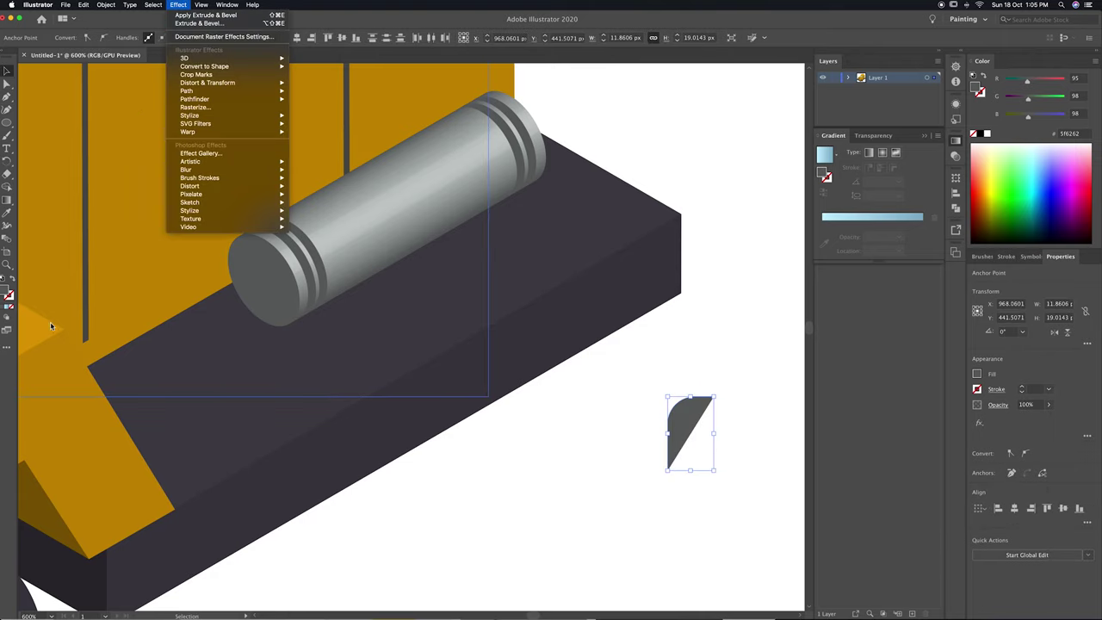
{"action": "left_click", "coordinate": [11, 283]}
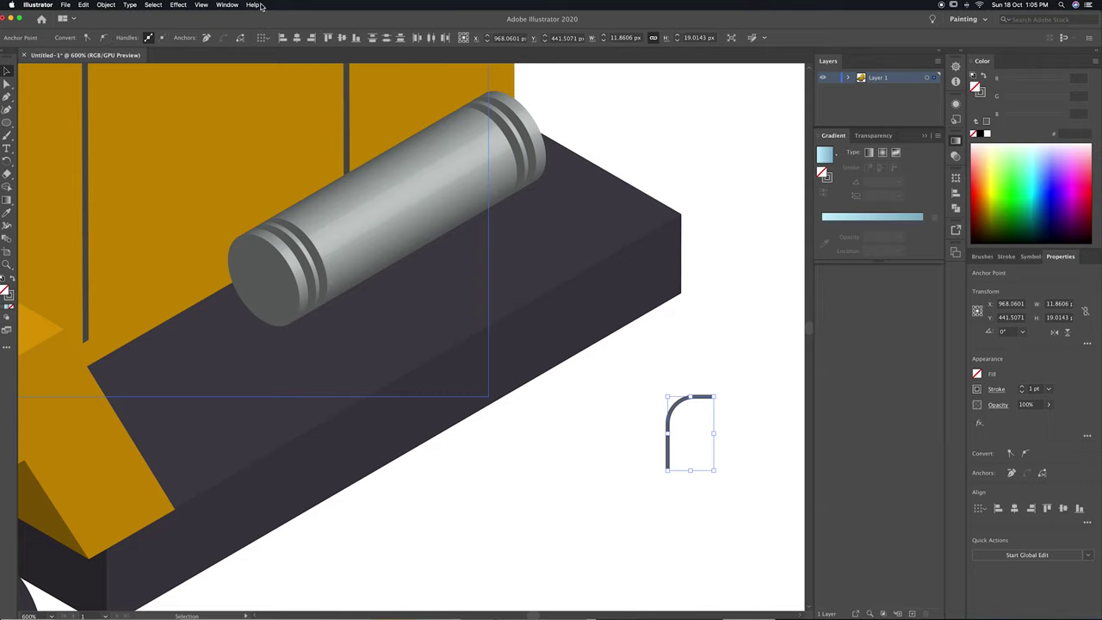
{"action": "left_click", "coordinate": [679, 404]}
{"action": "left_click", "coordinate": [1022, 387]}
{"action": "left_click", "coordinate": [1022, 386]}
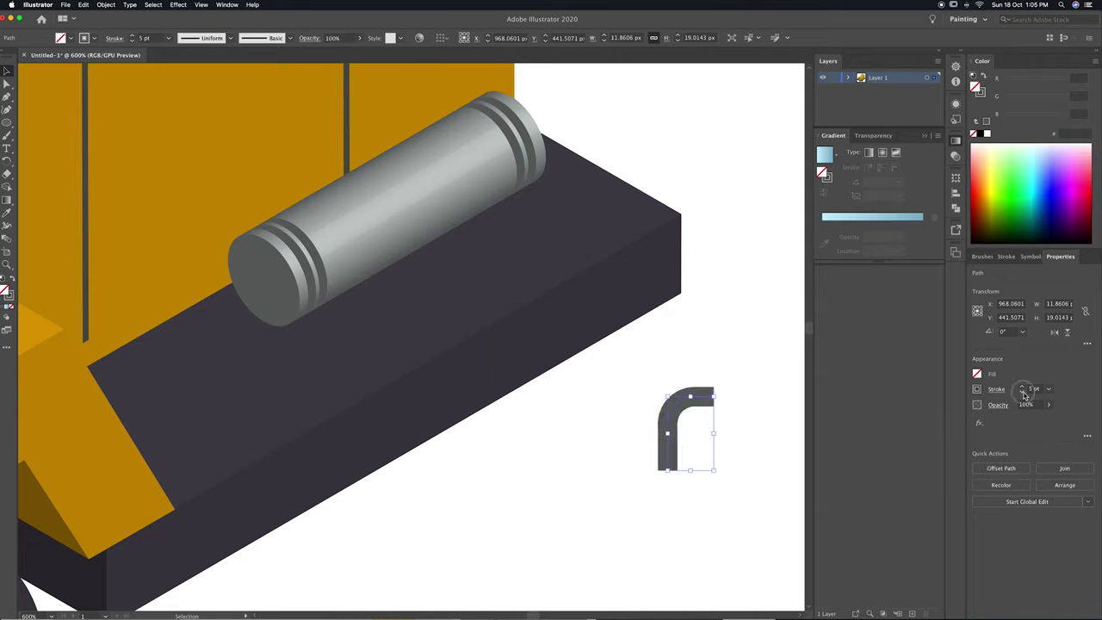
Apply a shallow 3D Extrude & Bevel with brighter lighting to the bent stroke.
{"action": "left_click", "coordinate": [178, 4]}
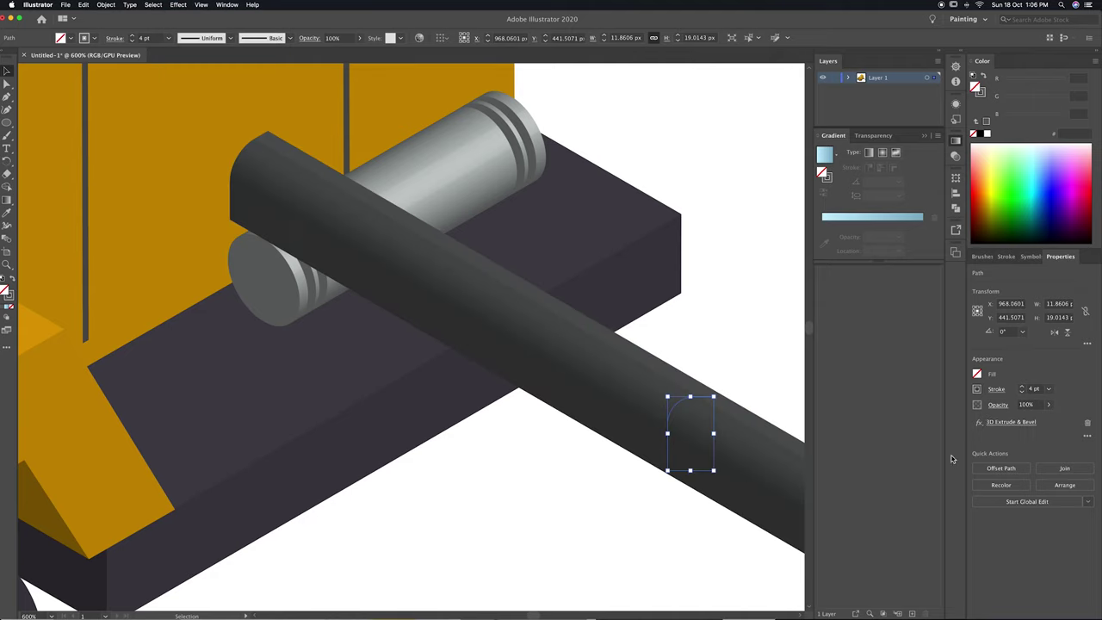
{"action": "left_click", "coordinate": [1012, 423]}
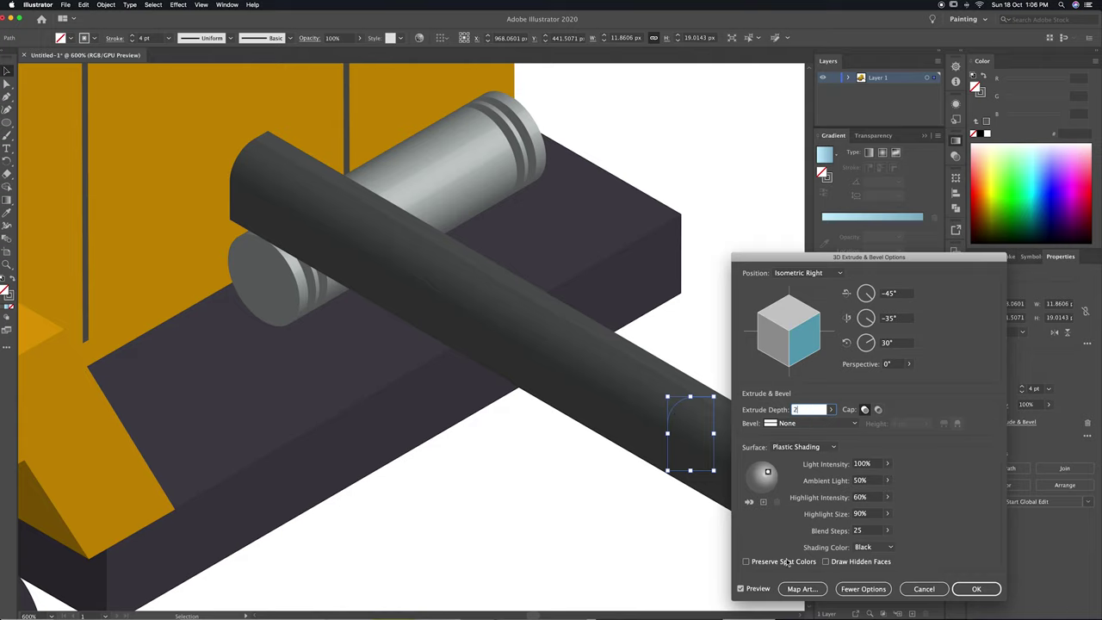
{"action": "left_click", "coordinate": [757, 589]}
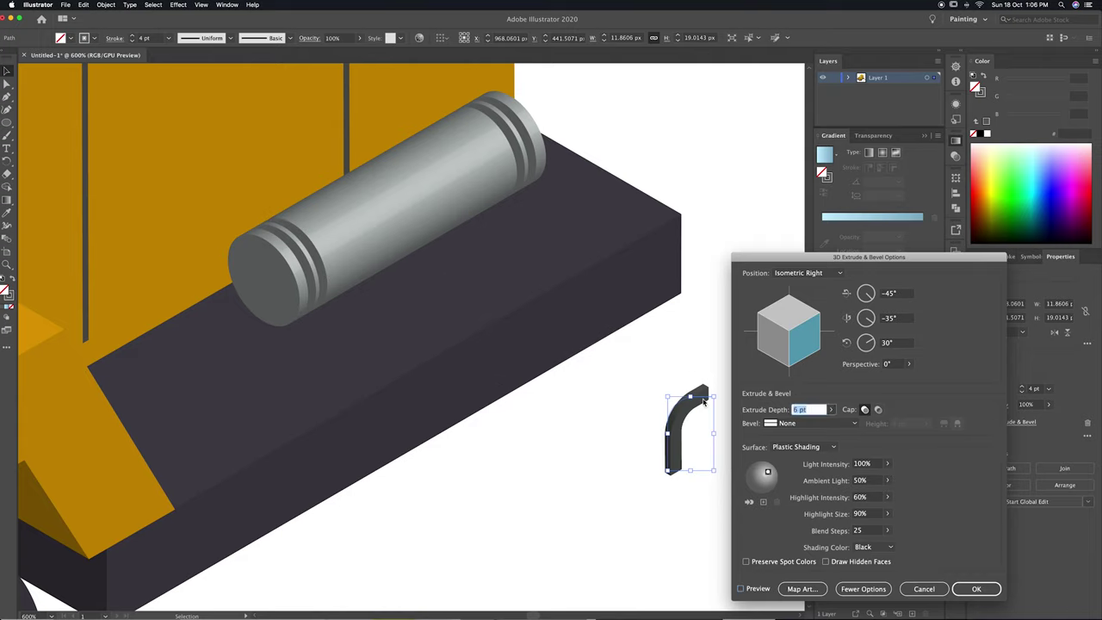
{"action": "key", "text": "shift+Up"}
{"action": "left_click", "coordinate": [757, 589]}
{"action": "key", "text": "Down"}
{"action": "key", "text": "Down"}
{"action": "key", "text": "Down"}
{"action": "key", "text": "Down"}
{"action": "left_click", "coordinate": [755, 471]}
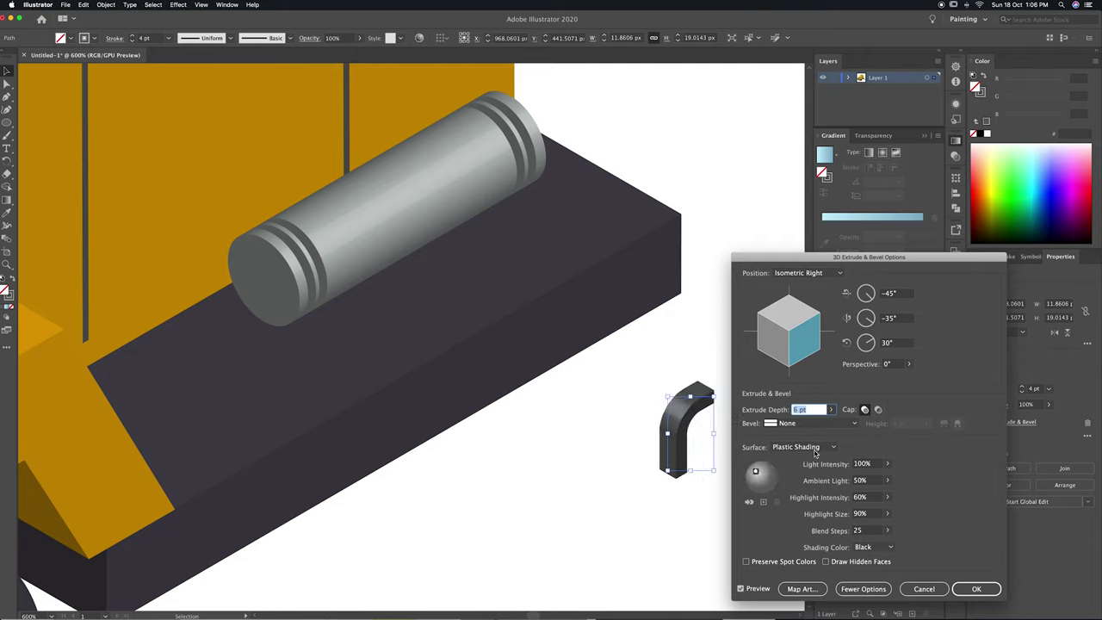
{"action": "left_click", "coordinate": [973, 590]}
Place the reshaped pipe on the fuel tank's left end and draw a rectangle beside the truck.
{"action": "left_click_drag", "start_coordinate": [714, 401], "coordinate": [718, 413]}
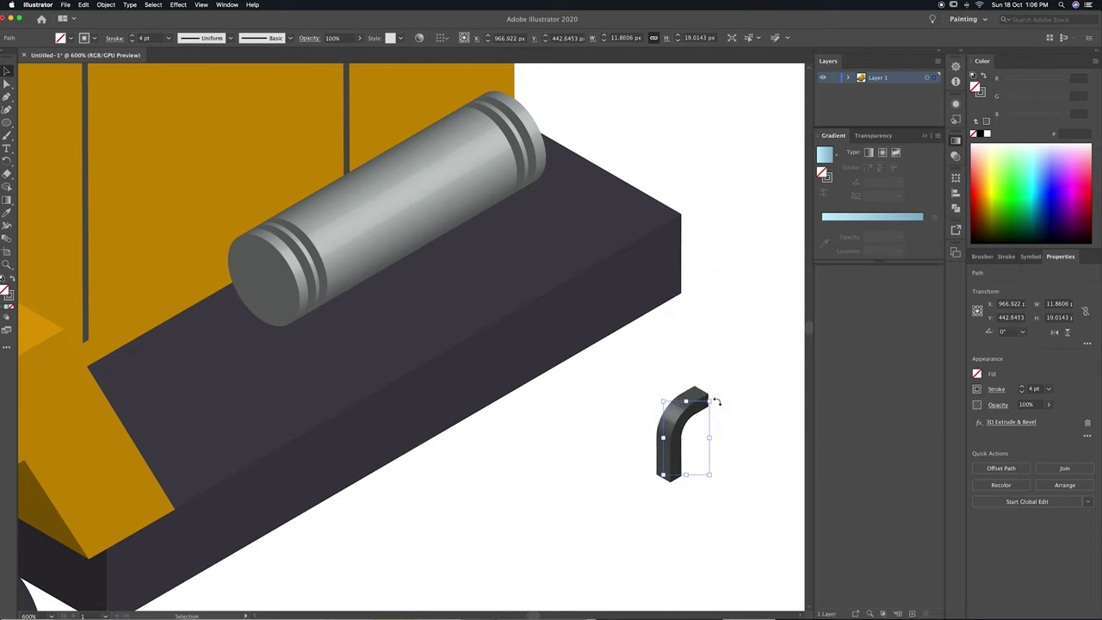
{"action": "key", "text": "ctrl+shift+a"}
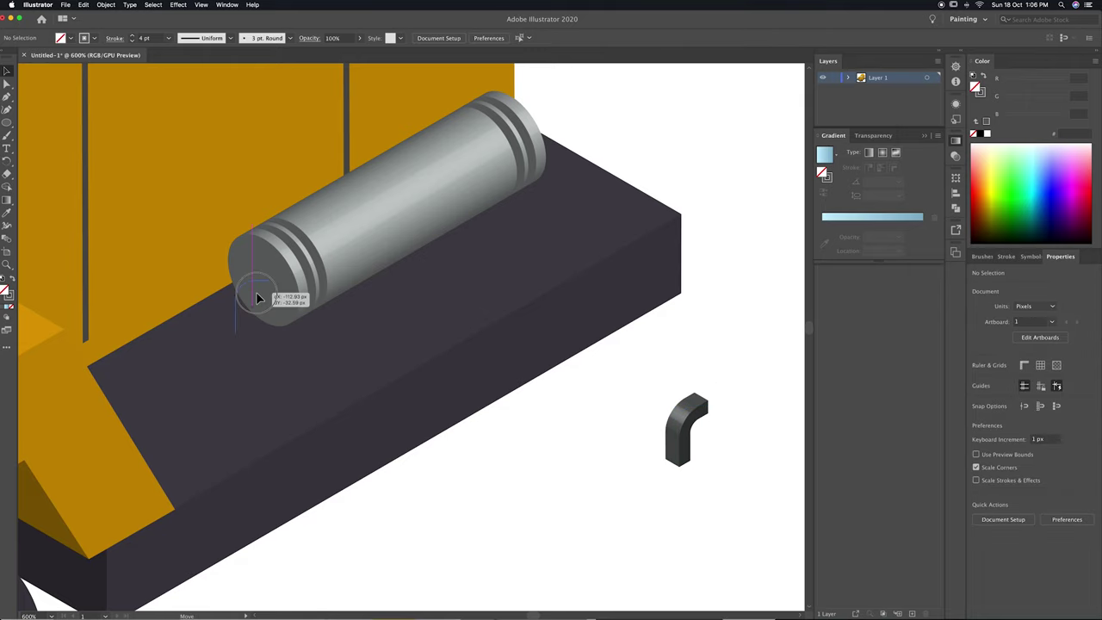
{"action": "left_click_drag", "start_coordinate": [695, 424], "coordinate": [261, 298]}
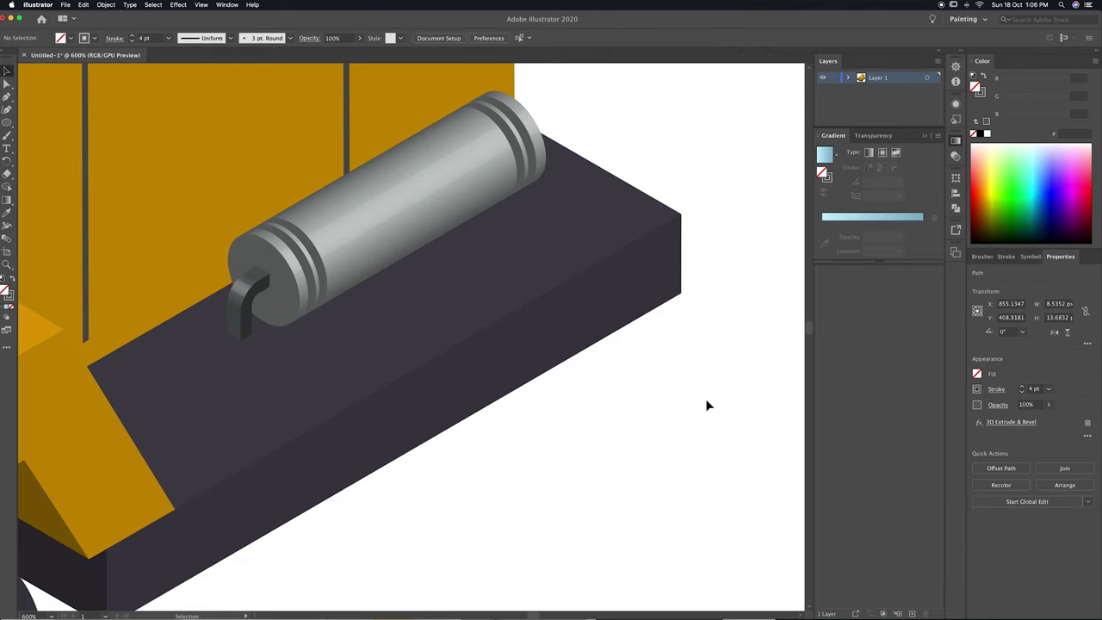
{"action": "key", "text": "ctrl+1"}
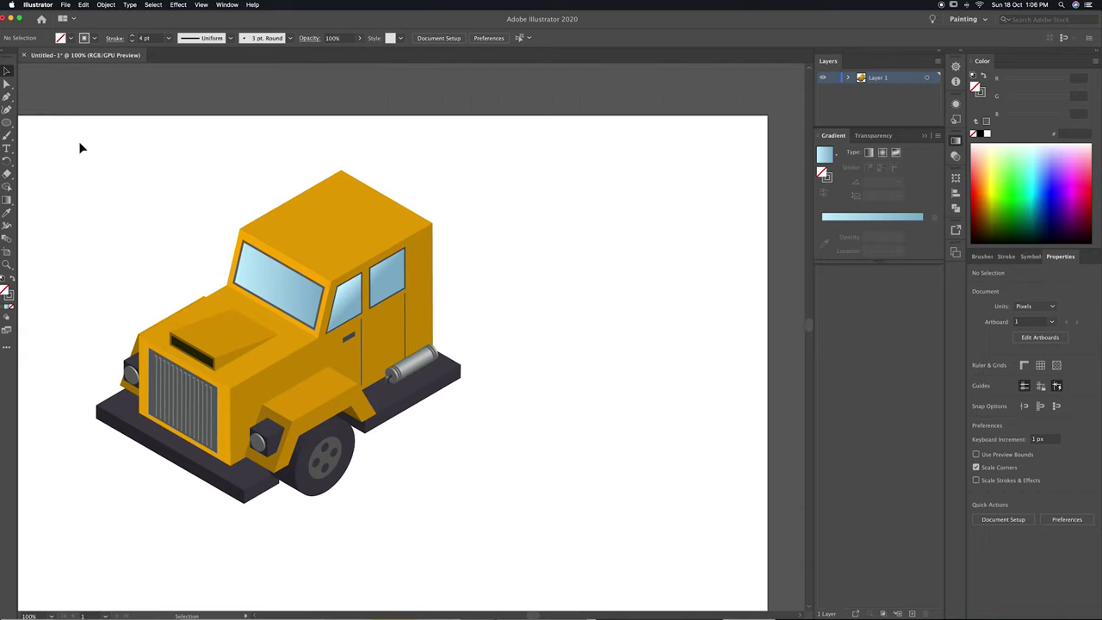
{"action": "left_click_drag", "start_coordinate": [6, 121], "coordinate": [43, 119]}
Draw a rectangle and give it a 27 pt Isometric Top 3D extrusion.
{"action": "left_click_drag", "start_coordinate": [556, 289], "coordinate": [660, 409]}
{"action": "left_click", "coordinate": [178, 5]}
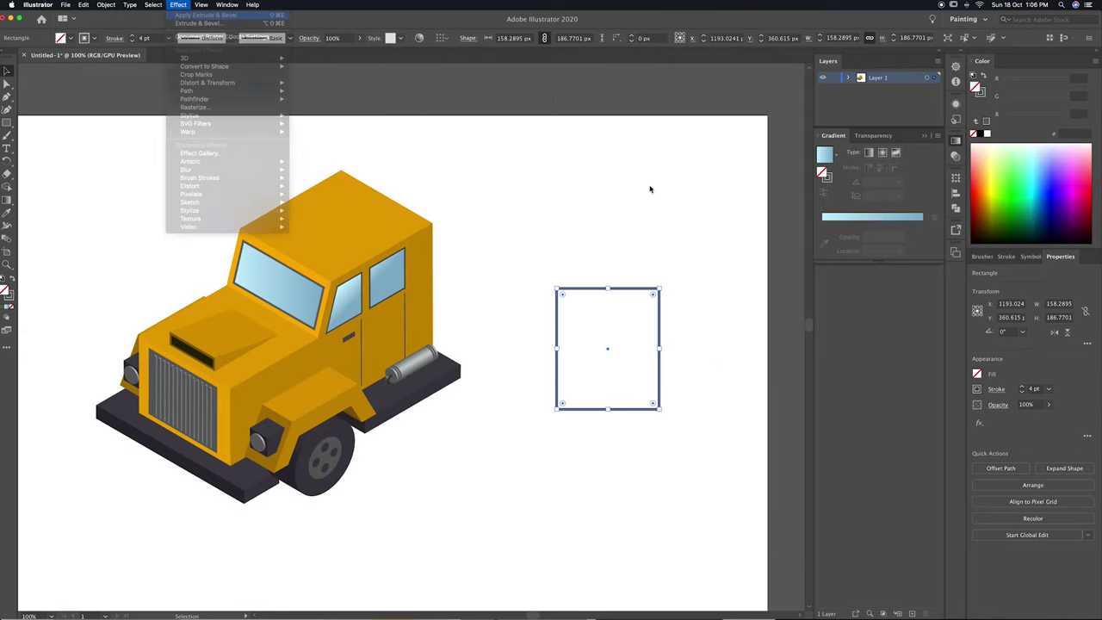
{"action": "key", "text": "Return"}
{"action": "left_click", "coordinate": [1011, 421]}
{"action": "left_click", "coordinate": [807, 273]}
{"action": "left_click", "coordinate": [803, 470]}
{"action": "left_click", "coordinate": [763, 589]}
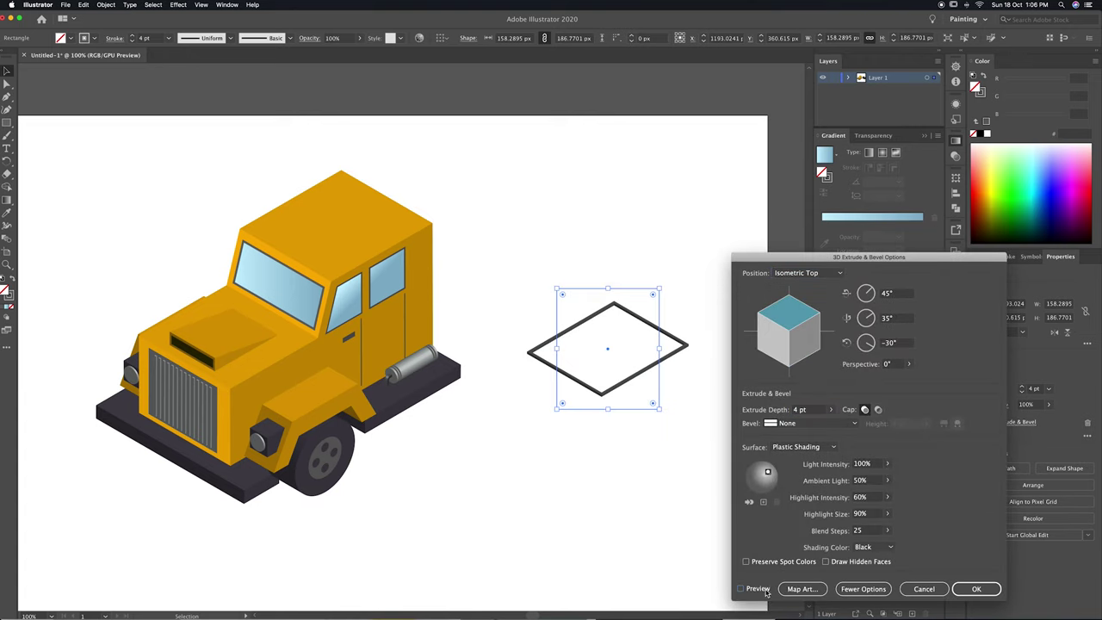
{"action": "type", "text": "27"}
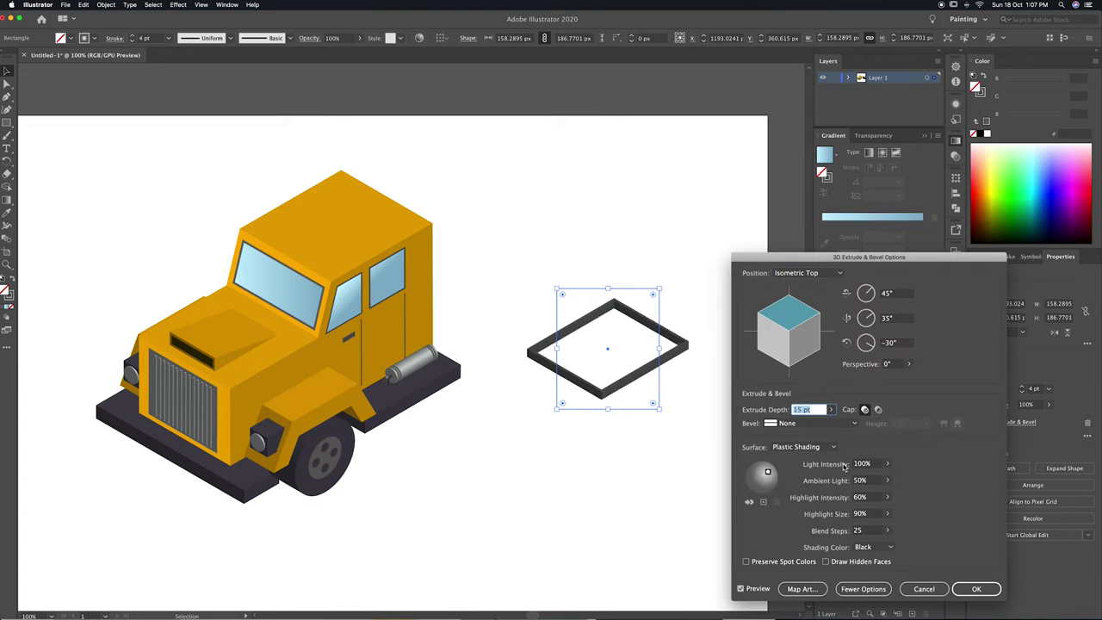
{"action": "left_click", "coordinate": [973, 589]}
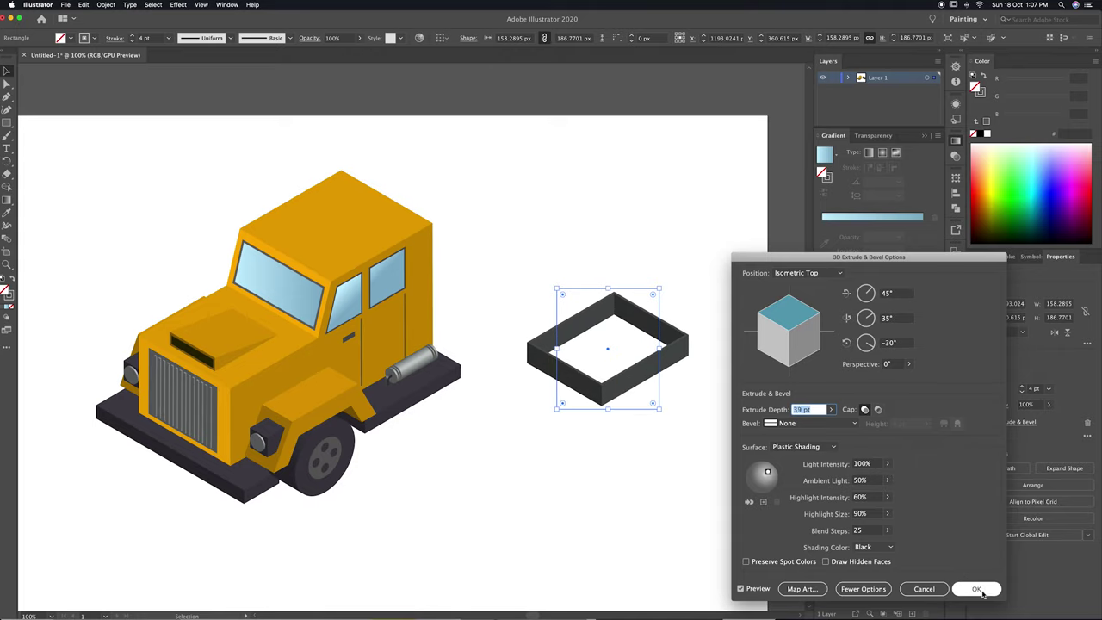
Thicken the frame's walls to 12 pt and eyedropper the truck's dark grey onto it.
{"action": "left_click", "coordinate": [1022, 387]}
{"action": "left_click", "coordinate": [1022, 386]}
{"action": "key", "text": "i"}
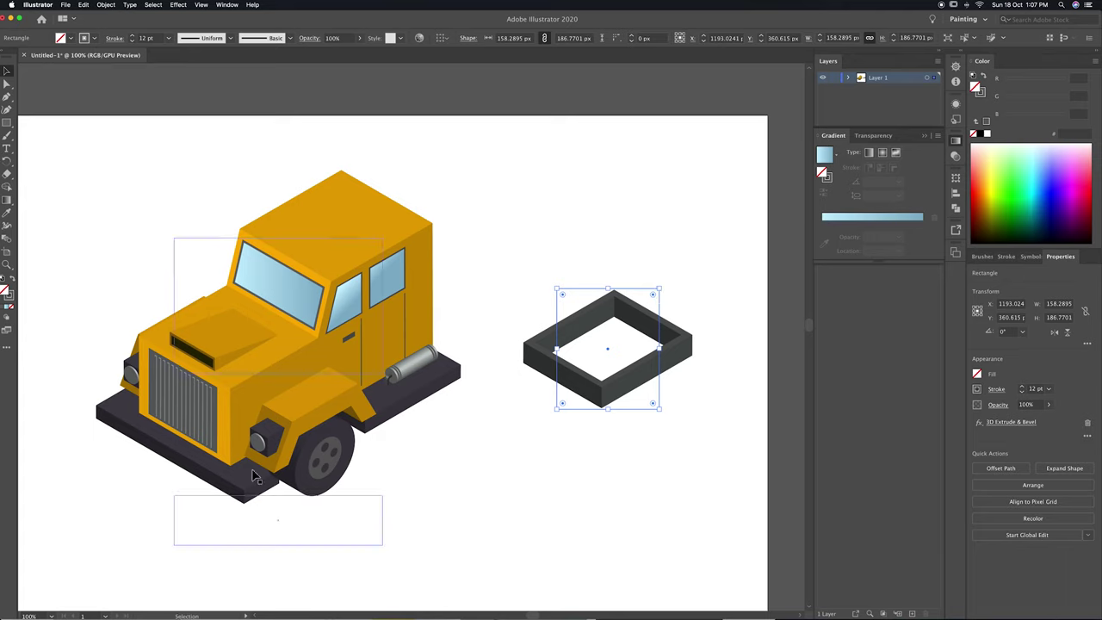
{"action": "left_click", "coordinate": [242, 485]}
{"action": "key", "text": "ctrl+z"}
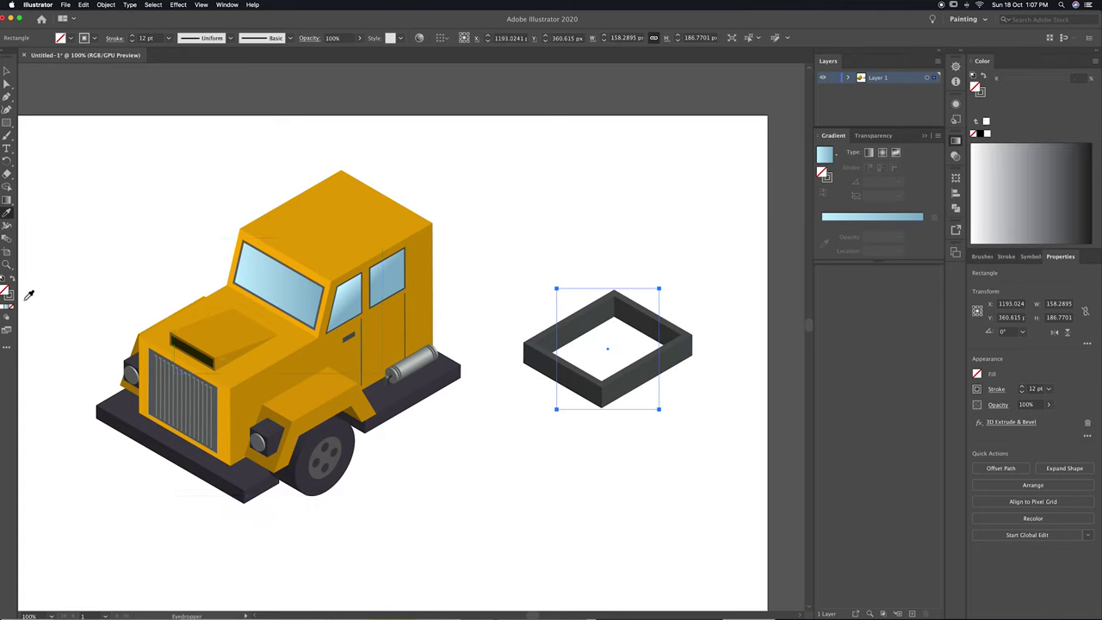
{"action": "left_click", "coordinate": [130, 424]}
{"action": "key", "text": "v"}
Move the 3D frame onto the cab roof and lower its Extrude Depth to thin it.
{"action": "left_click_drag", "start_coordinate": [642, 365], "coordinate": [364, 231]}
{"action": "key", "text": "Right"}
{"action": "key", "text": "Right"}
{"action": "key", "text": "Right"}
{"action": "key", "text": "Right"}
{"action": "key", "text": "Right"}
{"action": "key", "text": "Right"}
{"action": "key", "text": "Right"}
{"action": "key", "text": "Right"}
{"action": "key", "text": "Right"}
{"action": "key", "text": "Right"}
{"action": "left_click", "coordinate": [1028, 422]}
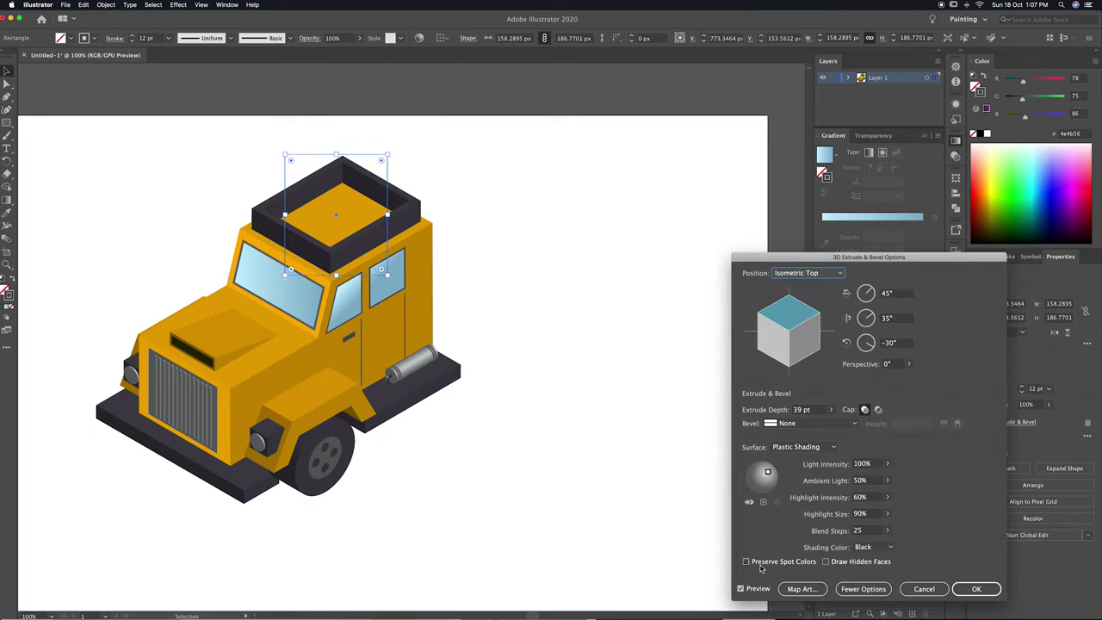
{"action": "left_click", "coordinate": [809, 409]}
{"action": "key", "text": "shift+Down"}
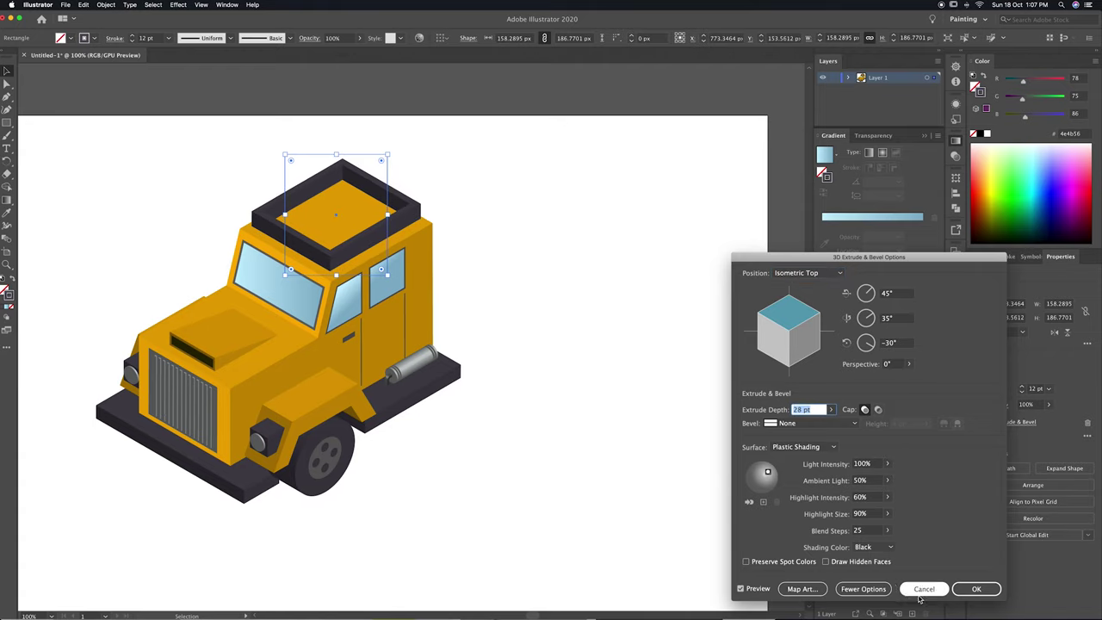
{"action": "key", "text": "Return"}
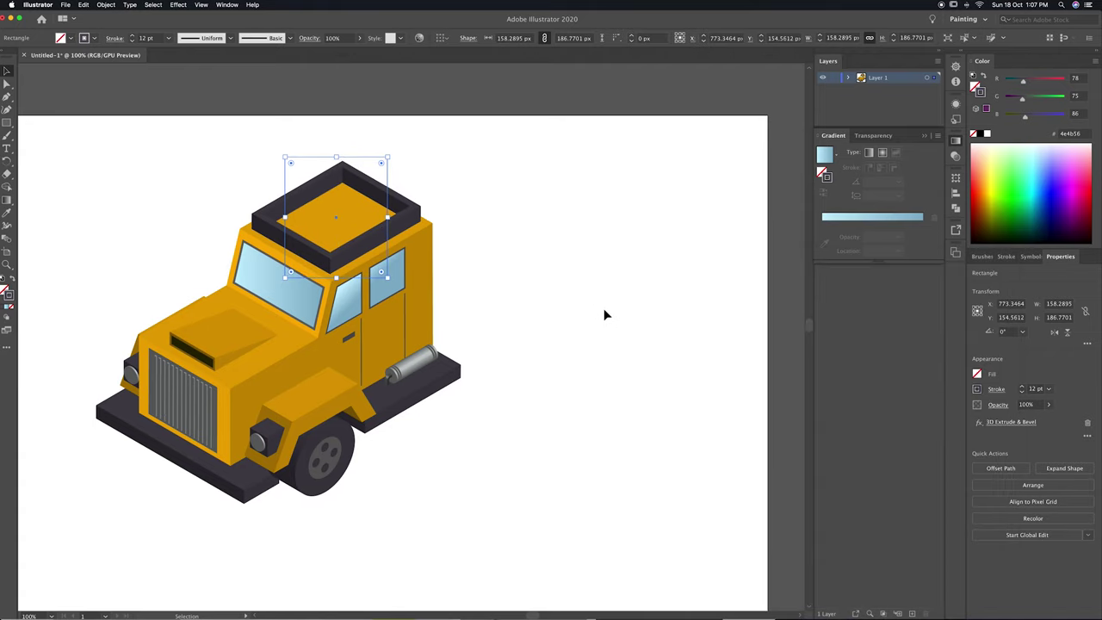
Select the whole truck and move it down and left on the artboard.
{"action": "left_click", "coordinate": [698, 383]}
{"action": "left_click_drag", "start_coordinate": [648, 411], "coordinate": [670, 441]}
{"action": "key", "text": "super+minus"}
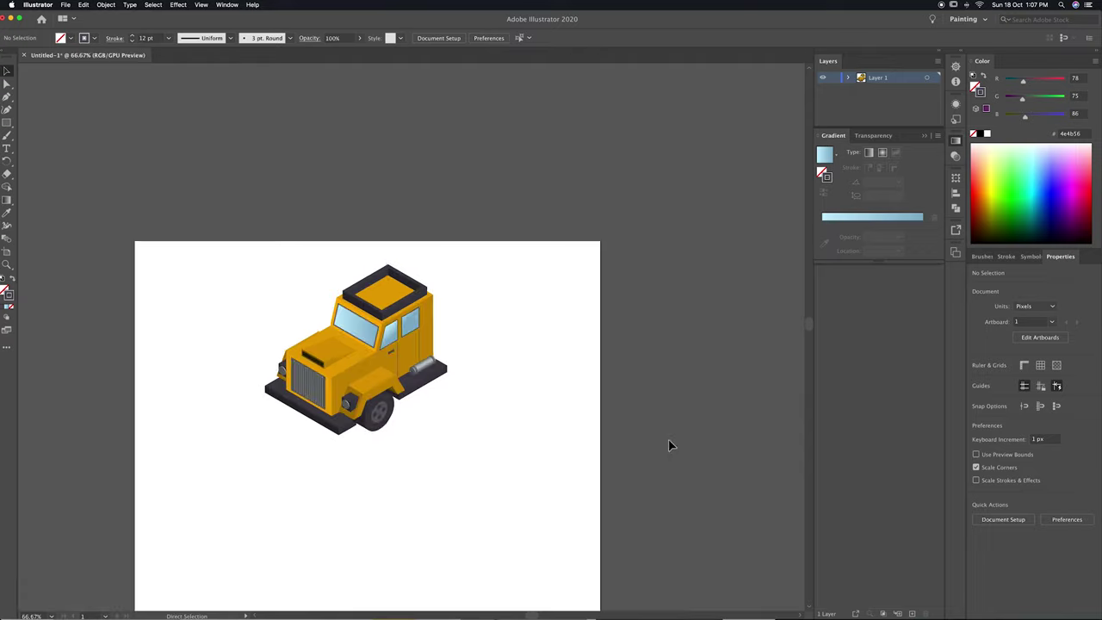
{"action": "left_click_drag", "start_coordinate": [494, 338], "coordinate": [612, 229]}
{"action": "key", "text": "super+a"}
{"action": "left_click_drag", "start_coordinate": [483, 226], "coordinate": [421, 391]}
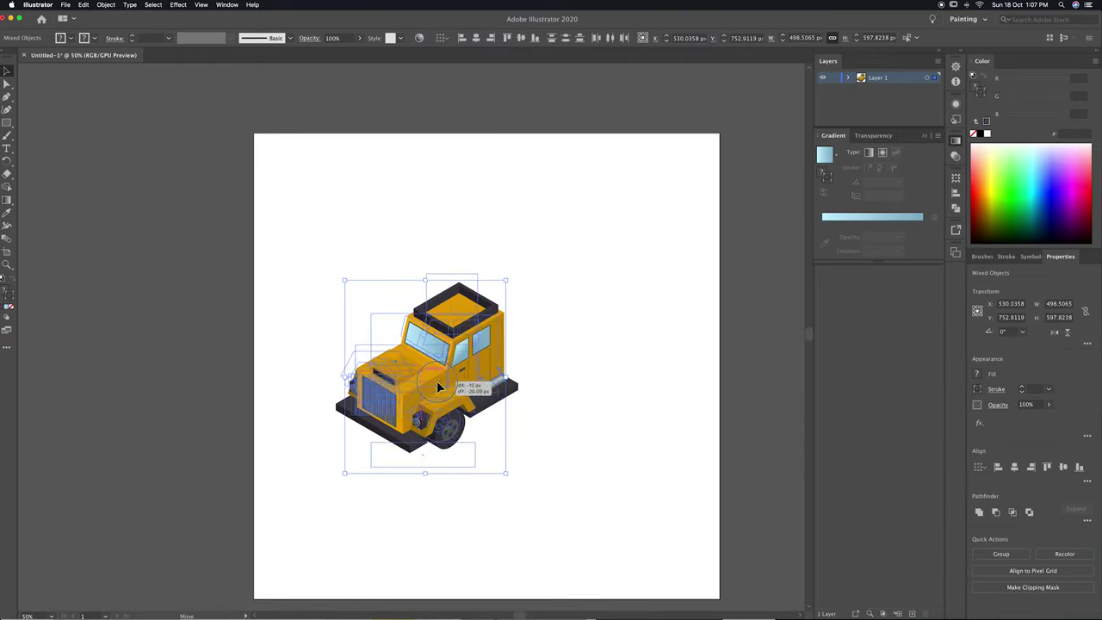
{"action": "left_click", "coordinate": [661, 379]}
{"action": "key", "text": "super+plus"}
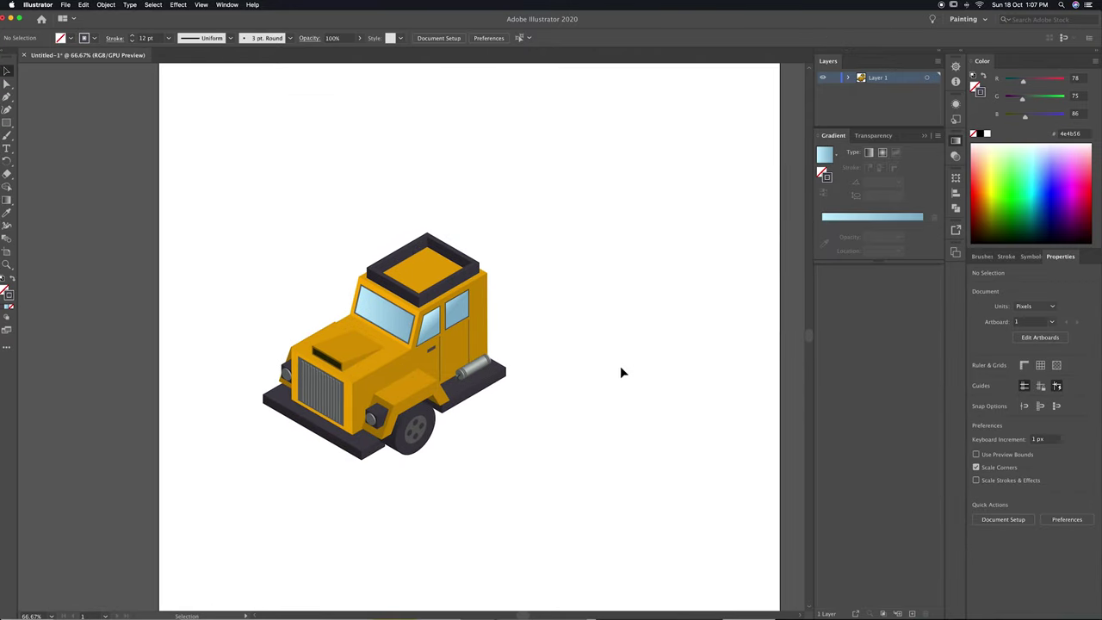
{"action": "key", "text": "super+1"}
Draw a small dark 40×58 px rounded rectangle beside the truck.
{"action": "key", "text": "m"}
{"action": "mouse_move", "coordinate": [676, 280]}
{"action": "left_mouse_down"}
{"action": "mouse_move", "coordinate": [702, 319]}
{"action": "mouse_move", "coordinate": [693, 291]}
{"action": "mouse_move", "coordinate": [662, 301]}
{"action": "left_mouse_up"}
{"action": "key", "text": "shift+x"}
{"action": "key", "text": "v"}
{"action": "key", "text": "super+plus"}
{"action": "key", "text": "super+plus"}
Pen a triangular mirror arm and move it onto the rounded rectangle.
{"action": "left_click", "coordinate": [7, 96]}
{"action": "left_click", "coordinate": [637, 328]}
{"action": "left_click", "coordinate": [603, 361]}
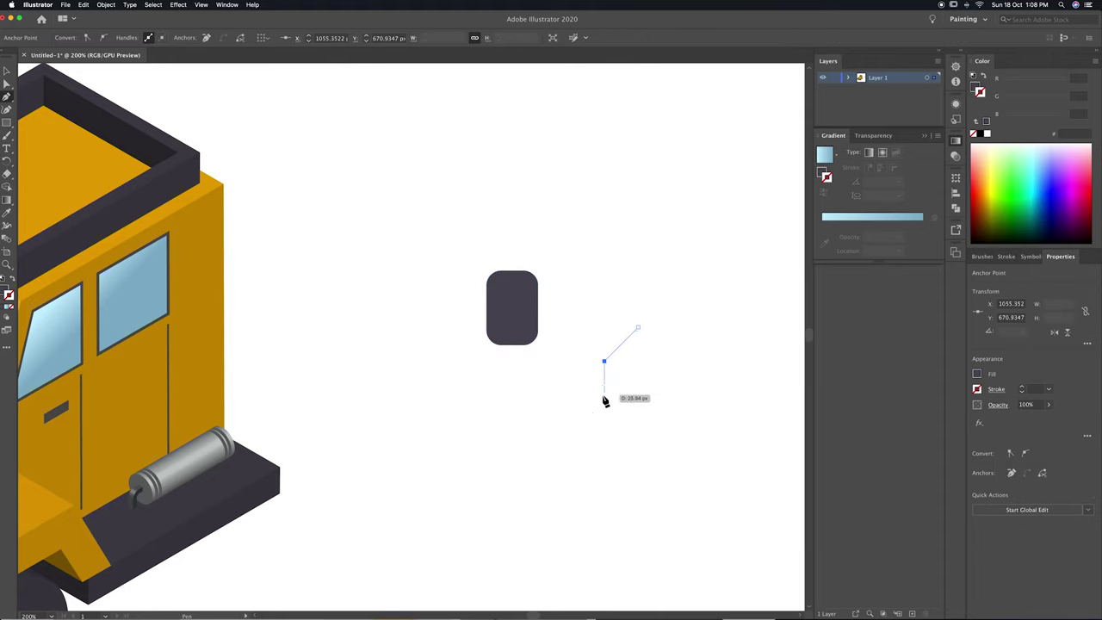
{"action": "left_click", "coordinate": [605, 398]}
{"action": "left_click", "coordinate": [637, 328]}
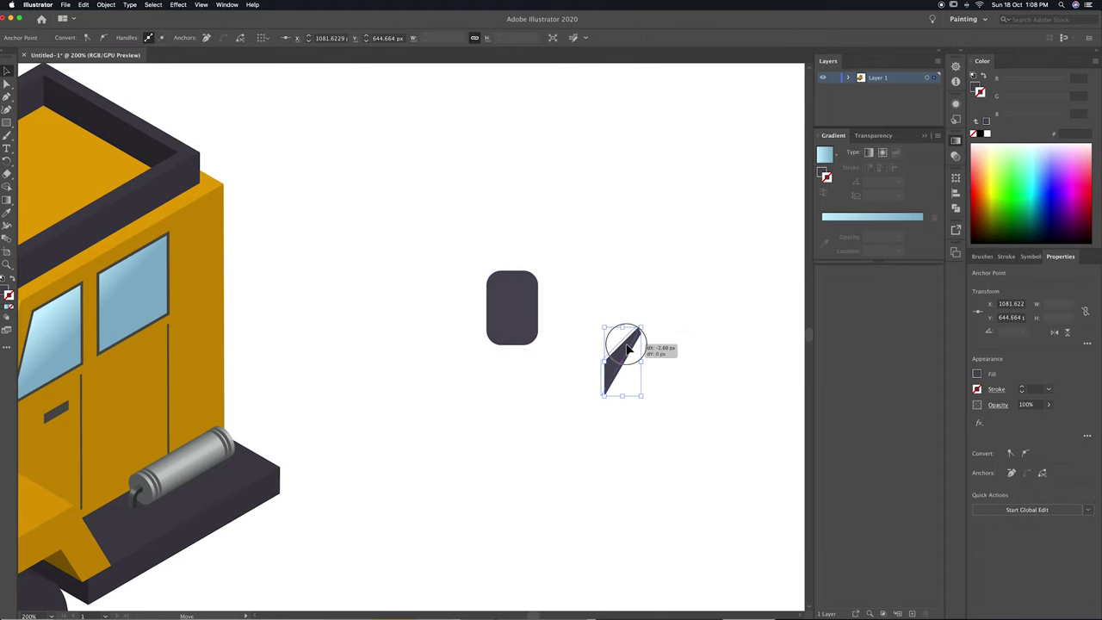
{"action": "left_click_drag", "start_coordinate": [628, 348], "coordinate": [493, 318]}
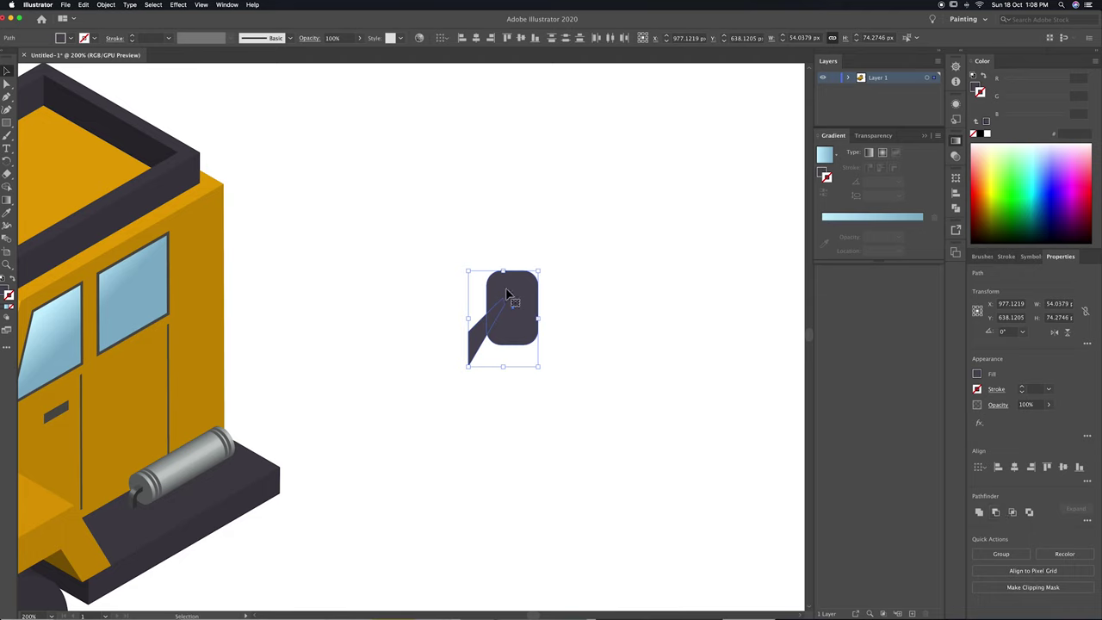
Group arm and rectangle, then extrude them in 3D with Isometric Left and shallow depth.
{"action": "right_click", "coordinate": [508, 293]}
{"action": "left_click", "coordinate": [526, 344]}
{"action": "key", "text": "ctrl+shift+e"}
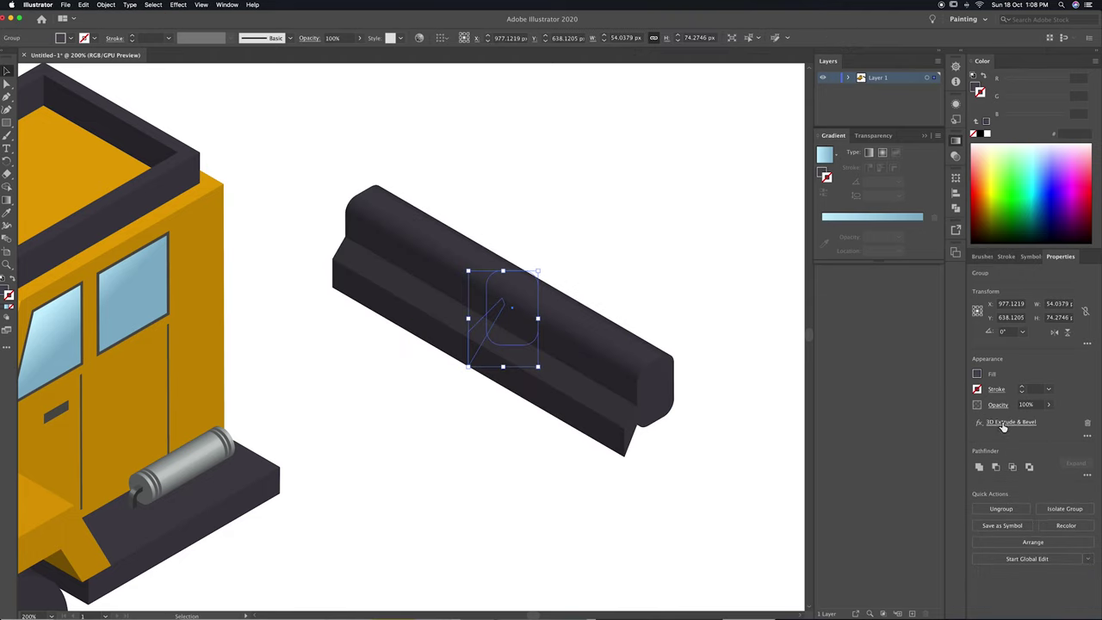
{"action": "left_click", "coordinate": [1007, 421]}
{"action": "left_click", "coordinate": [809, 273]}
{"action": "left_click", "coordinate": [816, 449]}
{"action": "left_click", "coordinate": [813, 408]}
{"action": "left_click", "coordinate": [753, 590]}
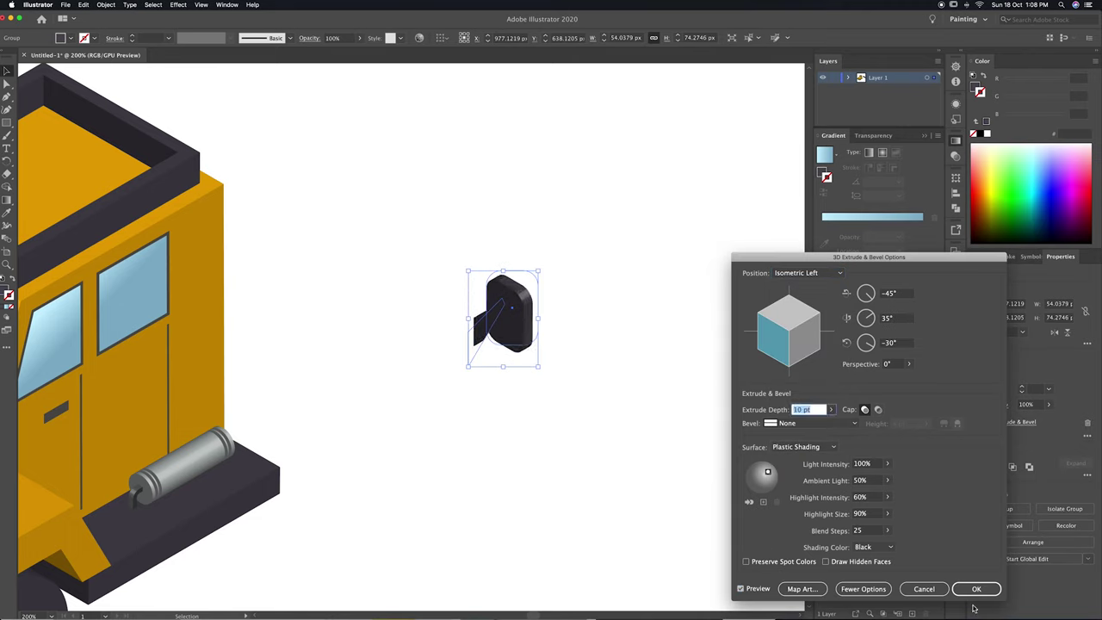
{"action": "key", "text": "Return"}
Scale the mirror onto the side window and place a flipped copy beside the windshield.
{"action": "scroll", "coordinate": [594, 381], "scroll_direction": "left", "scroll_amount": 3}
{"action": "left_click_drag", "start_coordinate": [633, 318], "coordinate": [172, 350]}
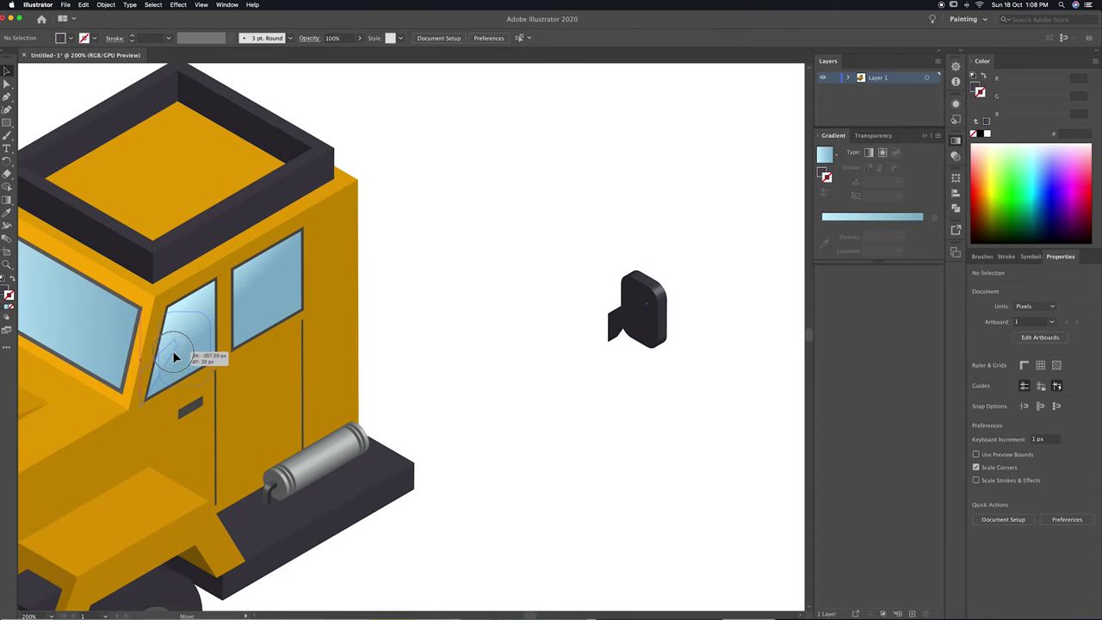
{"action": "scroll", "coordinate": [172, 351], "scroll_direction": "left", "scroll_amount": 2}
{"action": "mouse_move", "coordinate": [285, 320]}
{"action": "left_mouse_down"}
{"action": "mouse_move", "coordinate": [246, 376]}
{"action": "mouse_move", "coordinate": [535, 382]}
{"action": "mouse_move", "coordinate": [307, 287]}
{"action": "left_mouse_up"}
{"action": "scroll", "coordinate": [258, 373], "scroll_direction": "left", "scroll_amount": 5}
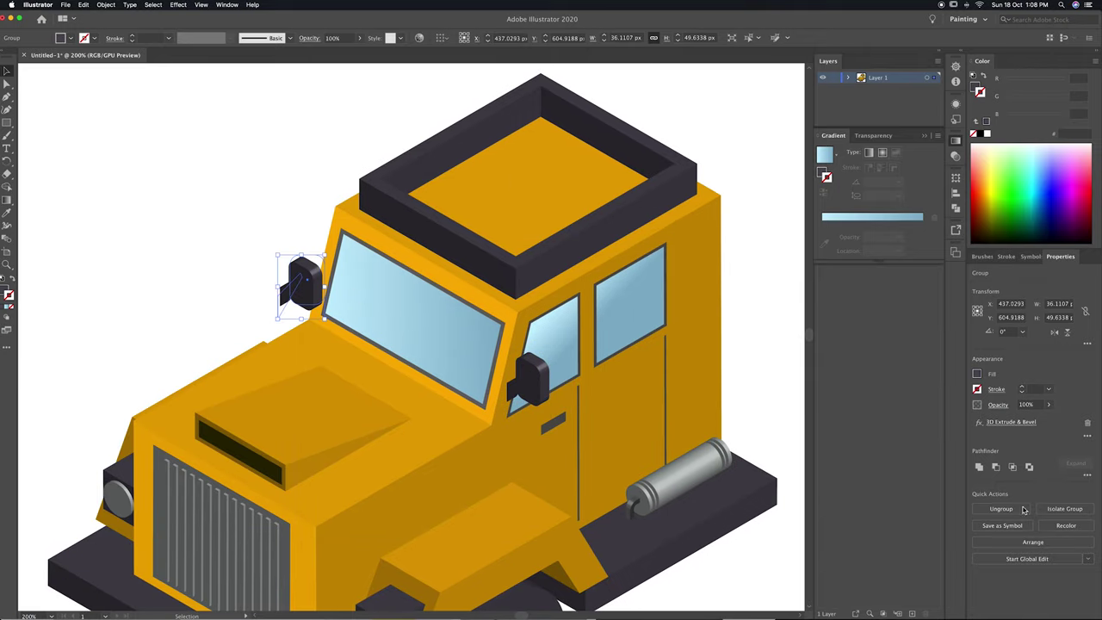
{"action": "left_click", "coordinate": [1055, 331]}
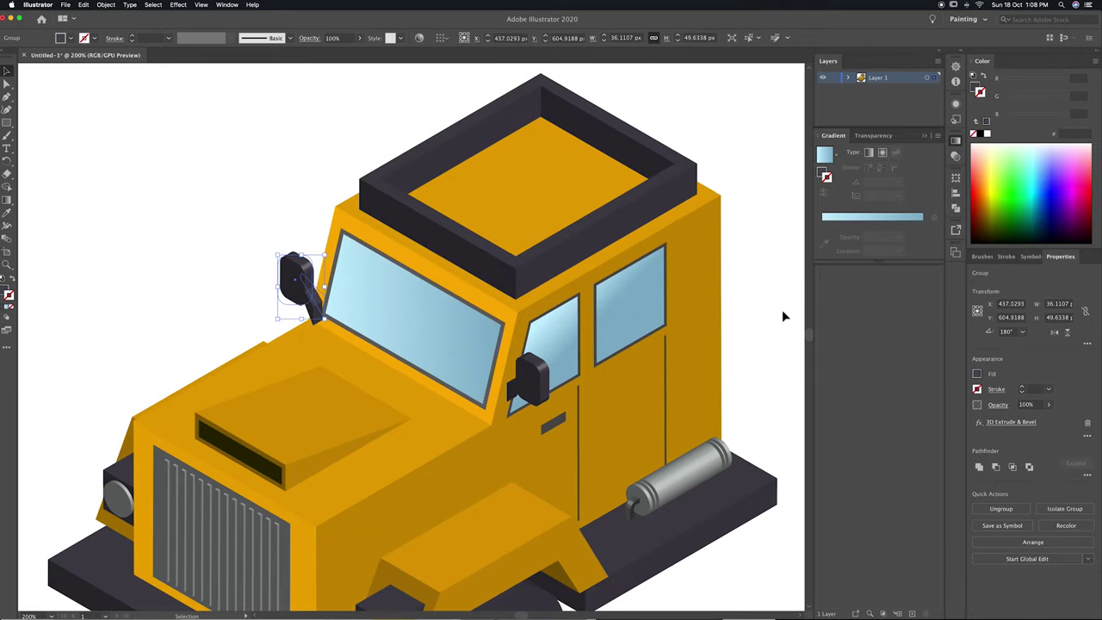
{"action": "left_click_drag", "start_coordinate": [322, 284], "coordinate": [315, 277]}
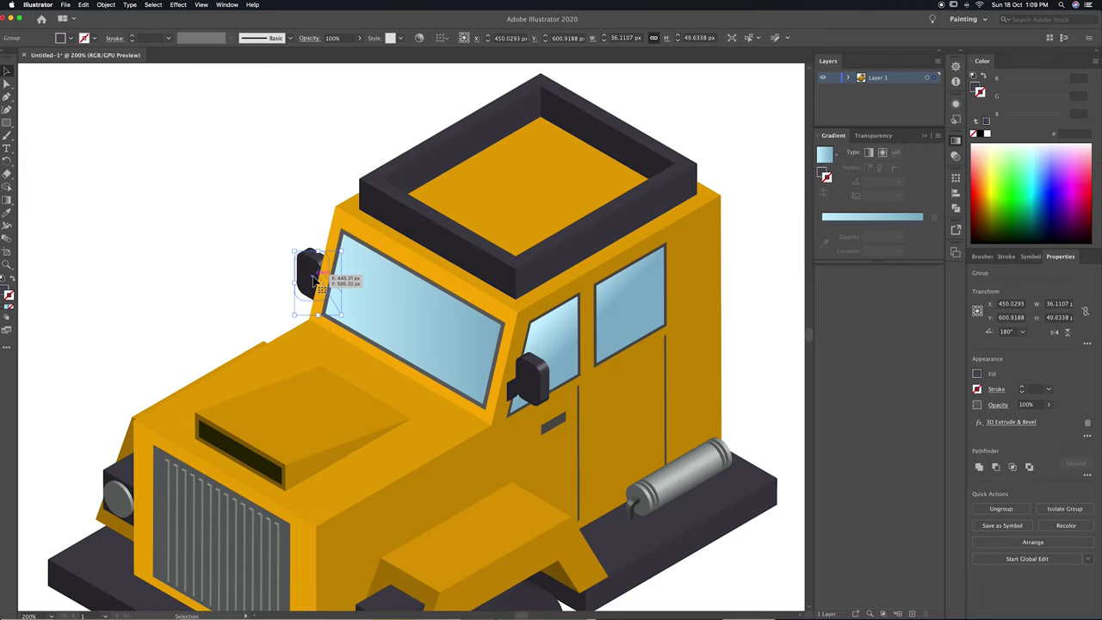
{"action": "left_click_drag", "start_coordinate": [315, 277], "coordinate": [311, 274]}
Select the windshield and both side window paths with Direct Selection.
{"action": "left_click", "coordinate": [147, 286]}
{"action": "key", "text": "a"}
{"action": "left_click", "coordinate": [487, 327]}
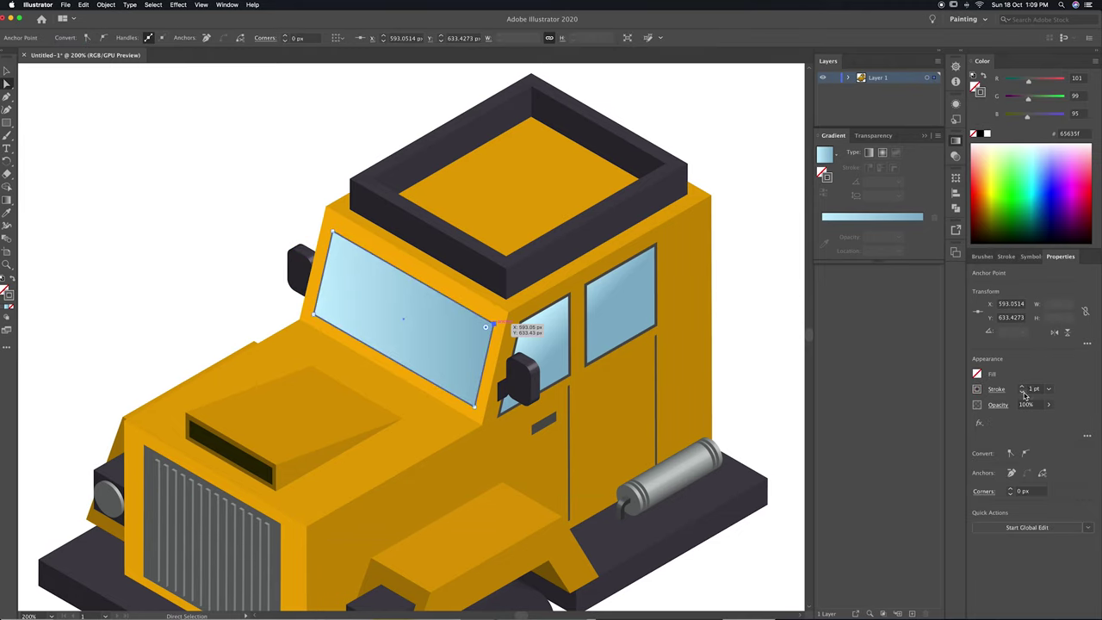
{"action": "left_click", "coordinate": [531, 255]}
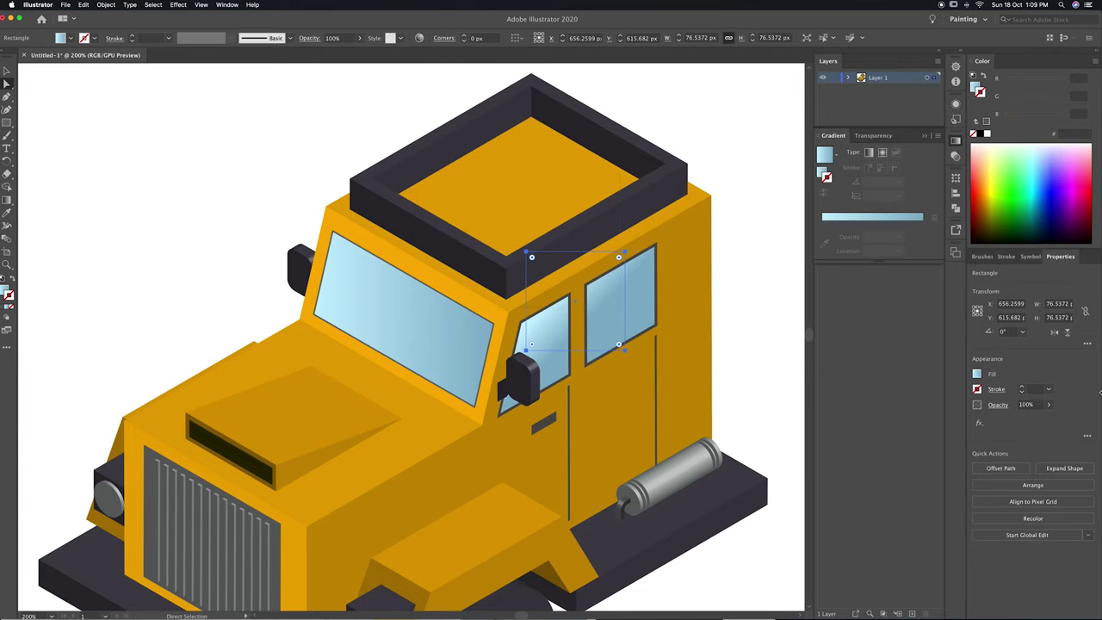
{"action": "double_click", "coordinate": [590, 304]}
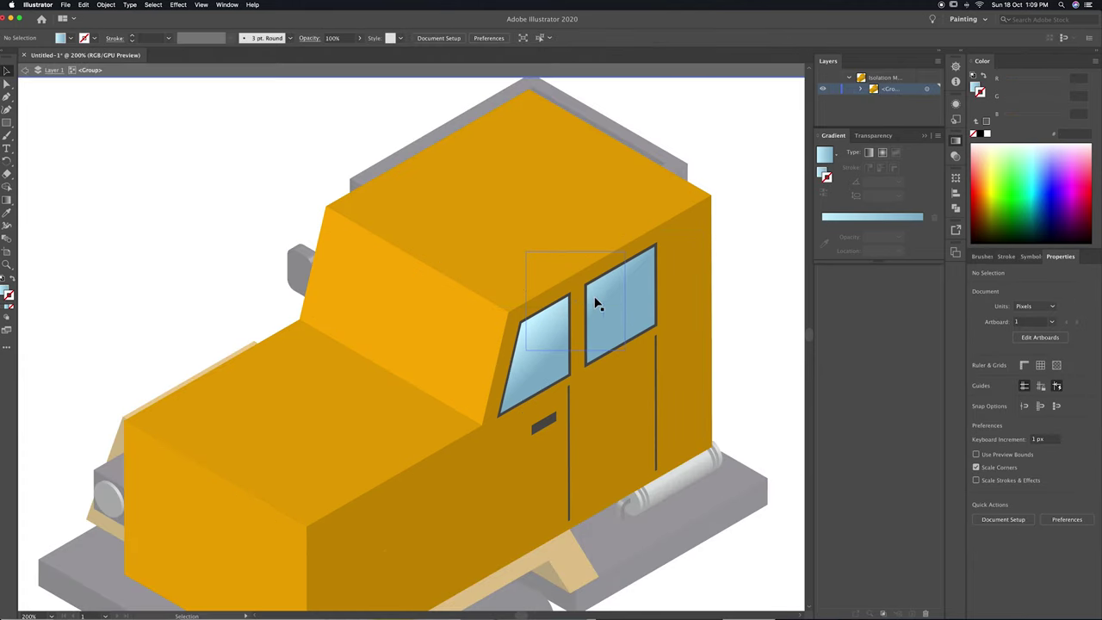
{"action": "left_click", "coordinate": [627, 254]}
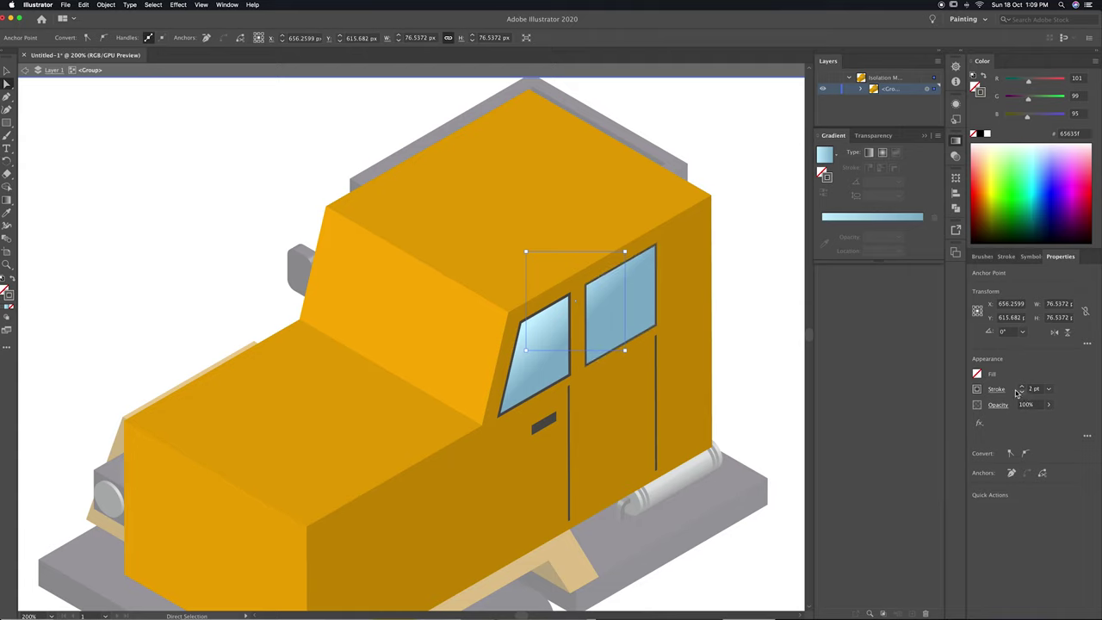
{"action": "left_click", "coordinate": [502, 329]}
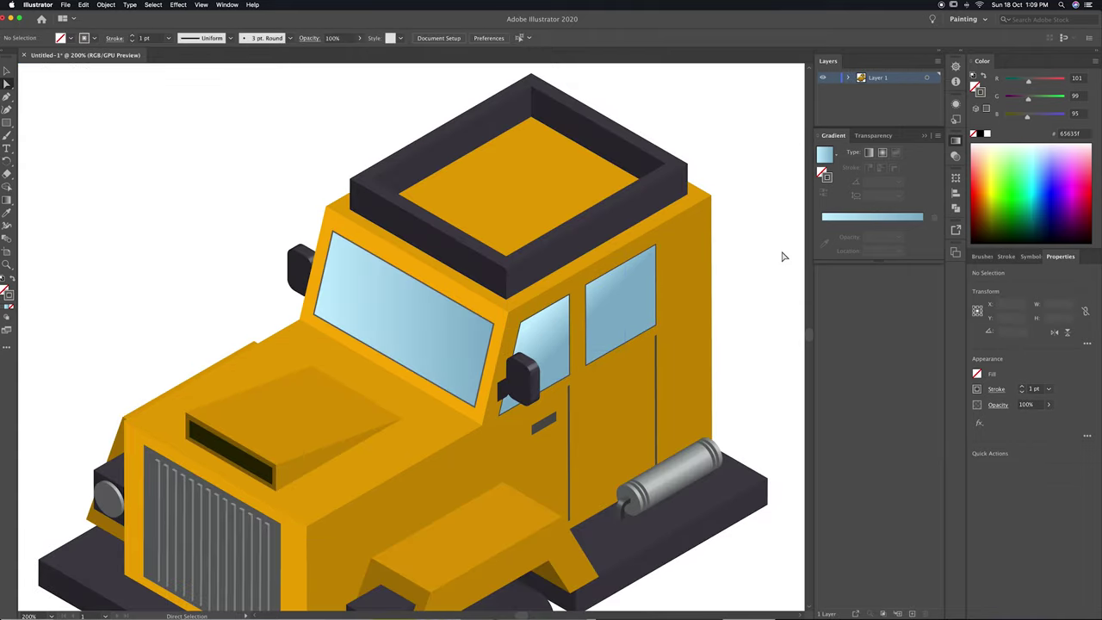
{"action": "key", "text": "super+0"}
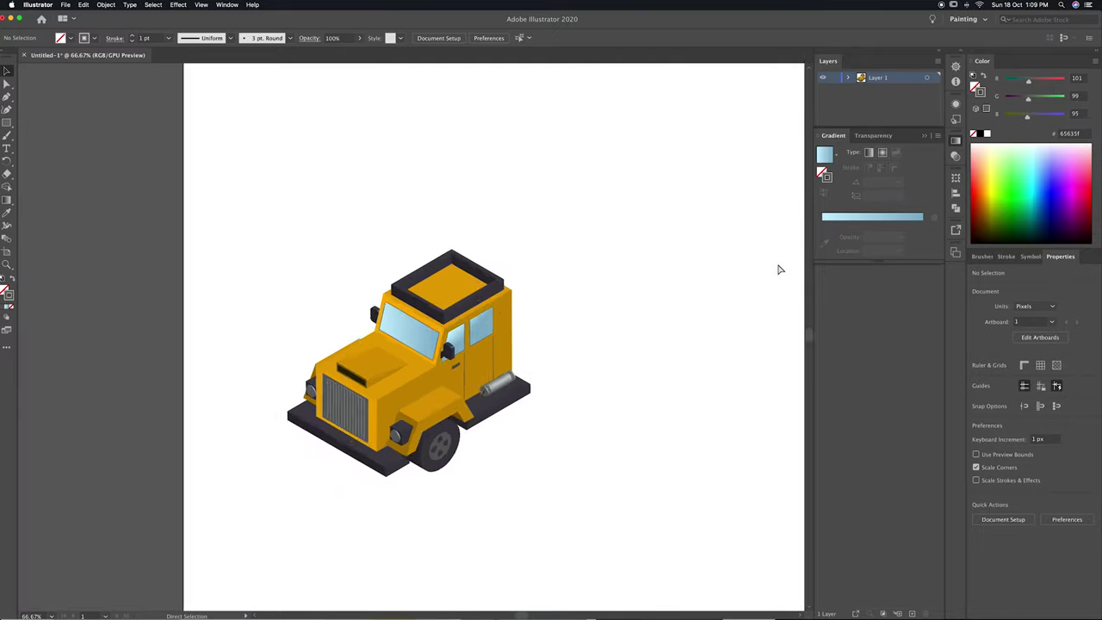
{"action": "scroll", "coordinate": [634, 305], "scroll_direction": "up", "scroll_amount": 3}
{"action": "left_click", "coordinate": [553, 292]}
{"action": "left_click", "coordinate": [545, 326]}
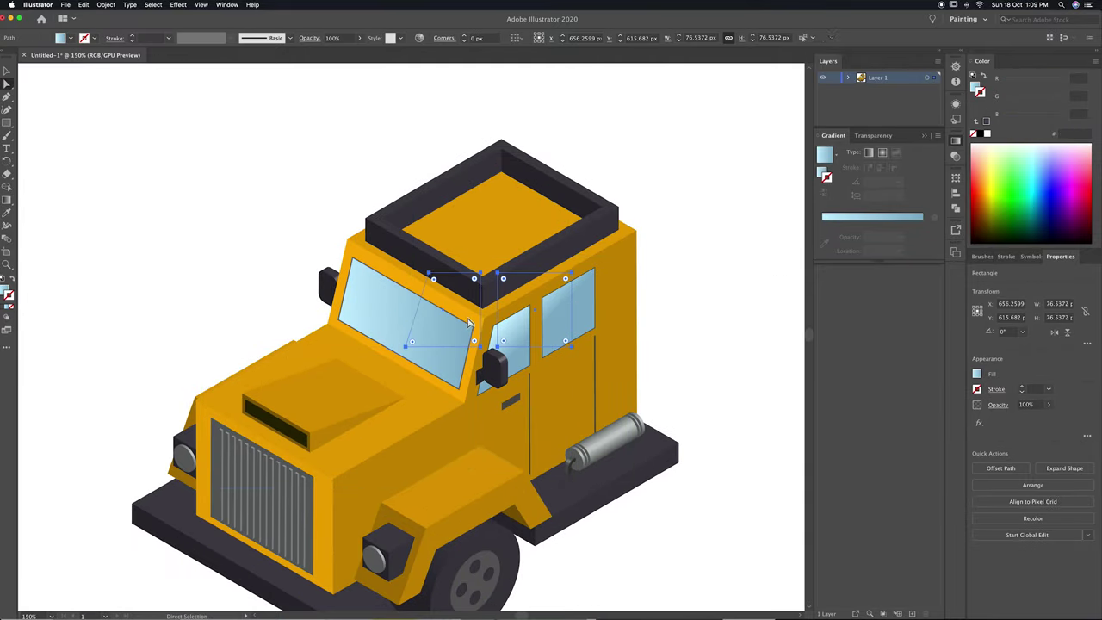
{"action": "left_click", "coordinate": [374, 310]}
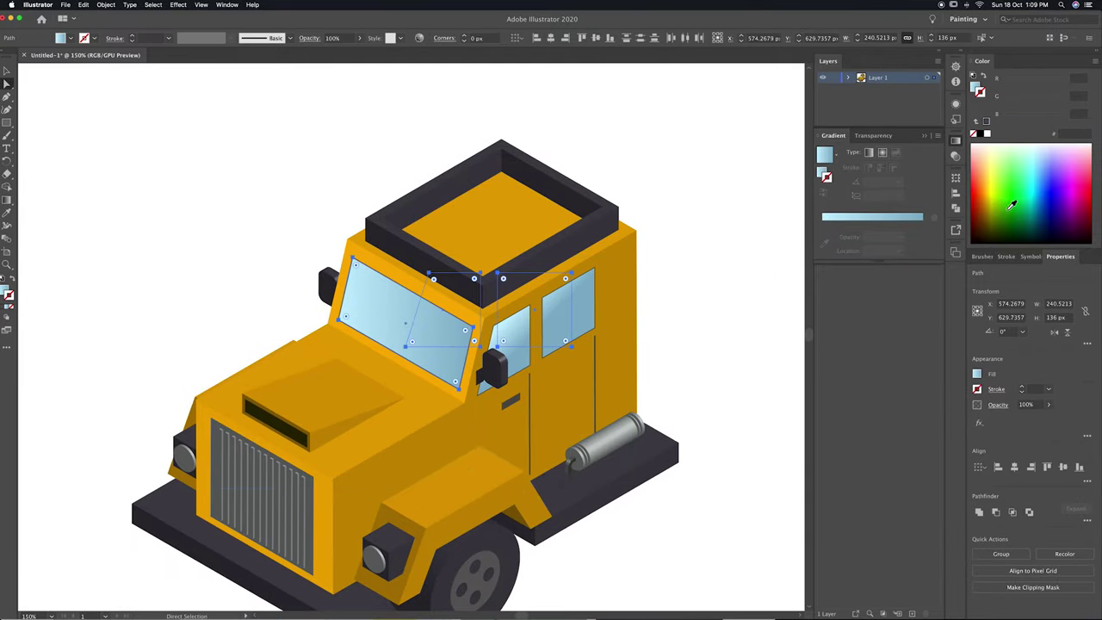
Darken both window gradient stops to slate grey, e.g. #5e6c71.
{"action": "left_click", "coordinate": [825, 173]}
{"action": "double_click", "coordinate": [922, 223]}
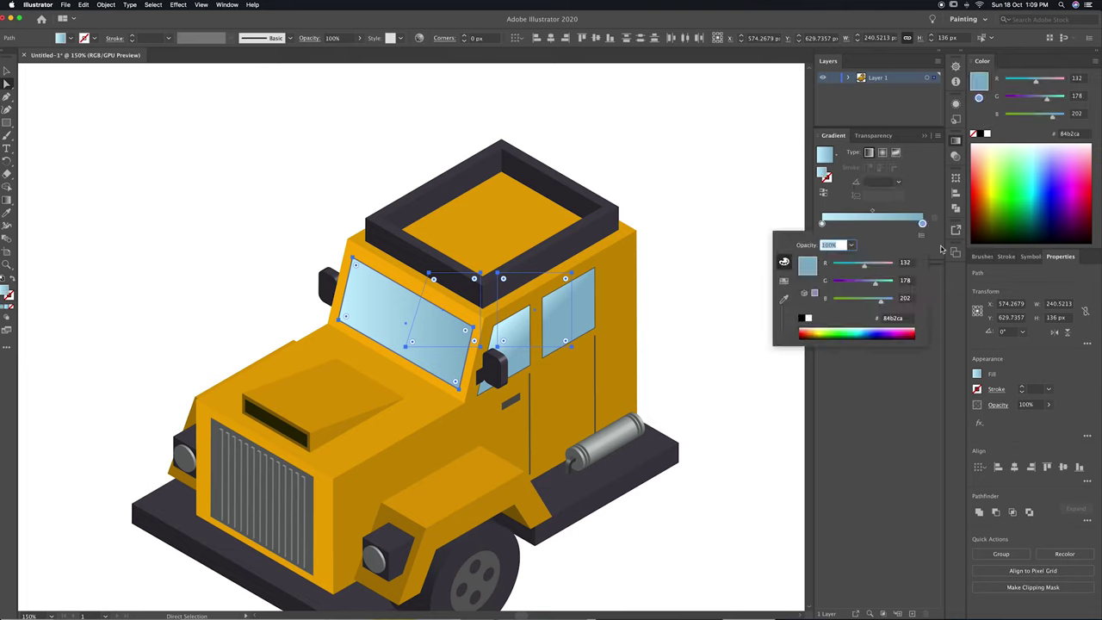
{"action": "mouse_move", "coordinate": [875, 281]}
{"action": "left_mouse_down"}
{"action": "mouse_move", "coordinate": [830, 281]}
{"action": "mouse_move", "coordinate": [854, 298]}
{"action": "mouse_move", "coordinate": [851, 262]}
{"action": "mouse_move", "coordinate": [857, 285]}
{"action": "left_mouse_up"}
{"action": "double_click", "coordinate": [822, 223]}
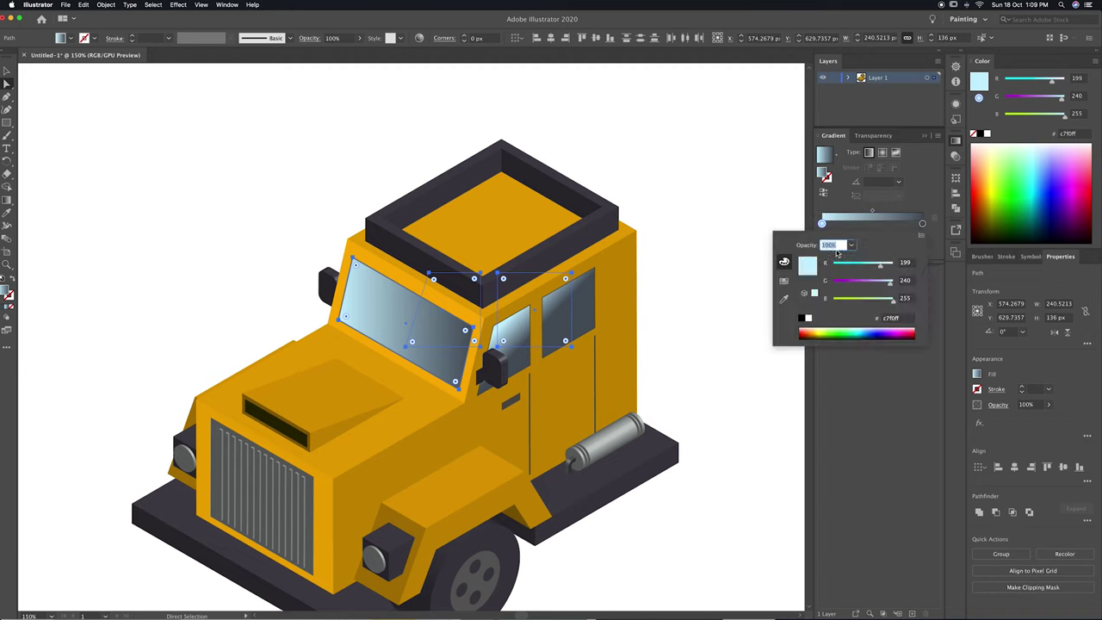
{"action": "left_click", "coordinate": [859, 281]}
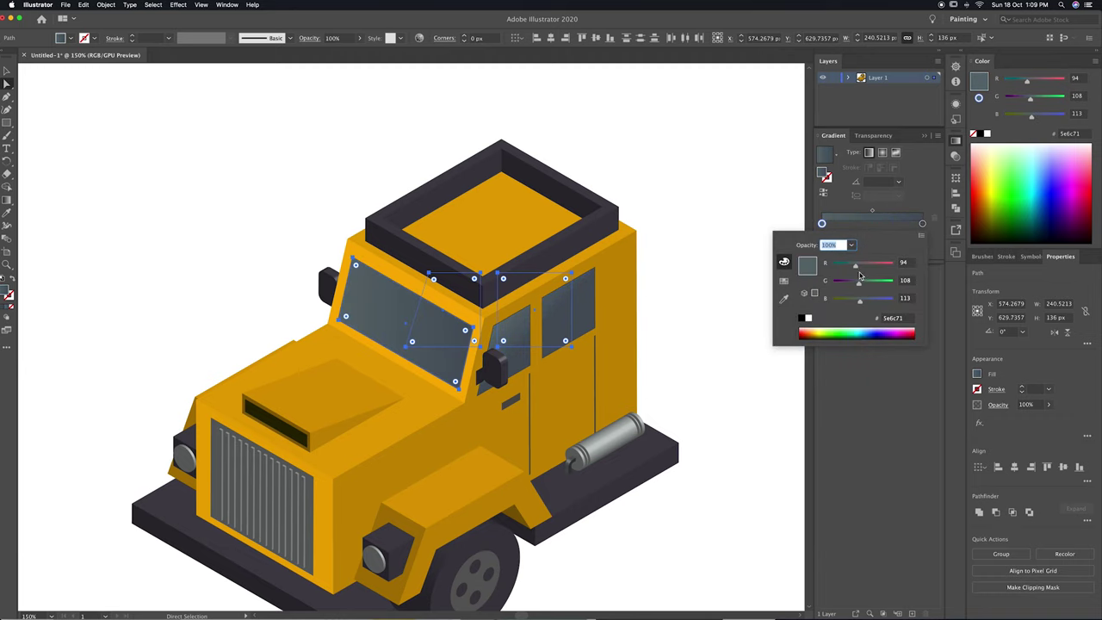
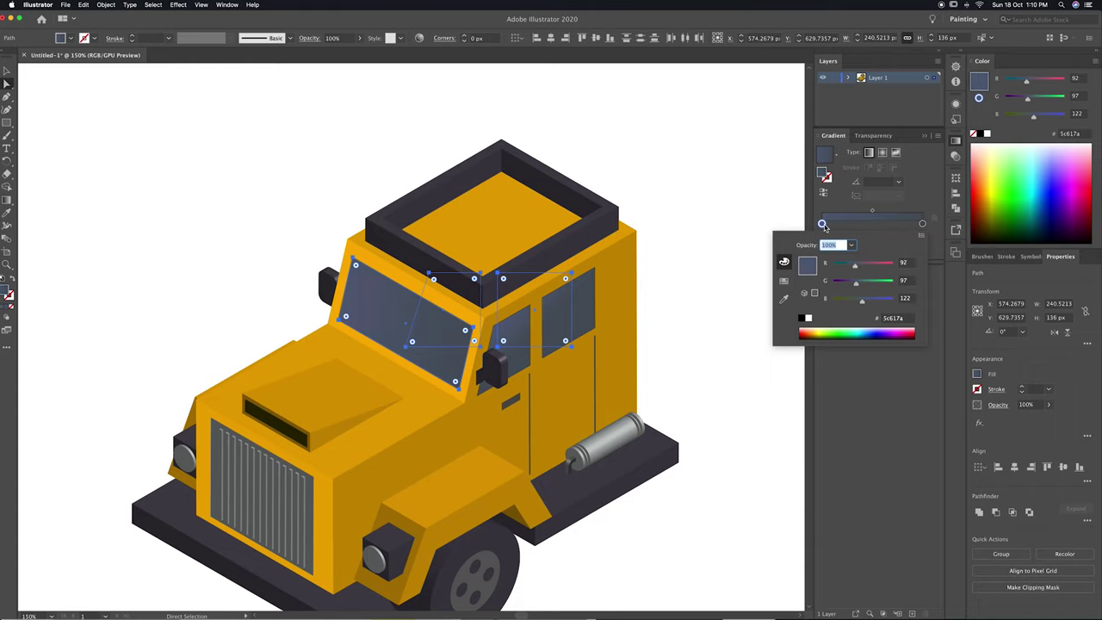
Recolour the blue-grey window gradient and redraw it at a new angle down the windshield.
{"action": "left_click", "coordinate": [862, 280]}
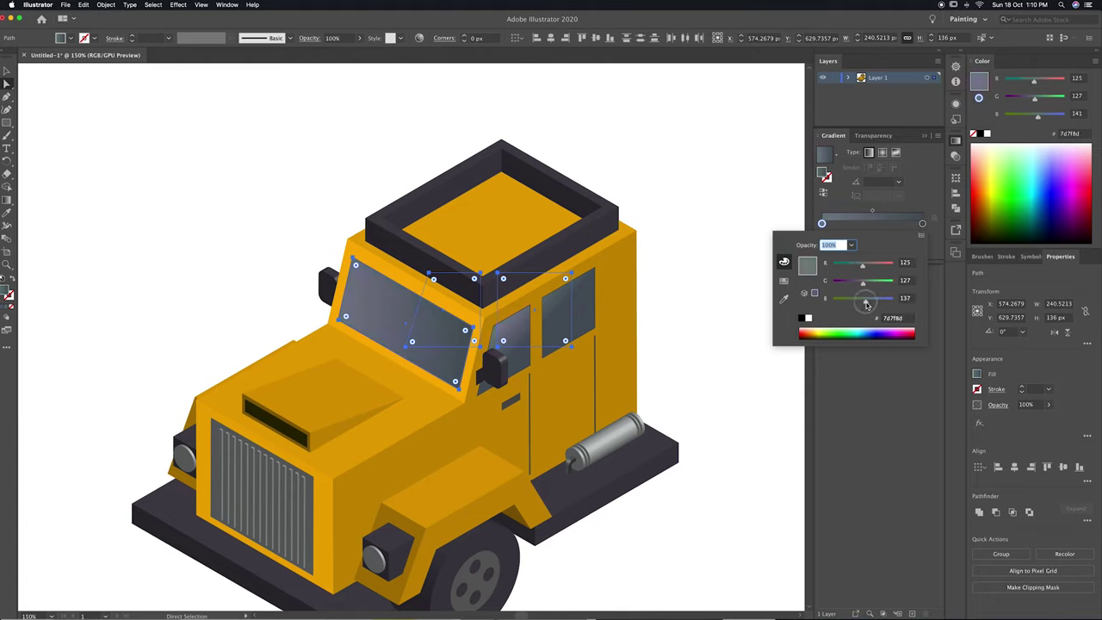
{"action": "key", "text": "Escape"}
{"action": "left_click", "coordinate": [404, 323]}
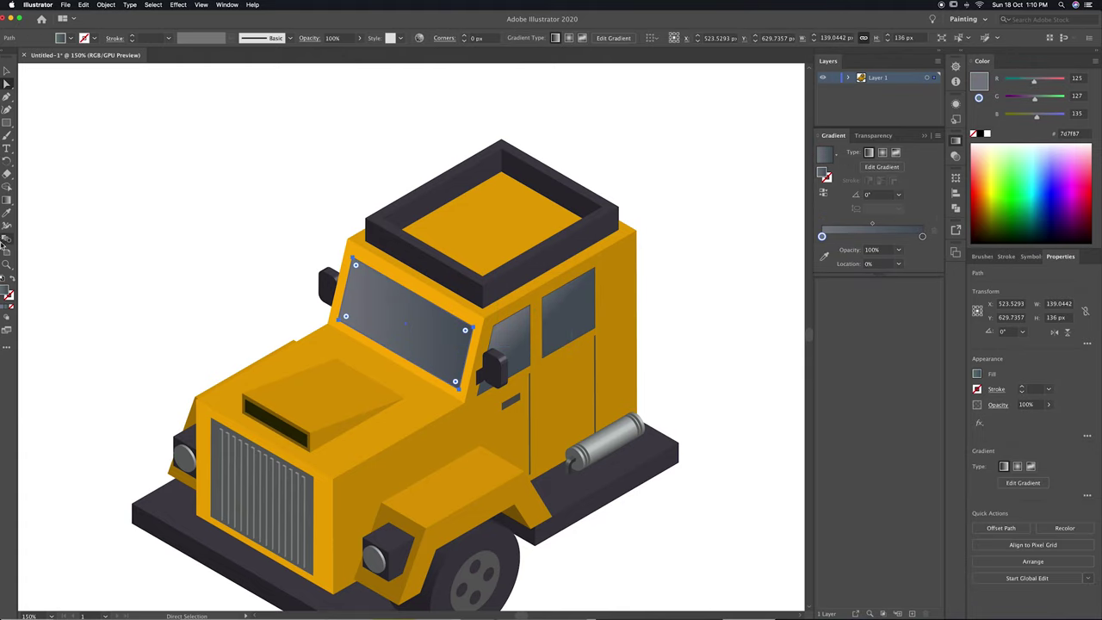
{"action": "left_click", "coordinate": [7, 200]}
{"action": "left_click_drag", "start_coordinate": [374, 290], "coordinate": [385, 327]}
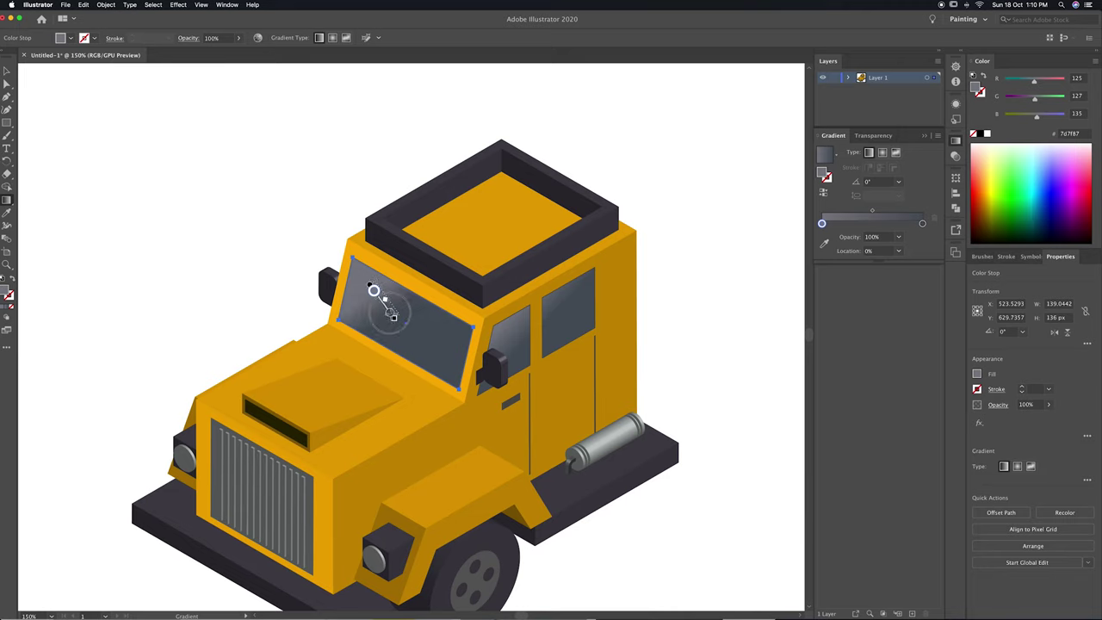
{"action": "left_click_drag", "start_coordinate": [396, 284], "coordinate": [405, 325]}
{"action": "key", "text": "ctrl+shift+a"}
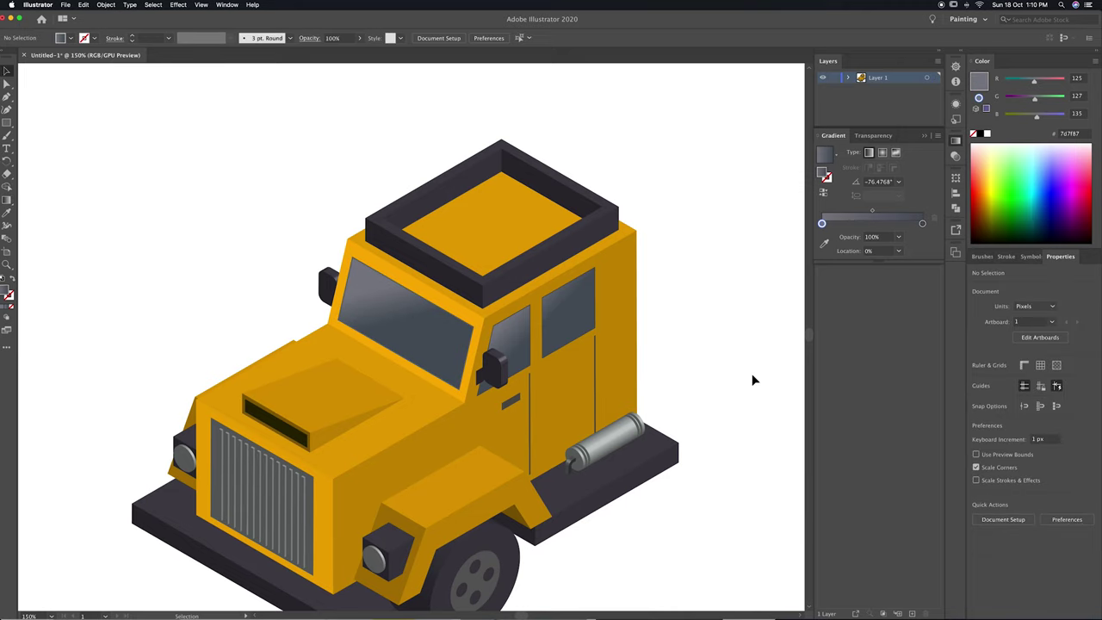
Give the roof rectangle's dark frame a thinner stroke weight.
{"action": "key", "text": "ctrl+minus"}
{"action": "key", "text": "ctrl+minus"}
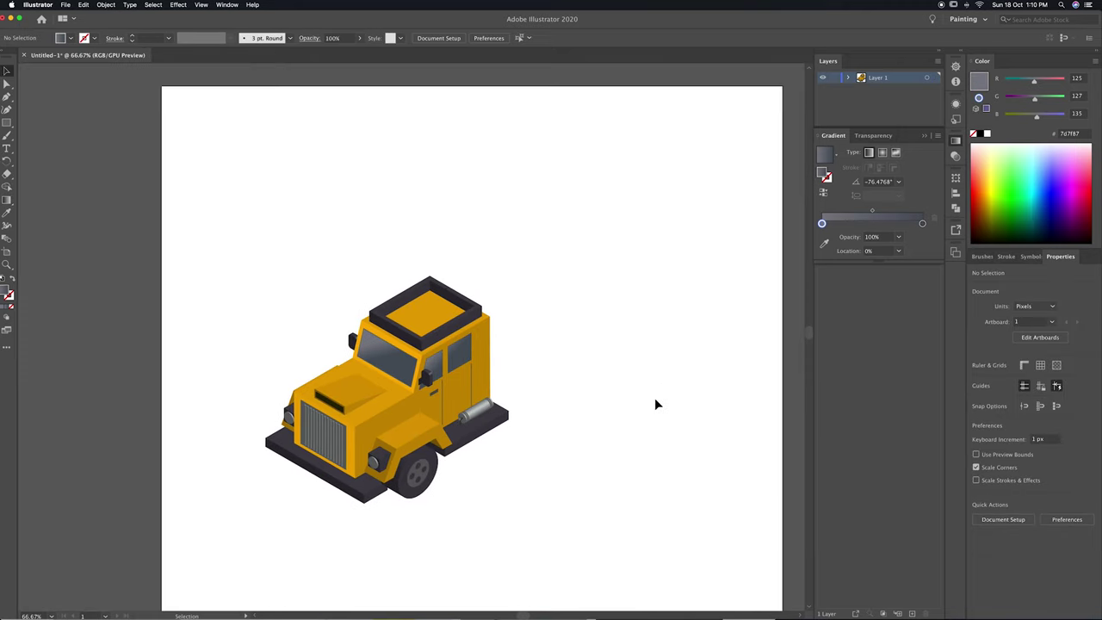
{"action": "key", "text": "ctrl+1"}
{"action": "left_click", "coordinate": [430, 258]}
{"action": "left_click", "coordinate": [1022, 391]}
{"action": "left_click", "coordinate": [1022, 392]}
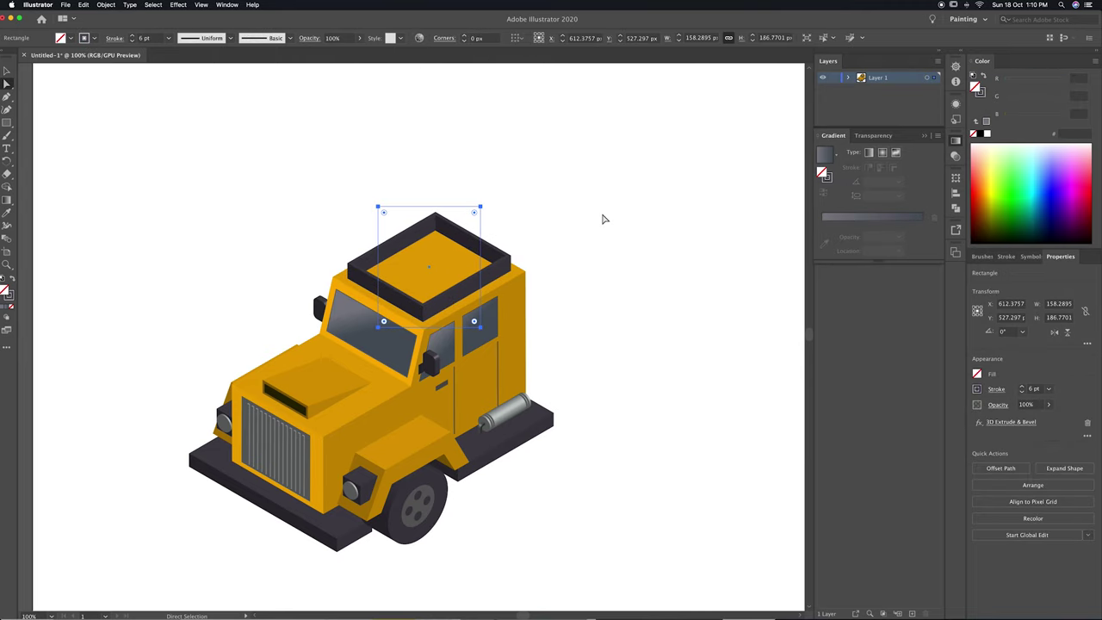
{"action": "key", "text": "v"}
{"action": "left_click", "coordinate": [679, 298]}
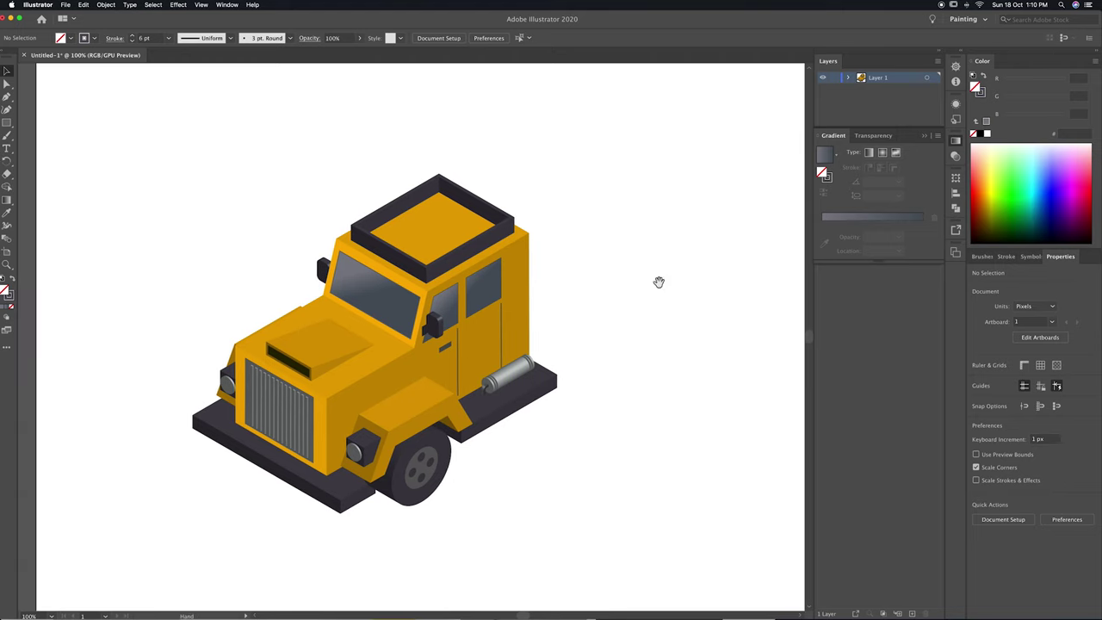
{"action": "double_click", "coordinate": [472, 435]}
Inside the wheel hub, try deleting the bolts and punching out the hub, then undo.
{"action": "key", "text": "super+equal"}
{"action": "left_click", "coordinate": [426, 356]}
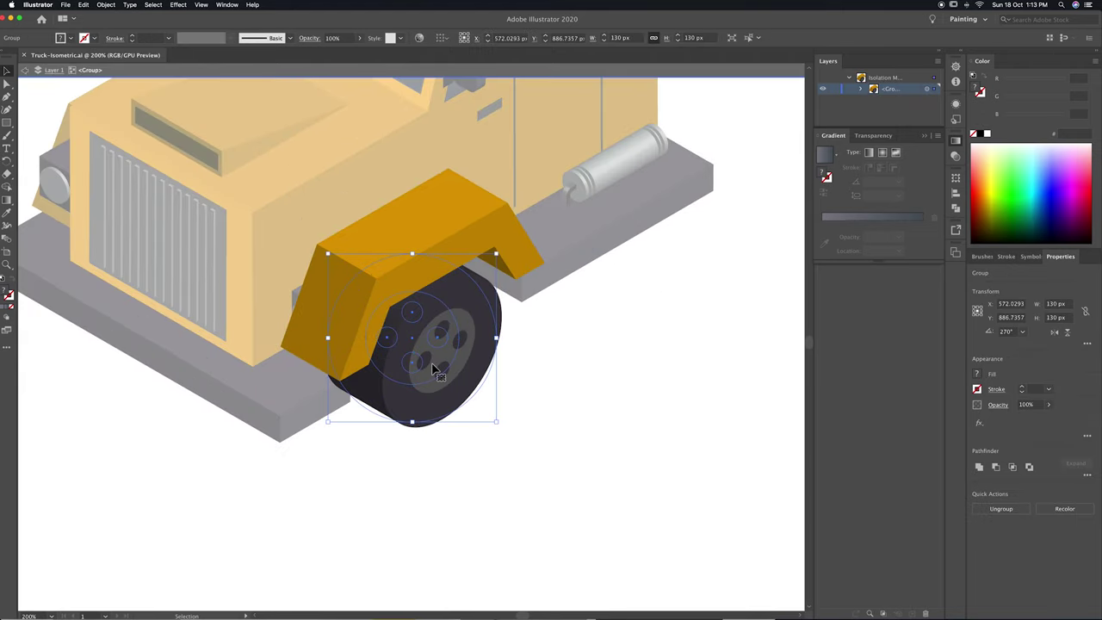
{"action": "double_click", "coordinate": [425, 356]}
{"action": "left_click", "coordinate": [437, 338]}
{"action": "key", "text": "super+a"}
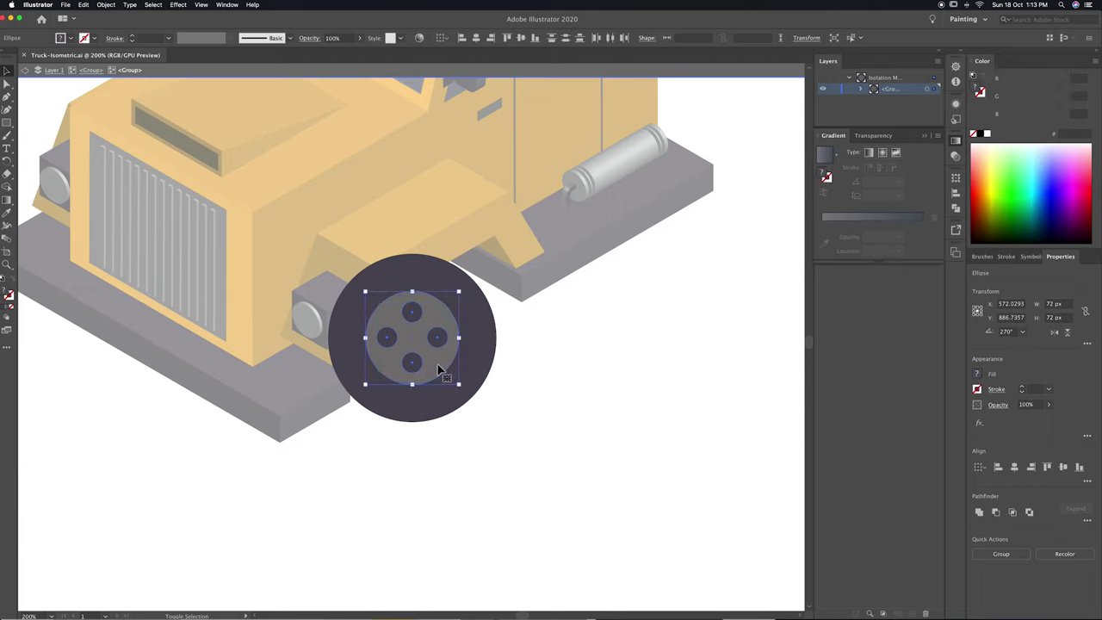
{"action": "left_click", "coordinate": [437, 337]}
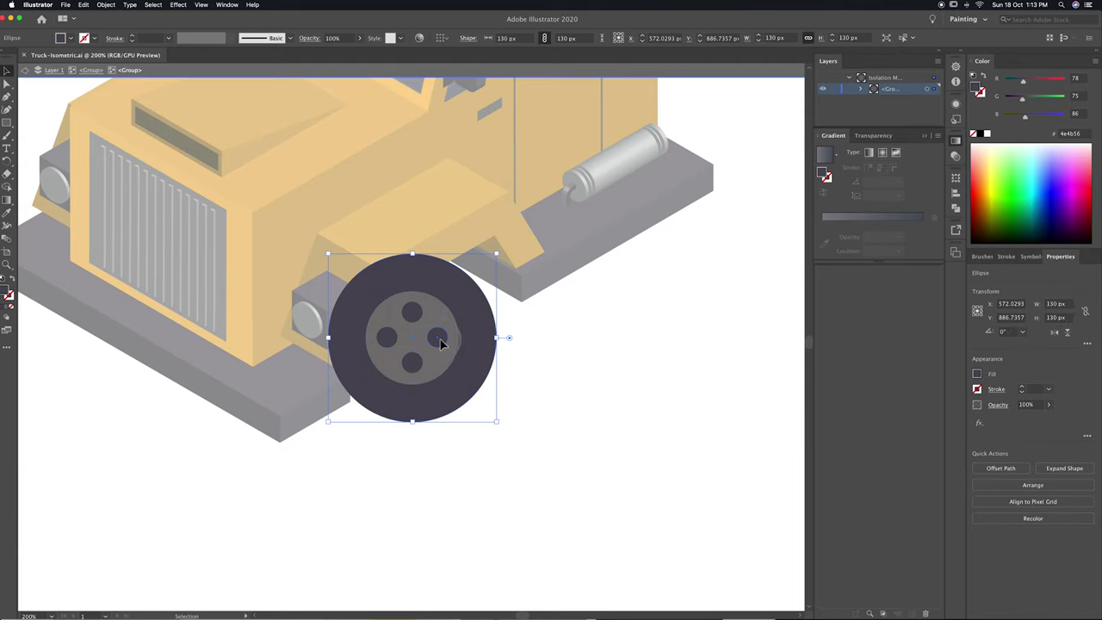
{"action": "key", "text": "Delete"}
{"action": "left_click", "coordinate": [413, 368]}
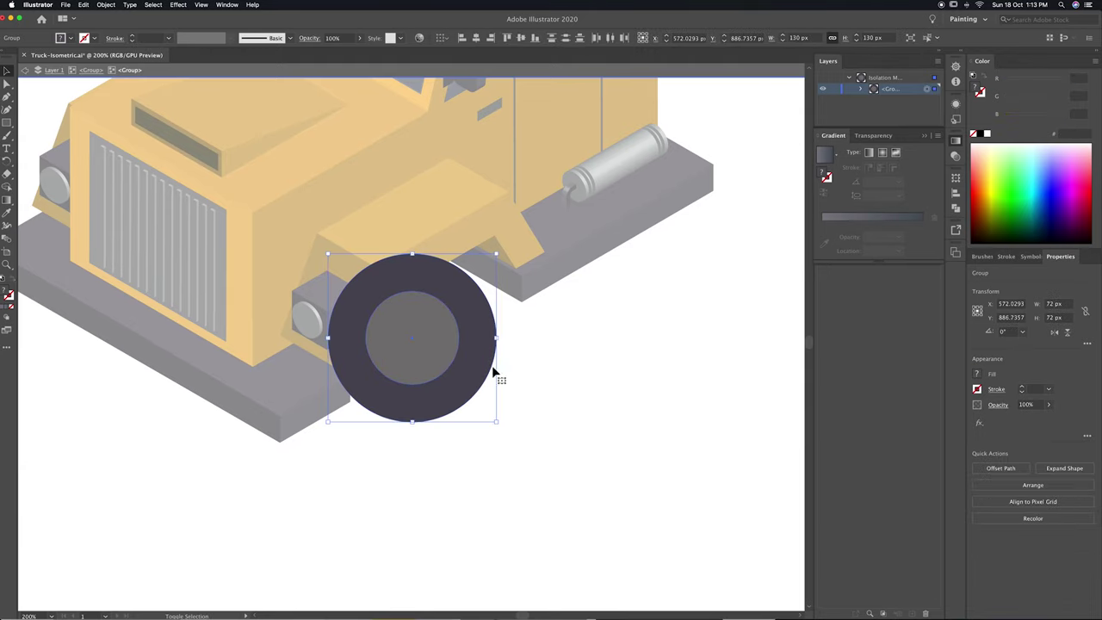
{"action": "key", "text": "super+8"}
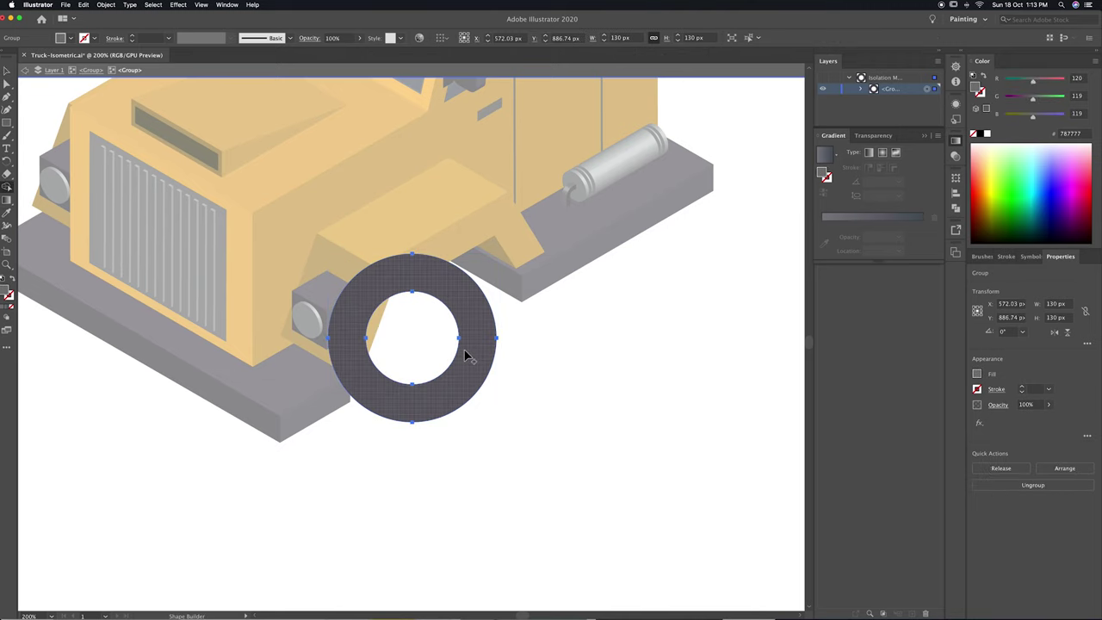
{"action": "key", "text": "super+z"}
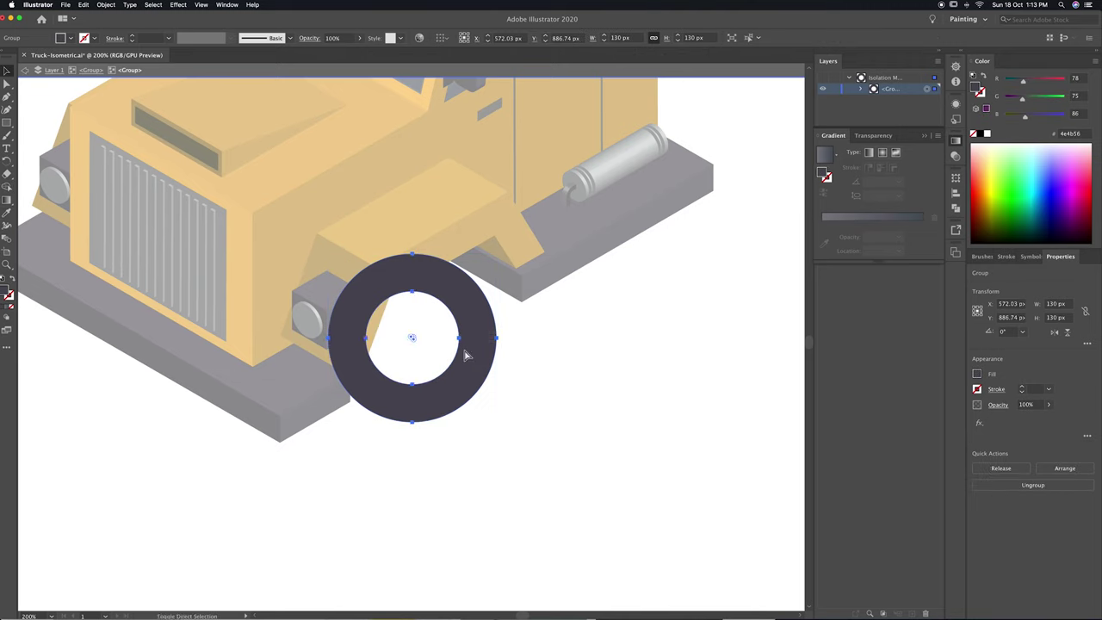
{"action": "key", "text": "super+z"}
Shrink the grey hub slightly, then move the four bolts in front of the 3D wheel.
{"action": "left_click_drag", "start_coordinate": [459, 294], "coordinate": [455, 295]}
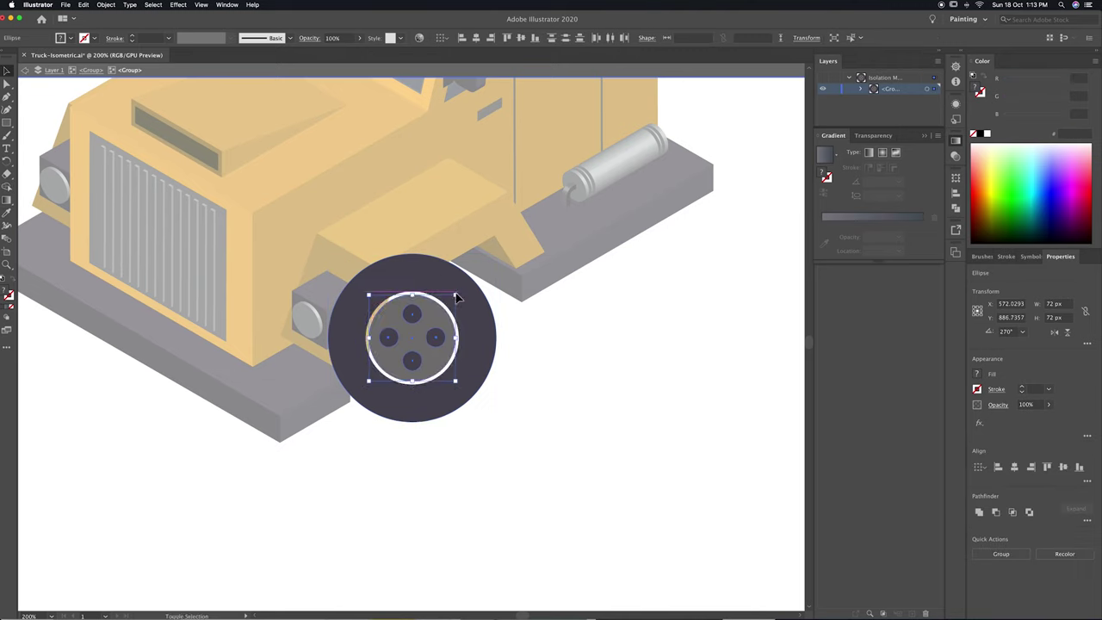
{"action": "left_click", "coordinate": [435, 337]}
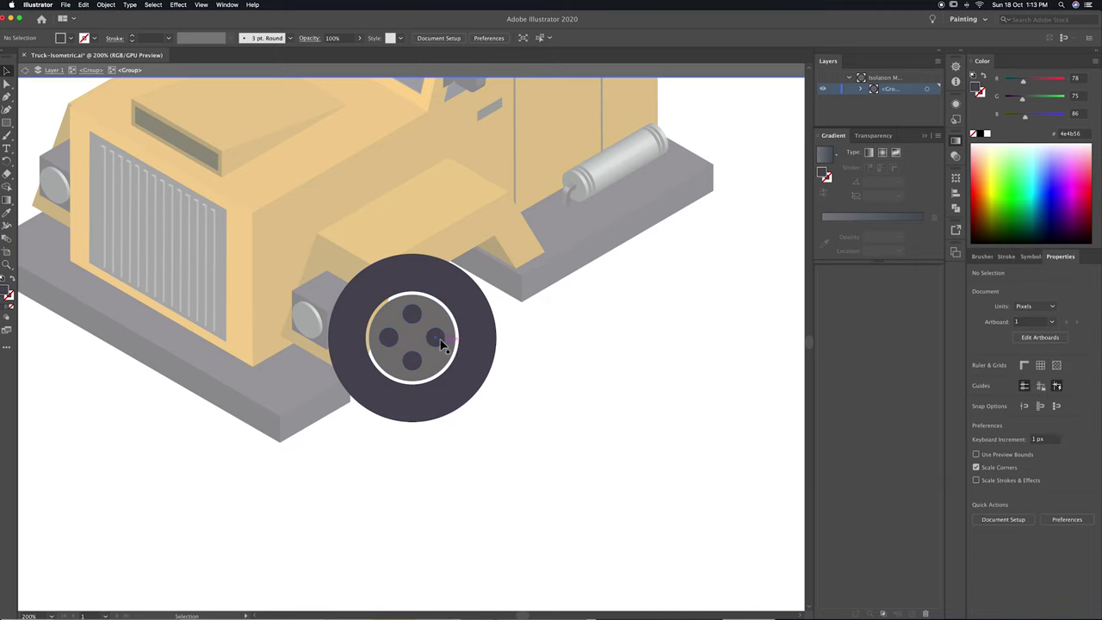
{"action": "key", "text": "super+equal"}
{"action": "left_click", "coordinate": [364, 288], "text": "shift"}
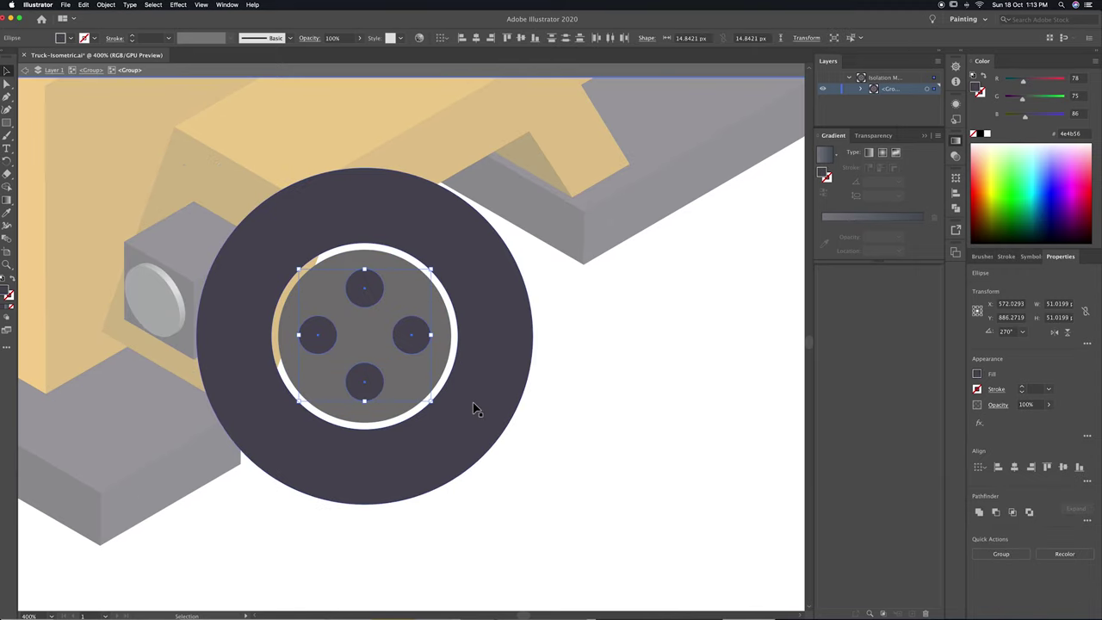
{"action": "key", "text": "Delete"}
{"action": "key", "text": "Escape"}
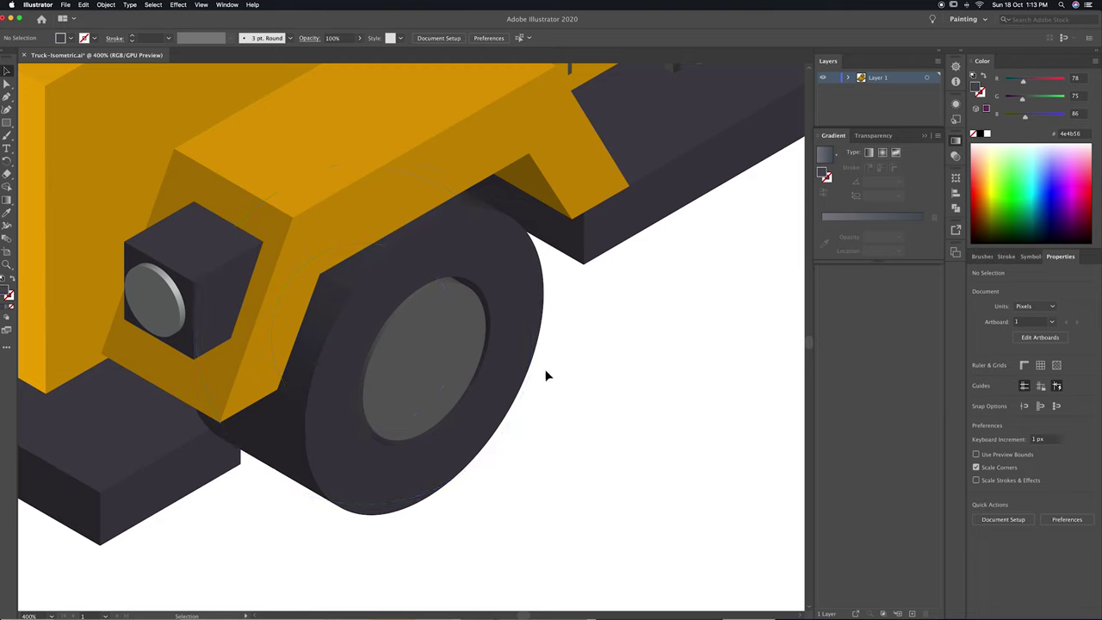
{"action": "key", "text": "super+f"}
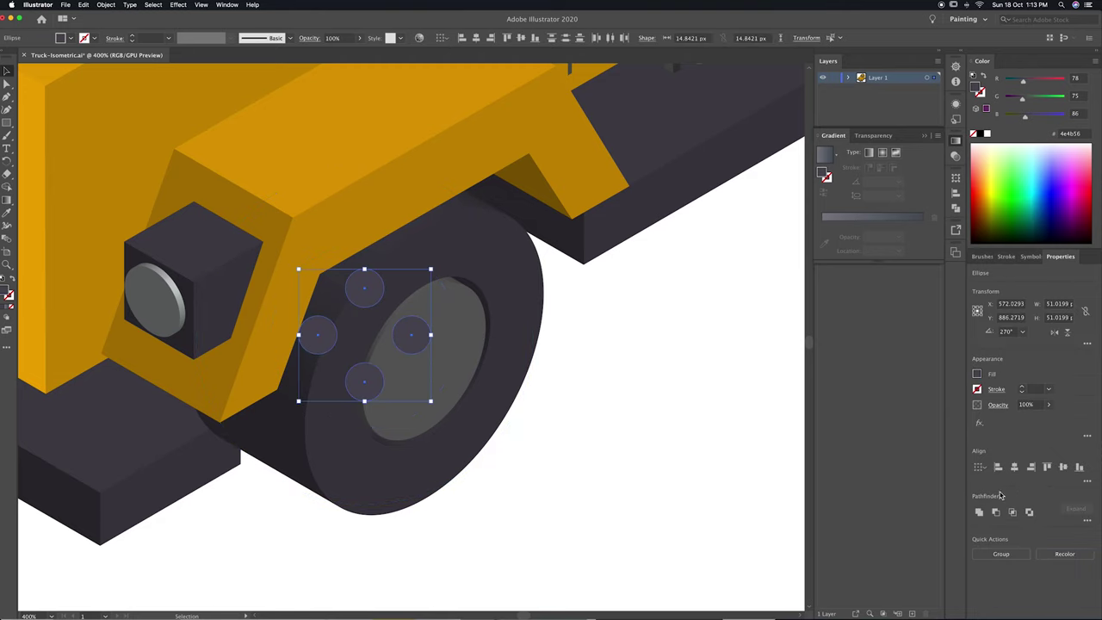
Extrude the bolts with 3D Extrude & Bevel at about 3 pt depth.
{"action": "left_click", "coordinate": [179, 6]}
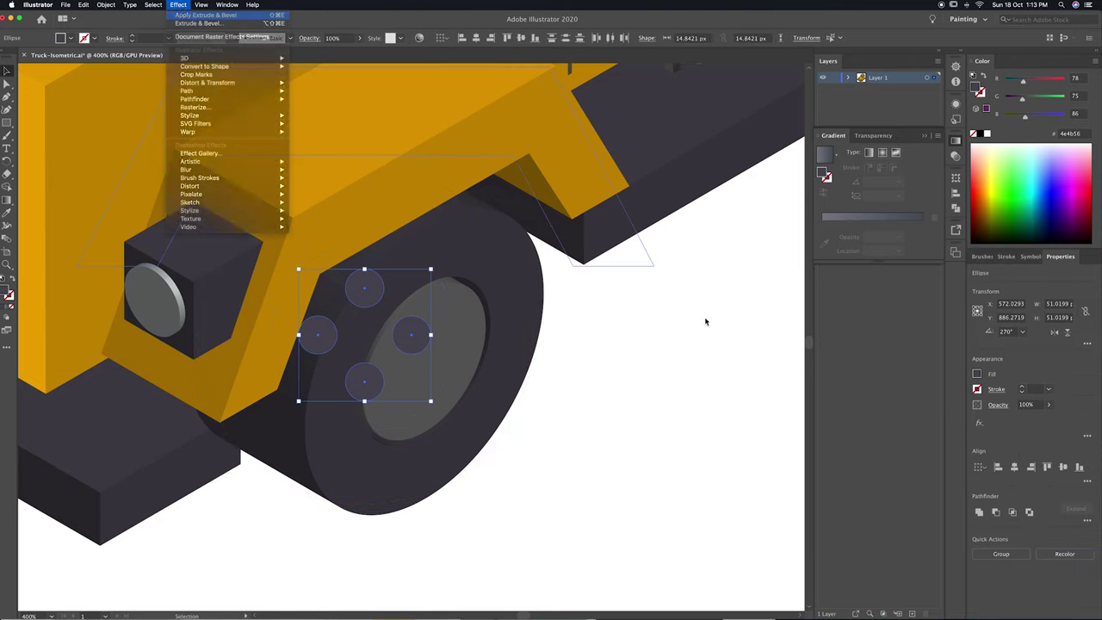
{"action": "left_click", "coordinate": [310, 68]}
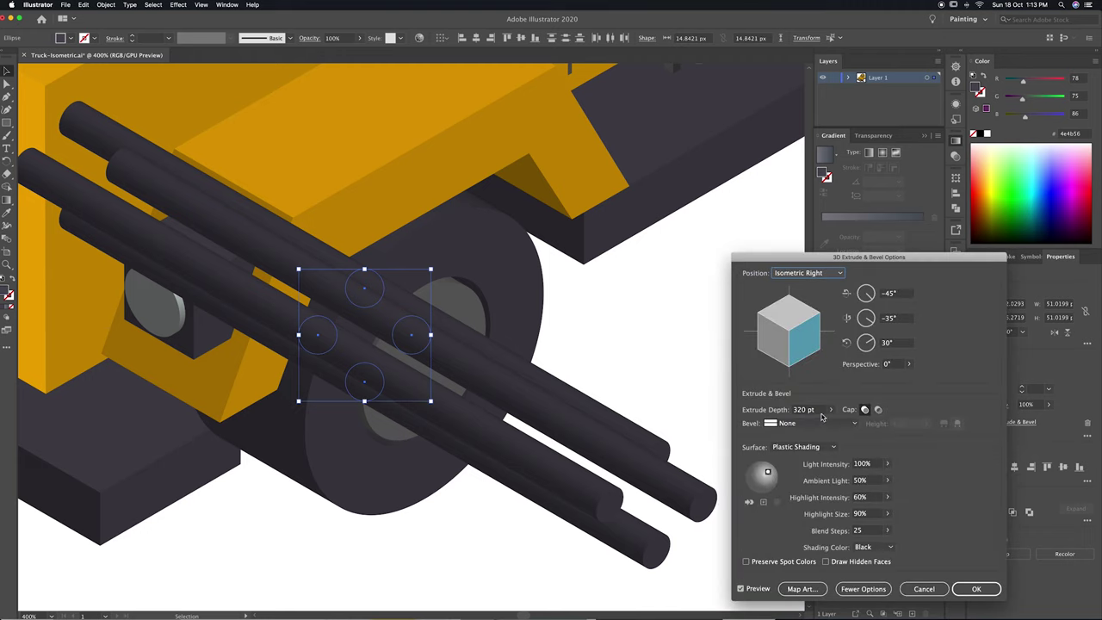
{"action": "left_click", "coordinate": [830, 410]}
{"action": "left_click_drag", "start_coordinate": [790, 427], "coordinate": [797, 428]}
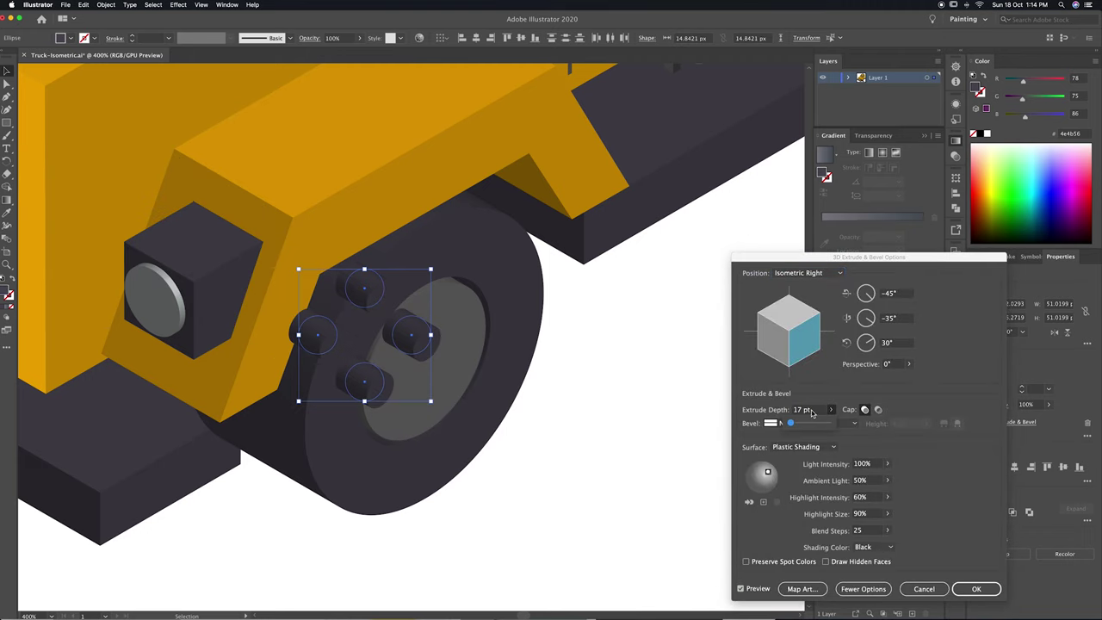
{"action": "key", "text": "Down"}
{"action": "key", "text": "Down"}
{"action": "key", "text": "Down"}
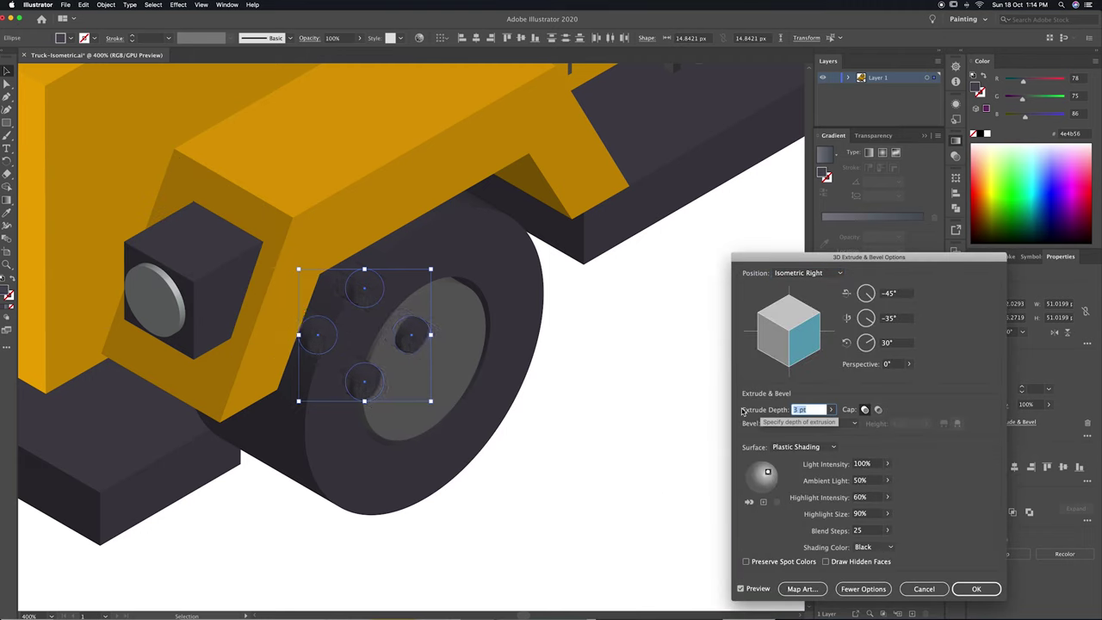
{"action": "left_click", "coordinate": [976, 588]}
Move, scale down and centre the extruded bolts on the wheel's grey hub.
{"action": "left_click_drag", "start_coordinate": [404, 338], "coordinate": [472, 367]}
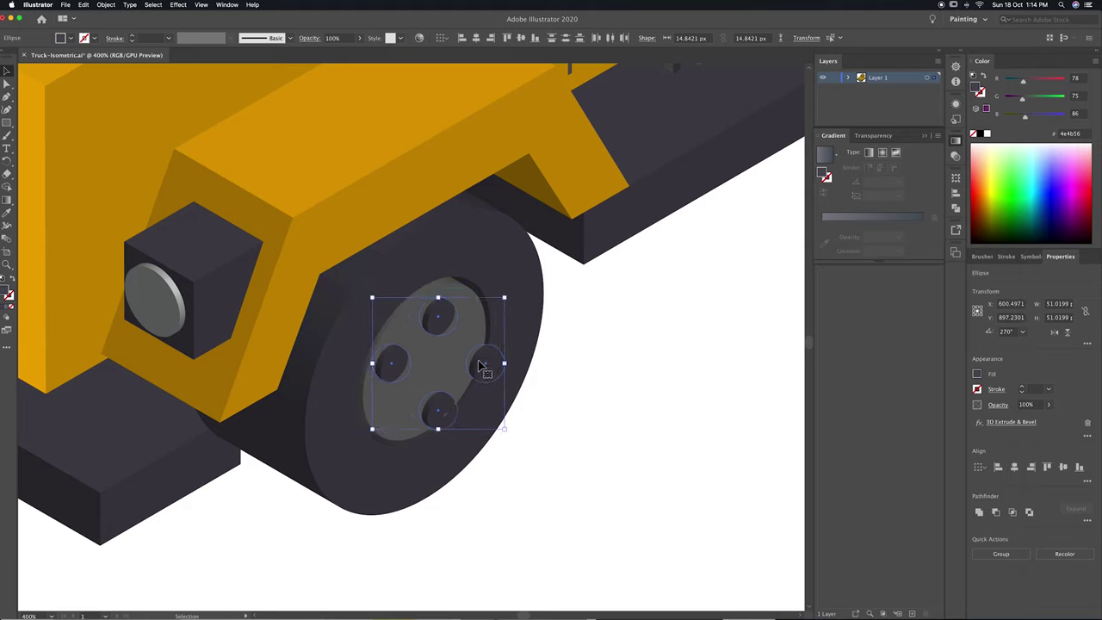
{"action": "left_click_drag", "start_coordinate": [508, 425], "coordinate": [489, 407]}
{"action": "left_click_drag", "start_coordinate": [465, 361], "coordinate": [469, 366]}
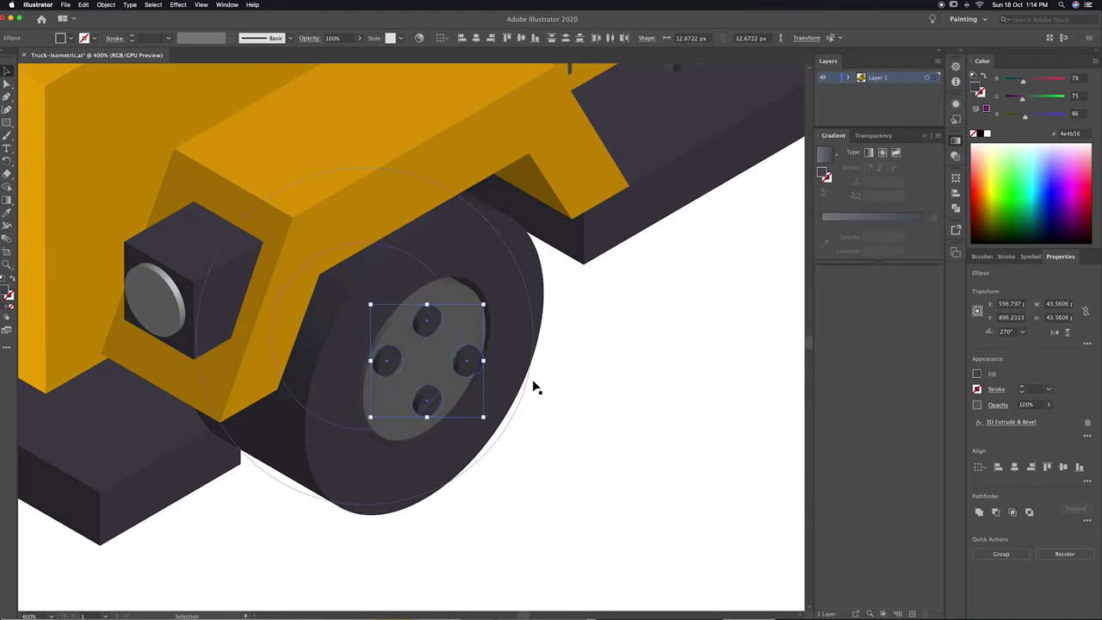
{"action": "left_click", "coordinate": [616, 423]}
{"action": "key", "text": "super+minus"}
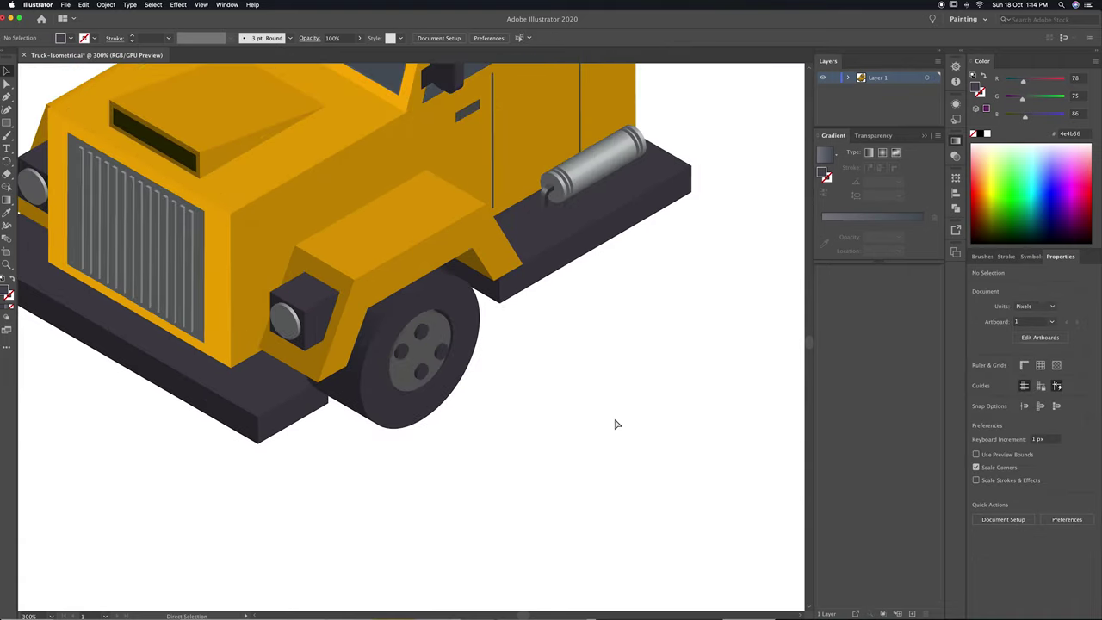
Move and rotate the silver side tank cylinder and slide its bracket behind the tank's end.
{"action": "key", "text": "super+0"}
{"action": "left_click_drag", "start_coordinate": [502, 416], "coordinate": [593, 423]}
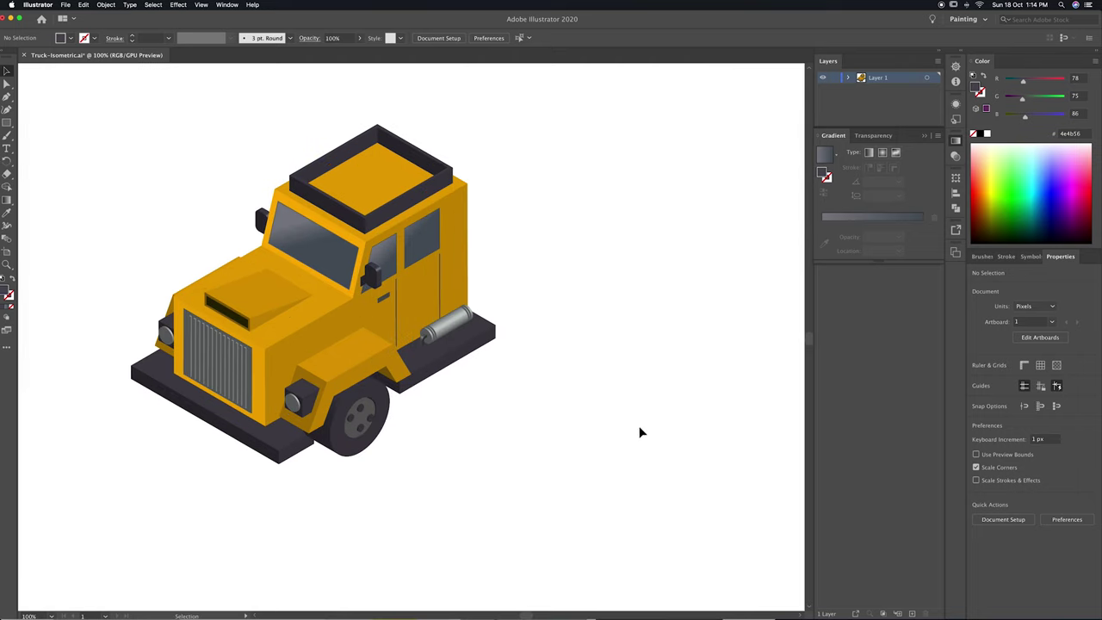
{"action": "left_click_drag", "start_coordinate": [409, 366], "coordinate": [437, 342]}
{"action": "key", "text": "super+equal"}
{"action": "key", "text": "super+equal"}
{"action": "key", "text": "super+equal"}
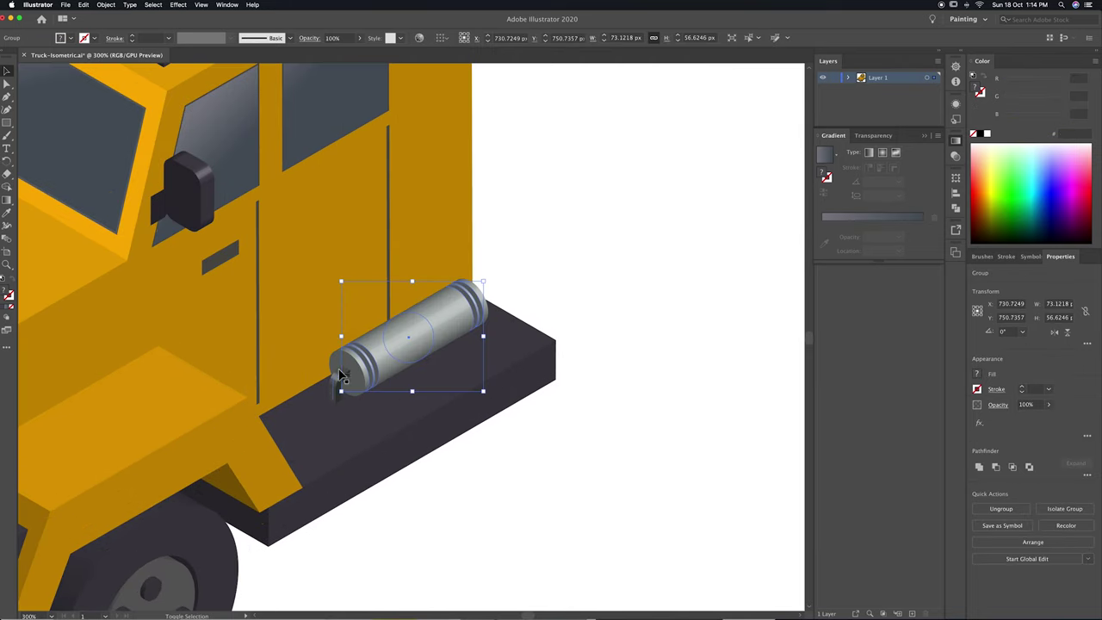
{"action": "left_click_drag", "start_coordinate": [488, 291], "coordinate": [508, 255]}
{"action": "left_click", "coordinate": [337, 387]}
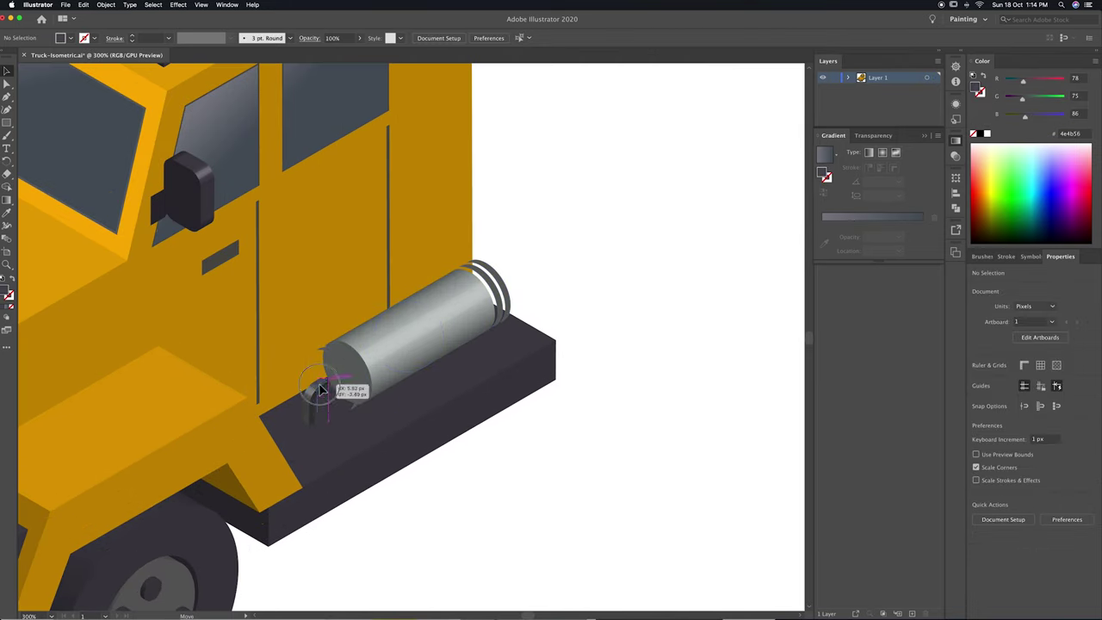
{"action": "left_click_drag", "start_coordinate": [343, 390], "coordinate": [321, 398]}
Inside the tank group, shift the end ring and dark end cap along the tank.
{"action": "double_click", "coordinate": [503, 293]}
{"action": "left_click", "coordinate": [507, 300]}
{"action": "left_click_drag", "start_coordinate": [507, 295], "coordinate": [485, 310]}
{"action": "key", "text": "super+equal"}
{"action": "key", "text": "super+equal"}
{"action": "key", "text": "super+equal"}
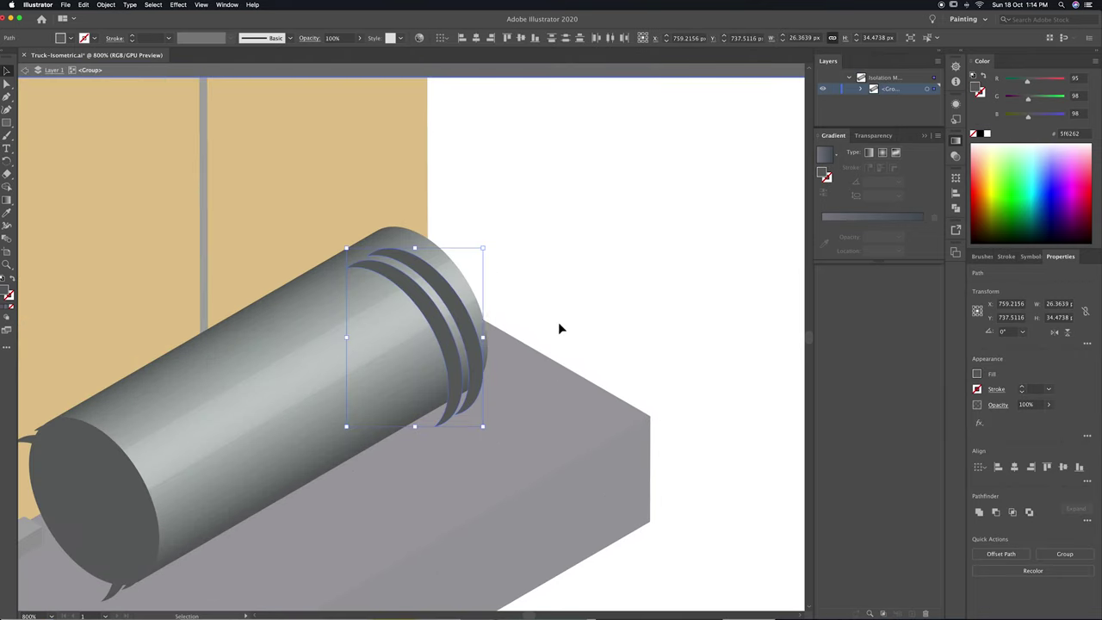
{"action": "left_click", "coordinate": [590, 342]}
{"action": "left_click_drag", "start_coordinate": [269, 468], "coordinate": [343, 422]}
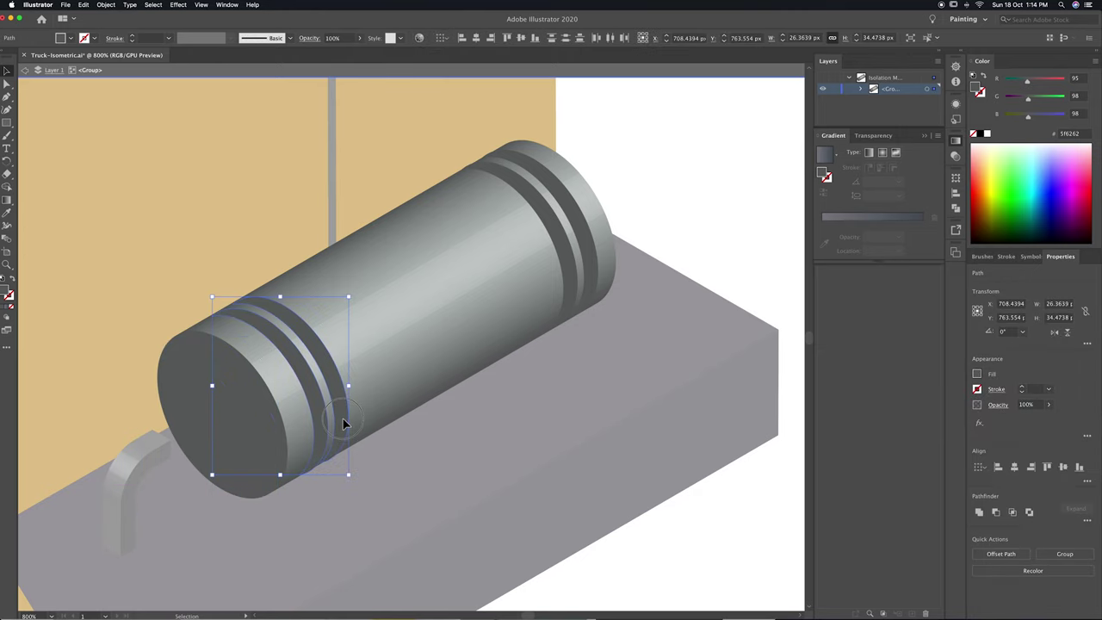
{"action": "double_click", "coordinate": [651, 244]}
Reposition and shrink the small dark bracket and deepen its extrusion to 12 pt.
{"action": "double_click", "coordinate": [142, 447]}
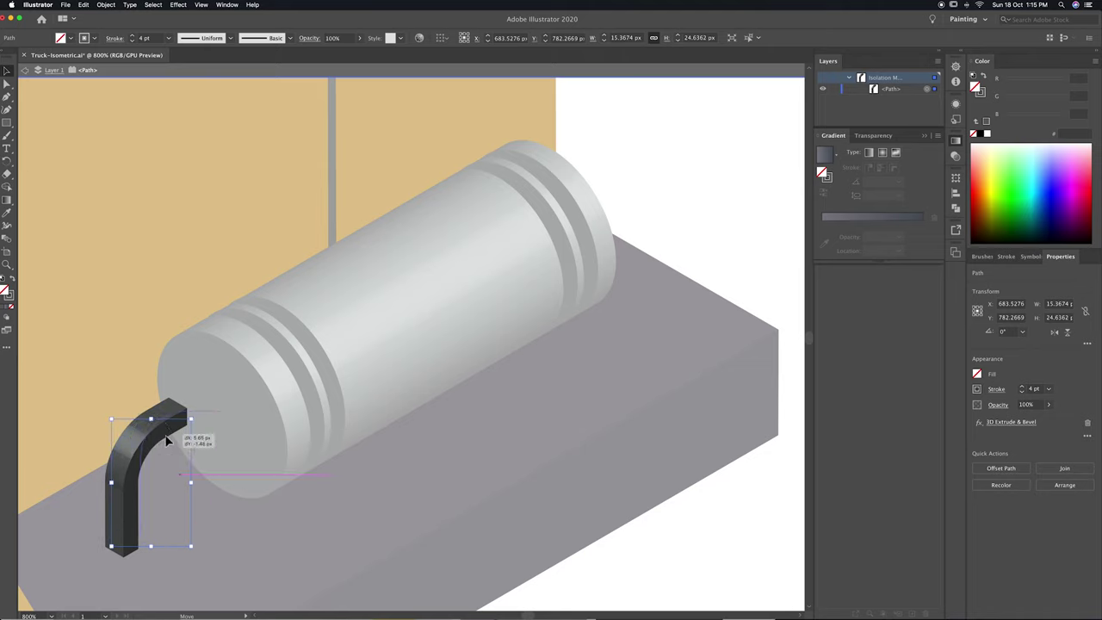
{"action": "left_click_drag", "start_coordinate": [168, 441], "coordinate": [171, 442]}
{"action": "left_click_drag", "start_coordinate": [229, 412], "coordinate": [228, 418]}
{"action": "left_click", "coordinate": [1011, 422]}
{"action": "left_click", "coordinate": [805, 410]}
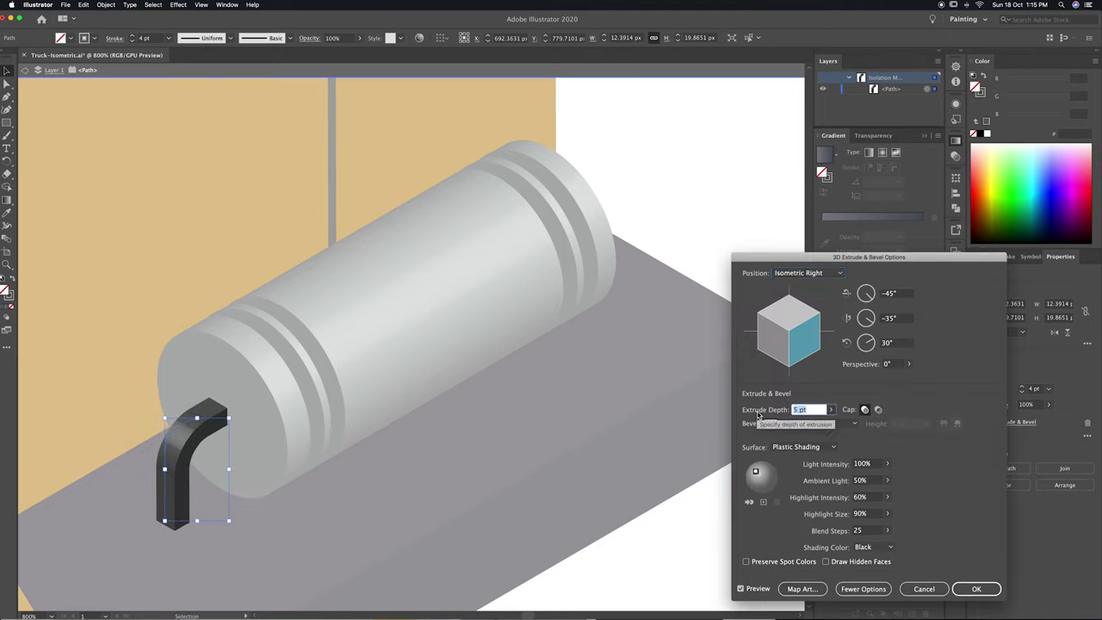
{"action": "key", "text": "Up"}
{"action": "key", "text": "Up"}
{"action": "key", "text": "Up"}
{"action": "key", "text": "Up"}
{"action": "key", "text": "Up"}
{"action": "key", "text": "Up"}
{"action": "left_click", "coordinate": [976, 589]}
{"action": "double_click", "coordinate": [754, 291]}
{"action": "key", "text": "super+1"}
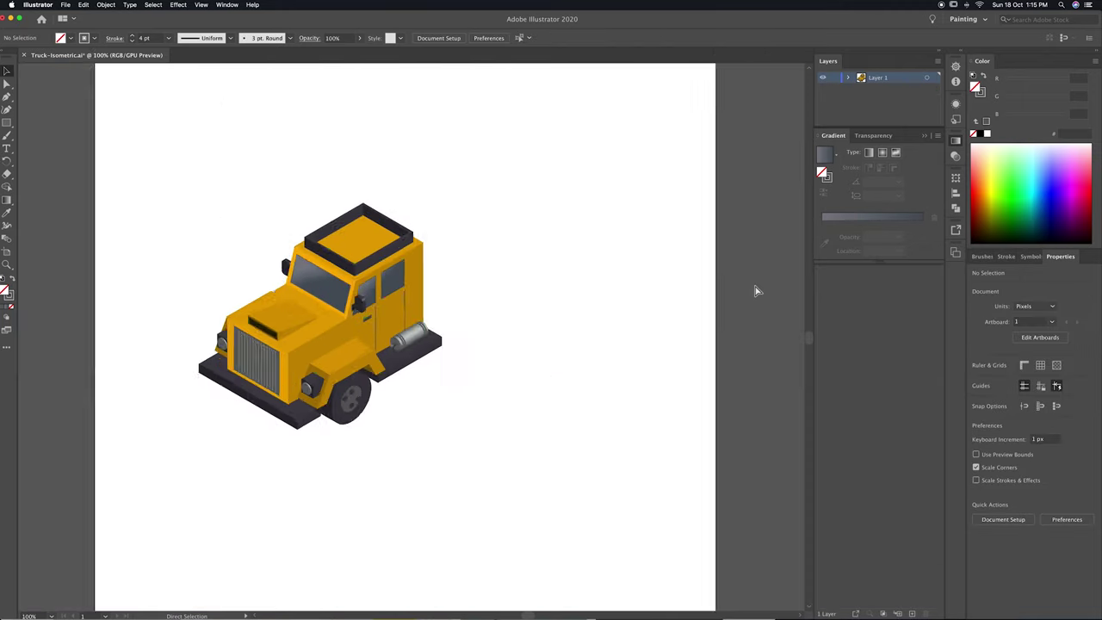
Stretch the dark platform rectangle to about 693 px and move it behind the cab.
{"action": "double_click", "coordinate": [390, 413]}
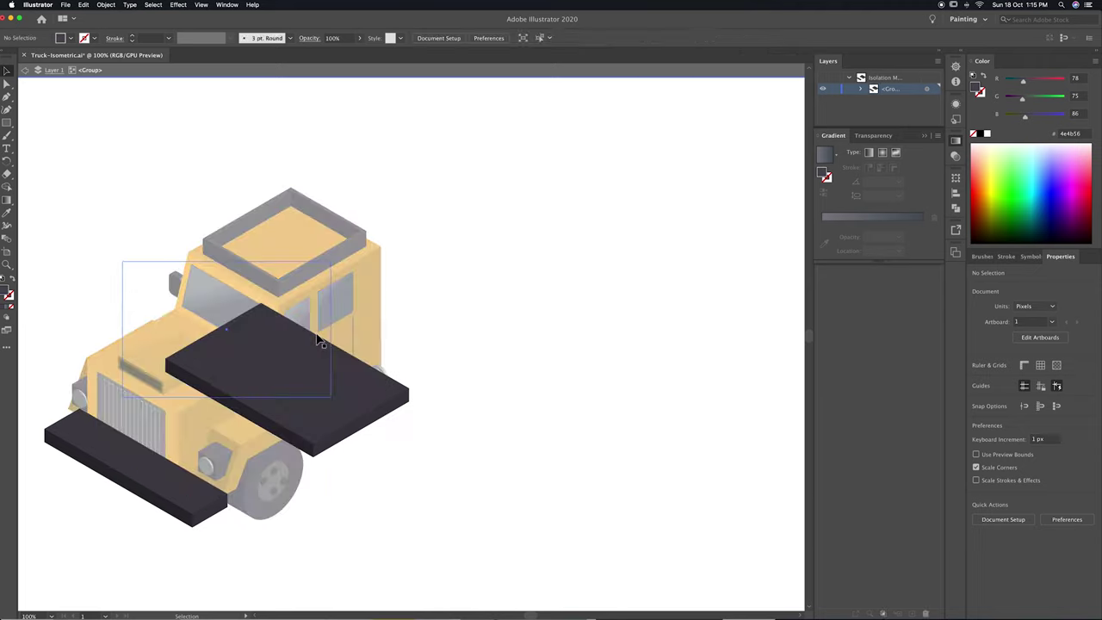
{"action": "left_click", "coordinate": [315, 275]}
{"action": "key", "text": "super+minus"}
{"action": "key", "text": "super+minus"}
{"action": "key", "text": "super+minus"}
{"action": "left_click_drag", "start_coordinate": [410, 302], "coordinate": [410, 210]}
{"action": "double_click", "coordinate": [544, 331]}
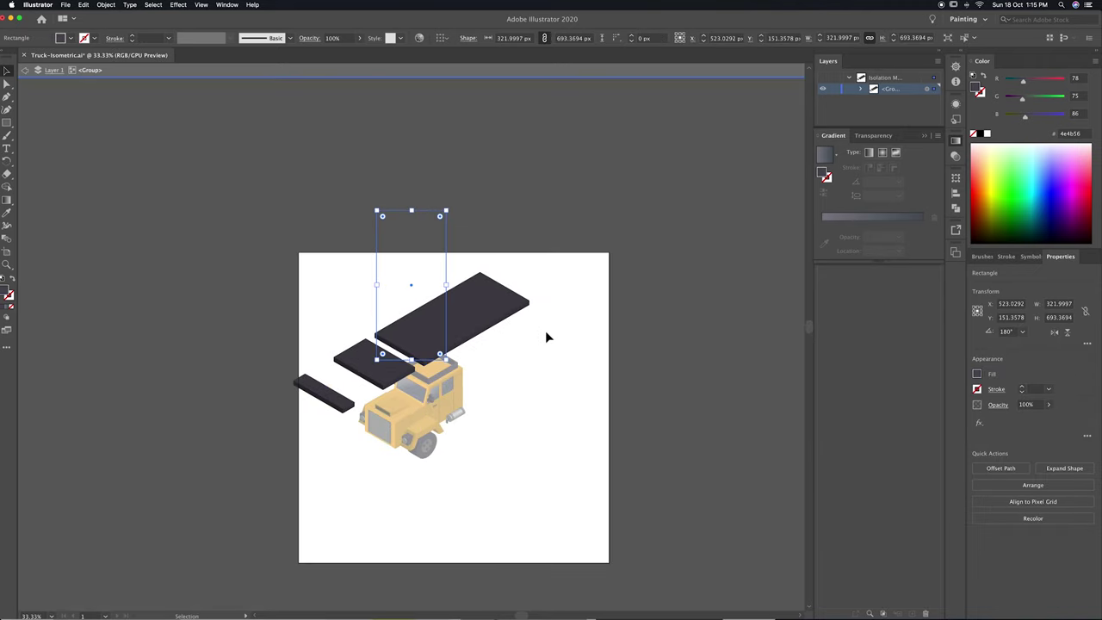
{"action": "mouse_move", "coordinate": [514, 390]}
{"action": "left_mouse_down"}
{"action": "mouse_move", "coordinate": [552, 356]}
{"action": "mouse_move", "coordinate": [547, 344]}
{"action": "left_mouse_up"}
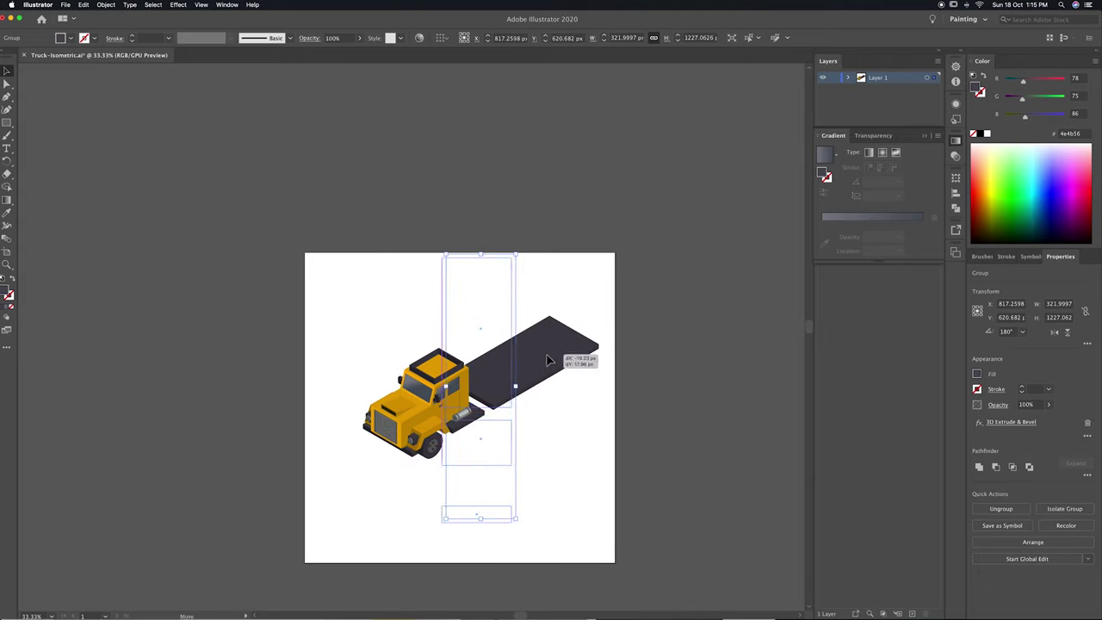
{"action": "key", "text": "super+plus"}
{"action": "key", "text": "super+plus"}
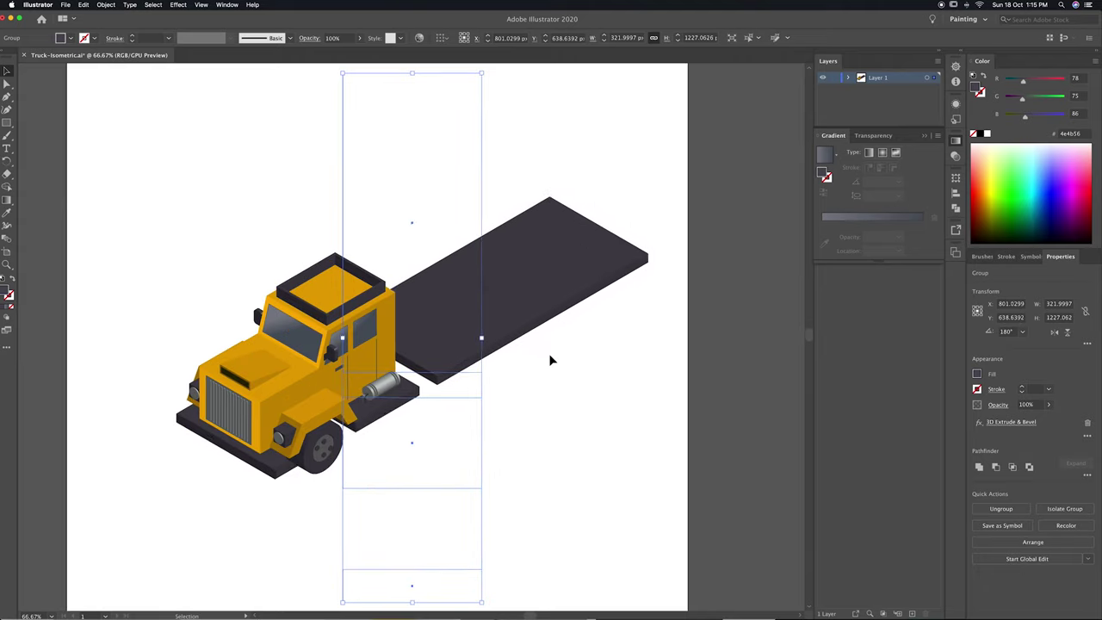
{"action": "key", "text": "super+plus"}
{"action": "key", "text": "super+plus"}
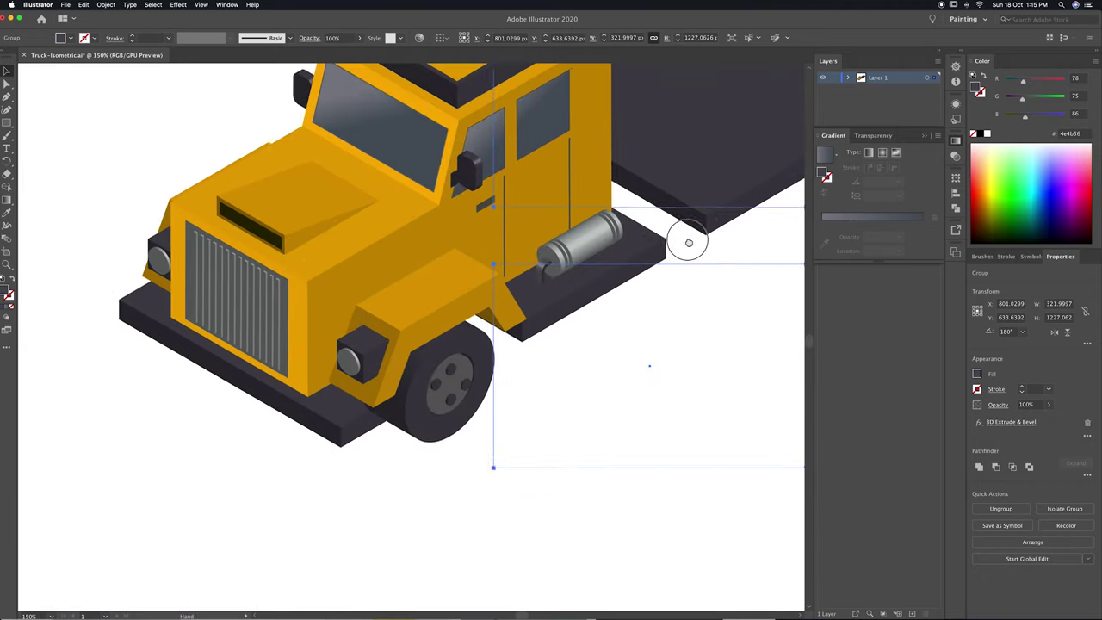
Shift the front tyre slightly right and group its hub bolts together.
{"action": "double_click", "coordinate": [482, 362]}
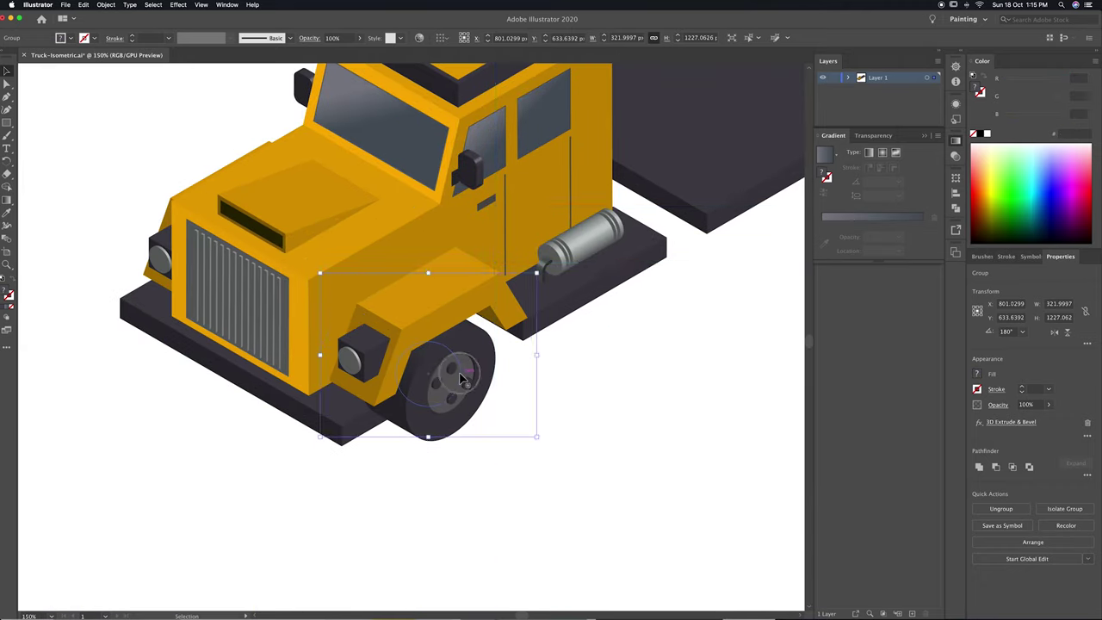
{"action": "left_click", "coordinate": [461, 408]}
{"action": "left_click_drag", "start_coordinate": [461, 414], "coordinate": [471, 408]}
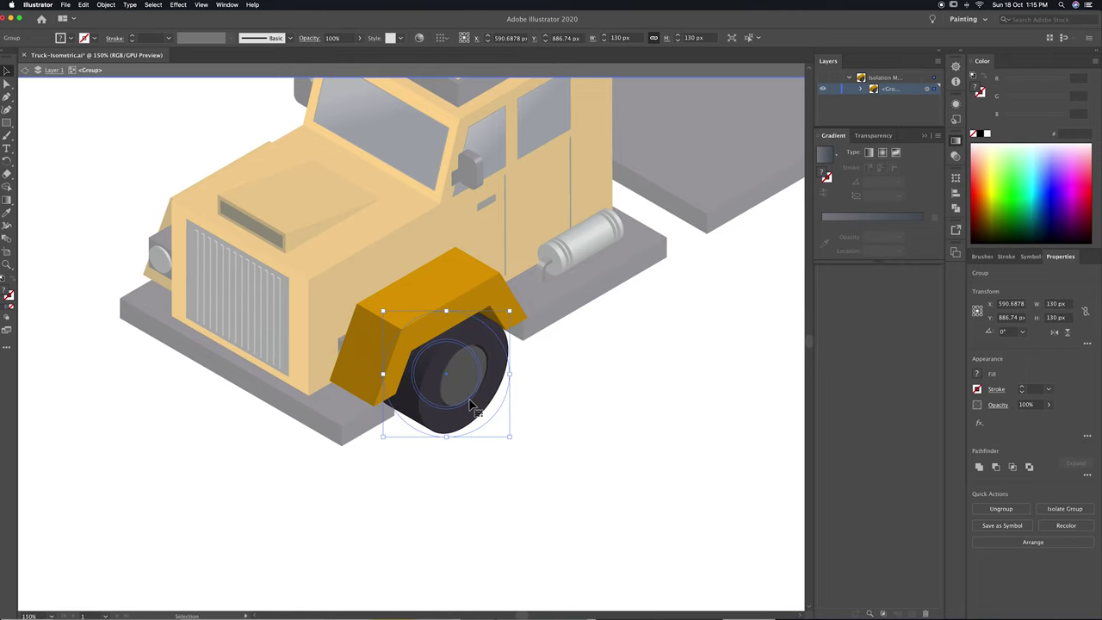
{"action": "left_click_drag", "start_coordinate": [471, 408], "coordinate": [496, 410]}
{"action": "double_click", "coordinate": [568, 450]}
{"action": "left_click", "coordinate": [471, 388]}
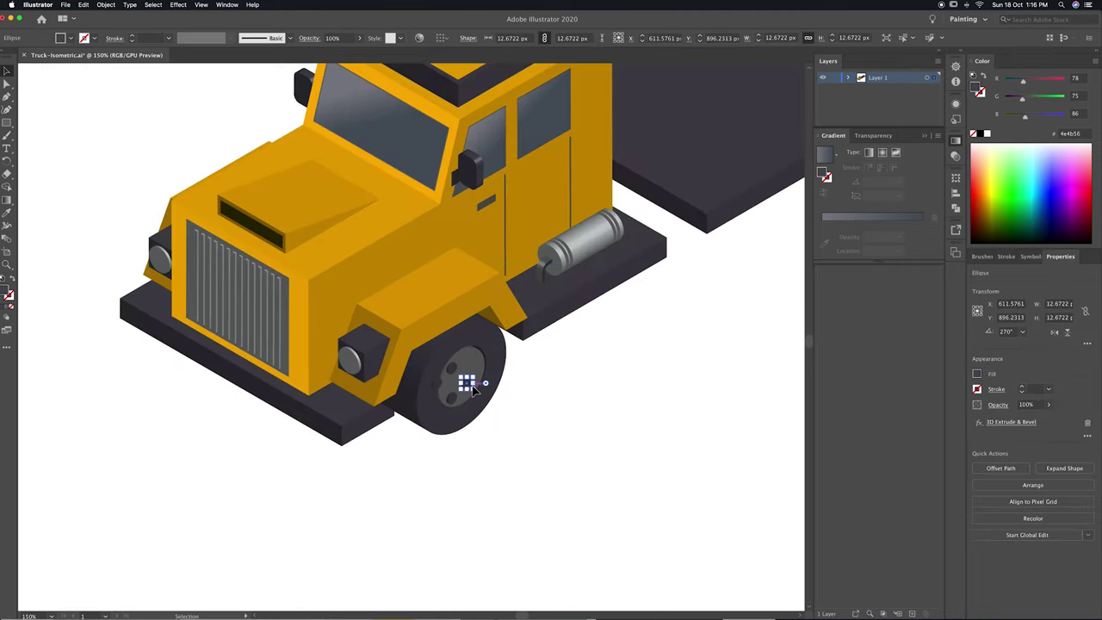
{"action": "left_click", "coordinate": [451, 400], "text": "shift"}
{"action": "key", "text": "ctrl+g"}
{"action": "key", "text": "v"}
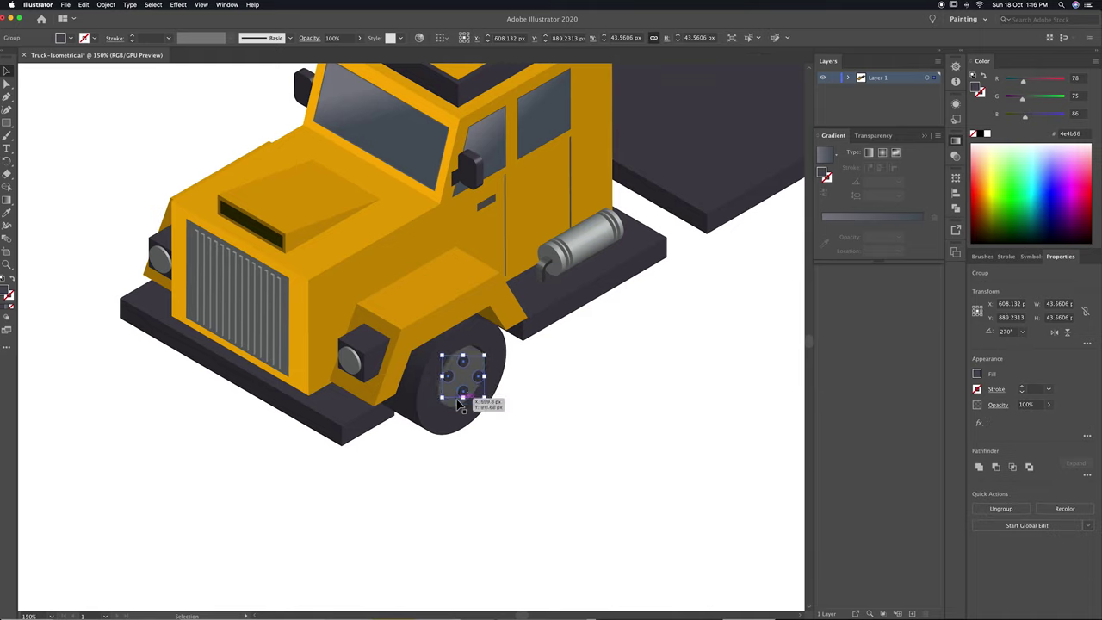
{"action": "left_click_drag", "start_coordinate": [458, 407], "coordinate": [458, 406]}
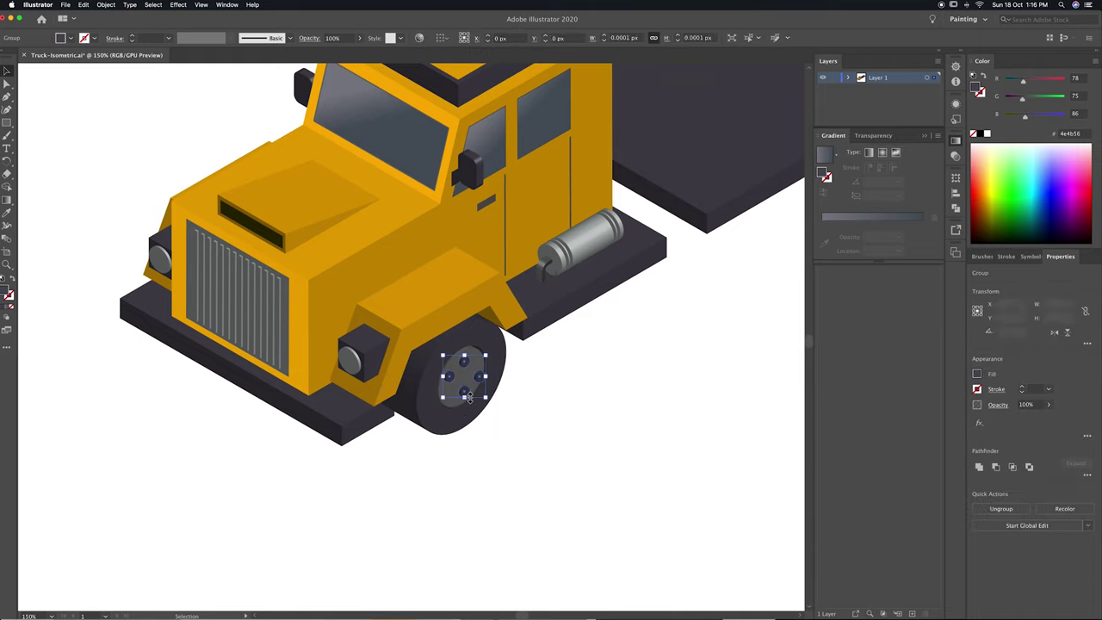
Adjust the platform group's position and draw a roughly 349 × 225 px ellipse above the cab.
{"action": "left_click_drag", "start_coordinate": [356, 440], "coordinate": [353, 411]}
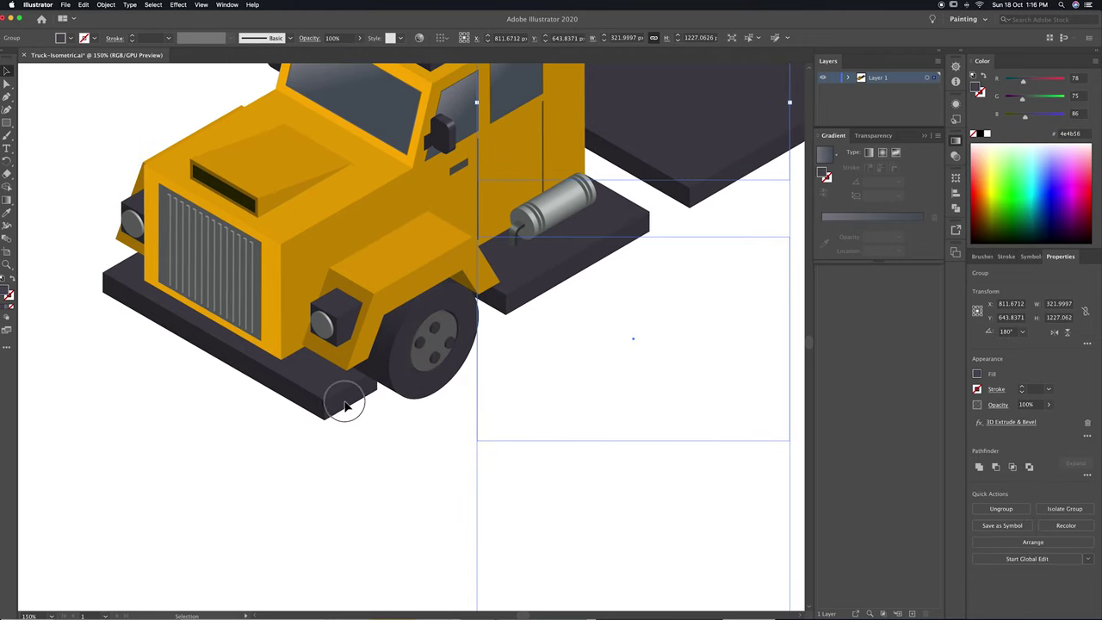
{"action": "left_click_drag", "start_coordinate": [353, 411], "coordinate": [340, 407]}
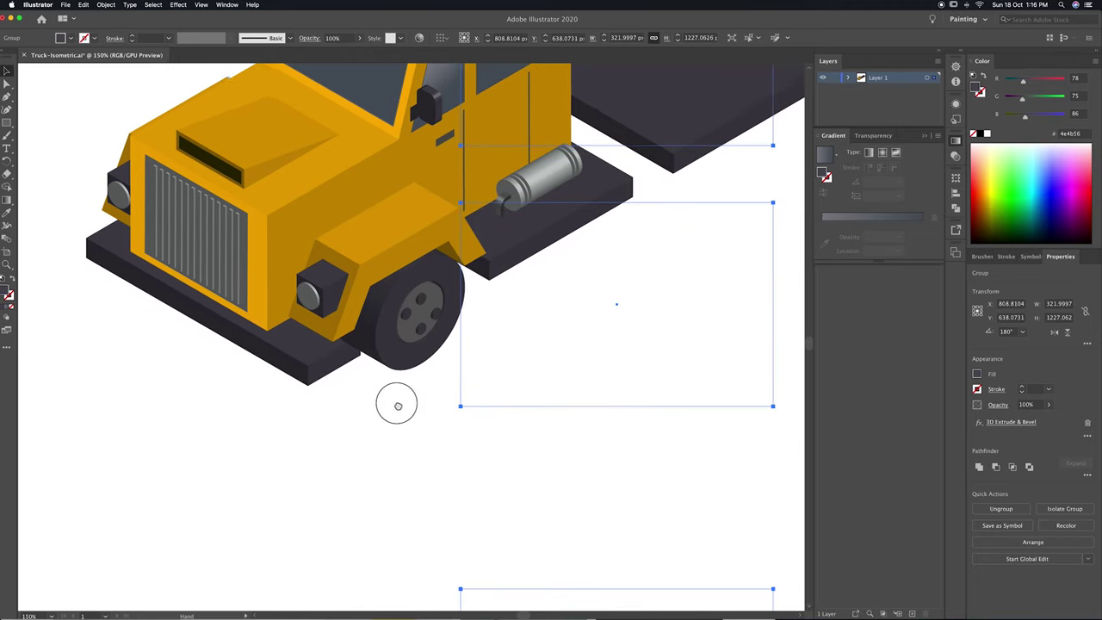
{"action": "key", "text": "ctrl+0"}
{"action": "key", "text": "ctrl+shift+a"}
{"action": "left_click_drag", "start_coordinate": [549, 520], "coordinate": [617, 431]}
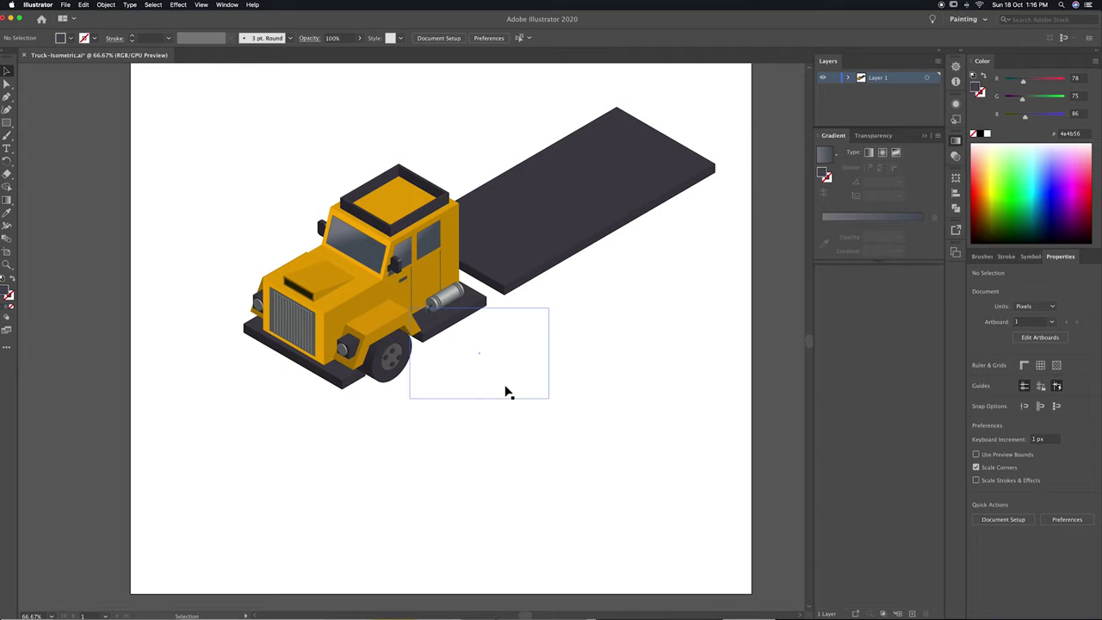
{"action": "scroll", "coordinate": [624, 389], "scroll_direction": "up", "scroll_amount": 5}
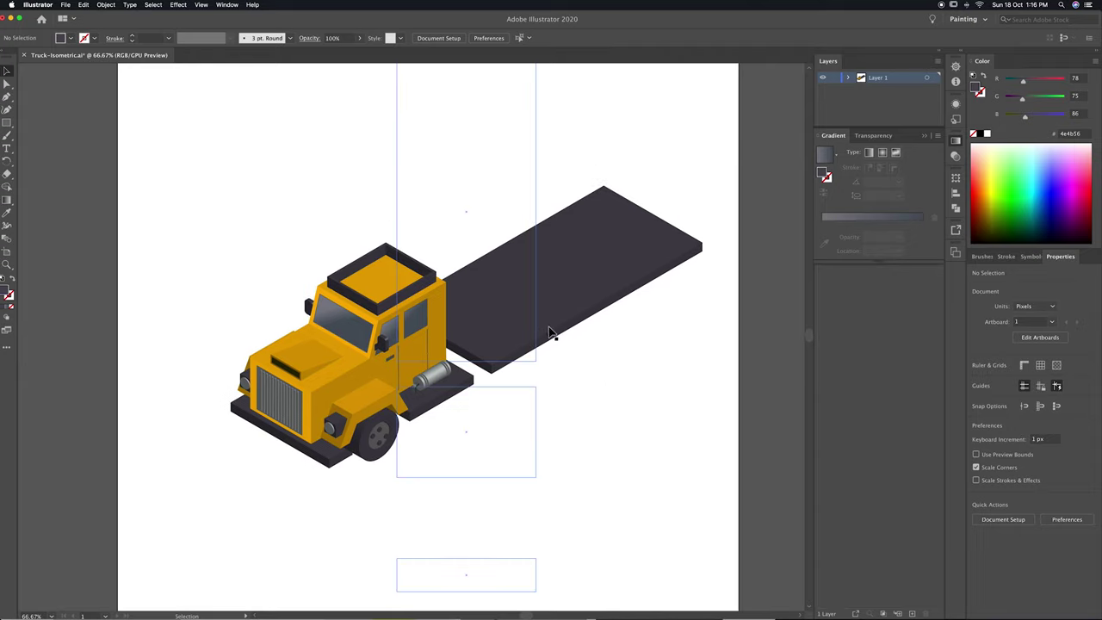
{"action": "scroll", "coordinate": [634, 401], "scroll_direction": "right", "scroll_amount": 3}
{"action": "left_click", "coordinate": [6, 122]}
{"action": "mouse_move", "coordinate": [319, 151]}
{"action": "left_mouse_down"}
{"action": "mouse_move", "coordinate": [471, 247]}
{"action": "mouse_move", "coordinate": [430, 294]}
{"action": "left_mouse_up"}
{"action": "key", "text": "v"}
Give the ellipse a pale fill and extrude it about 669 pt in Isometric Left.
{"action": "mouse_move", "coordinate": [1024, 115]}
{"action": "left_mouse_down"}
{"action": "mouse_move", "coordinate": [1064, 82]}
{"action": "mouse_move", "coordinate": [1062, 102]}
{"action": "left_mouse_up"}
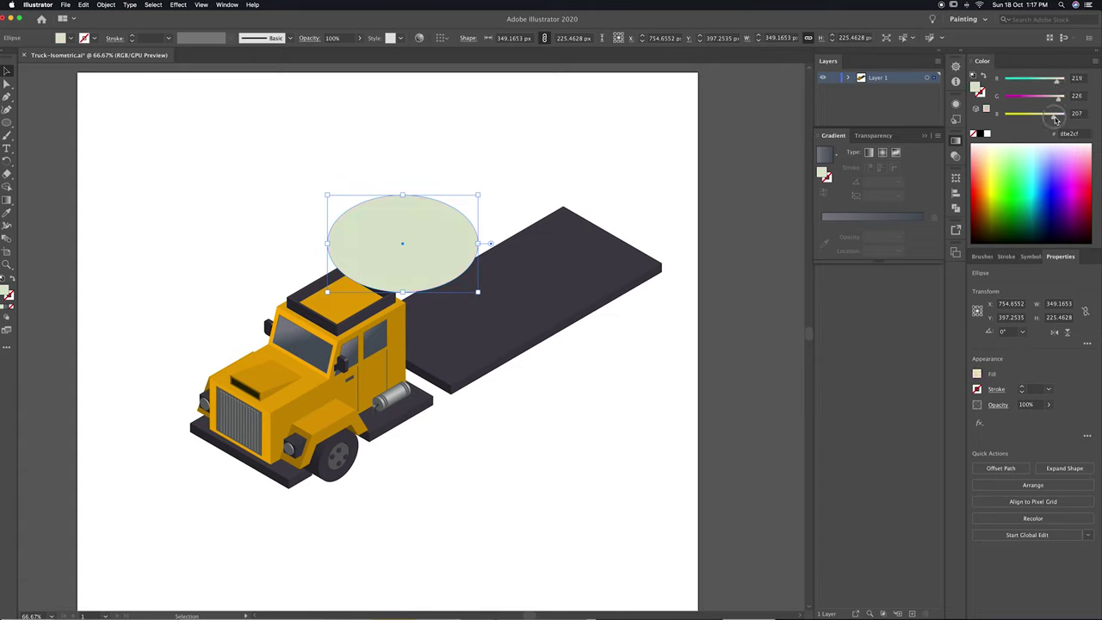
{"action": "left_click_drag", "start_coordinate": [402, 243], "coordinate": [364, 258]}
{"action": "left_click", "coordinate": [179, 4]}
{"action": "left_click", "coordinate": [221, 19]}
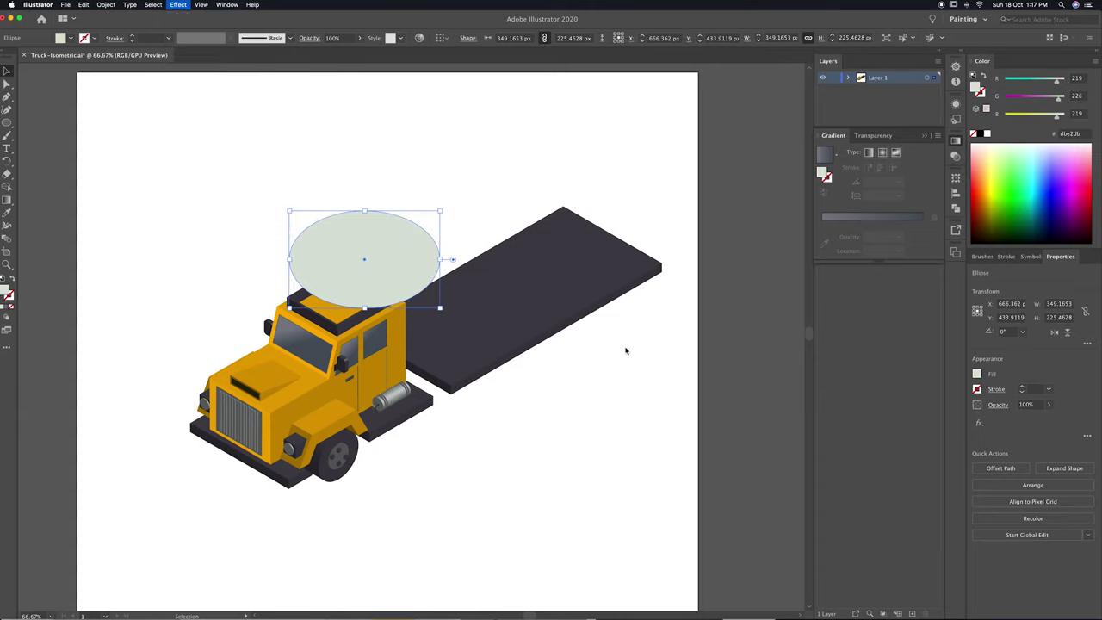
{"action": "left_click", "coordinate": [1011, 422]}
{"action": "left_click", "coordinate": [817, 274]}
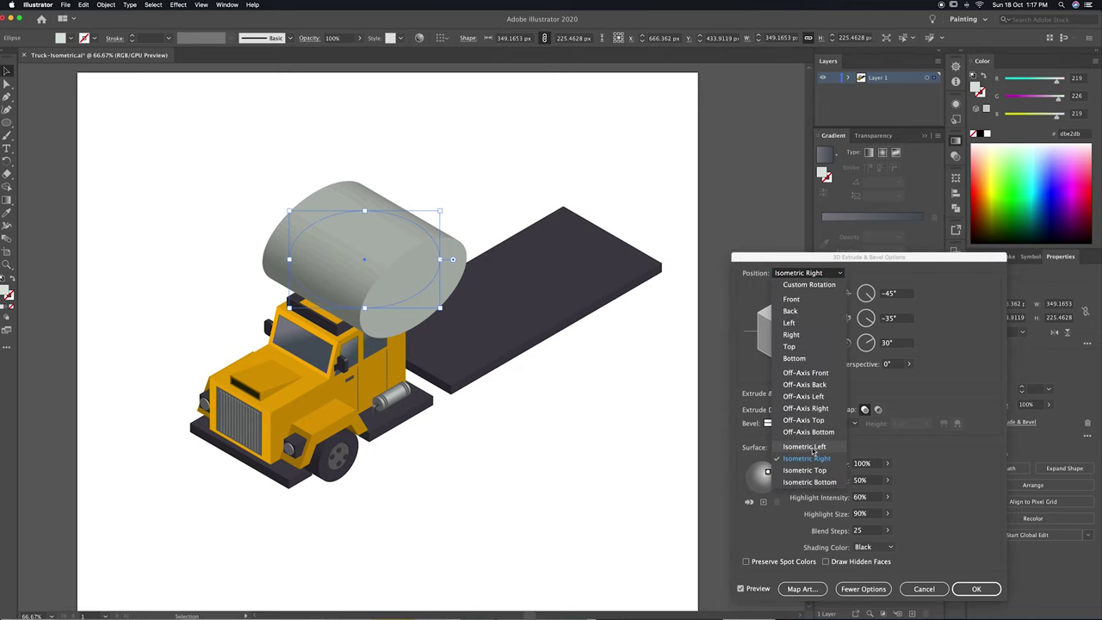
{"action": "left_click", "coordinate": [801, 455]}
{"action": "left_click", "coordinate": [830, 409]}
{"action": "left_click_drag", "start_coordinate": [791, 423], "coordinate": [803, 426]}
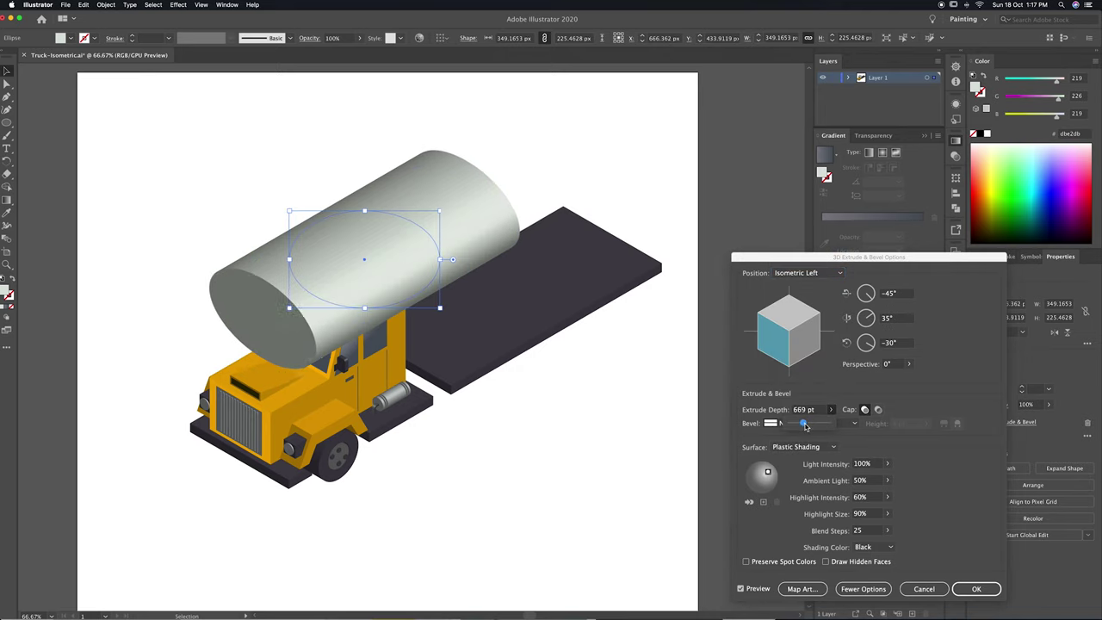
{"action": "left_click_drag", "start_coordinate": [768, 472], "coordinate": [755, 471]}
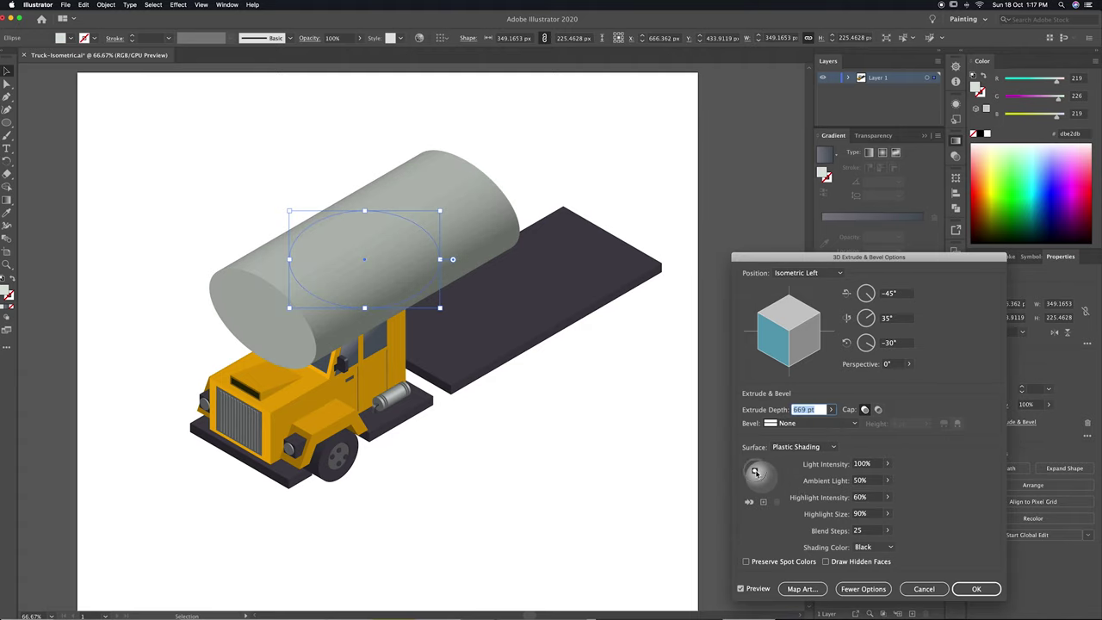
{"action": "left_click", "coordinate": [976, 590]}
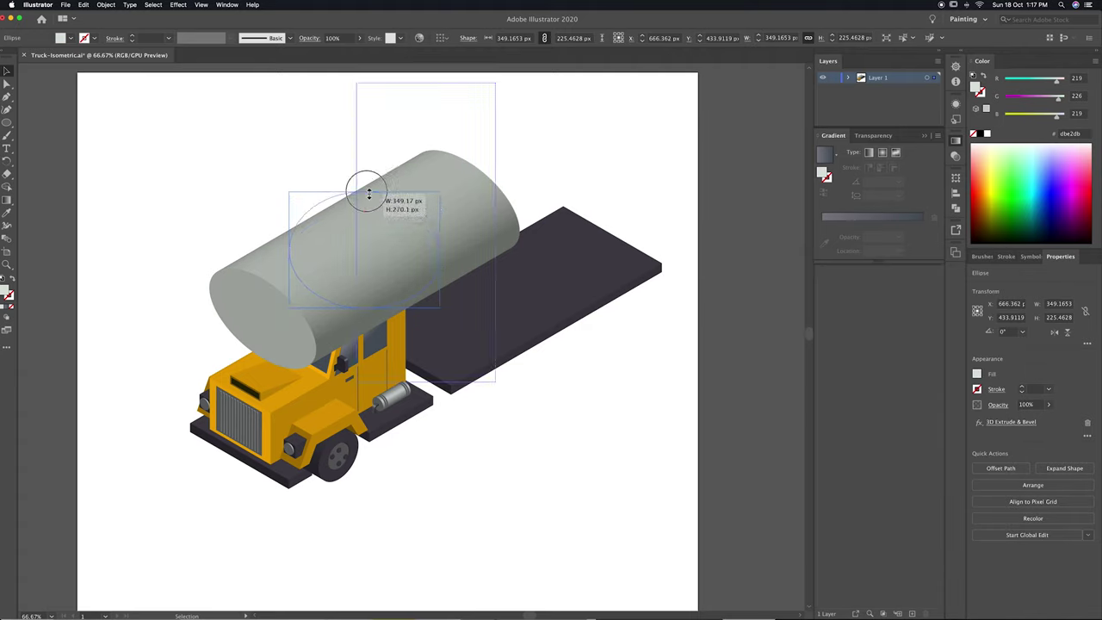
Slide the tank along the truck bed, send it behind the cab and nudge it into place.
{"action": "left_click_drag", "start_coordinate": [364, 236], "coordinate": [512, 243]}
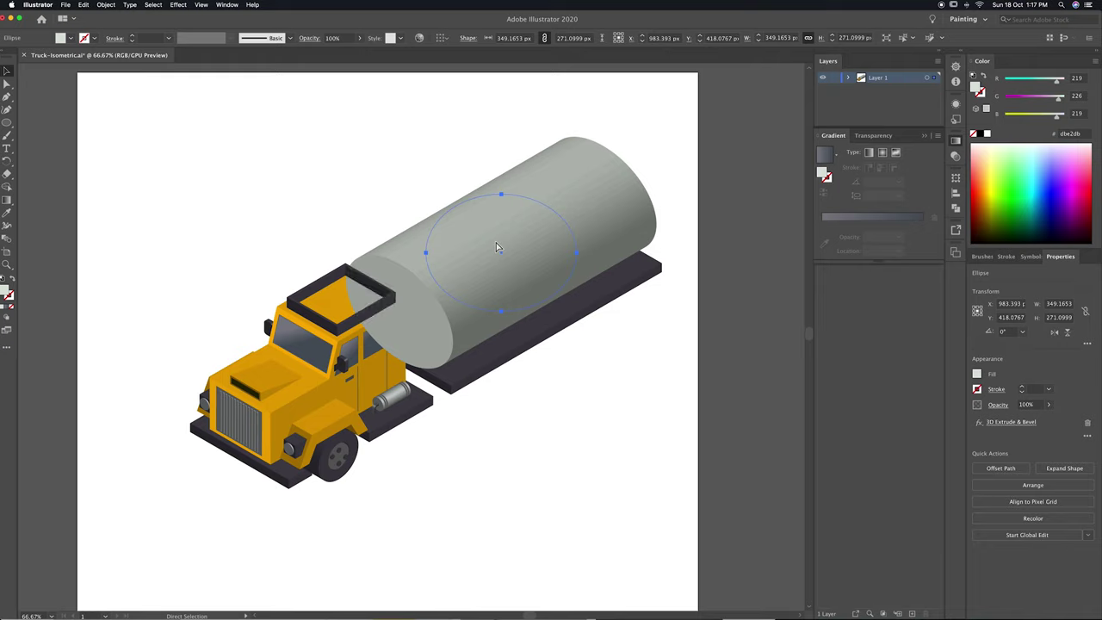
{"action": "key", "text": "ctrl+bracketleft"}
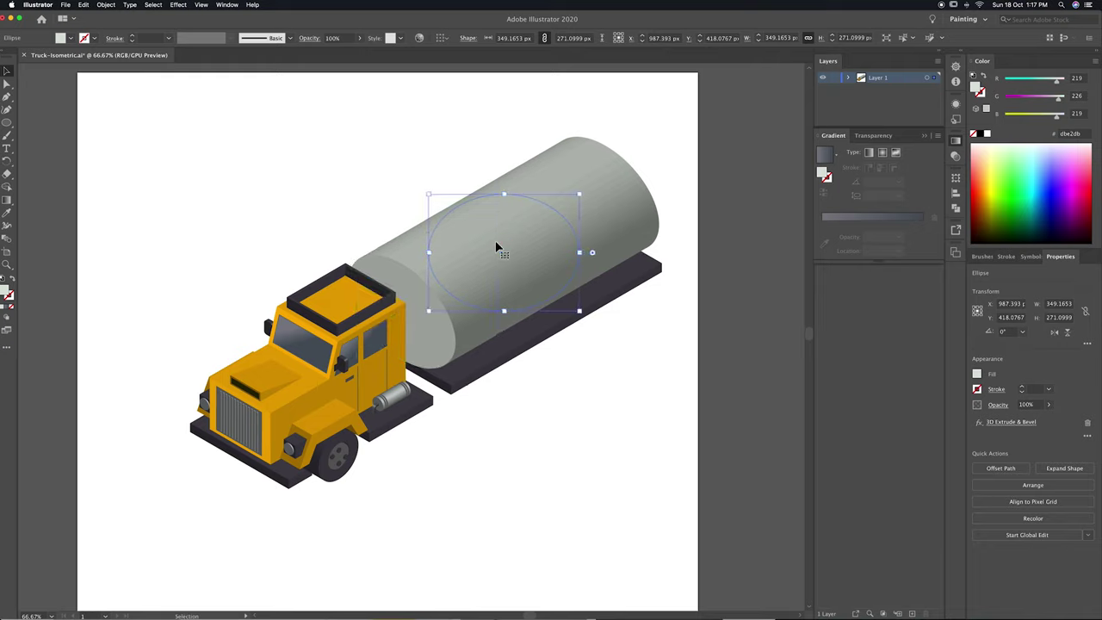
{"action": "key", "text": "shift+Right"}
{"action": "key", "text": "shift+Right"}
{"action": "key", "text": "Right"}
{"action": "key", "text": "shift+Down"}
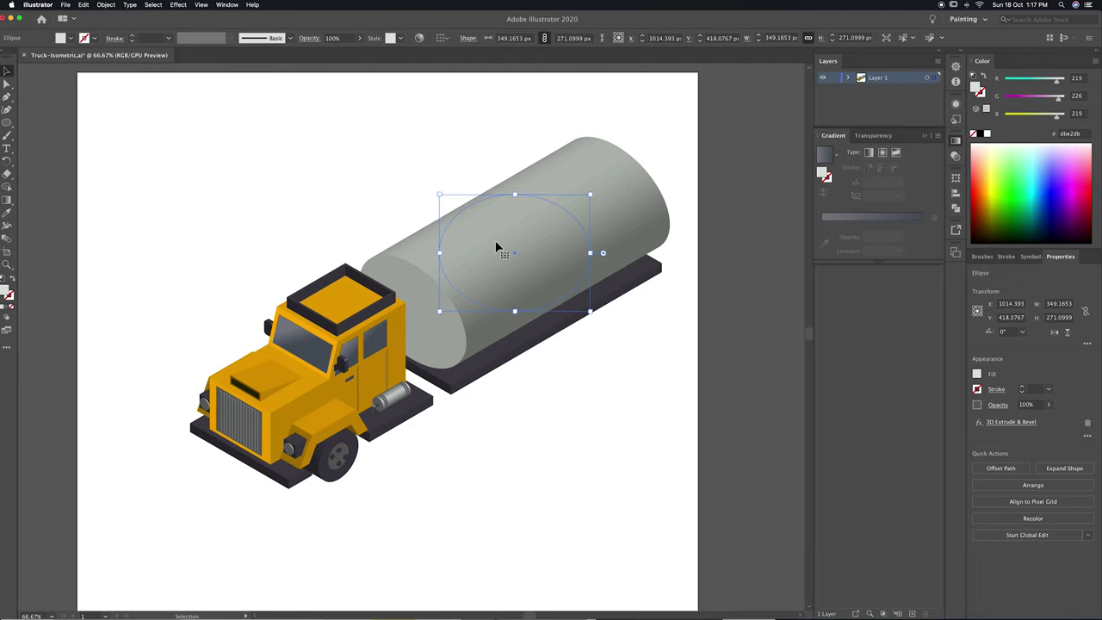
{"action": "left_click", "coordinate": [568, 400]}
{"action": "left_click_drag", "start_coordinate": [569, 400], "coordinate": [552, 413]}
{"action": "double_click", "coordinate": [491, 372]}
Copy the platform rectangle as a smaller dark plate under the tank's front end.
{"action": "left_click_drag", "start_coordinate": [482, 381], "coordinate": [480, 420]}
{"action": "left_click_drag", "start_coordinate": [485, 124], "coordinate": [445, 224]}
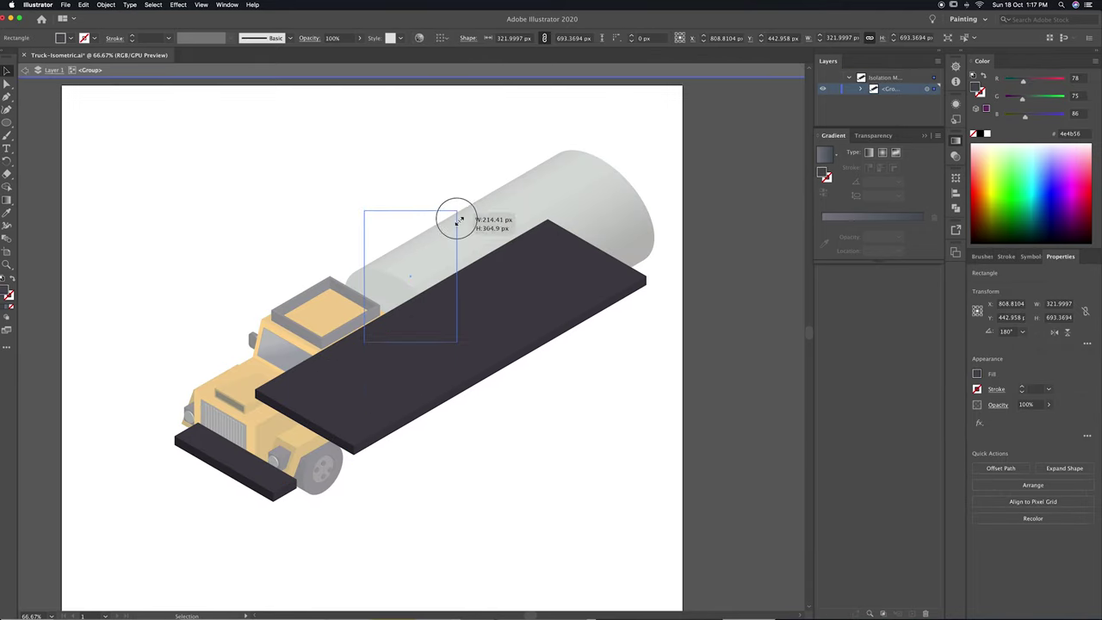
{"action": "key", "text": "shift+Down"}
{"action": "key", "text": "shift+Down"}
{"action": "key", "text": "shift+Down"}
{"action": "key", "text": "shift+Down"}
{"action": "key", "text": "shift+Down"}
{"action": "key", "text": "shift+Down"}
{"action": "key", "text": "shift+Down"}
{"action": "key", "text": "shift+Down"}
{"action": "key", "text": "shift+Down"}
{"action": "key", "text": "shift+Down"}
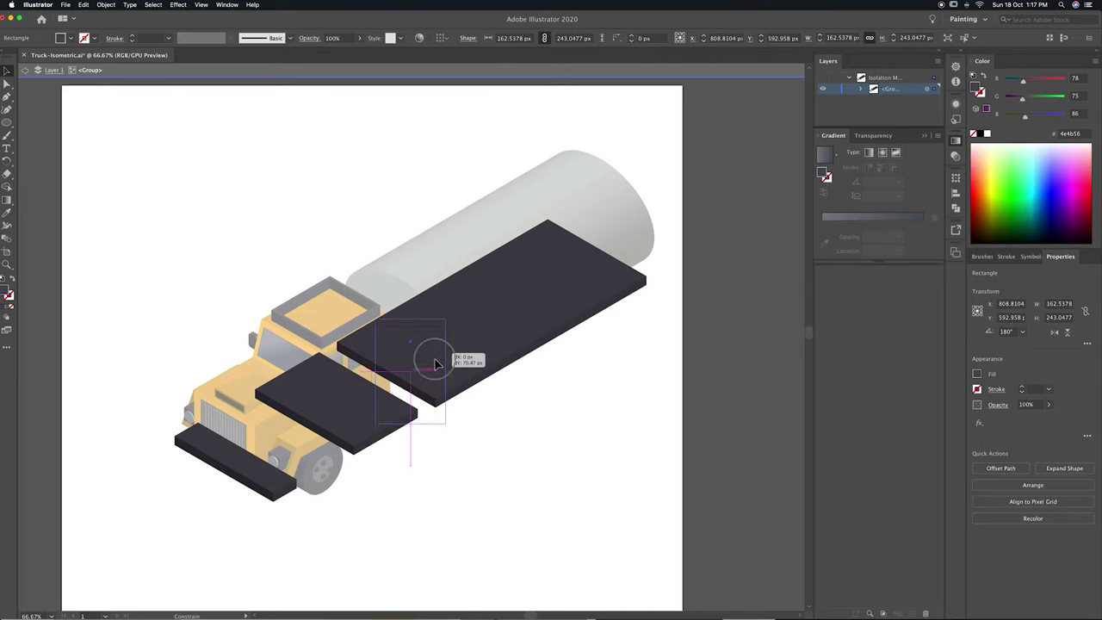
{"action": "left_click_drag", "start_coordinate": [444, 340], "coordinate": [448, 393]}
{"action": "double_click", "coordinate": [640, 423]}
Shorten the tank's 3D extrusion depth to 642 pt.
{"action": "left_click", "coordinate": [556, 278]}
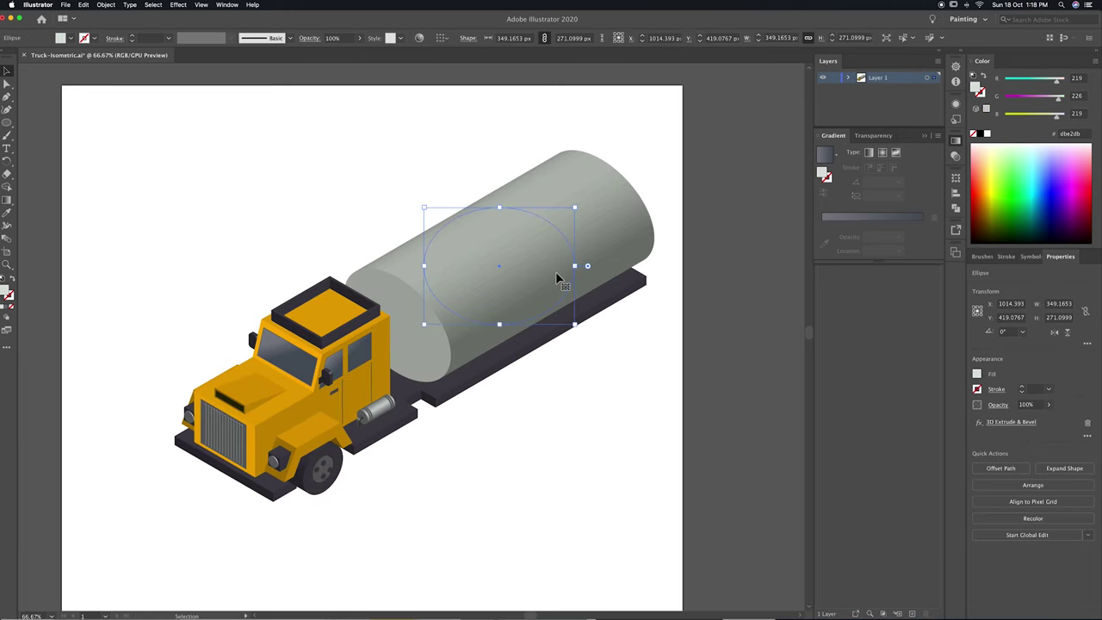
{"action": "left_click", "coordinate": [1010, 421]}
{"action": "left_click_drag", "start_coordinate": [822, 413], "coordinate": [699, 413]}
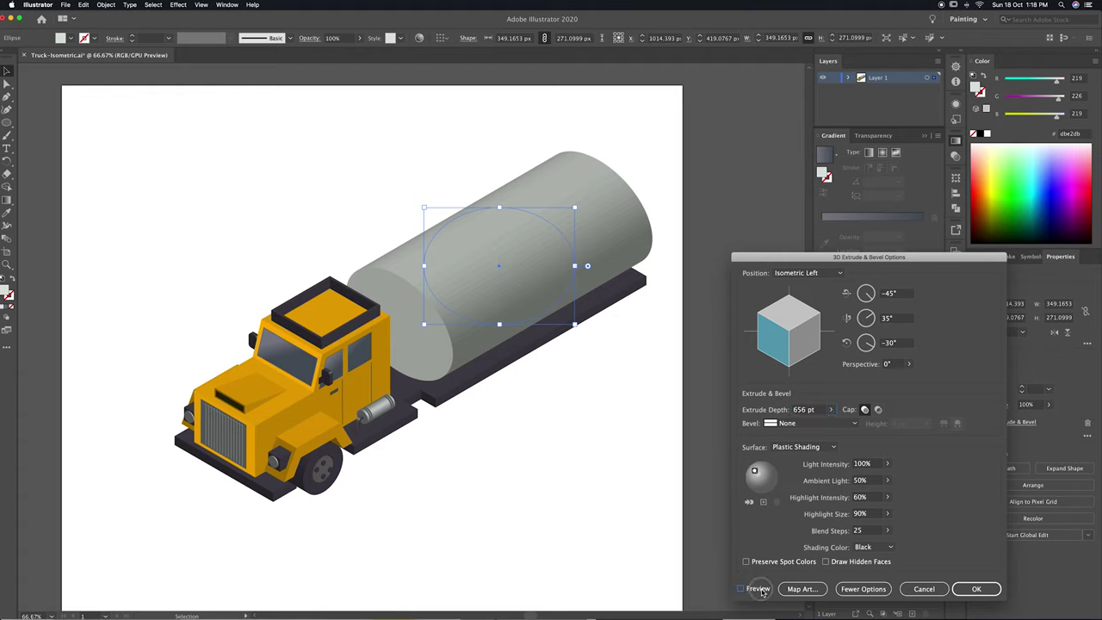
{"action": "left_click", "coordinate": [831, 409]}
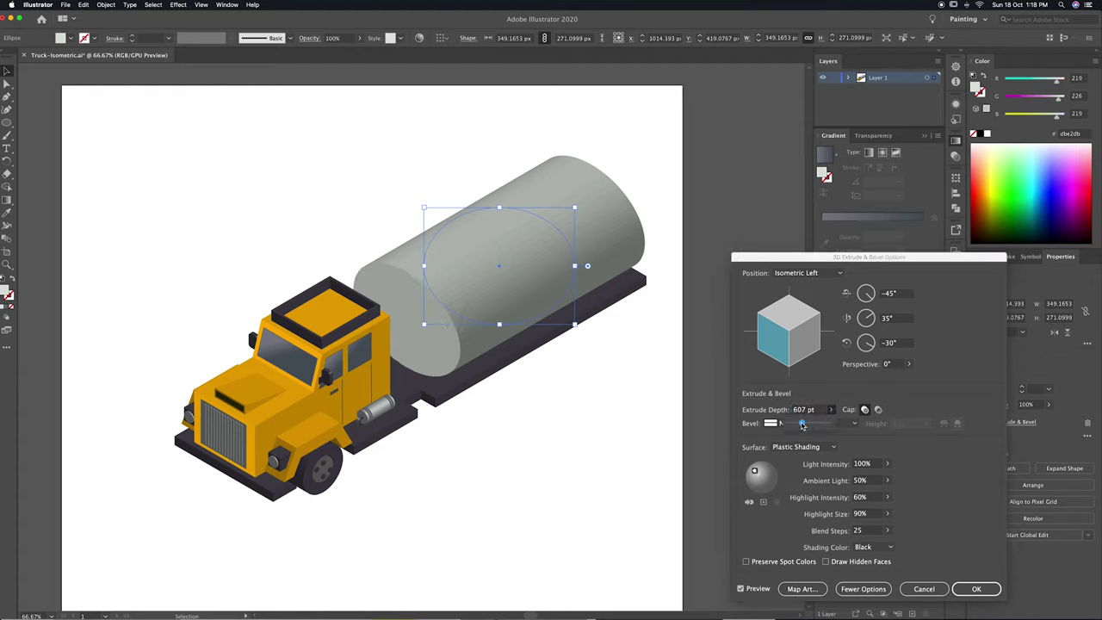
{"action": "key", "text": "Return"}
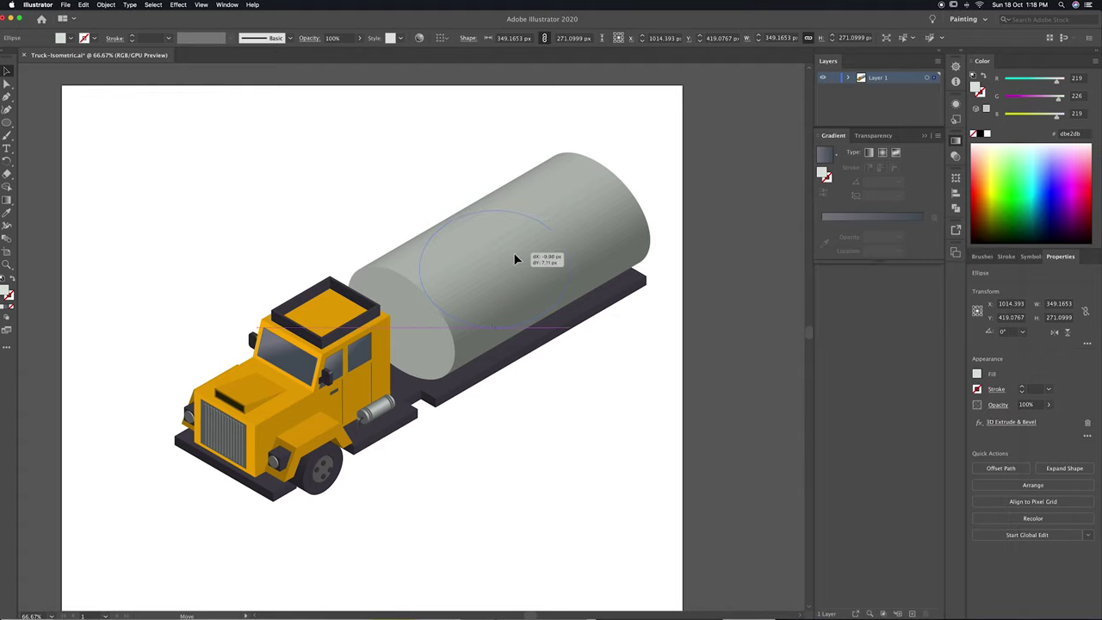
{"action": "left_click", "coordinate": [404, 185]}
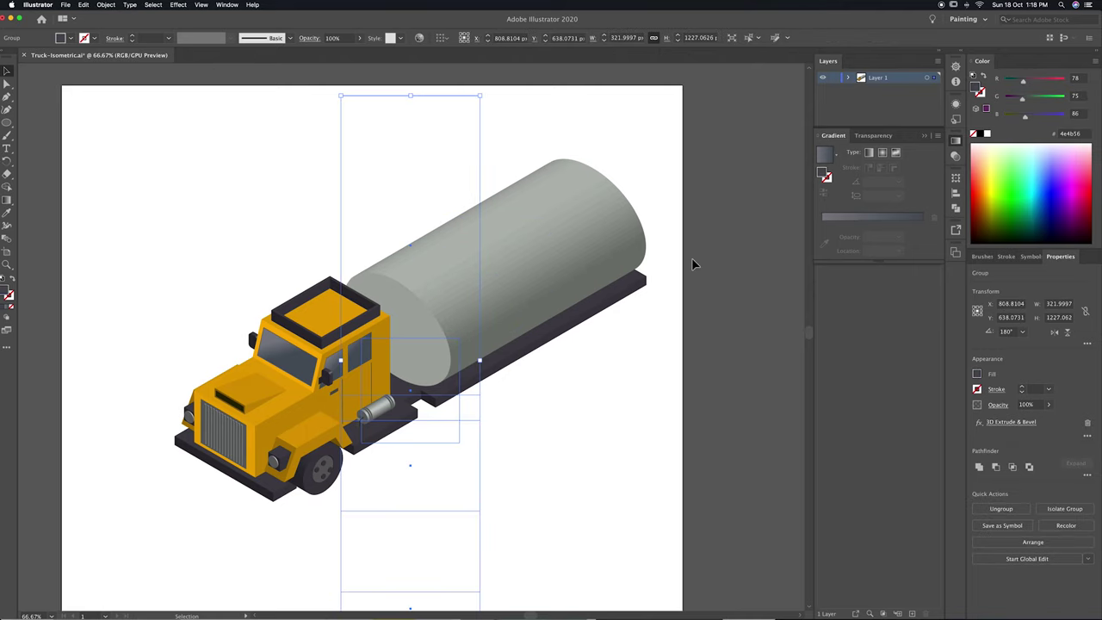
Copy the front fender-and-wheel set to sit under the tank's rear end.
{"action": "left_click_drag", "start_coordinate": [693, 263], "coordinate": [674, 274]}
{"action": "key", "text": "v"}
{"action": "left_click", "coordinate": [308, 467]}
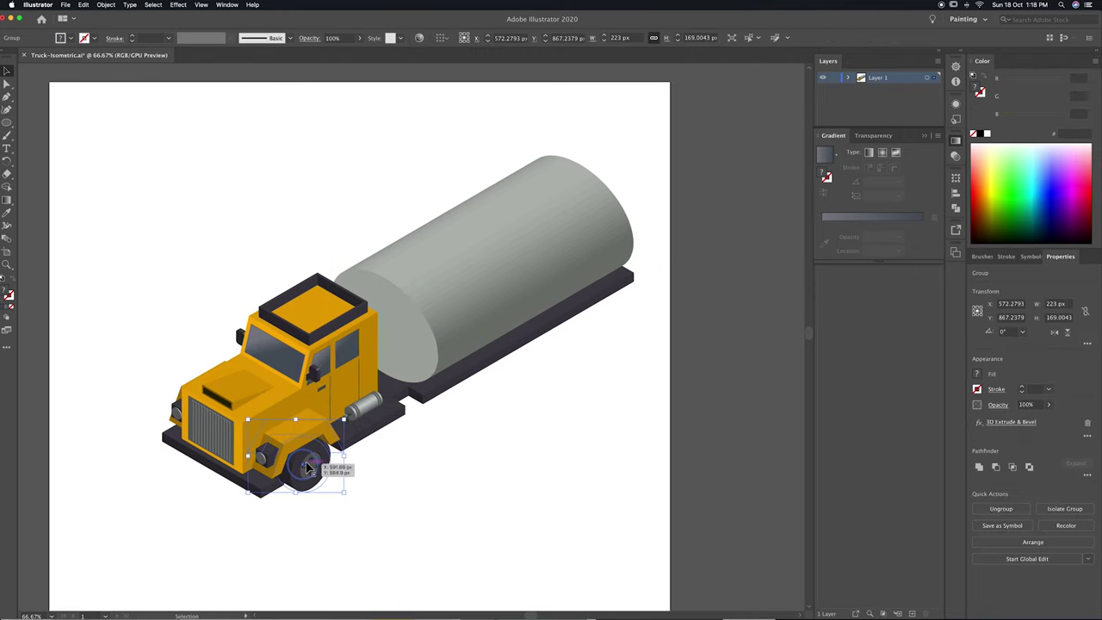
{"action": "left_click_drag", "start_coordinate": [325, 471], "coordinate": [317, 467]}
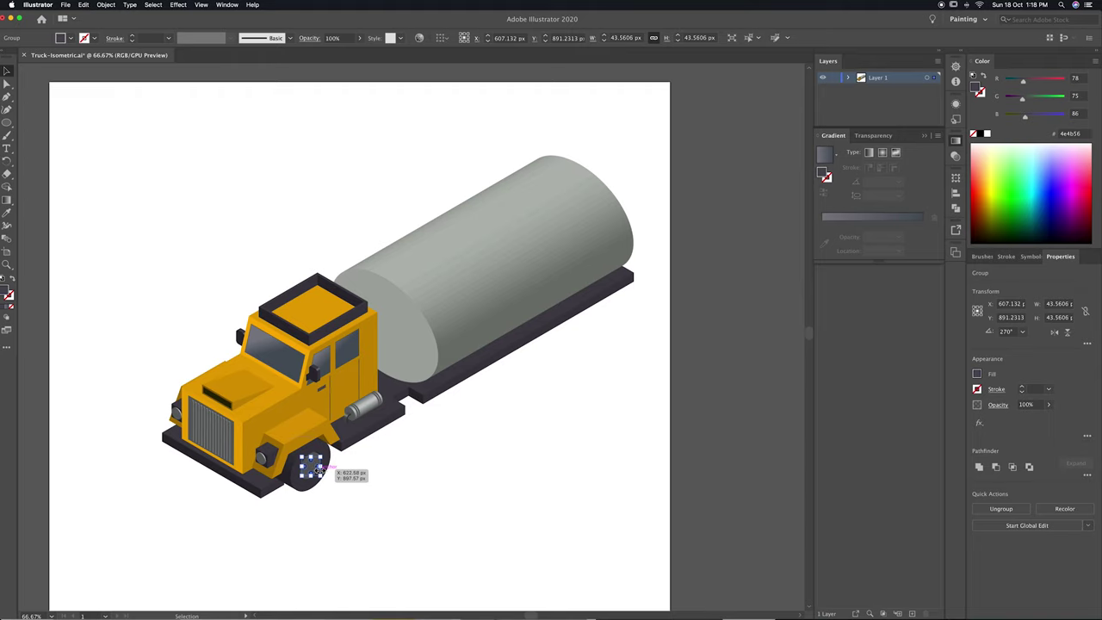
{"action": "left_click", "coordinate": [300, 490], "text": "shift"}
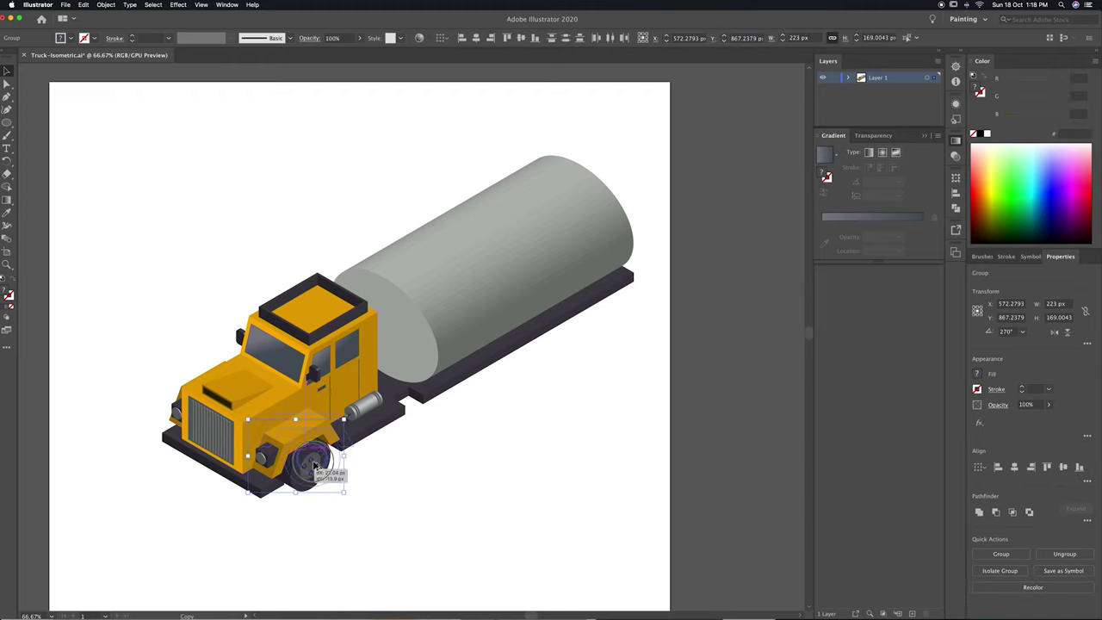
{"action": "mouse_move", "coordinate": [288, 477]}
{"action": "left_mouse_down"}
{"action": "mouse_move", "coordinate": [519, 387]}
{"action": "mouse_move", "coordinate": [589, 321]}
{"action": "left_mouse_up"}
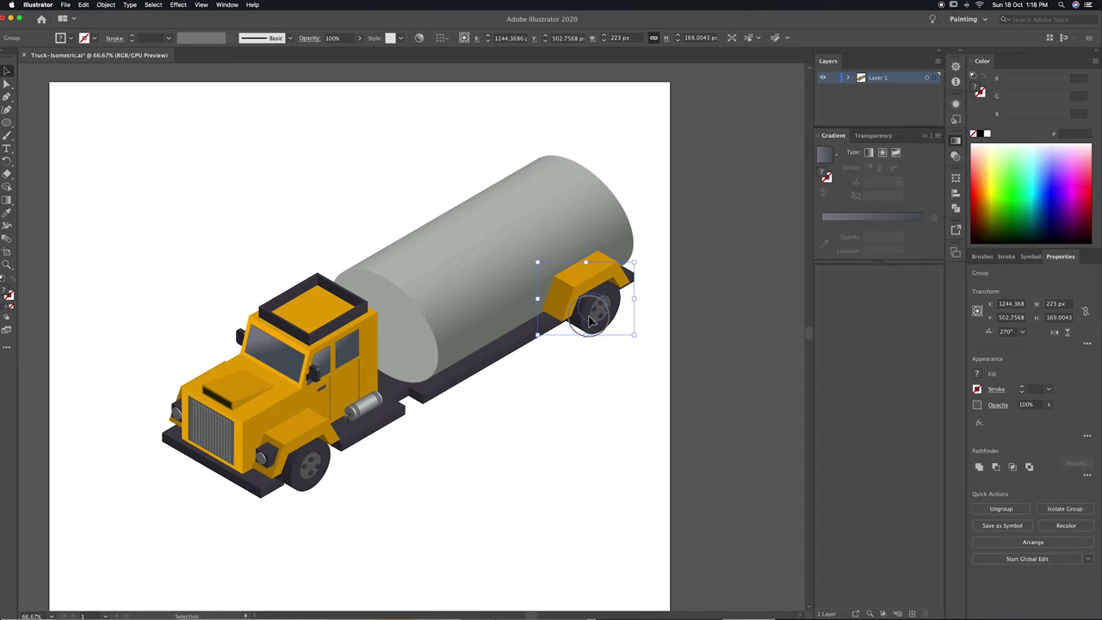
{"action": "key", "text": "ctrl+equal"}
{"action": "key", "text": "ctrl+equal"}
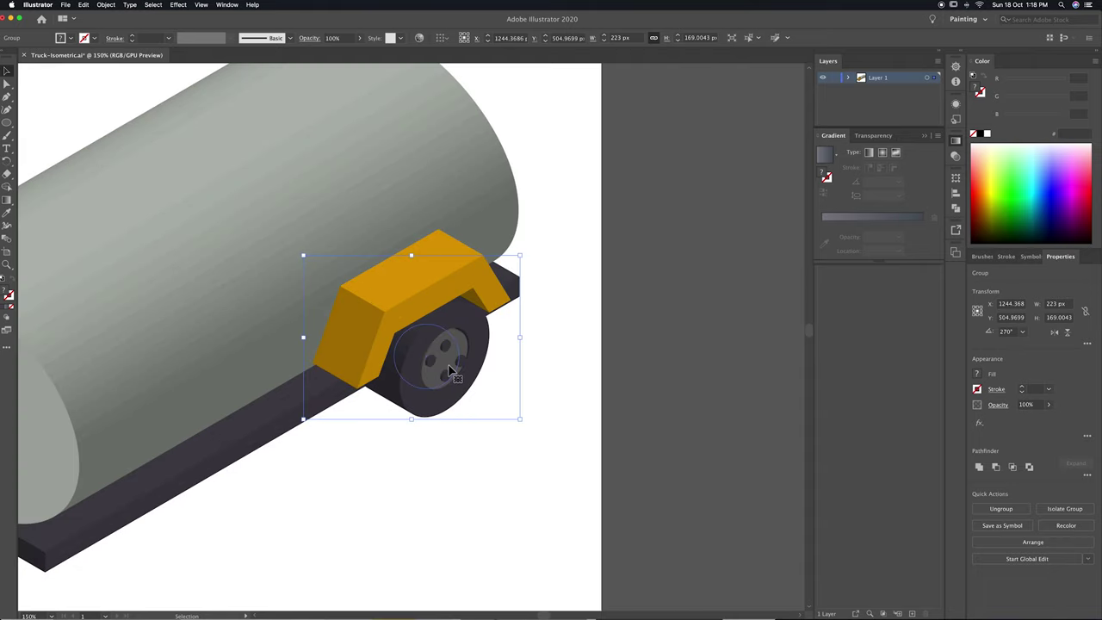
{"action": "key", "text": "a"}
Place a second wheel-set copy midway under the tank, nudge it up and right, and isolate it.
{"action": "left_click", "coordinate": [612, 368]}
{"action": "key", "text": "ctrl+1"}
{"action": "key", "text": "ctrl+0"}
{"action": "key", "text": "ctrl+1"}
{"action": "left_click_drag", "start_coordinate": [439, 351], "coordinate": [274, 476]}
{"action": "key", "text": "shift+Up"}
{"action": "key", "text": "shift+Up"}
{"action": "key", "text": "shift+Up"}
{"action": "key", "text": "shift+Right"}
{"action": "key", "text": "shift+Up"}
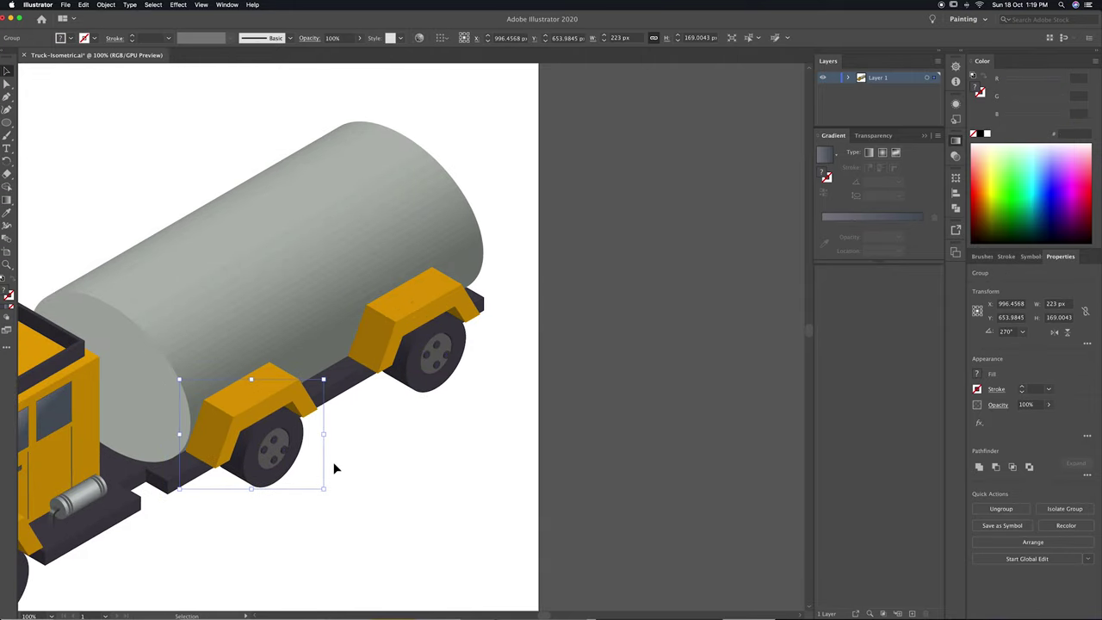
{"action": "key", "text": "ctrl+minus"}
{"action": "key", "text": "ctrl+minus"}
{"action": "key", "text": "ctrl+minus"}
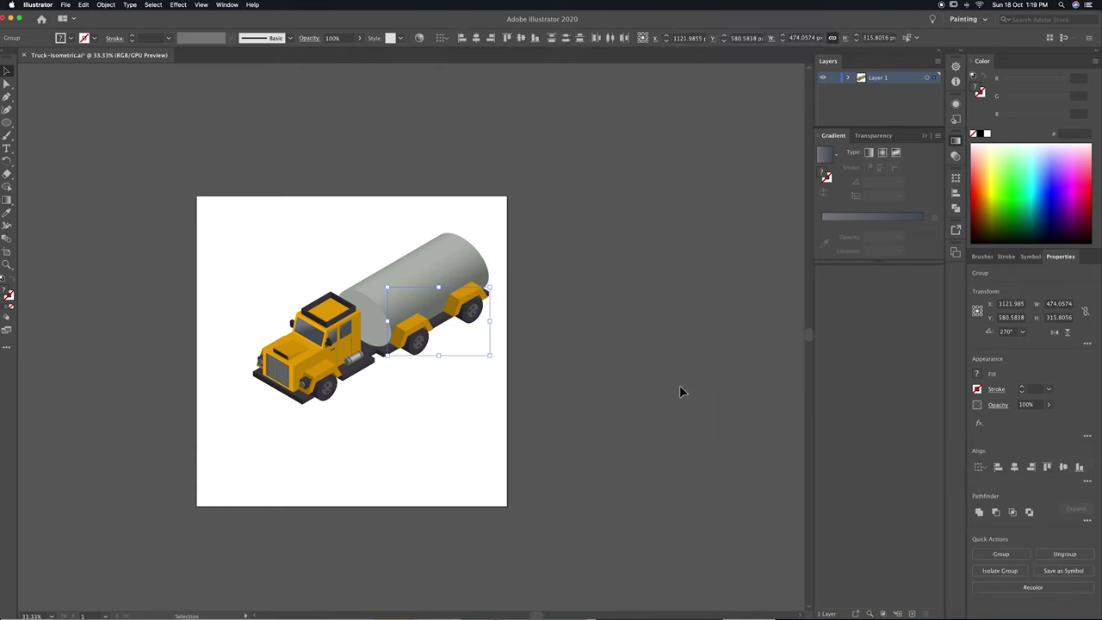
{"action": "key", "text": "ctrl+plus"}
{"action": "key", "text": "ctrl+plus"}
{"action": "double_click", "coordinate": [358, 349]}
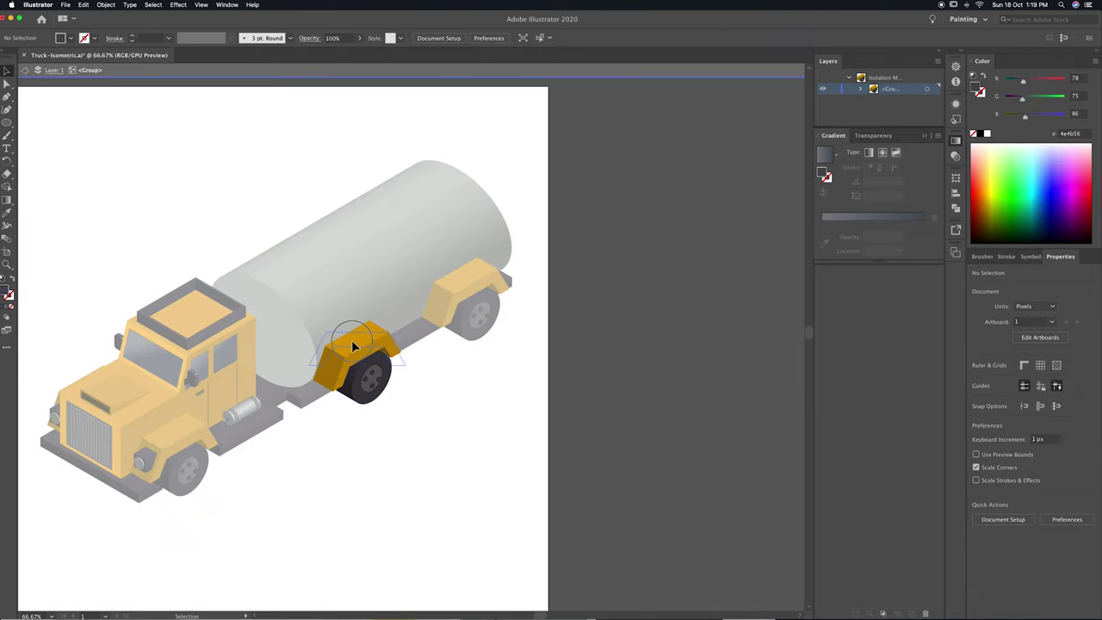
Set the middle wheel fender's 3D extrusion depth to 64 pt.
{"action": "left_click", "coordinate": [370, 368]}
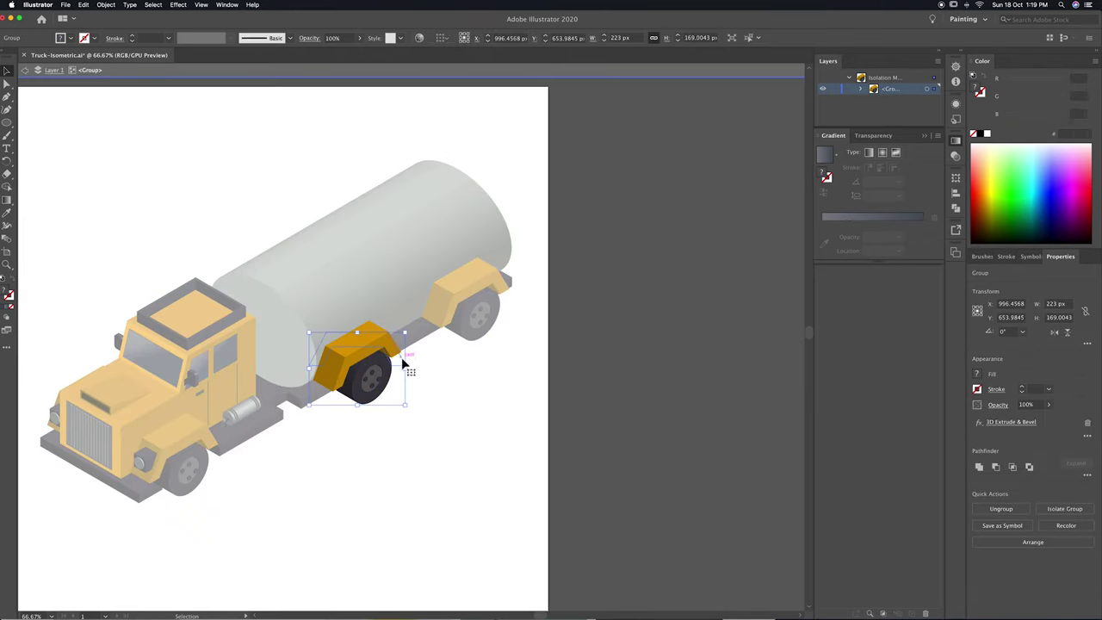
{"action": "left_click", "coordinate": [1011, 422]}
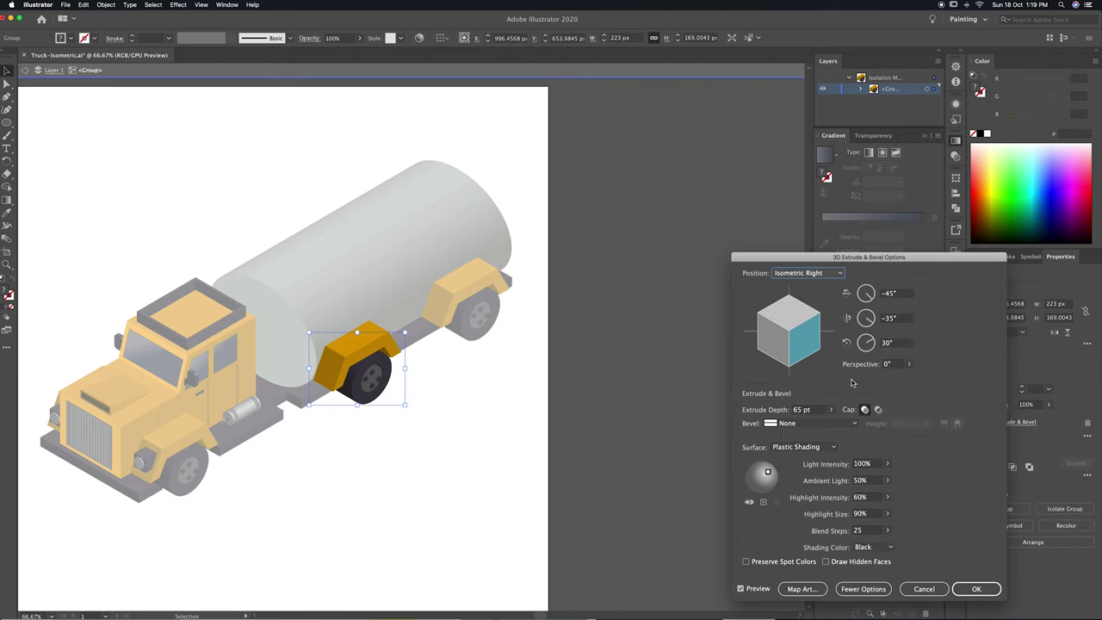
{"action": "left_click", "coordinate": [816, 410]}
{"action": "key", "text": "Down"}
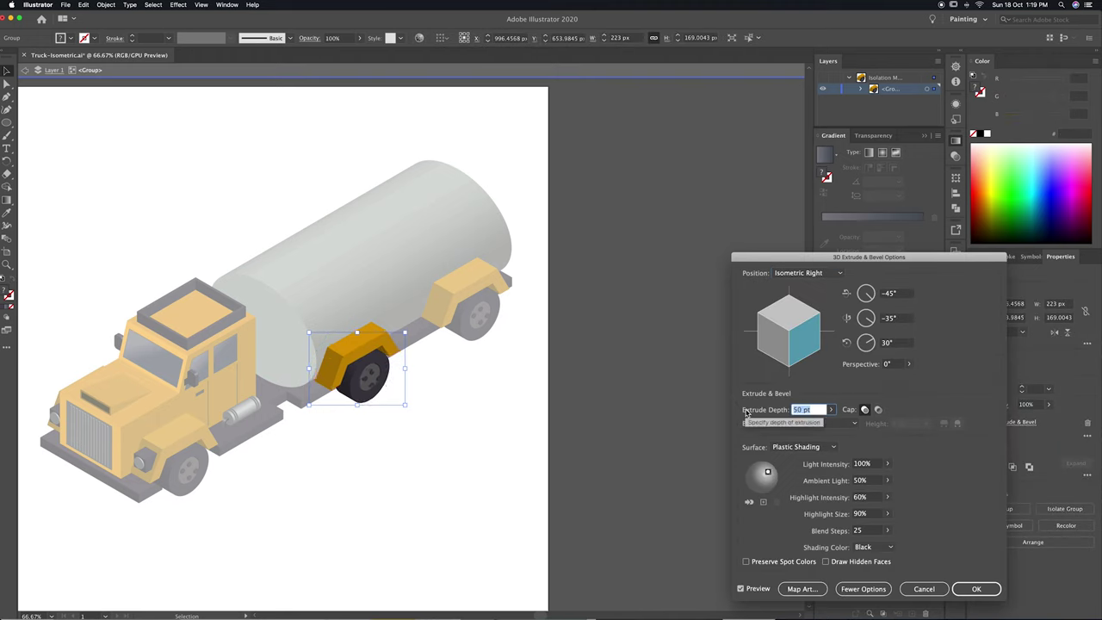
{"action": "left_click", "coordinate": [965, 588]}
Exit the wheel group and delete the extra wheel set at the rear.
{"action": "double_click", "coordinate": [520, 426]}
{"action": "key", "text": "ctrl+equal"}
{"action": "key", "text": "ctrl+equal"}
{"action": "left_click", "coordinate": [520, 280]}
{"action": "key", "text": "Delete"}
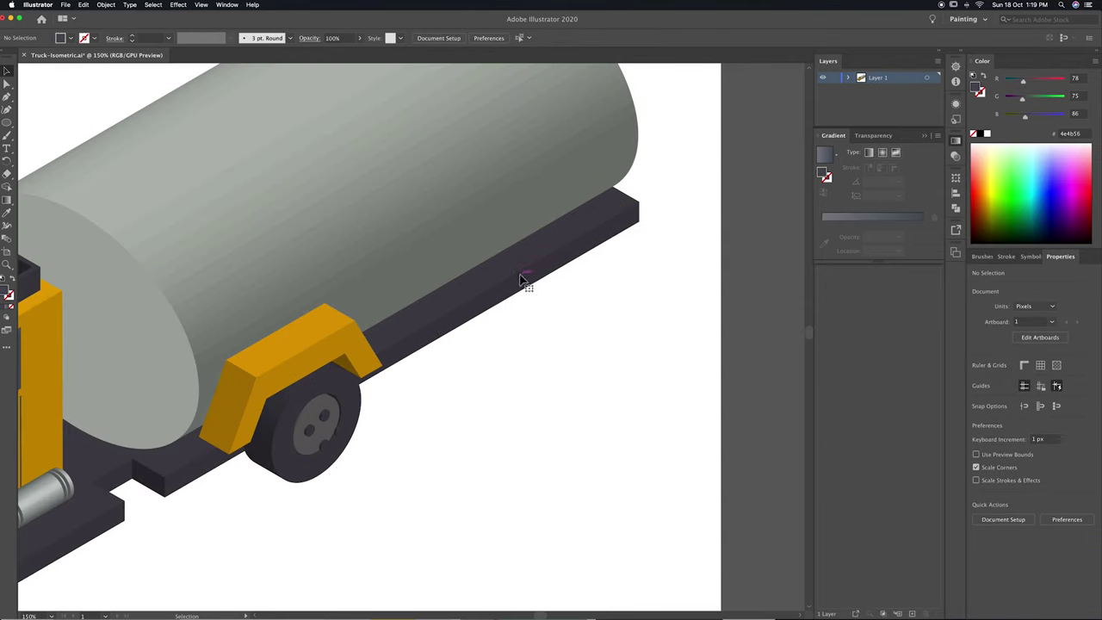
Reposition the middle wheel's hub circles inside its group.
{"action": "double_click", "coordinate": [315, 430]}
{"action": "mouse_move", "coordinate": [315, 437]}
{"action": "left_mouse_down"}
{"action": "mouse_move", "coordinate": [305, 428]}
{"action": "mouse_move", "coordinate": [338, 428]}
{"action": "left_mouse_up"}
{"action": "left_click", "coordinate": [364, 393]}
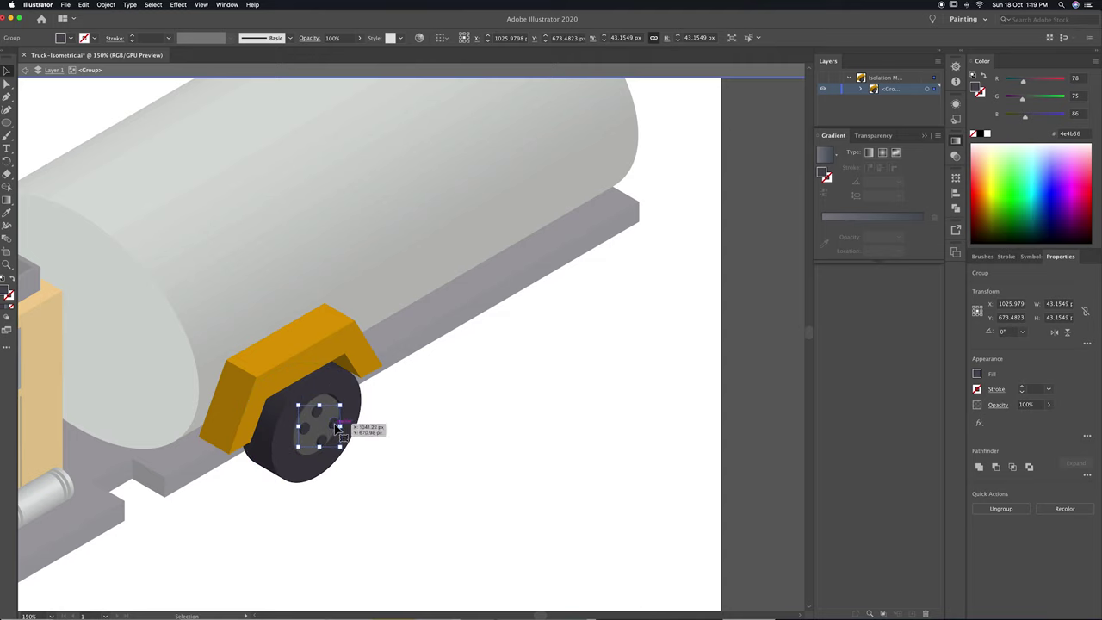
{"action": "double_click", "coordinate": [440, 448]}
{"action": "left_click", "coordinate": [337, 418]}
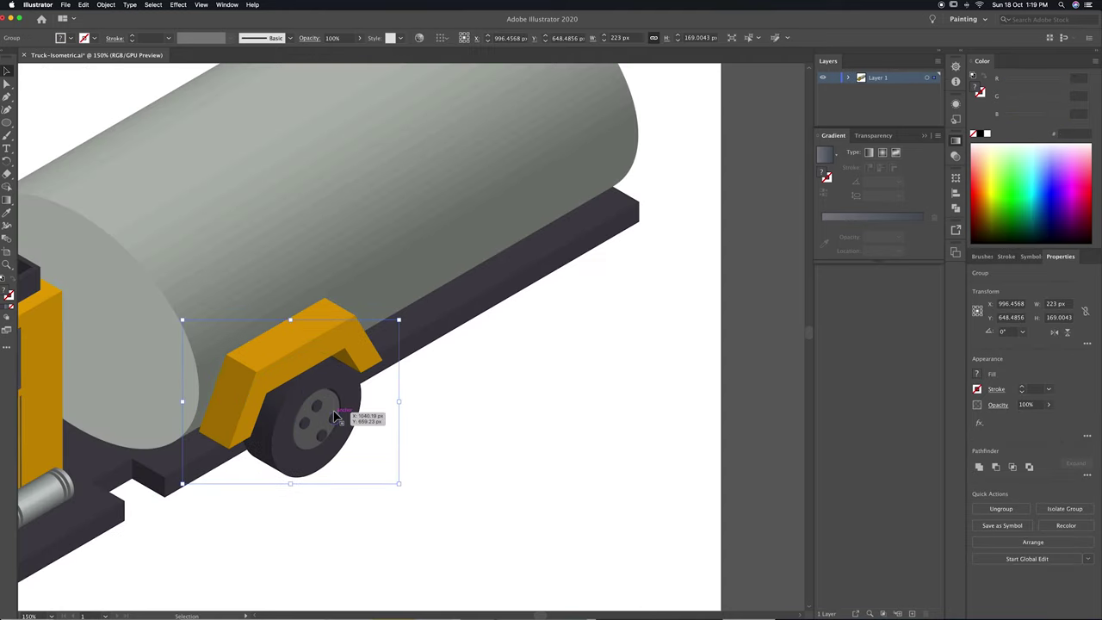
{"action": "key", "text": "super+minus"}
{"action": "key", "text": "super+minus"}
{"action": "double_click", "coordinate": [345, 224]}
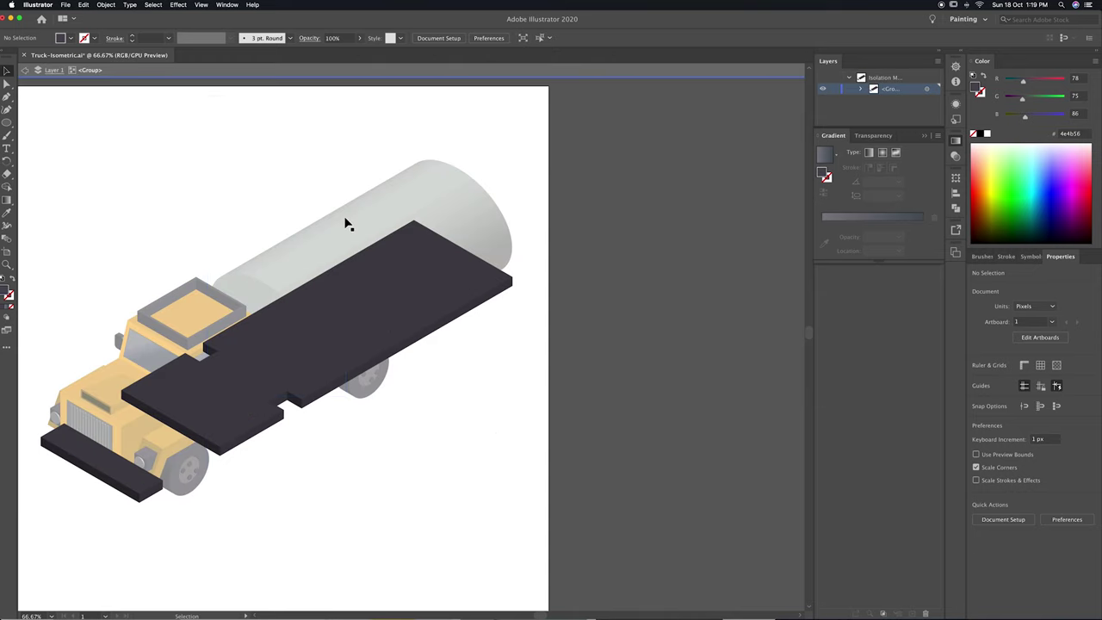
Shrink one chassis base rectangle into a thin strip and move it lower.
{"action": "left_click", "coordinate": [345, 224]}
{"action": "key", "text": "a"}
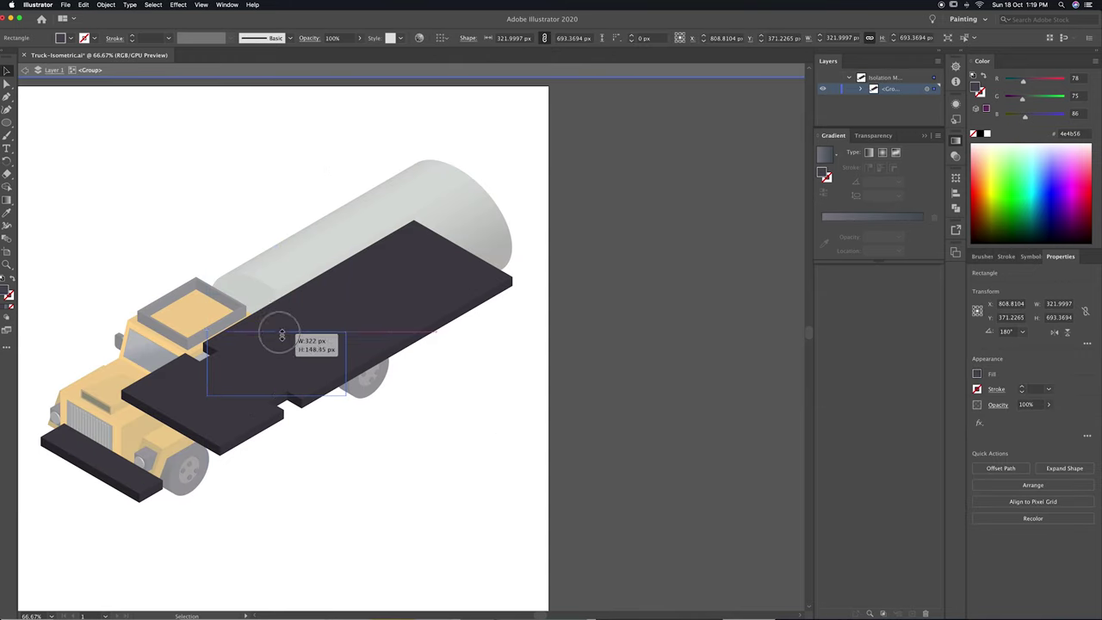
{"action": "mouse_move", "coordinate": [290, 332]}
{"action": "left_mouse_down"}
{"action": "mouse_move", "coordinate": [278, 393]}
{"action": "mouse_move", "coordinate": [284, 178]}
{"action": "mouse_move", "coordinate": [297, 298]}
{"action": "left_mouse_up"}
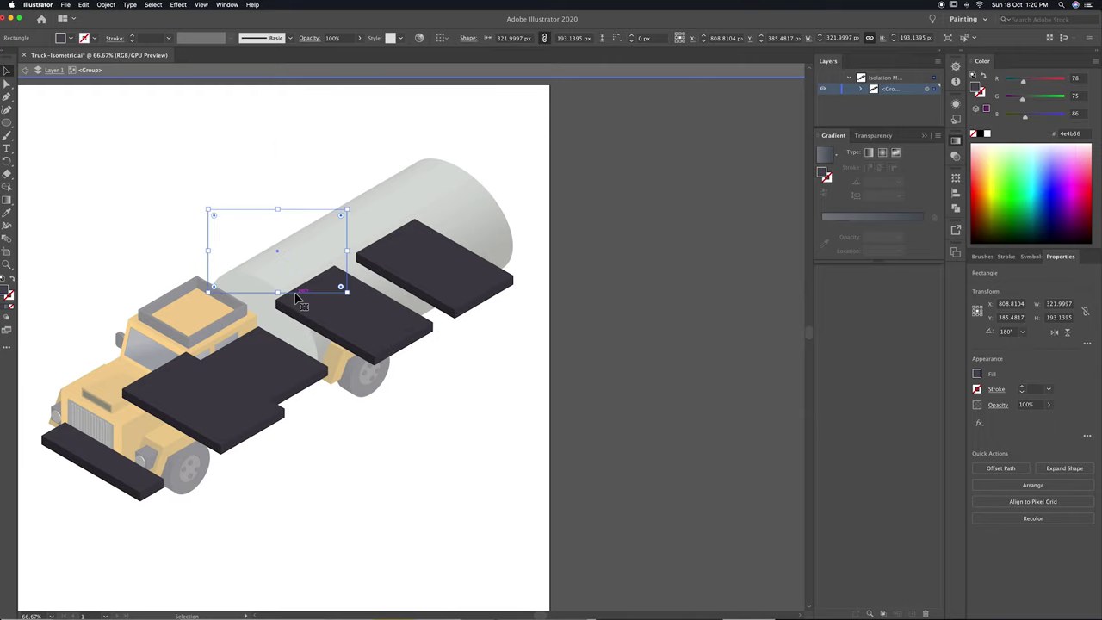
{"action": "left_click_drag", "start_coordinate": [283, 264], "coordinate": [278, 320]}
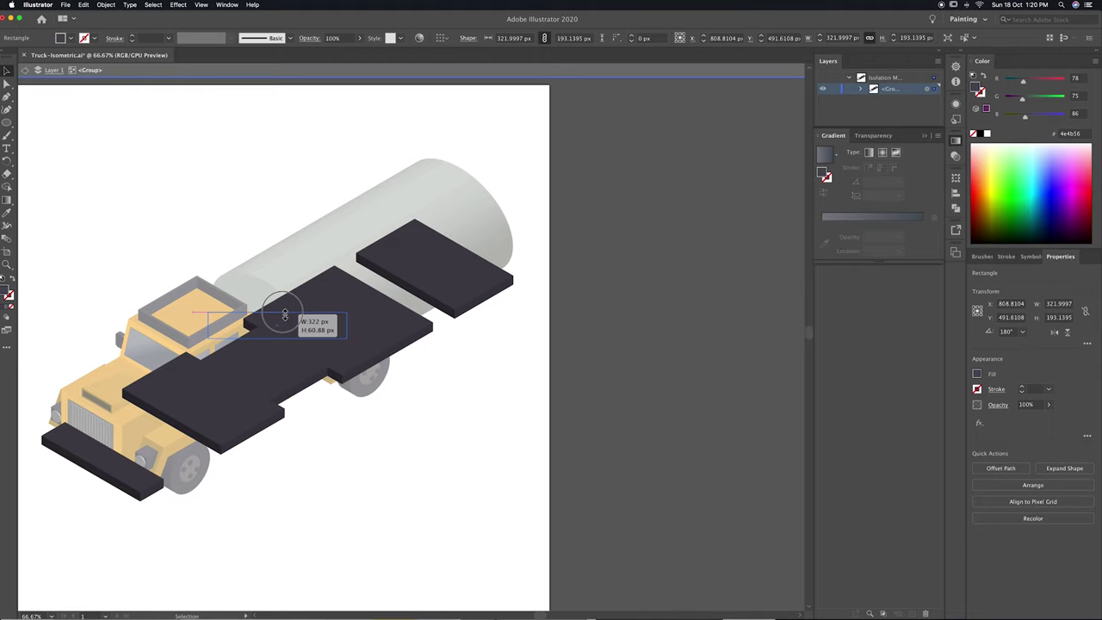
{"action": "key", "text": "Down"}
{"action": "key", "text": "Down"}
{"action": "key", "text": "Down"}
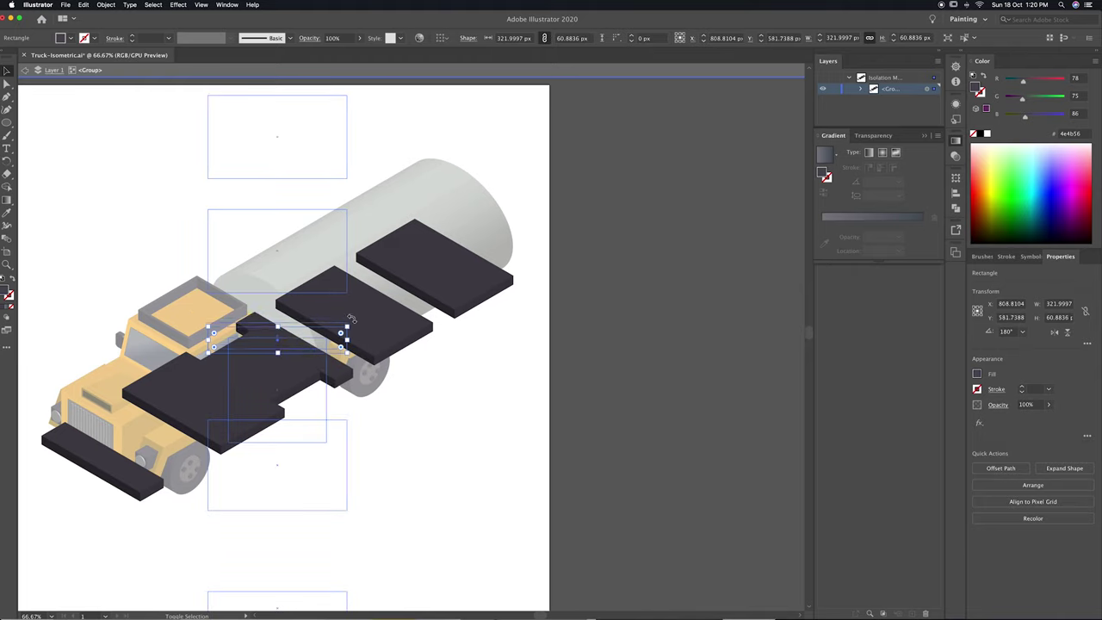
{"action": "key", "text": "Down"}
{"action": "key", "text": "Down"}
{"action": "key", "text": "Down"}
{"action": "key", "text": "Down"}
{"action": "key", "text": "Down"}
{"action": "key", "text": "Down"}
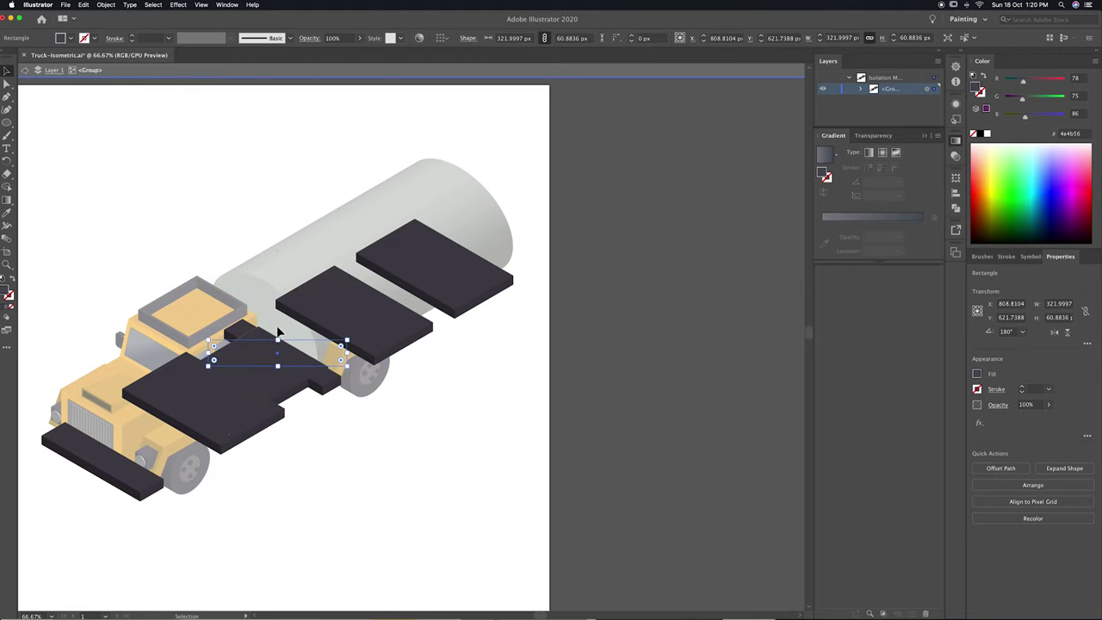
Raise the middle slab and shorten another rectangle into a narrow rear slab.
{"action": "left_click", "coordinate": [348, 243]}
{"action": "key", "text": "Up"}
{"action": "key", "text": "Up"}
{"action": "key", "text": "Up"}
{"action": "key", "text": "Up"}
{"action": "key", "text": "Up"}
{"action": "key", "text": "Up"}
{"action": "key", "text": "Up"}
{"action": "key", "text": "Up"}
{"action": "key", "text": "Up"}
{"action": "key", "text": "Up"}
{"action": "key", "text": "Up"}
{"action": "key", "text": "Up"}
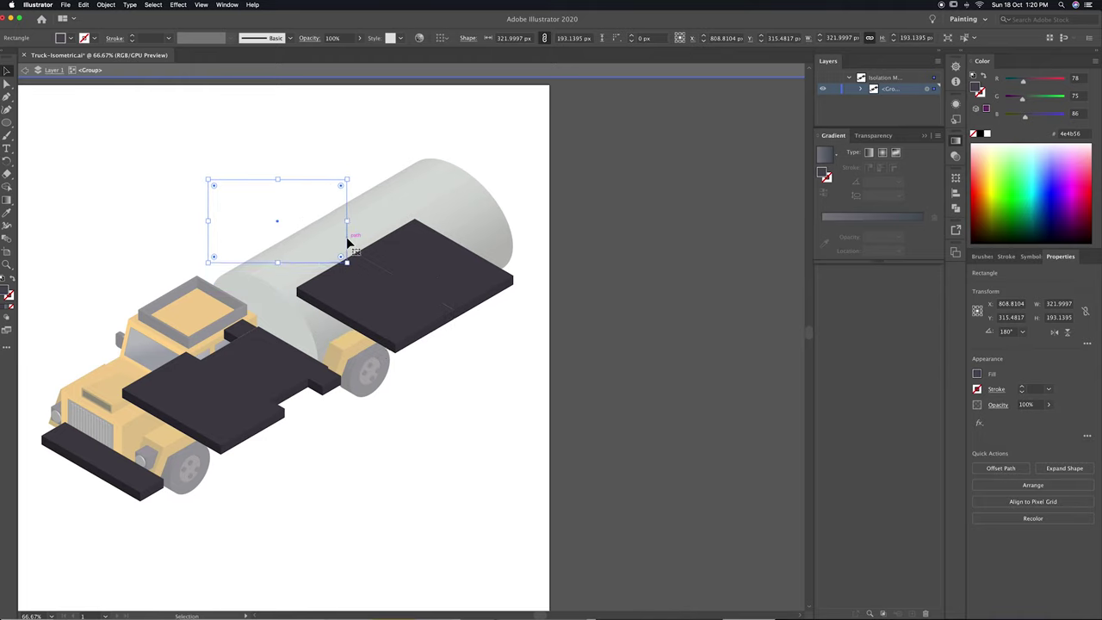
{"action": "left_click_drag", "start_coordinate": [287, 134], "coordinate": [287, 132]}
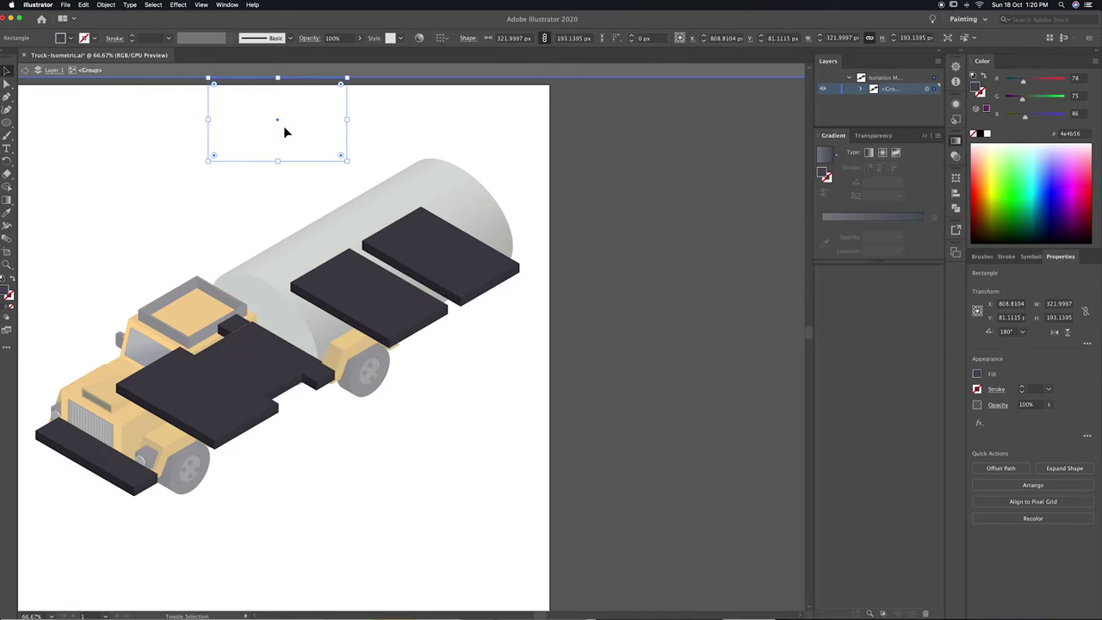
{"action": "key", "text": "shift+Down"}
{"action": "key", "text": "shift+Down"}
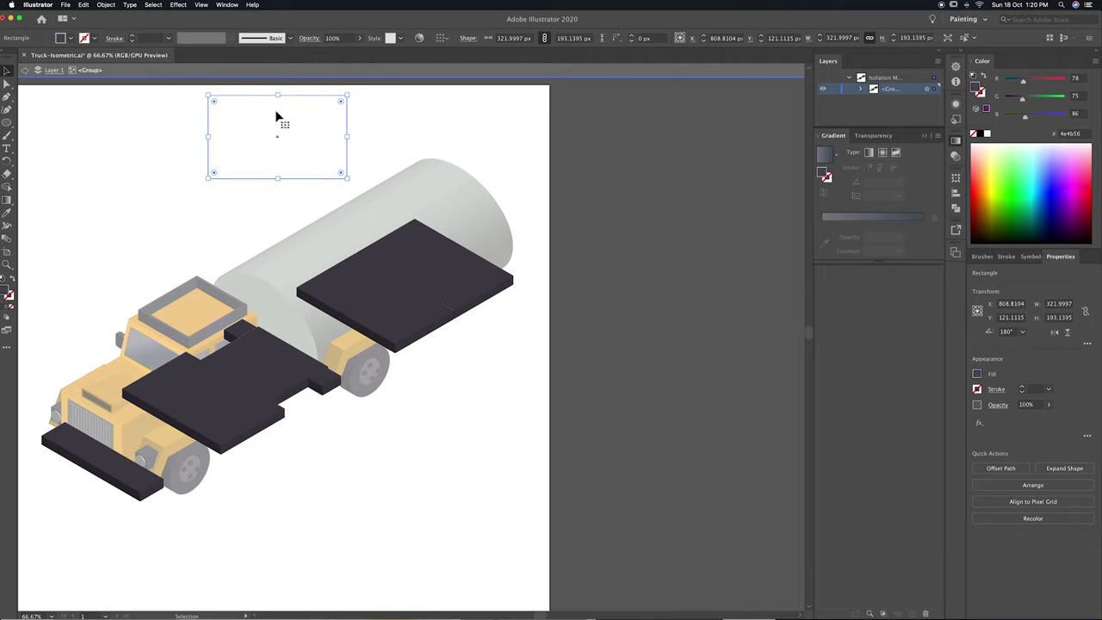
{"action": "left_click_drag", "start_coordinate": [278, 179], "coordinate": [281, 127]}
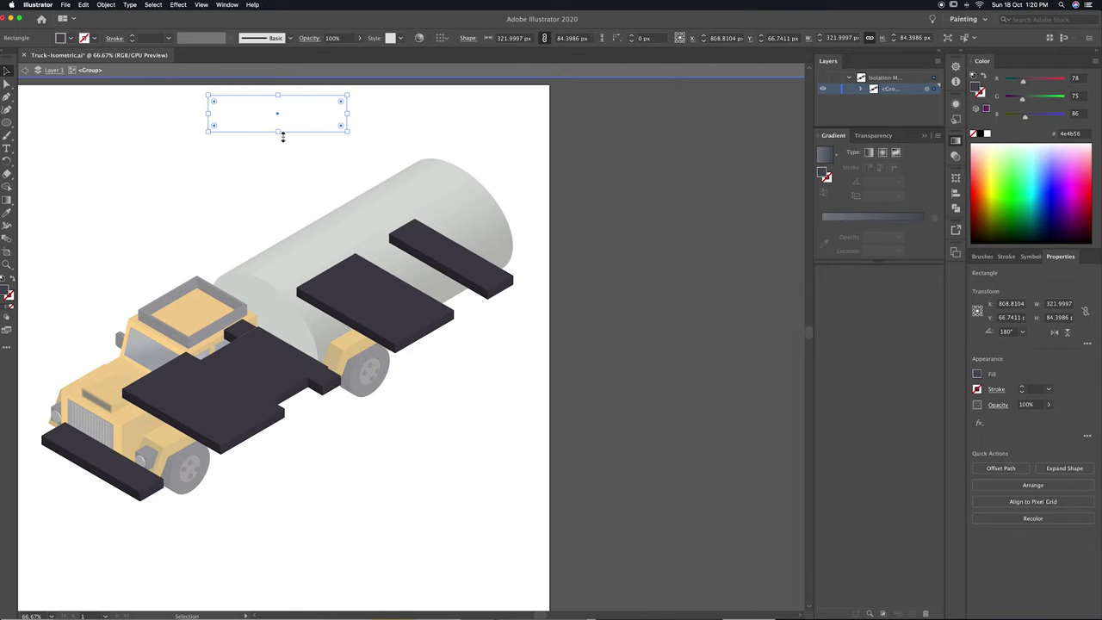
{"action": "left_click_drag", "start_coordinate": [277, 110], "coordinate": [277, 607]}
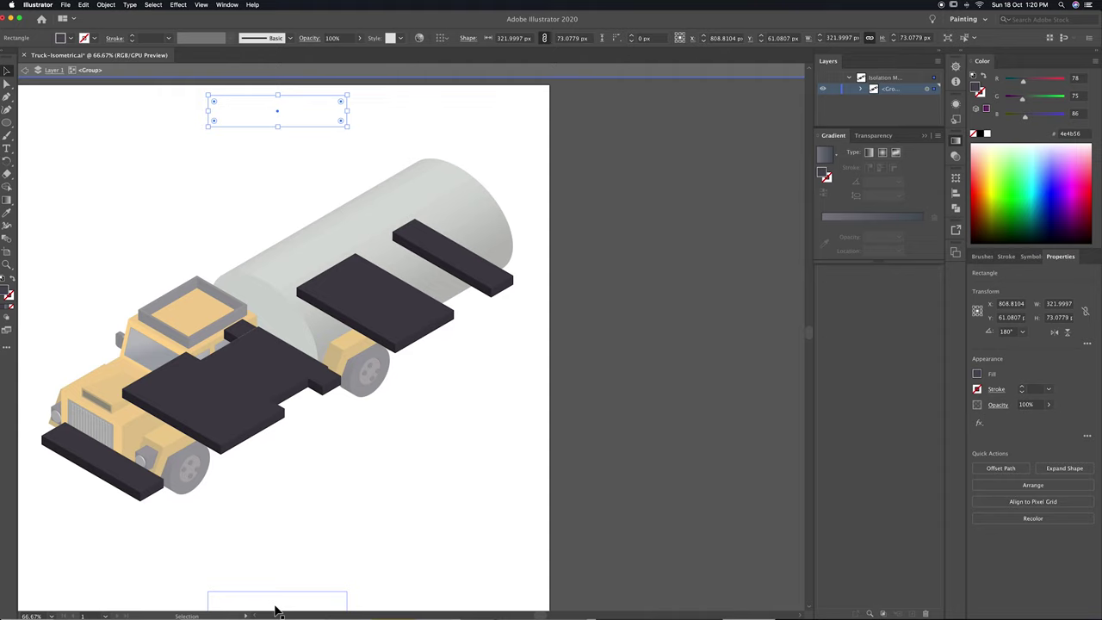
Make the front bumper slab thinner and exit the chassis group.
{"action": "scroll", "coordinate": [364, 521], "scroll_direction": "down", "scroll_amount": 3}
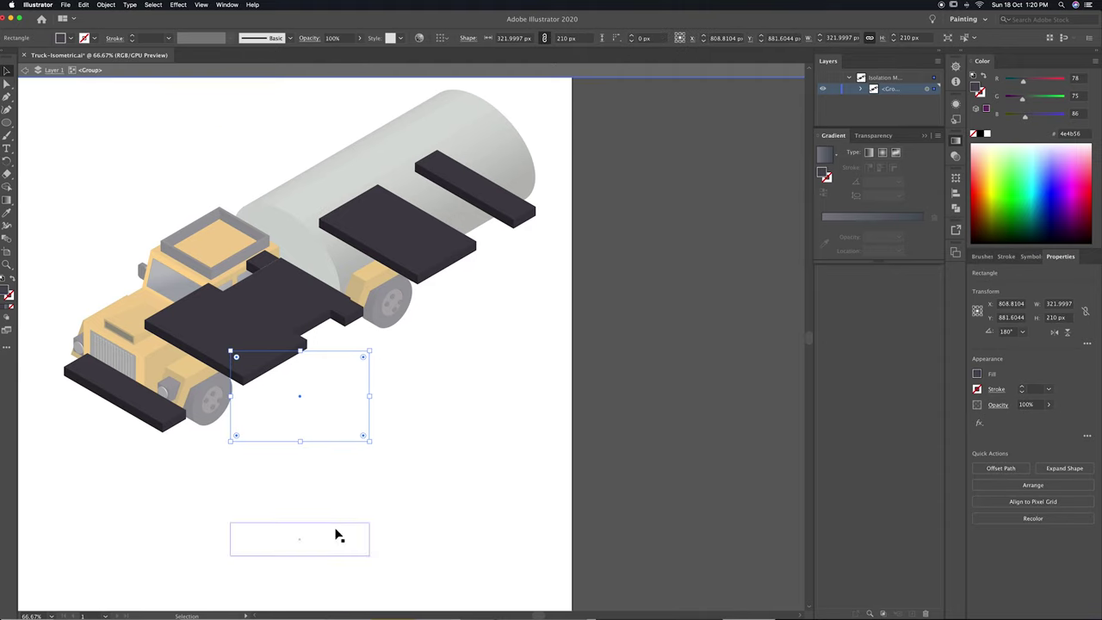
{"action": "left_click_drag", "start_coordinate": [300, 524], "coordinate": [300, 533]}
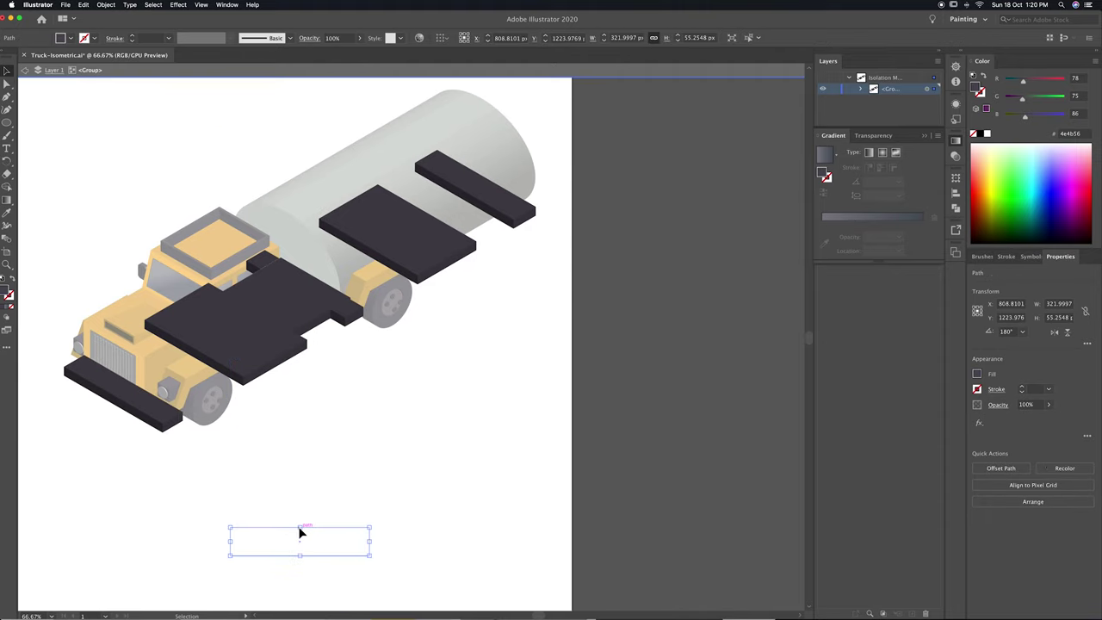
{"action": "double_click", "coordinate": [454, 407]}
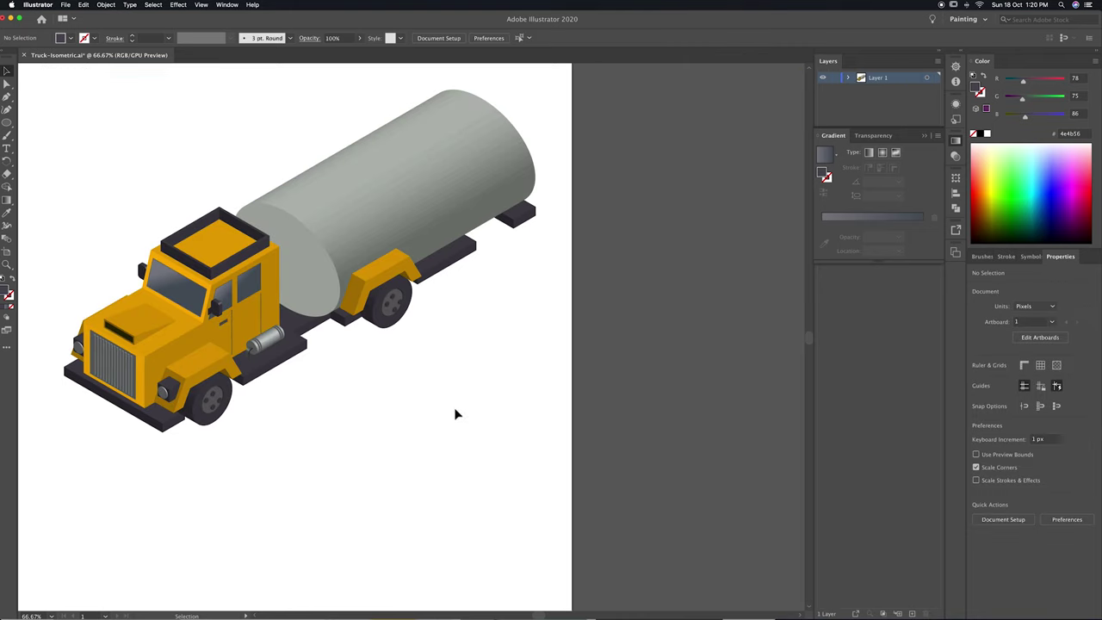
{"action": "scroll", "coordinate": [456, 387], "scroll_direction": "up", "scroll_amount": 3}
{"action": "left_click", "coordinate": [373, 408]}
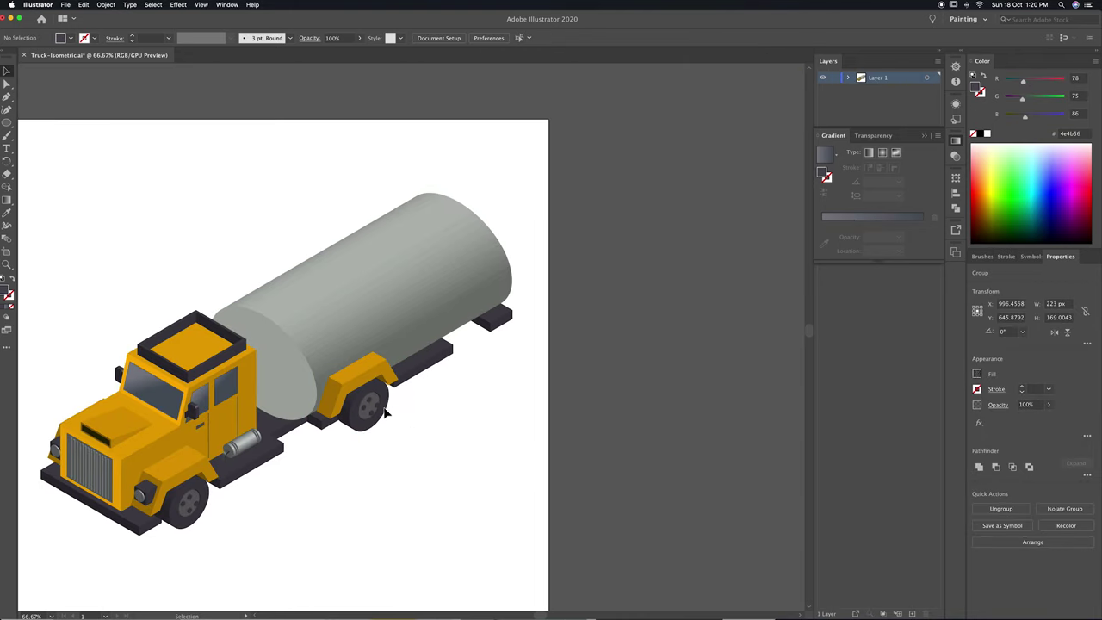
Alt-drag a copy of the middle wheel set toward the tank's rear and nudge it into place.
{"action": "left_click_drag", "start_coordinate": [383, 411], "coordinate": [487, 346]}
{"action": "key", "text": "shift+Right"}
{"action": "key", "text": "Up"}
{"action": "key", "text": "Up"}
{"action": "key", "text": "Up"}
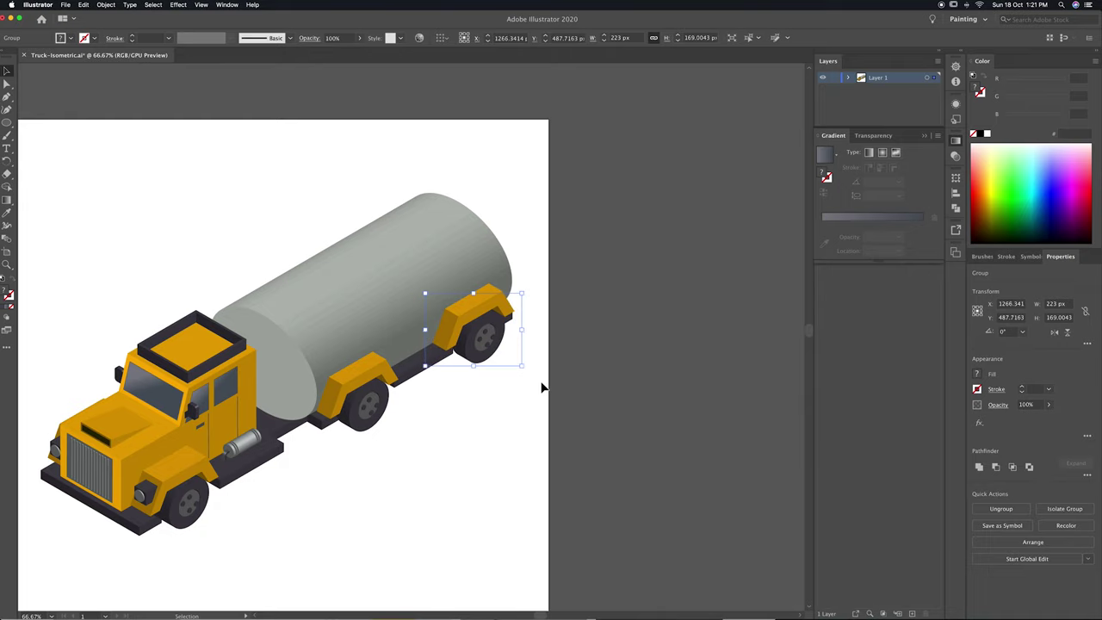
{"action": "key", "text": "Up"}
{"action": "key", "text": "ctrl+equal"}
{"action": "key", "text": "ctrl+equal"}
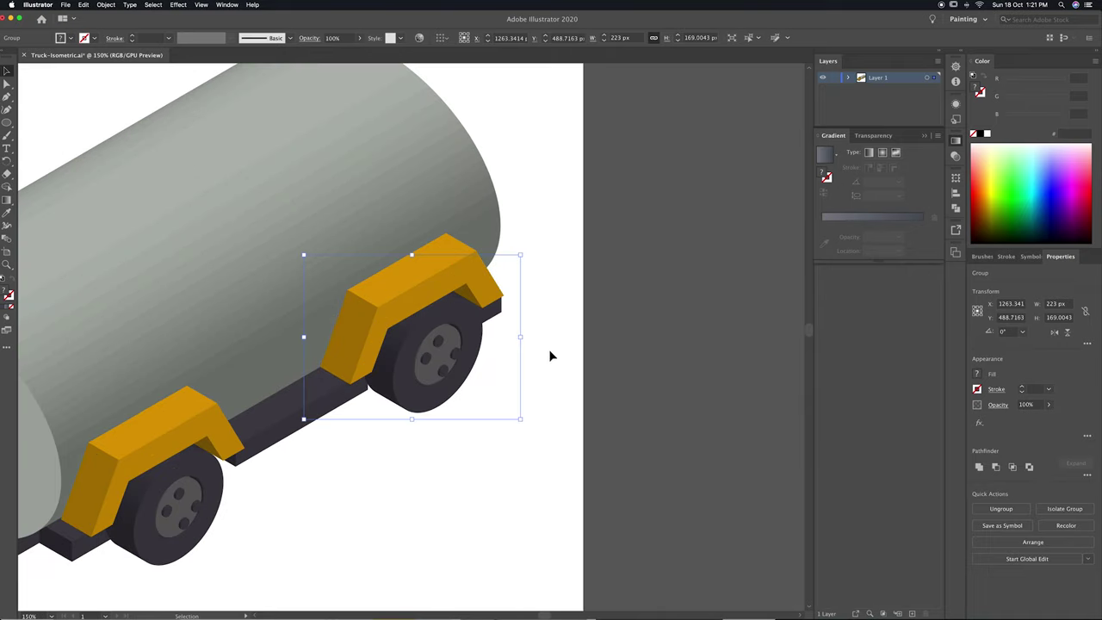
{"action": "key", "text": "shift+Left"}
{"action": "key", "text": "shift+Left"}
{"action": "key", "text": "shift+Down"}
{"action": "key", "text": "Down"}
{"action": "key", "text": "shift+Up"}
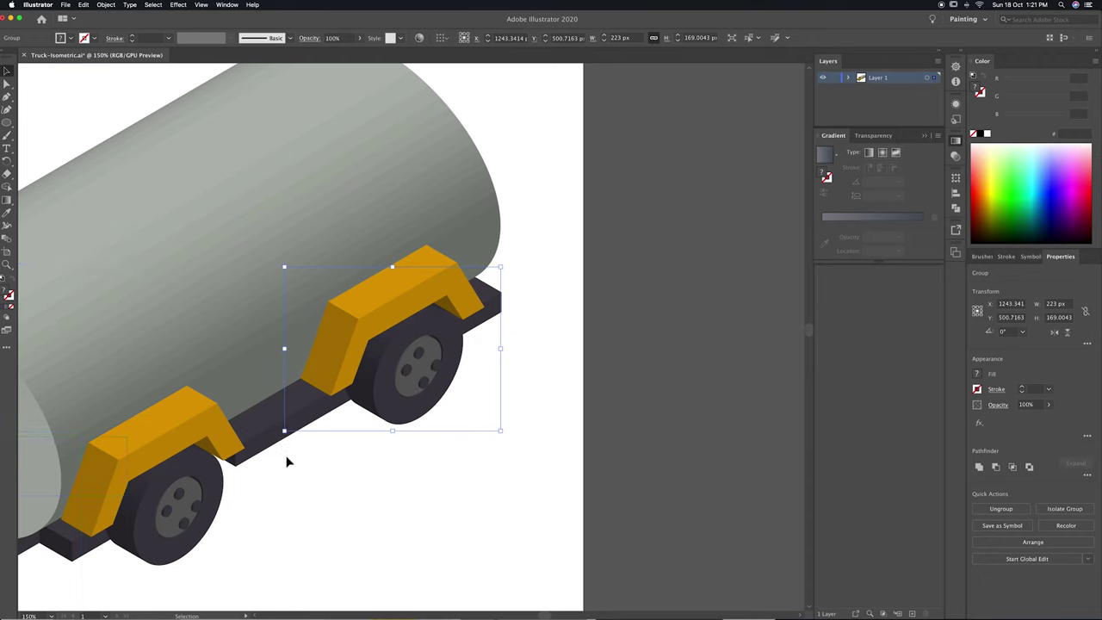
{"action": "double_click", "coordinate": [270, 448]}
{"action": "key", "text": "ctrl+minus"}
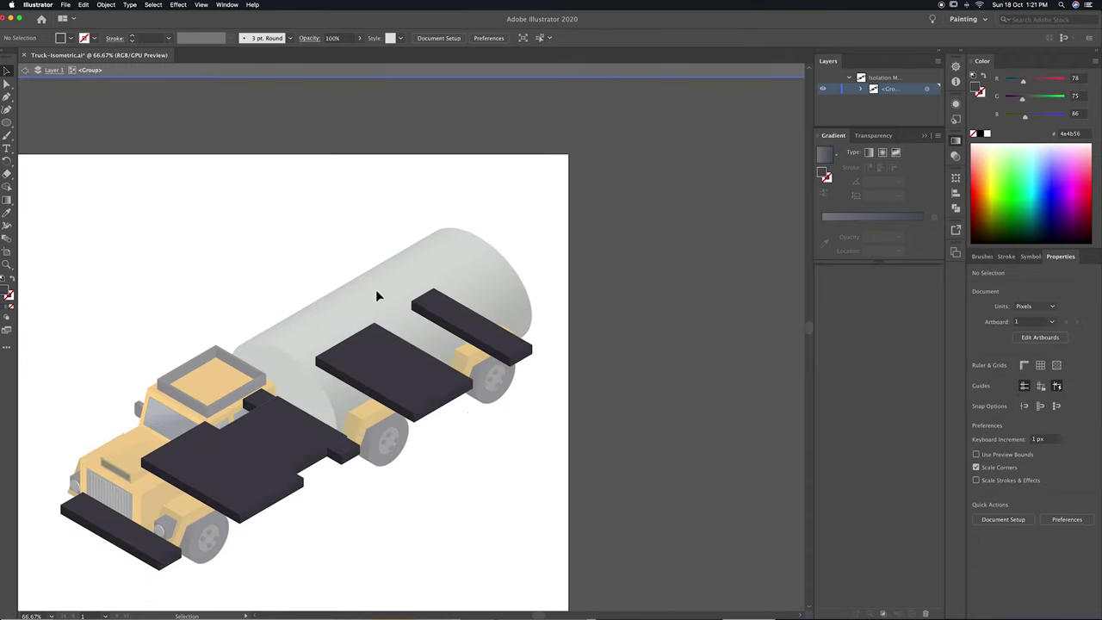
Trim the top edge of the empty chassis rectangle down slightly.
{"action": "left_click", "coordinate": [310, 256]}
{"action": "left_click_drag", "start_coordinate": [300, 257], "coordinate": [297, 263]}
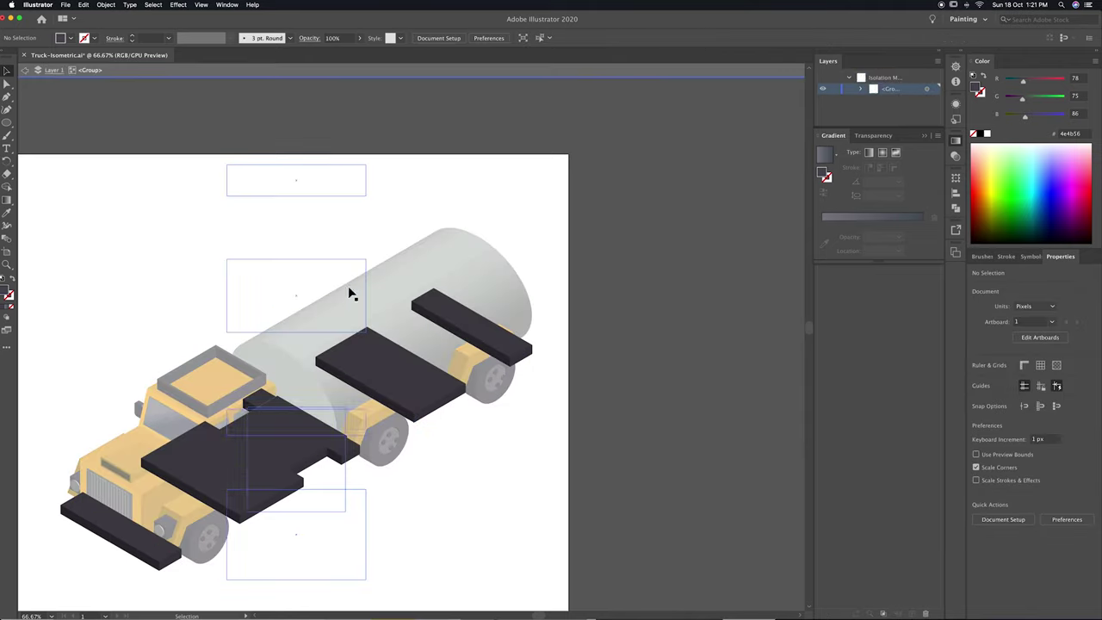
{"action": "left_click_drag", "start_coordinate": [304, 263], "coordinate": [297, 258]}
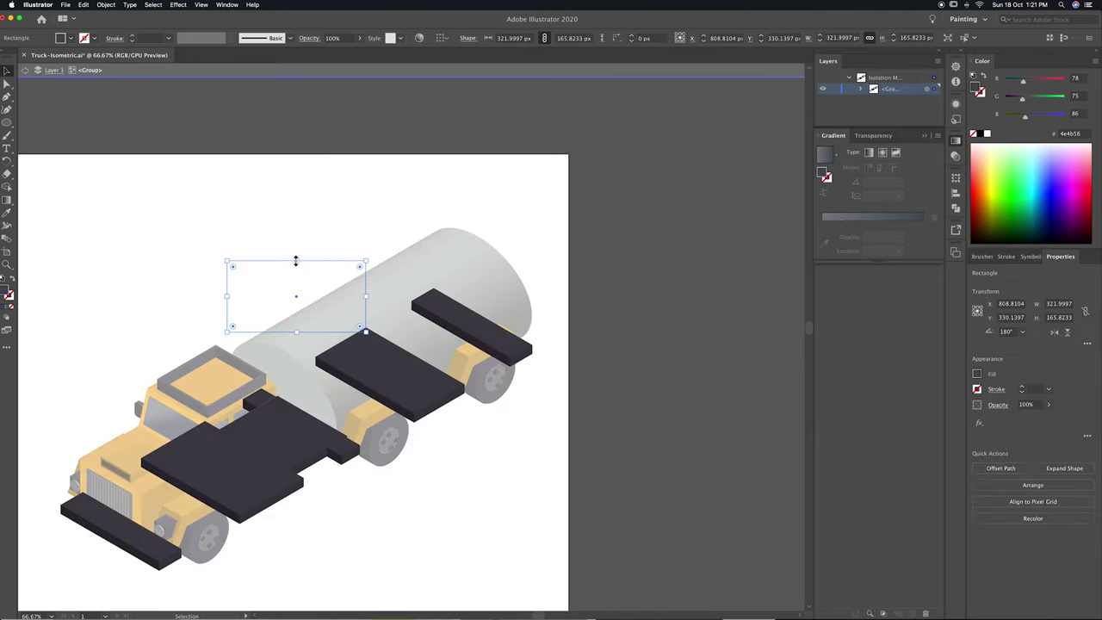
{"action": "left_click_drag", "start_coordinate": [296, 258], "coordinate": [297, 266]}
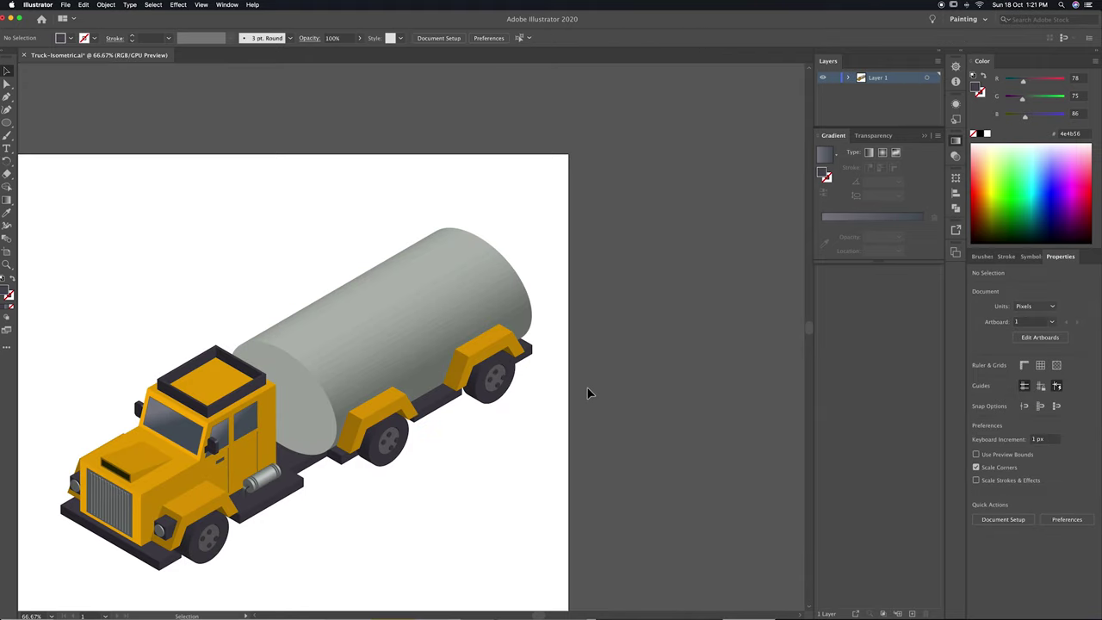
Duplicate the silver fuel-tank cylinder behind the first one and nudge it up and right.
{"action": "left_click_drag", "start_coordinate": [390, 448], "coordinate": [321, 474]}
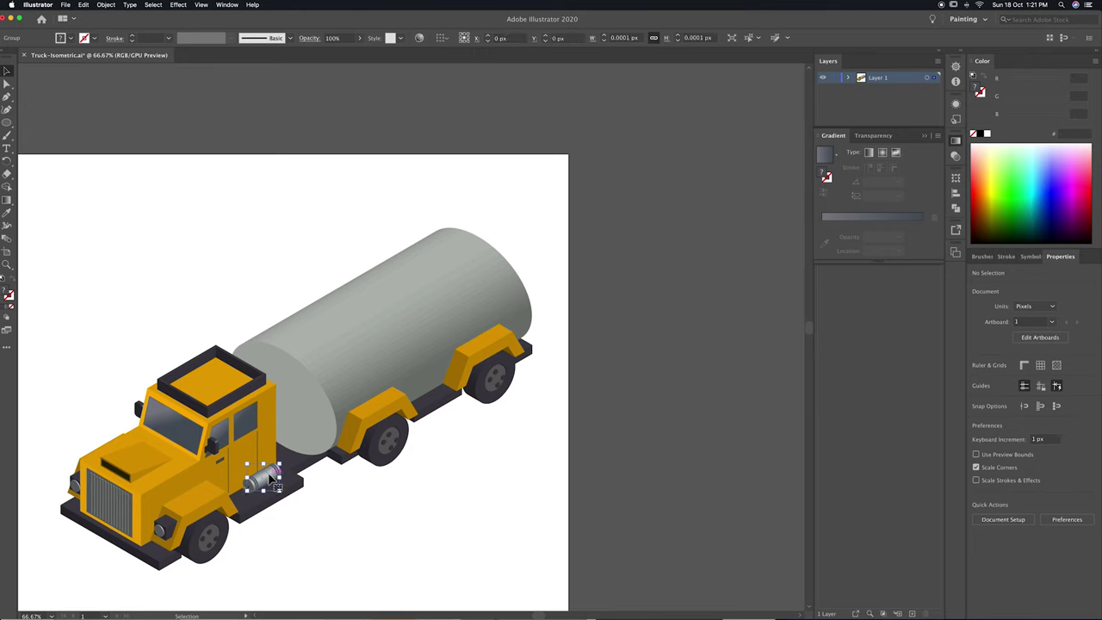
{"action": "left_click_drag", "start_coordinate": [321, 474], "coordinate": [318, 472]}
{"action": "key", "text": "super+equal"}
{"action": "key", "text": "super+equal"}
{"action": "key", "text": "super+equal"}
{"action": "key", "text": "Up"}
{"action": "key", "text": "Up"}
{"action": "key", "text": "Up"}
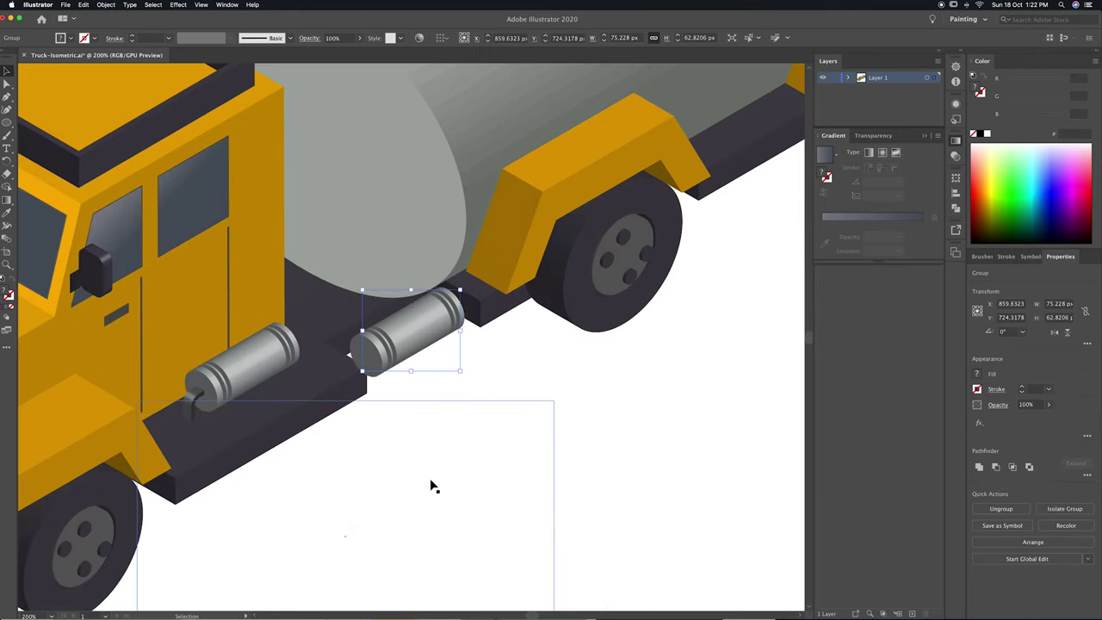
{"action": "key", "text": "Up"}
{"action": "key", "text": "Up"}
{"action": "key", "text": "Up"}
{"action": "key", "text": "Up"}
{"action": "key", "text": "Up"}
{"action": "key", "text": "Up"}
{"action": "key", "text": "Up"}
{"action": "key", "text": "Up"}
{"action": "key", "text": "Up"}
{"action": "key", "text": "Right"}
{"action": "key", "text": "Right"}
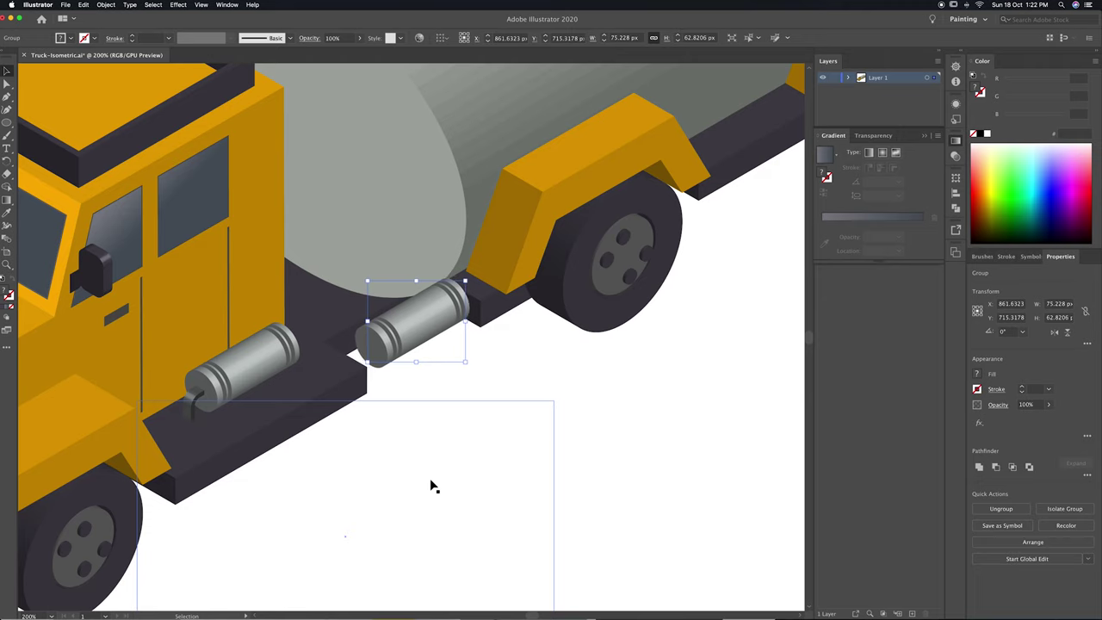
{"action": "key", "text": "super+0"}
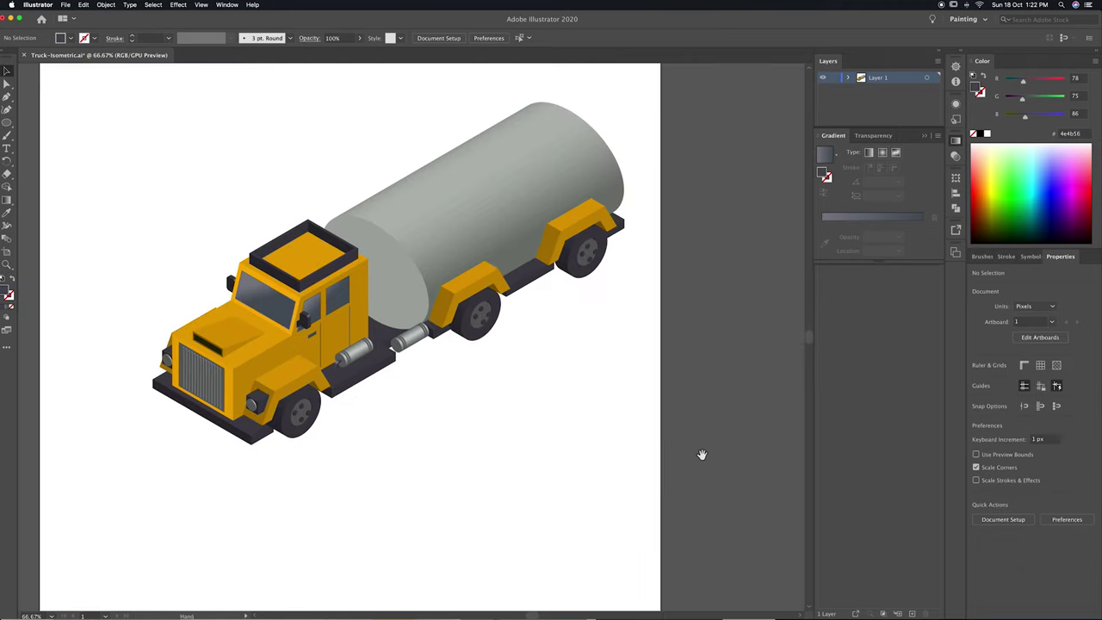
{"action": "scroll", "coordinate": [694, 457], "scroll_direction": "up", "scroll_amount": 2}
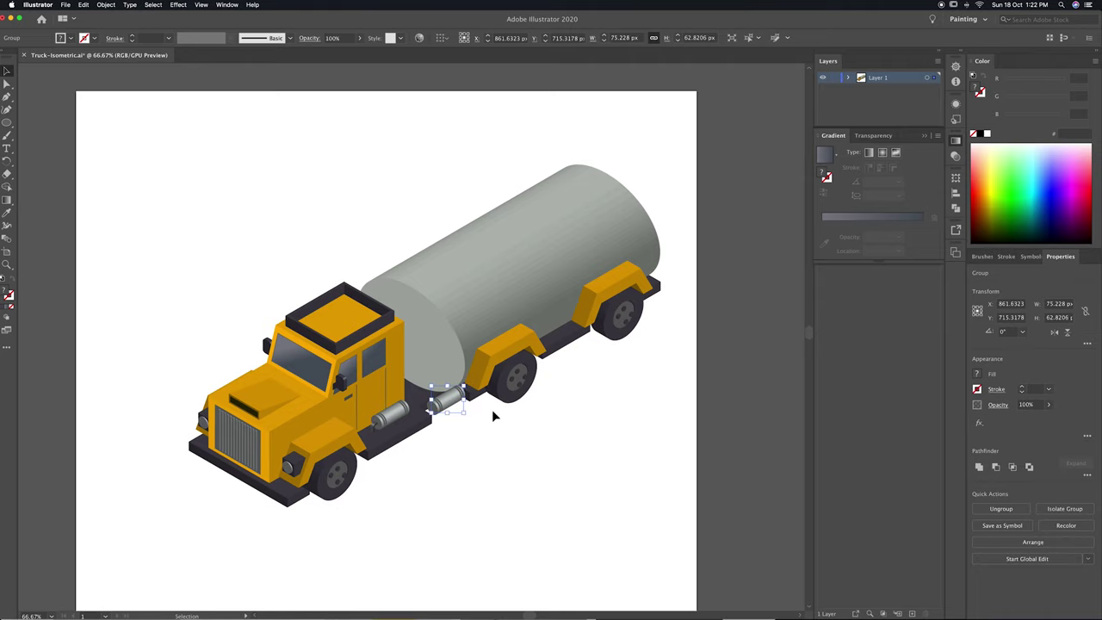
{"action": "left_click", "coordinate": [652, 461]}
{"action": "scroll", "coordinate": [665, 461], "scroll_direction": "right", "scroll_amount": 3}
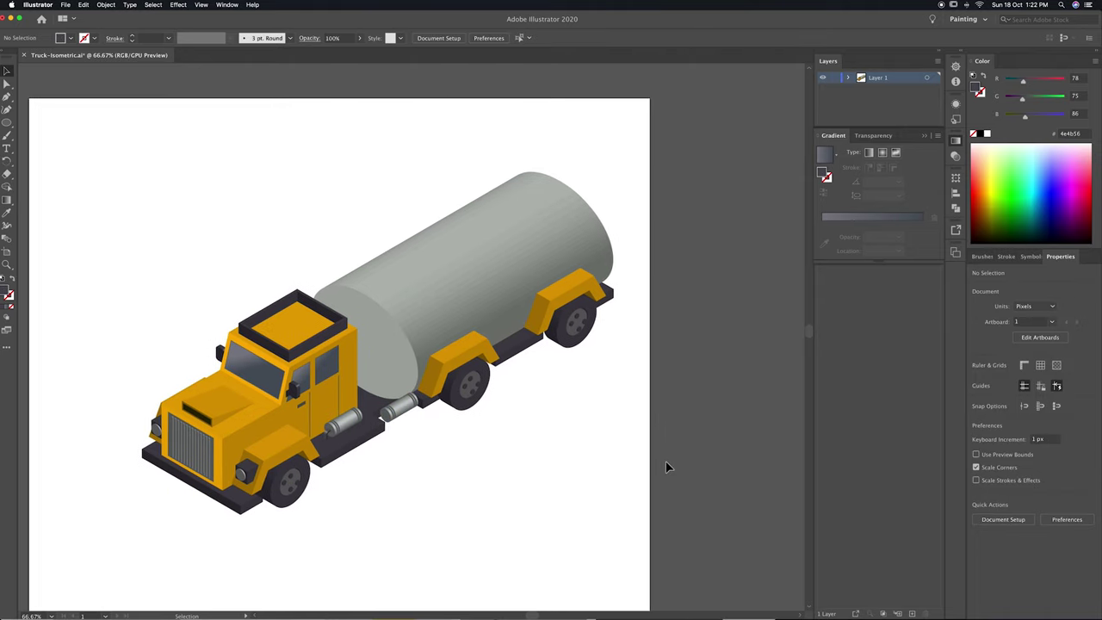
Draw a small circle and extrude it upright with Isometric Top and reduced depth.
{"action": "left_click", "coordinate": [8, 127]}
{"action": "left_click_drag", "start_coordinate": [210, 170], "coordinate": [232, 191]}
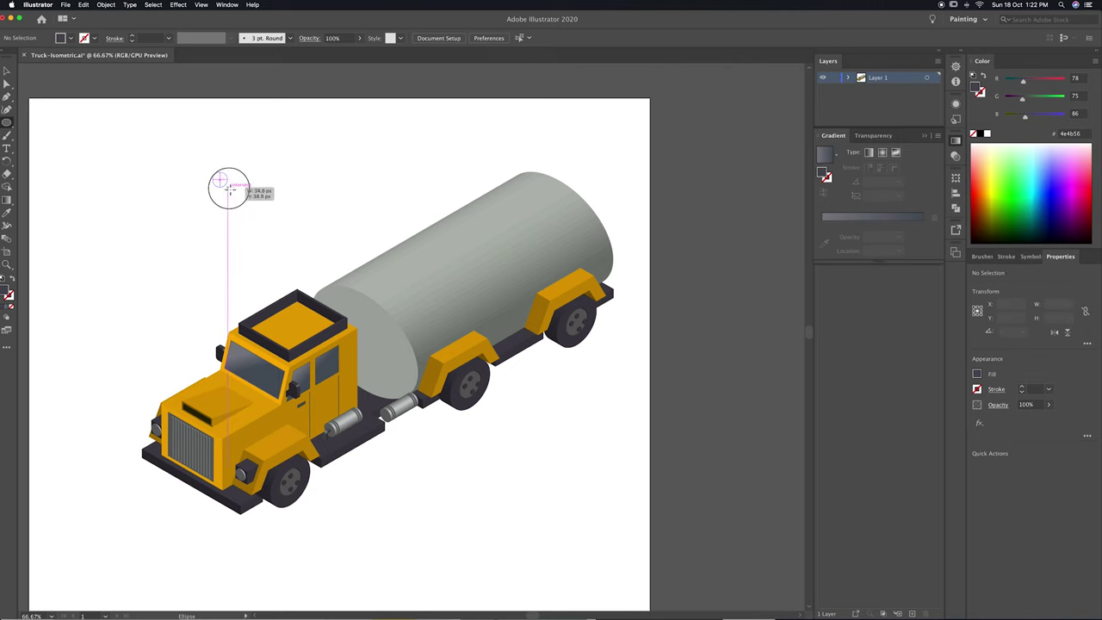
{"action": "left_click", "coordinate": [178, 4]}
{"action": "left_click", "coordinate": [210, 24]}
{"action": "left_click", "coordinate": [1010, 421]}
{"action": "left_click", "coordinate": [807, 273]}
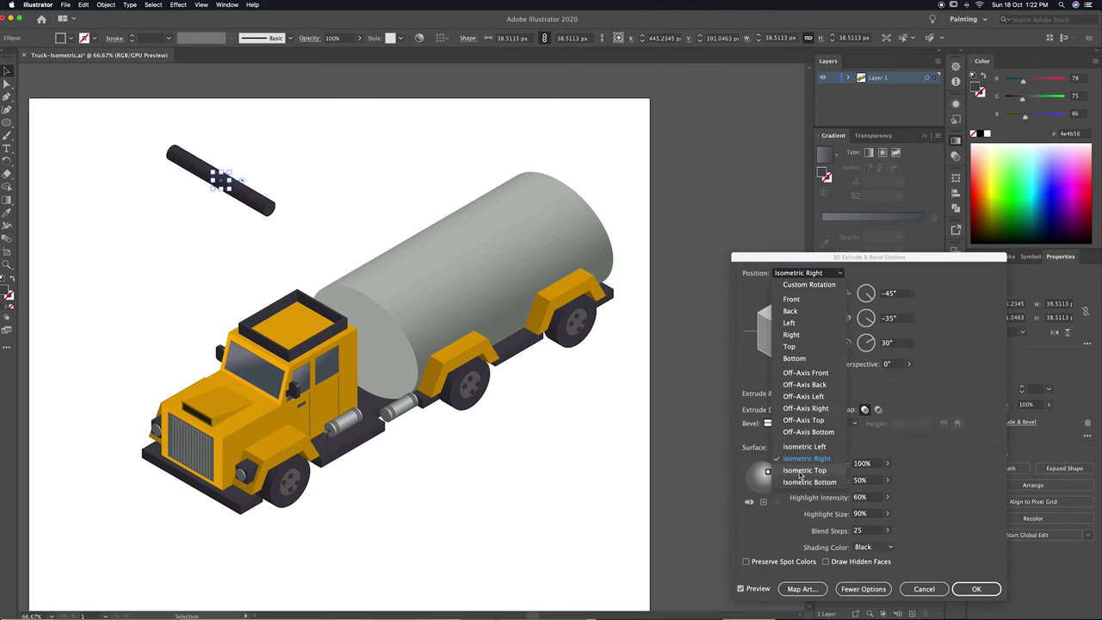
{"action": "left_click", "coordinate": [800, 472]}
{"action": "left_click", "coordinate": [807, 410]}
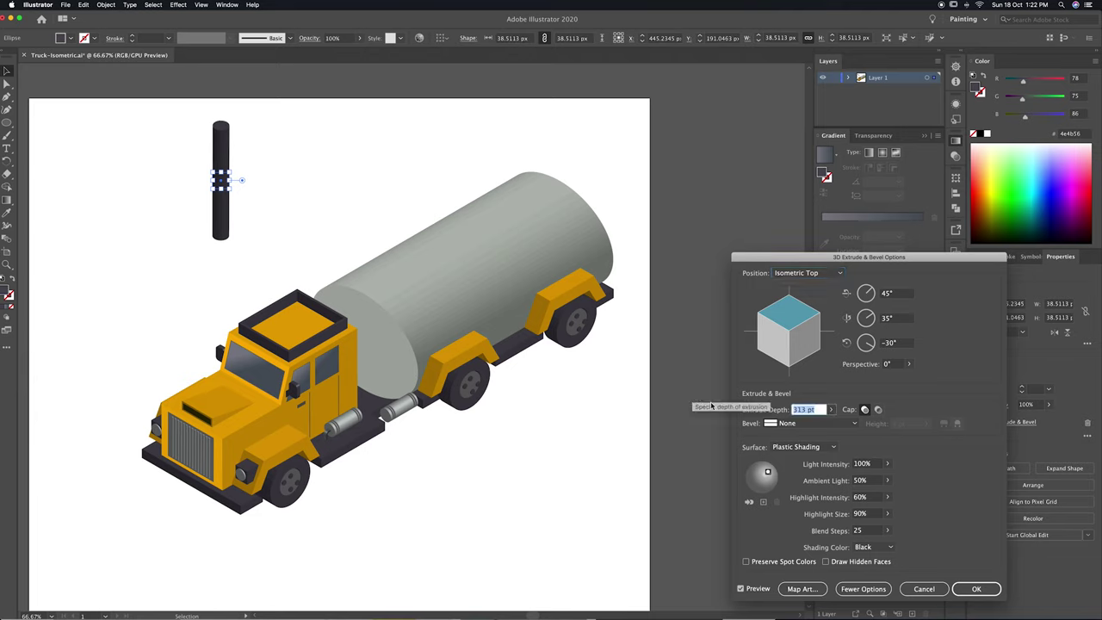
{"action": "left_click_drag", "start_coordinate": [831, 408], "coordinate": [811, 422]}
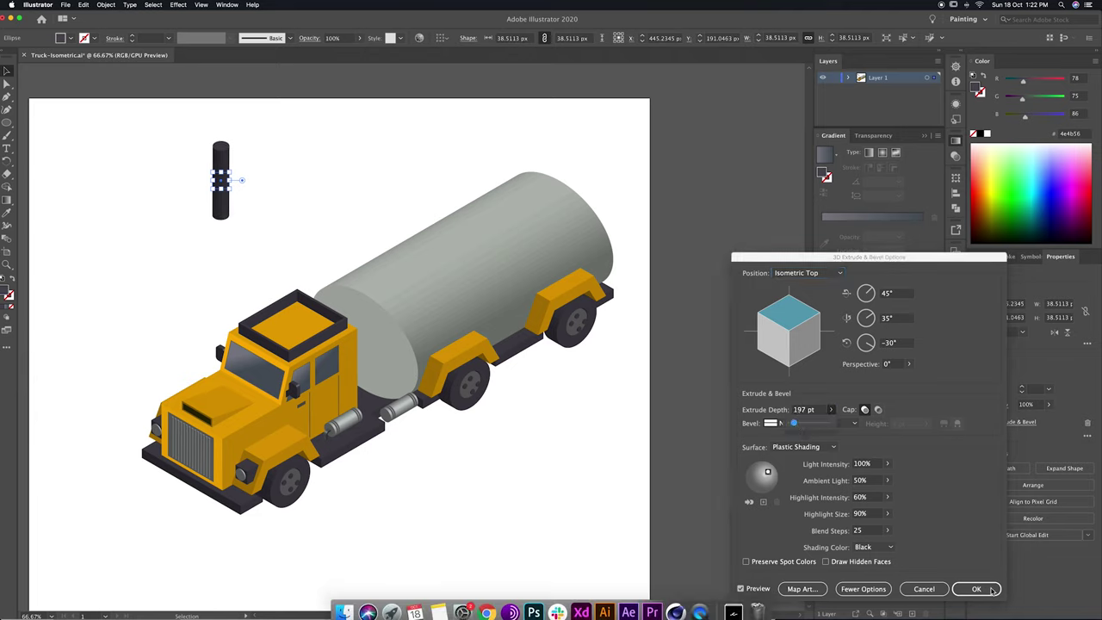
{"action": "key", "text": "Return"}
Widen the exhaust cylinder and position it against the front of the tank.
{"action": "left_click_drag", "start_coordinate": [242, 181], "coordinate": [243, 199]}
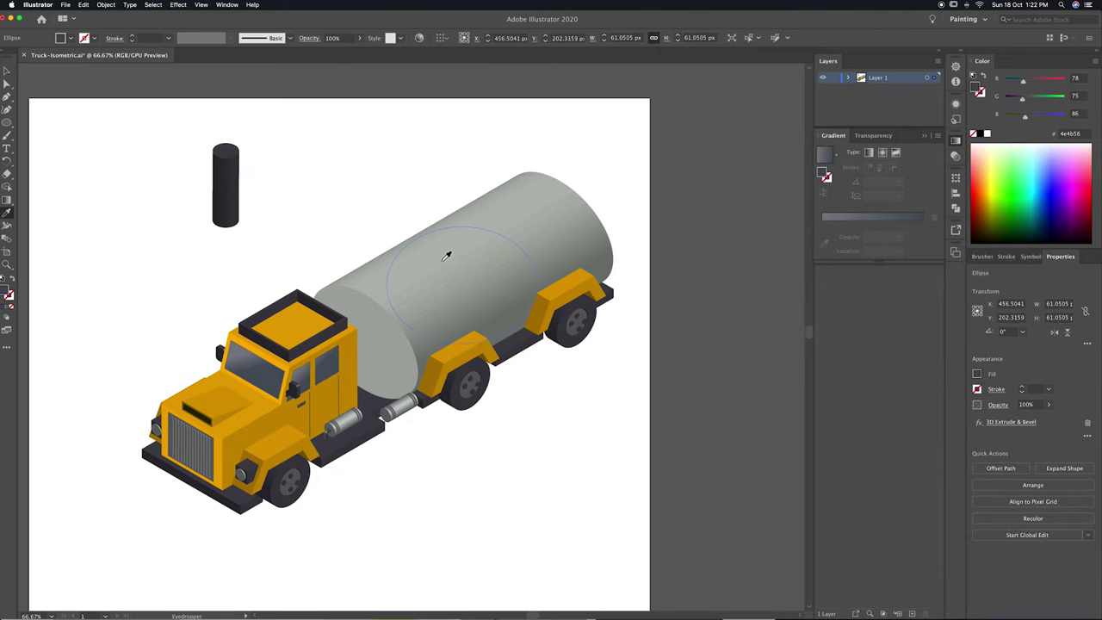
{"action": "mouse_move", "coordinate": [226, 185]}
{"action": "left_mouse_down"}
{"action": "mouse_move", "coordinate": [399, 344]}
{"action": "mouse_move", "coordinate": [389, 351]}
{"action": "mouse_move", "coordinate": [397, 336]}
{"action": "mouse_move", "coordinate": [389, 346]}
{"action": "left_mouse_up"}
{"action": "key", "text": "ctrl+plus"}
{"action": "key", "text": "ctrl+plus"}
{"action": "key", "text": "ctrl+plus"}
{"action": "left_click_drag", "start_coordinate": [419, 295], "coordinate": [430, 304]}
Draw a thinner pipe circle, raise it above the stack, and confirm its 3D extrusion.
{"action": "key", "text": "l"}
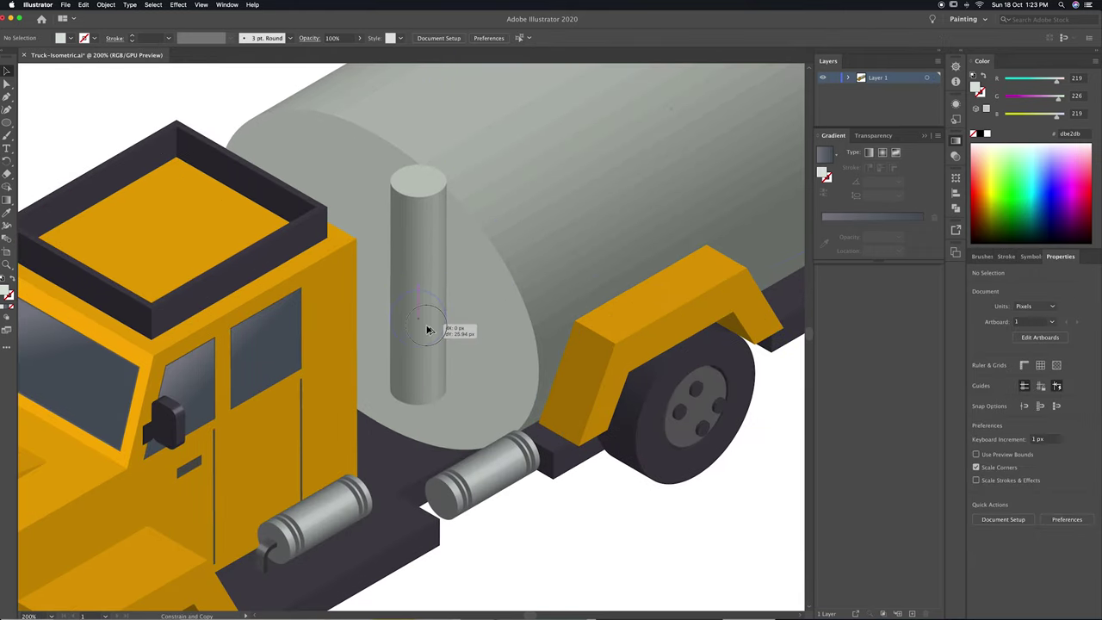
{"action": "left_click_drag", "start_coordinate": [388, 290], "coordinate": [455, 351]}
{"action": "left_click_drag", "start_coordinate": [422, 298], "coordinate": [436, 313]}
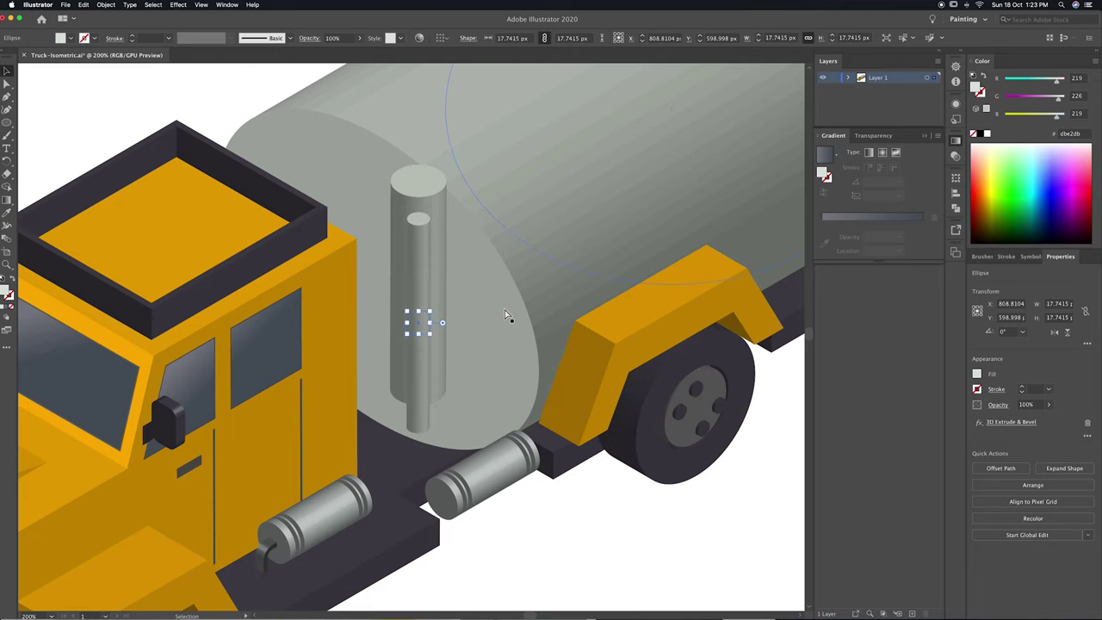
{"action": "key", "text": "shift+Down"}
{"action": "key", "text": "shift+Down"}
{"action": "key", "text": "shift+Down"}
{"action": "key", "text": "Up"}
{"action": "key", "text": "Up"}
{"action": "key", "text": "Up"}
{"action": "key", "text": "Up"}
{"action": "key", "text": "Up"}
{"action": "key", "text": "super+minus"}
{"action": "key", "text": "super+minus"}
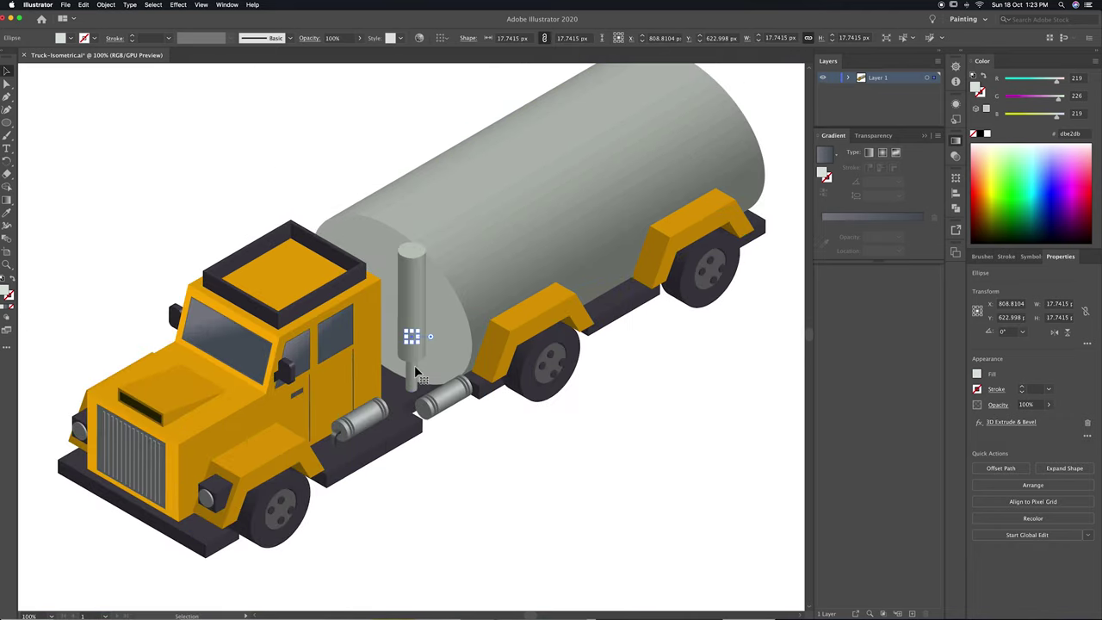
{"action": "left_click_drag", "start_coordinate": [412, 339], "coordinate": [413, 231]}
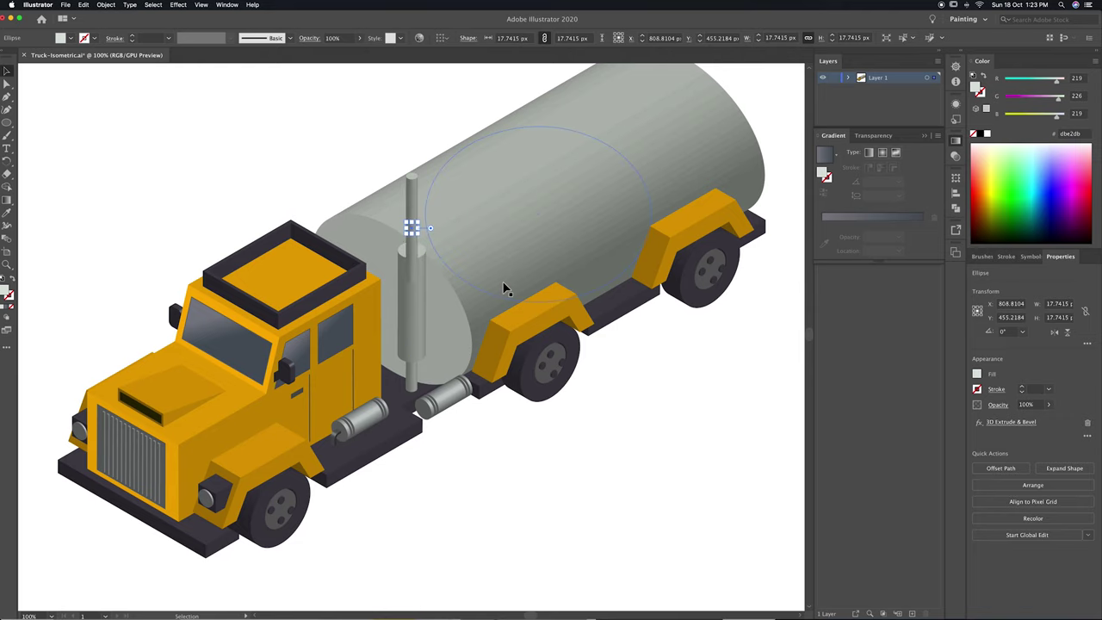
{"action": "left_click", "coordinate": [1011, 422]}
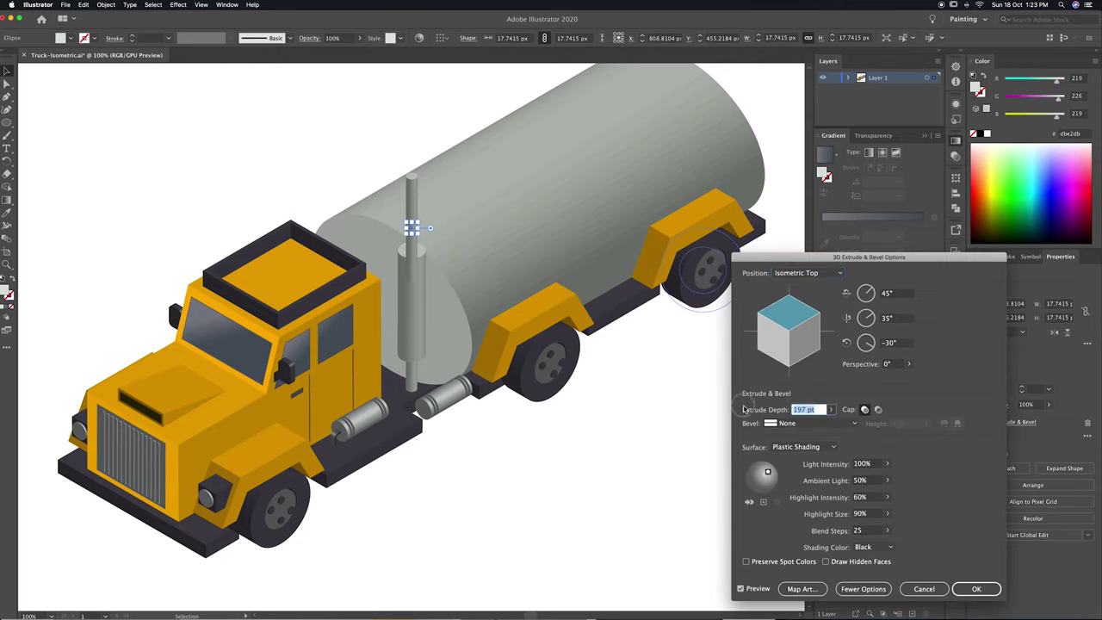
{"action": "key", "text": "Return"}
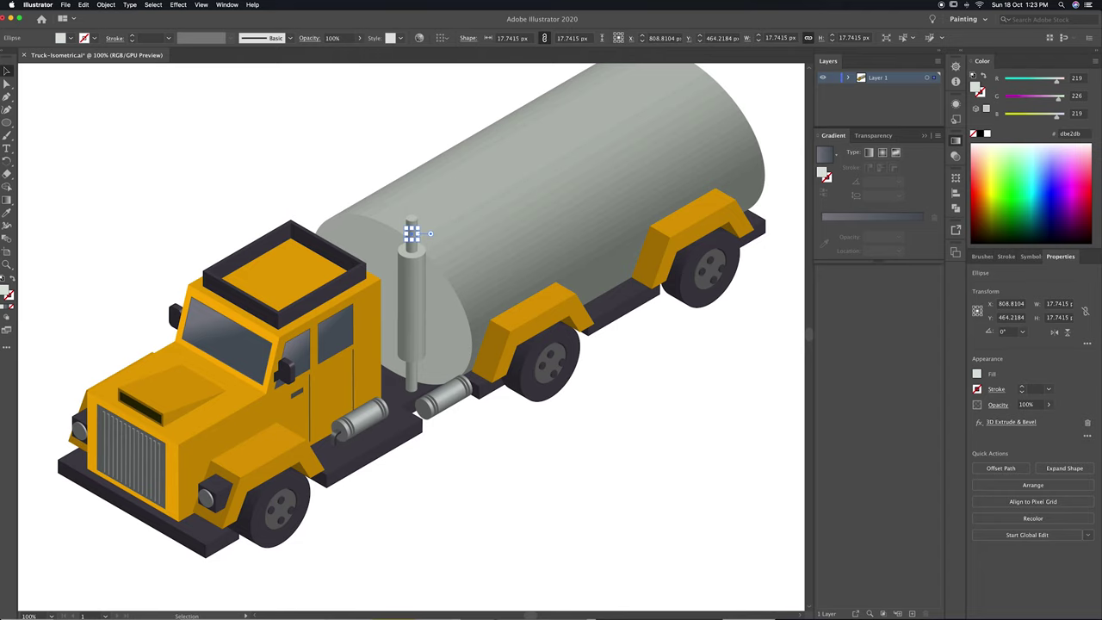
{"action": "left_click_drag", "start_coordinate": [516, 98], "coordinate": [307, 197]}
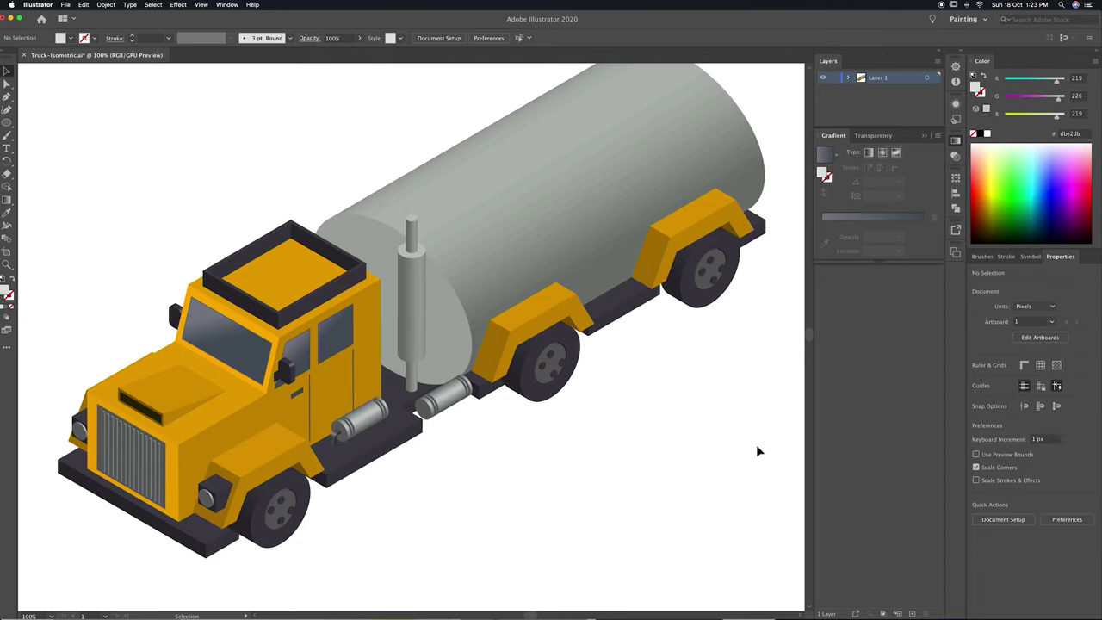
{"action": "key", "text": "super+minus"}
{"action": "key", "text": "super+minus"}
{"action": "key", "text": "super+plus"}
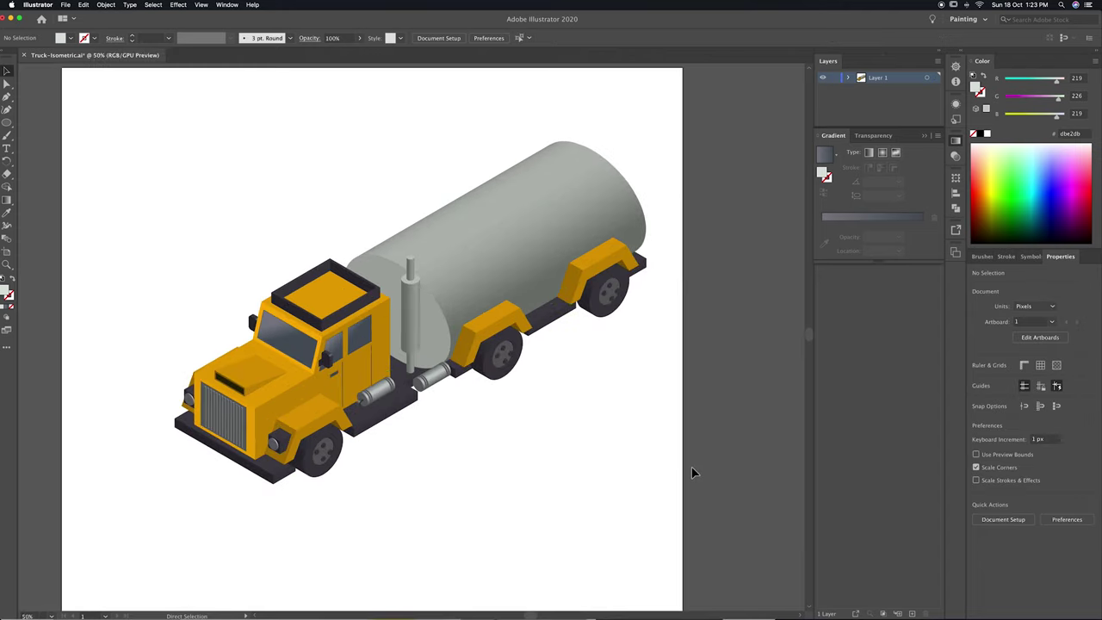
Draw a small rectangle below the truck's front.
{"action": "key", "text": "super+plus"}
{"action": "key", "text": "super+plus"}
{"action": "key", "text": "m"}
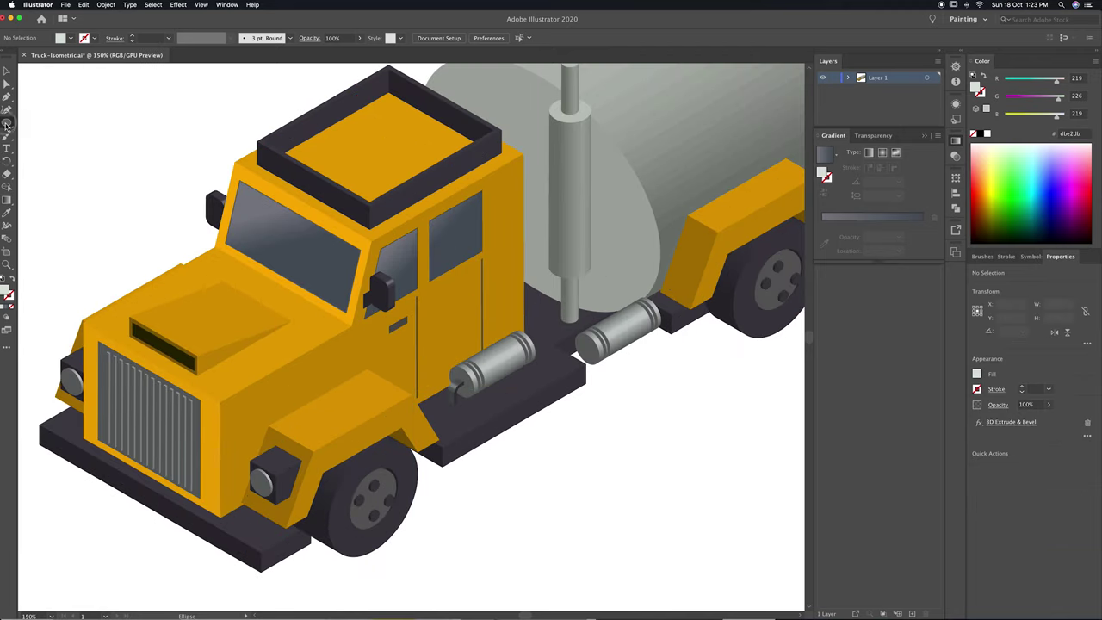
{"action": "left_click_drag", "start_coordinate": [572, 505], "coordinate": [611, 523]}
{"action": "key", "text": "v"}
{"action": "key", "text": "super+plus"}
{"action": "left_click", "coordinate": [437, 330]}
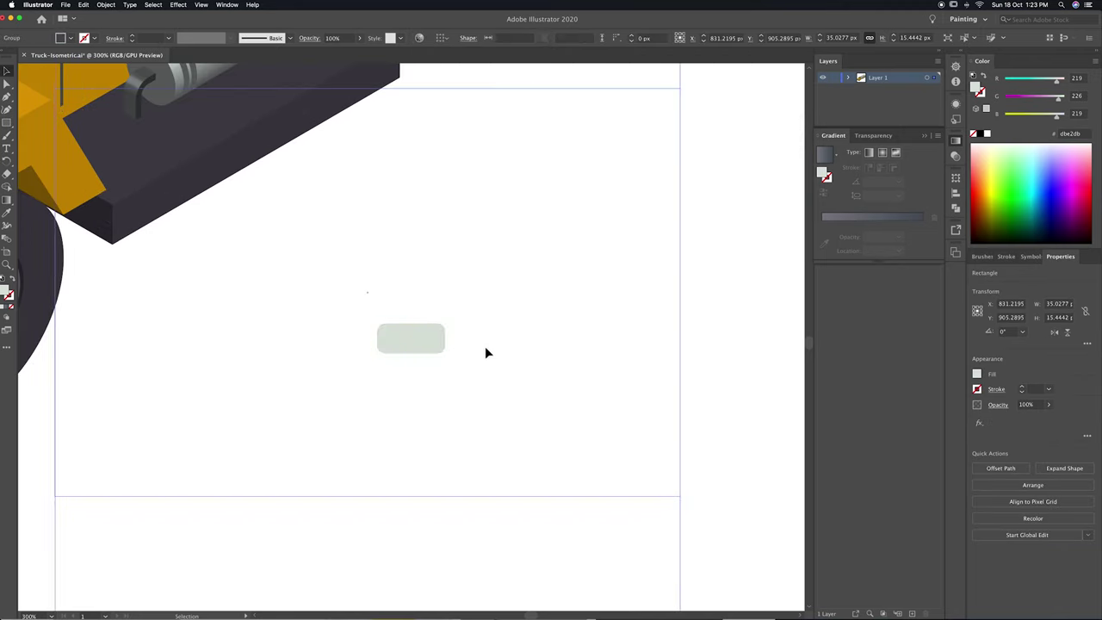
{"action": "scroll", "coordinate": [517, 387], "scroll_direction": "up", "scroll_amount": 3}
{"action": "scroll", "coordinate": [517, 387], "scroll_direction": "left", "scroll_amount": 5}
{"action": "scroll", "coordinate": [641, 463], "scroll_direction": "down", "scroll_amount": 3}
Move the small rectangle into place under the cab.
{"action": "key", "text": "a"}
{"action": "left_click_drag", "start_coordinate": [721, 398], "coordinate": [250, 551]}
{"action": "scroll", "coordinate": [250, 551], "scroll_direction": "left", "scroll_amount": 5}
{"action": "scroll", "coordinate": [250, 551], "scroll_direction": "down", "scroll_amount": 4}
{"action": "mouse_move", "coordinate": [460, 398]}
{"action": "left_mouse_down"}
{"action": "mouse_move", "coordinate": [461, 484]}
{"action": "mouse_move", "coordinate": [475, 464]}
{"action": "left_mouse_up"}
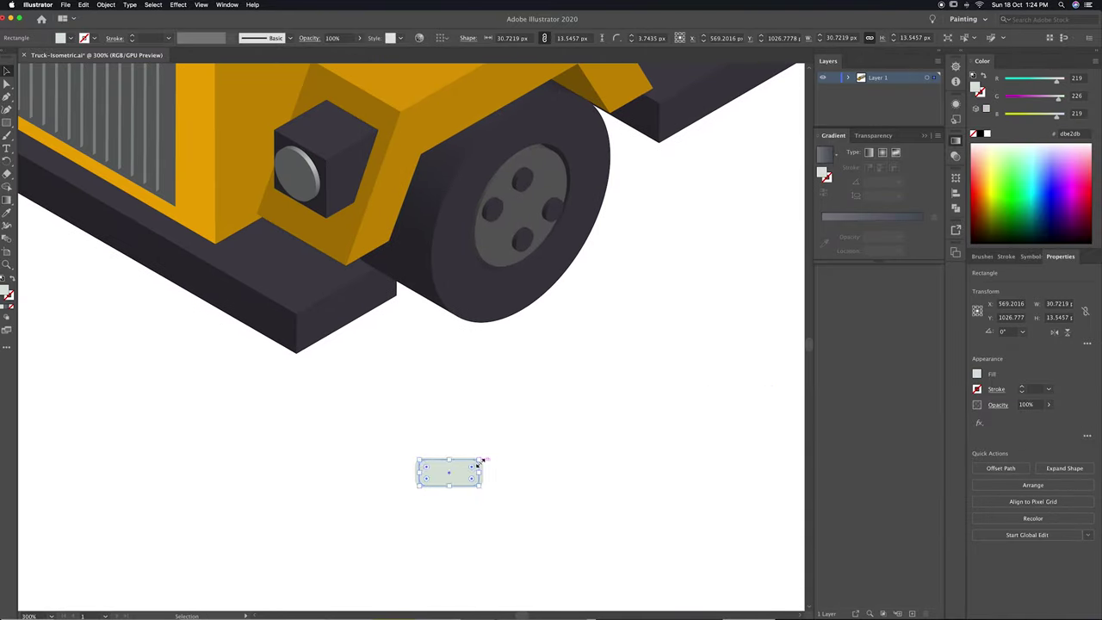
Fill the front rectangle with a deep orange.
{"action": "key", "text": "super+plus"}
{"action": "key", "text": "super+plus"}
{"action": "key", "text": "super+plus"}
{"action": "mouse_move", "coordinate": [1048, 96]}
{"action": "left_mouse_down"}
{"action": "mouse_move", "coordinate": [1020, 95]}
{"action": "mouse_move", "coordinate": [1006, 114]}
{"action": "mouse_move", "coordinate": [1032, 95]}
{"action": "mouse_move", "coordinate": [1046, 102]}
{"action": "mouse_move", "coordinate": [1035, 96]}
{"action": "left_mouse_up"}
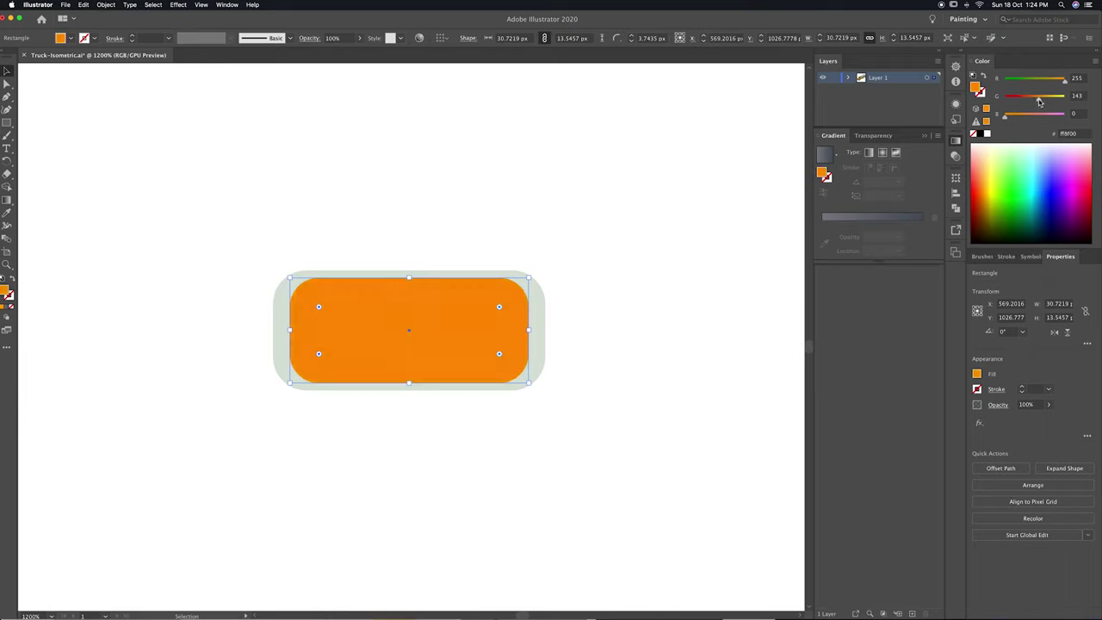
{"action": "left_click_drag", "start_coordinate": [409, 278], "coordinate": [409, 288]}
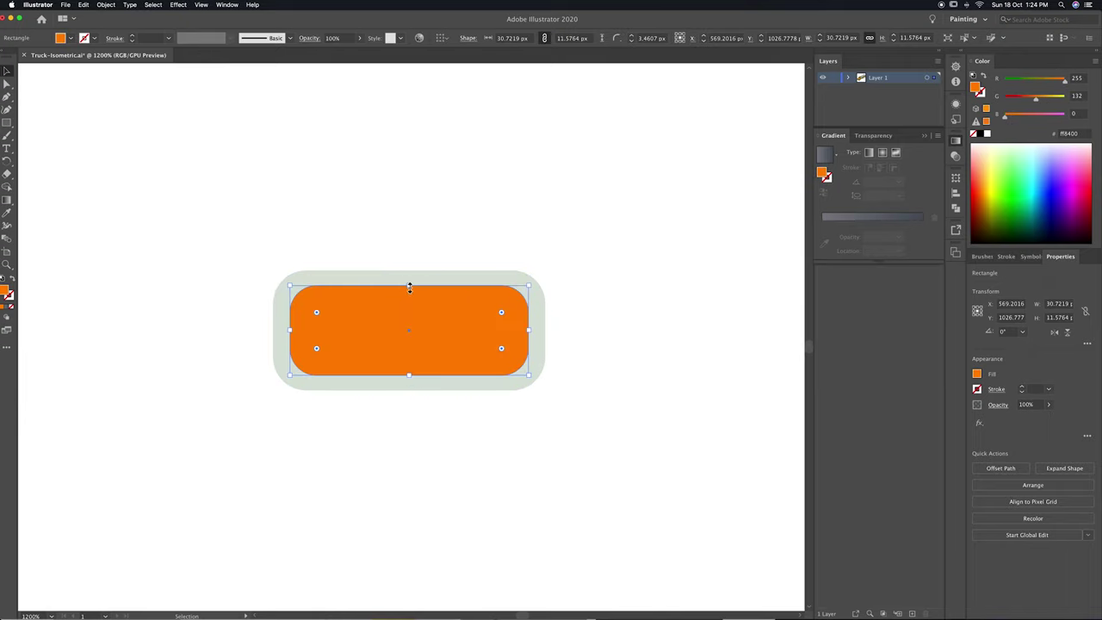
{"action": "key", "text": "super+minus"}
{"action": "key", "text": "super+minus"}
{"action": "key", "text": "super+minus"}
{"action": "key", "text": "super+minus"}
{"action": "key", "text": "super+minus"}
Give both small rectangles a 3D extrusion with depth 10.
{"action": "mouse_move", "coordinate": [381, 382]}
{"action": "left_mouse_down"}
{"action": "mouse_move", "coordinate": [421, 327]}
{"action": "mouse_move", "coordinate": [438, 355]}
{"action": "left_mouse_up"}
{"action": "left_click", "coordinate": [178, 4]}
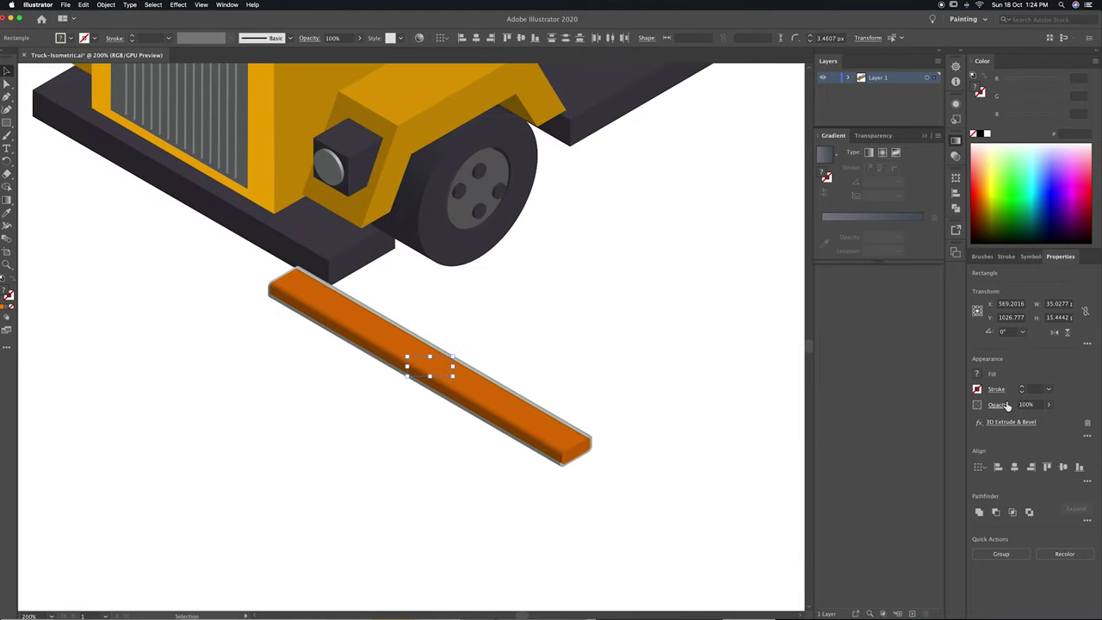
{"action": "left_click", "coordinate": [1007, 421]}
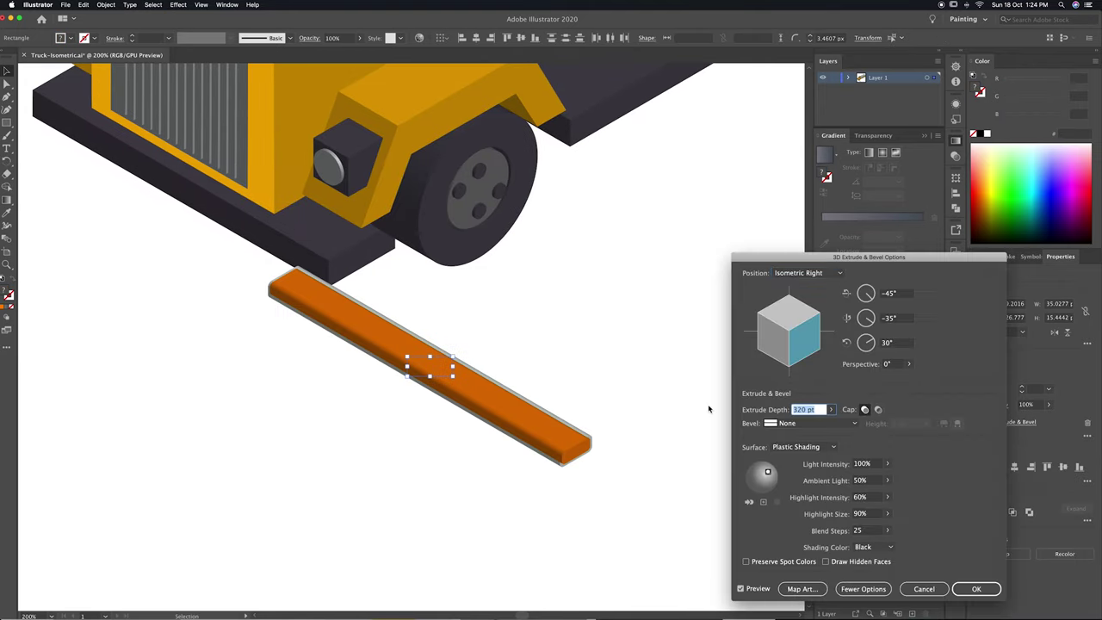
{"action": "type", "text": "10"}
{"action": "key", "text": "Return"}
Deepen the orange light's extrusion to 20 and shift it slightly right.
{"action": "key", "text": "super+equal"}
{"action": "key", "text": "super+equal"}
{"action": "key", "text": "super+equal"}
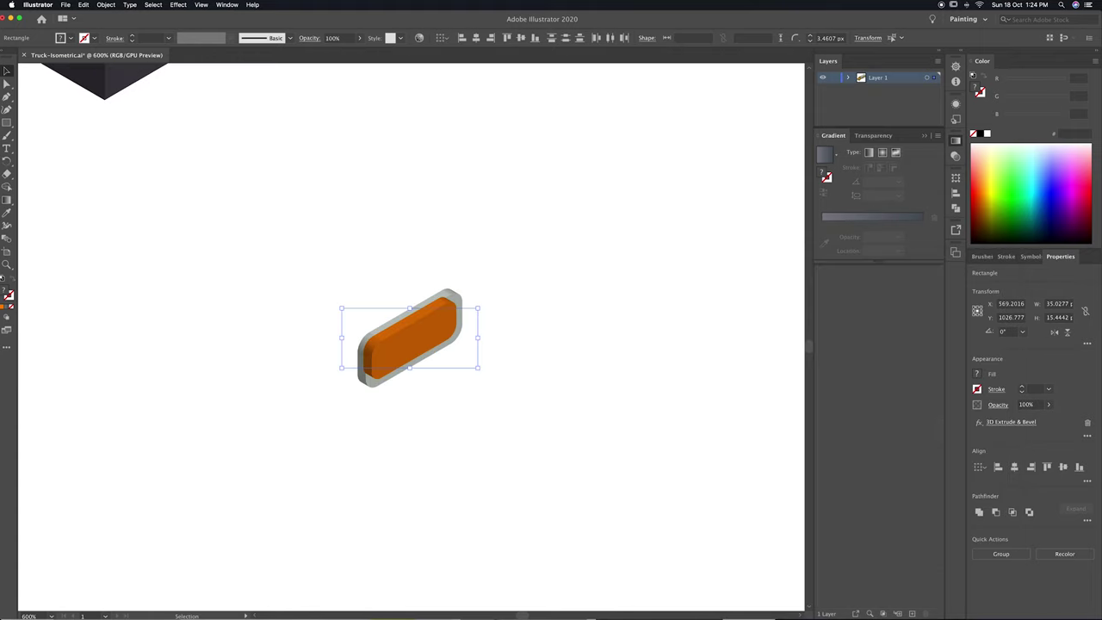
{"action": "left_click", "coordinate": [394, 364]}
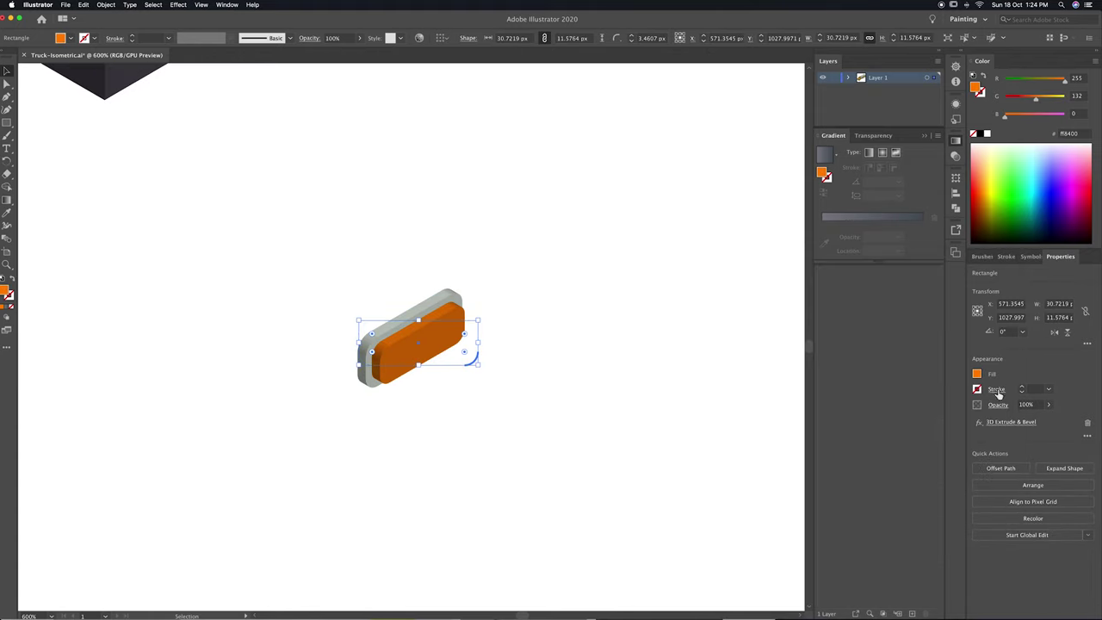
{"action": "left_click", "coordinate": [1010, 421]}
{"action": "double_click", "coordinate": [800, 411]}
{"action": "type", "text": "20"}
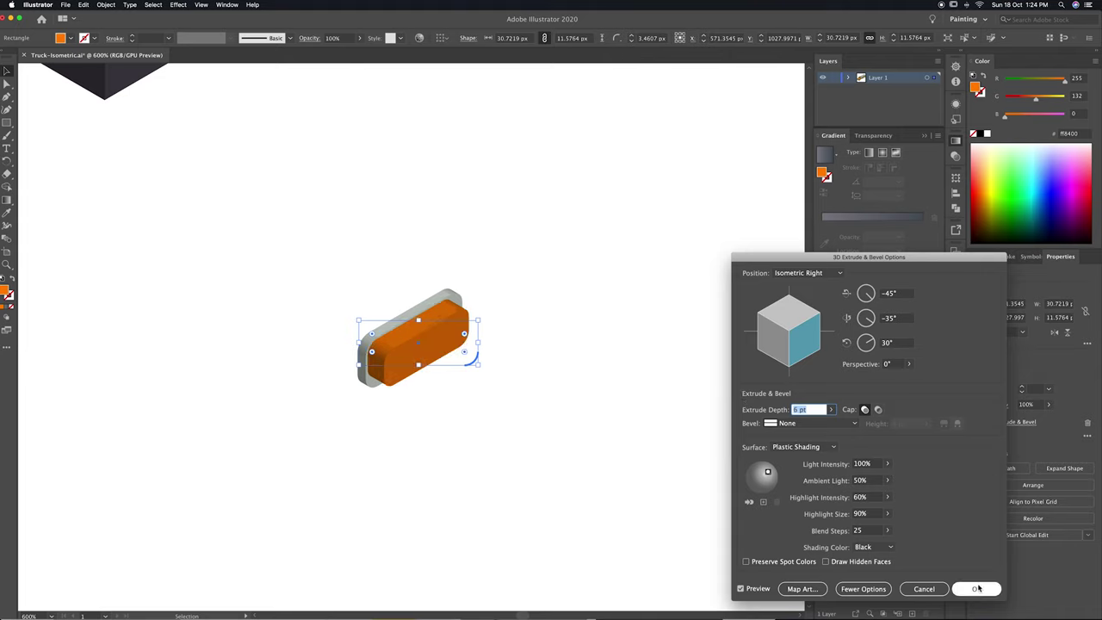
{"action": "left_click", "coordinate": [976, 587]}
{"action": "left_click_drag", "start_coordinate": [428, 357], "coordinate": [424, 348]}
Set the grey backing plate's 3D extrusion to 2 pt.
{"action": "left_click", "coordinate": [414, 314]}
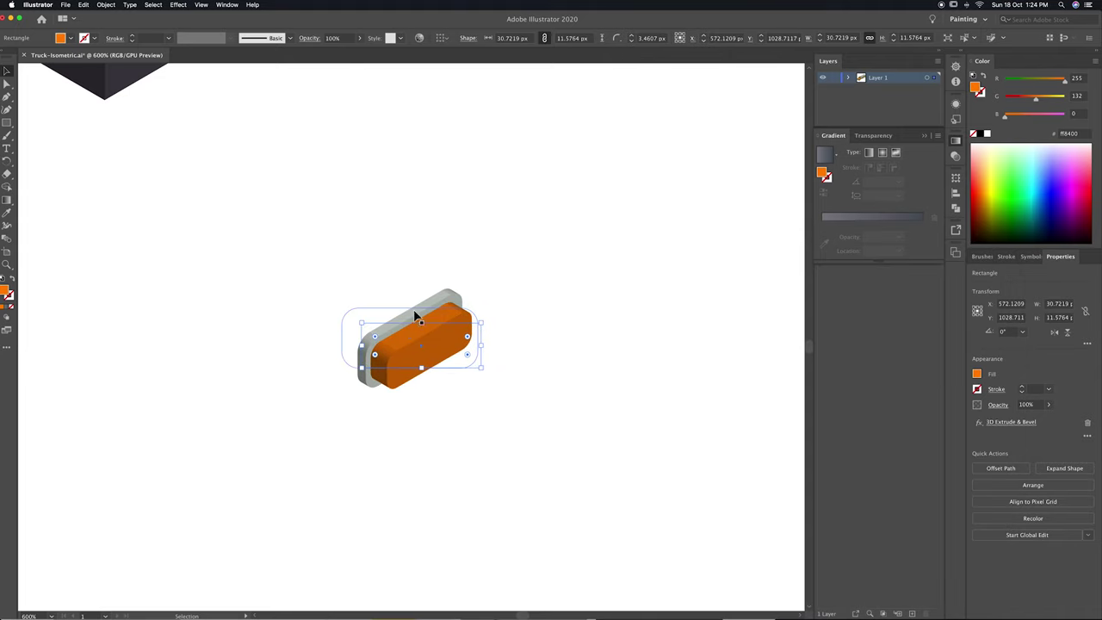
{"action": "left_click", "coordinate": [1010, 421]}
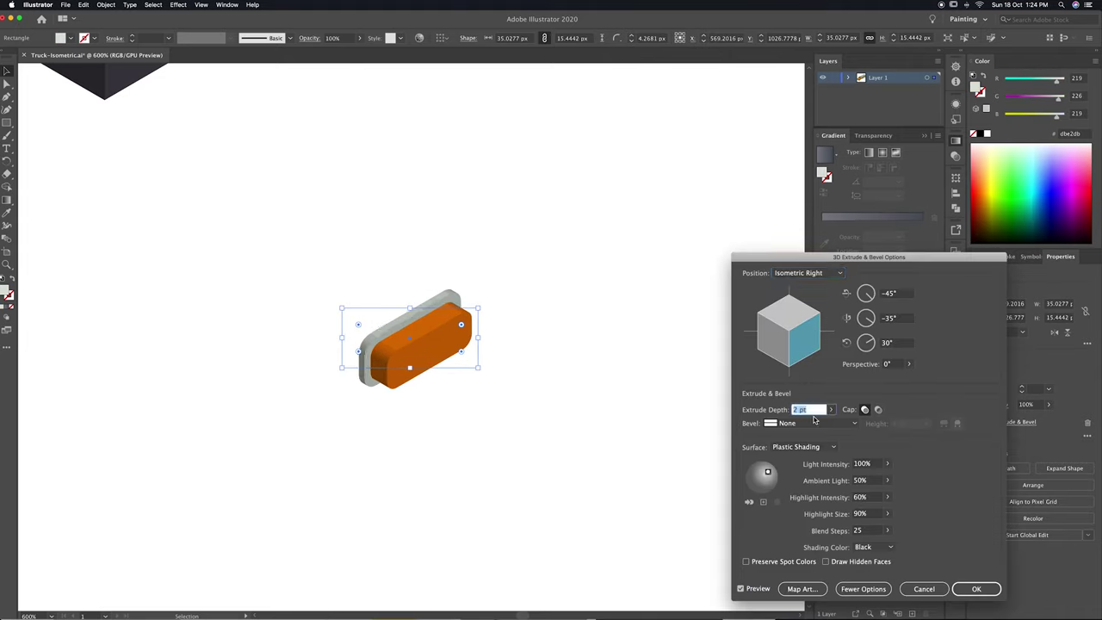
{"action": "left_click", "coordinate": [976, 588]}
Select both the orange light and its grey backing together.
{"action": "left_click", "coordinate": [422, 344]}
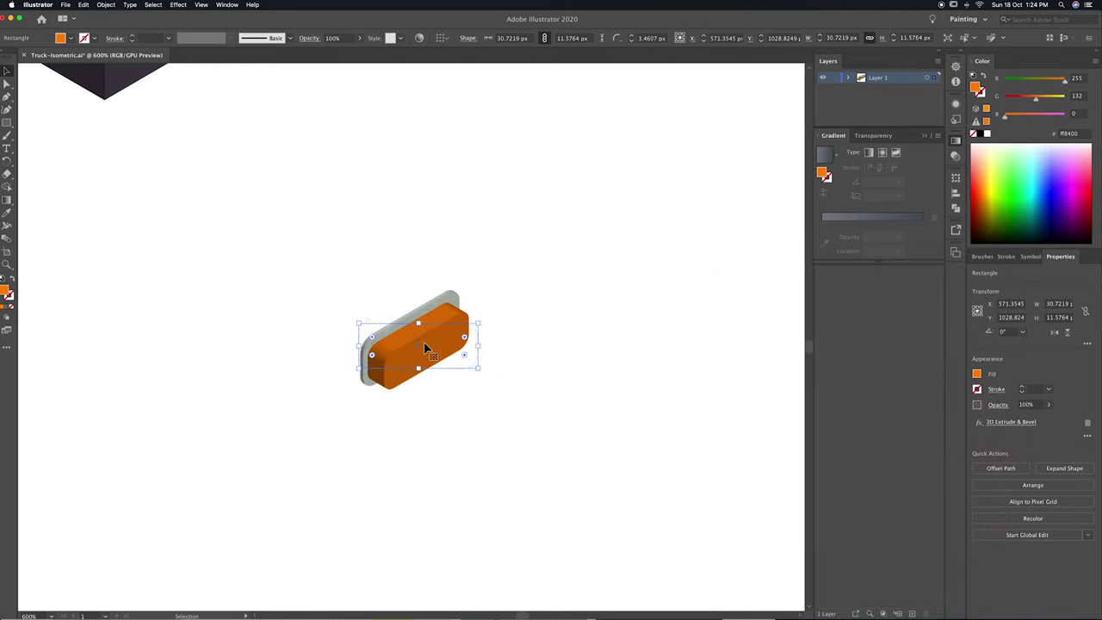
{"action": "scroll", "coordinate": [427, 348], "scroll_direction": "up", "scroll_amount": 3}
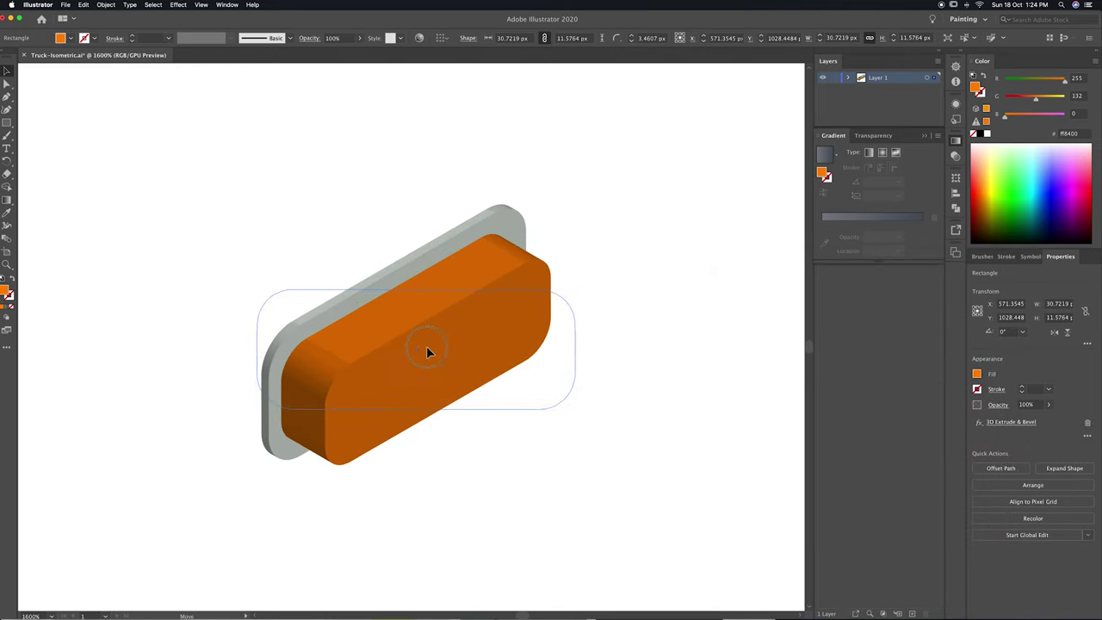
{"action": "key", "text": "a"}
{"action": "mouse_move", "coordinate": [216, 209]}
{"action": "left_mouse_down"}
{"action": "mouse_move", "coordinate": [381, 401]}
{"action": "mouse_move", "coordinate": [533, 480]}
{"action": "left_mouse_up"}
{"action": "scroll", "coordinate": [401, 402], "scroll_direction": "down", "scroll_amount": 1}
{"action": "scroll", "coordinate": [401, 402], "scroll_direction": "down", "scroll_amount": 6}
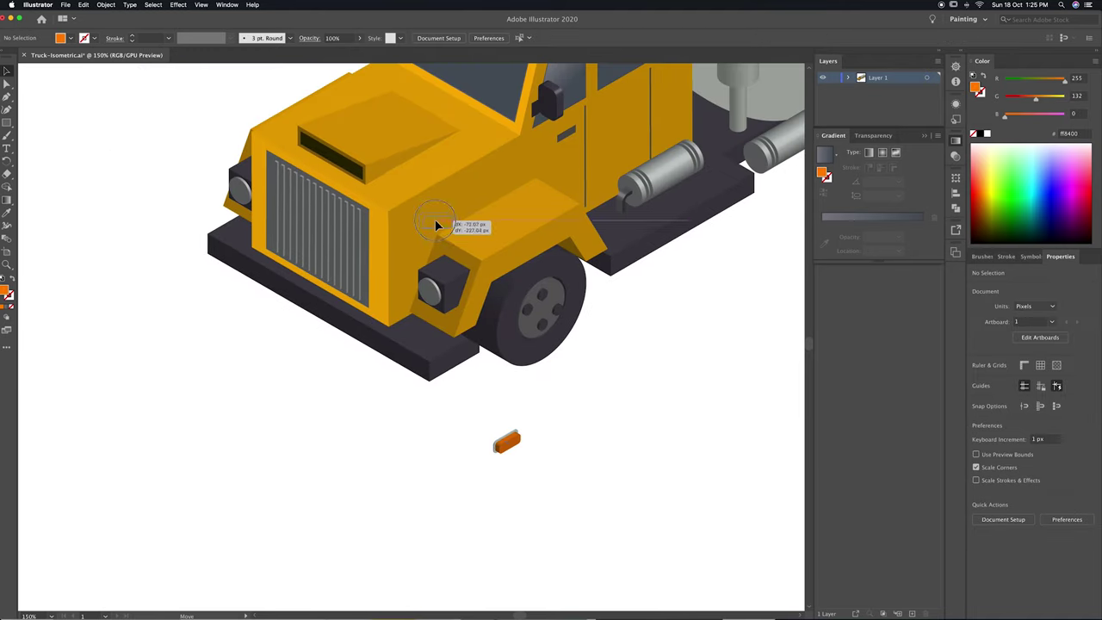
Move the light onto the front fender and give its backing the wheel's dark grey.
{"action": "left_click_drag", "start_coordinate": [436, 224], "coordinate": [433, 213]}
{"action": "left_click_drag", "start_coordinate": [310, 371], "coordinate": [299, 470]}
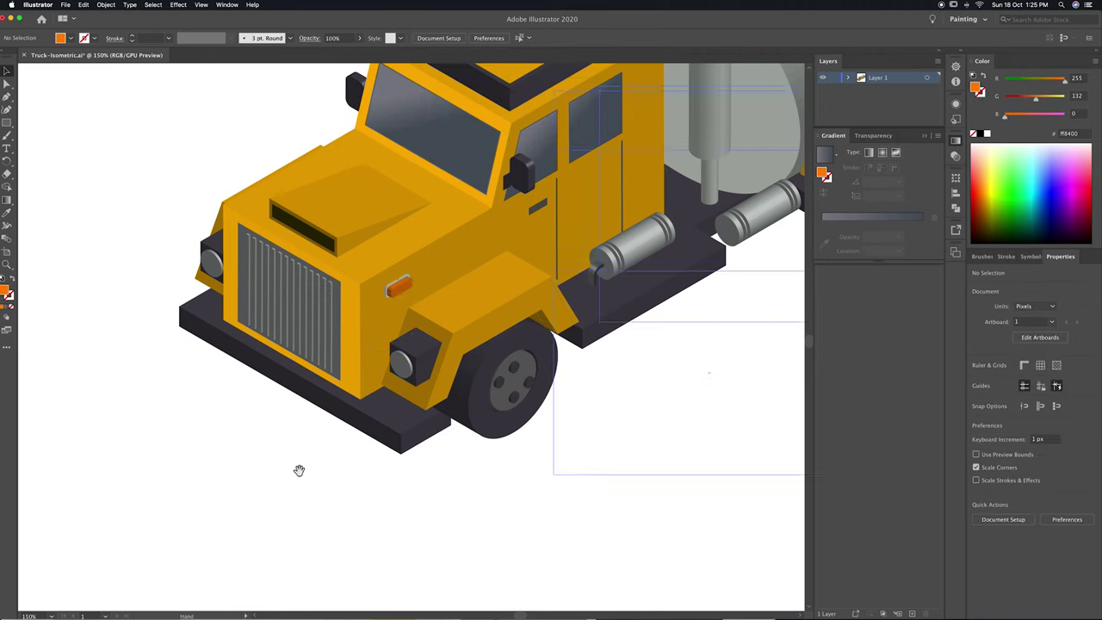
{"action": "left_click", "coordinate": [394, 288]}
{"action": "left_click_drag", "start_coordinate": [1047, 100], "coordinate": [1037, 97]}
{"action": "left_click_drag", "start_coordinate": [1056, 116], "coordinate": [1040, 117]}
{"action": "key", "text": "i"}
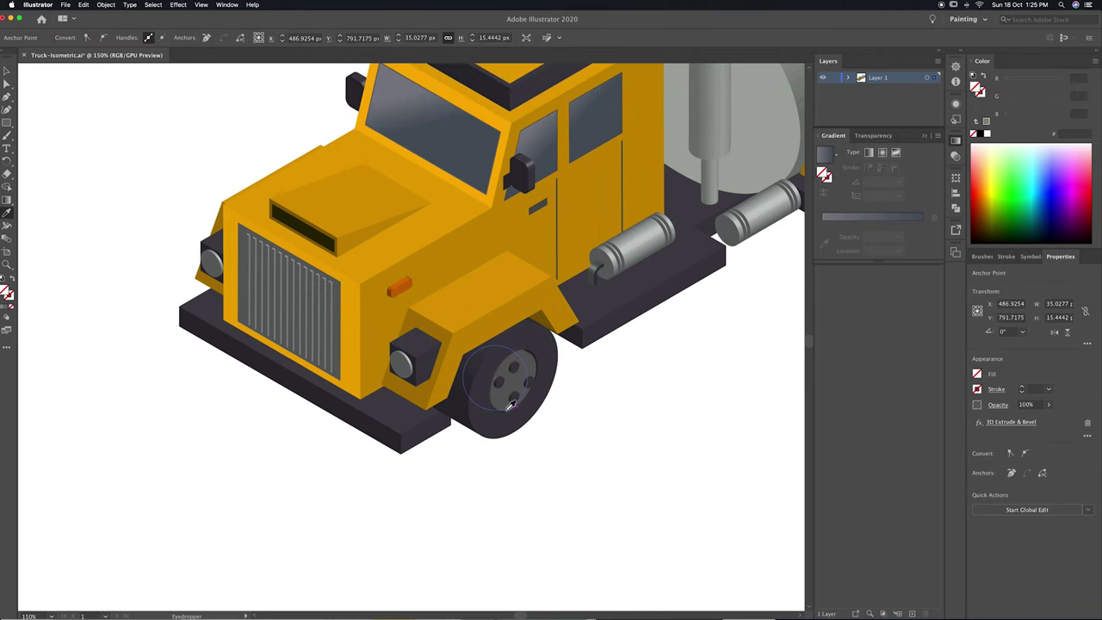
{"action": "left_click", "coordinate": [646, 451]}
Turn the light's face red (ff4f00) and darken its 3D shading.
{"action": "key", "text": "a"}
{"action": "key", "text": "super+equal"}
{"action": "key", "text": "super+equal"}
{"action": "key", "text": "super+equal"}
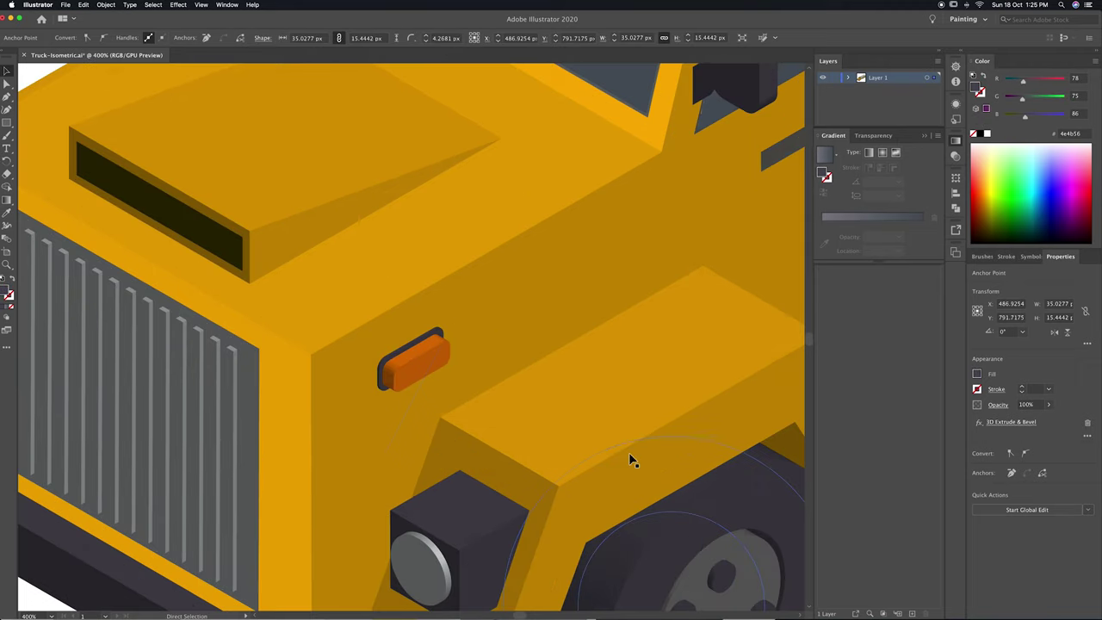
{"action": "left_click", "coordinate": [418, 367]}
{"action": "left_click_drag", "start_coordinate": [1040, 102], "coordinate": [1023, 101]}
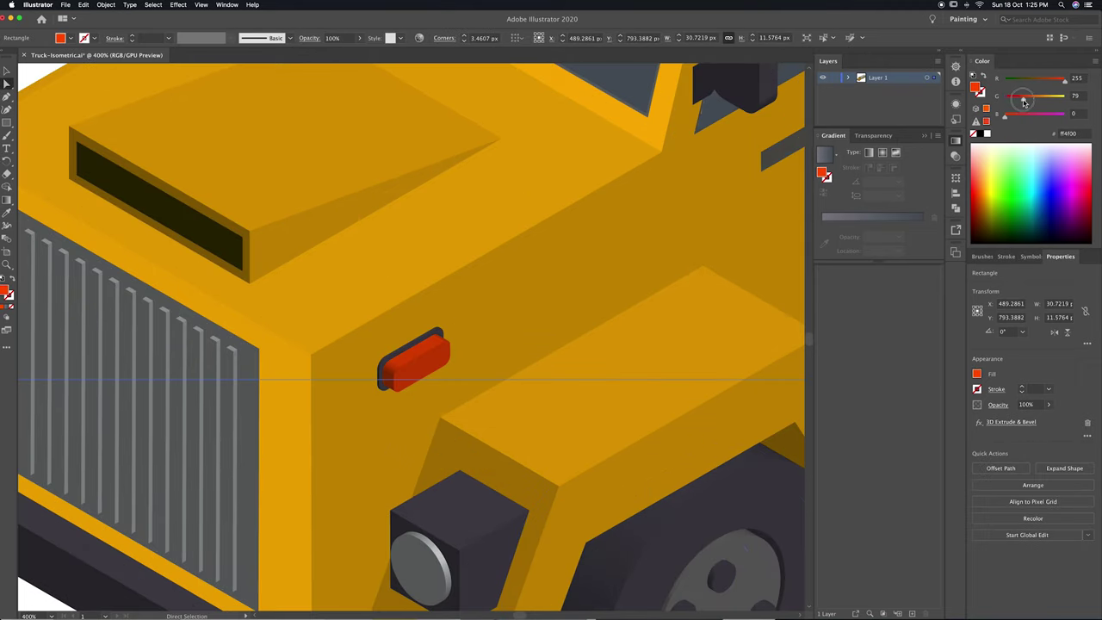
{"action": "left_click", "coordinate": [1011, 422]}
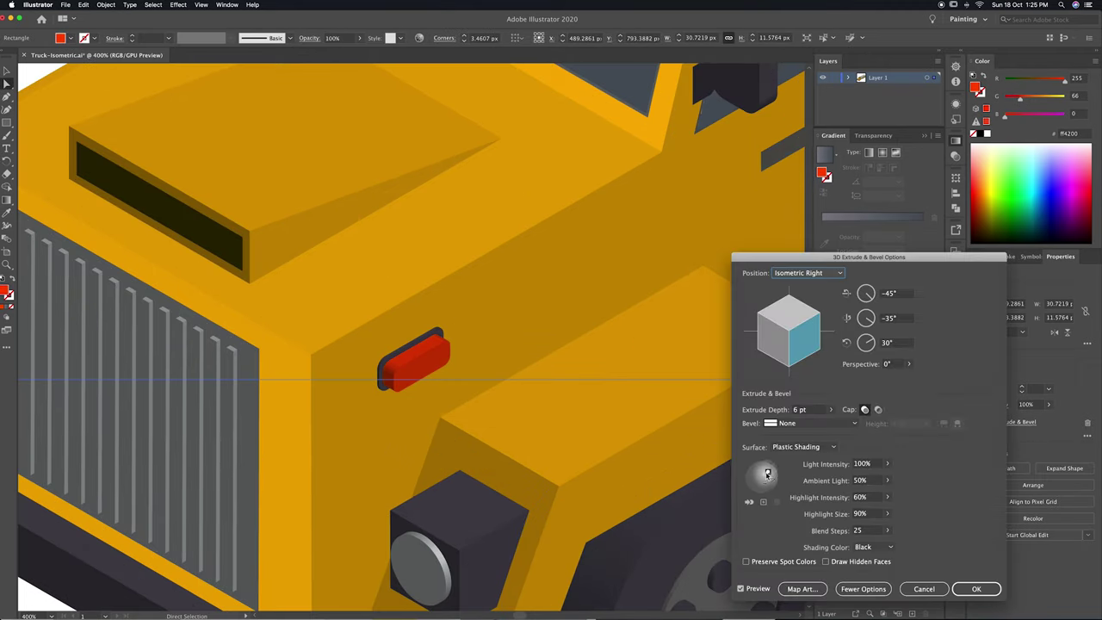
{"action": "left_click_drag", "start_coordinate": [768, 473], "coordinate": [757, 473]}
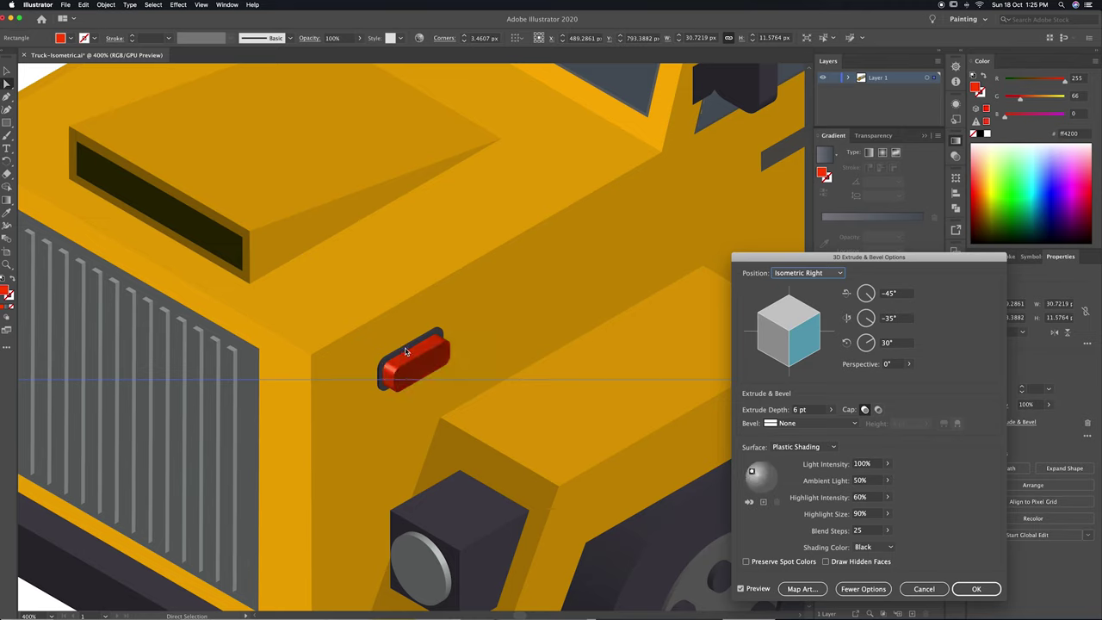
{"action": "left_click", "coordinate": [976, 589]}
Thin the backing plate's extrusion to 1 pt and zoom out to the whole truck.
{"action": "left_click", "coordinate": [393, 351]}
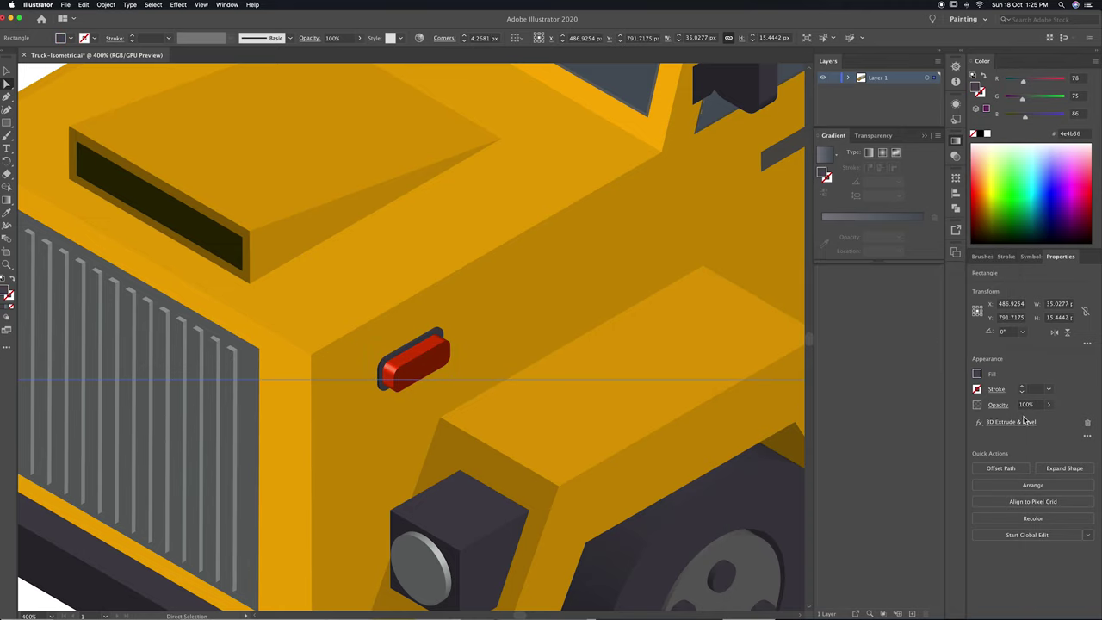
{"action": "key", "text": "super+alt+shift+e"}
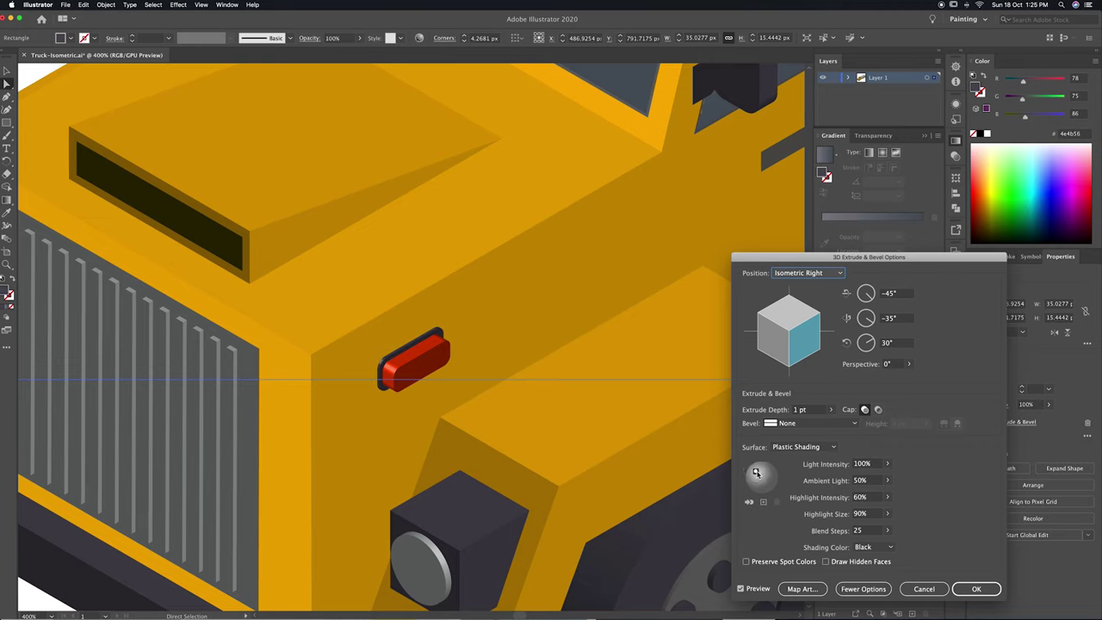
{"action": "left_click", "coordinate": [975, 589]}
{"action": "key", "text": "super+0"}
{"action": "left_click", "coordinate": [646, 541]}
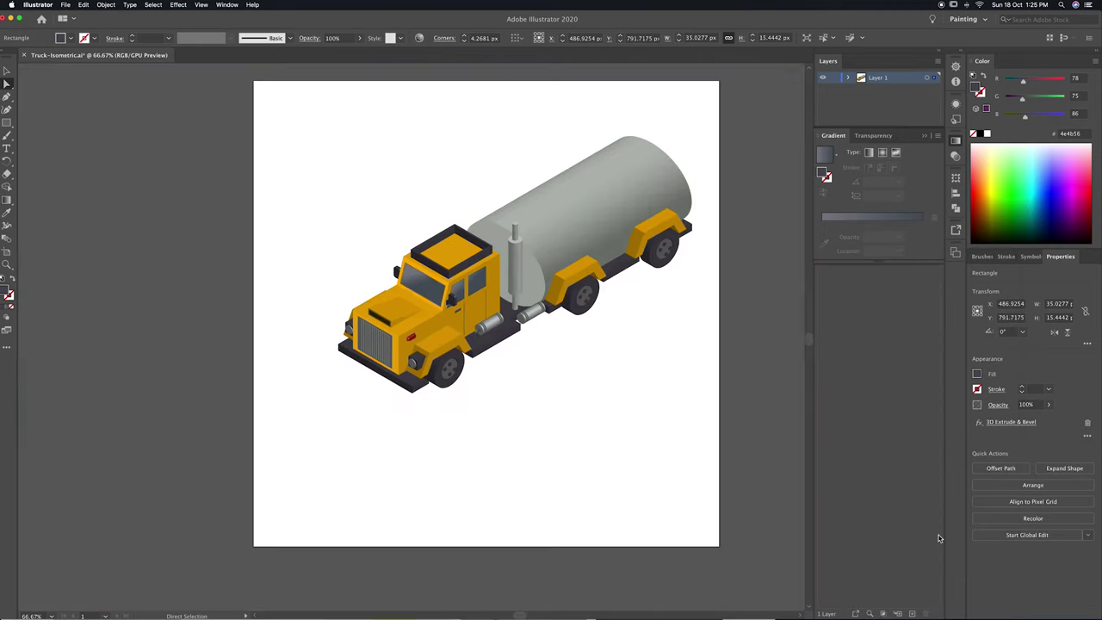
{"action": "key", "text": "v"}
{"action": "key", "text": "super+equal"}
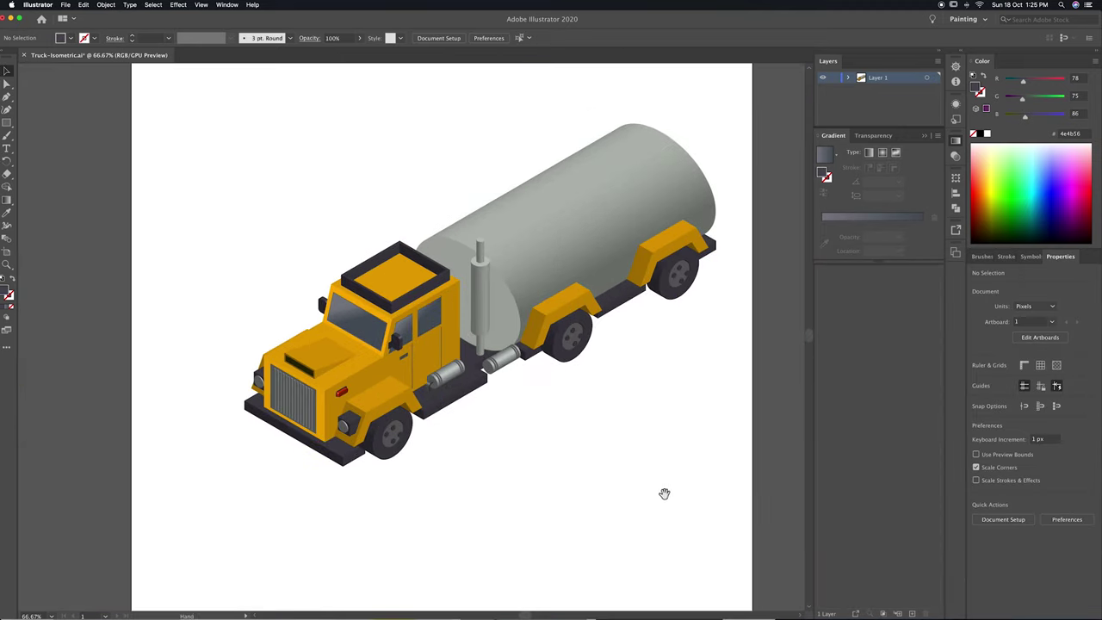
Add the text PETROL below the truck and scale it up.
{"action": "key", "text": "t"}
{"action": "left_click", "coordinate": [513, 491]}
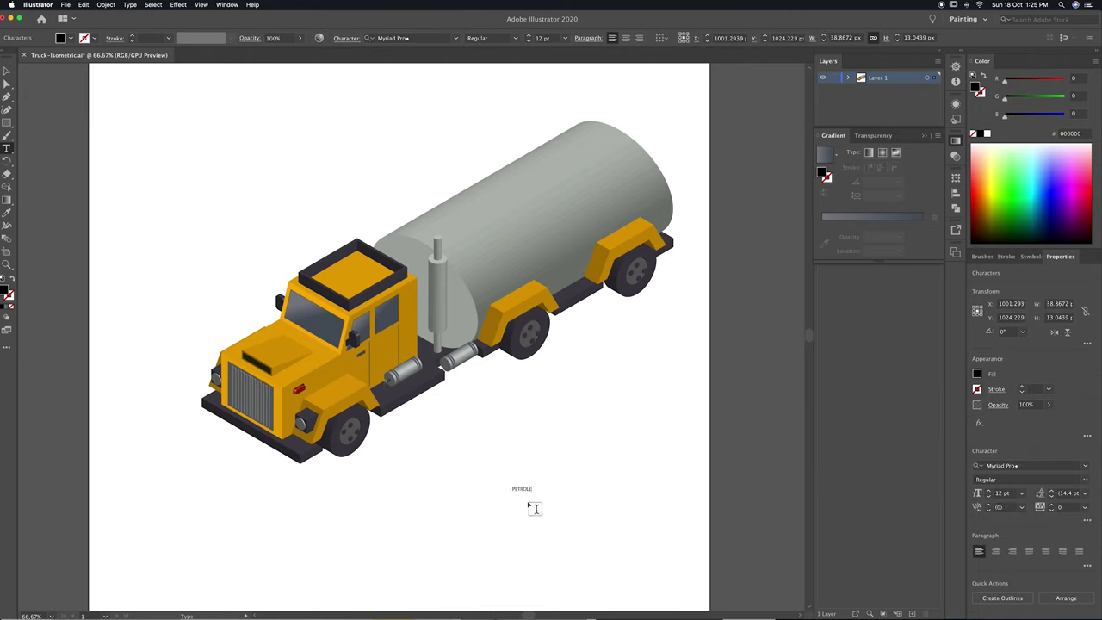
{"action": "key", "text": "Escape"}
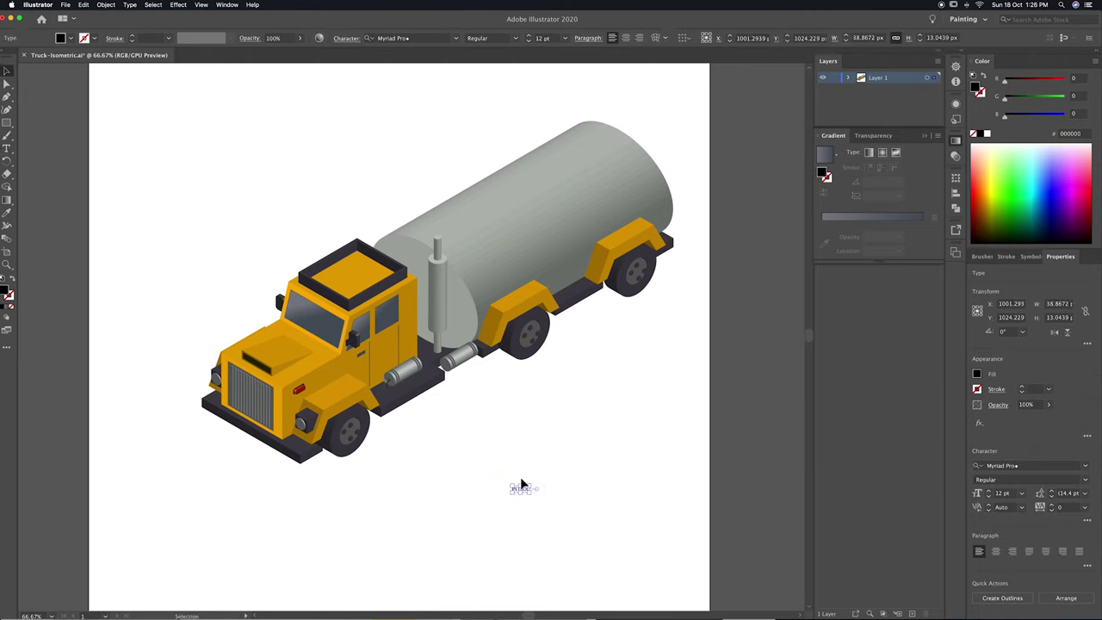
{"action": "left_click_drag", "start_coordinate": [528, 485], "coordinate": [575, 472]}
Set PETROL in Roboto Black with tracking 100.
{"action": "left_click", "coordinate": [1024, 465]}
{"action": "type", "text": "roboto"}
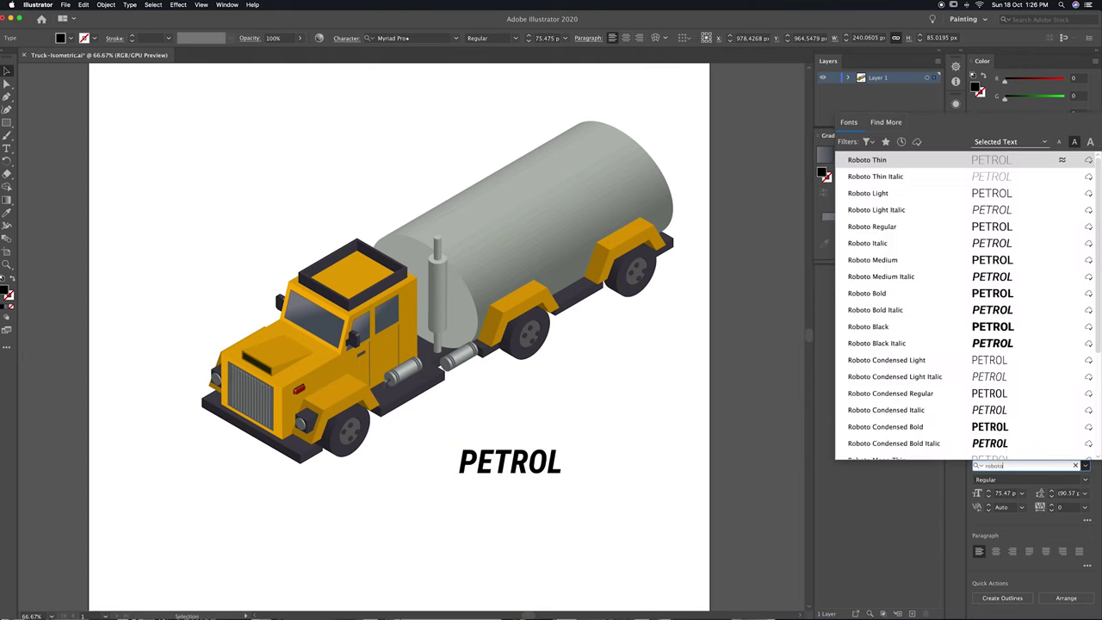
{"action": "left_click", "coordinate": [908, 327]}
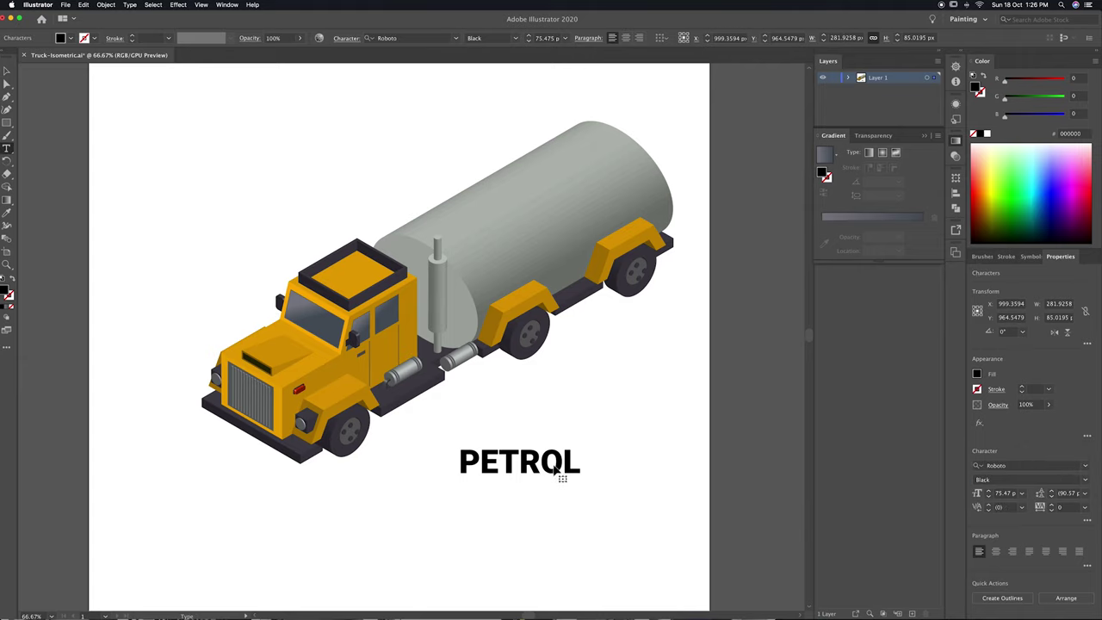
{"action": "double_click", "coordinate": [552, 461]}
{"action": "key", "text": "alt+Right"}
{"action": "key", "text": "alt+Right"}
{"action": "key", "text": "alt+Right"}
{"action": "key", "text": "Escape"}
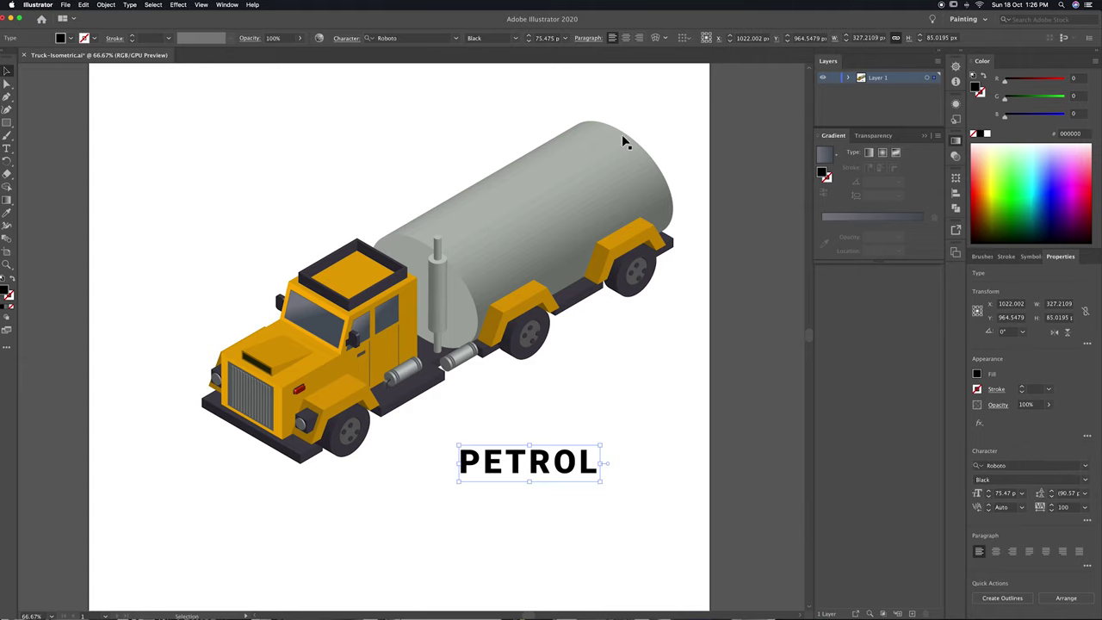
{"action": "left_click_drag", "start_coordinate": [573, 459], "coordinate": [572, 445]}
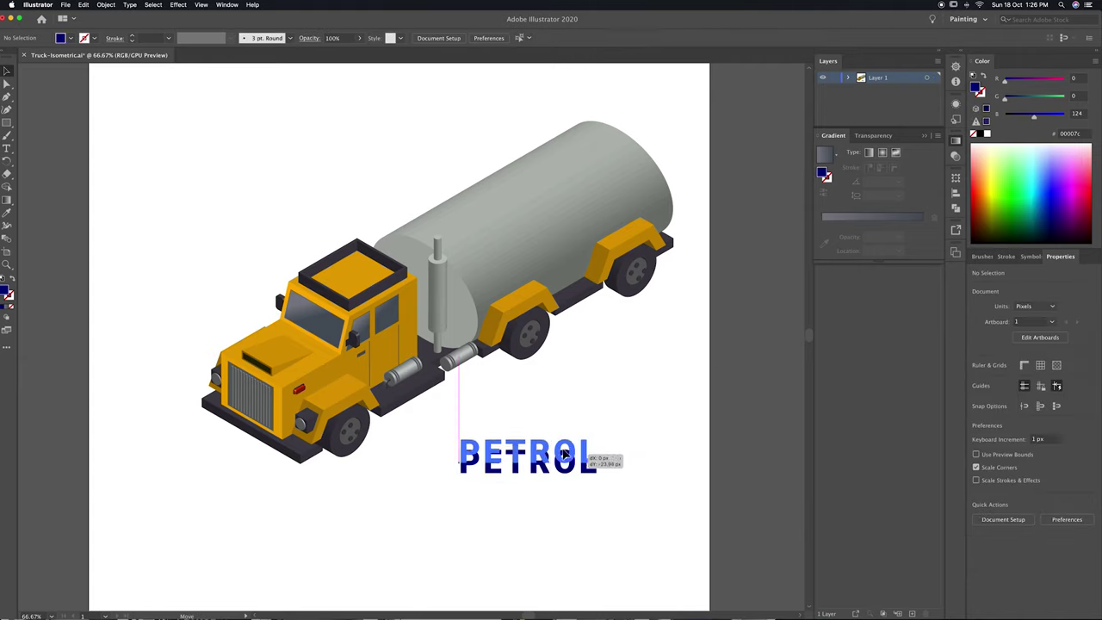
Apply 3D Extrude & Bevel to PETROL with extrusion depth 0.
{"action": "left_click", "coordinate": [178, 4]}
{"action": "left_click", "coordinate": [211, 19]}
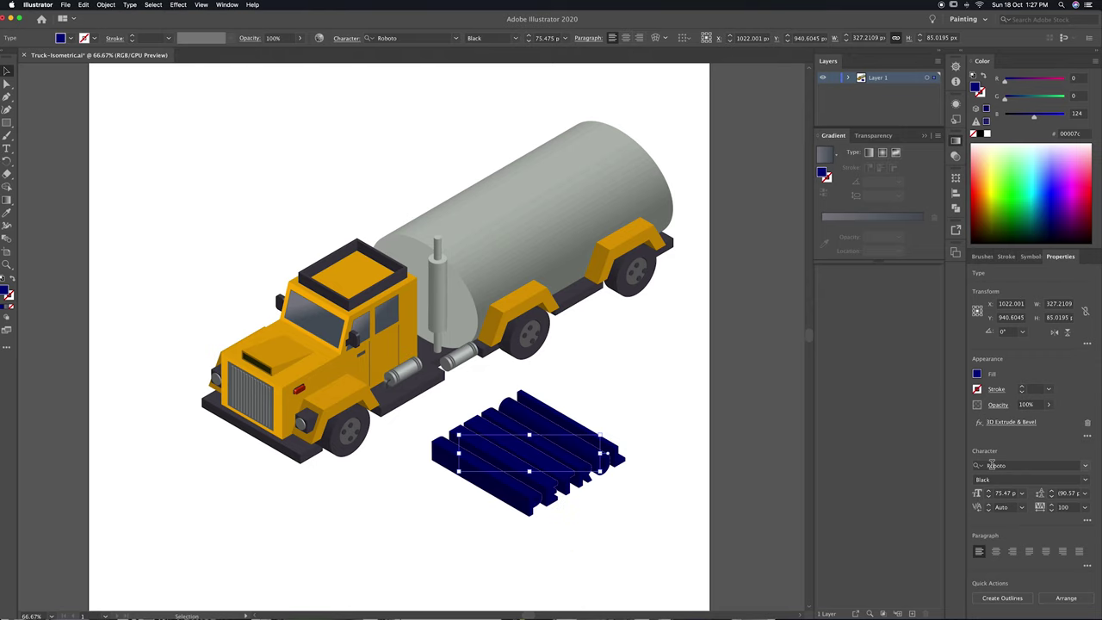
{"action": "left_click", "coordinate": [1011, 422]}
{"action": "left_click_drag", "start_coordinate": [821, 414], "coordinate": [700, 418]}
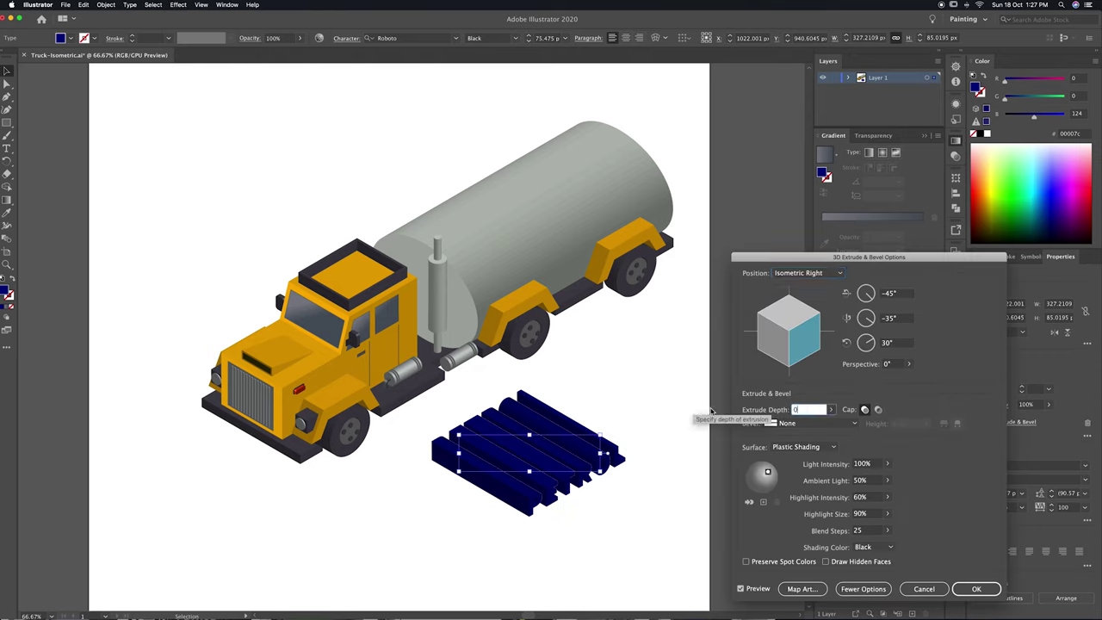
{"action": "key", "text": "Return"}
Move and scale PETROL to fit along the tank's side.
{"action": "left_click_drag", "start_coordinate": [524, 455], "coordinate": [548, 258]}
{"action": "left_click_drag", "start_coordinate": [617, 235], "coordinate": [664, 213]}
{"action": "left_click_drag", "start_coordinate": [569, 238], "coordinate": [577, 241]}
{"action": "left_click_drag", "start_coordinate": [663, 225], "coordinate": [658, 221]}
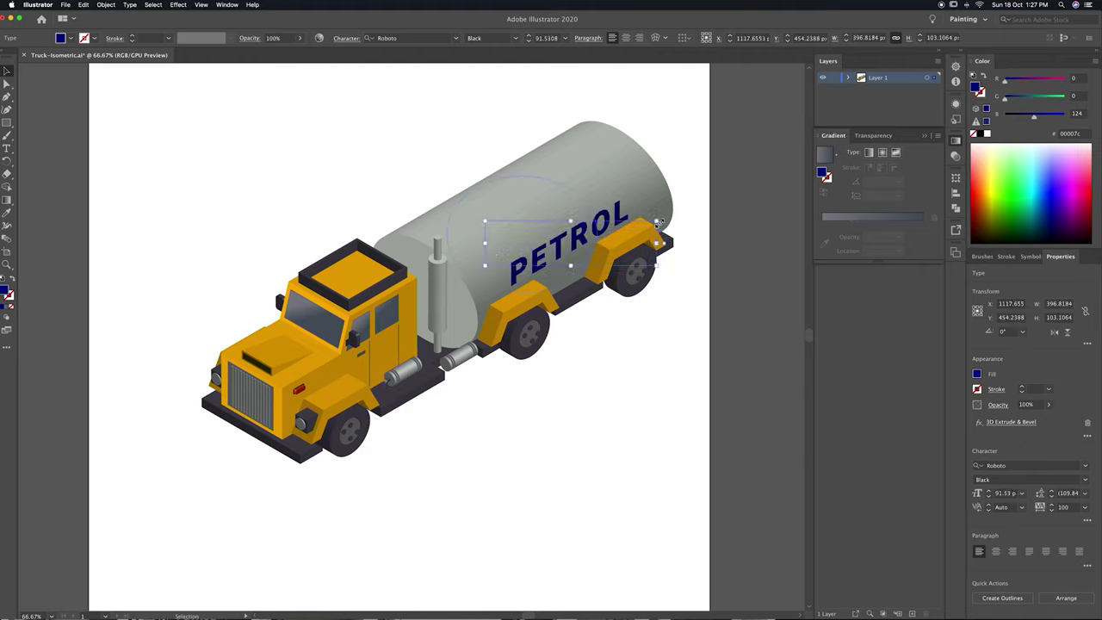
{"action": "left_click", "coordinate": [590, 413]}
{"action": "left_click_drag", "start_coordinate": [590, 413], "coordinate": [535, 457]}
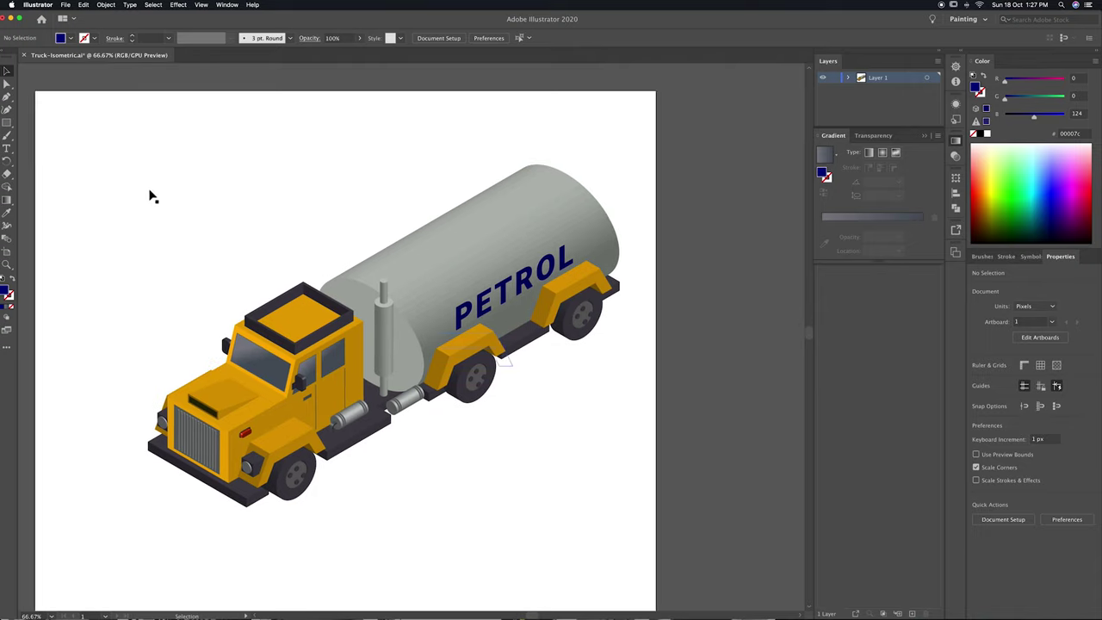
Draw a circle and give it the wheels' dark grey.
{"action": "left_click_drag", "start_coordinate": [7, 122], "coordinate": [52, 135]}
{"action": "left_click_drag", "start_coordinate": [200, 160], "coordinate": [263, 222]}
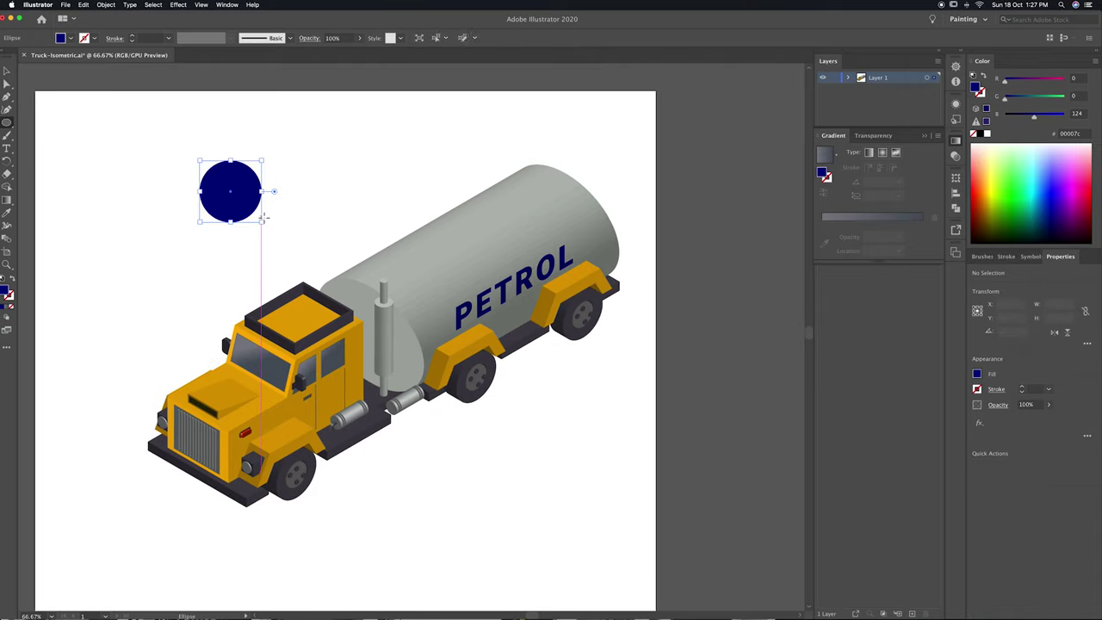
{"action": "key", "text": "i"}
{"action": "left_click", "coordinate": [385, 504]}
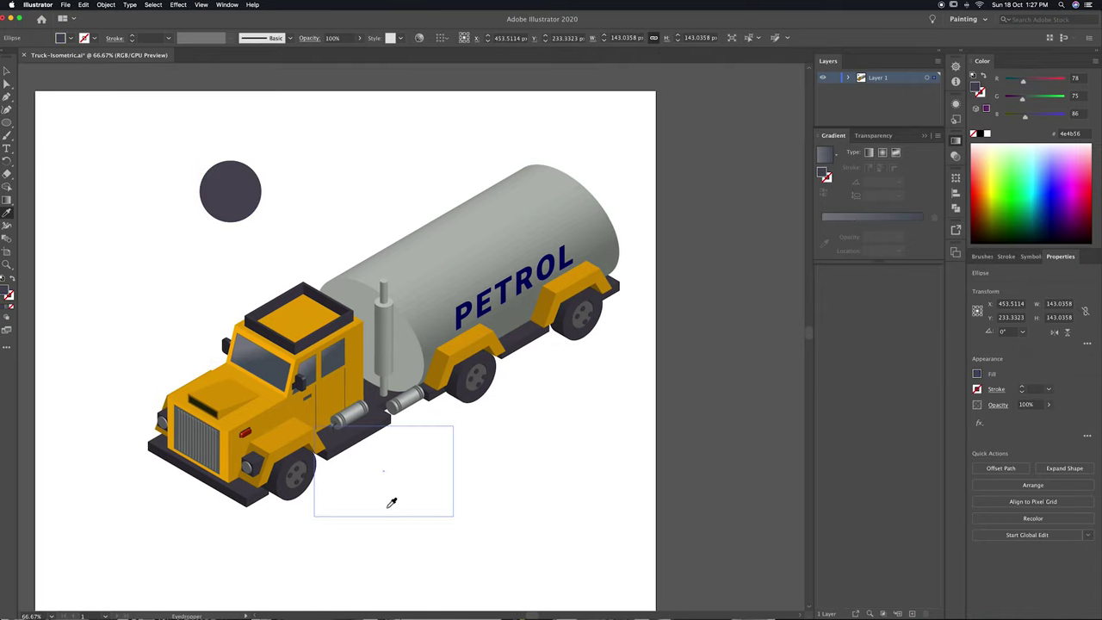
Extrude the circle in 3D with Isometric Top position, left lighting and depth 0.
{"action": "left_click", "coordinate": [179, 4]}
{"action": "left_click", "coordinate": [206, 15]}
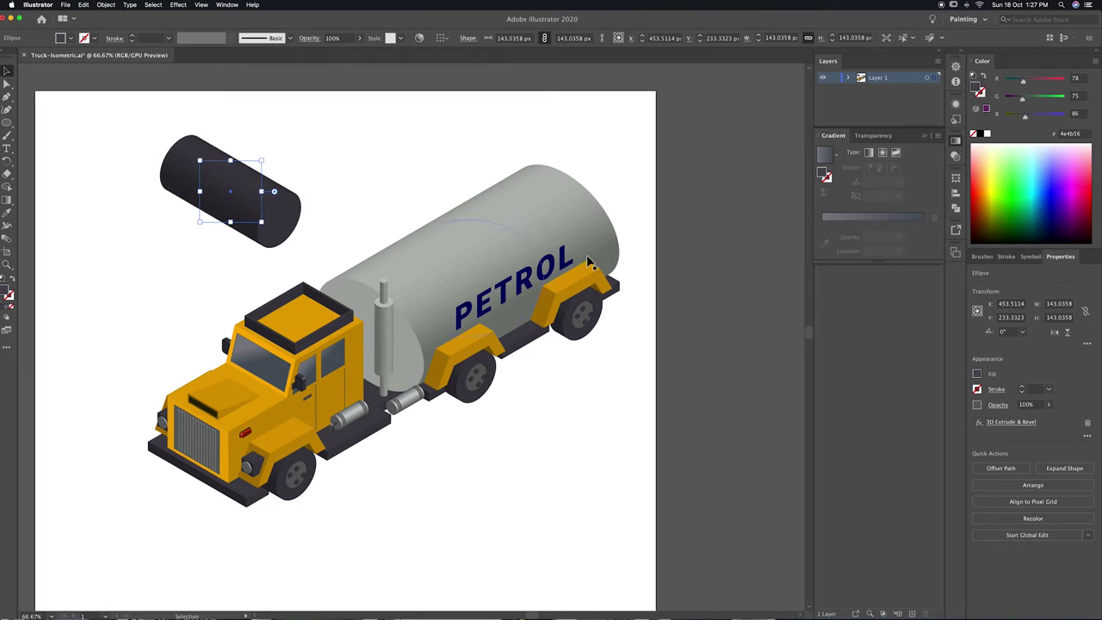
{"action": "left_click", "coordinate": [1018, 423]}
{"action": "left_click", "coordinate": [807, 272]}
{"action": "left_click", "coordinate": [805, 456]}
{"action": "left_click_drag", "start_coordinate": [768, 472], "coordinate": [753, 471]}
{"action": "left_click", "coordinate": [820, 411]}
{"action": "type", "text": "0"}
{"action": "key", "text": "Return"}
Move the flat ellipse onto the tank top and shrink it.
{"action": "left_click_drag", "start_coordinate": [229, 191], "coordinate": [443, 249]}
{"action": "key", "text": "ctrl+equal"}
{"action": "key", "text": "ctrl+equal"}
{"action": "key", "text": "ctrl+equal"}
{"action": "left_click_drag", "start_coordinate": [538, 197], "coordinate": [499, 216]}
{"action": "left_click_drag", "start_coordinate": [442, 319], "coordinate": [432, 319]}
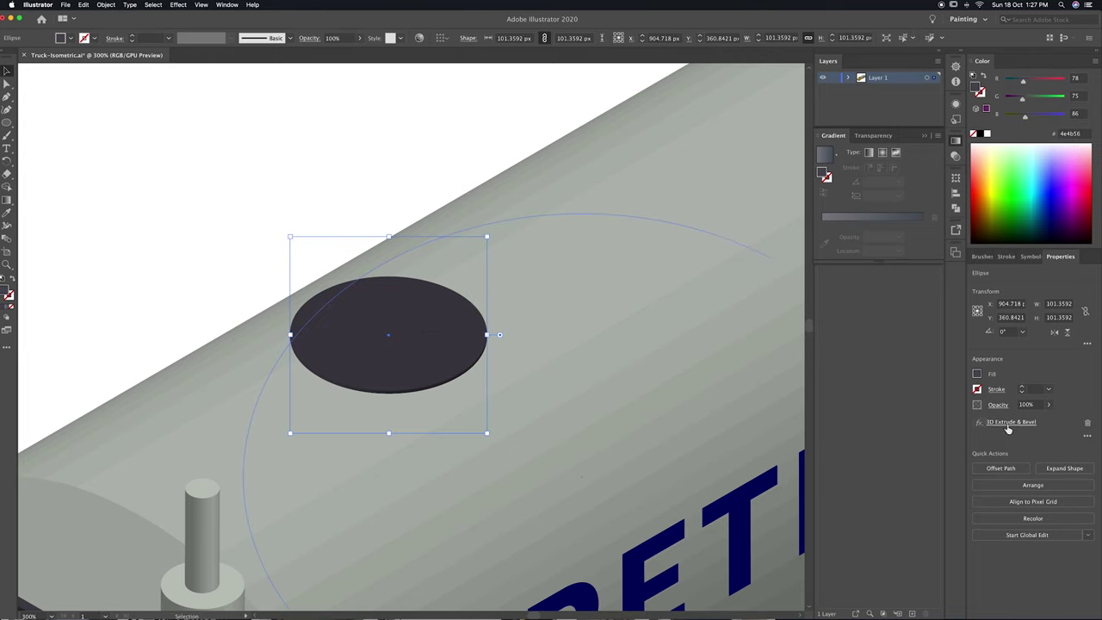
Set the disc's extrusion depth to 10 pt and nudge it into place on the tank.
{"action": "left_click", "coordinate": [1007, 422]}
{"action": "double_click", "coordinate": [802, 409]}
{"action": "type", "text": "10"}
{"action": "key", "text": "Tab"}
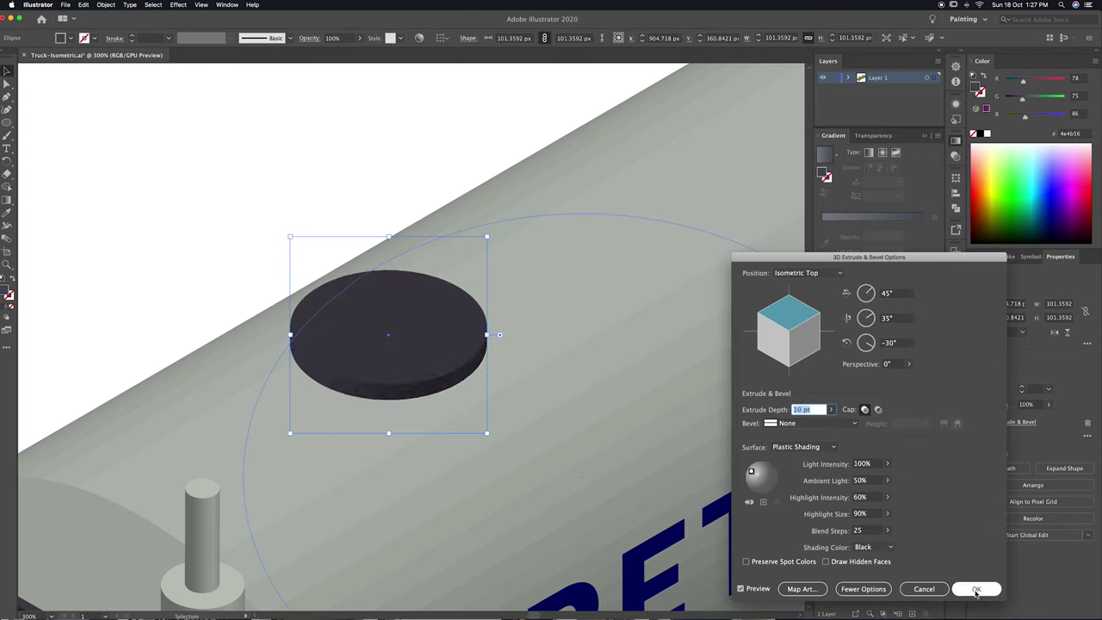
{"action": "left_click", "coordinate": [976, 591]}
{"action": "left_click_drag", "start_coordinate": [428, 357], "coordinate": [423, 317]}
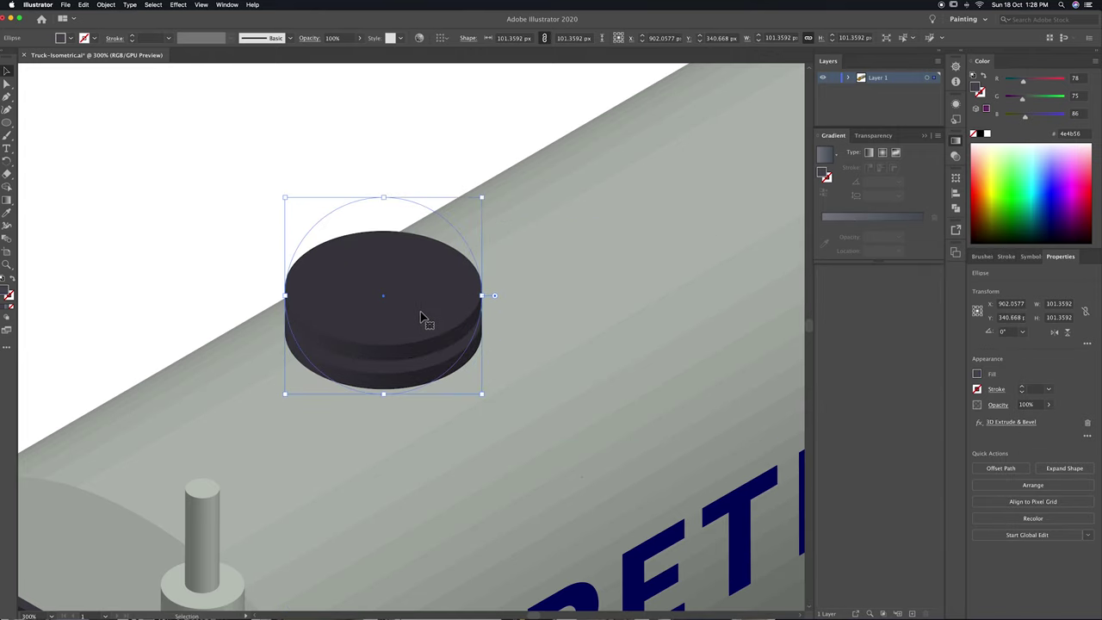
{"action": "left_click", "coordinate": [393, 295]}
{"action": "key", "text": "super+shift+a"}
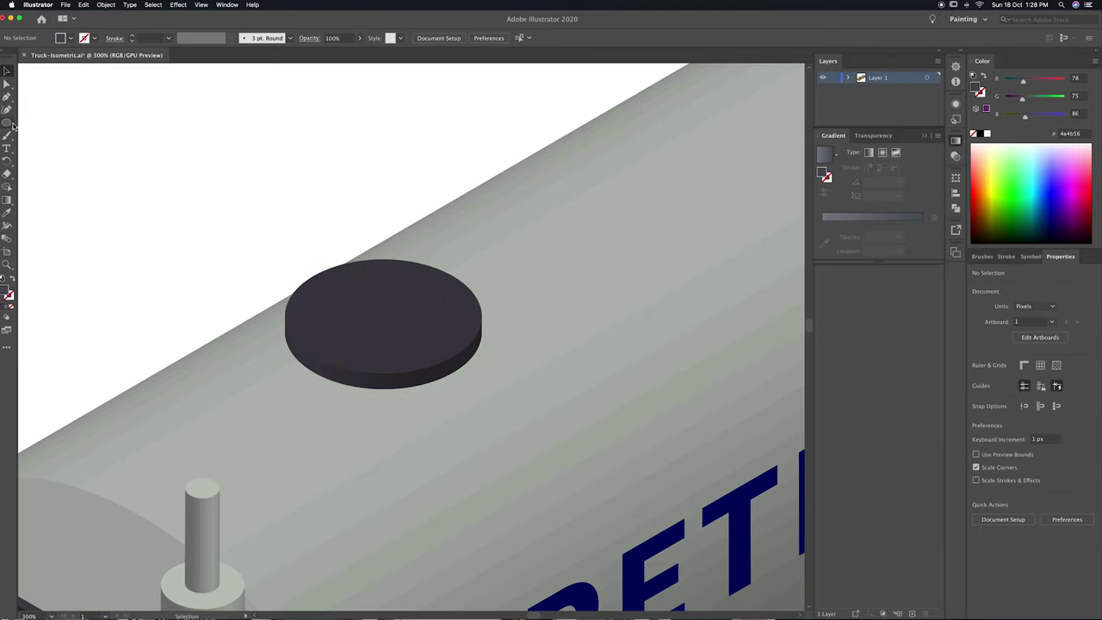
Draw a small dark rectangle above the tank, move it and shorten its bottom edge.
{"action": "left_click_drag", "start_coordinate": [12, 124], "coordinate": [52, 115]}
{"action": "left_click_drag", "start_coordinate": [158, 138], "coordinate": [253, 183]}
{"action": "key", "text": "p"}
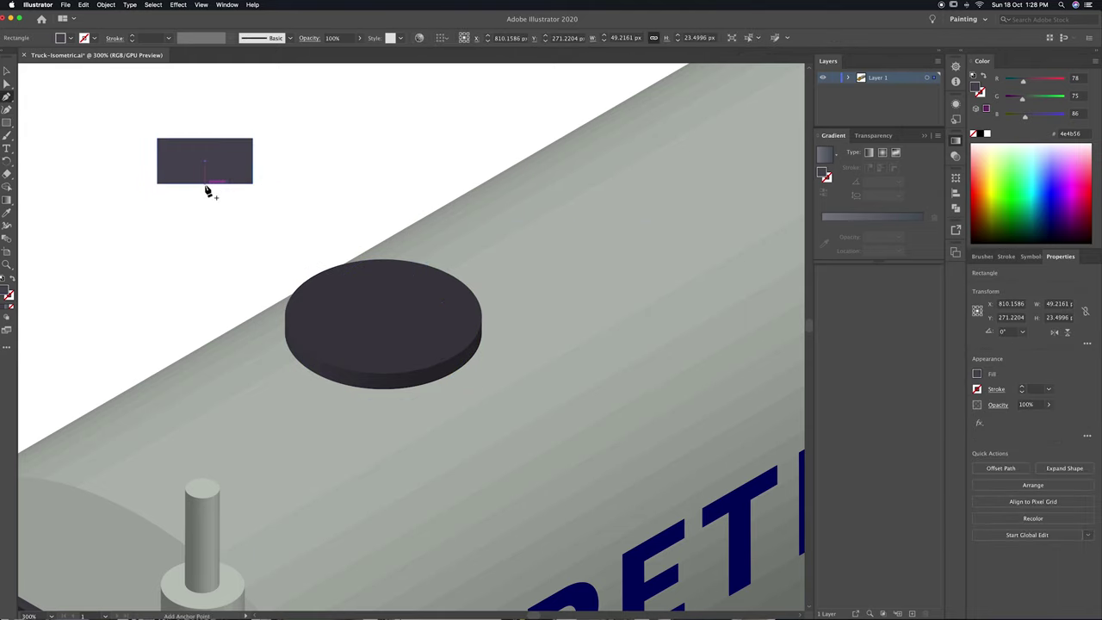
{"action": "left_click", "coordinate": [205, 184]}
{"action": "left_click", "coordinate": [215, 184]}
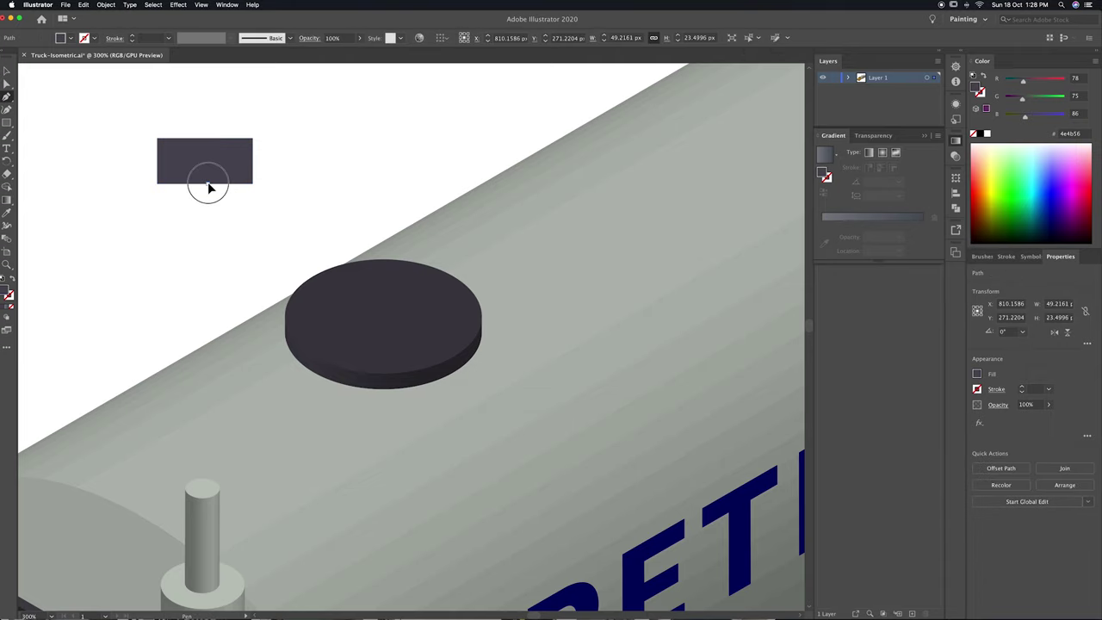
{"action": "left_click", "coordinate": [163, 142]}
{"action": "mouse_move", "coordinate": [231, 177]}
{"action": "left_mouse_down"}
{"action": "mouse_move", "coordinate": [546, 261]}
{"action": "mouse_move", "coordinate": [242, 191]}
{"action": "mouse_move", "coordinate": [406, 244]}
{"action": "left_mouse_up"}
{"action": "key", "text": "a"}
{"action": "left_click_drag", "start_coordinate": [322, 244], "coordinate": [310, 221]}
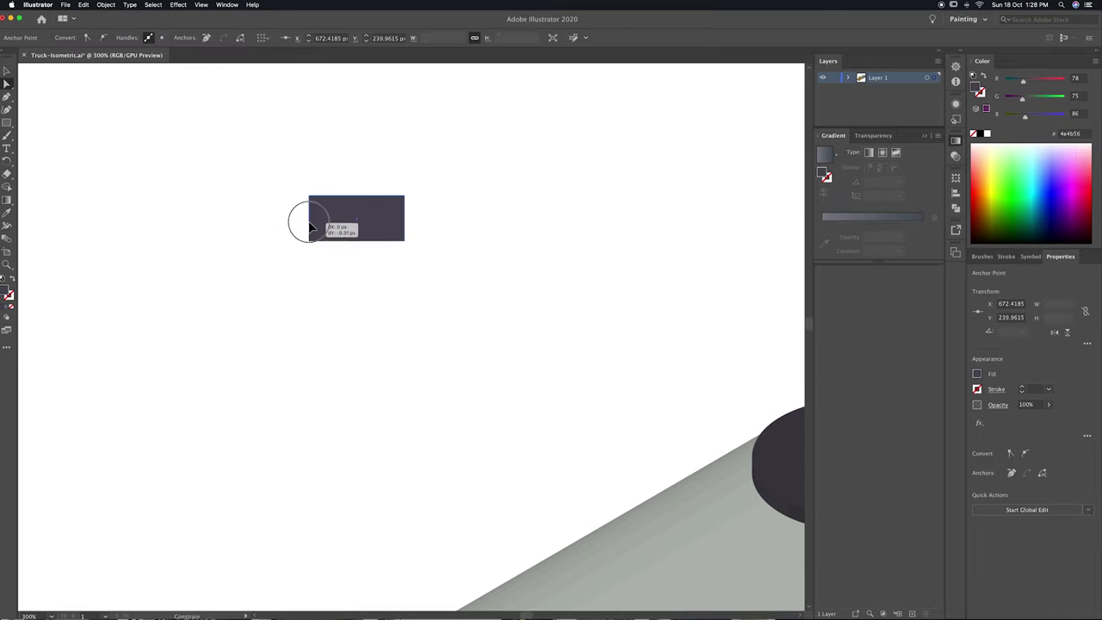
Try swapping the rectangle's fill to stroke, undo the edits, then delete the rectangle.
{"action": "left_click", "coordinate": [14, 279]}
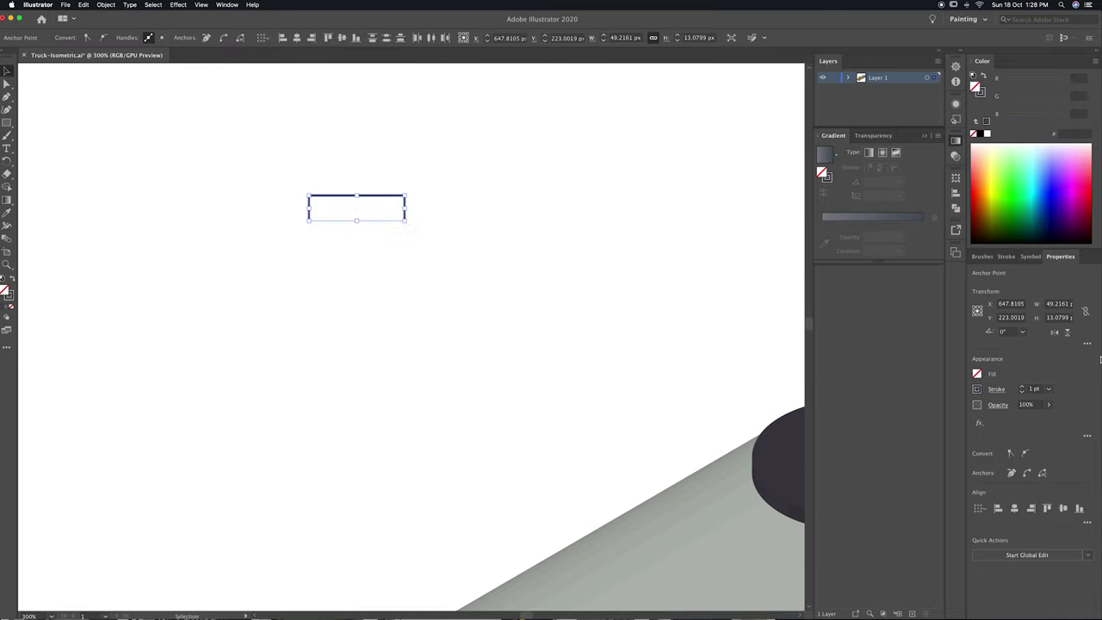
{"action": "left_click", "coordinate": [401, 206]}
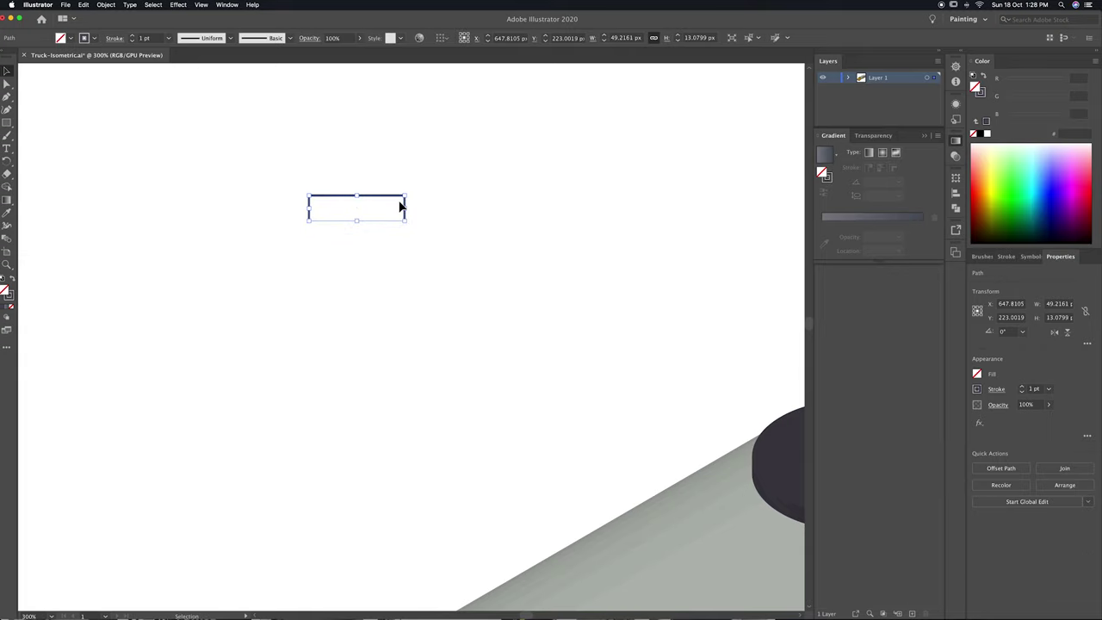
{"action": "key", "text": "super+equal"}
{"action": "key", "text": "super+equal"}
{"action": "key", "text": "super+equal"}
{"action": "key", "text": "shift+x"}
{"action": "key", "text": "super+z"}
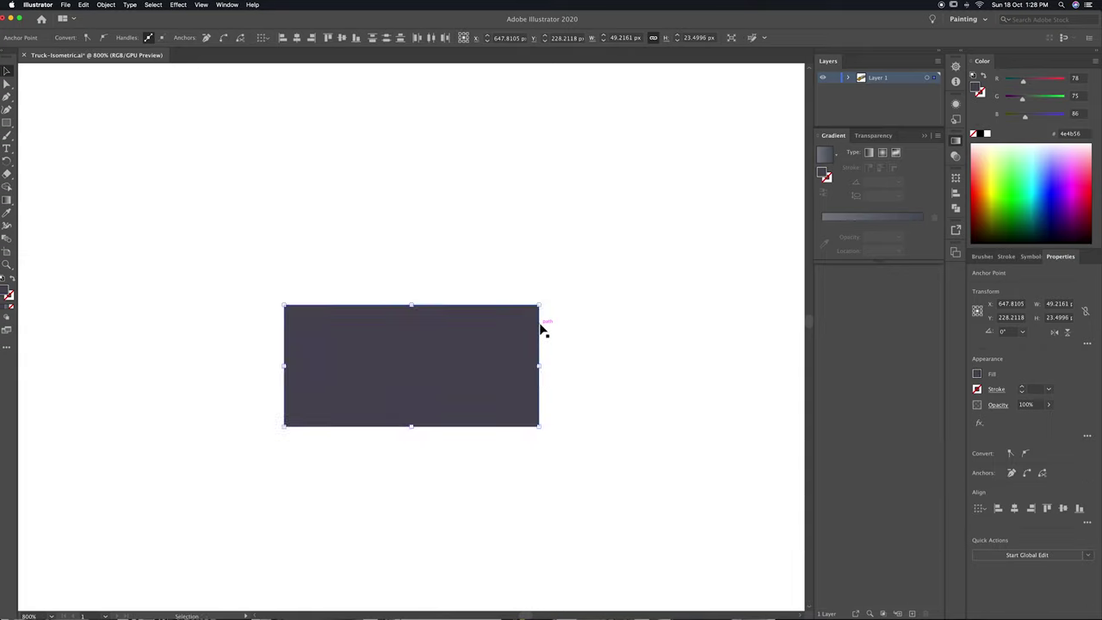
{"action": "key", "text": "super+z"}
{"action": "key", "text": "shift+super+z"}
{"action": "key", "text": "Delete"}
Draw a new 33 × 17 px rectangle with fully rounded corners and add a bottom-edge anchor.
{"action": "left_click", "coordinate": [7, 122]}
{"action": "left_click_drag", "start_coordinate": [321, 315], "coordinate": [493, 402]}
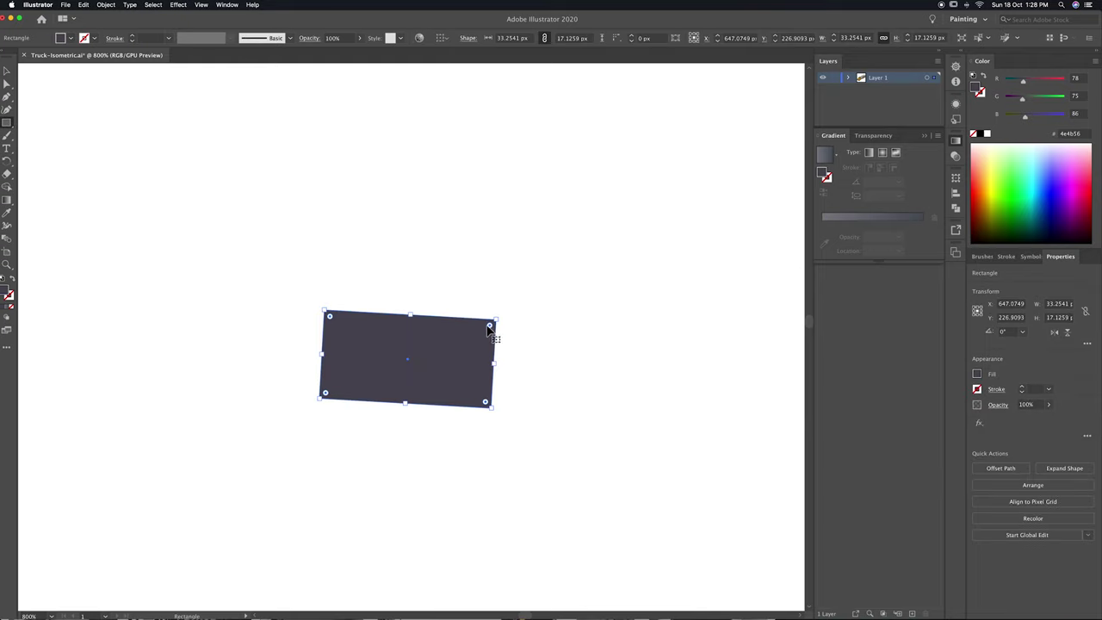
{"action": "left_click_drag", "start_coordinate": [488, 320], "coordinate": [453, 352]}
{"action": "key", "text": "a"}
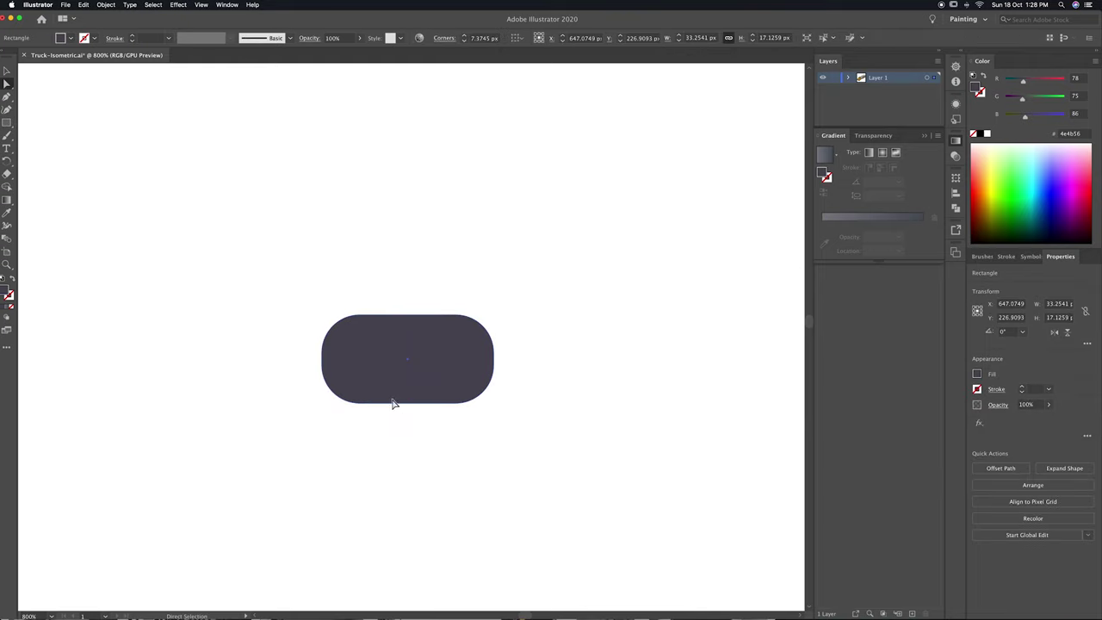
{"action": "scroll", "coordinate": [411, 409], "scroll_direction": "up", "scroll_amount": 2}
{"action": "key", "text": "p"}
{"action": "left_click", "coordinate": [413, 419]}
Swap the fill to a dark stroke and delete the bottom corners, leaving an open arch.
{"action": "key", "text": "Delete"}
{"action": "key", "text": "a"}
{"action": "key", "text": "shift+x"}
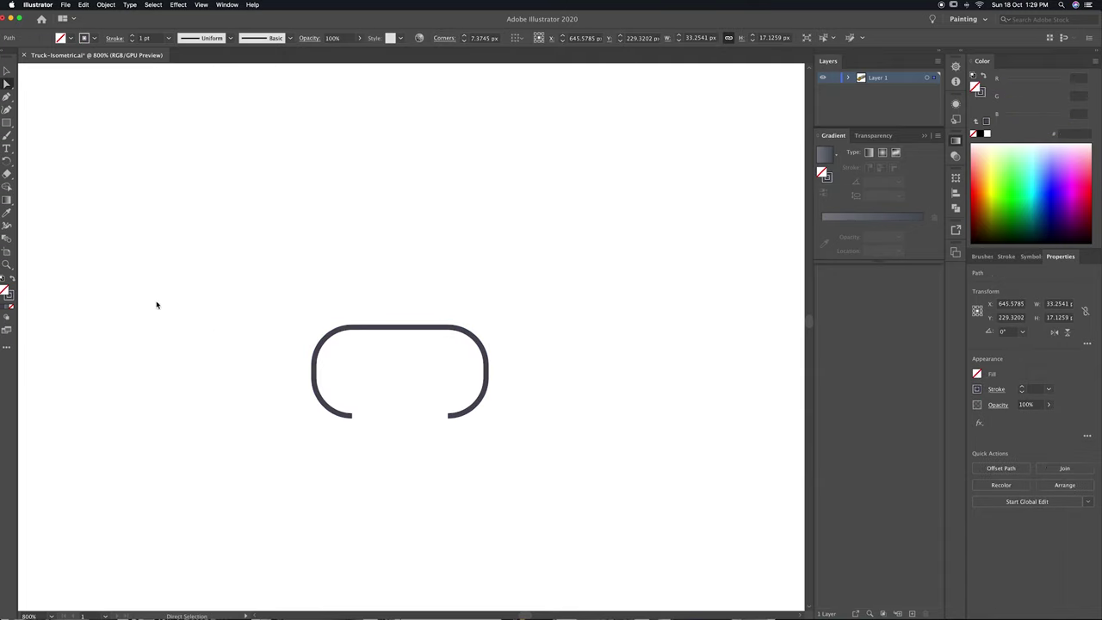
{"action": "left_click", "coordinate": [349, 418], "text": "shift"}
{"action": "key", "text": "Delete"}
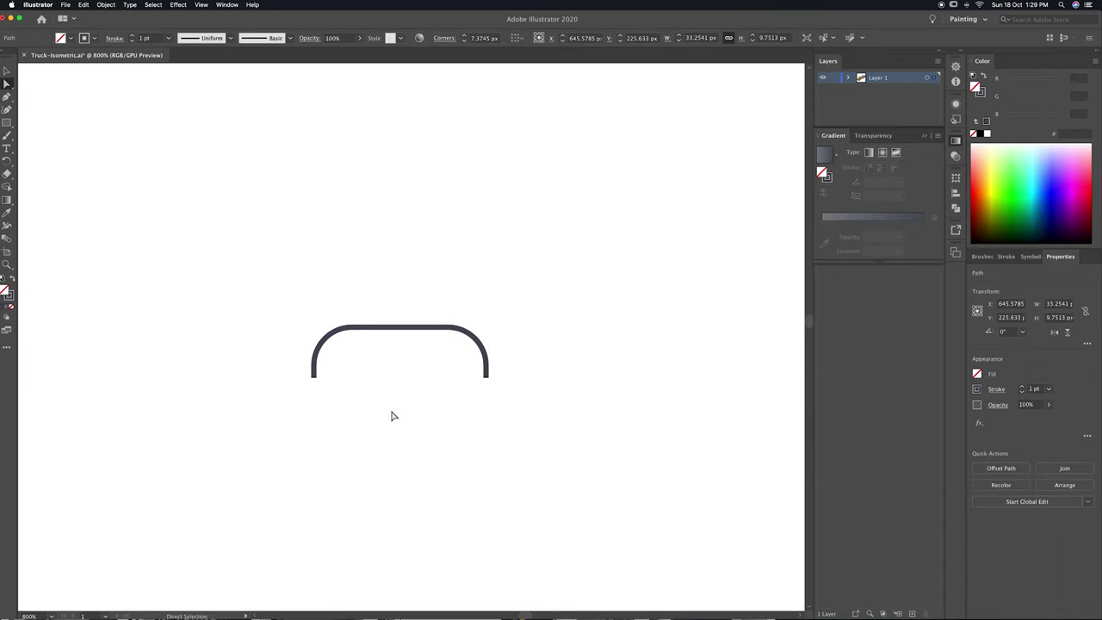
Shift the arch's right side 10 px left and fine-tune its position and leg length.
{"action": "left_click_drag", "start_coordinate": [497, 320], "coordinate": [447, 383]}
{"action": "key", "text": "shift+Left"}
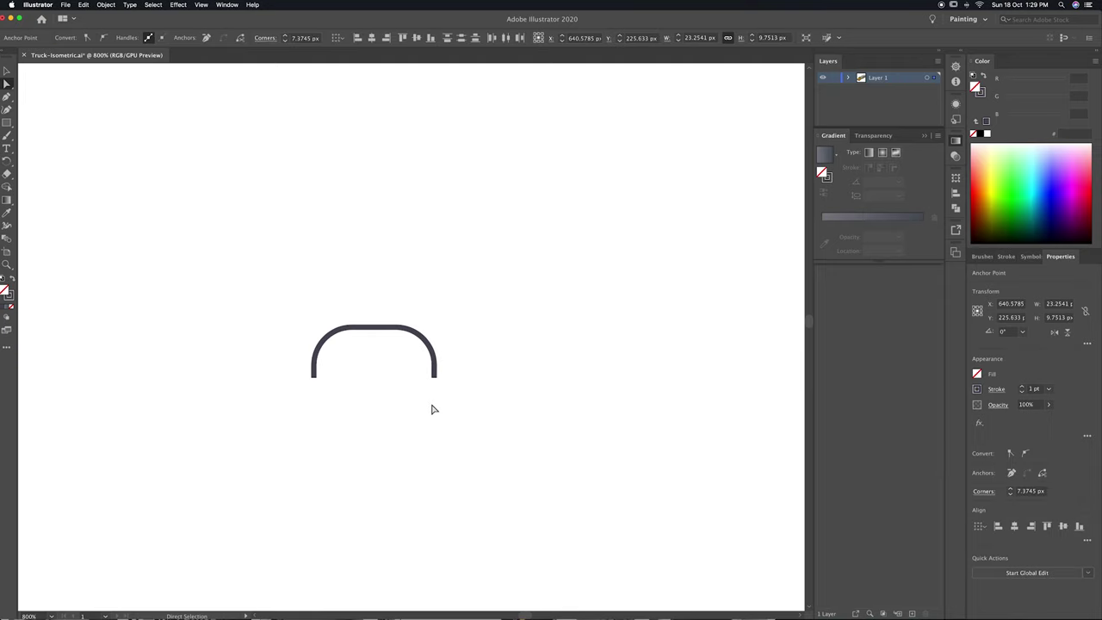
{"action": "key", "text": "v"}
{"action": "mouse_move", "coordinate": [438, 339]}
{"action": "left_mouse_down"}
{"action": "mouse_move", "coordinate": [516, 346]}
{"action": "mouse_move", "coordinate": [462, 357]}
{"action": "mouse_move", "coordinate": [516, 386]}
{"action": "left_mouse_up"}
{"action": "key", "text": "ctrl+z"}
{"action": "key", "text": "a"}
{"action": "key", "text": "ctrl+z"}
{"action": "left_click", "coordinate": [372, 400]}
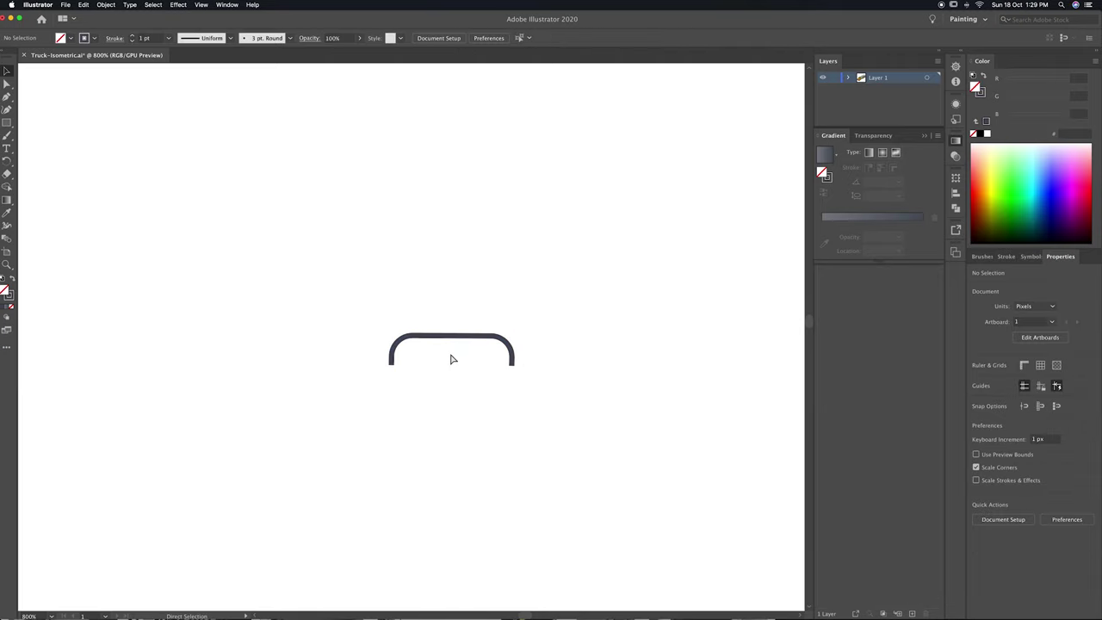
{"action": "key", "text": "ctrl+minus"}
{"action": "key", "text": "ctrl+minus"}
{"action": "key", "text": "ctrl+minus"}
{"action": "left_click", "coordinate": [435, 343]}
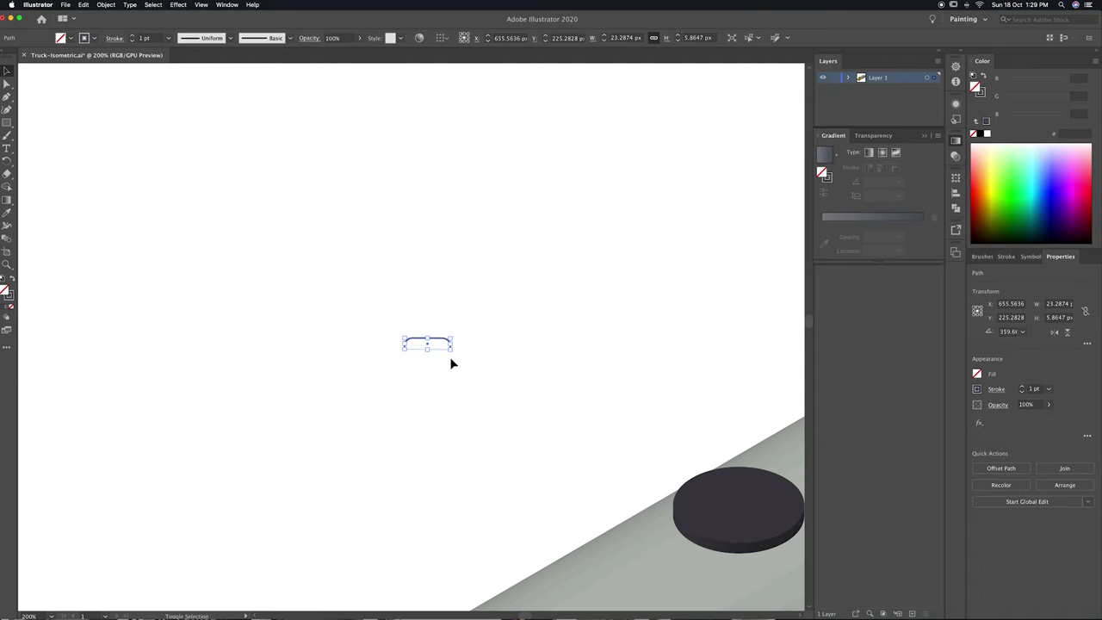
Apply a 3D Extrude & Bevel to the arch with Isometric Left angle and shallow depth.
{"action": "left_click", "coordinate": [172, 4]}
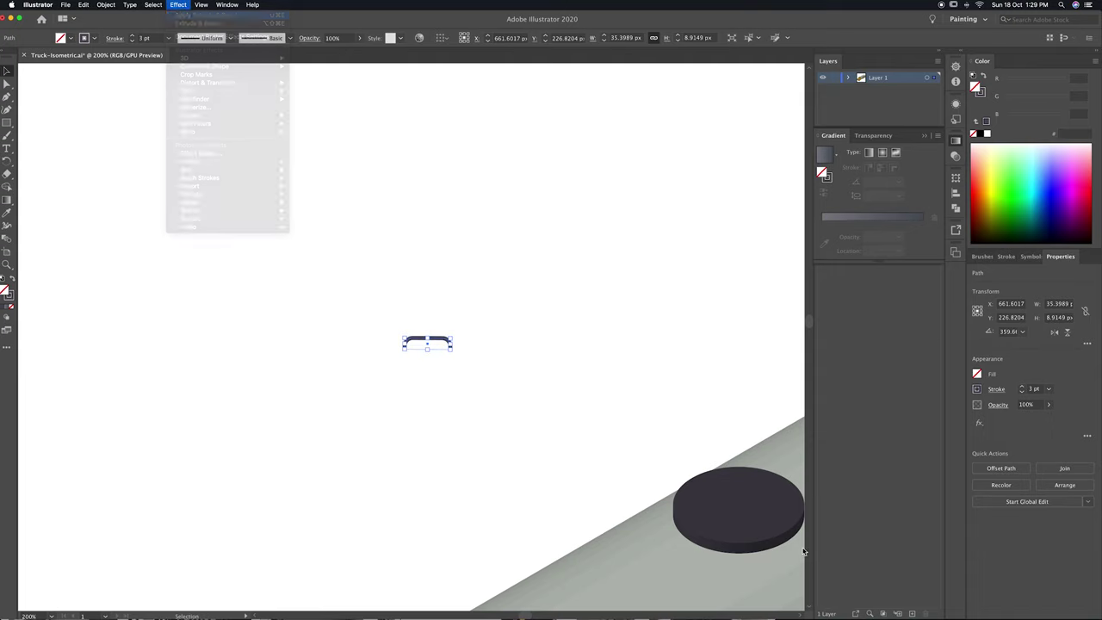
{"action": "left_click", "coordinate": [196, 18]}
{"action": "left_click", "coordinate": [1019, 422]}
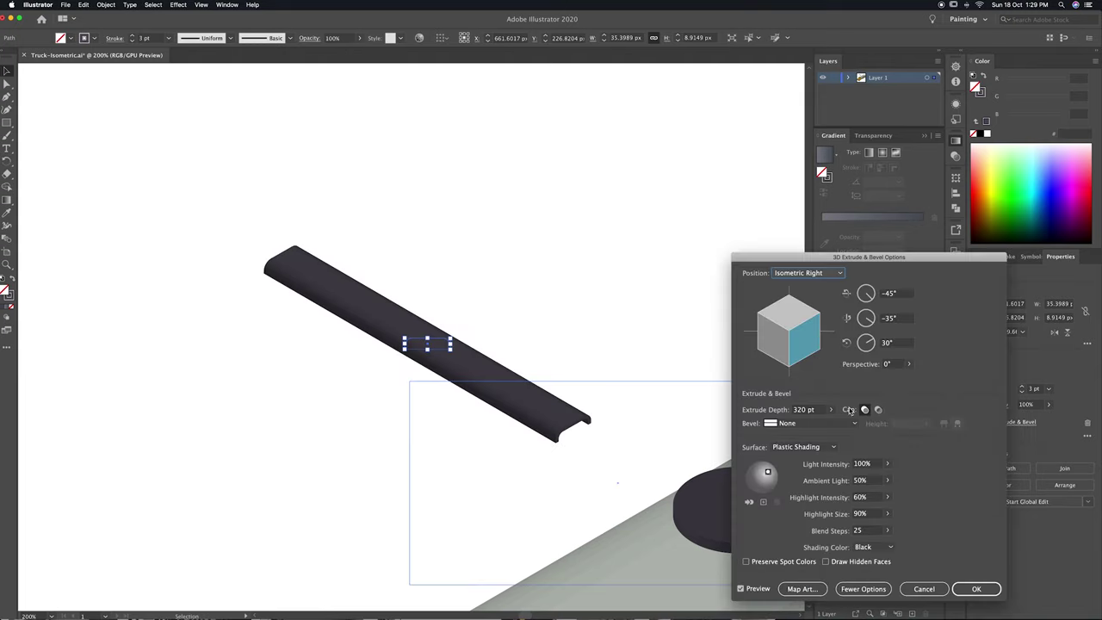
{"action": "left_click", "coordinate": [800, 449]}
{"action": "left_click", "coordinate": [830, 408]}
{"action": "left_click_drag", "start_coordinate": [801, 424], "coordinate": [780, 425]}
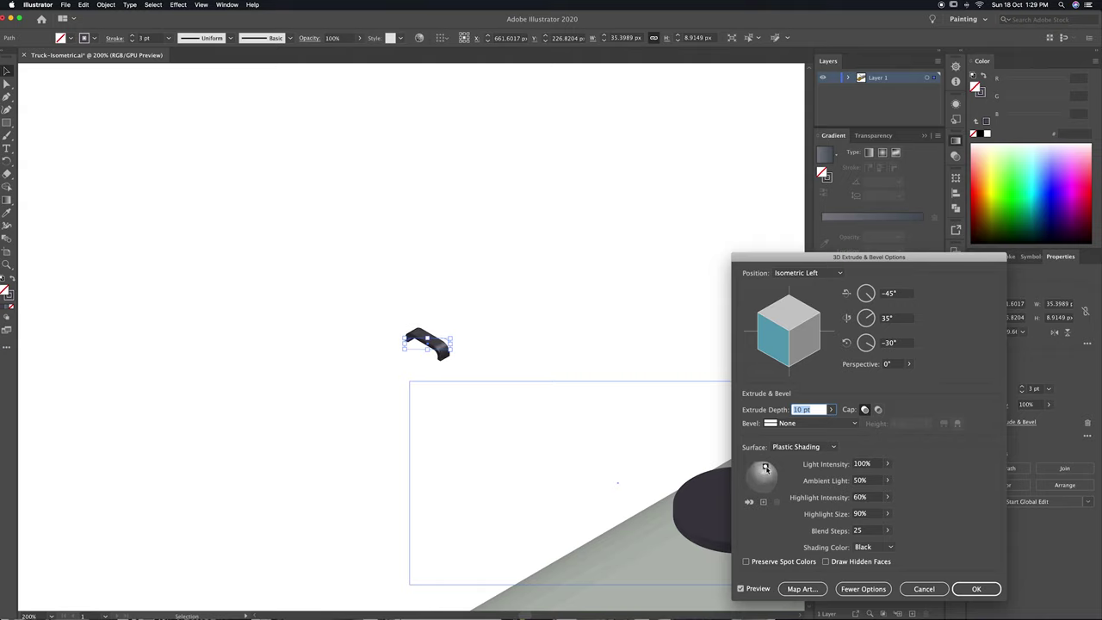
{"action": "left_click", "coordinate": [976, 589]}
Move the 3D handle onto the dark lid and enlarge it to fit.
{"action": "left_click", "coordinate": [492, 361]}
{"action": "left_click_drag", "start_coordinate": [492, 361], "coordinate": [380, 312]}
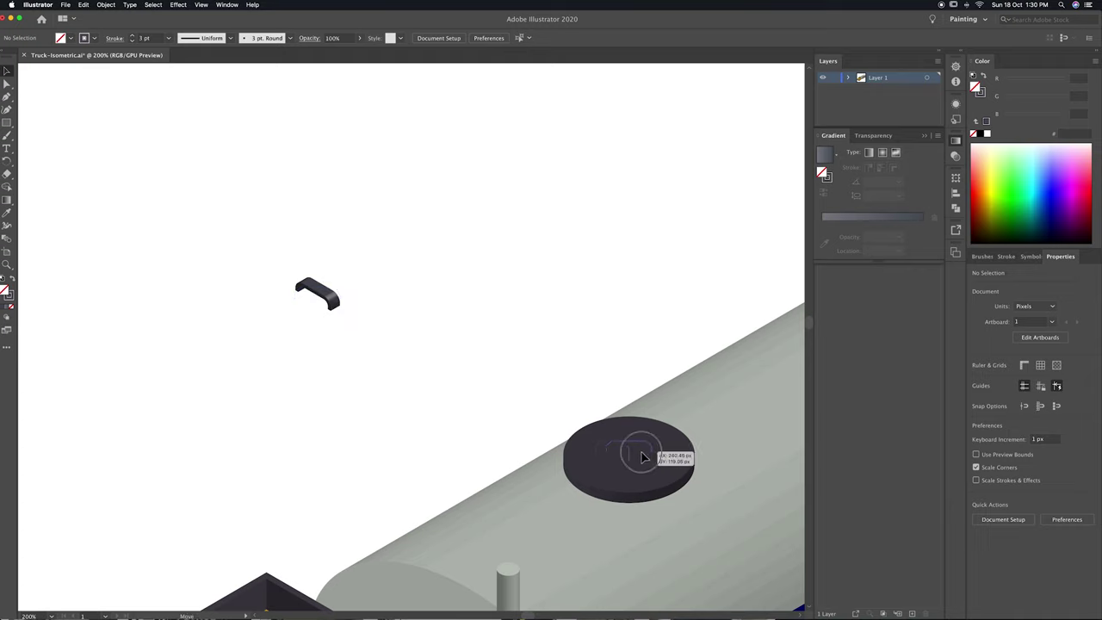
{"action": "left_click_drag", "start_coordinate": [641, 456], "coordinate": [642, 454]}
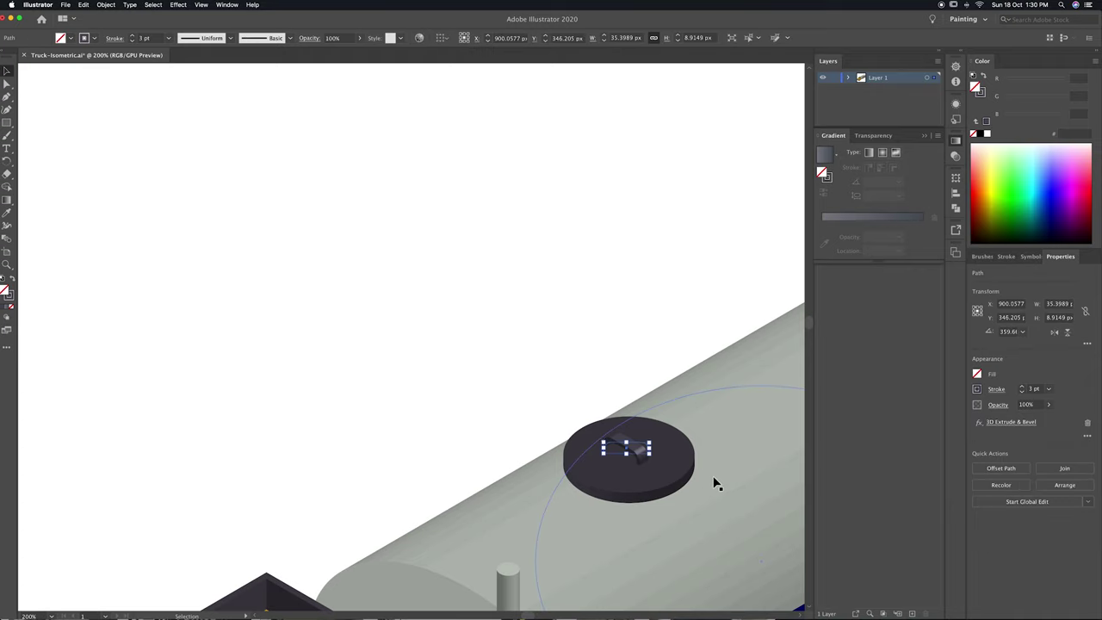
{"action": "left_click_drag", "start_coordinate": [649, 446], "coordinate": [670, 448]}
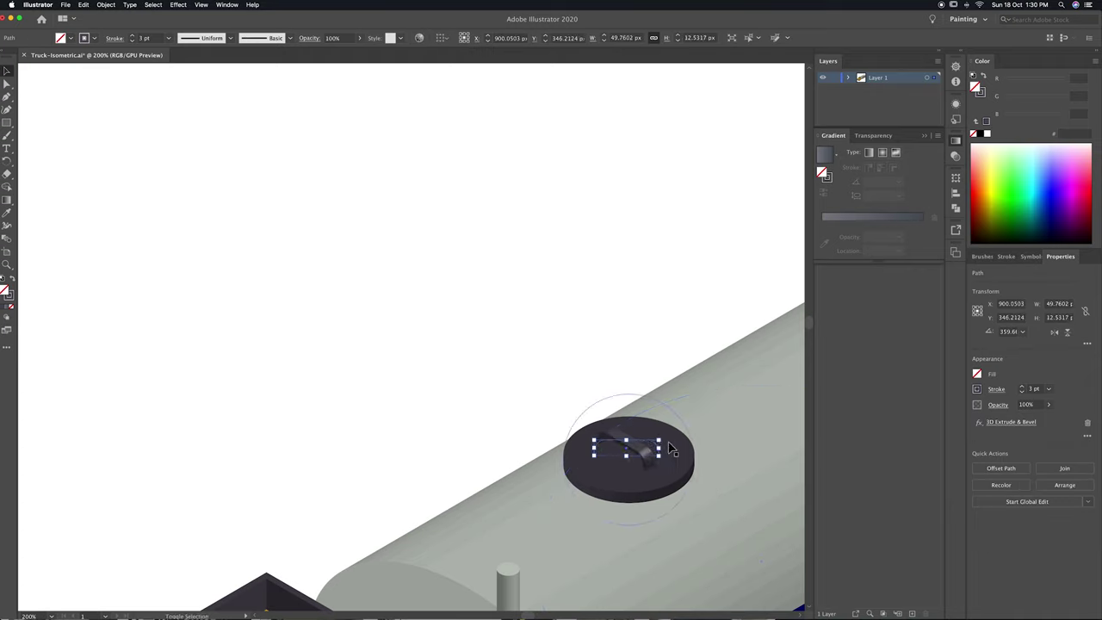
{"action": "key", "text": "super+minus"}
{"action": "key", "text": "super+minus"}
{"action": "key", "text": "super+minus"}
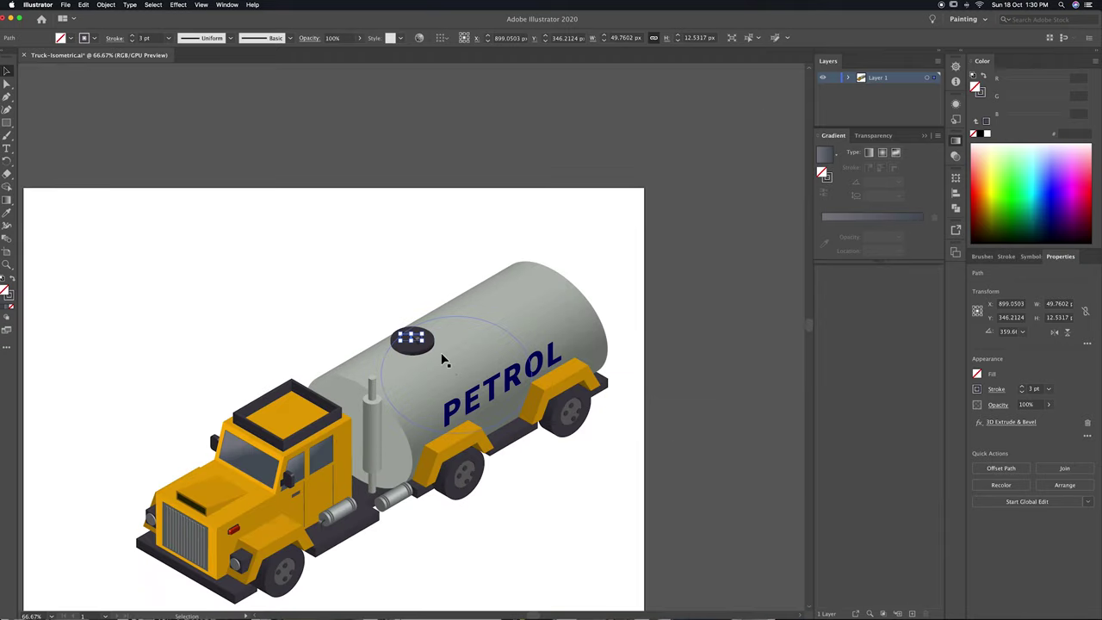
Group the lid with its handle and place a copy further along the tank.
{"action": "left_click", "coordinate": [414, 353], "text": "shift"}
{"action": "right_click", "coordinate": [416, 350]}
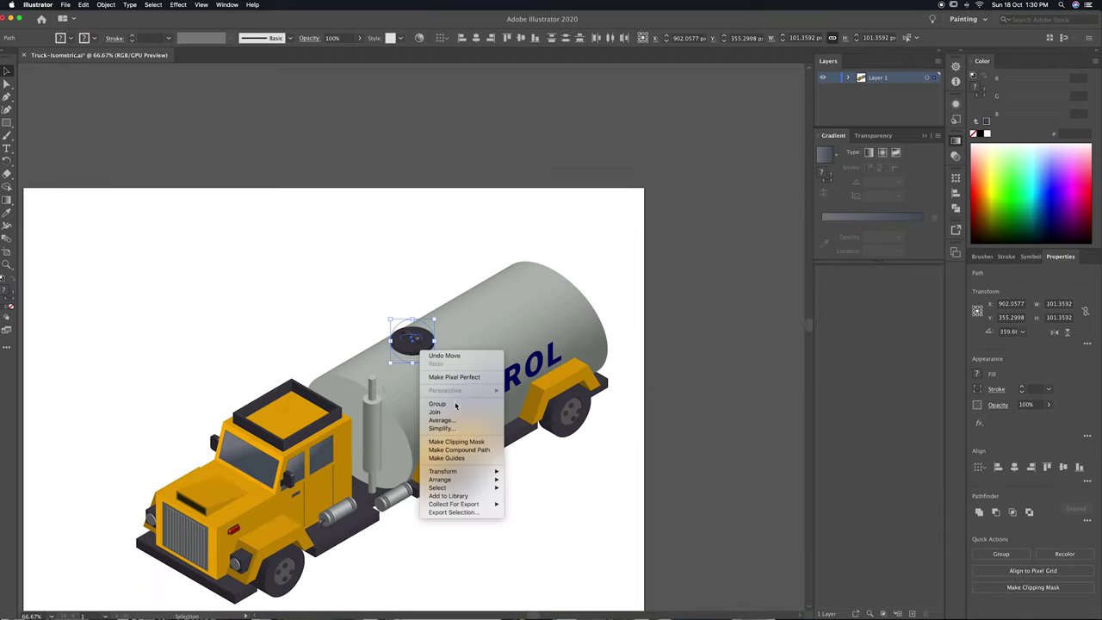
{"action": "left_click", "coordinate": [447, 399]}
{"action": "left_click_drag", "start_coordinate": [492, 307], "coordinate": [503, 300]}
{"action": "left_click_drag", "start_coordinate": [499, 303], "coordinate": [498, 304]}
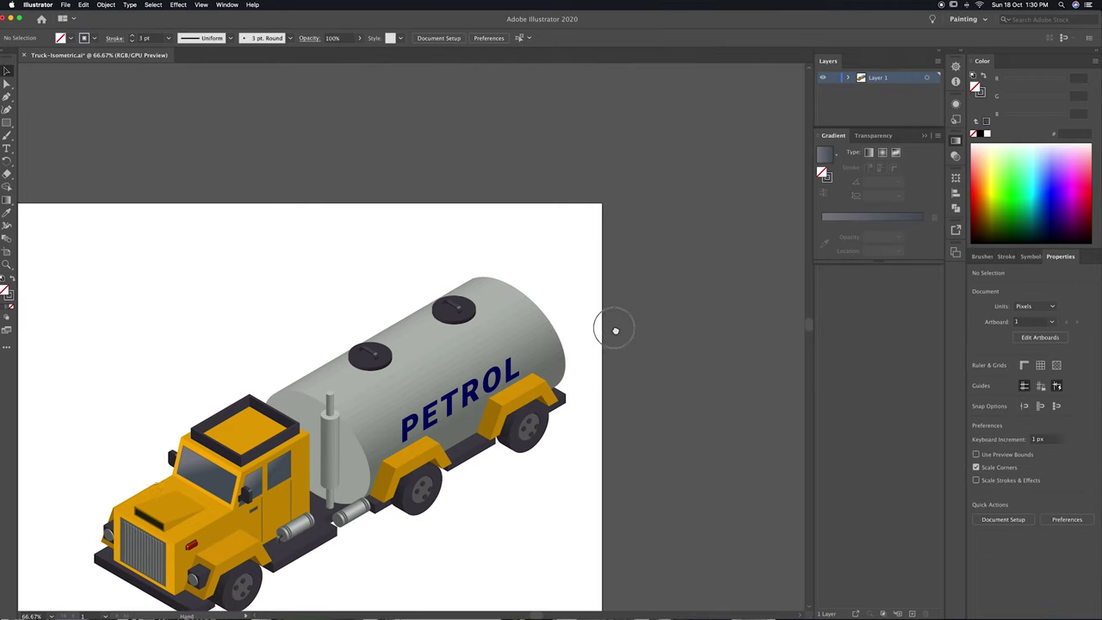
{"action": "left_click", "coordinate": [610, 197]}
{"action": "left_click_drag", "start_coordinate": [611, 259], "coordinate": [640, 232]}
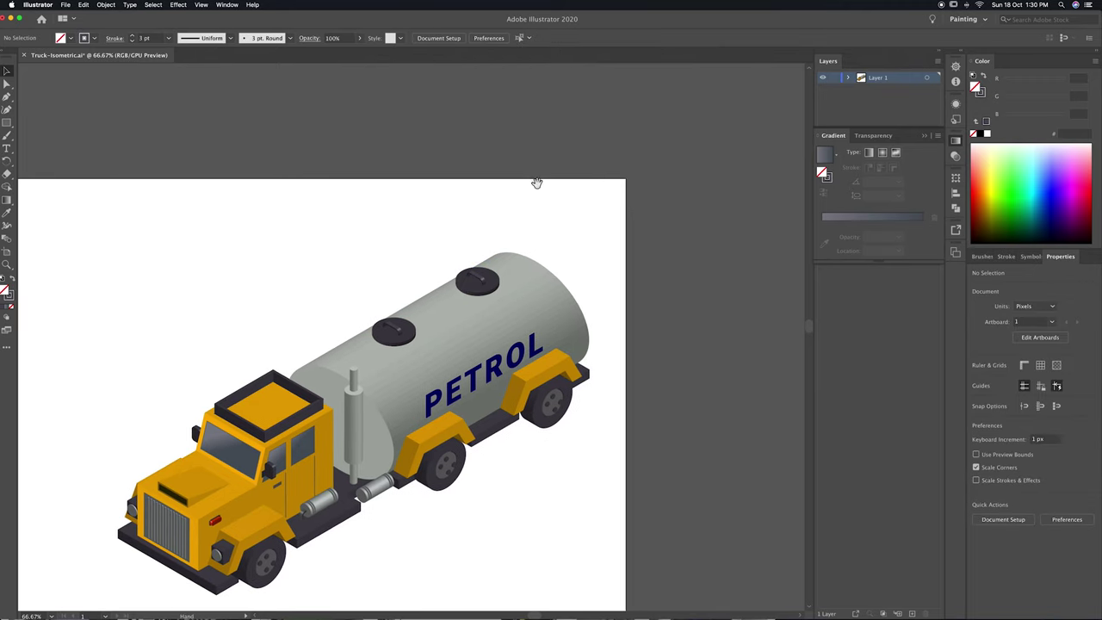
Pen-draw a hooked rod right of the artboard and round its top corner.
{"action": "left_click", "coordinate": [6, 96]}
{"action": "left_click", "coordinate": [657, 265]}
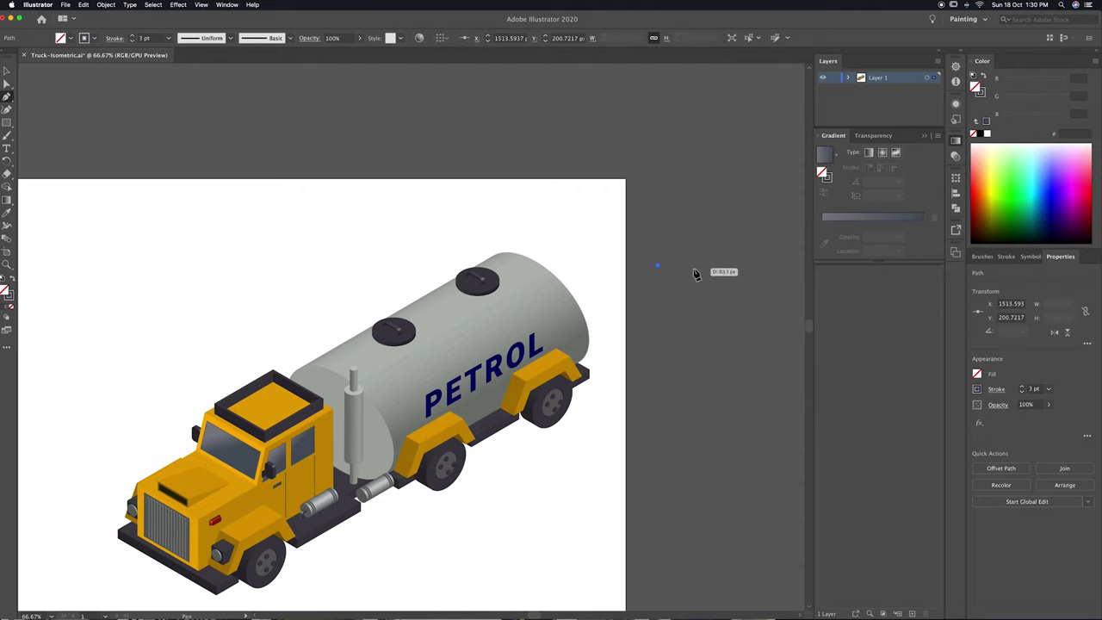
{"action": "left_click", "coordinate": [687, 399]}
{"action": "key", "text": "v"}
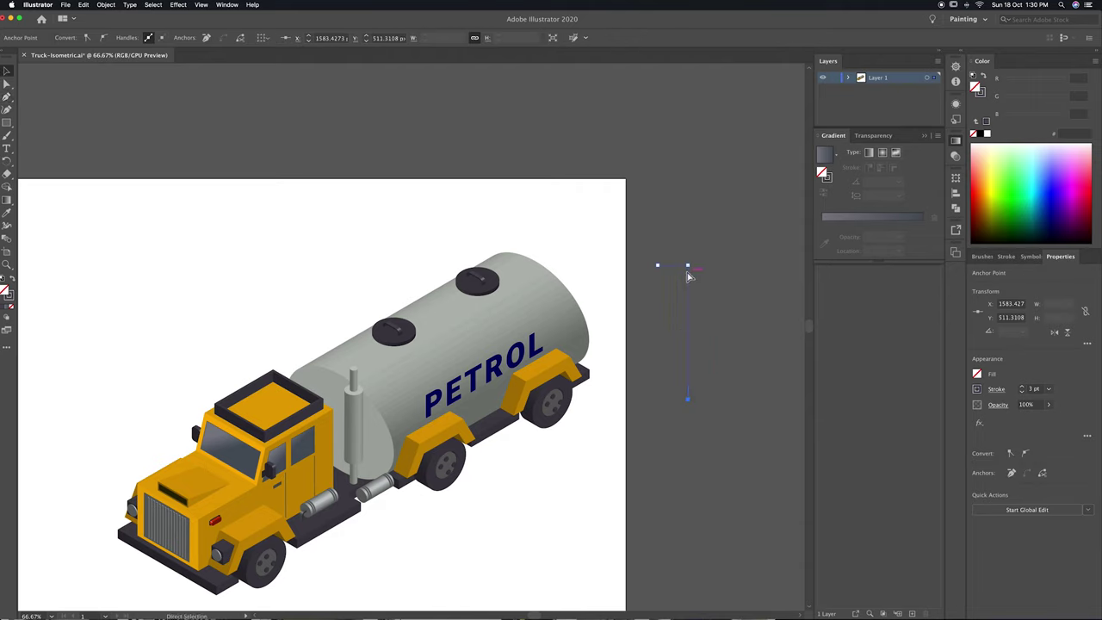
{"action": "key", "text": "a"}
{"action": "left_click", "coordinate": [687, 265]}
{"action": "left_click_drag", "start_coordinate": [684, 278], "coordinate": [664, 263]}
{"action": "left_click", "coordinate": [700, 288]}
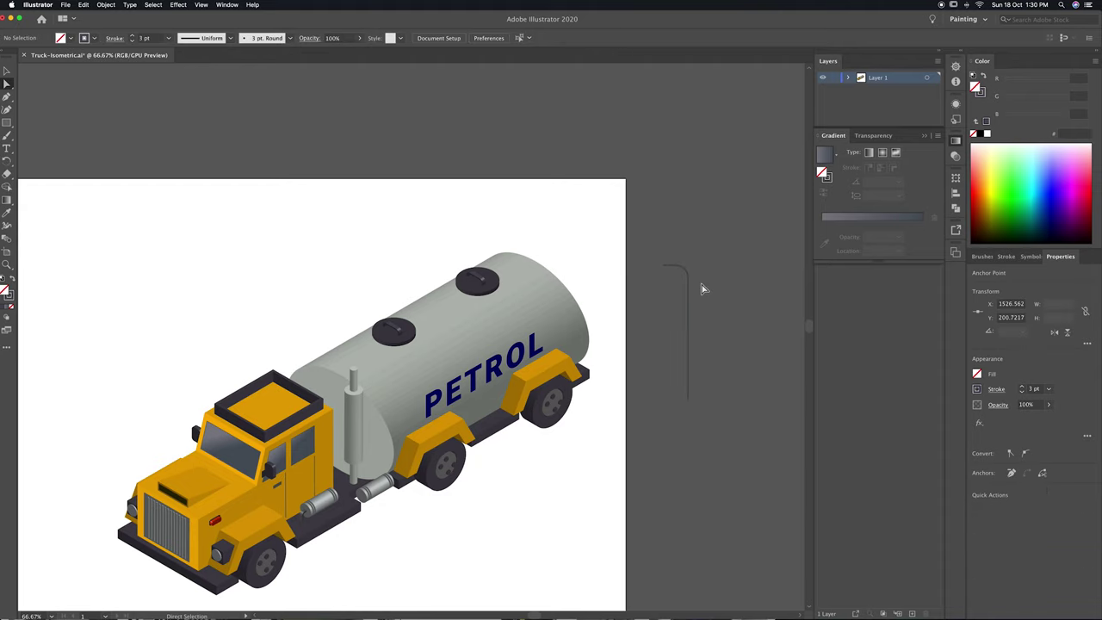
{"action": "left_click", "coordinate": [689, 295]}
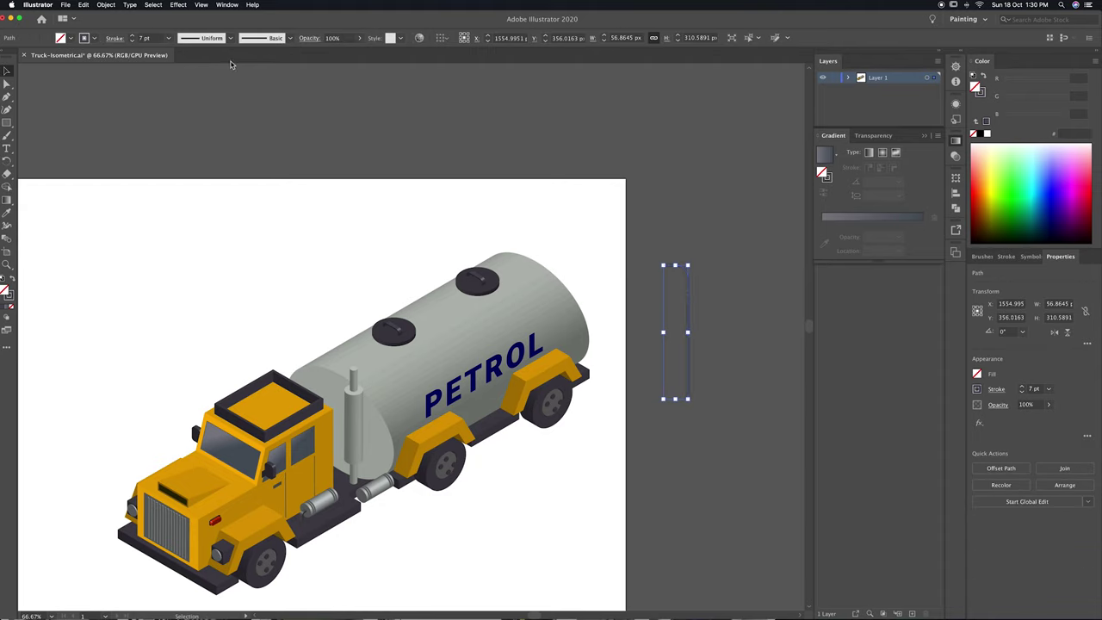
Apply a 3D Extrude & Bevel with a small extrusion depth to the hooked rod.
{"action": "left_click", "coordinate": [178, 4]}
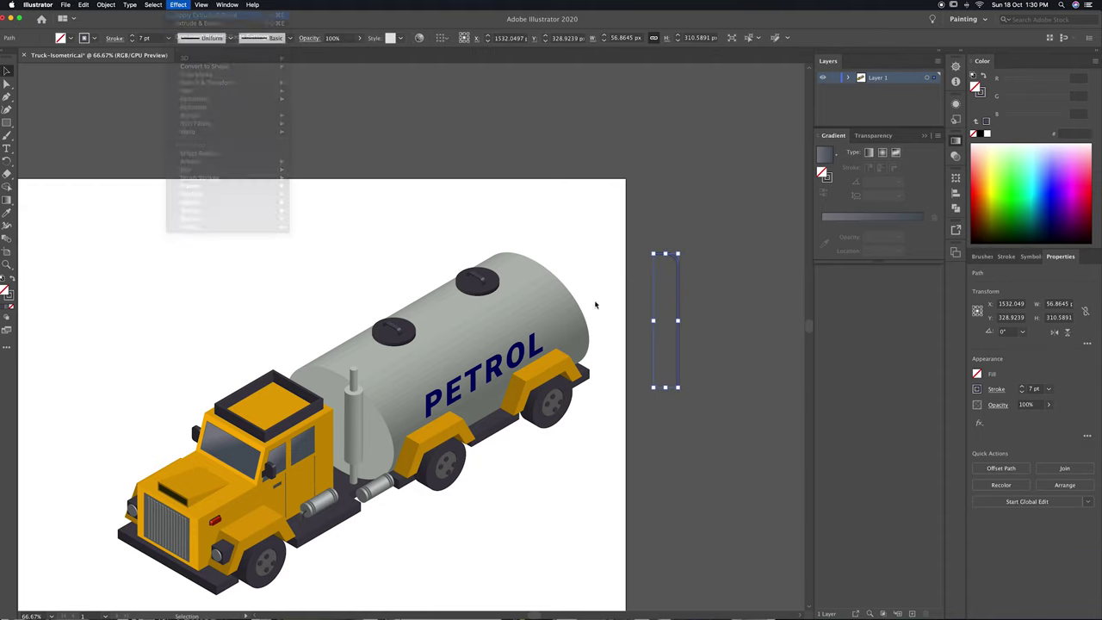
{"action": "left_click", "coordinate": [206, 17]}
{"action": "left_click", "coordinate": [1011, 420]}
{"action": "double_click", "coordinate": [811, 411]}
{"action": "type", "text": "0"}
{"action": "key", "text": "Return"}
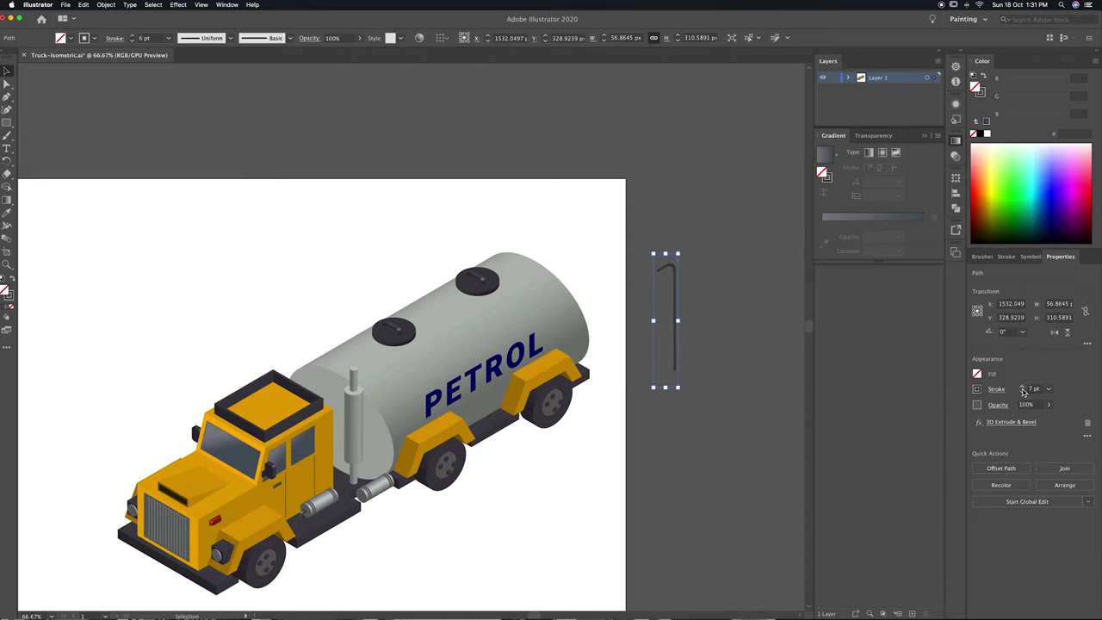
{"action": "scroll", "coordinate": [814, 315], "scroll_direction": "up", "scroll_amount": 2}
{"action": "left_click_drag", "start_coordinate": [602, 345], "coordinate": [775, 393]}
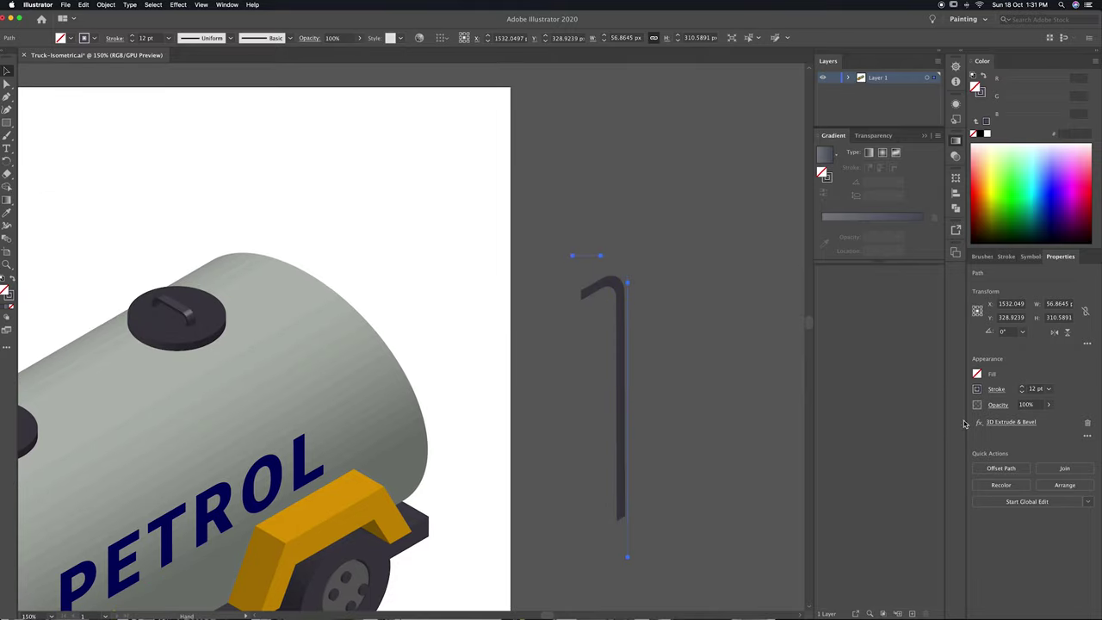
{"action": "left_click", "coordinate": [1011, 421]}
{"action": "left_click", "coordinate": [793, 409]}
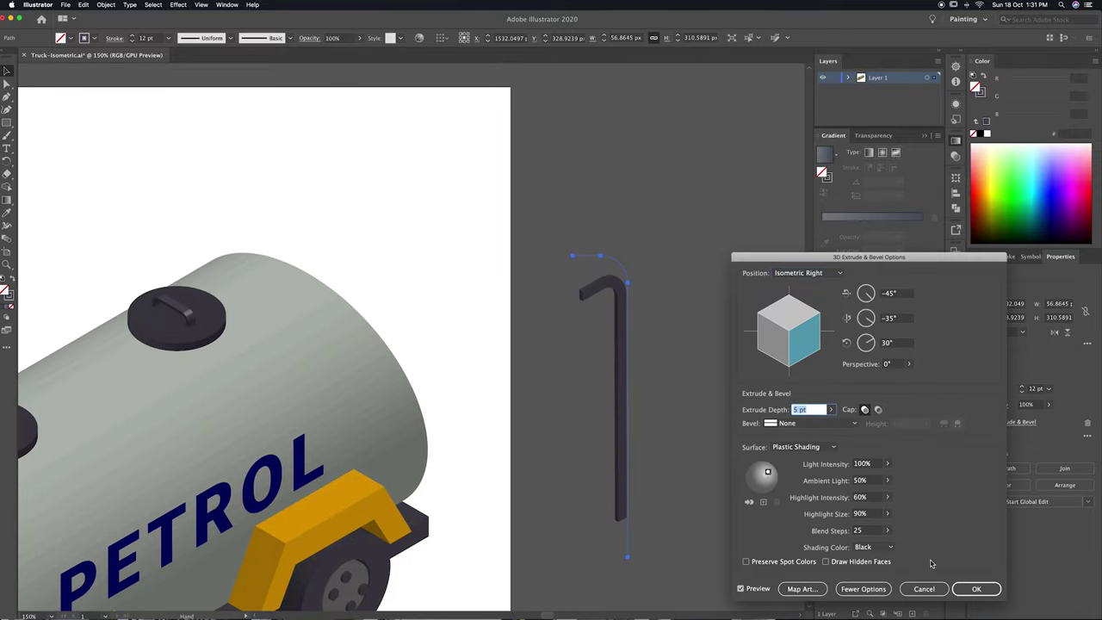
{"action": "left_click", "coordinate": [976, 588]}
Duplicate the rod just to its left and nudge the copy into place.
{"action": "left_click_drag", "start_coordinate": [632, 347], "coordinate": [586, 345]}
{"action": "key", "text": "shift+Up"}
{"action": "key", "text": "Right"}
{"action": "key", "text": "Right"}
{"action": "key", "text": "Right"}
{"action": "left_click", "coordinate": [650, 348]}
{"action": "key", "text": "p"}
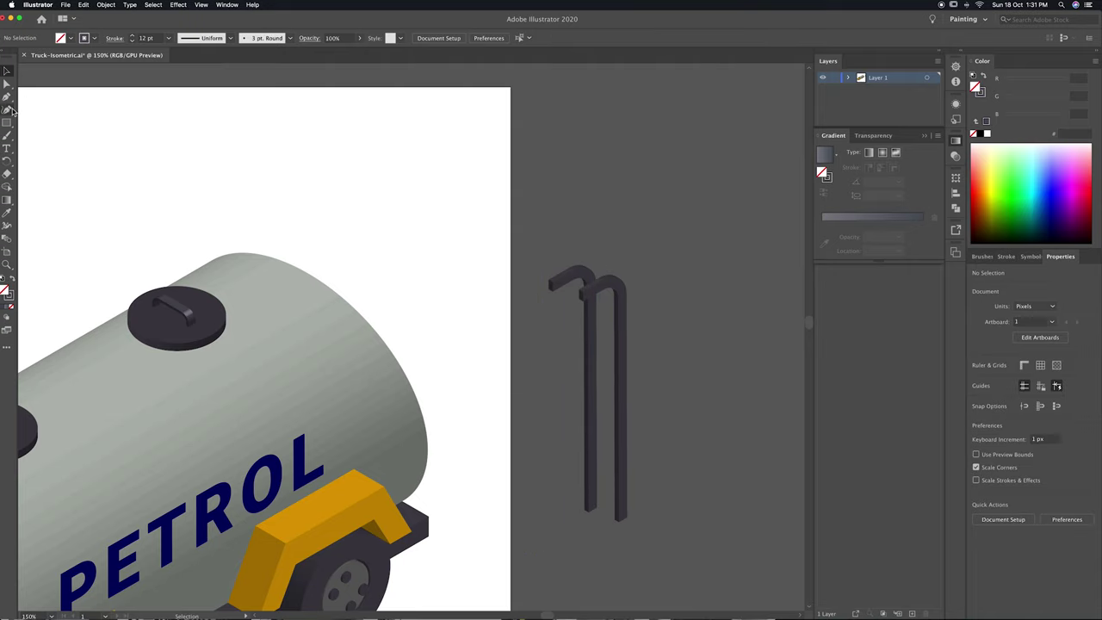
{"action": "left_click", "coordinate": [589, 312]}
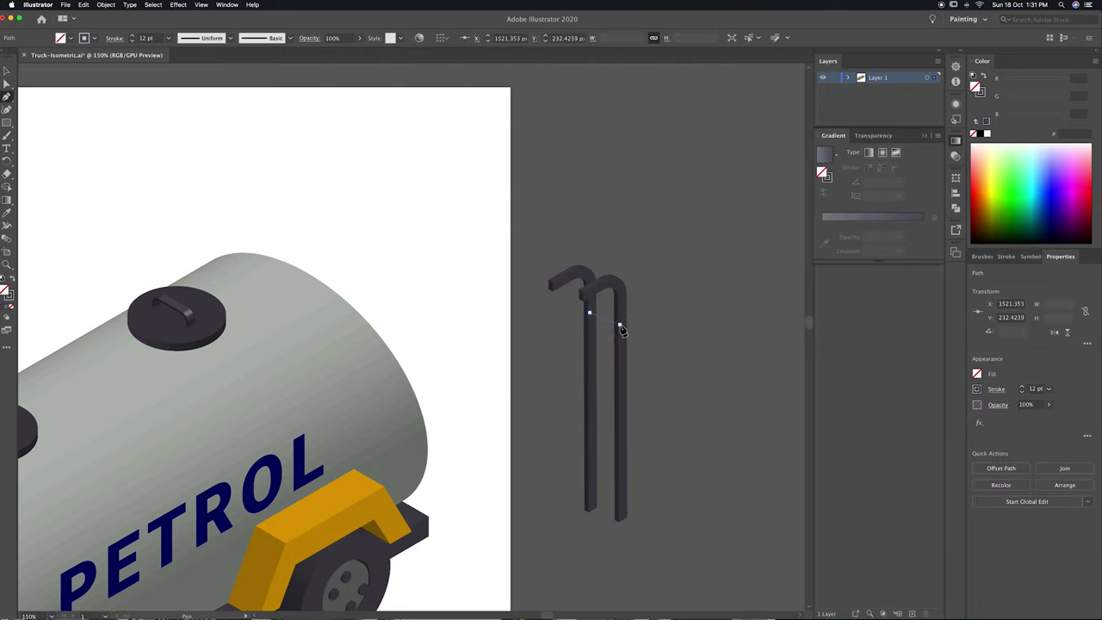
Move the short rung path beside the rails, trying then removing a 3D extrusion.
{"action": "scroll", "coordinate": [667, 330], "scroll_direction": "down", "scroll_amount": 2}
{"action": "key", "text": "a"}
{"action": "left_click", "coordinate": [465, 487]}
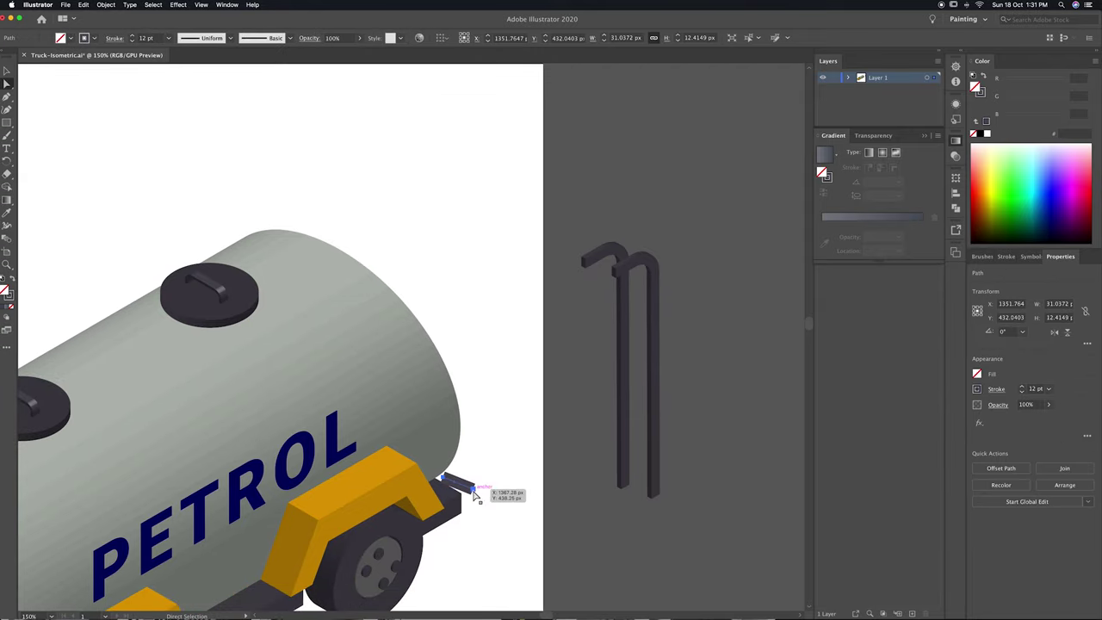
{"action": "left_click", "coordinate": [565, 492]}
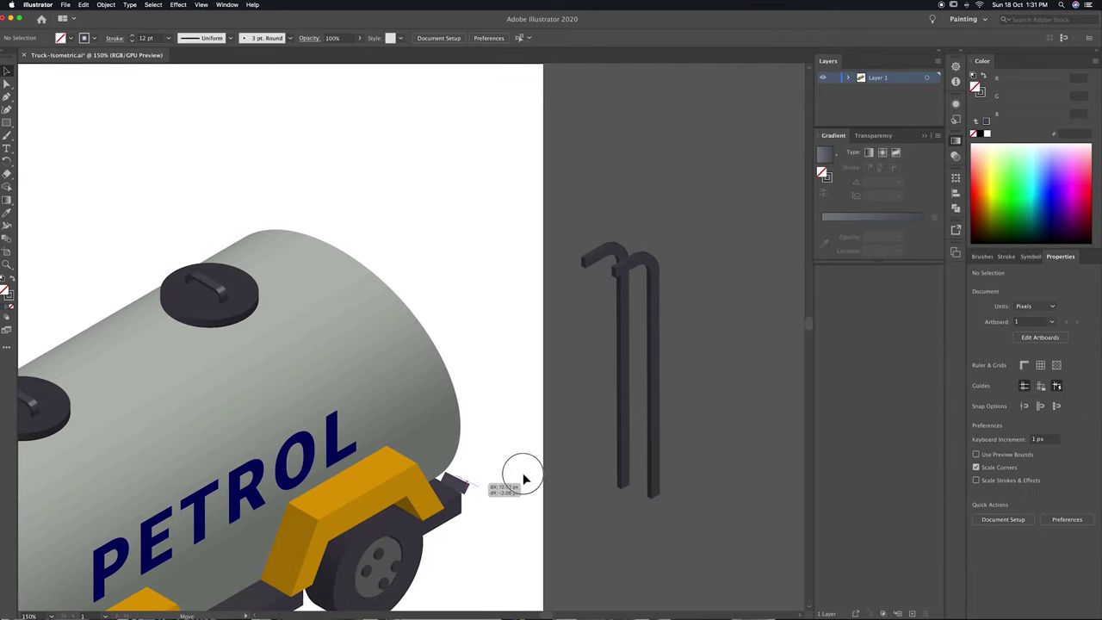
{"action": "left_click_drag", "start_coordinate": [522, 472], "coordinate": [700, 410]}
{"action": "left_click", "coordinate": [179, 4]}
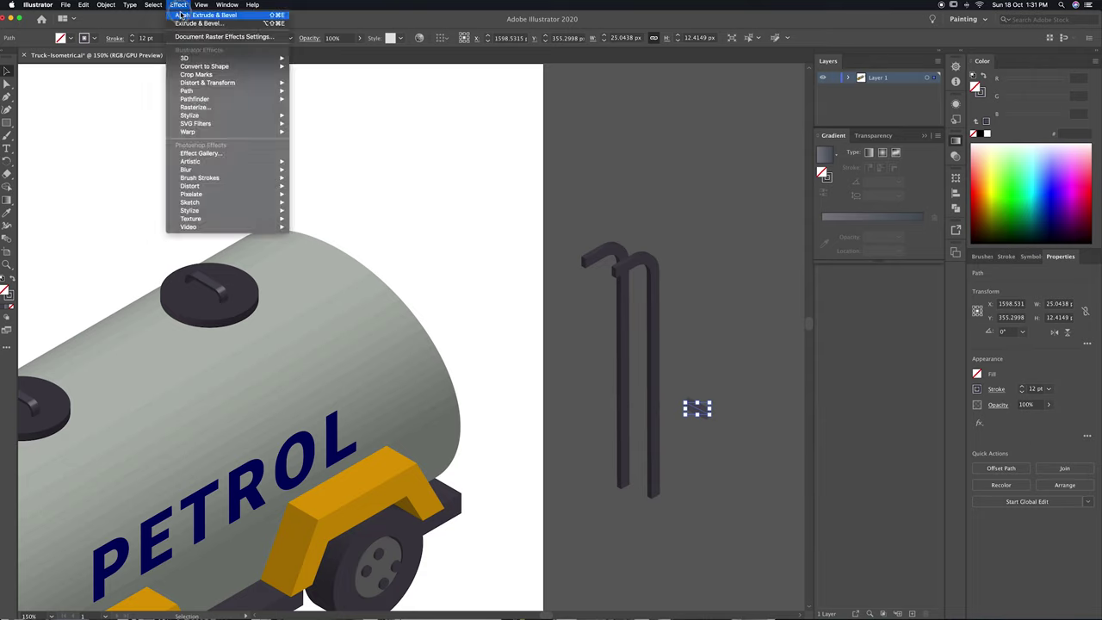
{"action": "left_click", "coordinate": [216, 17]}
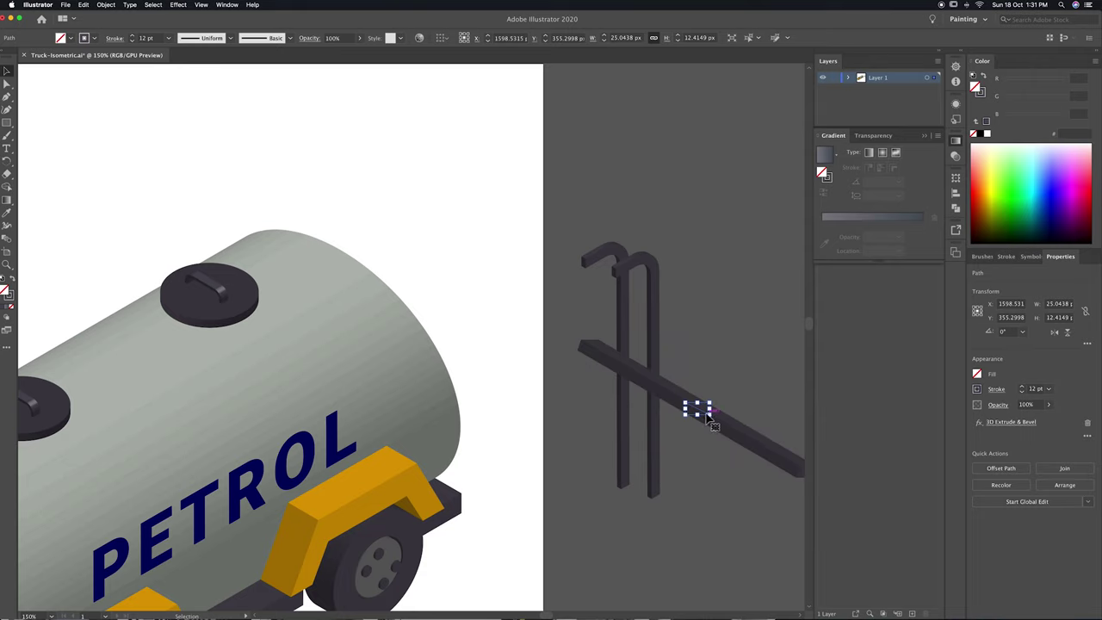
{"action": "key", "text": "ctrl+z"}
{"action": "key", "text": "alt+shift+ctrl+e"}
{"action": "left_click", "coordinate": [922, 587]}
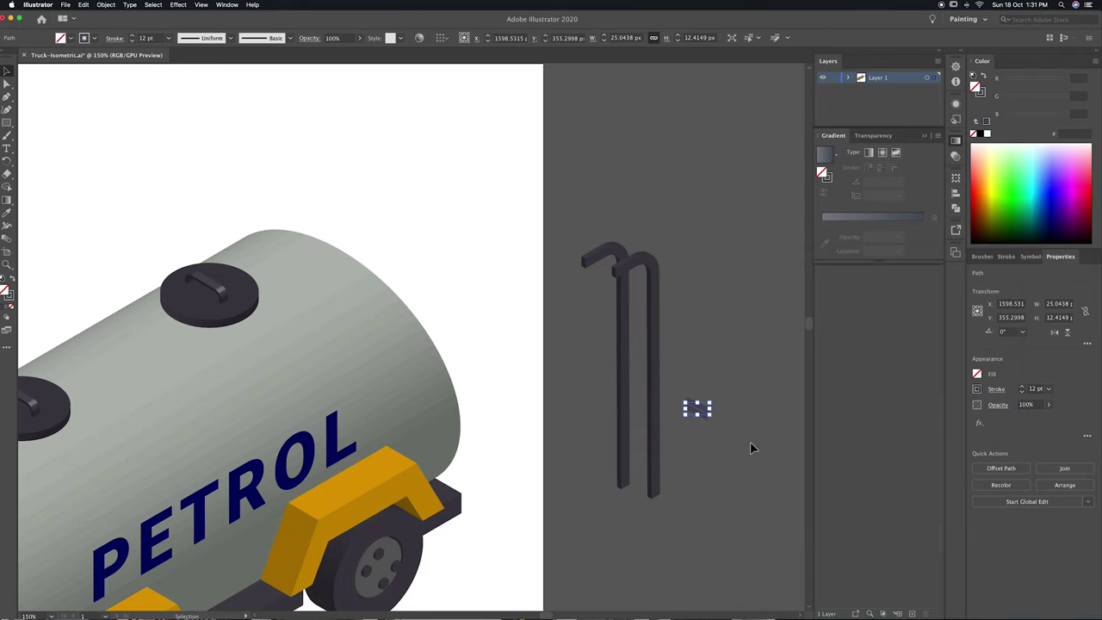
Place the rung between the rails, darken its stroke and stretch it to span both rails.
{"action": "left_click_drag", "start_coordinate": [696, 410], "coordinate": [637, 312]}
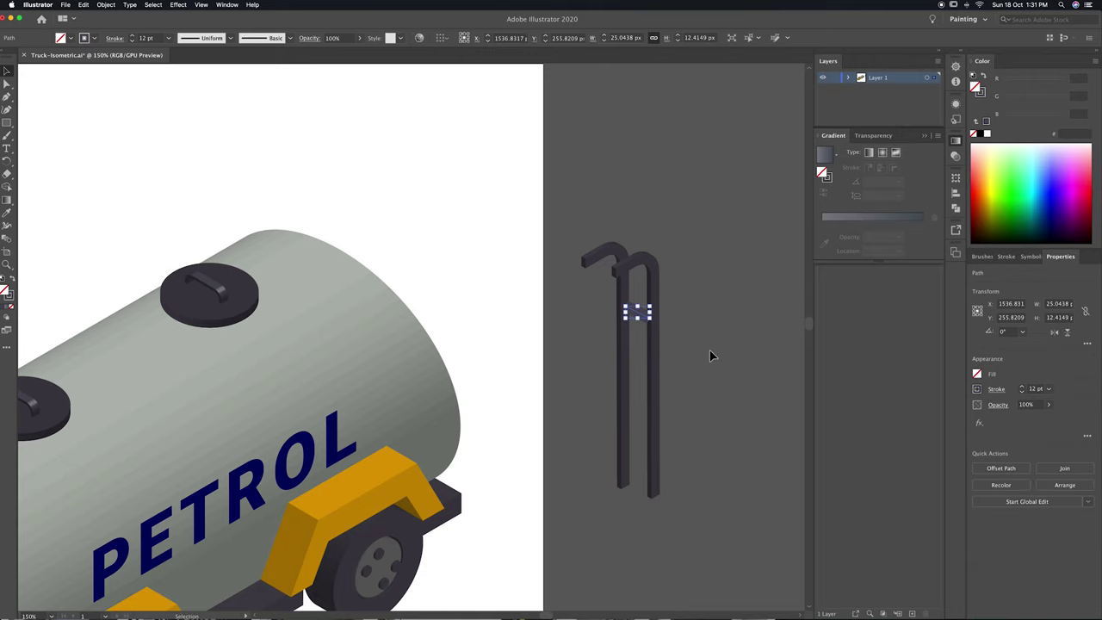
{"action": "key", "text": "ctrl+equal"}
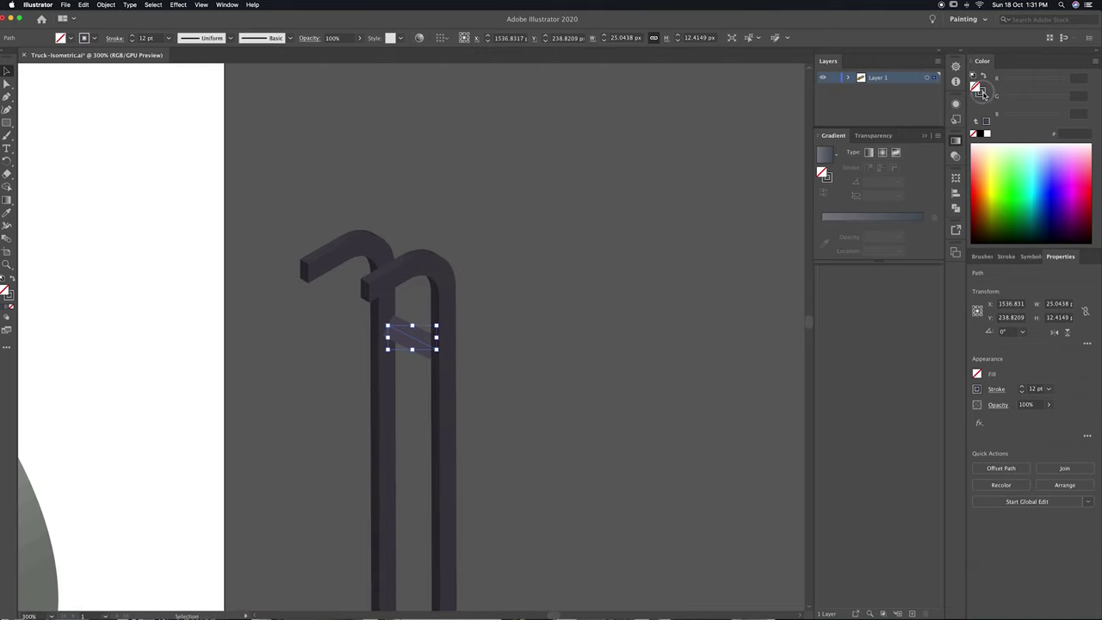
{"action": "left_click_drag", "start_coordinate": [1019, 79], "coordinate": [1014, 79]}
{"action": "left_click_drag", "start_coordinate": [1022, 96], "coordinate": [1016, 96]}
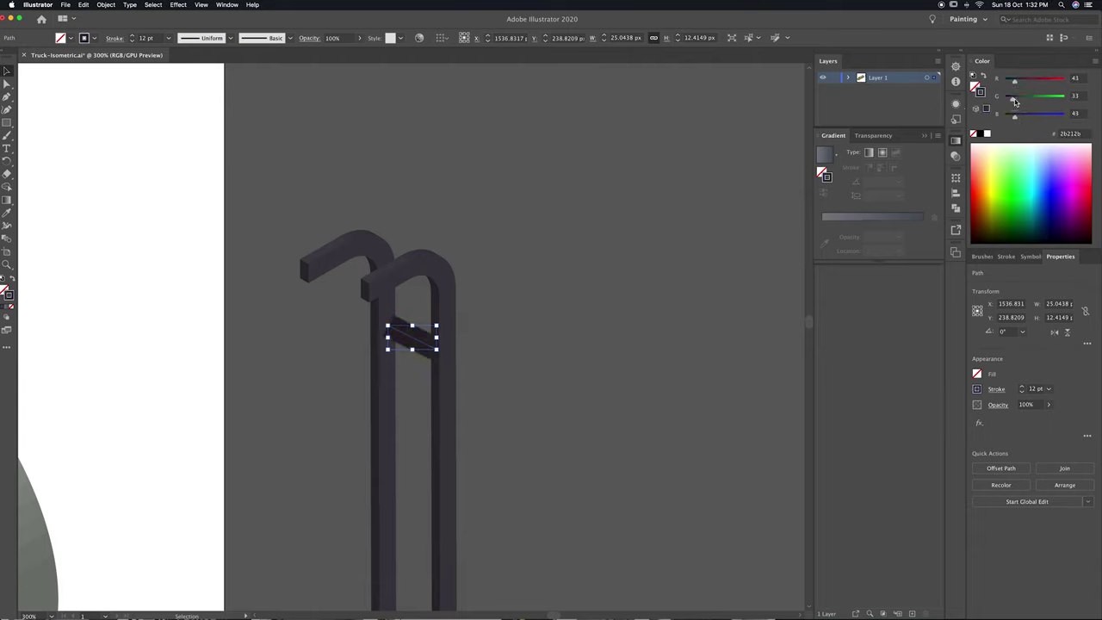
{"action": "key", "text": "Left"}
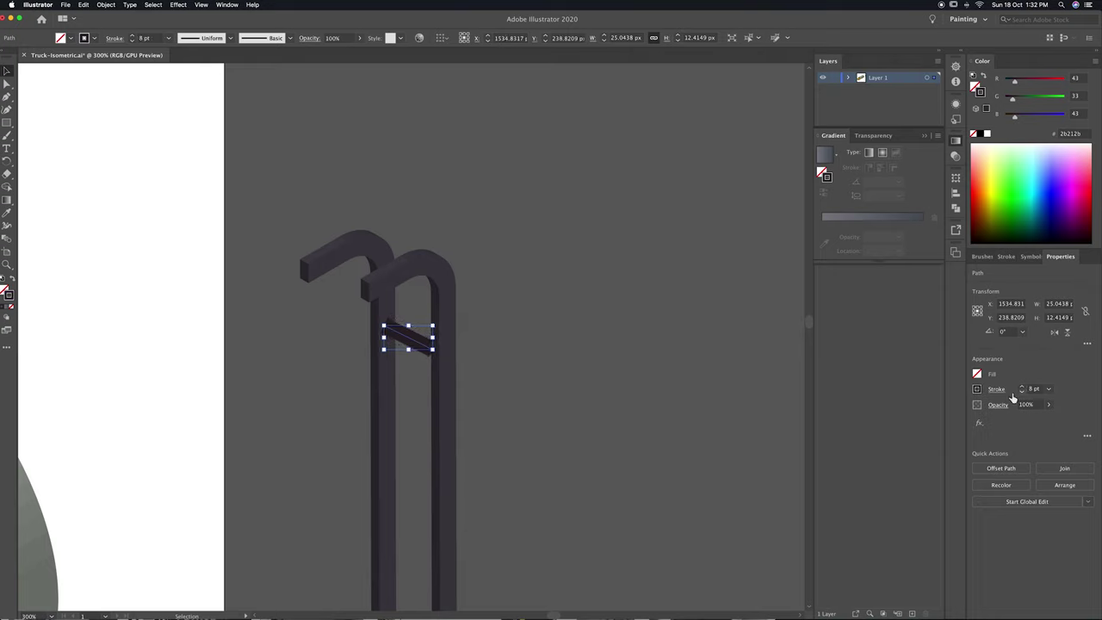
{"action": "left_click_drag", "start_coordinate": [435, 353], "coordinate": [410, 386]}
Copy the rung down the ladder, then duplicate four rungs to make eight.
{"action": "scroll", "coordinate": [516, 387], "scroll_direction": "down", "scroll_amount": 3}
{"action": "scroll", "coordinate": [517, 387], "scroll_direction": "left", "scroll_amount": 3}
{"action": "left_click_drag", "start_coordinate": [483, 312], "coordinate": [495, 398]}
{"action": "left_click", "coordinate": [487, 352], "text": "shift"}
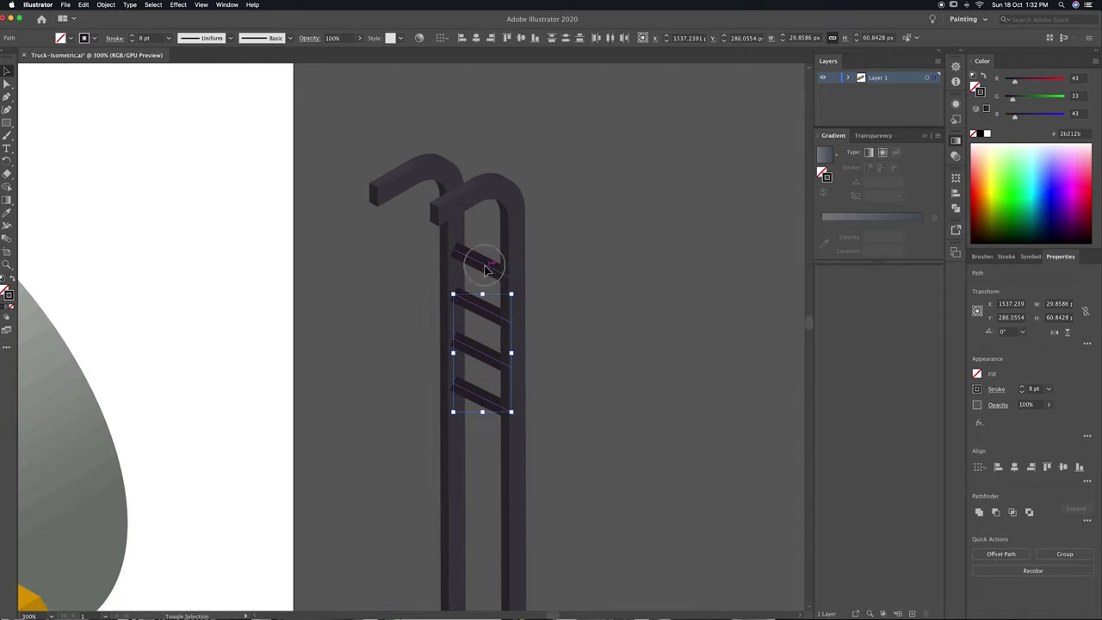
{"action": "left_click", "coordinate": [485, 269], "text": "shift"}
{"action": "scroll", "coordinate": [484, 270], "scroll_direction": "down", "scroll_amount": 3}
{"action": "left_click_drag", "start_coordinate": [487, 182], "coordinate": [492, 356]}
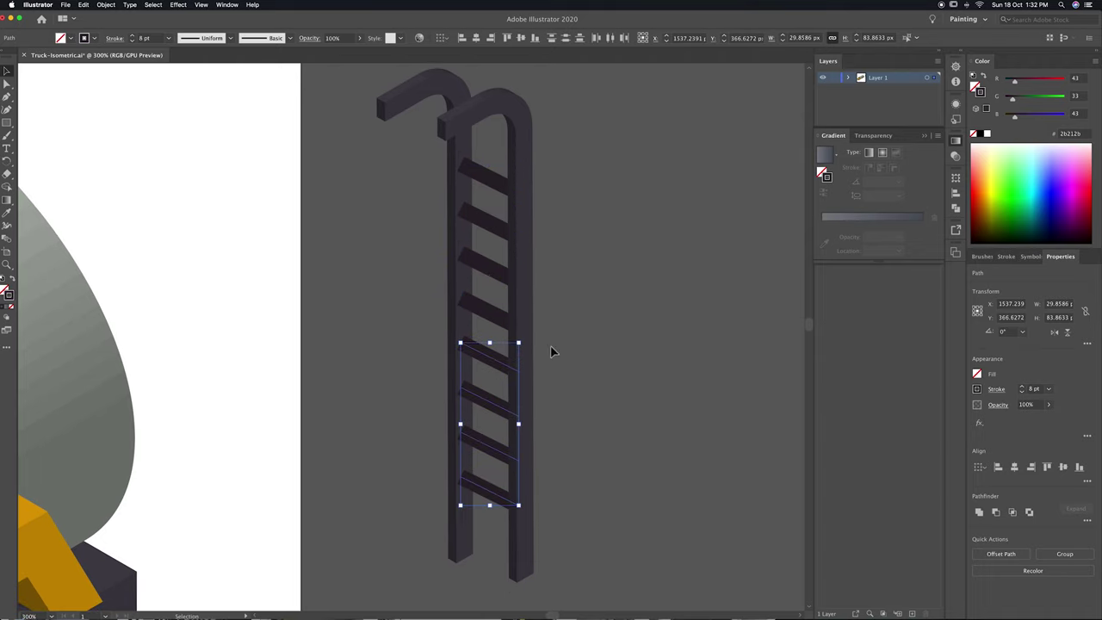
{"action": "left_click", "coordinate": [504, 235], "text": "shift"}
{"action": "left_click", "coordinate": [561, 455]}
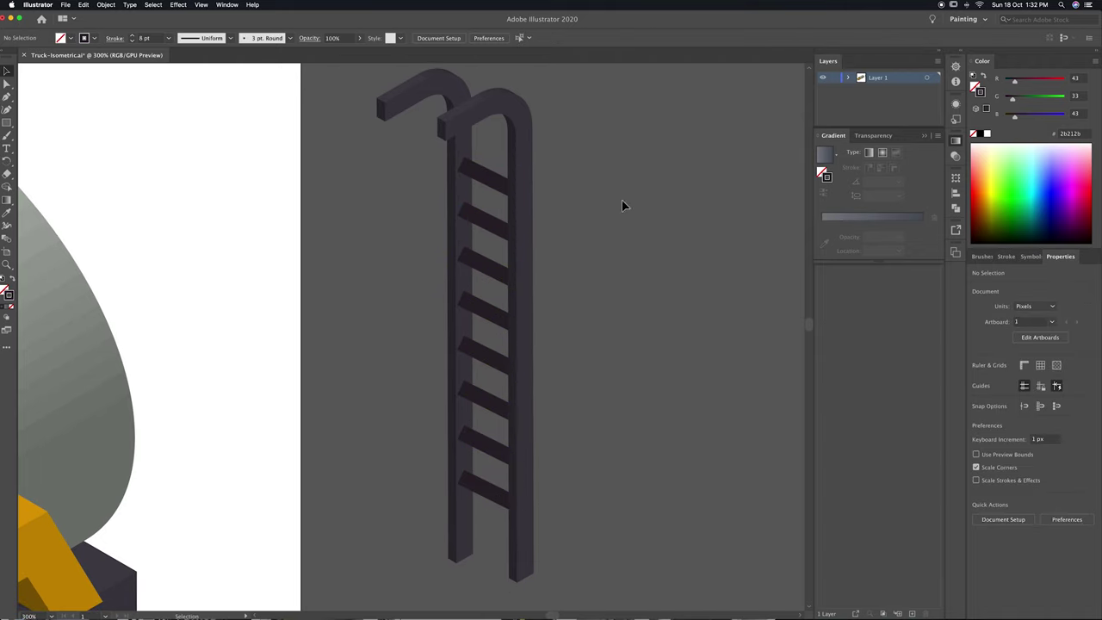
Move the ladder onto the tank's rear, send it backward and nudge it into place.
{"action": "left_click_drag", "start_coordinate": [407, 560], "coordinate": [546, 541]}
{"action": "scroll", "coordinate": [545, 542], "scroll_direction": "down", "scroll_amount": 2}
{"action": "left_click", "coordinate": [497, 487]}
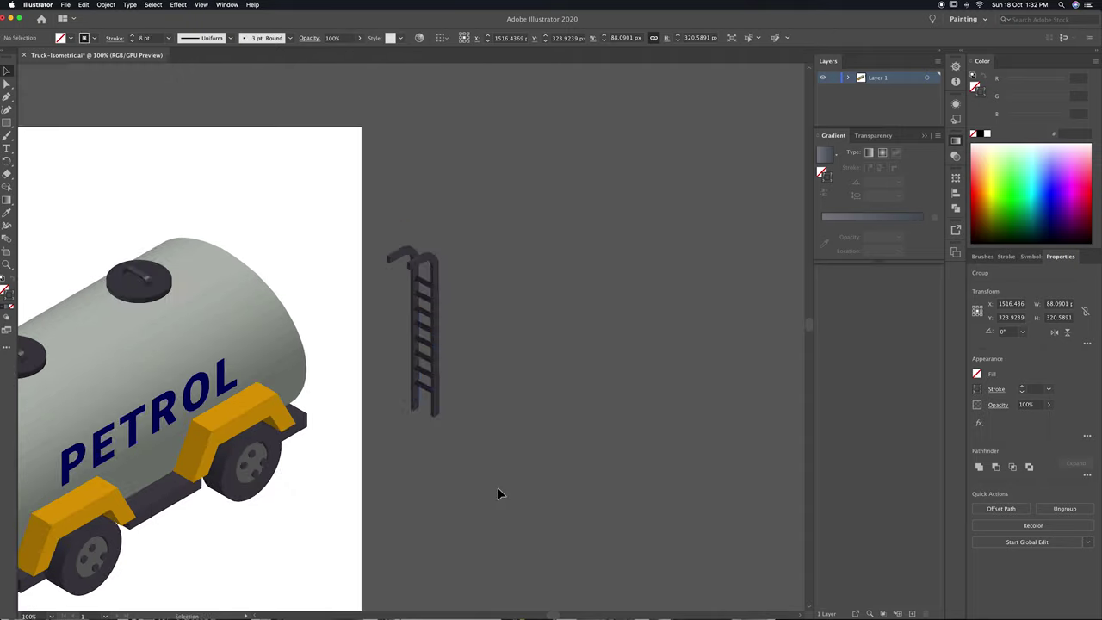
{"action": "scroll", "coordinate": [573, 411], "scroll_direction": "down", "scroll_amount": 1}
{"action": "left_click_drag", "start_coordinate": [573, 411], "coordinate": [430, 415]}
{"action": "key", "text": "ctrl+bracketleft"}
{"action": "key", "text": "ctrl+bracketleft"}
{"action": "key", "text": "ctrl+bracketleft"}
{"action": "key", "text": "shift+Left"}
{"action": "key", "text": "shift+Left"}
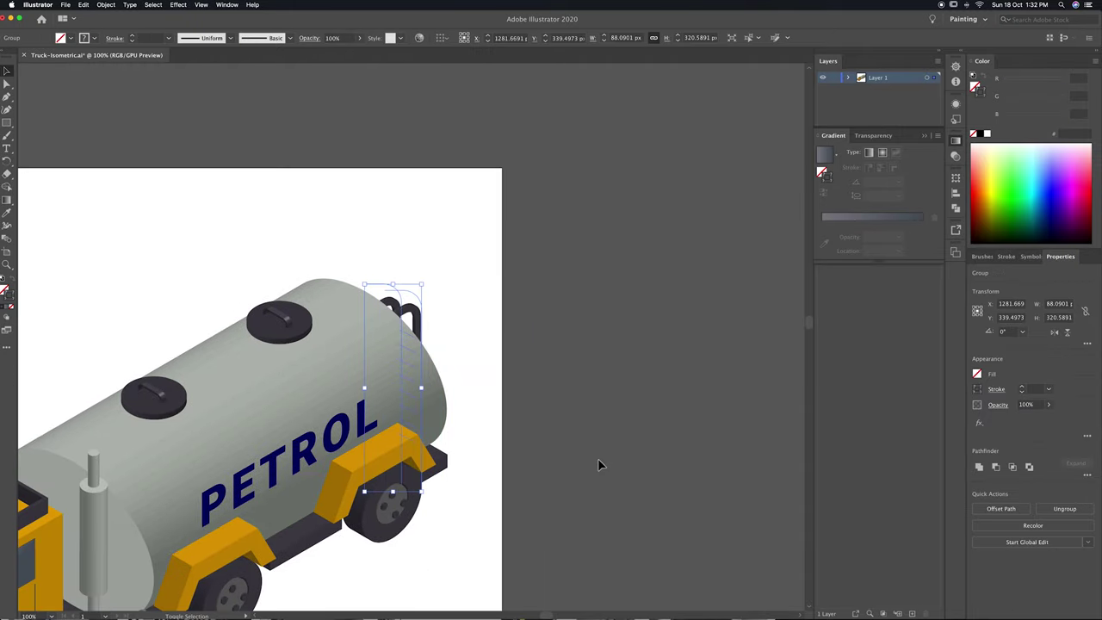
{"action": "key", "text": "shift+Left"}
{"action": "key", "text": "shift+Up"}
{"action": "key", "text": "Down"}
{"action": "key", "text": "Down"}
{"action": "key", "text": "Down"}
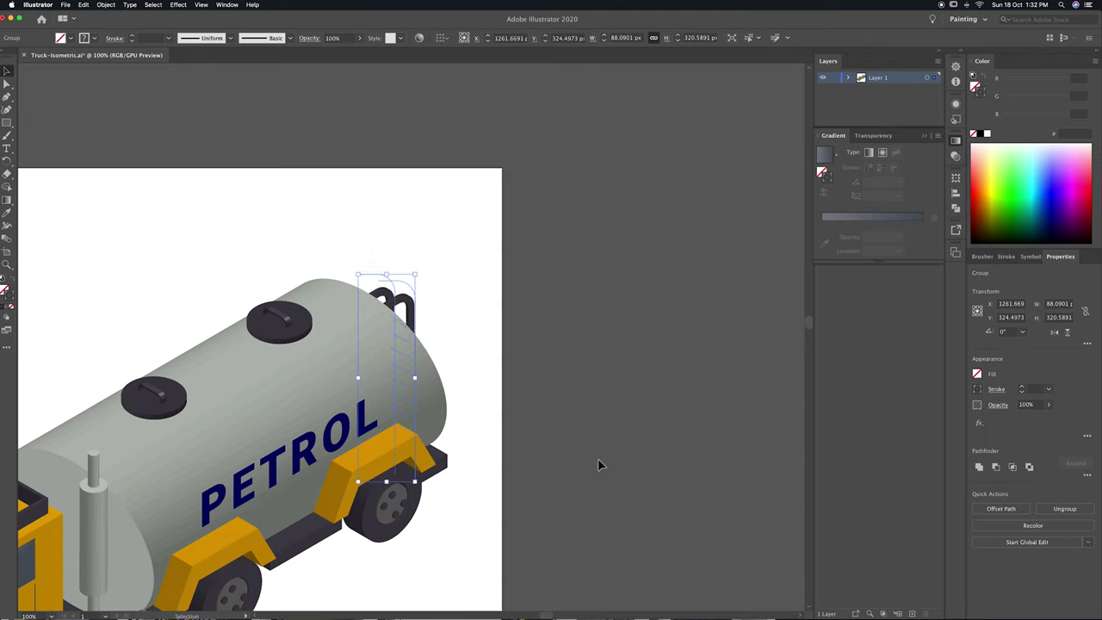
Lengthen a rail's top hook 20 px left and shift the ladder slightly.
{"action": "key", "text": "a"}
{"action": "left_click", "coordinate": [358, 275]}
{"action": "key", "text": "shift+Left"}
{"action": "key", "text": "shift+Left"}
{"action": "key", "text": "shift+Left"}
{"action": "key", "text": "shift+Left"}
{"action": "key", "text": "shift+Left"}
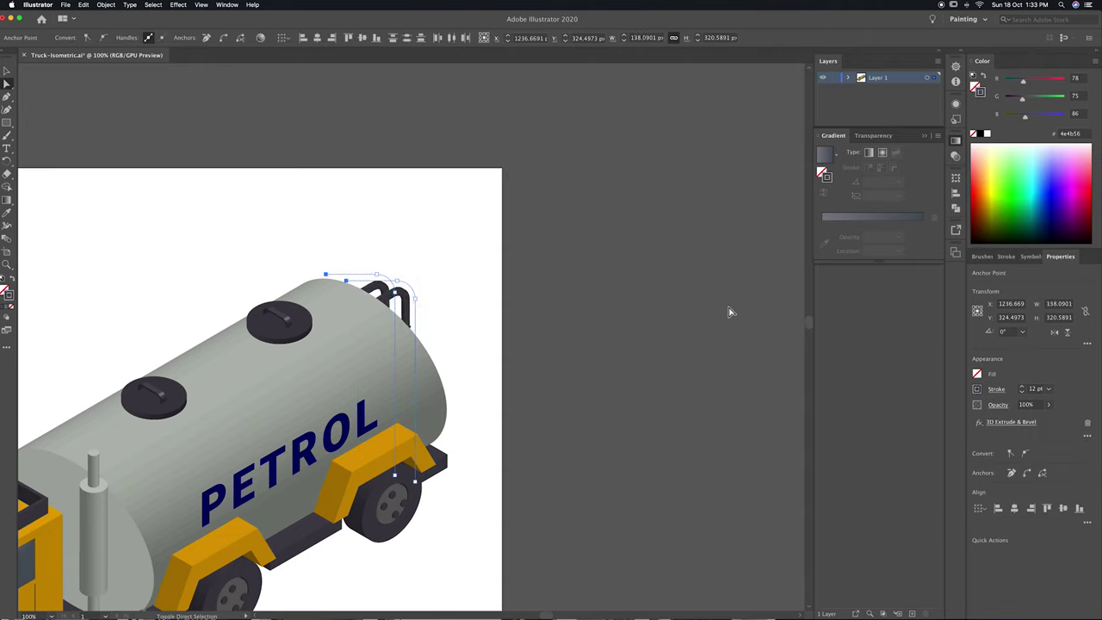
{"action": "key", "text": "v"}
{"action": "left_click", "coordinate": [419, 284]}
{"action": "left_click_drag", "start_coordinate": [419, 284], "coordinate": [415, 289]}
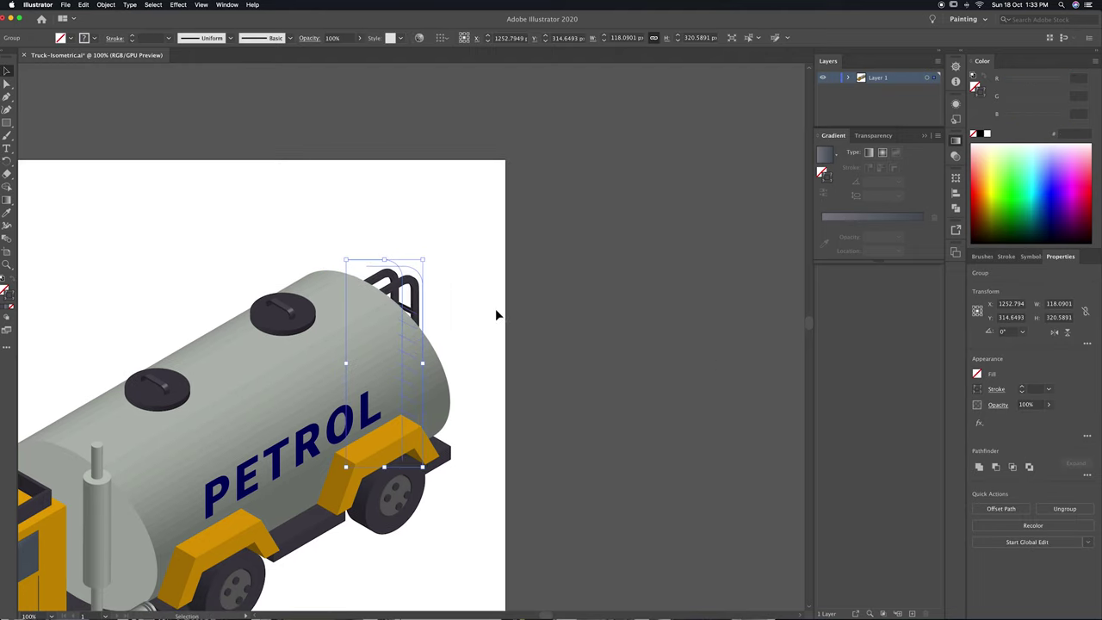
Raise the rungs in isolation mode, then view the whole truck at 100%.
{"action": "double_click", "coordinate": [413, 313]}
{"action": "key", "text": "shift+Up"}
{"action": "key", "text": "shift+Up"}
{"action": "key", "text": "Up"}
{"action": "double_click", "coordinate": [545, 352]}
{"action": "double_click", "coordinate": [411, 301]}
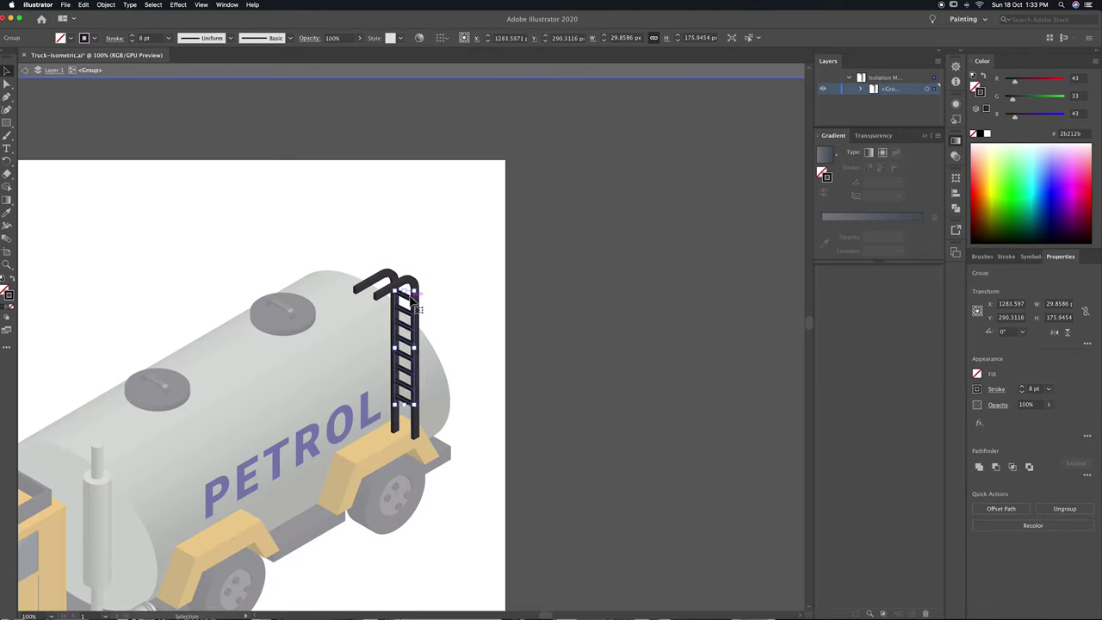
{"action": "double_click", "coordinate": [555, 332]}
{"action": "left_click_drag", "start_coordinate": [594, 397], "coordinate": [777, 310]}
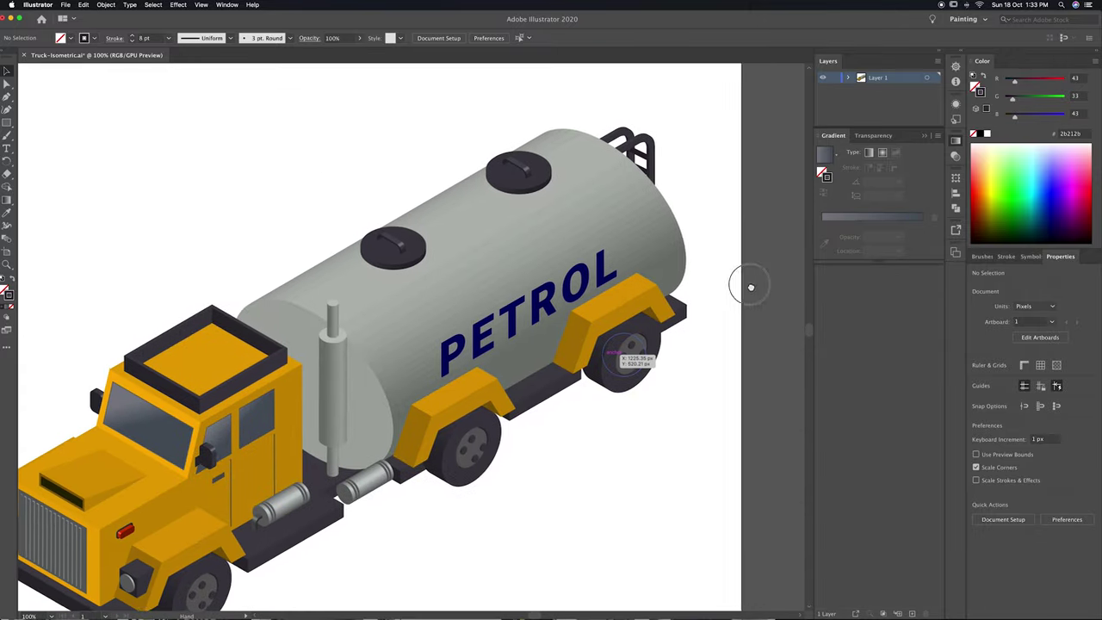
{"action": "key", "text": "ctrl+minus"}
{"action": "key", "text": "ctrl+minus"}
{"action": "key", "text": "ctrl+minus"}
{"action": "key", "text": "ctrl+1"}
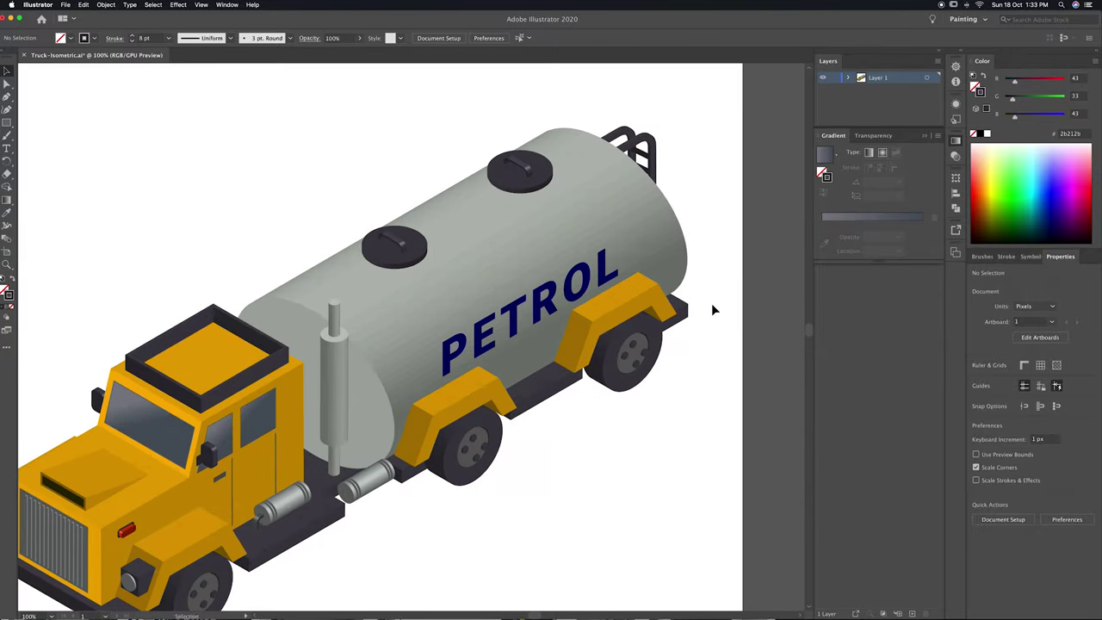
Recolour the exhaust stack body with the dark chassis colour using the eyedropper.
{"action": "scroll", "coordinate": [602, 284], "scroll_direction": "left", "scroll_amount": 5}
{"action": "left_click", "coordinate": [487, 269]}
{"action": "left_click_drag", "start_coordinate": [488, 269], "coordinate": [514, 381]}
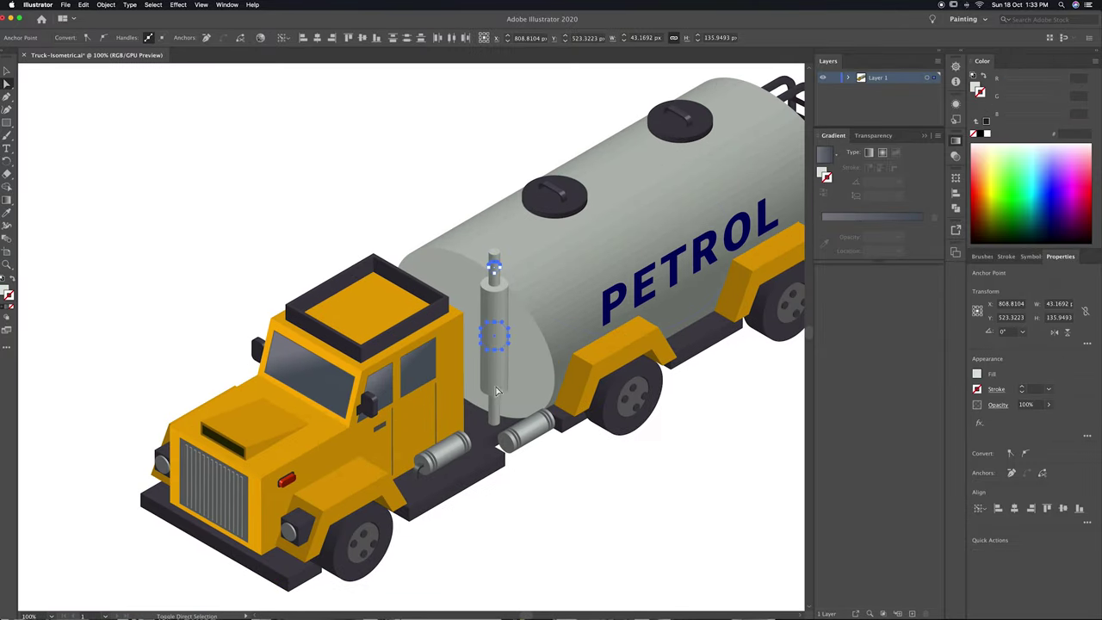
{"action": "left_click", "coordinate": [495, 390]}
{"action": "key", "text": "i"}
{"action": "left_click", "coordinate": [532, 487]}
{"action": "left_click", "coordinate": [542, 539]}
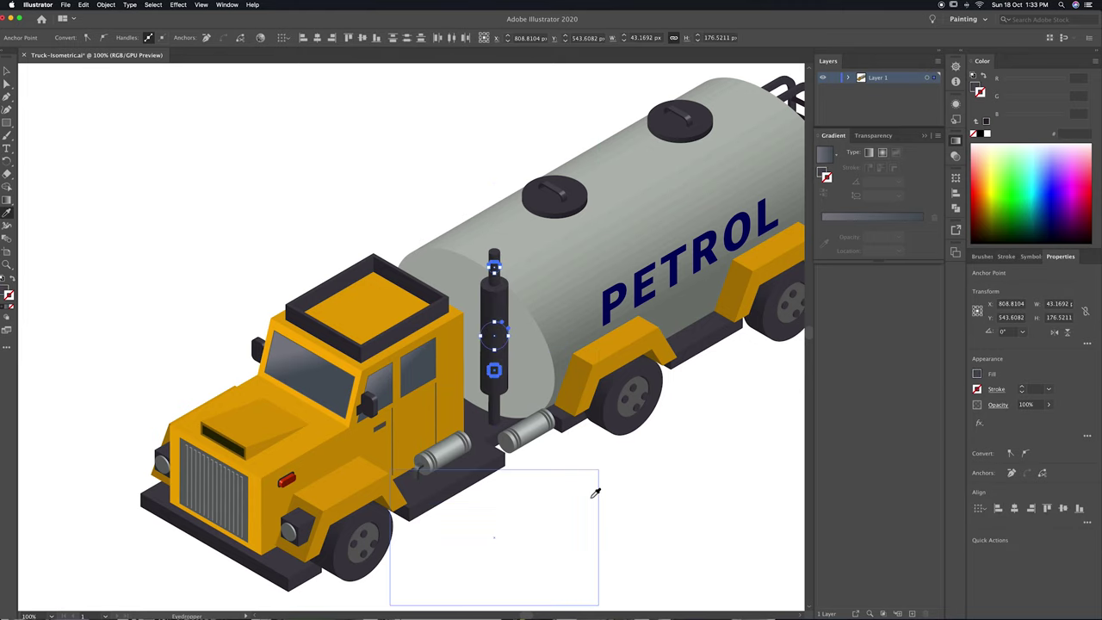
Zoom to the stack top, select its small ellipse and give it a 3D extrusion.
{"action": "scroll", "coordinate": [602, 508], "scroll_direction": "right", "scroll_amount": 2}
{"action": "key", "text": "ctrl+shift+a"}
{"action": "key", "text": "ctrl+equal"}
{"action": "mouse_move", "coordinate": [582, 412]}
{"action": "left_mouse_down"}
{"action": "mouse_move", "coordinate": [466, 467]}
{"action": "mouse_move", "coordinate": [499, 462]}
{"action": "left_mouse_up"}
{"action": "left_click", "coordinate": [410, 244]}
{"action": "scroll", "coordinate": [410, 244], "scroll_direction": "up", "scroll_amount": 5}
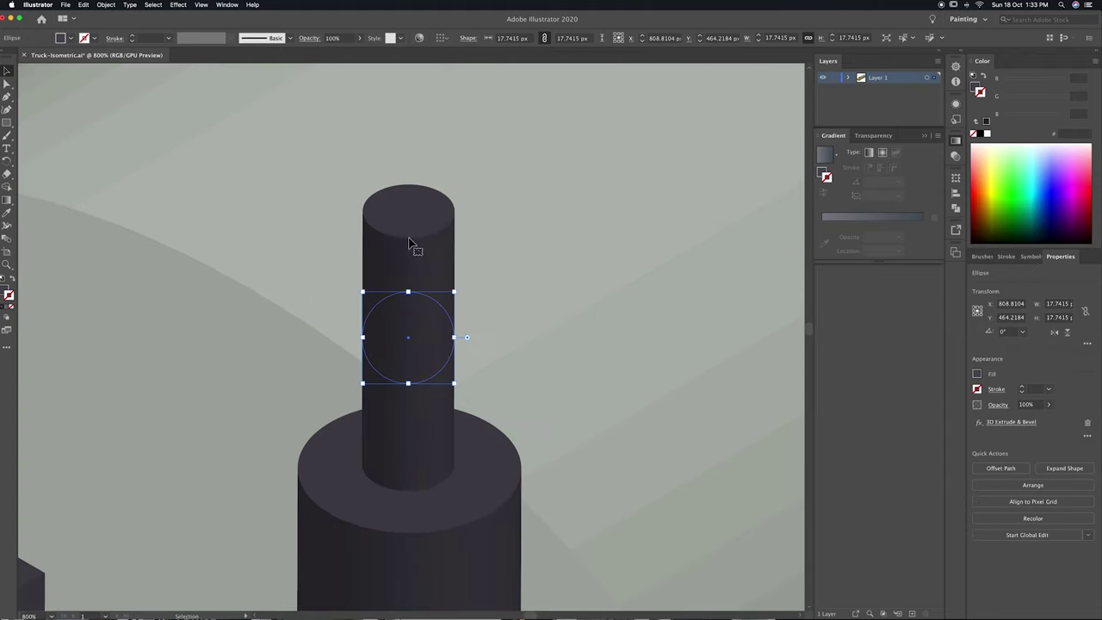
{"action": "left_click", "coordinate": [1012, 422]}
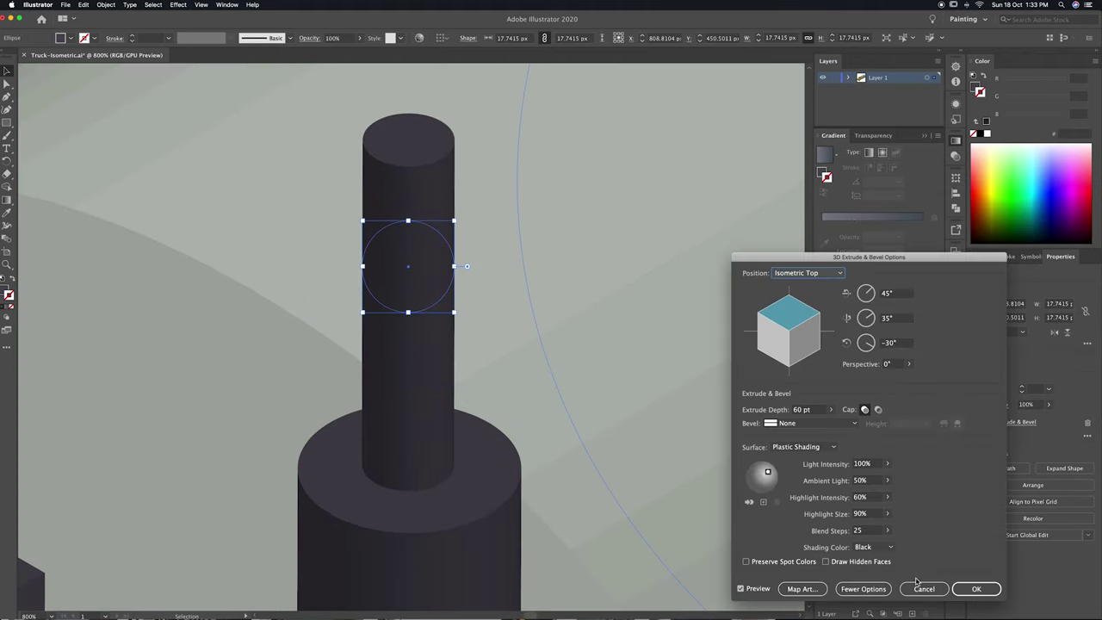
{"action": "key", "text": "Return"}
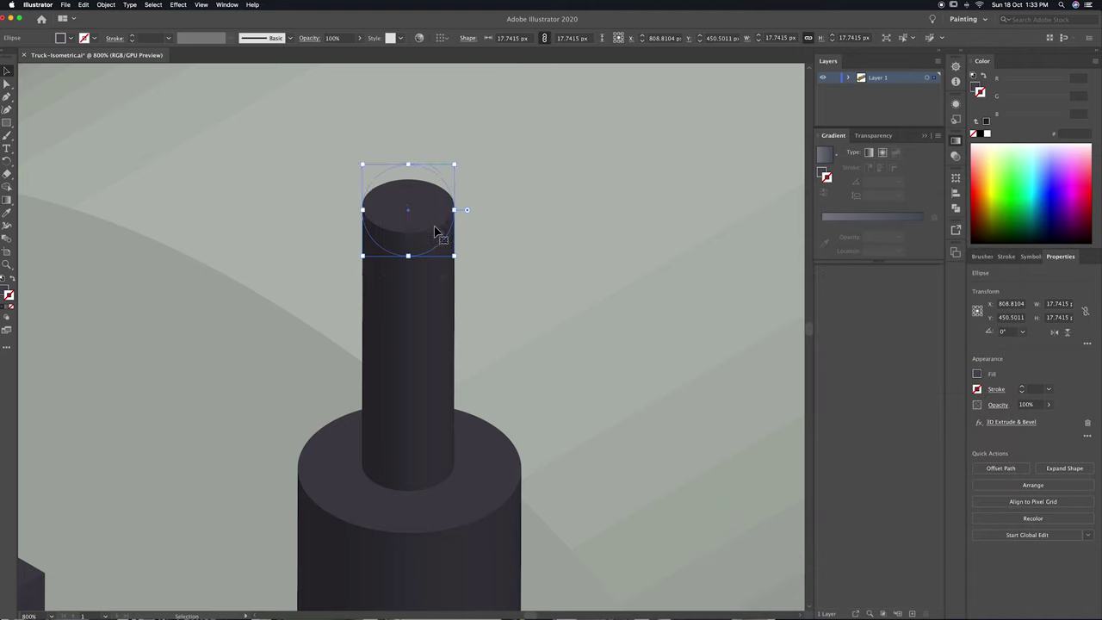
Make the ellipse a 4 pt stroked ring, extrude it 12 pt and seat it on the stack.
{"action": "left_click", "coordinate": [12, 283]}
{"action": "left_click", "coordinate": [1021, 389]}
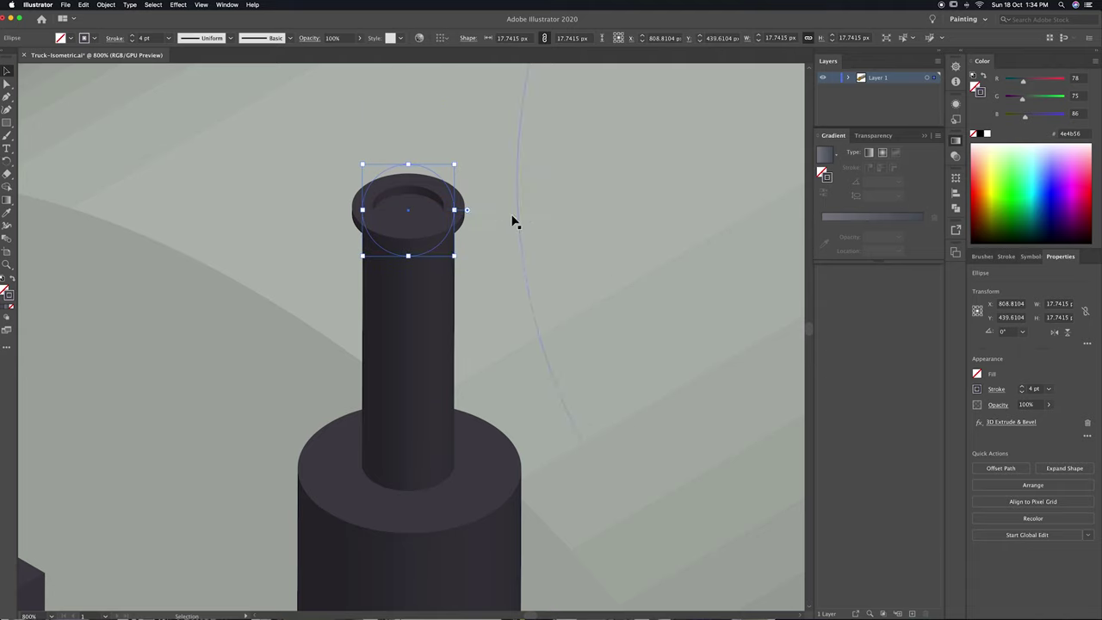
{"action": "left_click", "coordinate": [1014, 422]}
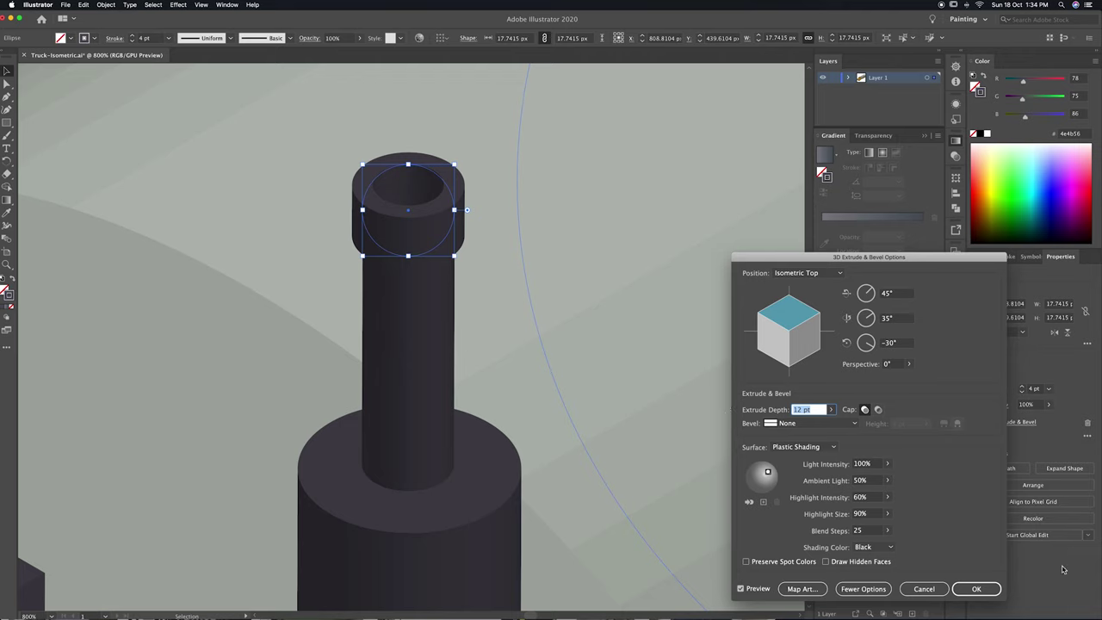
{"action": "left_click", "coordinate": [976, 588]}
{"action": "left_click_drag", "start_coordinate": [385, 214], "coordinate": [384, 222]}
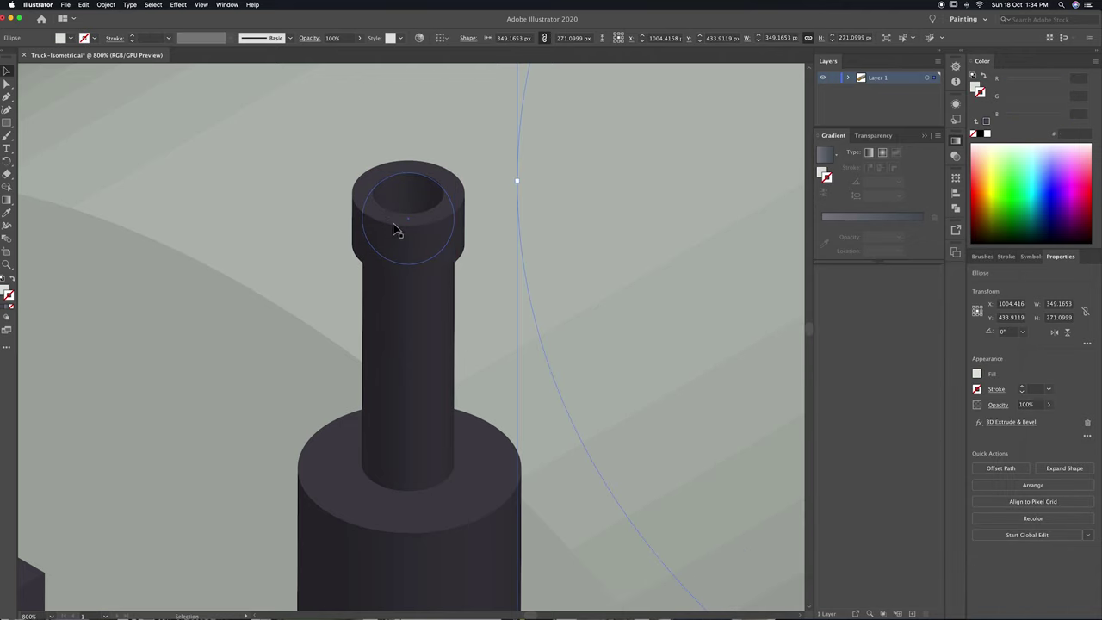
{"action": "key", "text": "super+minus"}
{"action": "key", "text": "super+minus"}
{"action": "key", "text": "super+minus"}
{"action": "key", "text": "super+minus"}
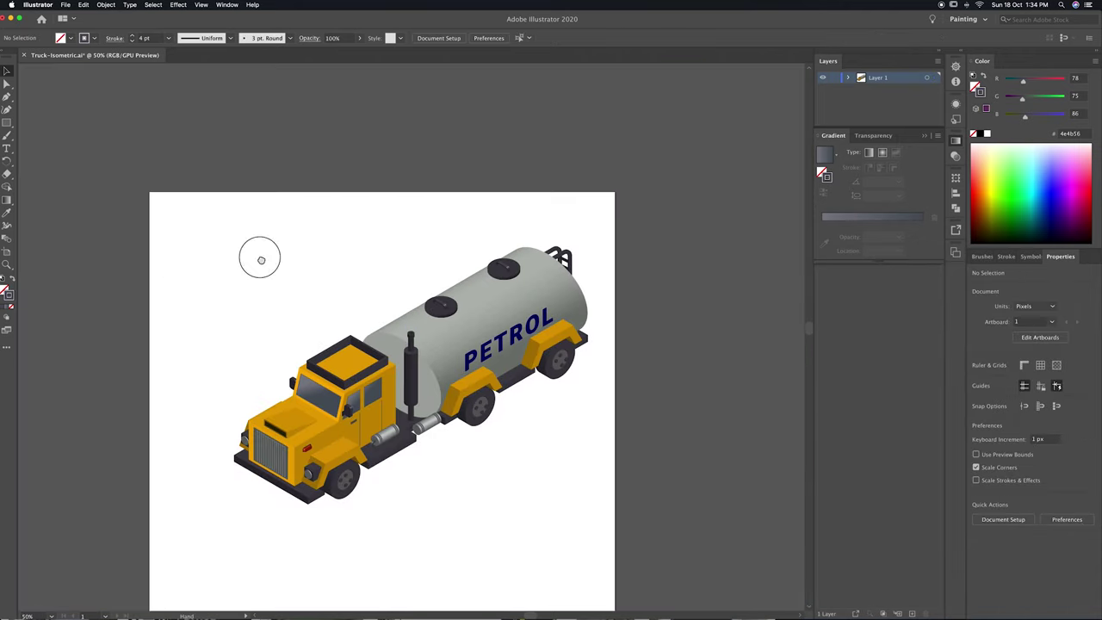
Give the PETROL lettering a darker fill colour.
{"action": "key", "text": "shift+super+a"}
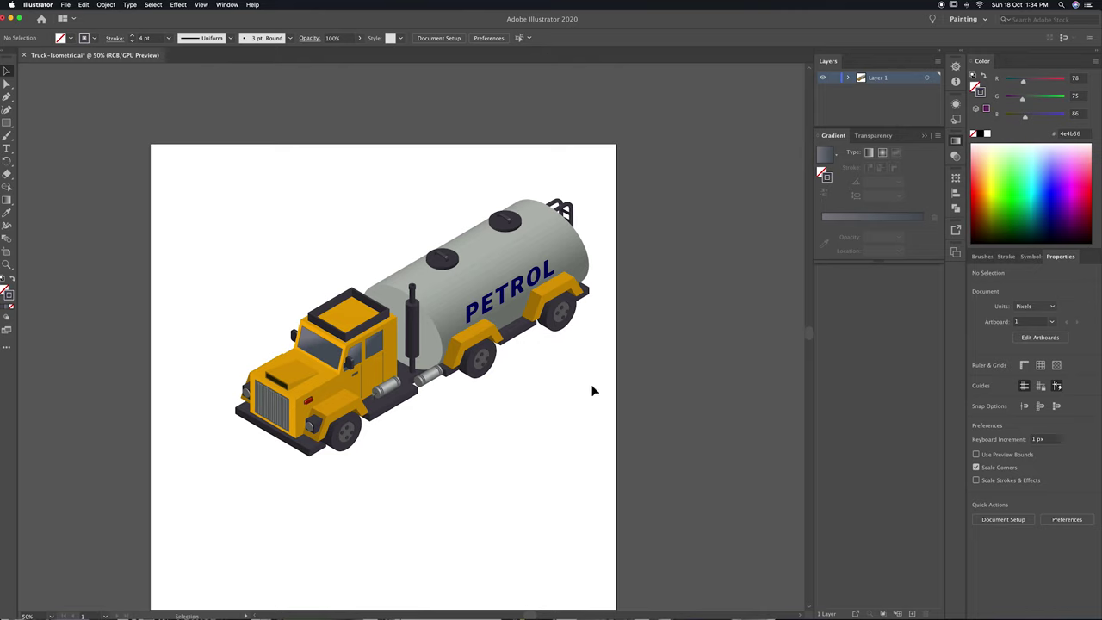
{"action": "left_click", "coordinate": [465, 290]}
{"action": "double_click", "coordinate": [978, 86]}
{"action": "left_click", "coordinate": [672, 401]}
{"action": "left_click", "coordinate": [900, 299]}
{"action": "left_click", "coordinate": [651, 308]}
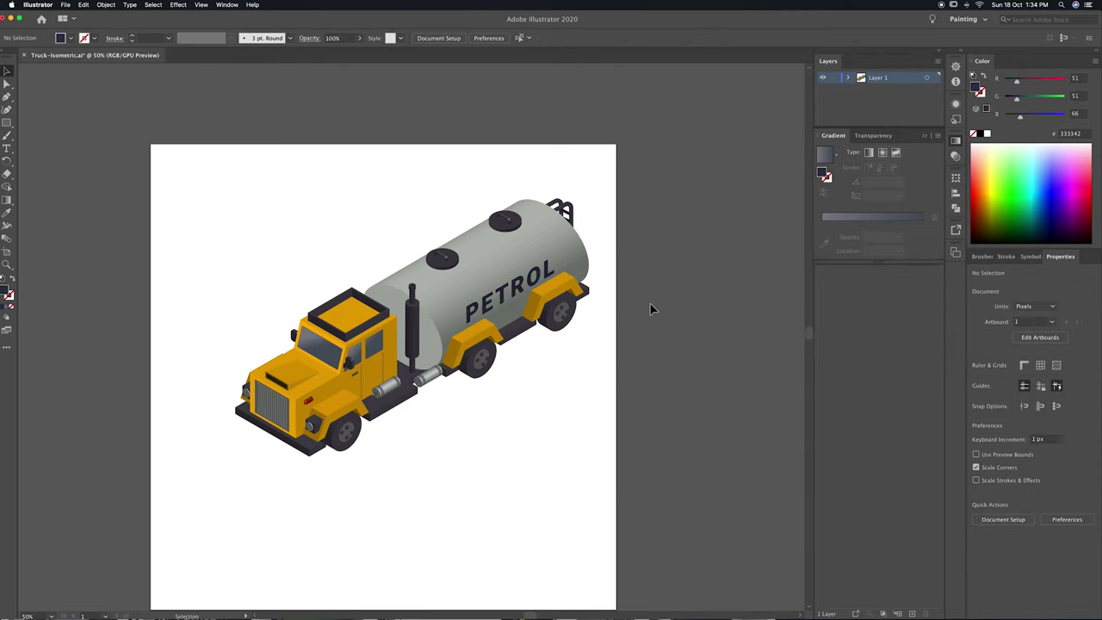
Pen-draw a parallelogram stripe below the truck and duplicate it beside the original.
{"action": "key", "text": "super+plus"}
{"action": "left_click_drag", "start_coordinate": [648, 303], "coordinate": [579, 306]}
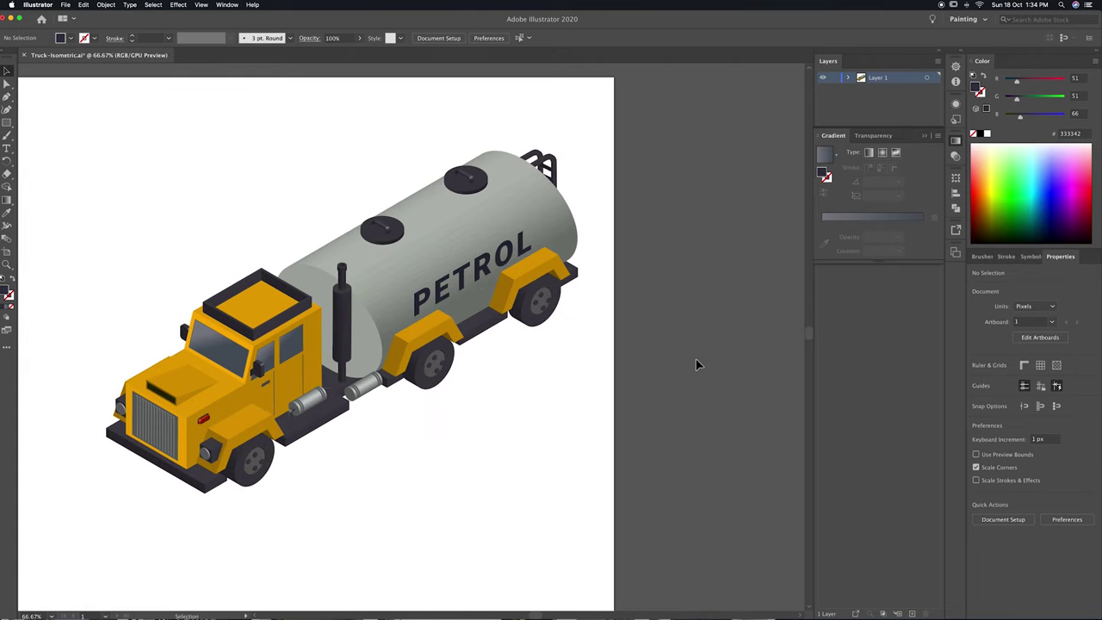
{"action": "key", "text": "p"}
{"action": "left_click_drag", "start_coordinate": [437, 497], "coordinate": [465, 506]}
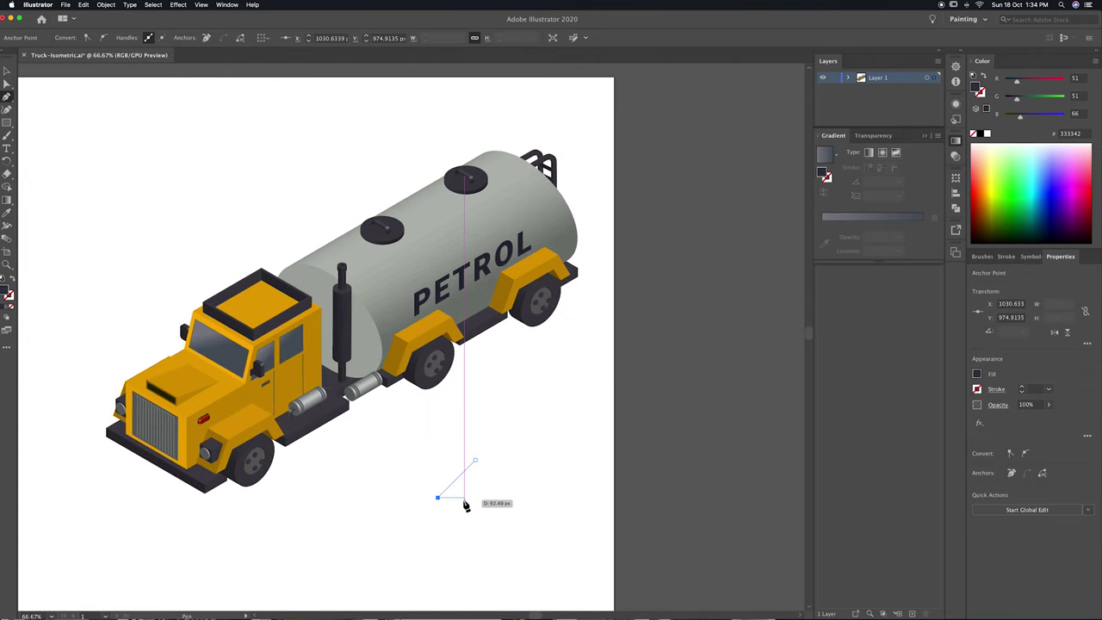
{"action": "left_click", "coordinate": [472, 460]}
{"action": "left_click", "coordinate": [504, 460]}
{"action": "left_click", "coordinate": [470, 497]}
{"action": "key", "text": "v"}
{"action": "mouse_move", "coordinate": [484, 476]}
{"action": "left_mouse_down"}
{"action": "mouse_move", "coordinate": [512, 469]}
{"action": "mouse_move", "coordinate": [450, 499]}
{"action": "left_mouse_up"}
Colour both stripes truck yellow, apply 3D Extrude & Bevel, and move them toward the tank.
{"action": "left_click", "coordinate": [434, 517]}
{"action": "key", "text": "i"}
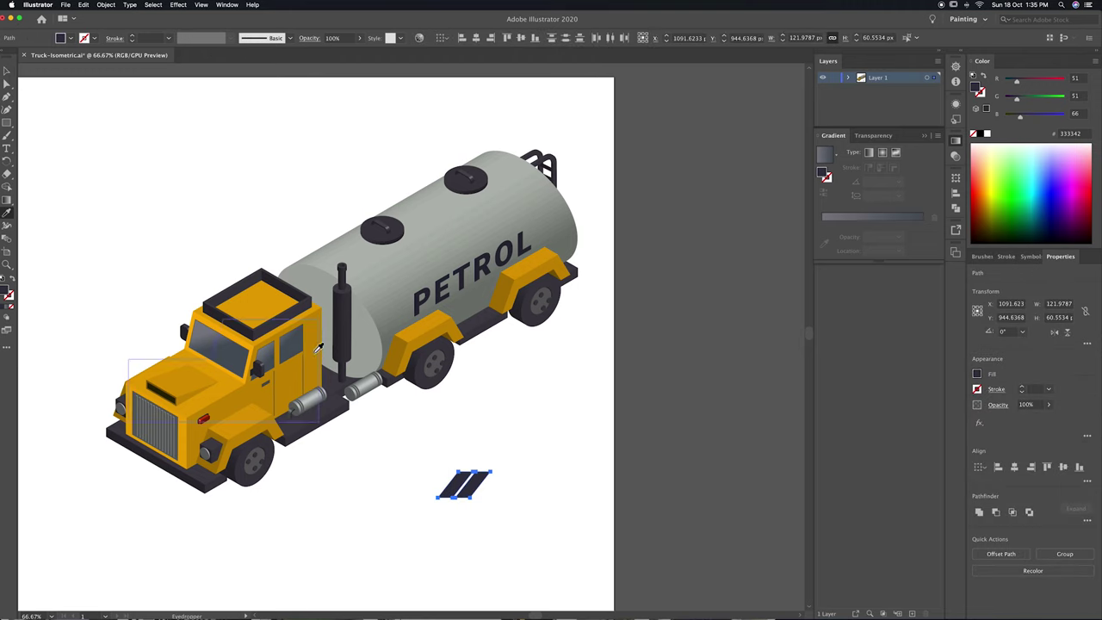
{"action": "left_click", "coordinate": [542, 271]}
{"action": "left_click", "coordinate": [178, 4]}
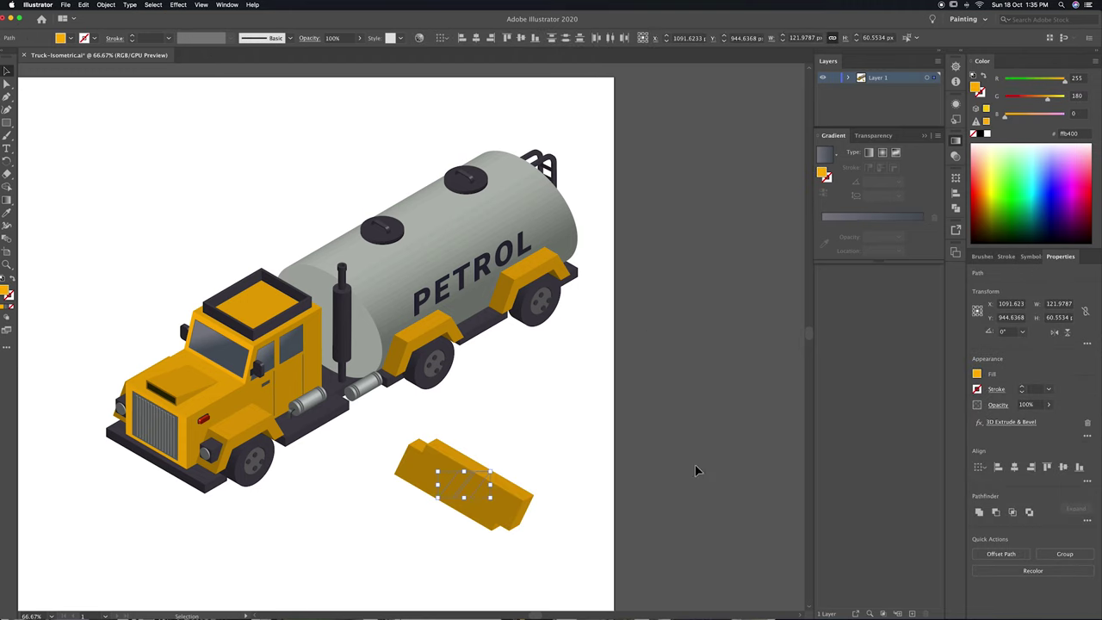
{"action": "key", "text": "Return"}
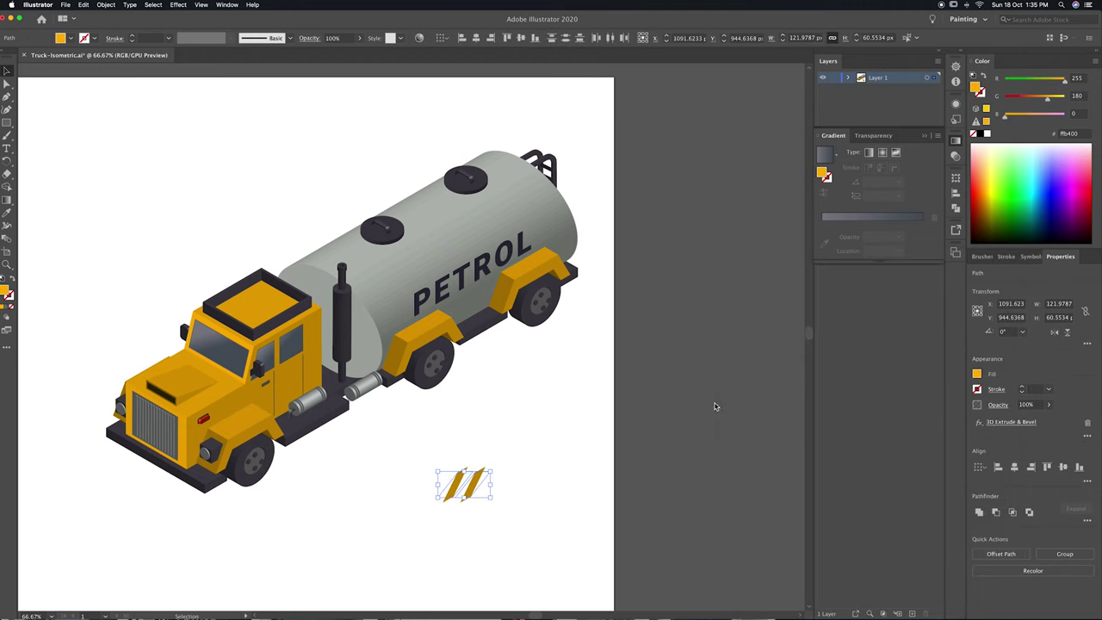
{"action": "left_click_drag", "start_coordinate": [479, 495], "coordinate": [489, 476]}
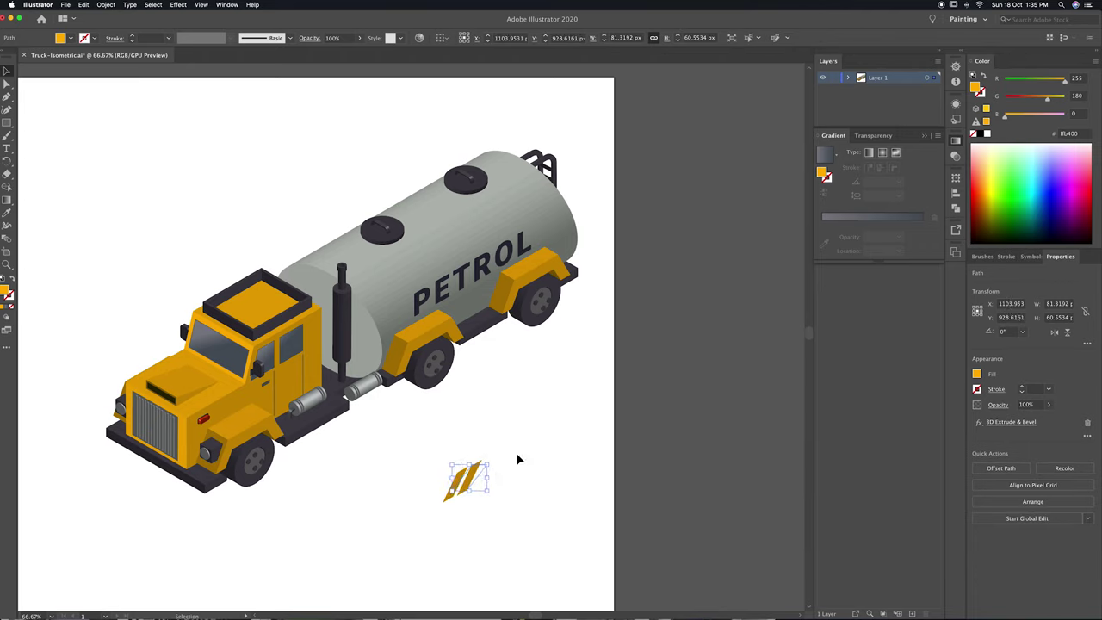
{"action": "left_click_drag", "start_coordinate": [484, 485], "coordinate": [564, 234]}
Shrink the stripes and position them just after the word PETROL.
{"action": "key", "text": "ctrl+plus"}
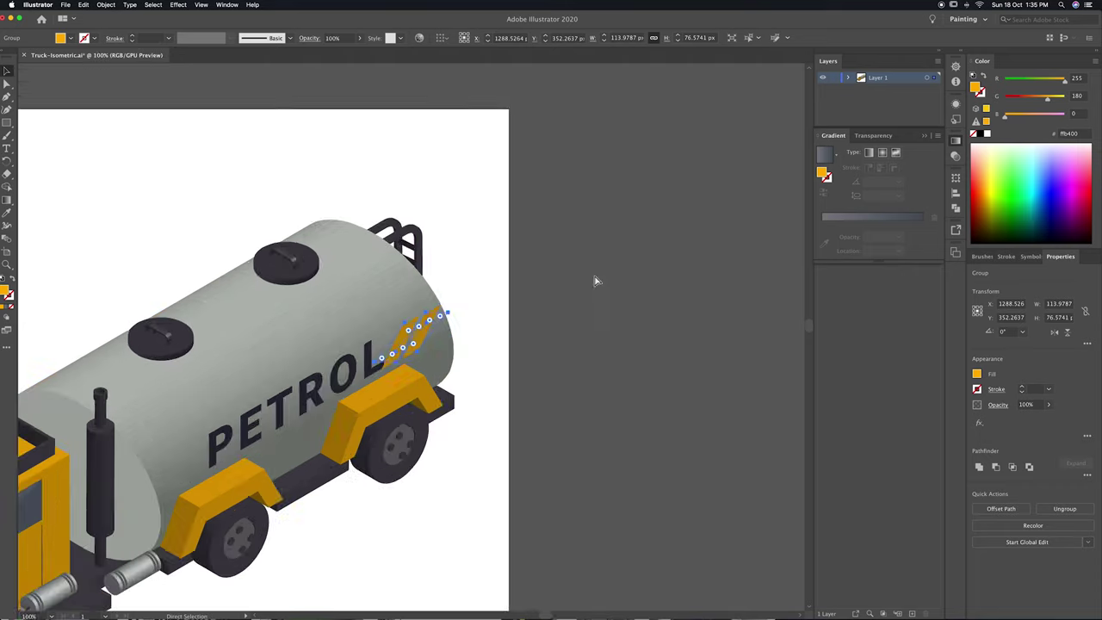
{"action": "key", "text": "ctrl+plus"}
{"action": "left_click_drag", "start_coordinate": [485, 289], "coordinate": [475, 298]}
{"action": "key", "text": "ctrl+plus"}
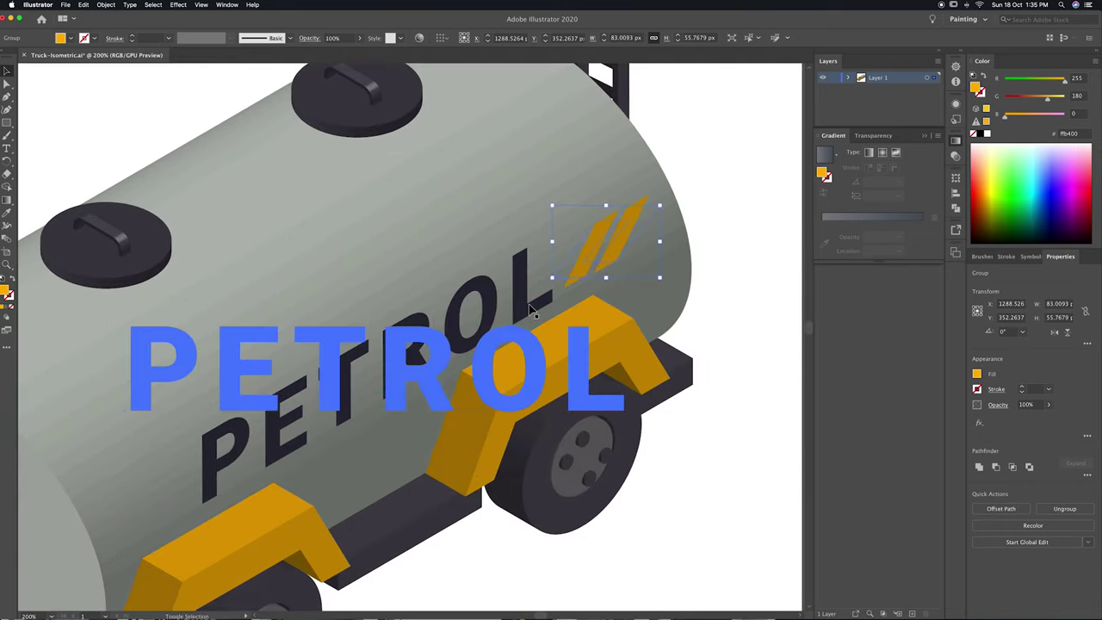
{"action": "left_click", "coordinate": [532, 311], "text": "shift"}
{"action": "key", "text": "ctrl+shift+a"}
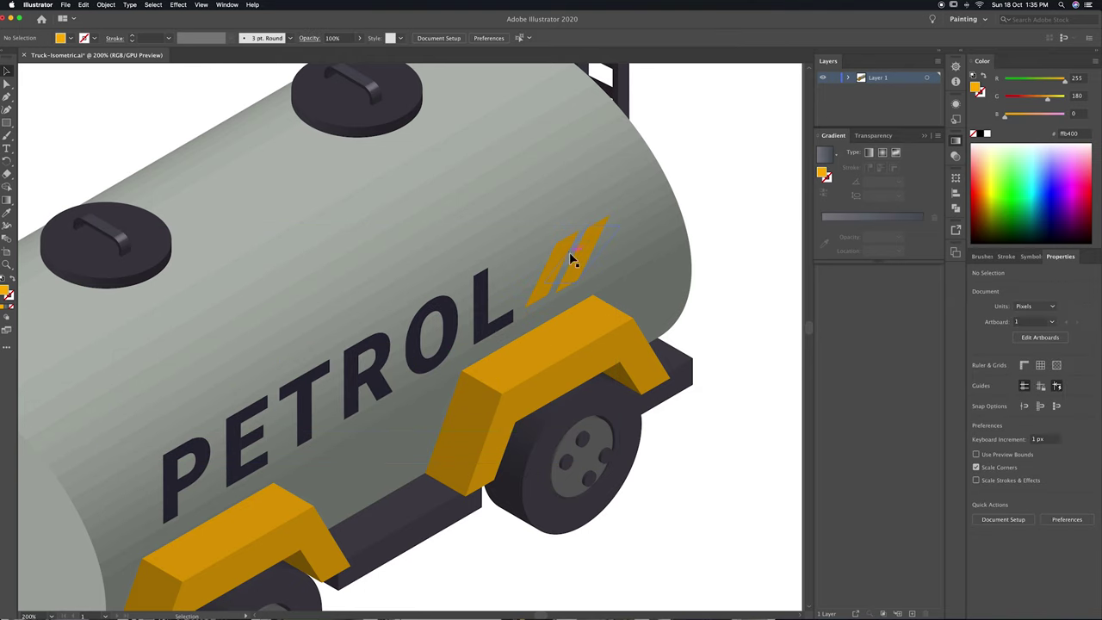
{"action": "left_click_drag", "start_coordinate": [570, 260], "coordinate": [579, 274]}
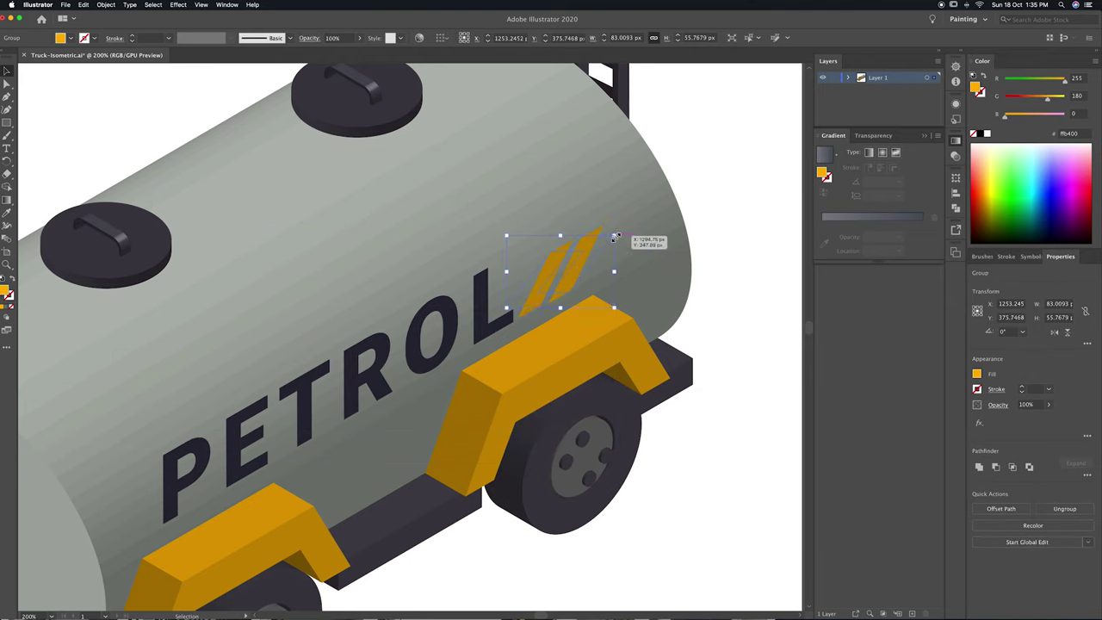
{"action": "left_click_drag", "start_coordinate": [615, 236], "coordinate": [607, 215]}
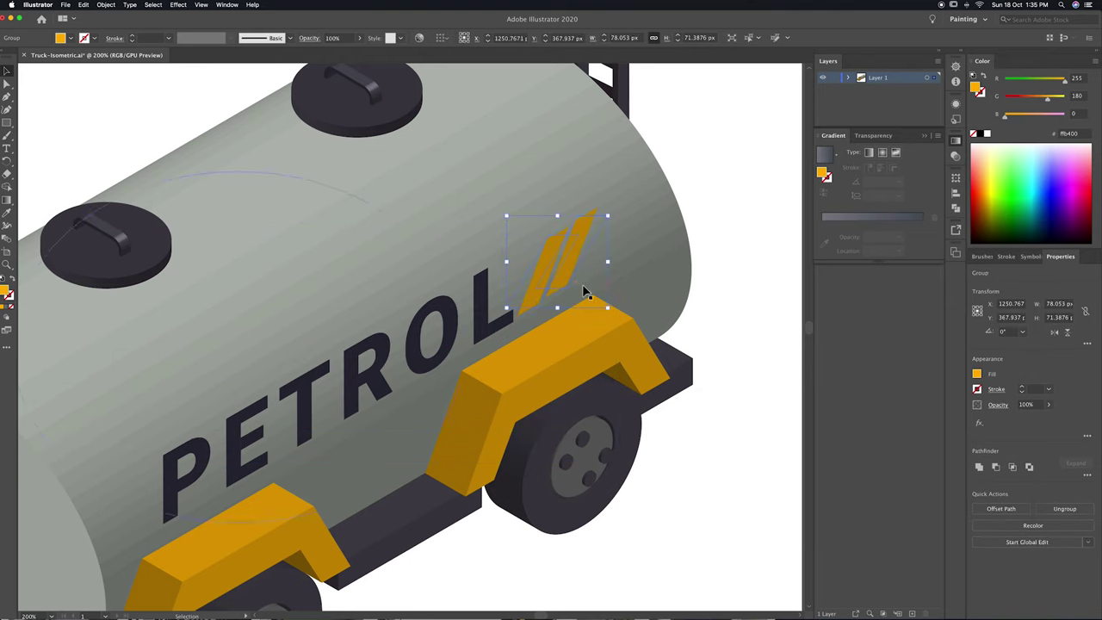
{"action": "left_click_drag", "start_coordinate": [568, 285], "coordinate": [570, 287]}
Make the stripes orange (ff6e00) by lowering green in the Color panel.
{"action": "left_click_drag", "start_coordinate": [1046, 99], "coordinate": [1032, 102]}
{"action": "left_click", "coordinate": [773, 215]}
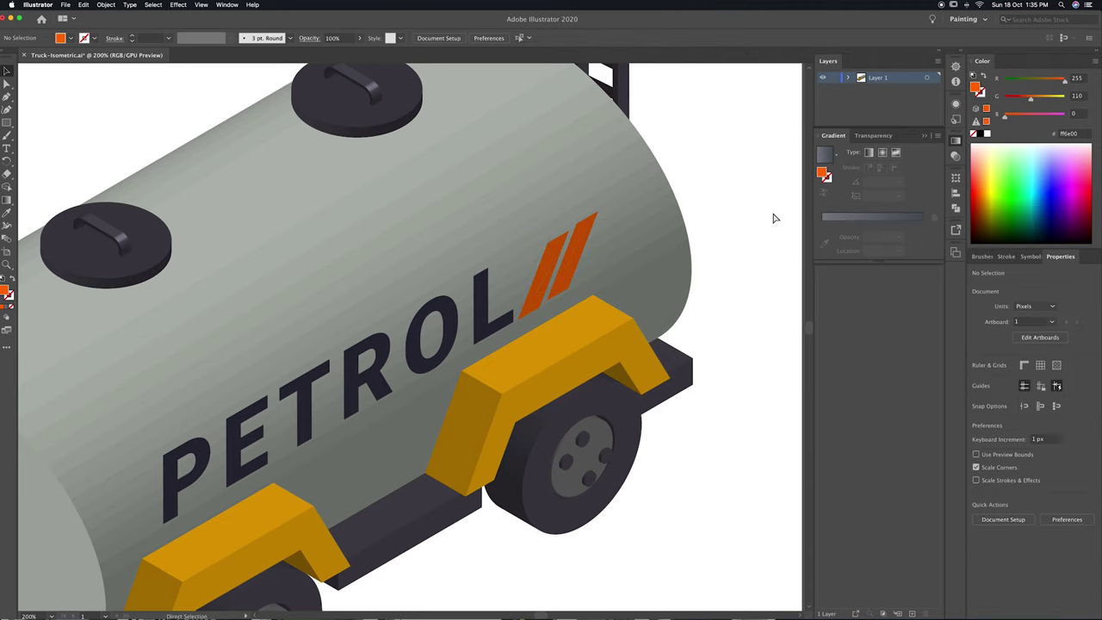
{"action": "key", "text": "ctrl+minus"}
{"action": "key", "text": "ctrl+minus"}
{"action": "key", "text": "ctrl+minus"}
{"action": "key", "text": "ctrl+minus"}
{"action": "key", "text": "ctrl+minus"}
{"action": "scroll", "coordinate": [689, 339], "scroll_direction": "up", "scroll_amount": 5}
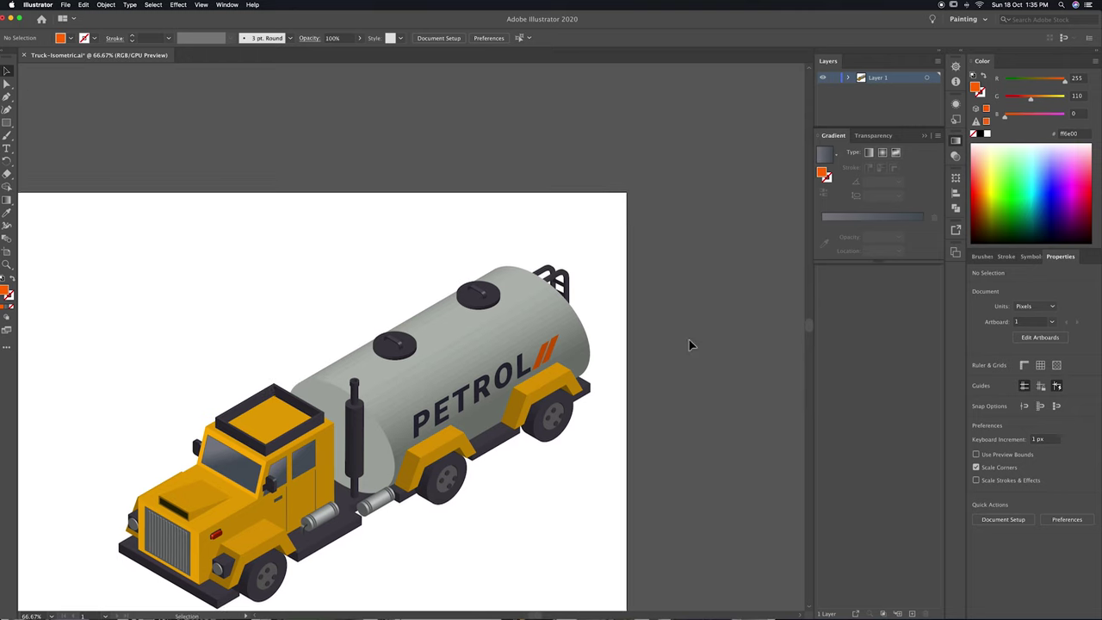
Nudge the tank lids into slightly adjusted positions, undoing a trial enlargement.
{"action": "left_click", "coordinate": [386, 349]}
{"action": "left_click_drag", "start_coordinate": [386, 349], "coordinate": [370, 363]}
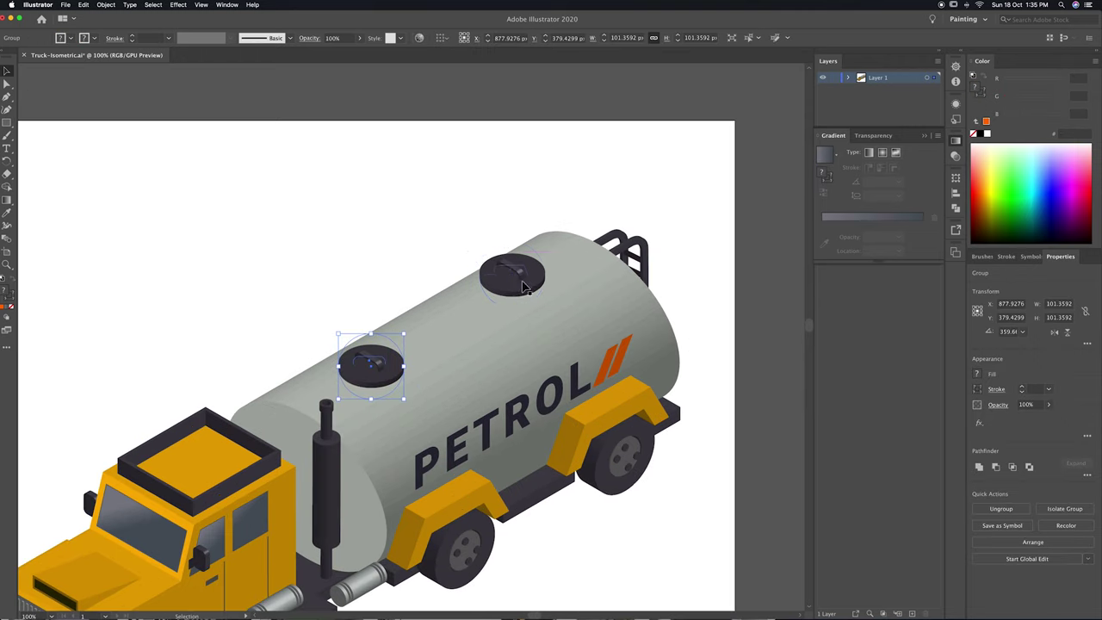
{"action": "left_click", "coordinate": [379, 365], "text": "shift"}
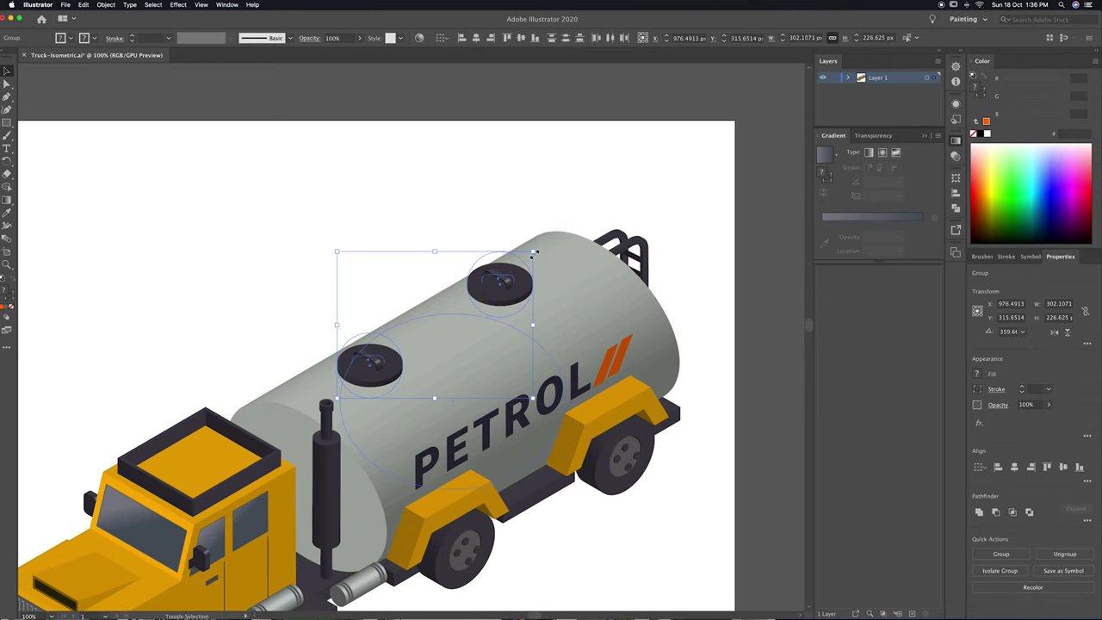
{"action": "left_click_drag", "start_coordinate": [534, 251], "coordinate": [564, 233]}
{"action": "key", "text": "ctrl+z"}
{"action": "left_click_drag", "start_coordinate": [354, 375], "coordinate": [367, 368]}
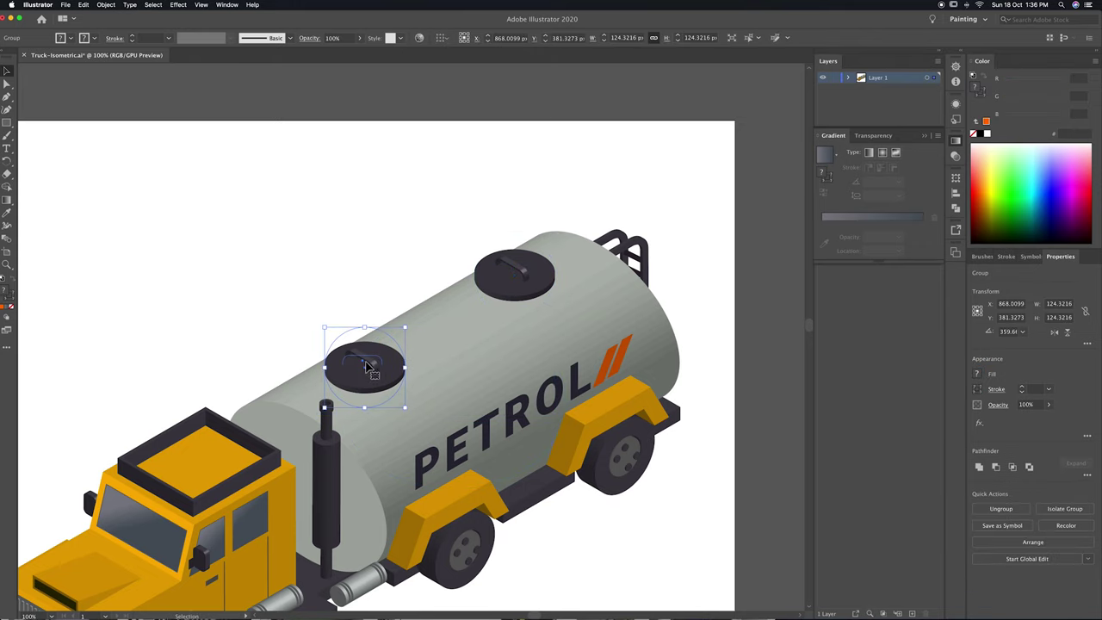
{"action": "left_click", "coordinate": [517, 291]}
{"action": "left_click", "coordinate": [442, 216]}
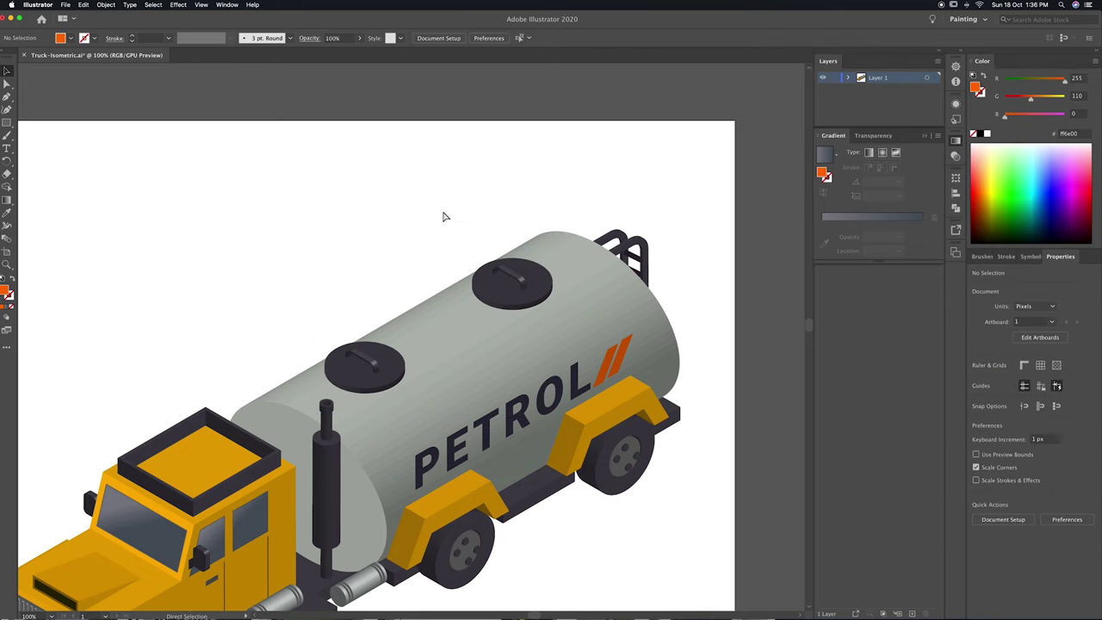
Move the whole truck to the centre of the artboard.
{"action": "key", "text": "ctrl+minus"}
{"action": "key", "text": "ctrl+minus"}
{"action": "key", "text": "ctrl+minus"}
{"action": "key", "text": "ctrl+equal"}
{"action": "mouse_move", "coordinate": [569, 364]}
{"action": "left_mouse_down"}
{"action": "mouse_move", "coordinate": [622, 345]}
{"action": "mouse_move", "coordinate": [246, 448]}
{"action": "left_mouse_up"}
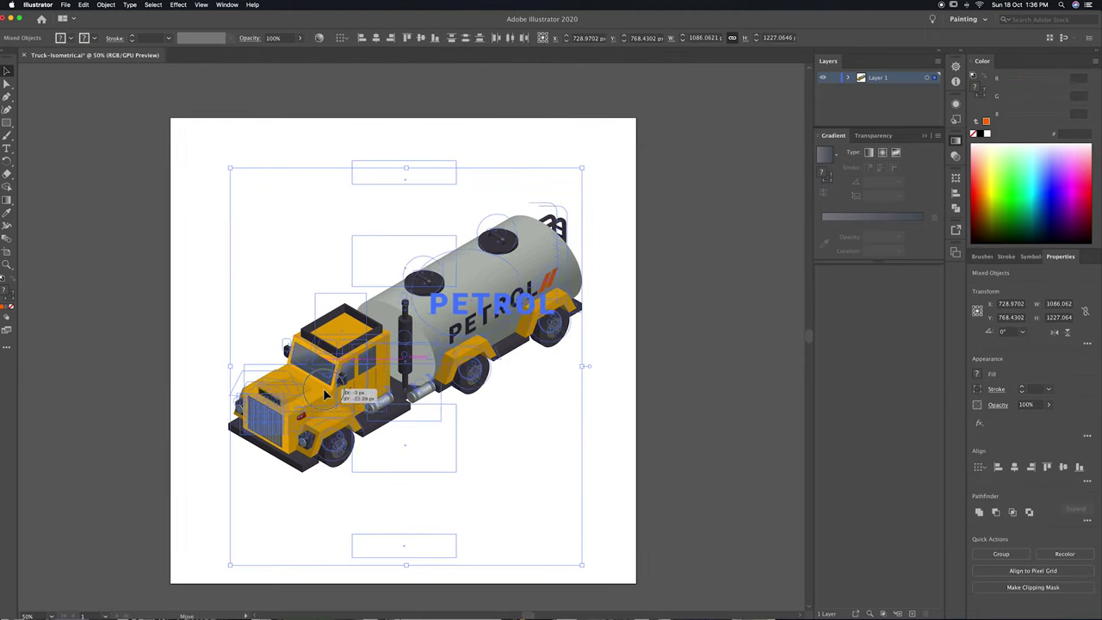
{"action": "left_click", "coordinate": [617, 388]}
{"action": "left_click_drag", "start_coordinate": [617, 388], "coordinate": [665, 368]}
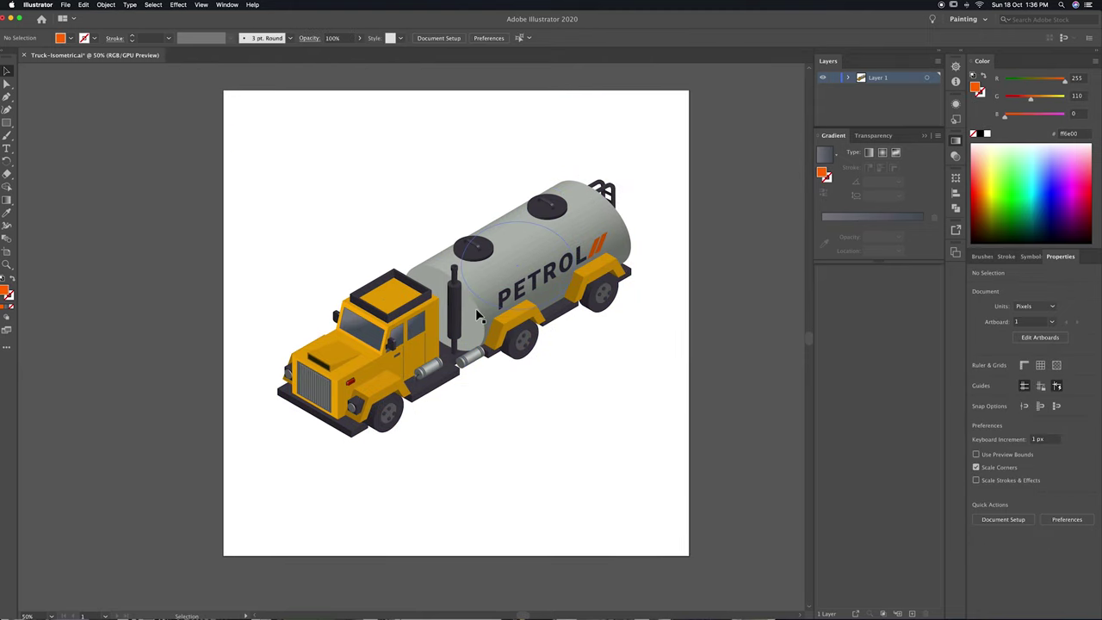
{"action": "left_click", "coordinate": [6, 124]}
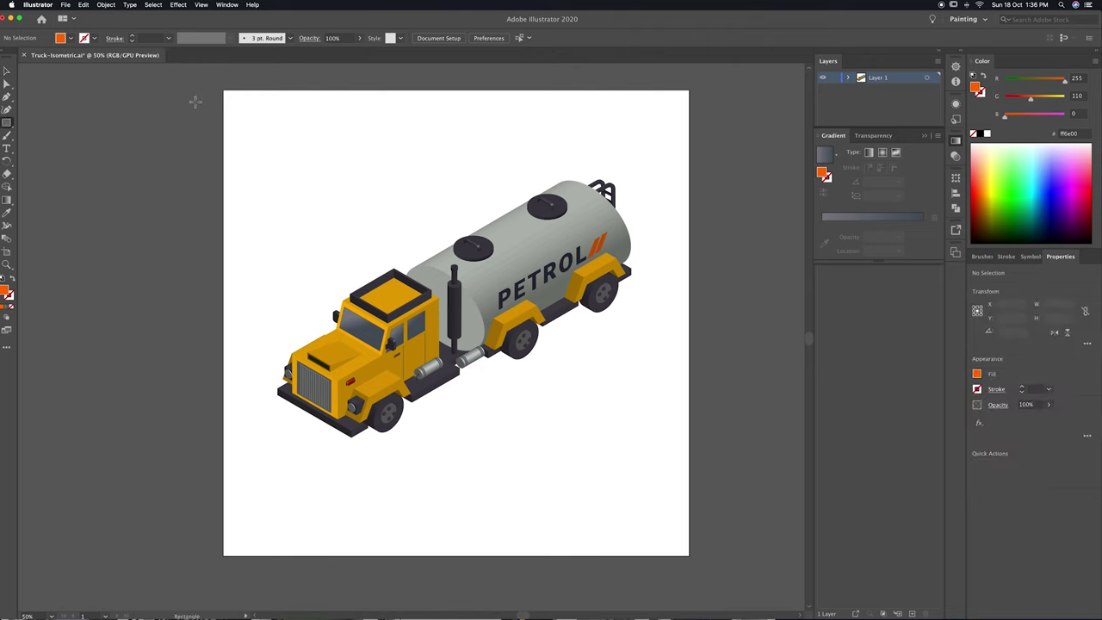
Draw an artboard-sized rectangle behind the truck and colour it peach (f1d2af).
{"action": "left_click_drag", "start_coordinate": [223, 89], "coordinate": [689, 555]}
{"action": "key", "text": "ctrl+shift+bracketleft"}
{"action": "mouse_move", "coordinate": [1054, 80]}
{"action": "left_mouse_down"}
{"action": "mouse_move", "coordinate": [1037, 80]}
{"action": "mouse_move", "coordinate": [1064, 97]}
{"action": "left_mouse_up"}
{"action": "left_click_drag", "start_coordinate": [1005, 115], "coordinate": [1064, 114]}
{"action": "left_click_drag", "start_coordinate": [1064, 97], "coordinate": [1061, 99]}
{"action": "double_click", "coordinate": [976, 86]}
{"action": "left_click", "coordinate": [662, 318]}
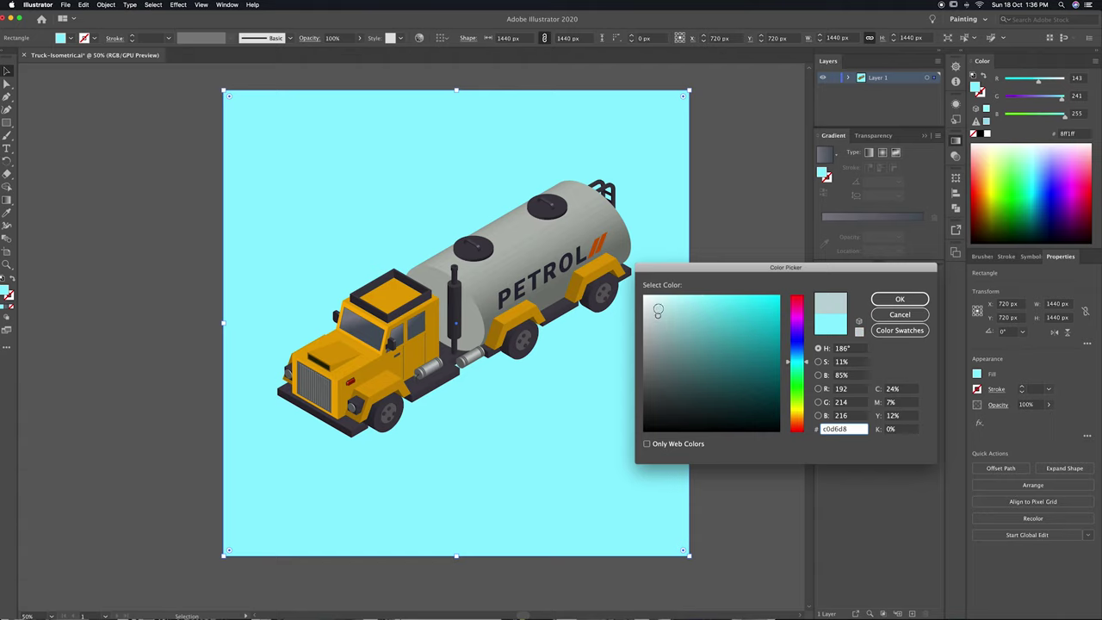
{"action": "left_click", "coordinate": [901, 299]}
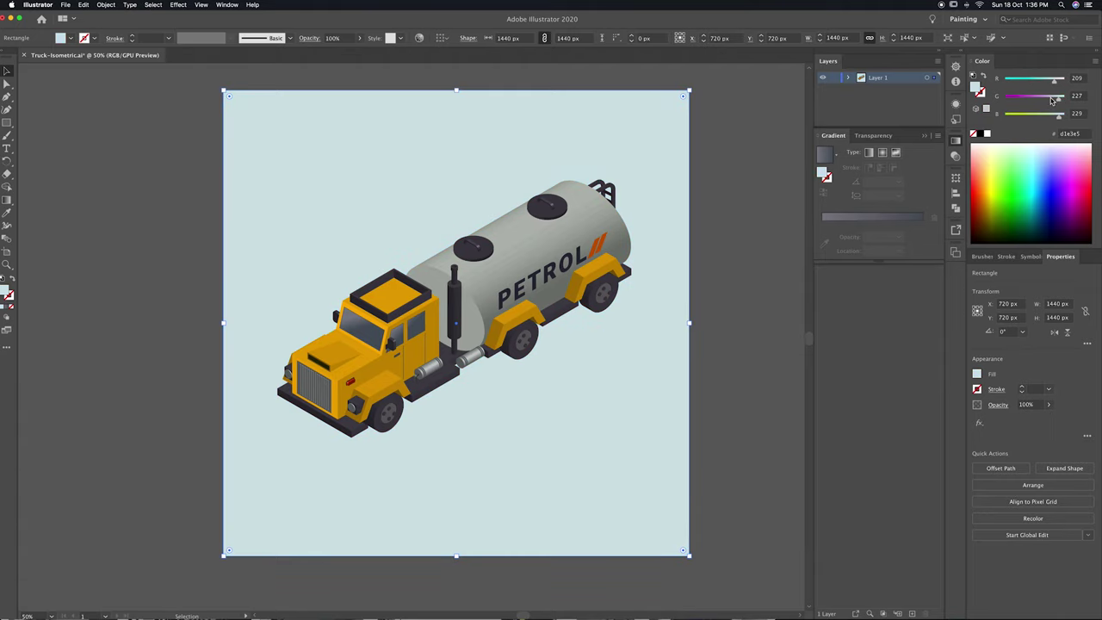
{"action": "left_click_drag", "start_coordinate": [1051, 101], "coordinate": [1049, 98]}
{"action": "left_click_drag", "start_coordinate": [1059, 115], "coordinate": [1047, 122]}
{"action": "left_click_drag", "start_coordinate": [1061, 84], "coordinate": [1057, 101]}
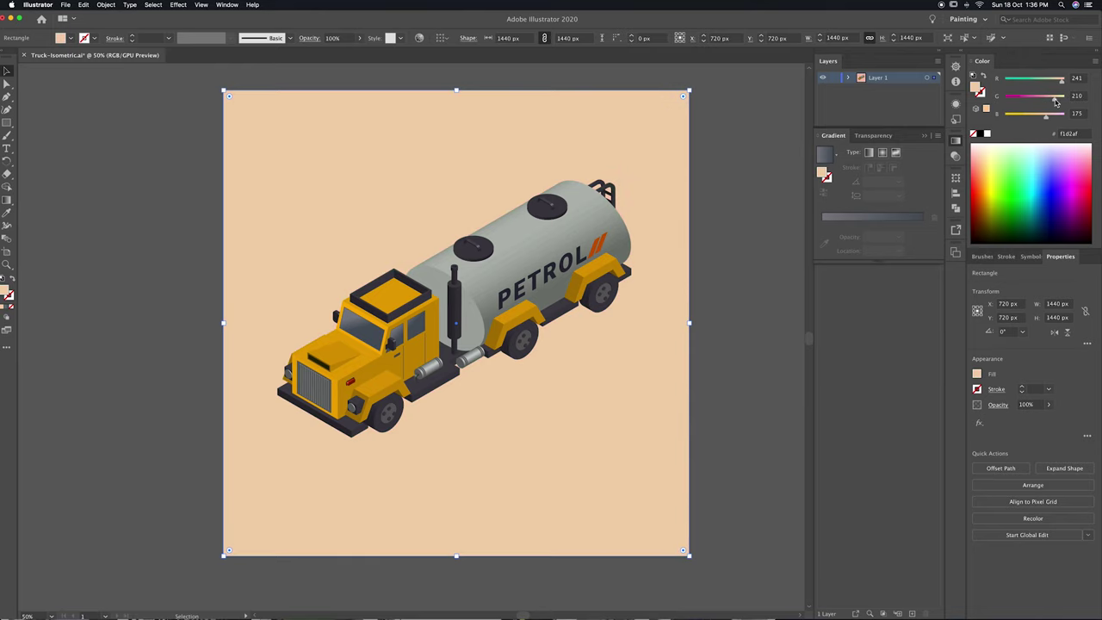
{"action": "left_click", "coordinate": [788, 247]}
Lighten the tank body to a pale creamy off-white.
{"action": "left_click", "coordinate": [576, 240]}
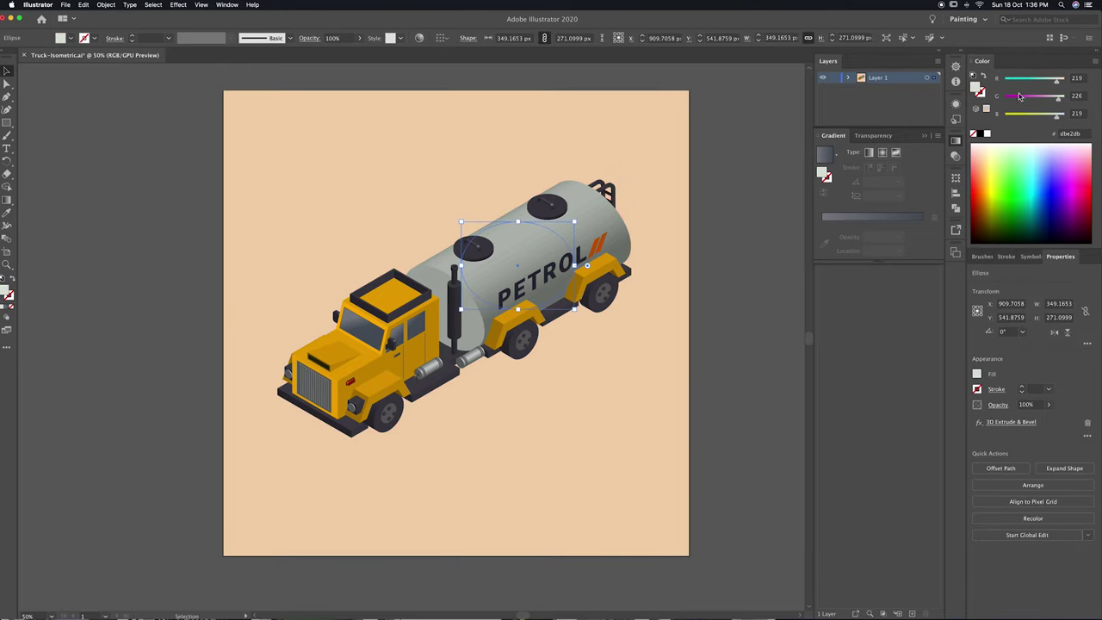
{"action": "double_click", "coordinate": [979, 90]}
{"action": "left_click", "coordinate": [786, 398]}
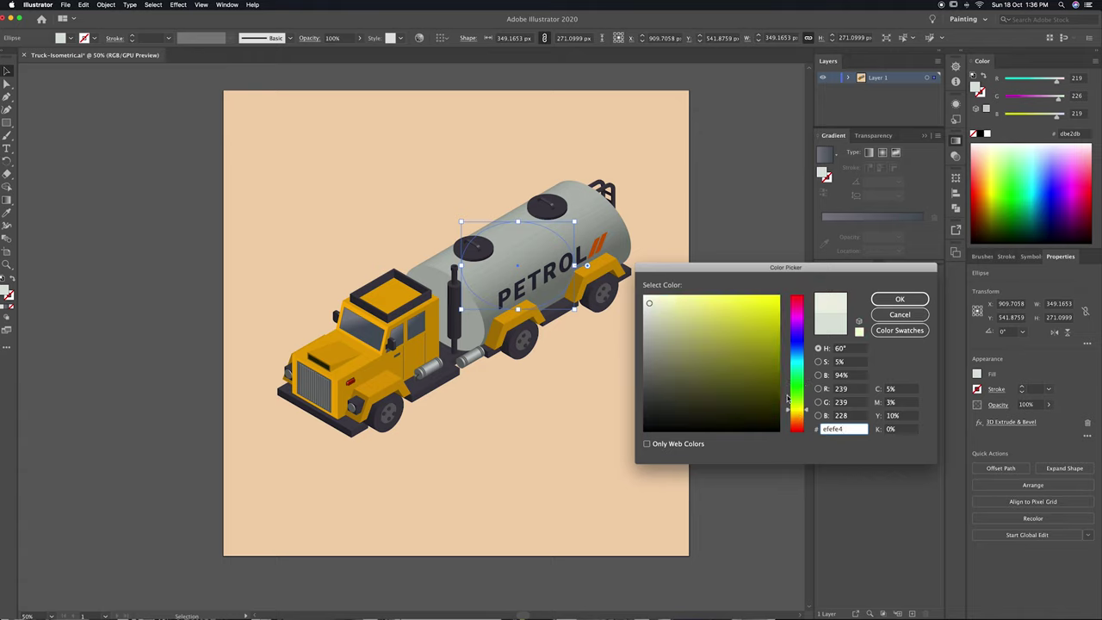
{"action": "left_click", "coordinate": [898, 299]}
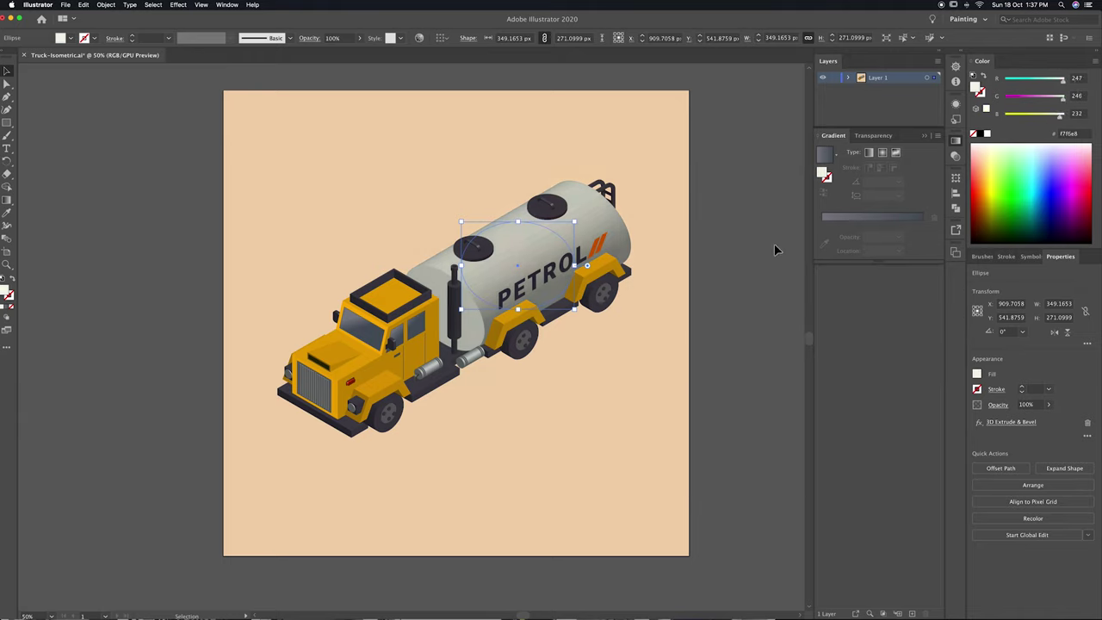
{"action": "left_click", "coordinate": [723, 273]}
Pen-draw an isometric shadow outline beneath the truck from front wheel to rear.
{"action": "key", "text": "p"}
{"action": "key", "text": "ctrl+plus"}
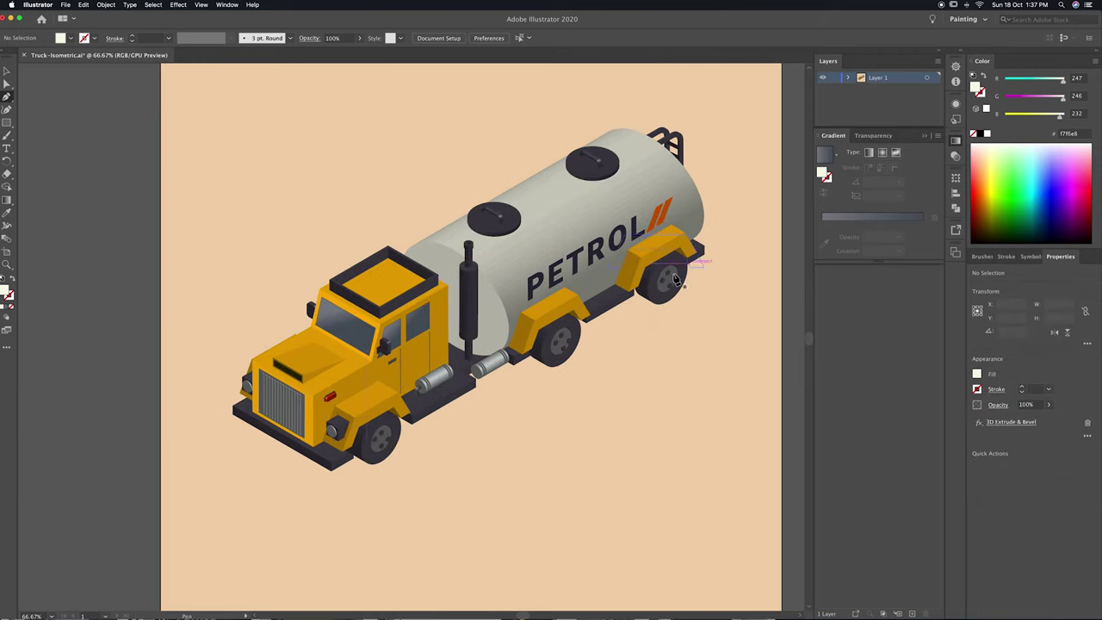
{"action": "left_click", "coordinate": [366, 471]}
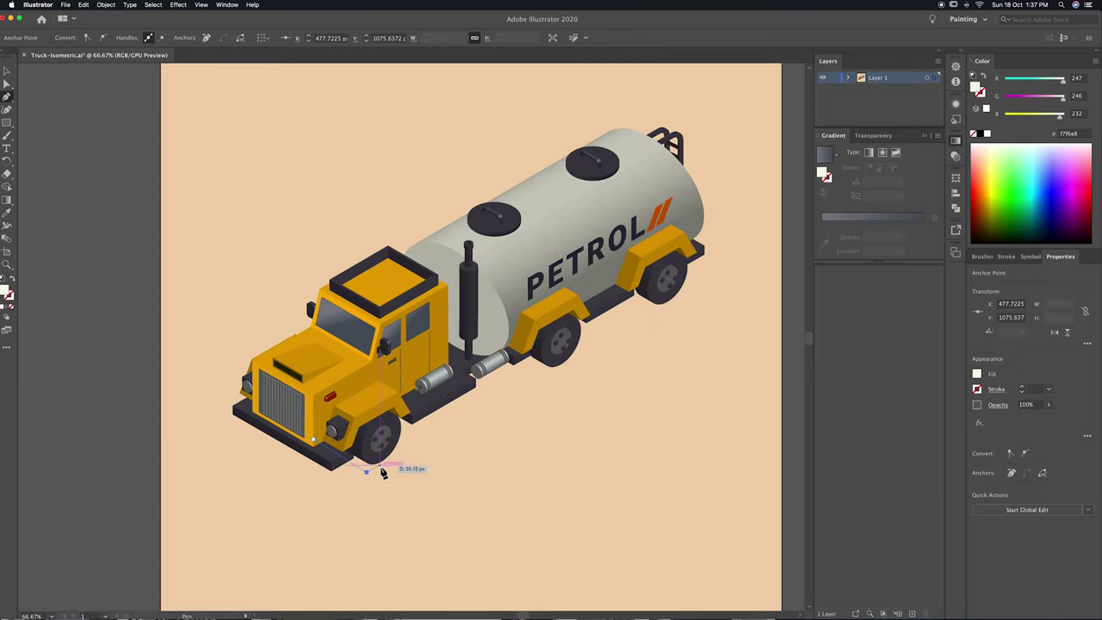
{"action": "left_click", "coordinate": [381, 465]}
{"action": "left_click", "coordinate": [451, 423]}
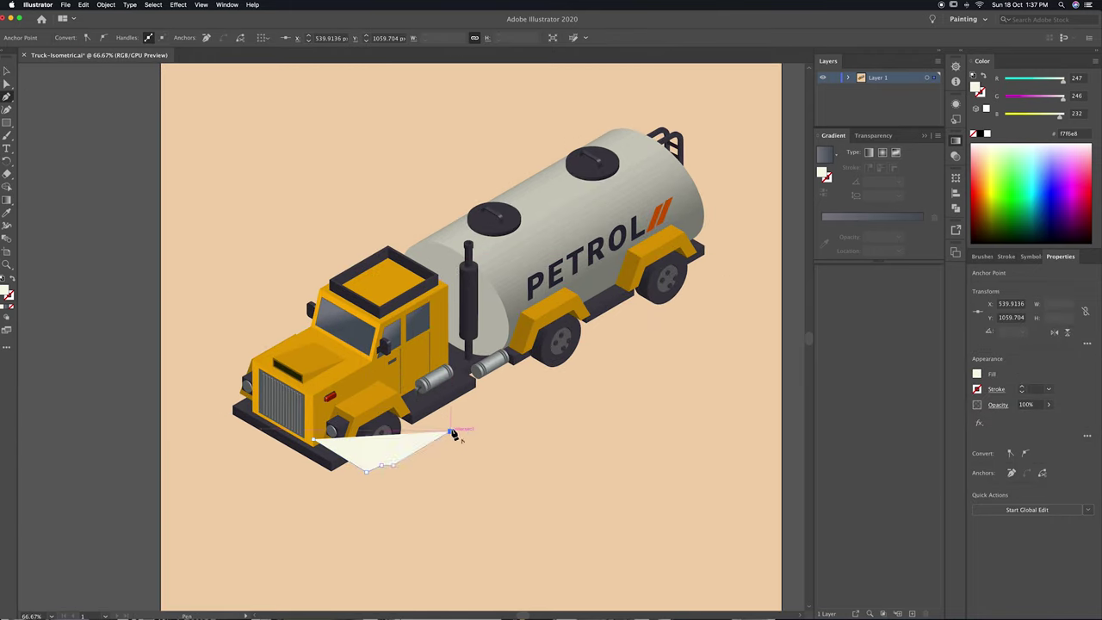
{"action": "left_click", "coordinate": [494, 396]}
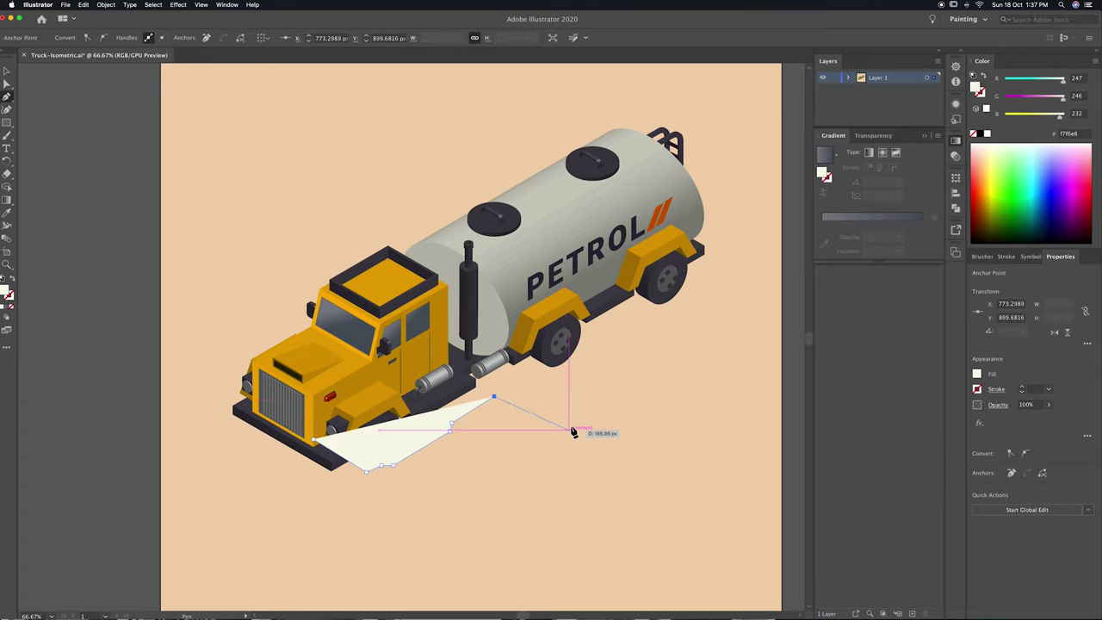
{"action": "left_click", "coordinate": [738, 263]}
{"action": "left_click", "coordinate": [652, 228]}
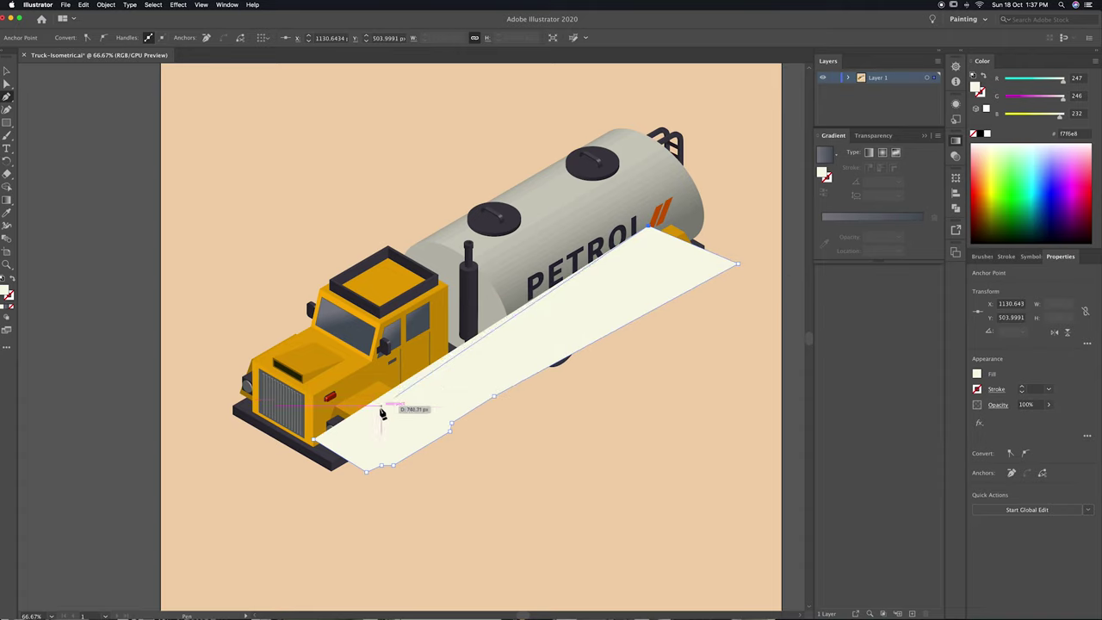
{"action": "left_click", "coordinate": [315, 442]}
Fill the shadow brownish, make it semi-transparent, then move and enlarge it.
{"action": "left_click_drag", "start_coordinate": [1059, 113], "coordinate": [1026, 114]}
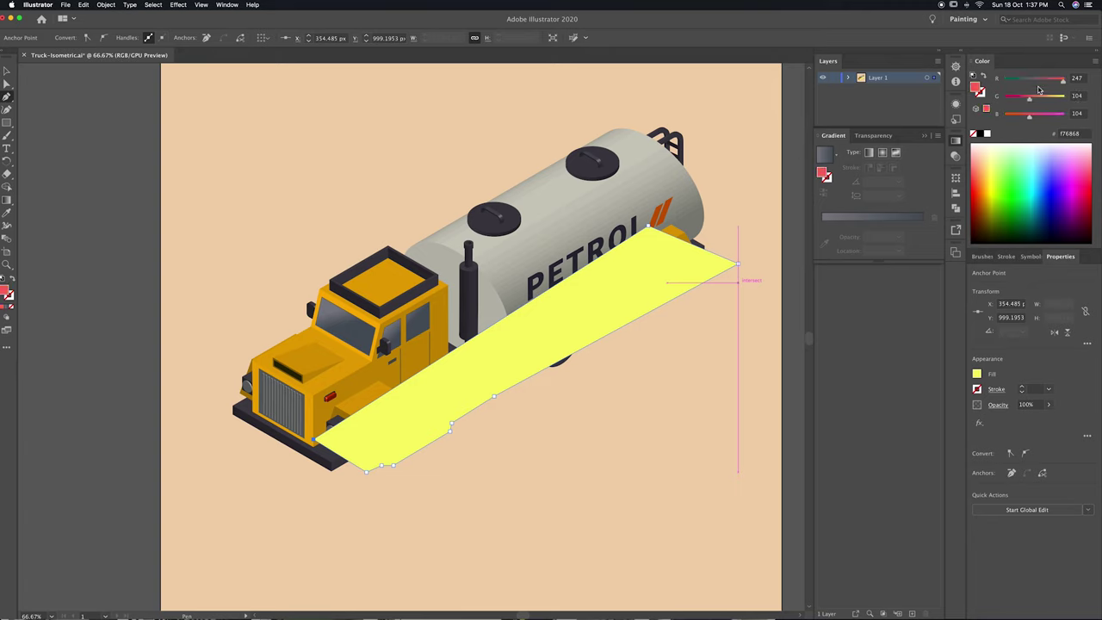
{"action": "left_click_drag", "start_coordinate": [1061, 78], "coordinate": [1035, 89]}
{"action": "key", "text": "v"}
{"action": "left_click_drag", "start_coordinate": [1027, 420], "coordinate": [1025, 420]}
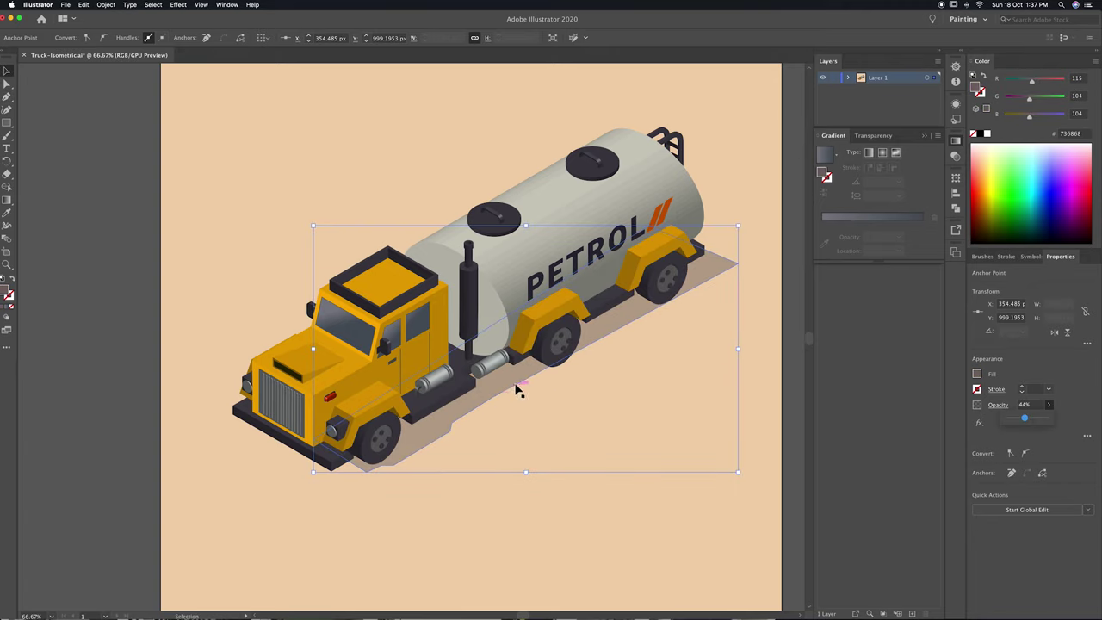
{"action": "left_click_drag", "start_coordinate": [721, 269], "coordinate": [733, 277]}
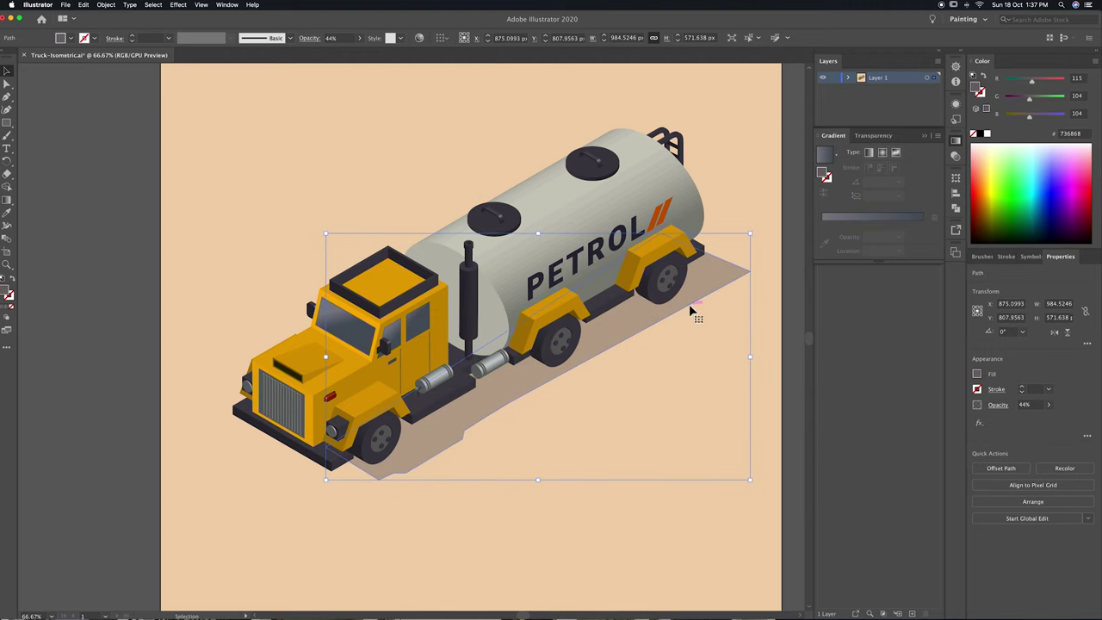
{"action": "left_click_drag", "start_coordinate": [325, 479], "coordinate": [318, 483]}
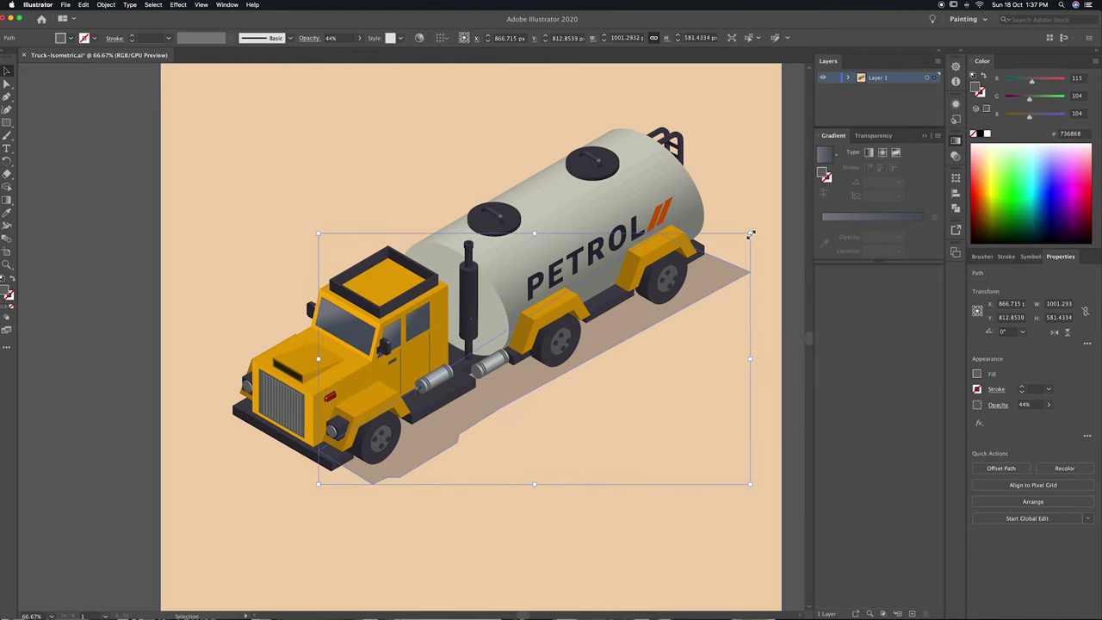
{"action": "left_click", "coordinate": [790, 246]}
Add an anchor point on the shadow's lower edge.
{"action": "scroll", "coordinate": [774, 258], "scroll_direction": "right", "scroll_amount": 2}
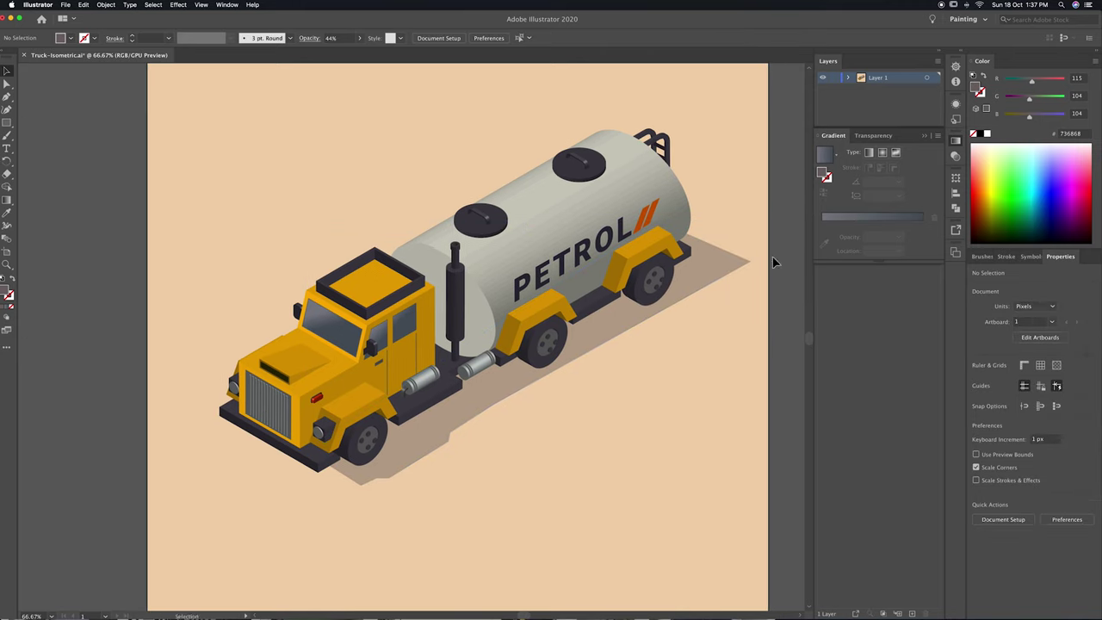
{"action": "key", "text": "a"}
{"action": "left_click_drag", "start_coordinate": [681, 243], "coordinate": [752, 284]}
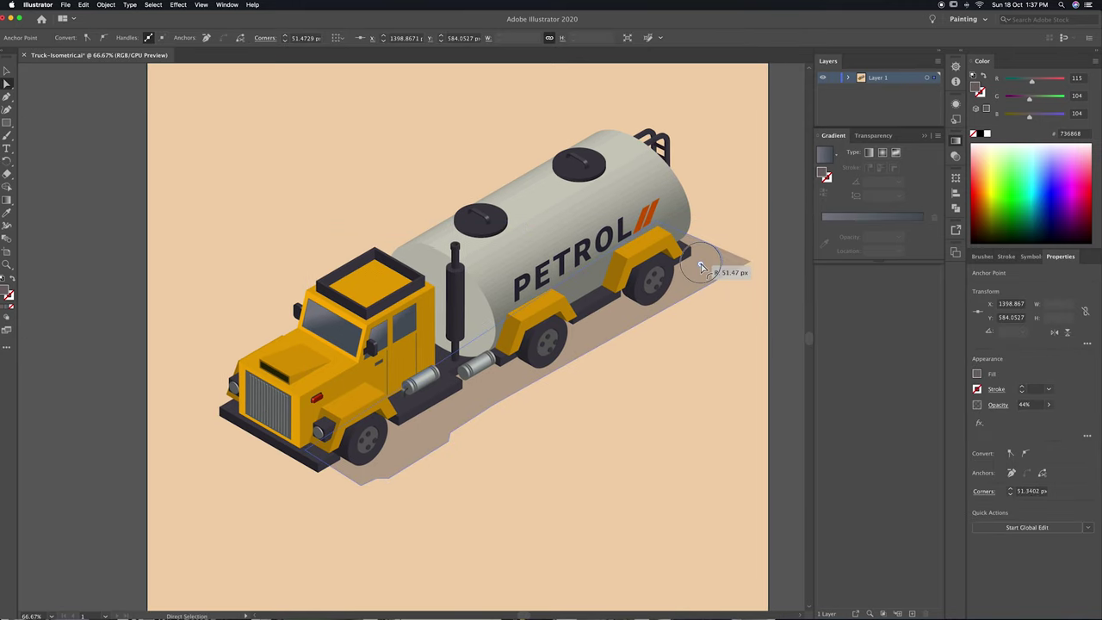
{"action": "left_click", "coordinate": [781, 267]}
{"action": "scroll", "coordinate": [465, 460], "scroll_direction": "left", "scroll_amount": 3}
{"action": "left_click_drag", "start_coordinate": [501, 462], "coordinate": [508, 458]}
{"action": "left_click_drag", "start_coordinate": [555, 400], "coordinate": [553, 402]}
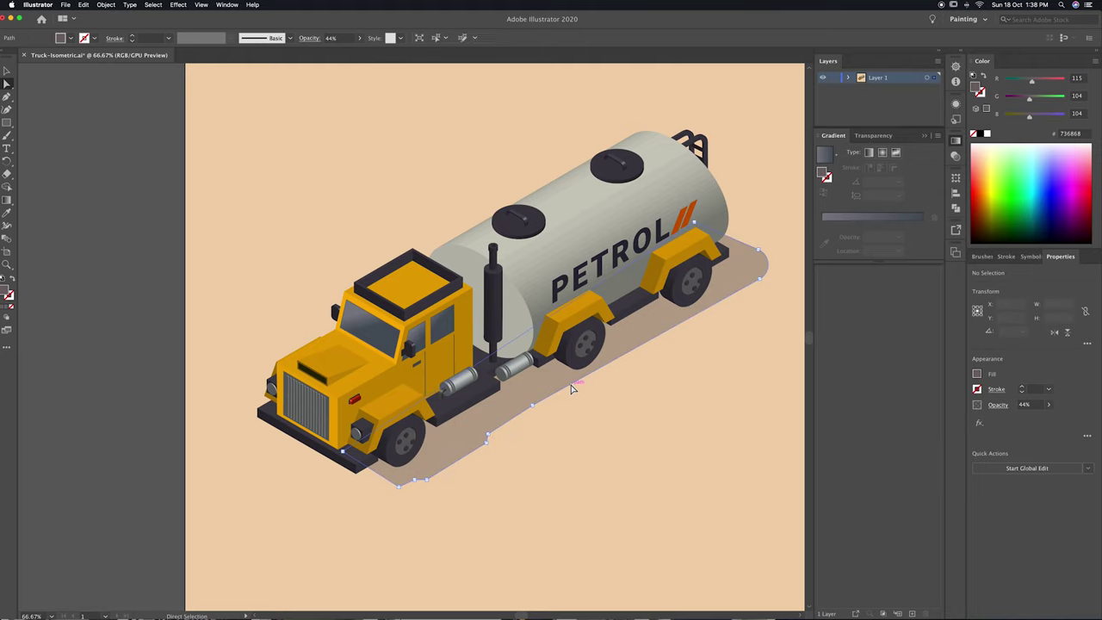
{"action": "key", "text": "plus"}
{"action": "left_click", "coordinate": [544, 401]}
Drag the new anchor left to reshape the shadow's lower edge.
{"action": "key", "text": "a"}
{"action": "left_click", "coordinate": [541, 399]}
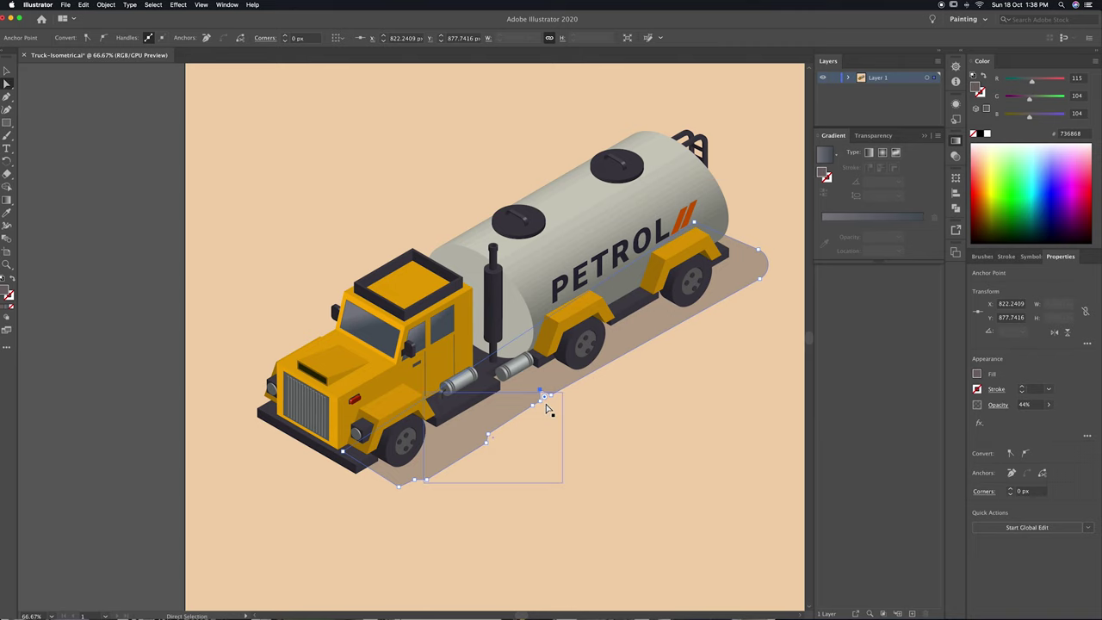
{"action": "key", "text": "super+plus"}
{"action": "key", "text": "super+plus"}
{"action": "left_click_drag", "start_coordinate": [432, 383], "coordinate": [359, 375]}
{"action": "key", "text": "super+minus"}
{"action": "key", "text": "super+minus"}
{"action": "key", "text": "super+minus"}
{"action": "key", "text": "super+minus"}
{"action": "left_click", "coordinate": [632, 398]}
{"action": "key", "text": "super+minus"}
Lower the shadow's opacity to 23%.
{"action": "left_click", "coordinate": [656, 335]}
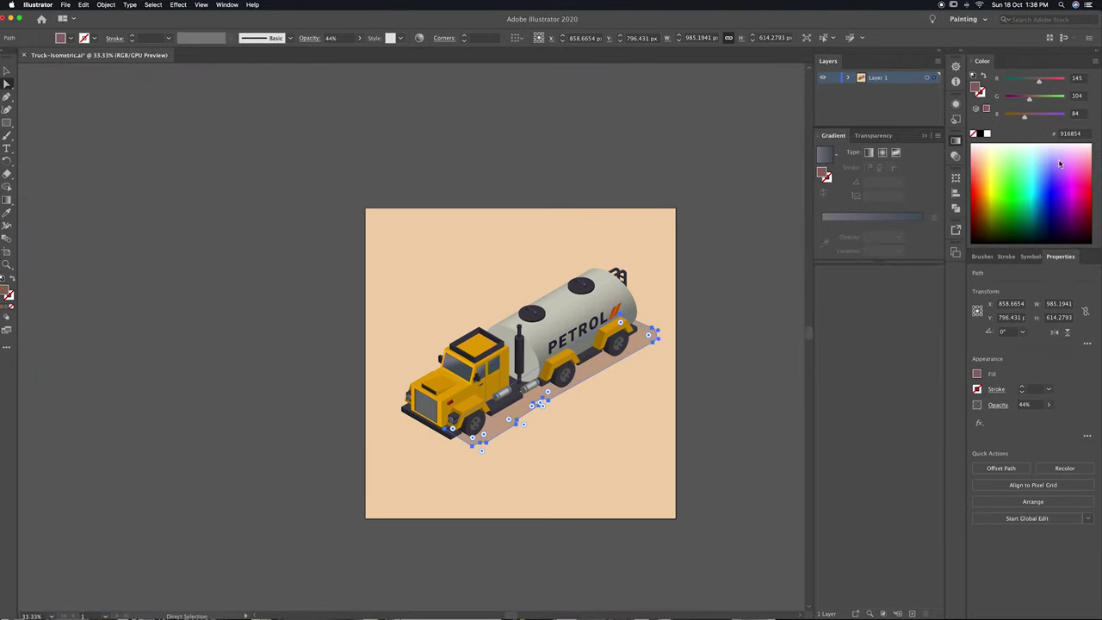
{"action": "left_click_drag", "start_coordinate": [1023, 418], "coordinate": [1017, 420]}
{"action": "left_click", "coordinate": [796, 384]}
{"action": "key", "text": "super+plus"}
{"action": "key", "text": "super+plus"}
{"action": "left_click_drag", "start_coordinate": [317, 208], "coordinate": [193, 193]}
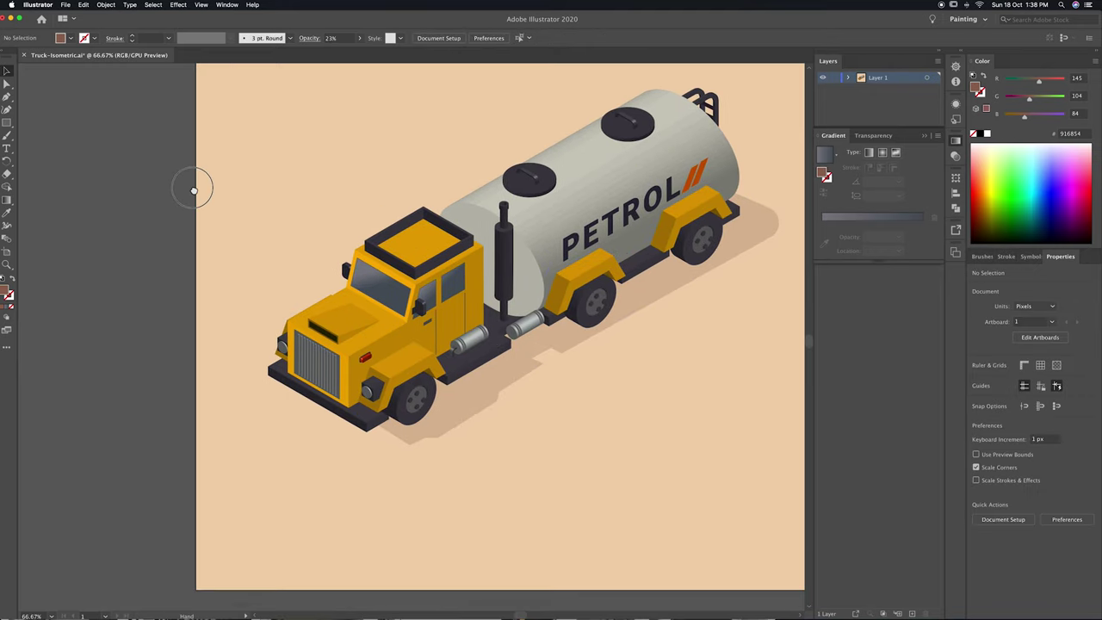
Draw a black wiper strip along the windshield's lower edge and place a copy further left.
{"action": "key", "text": "super+plus"}
{"action": "key", "text": "super+plus"}
{"action": "key", "text": "super+plus"}
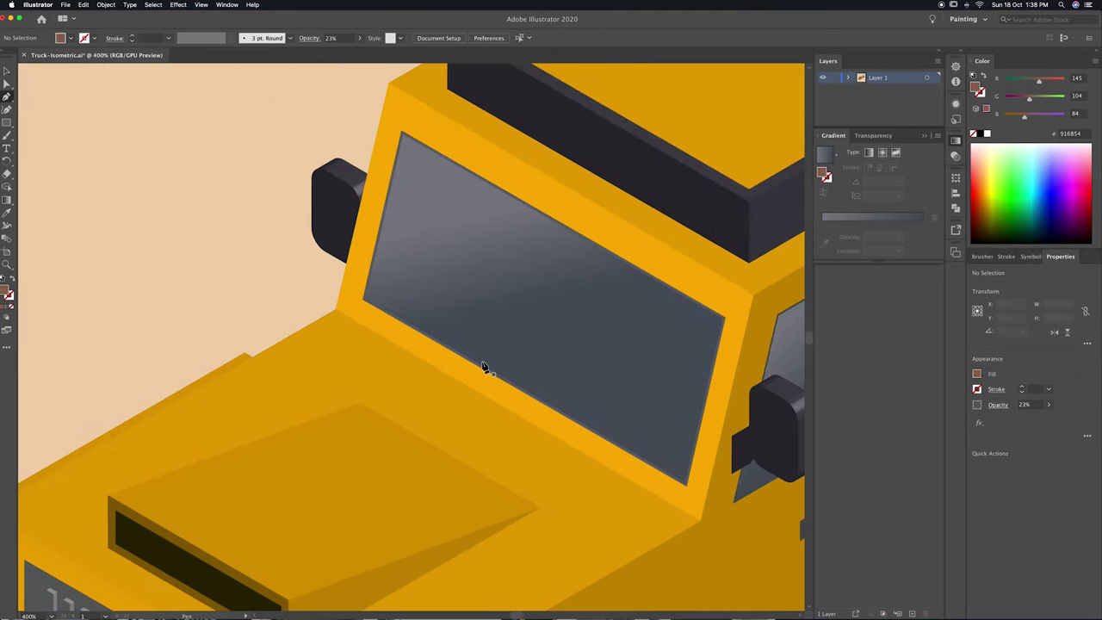
{"action": "left_click", "coordinate": [529, 386]}
{"action": "left_click", "coordinate": [651, 456]}
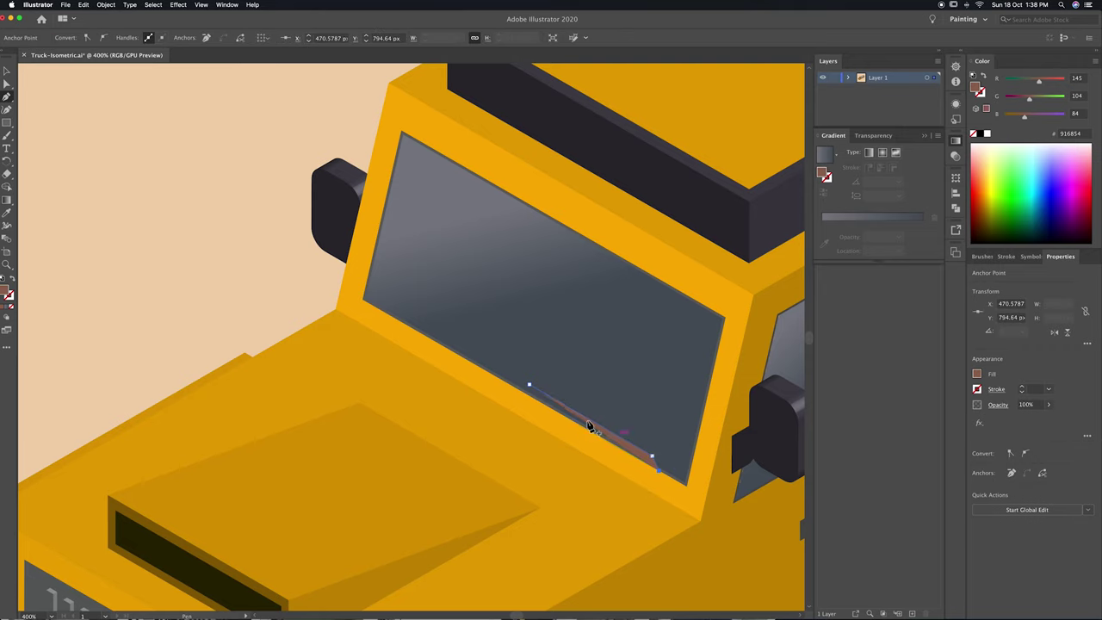
{"action": "left_click", "coordinate": [986, 133]}
{"action": "key", "text": "v"}
{"action": "left_click_drag", "start_coordinate": [591, 426], "coordinate": [449, 345]}
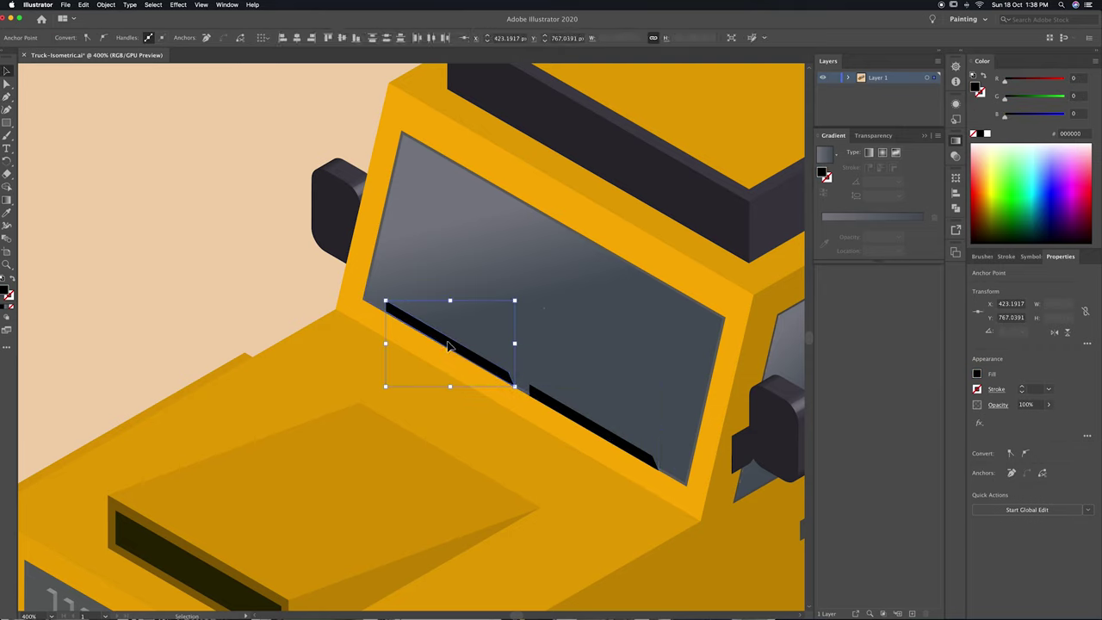
{"action": "left_click", "coordinate": [285, 266]}
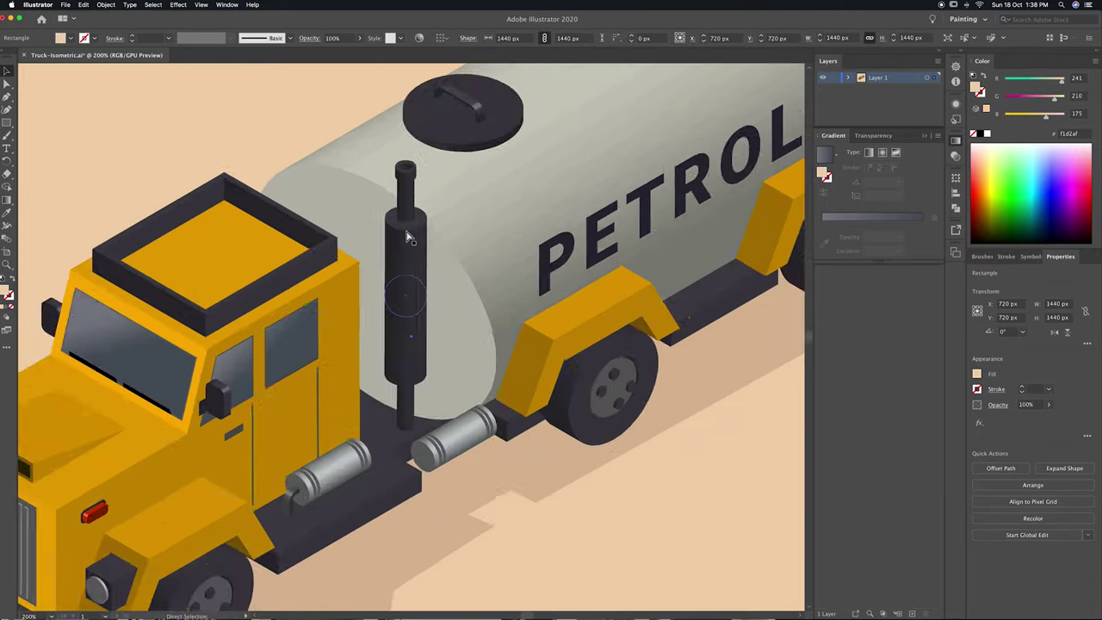
Give the grille a 5 pt 3D extrude with shifted lighting and a dark blue fill.
{"action": "key", "text": "ctrl+0"}
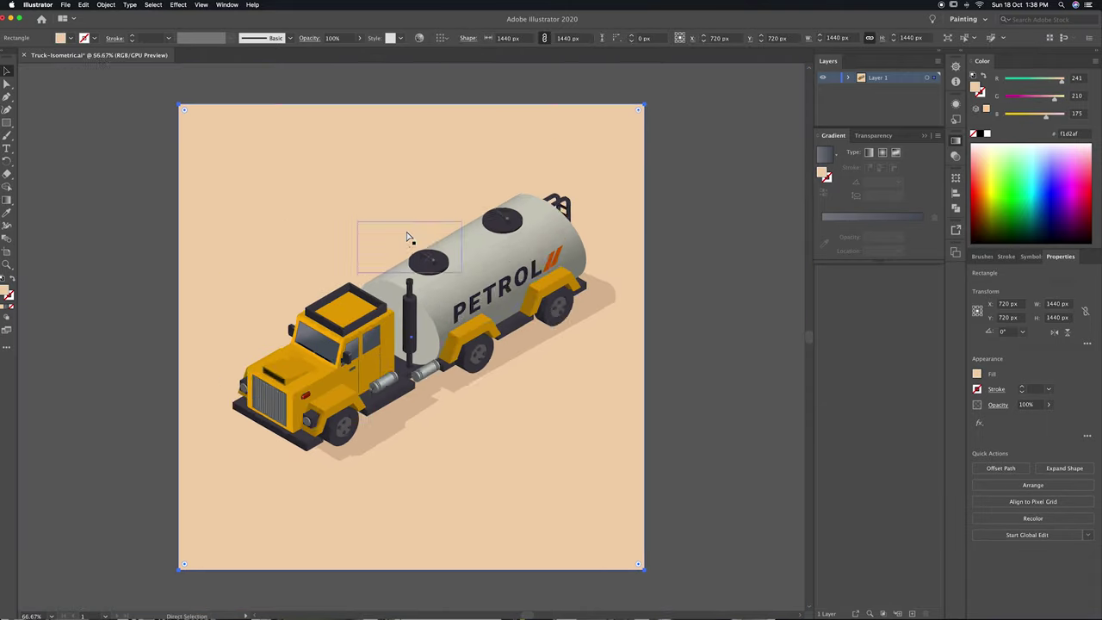
{"action": "scroll", "coordinate": [618, 293], "scroll_direction": "up", "scroll_amount": 1}
{"action": "scroll", "coordinate": [617, 293], "scroll_direction": "up", "scroll_amount": 1}
{"action": "scroll", "coordinate": [618, 293], "scroll_direction": "up", "scroll_amount": 2}
{"action": "scroll", "coordinate": [618, 292], "scroll_direction": "up", "scroll_amount": 2}
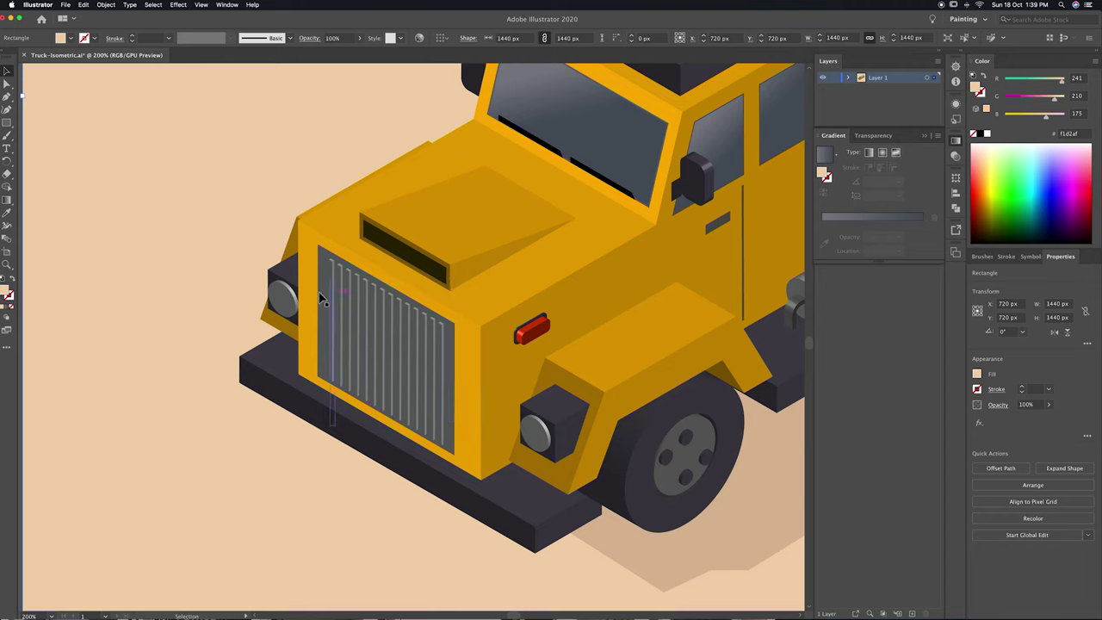
{"action": "left_click", "coordinate": [323, 299]}
{"action": "left_click", "coordinate": [1021, 421]}
{"action": "key", "text": "Up"}
{"action": "key", "text": "Up"}
{"action": "key", "text": "Up"}
{"action": "key", "text": "Up"}
{"action": "key", "text": "Up"}
{"action": "left_click_drag", "start_coordinate": [768, 475], "coordinate": [751, 473]}
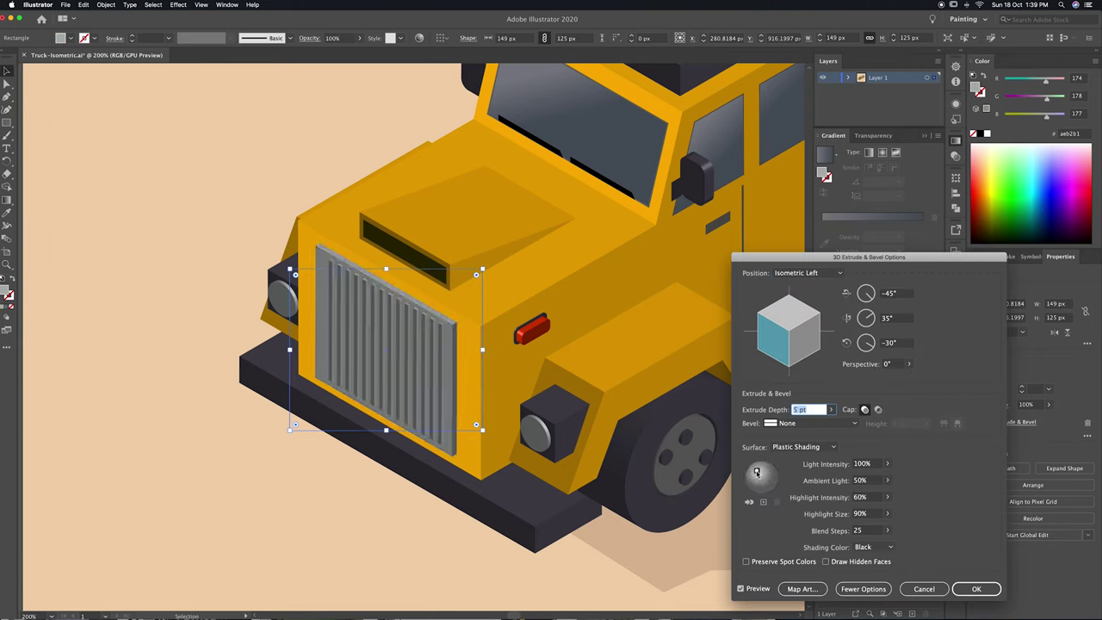
{"action": "left_click", "coordinate": [955, 587]}
{"action": "mouse_move", "coordinate": [1046, 100]}
{"action": "left_mouse_down"}
{"action": "mouse_move", "coordinate": [1019, 100]}
{"action": "mouse_move", "coordinate": [1017, 82]}
{"action": "mouse_move", "coordinate": [1024, 121]}
{"action": "left_mouse_up"}
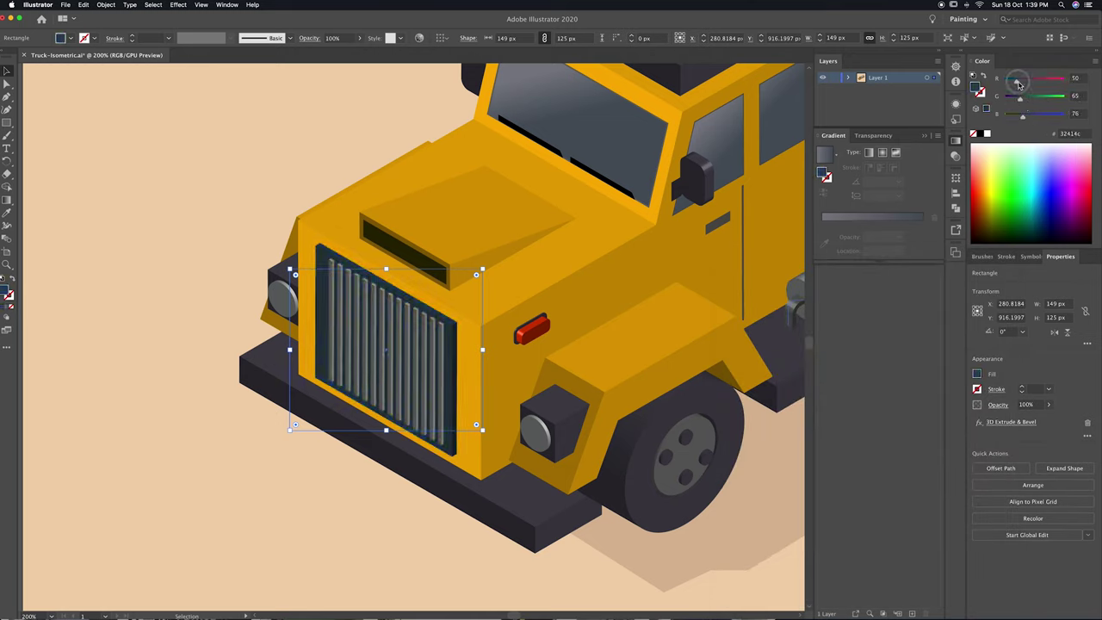
Nudge the grille bars right and adjust their 3D extrude lighting to reshade them.
{"action": "left_click", "coordinate": [435, 376]}
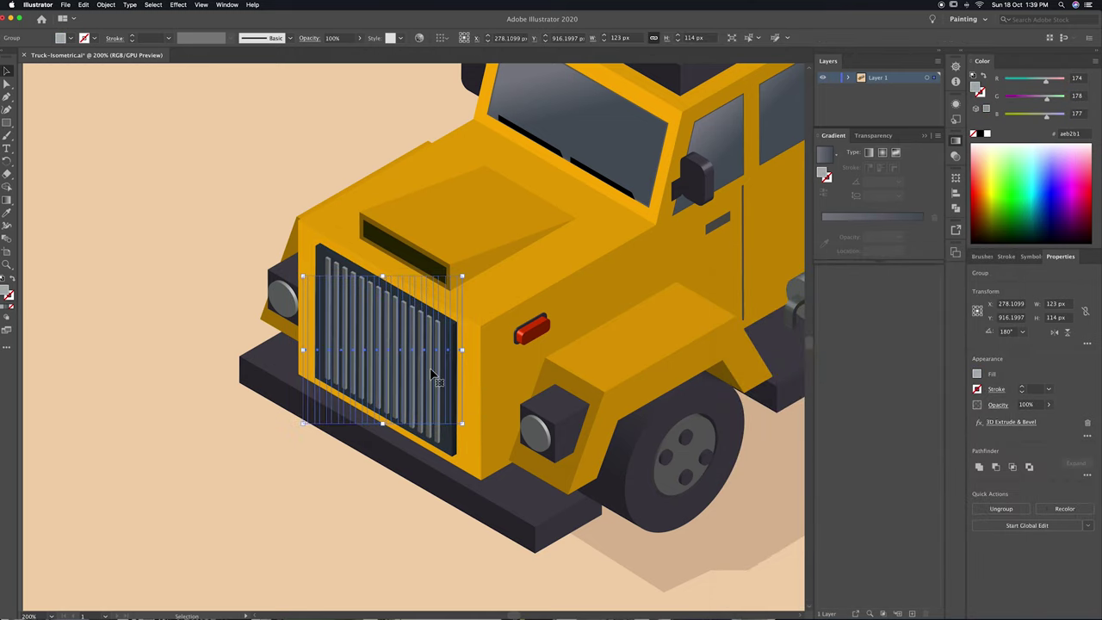
{"action": "key", "text": "Right"}
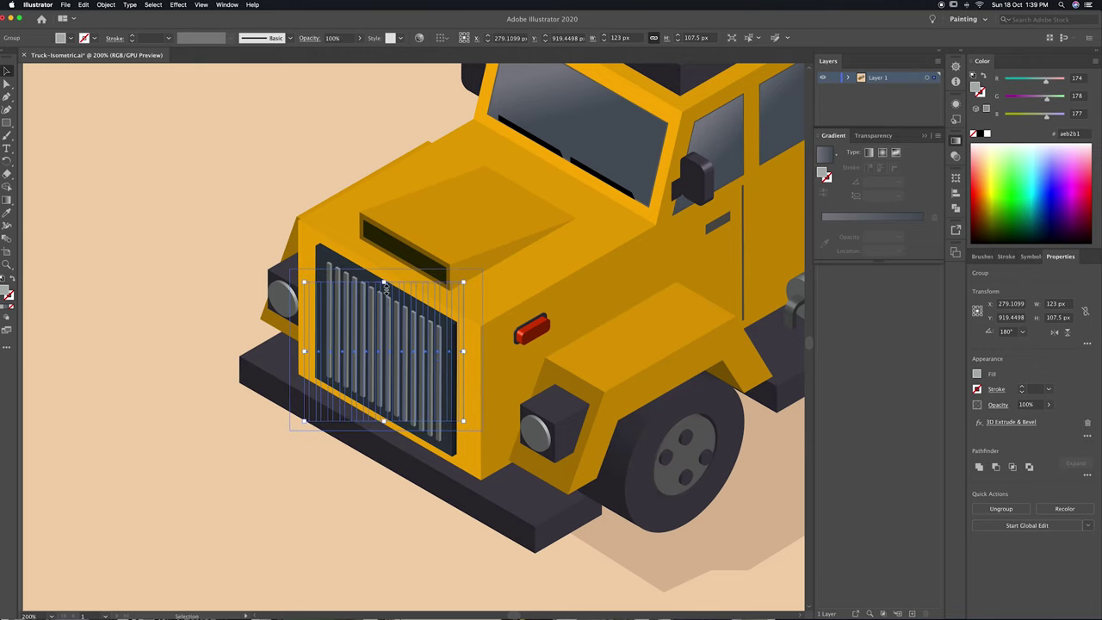
{"action": "left_click", "coordinate": [229, 322]}
{"action": "scroll", "coordinate": [229, 322], "scroll_direction": "down", "scroll_amount": 3}
{"action": "scroll", "coordinate": [229, 322], "scroll_direction": "down", "scroll_amount": 2}
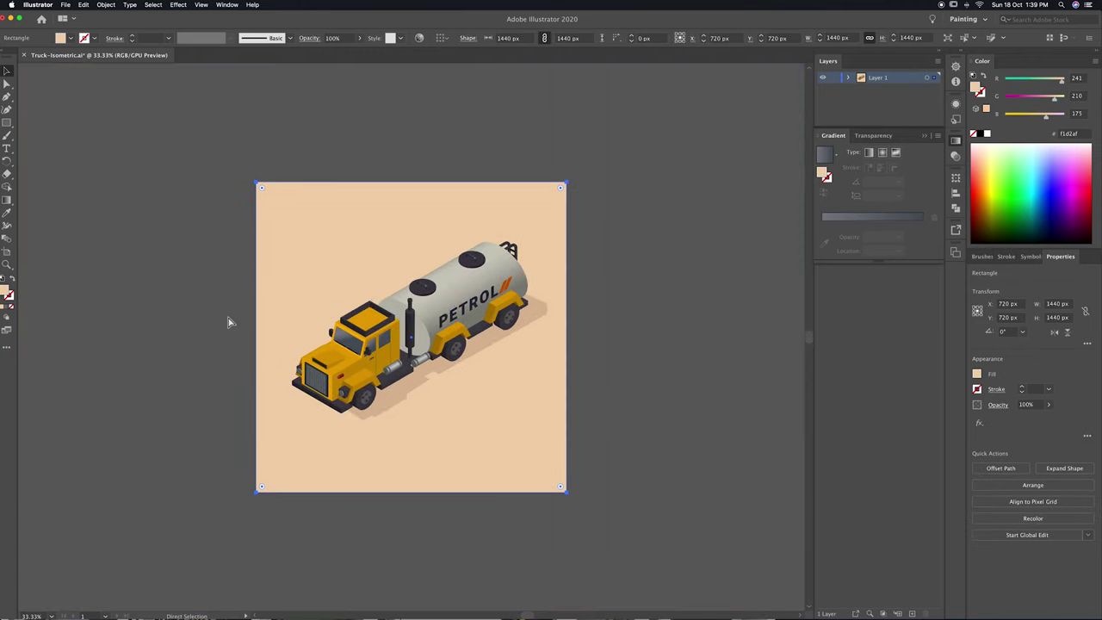
{"action": "scroll", "coordinate": [229, 322], "scroll_direction": "up", "scroll_amount": 5}
{"action": "left_click", "coordinate": [374, 407]}
{"action": "left_click", "coordinate": [1017, 422]}
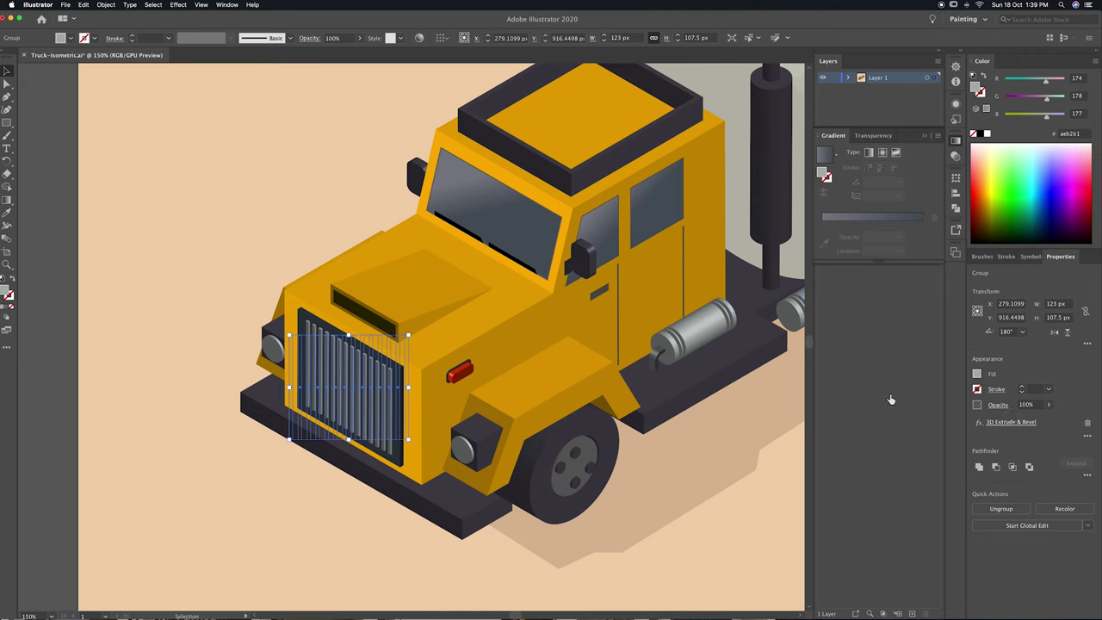
{"action": "left_click_drag", "start_coordinate": [758, 472], "coordinate": [758, 472]}
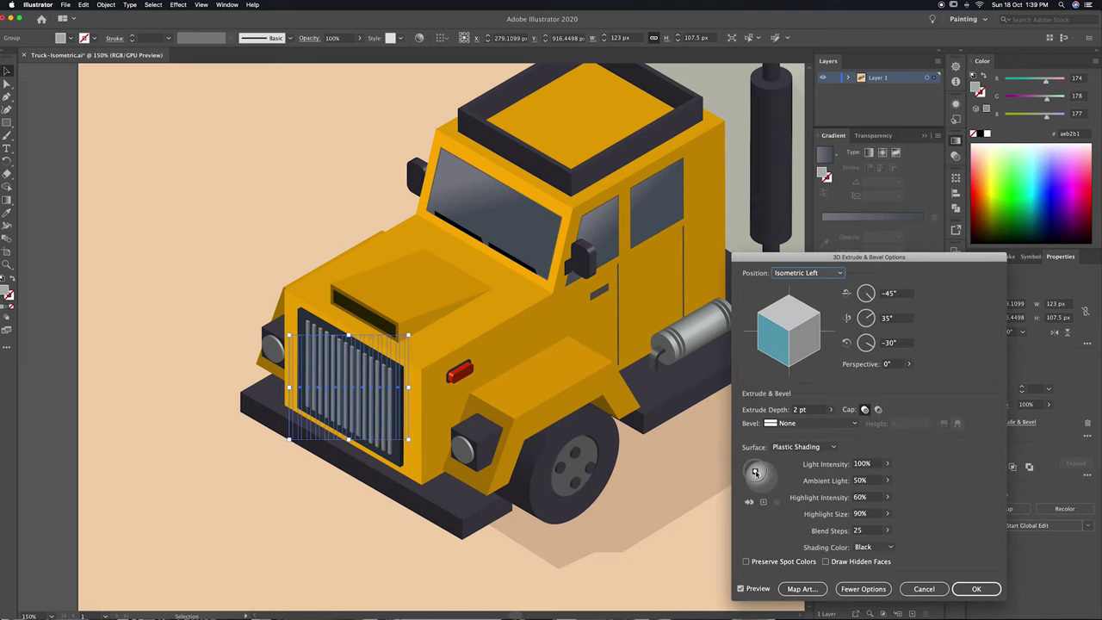
{"action": "left_click", "coordinate": [976, 588]}
{"action": "left_click", "coordinate": [170, 393]}
{"action": "scroll", "coordinate": [435, 332], "scroll_direction": "down", "scroll_amount": 1}
{"action": "scroll", "coordinate": [435, 335], "scroll_direction": "down", "scroll_amount": 1}
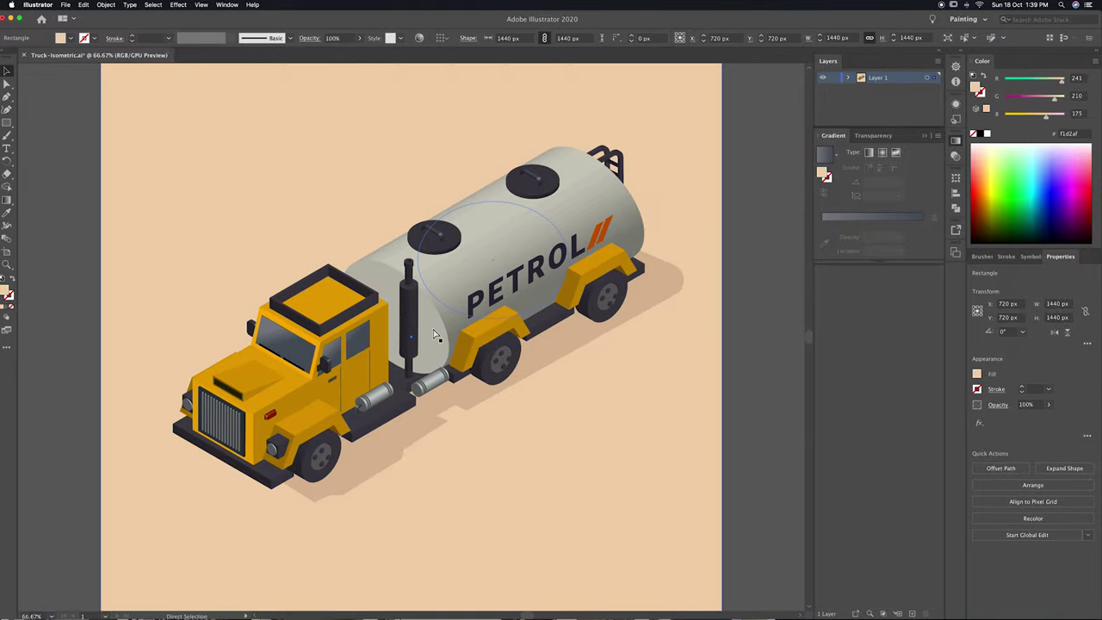
Move the tank's 3D extrude light to brighten the tank.
{"action": "scroll", "coordinate": [435, 335], "scroll_direction": "up", "scroll_amount": 1}
{"action": "scroll", "coordinate": [434, 335], "scroll_direction": "down", "scroll_amount": 2}
{"action": "left_click", "coordinate": [448, 269]}
{"action": "left_click", "coordinate": [1020, 424]}
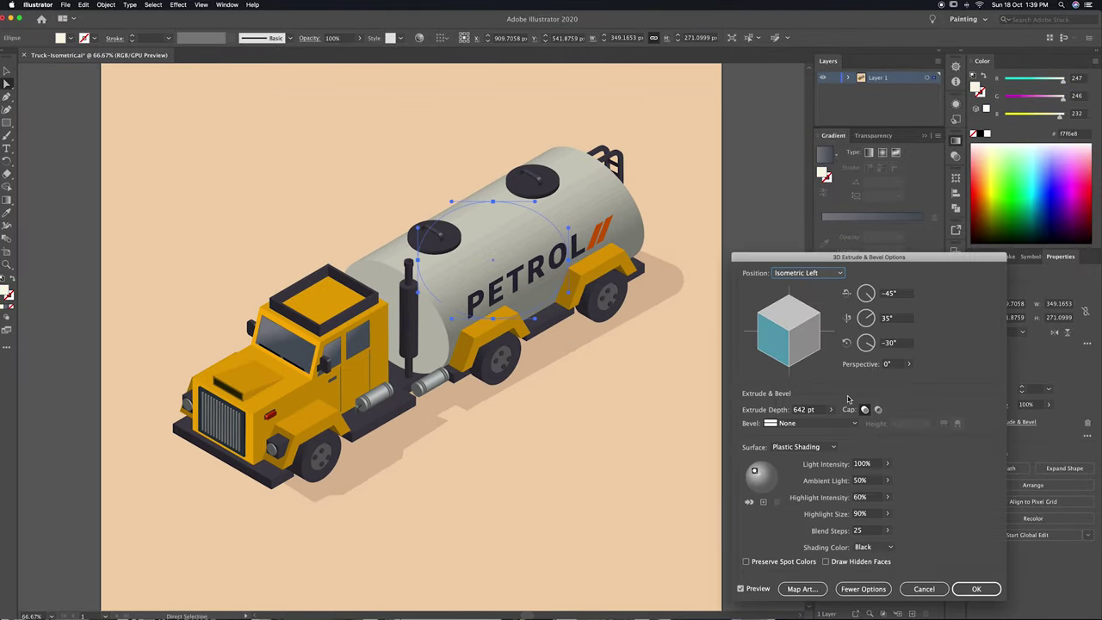
{"action": "left_click_drag", "start_coordinate": [765, 472], "coordinate": [762, 467]}
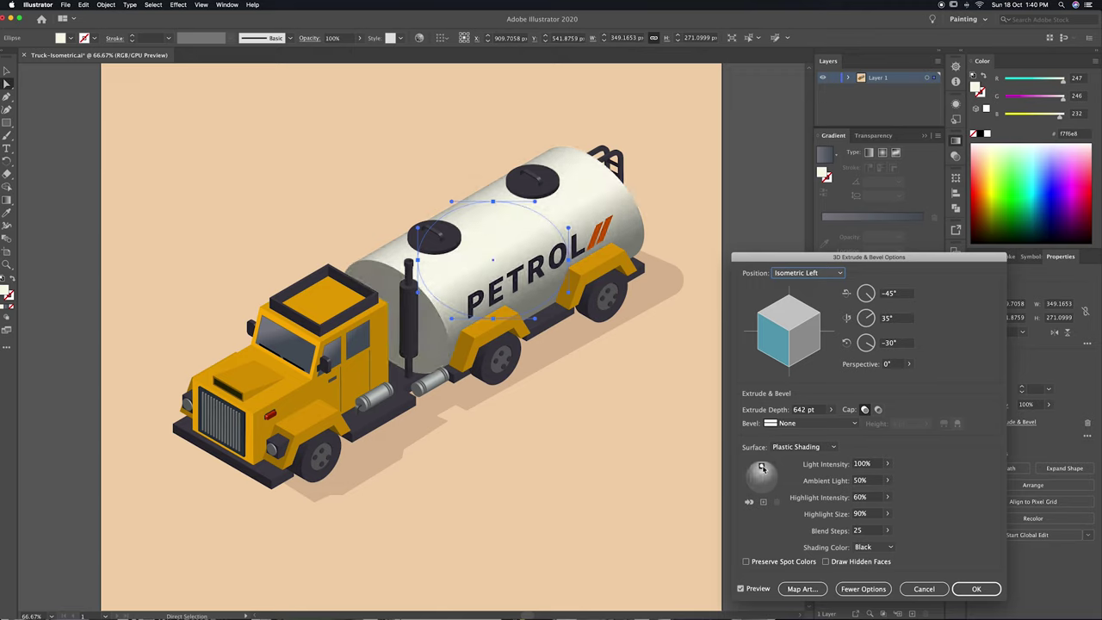
{"action": "left_click", "coordinate": [976, 589]}
Scale down the PETROL lettering and slashes and nudge them slightly right and down.
{"action": "left_click", "coordinate": [606, 244]}
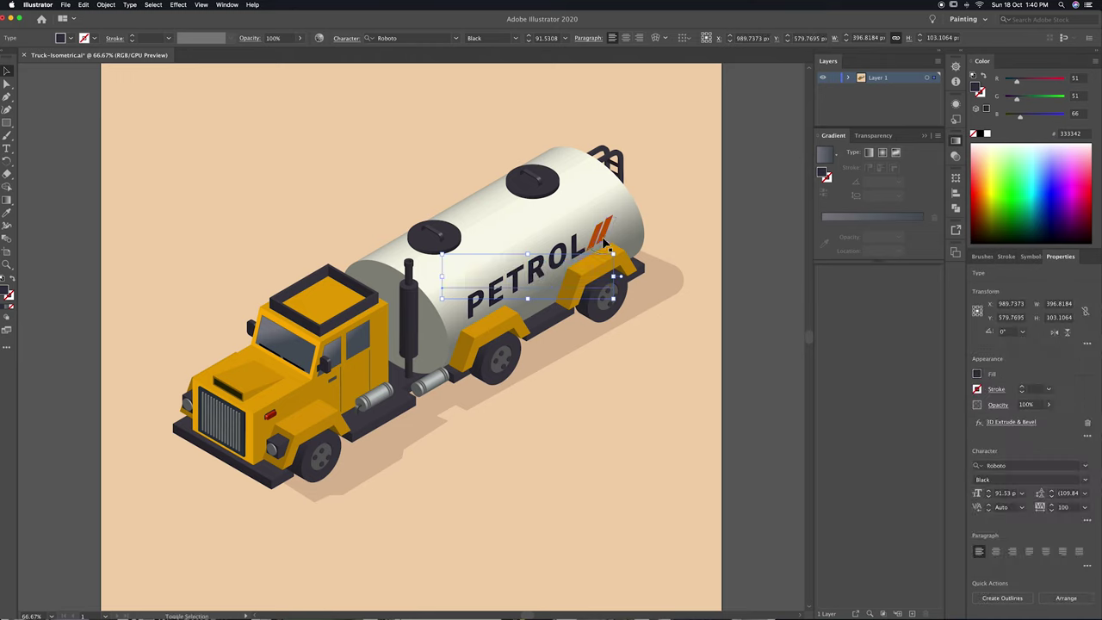
{"action": "left_click_drag", "start_coordinate": [616, 220], "coordinate": [603, 225]}
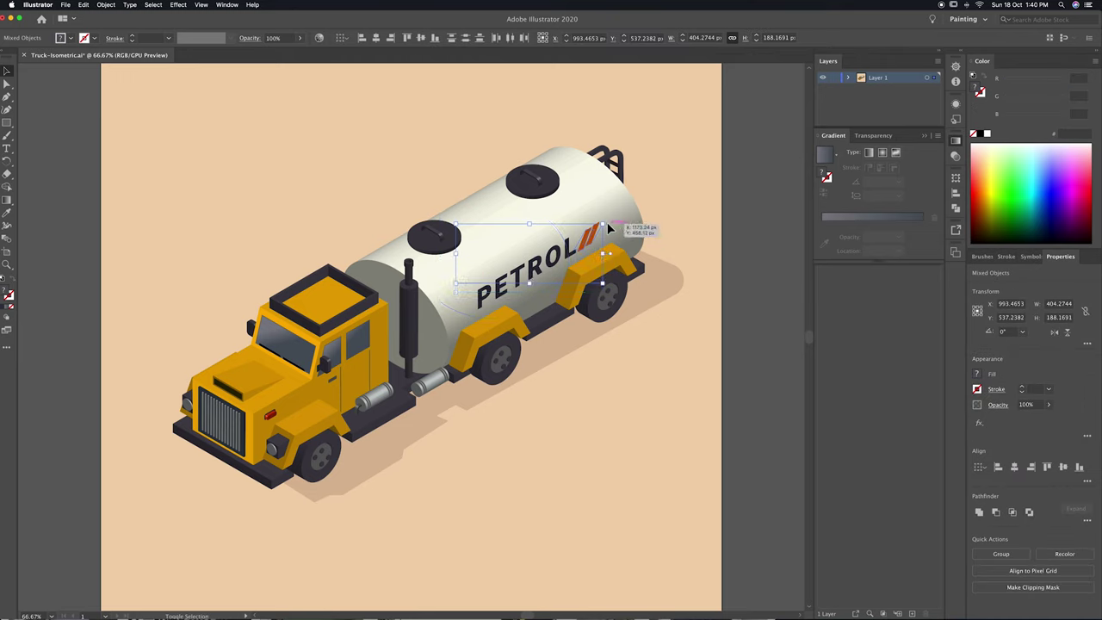
{"action": "key", "text": "Right"}
{"action": "key", "text": "Right"}
{"action": "key", "text": "Right"}
{"action": "key", "text": "Down"}
{"action": "key", "text": "Down"}
{"action": "left_click", "coordinate": [759, 346]}
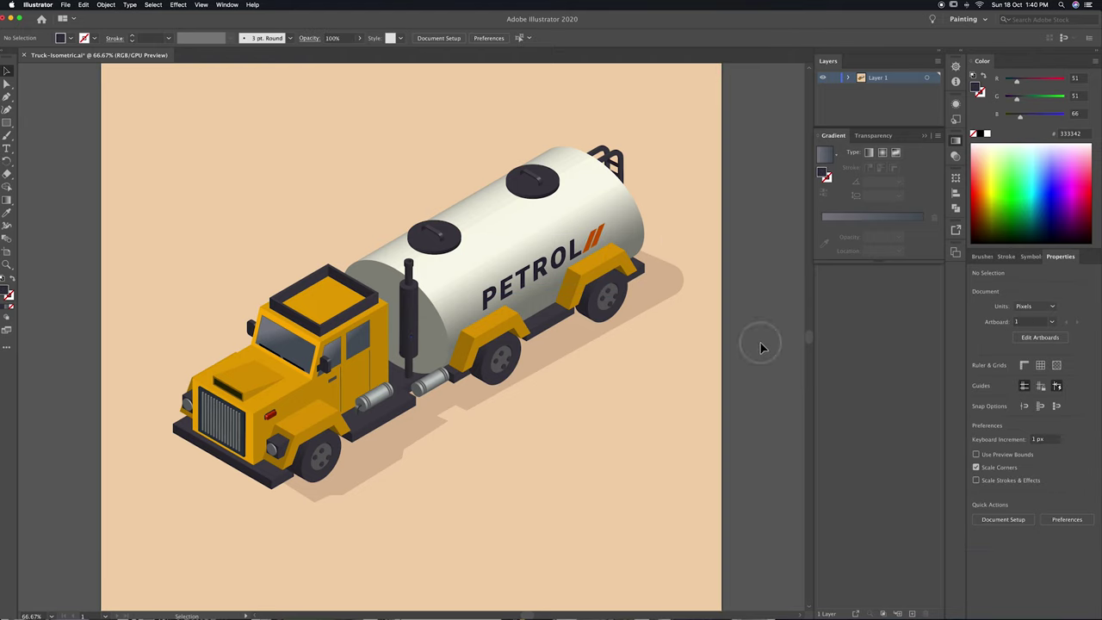
Colour the cab's roof rack stroke olive-gold 98841c.
{"action": "key", "text": "super+minus"}
{"action": "key", "text": "super+minus"}
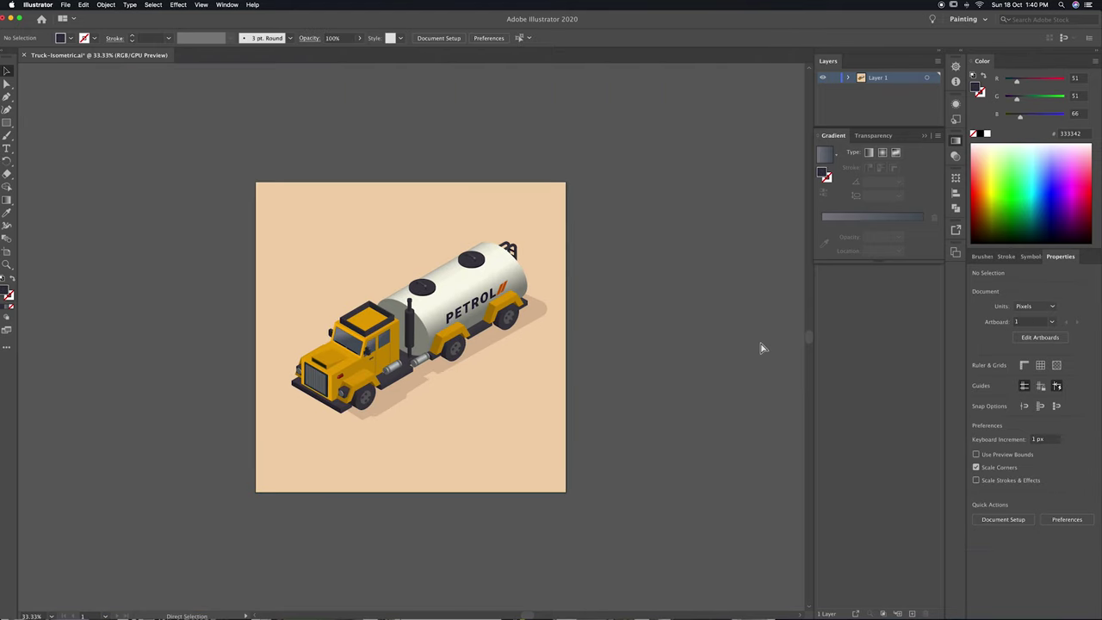
{"action": "key", "text": "super+equal"}
{"action": "key", "text": "a"}
{"action": "left_click", "coordinate": [443, 322]}
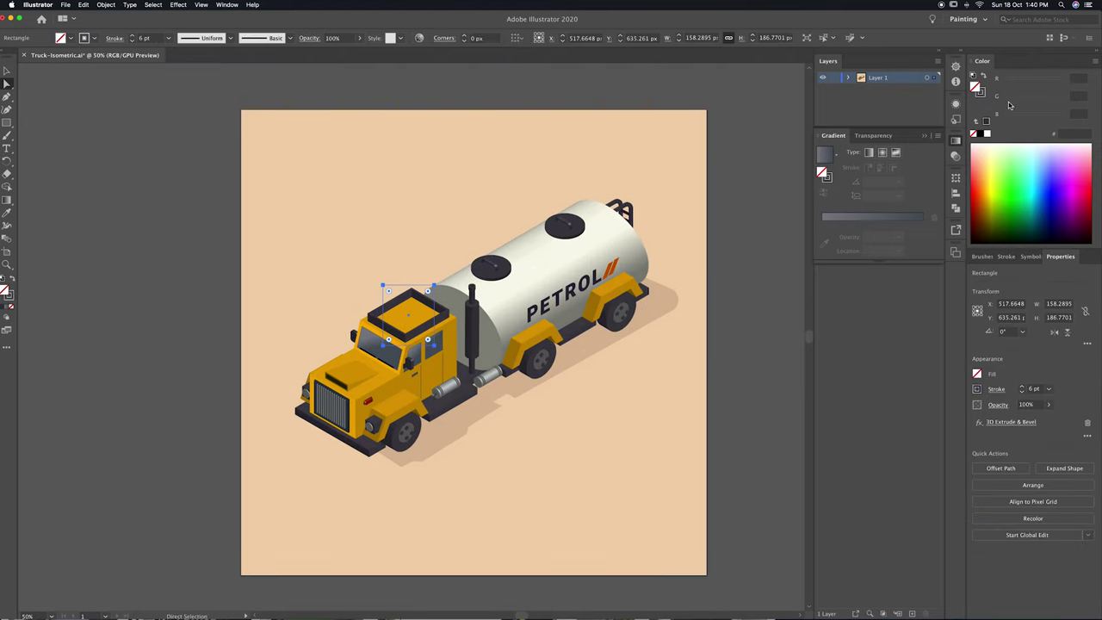
{"action": "left_click", "coordinate": [1035, 96]}
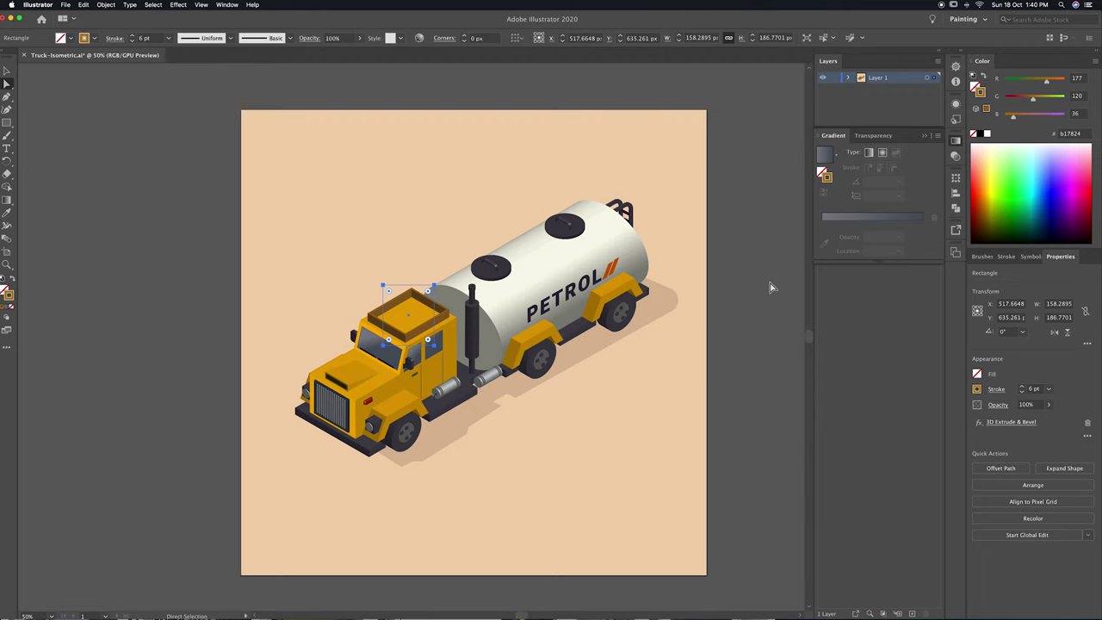
Give the cab-top roof frame a dark grey outline.
{"action": "key", "text": "v"}
{"action": "key", "text": "ctrl+z"}
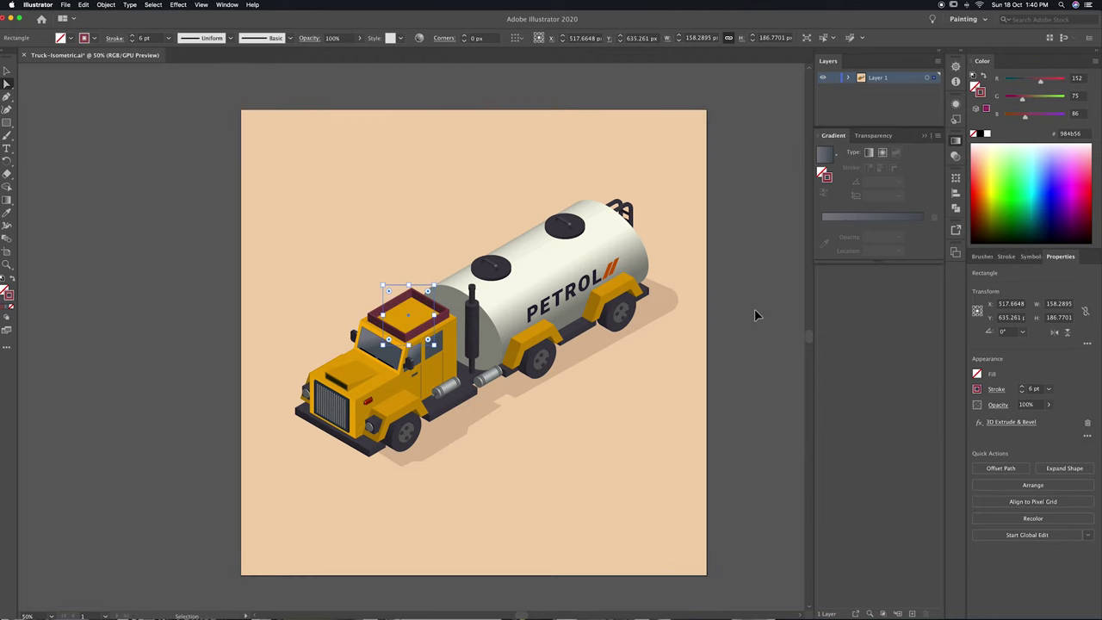
{"action": "left_click", "coordinate": [736, 336]}
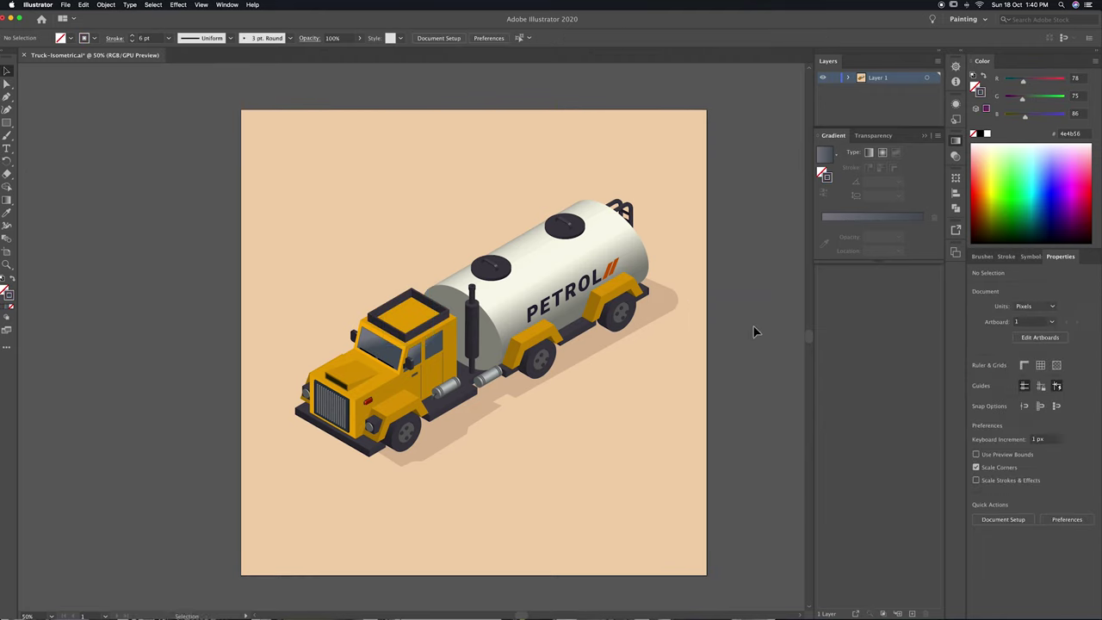
{"action": "key", "text": "ctrl+1"}
{"action": "scroll", "coordinate": [343, 376], "scroll_direction": "down", "scroll_amount": 3}
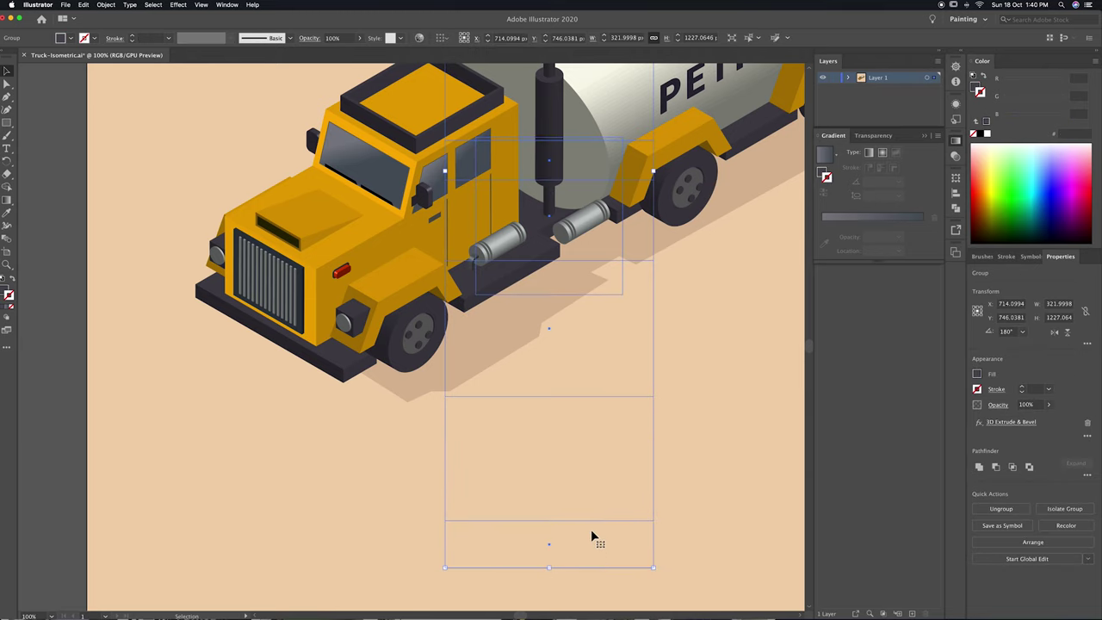
Shorten the bumper rectangle and round its two bottom corners.
{"action": "double_click", "coordinate": [583, 523]}
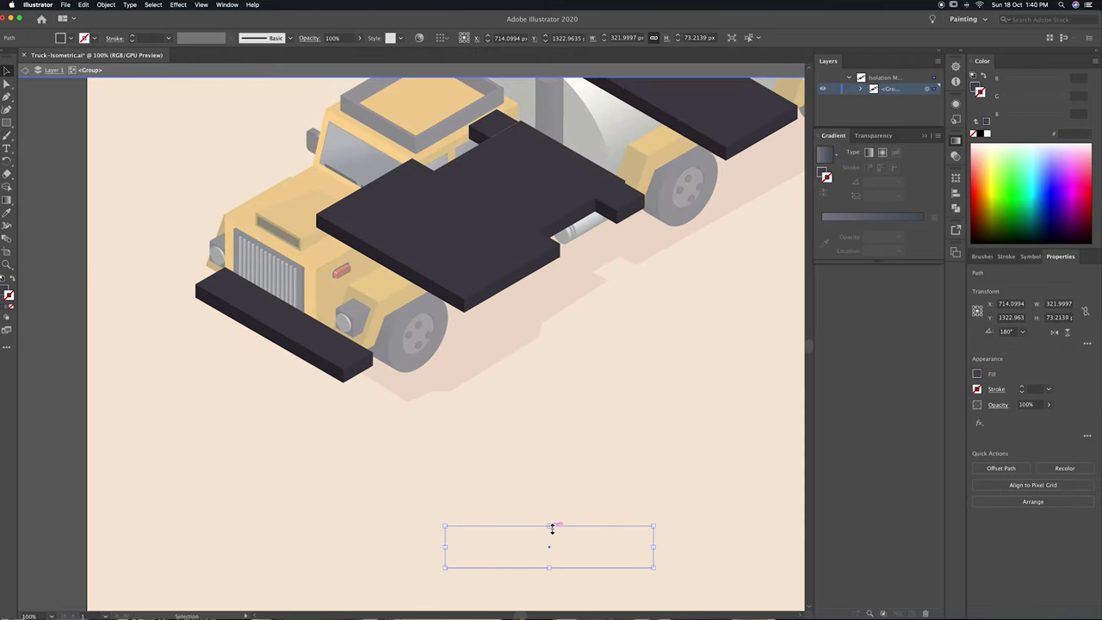
{"action": "left_click_drag", "start_coordinate": [553, 522], "coordinate": [552, 571]}
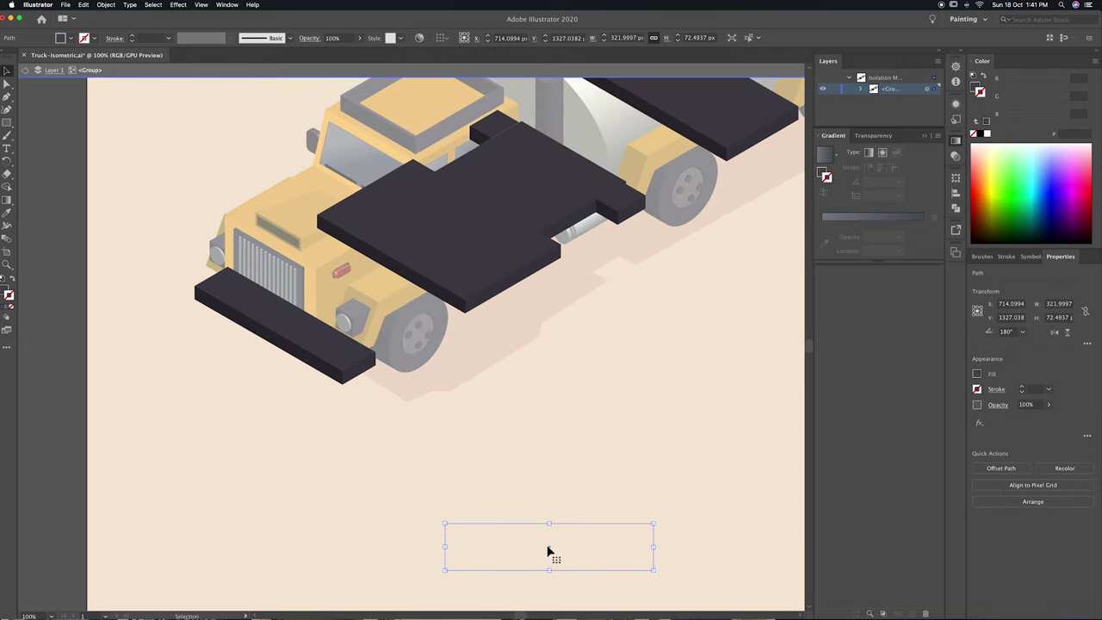
{"action": "scroll", "coordinate": [634, 544], "scroll_direction": "down", "scroll_amount": 2}
{"action": "key", "text": "a"}
{"action": "left_click", "coordinate": [634, 508]}
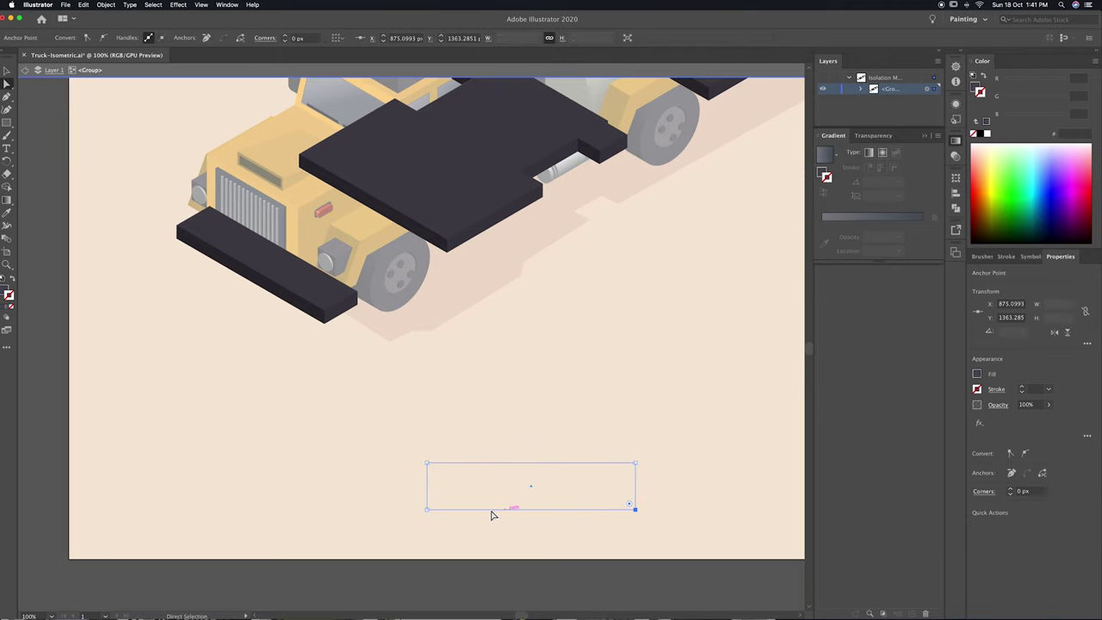
{"action": "left_click", "coordinate": [427, 510], "text": "shift"}
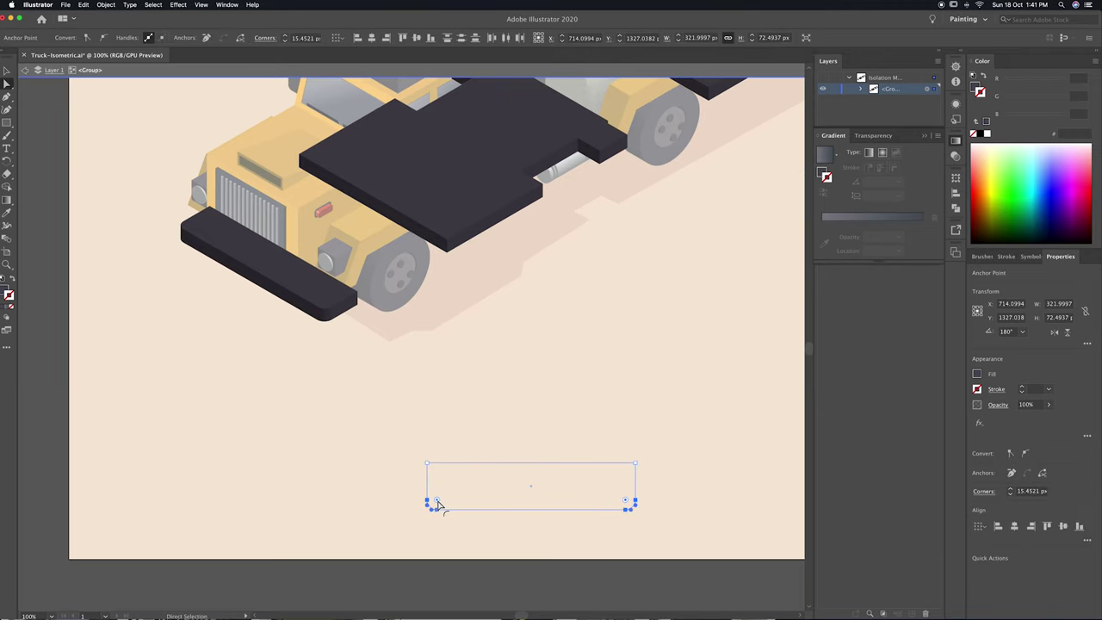
{"action": "key", "text": "v"}
{"action": "double_click", "coordinate": [369, 465]}
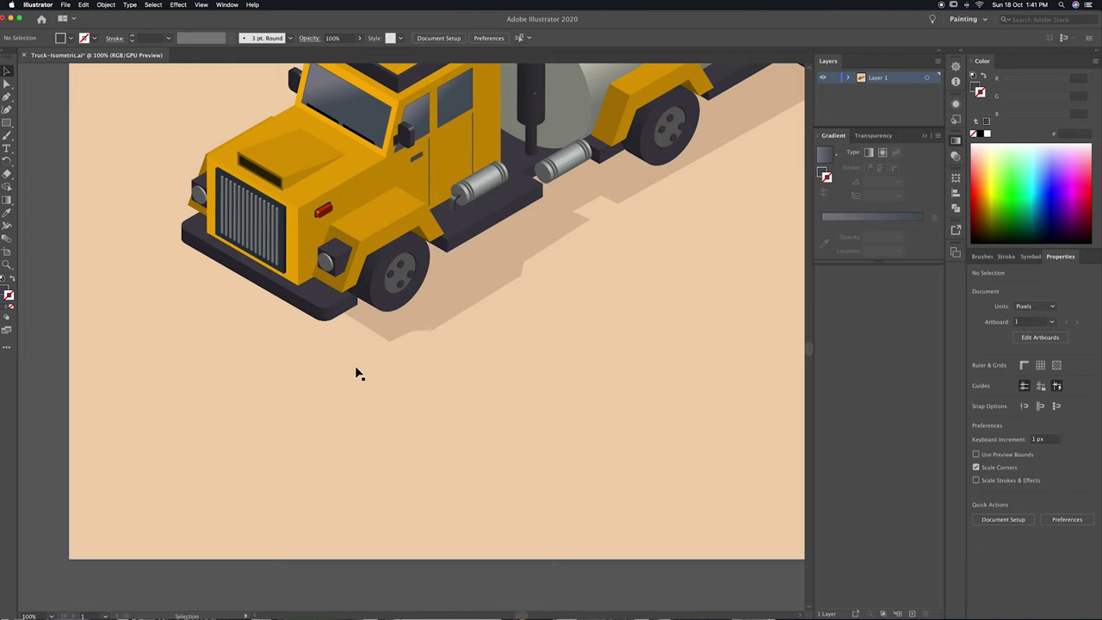
Lower the bumper's top anchors to make it slimmer.
{"action": "left_click", "coordinate": [333, 322]}
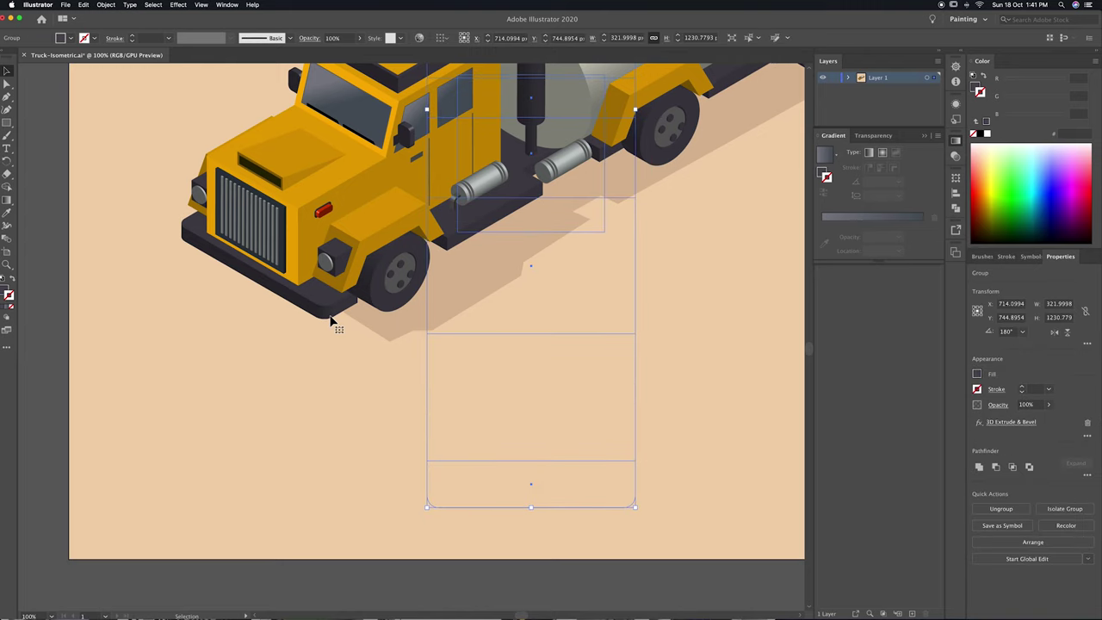
{"action": "left_click_drag", "start_coordinate": [333, 322], "coordinate": [332, 323]}
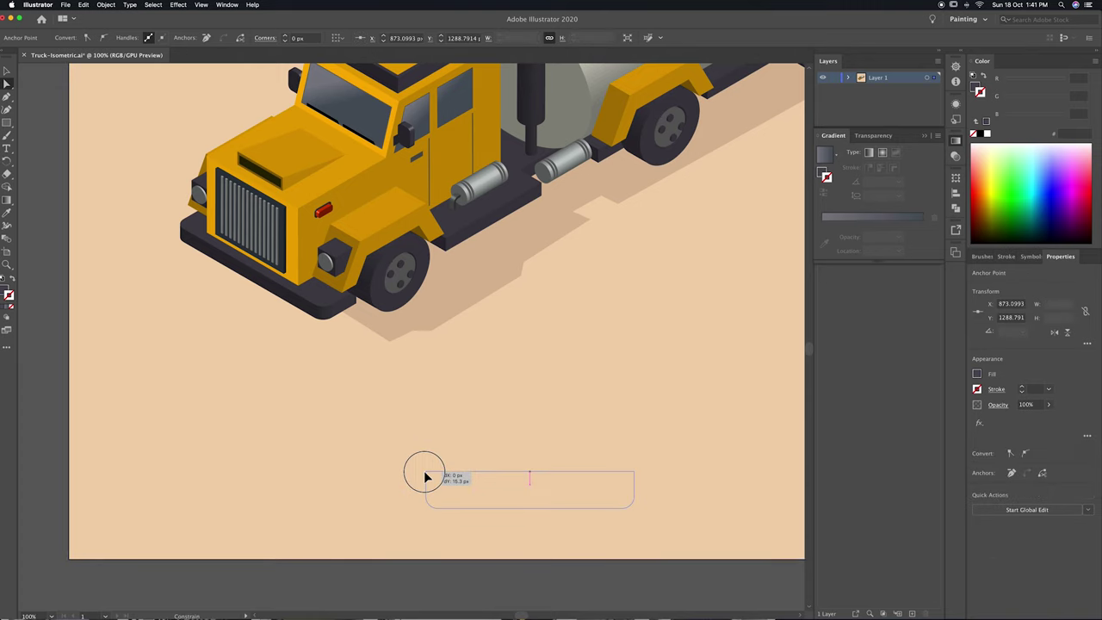
{"action": "left_click", "coordinate": [426, 473], "text": "super"}
{"action": "left_click", "coordinate": [250, 441]}
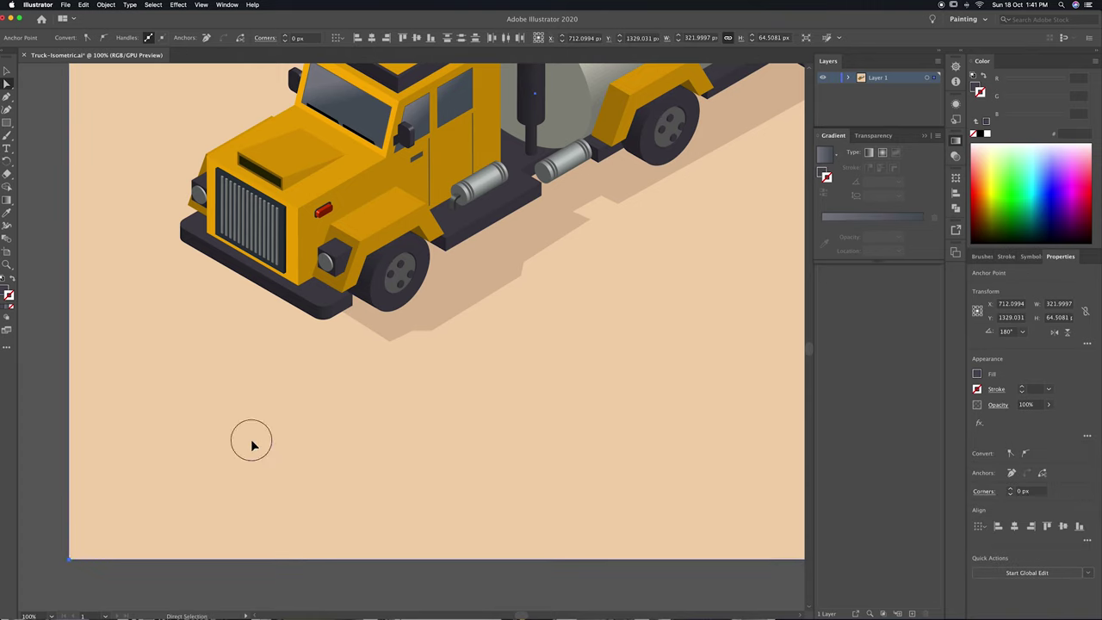
{"action": "scroll", "coordinate": [293, 442], "scroll_direction": "up", "scroll_amount": 3}
{"action": "scroll", "coordinate": [293, 443], "scroll_direction": "left", "scroll_amount": 2}
Draw a thin #cececa rectangle and extrude it in 3D as Isometric Left, 1 pt deep.
{"action": "key", "text": "m"}
{"action": "left_click_drag", "start_coordinate": [74, 342], "coordinate": [107, 349]}
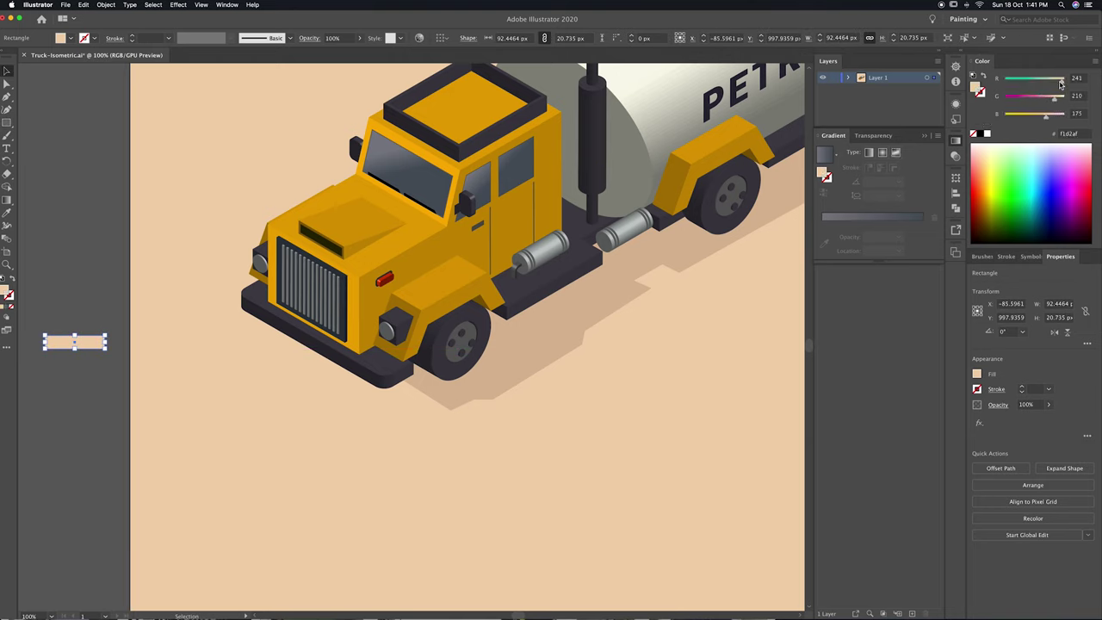
{"action": "double_click", "coordinate": [978, 86]}
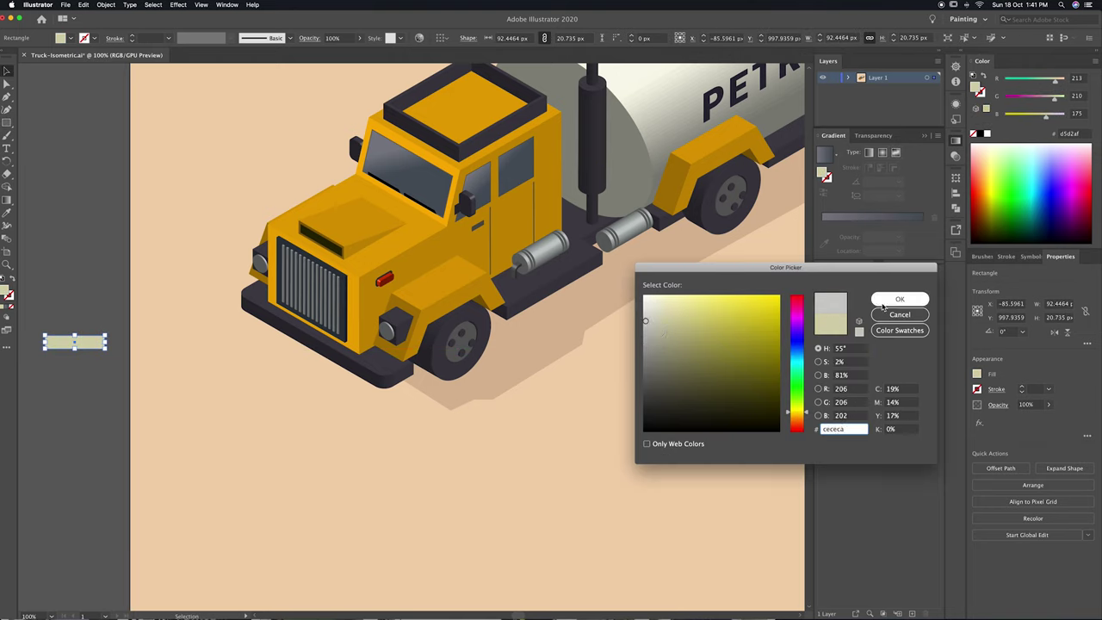
{"action": "left_click", "coordinate": [882, 299]}
{"action": "left_click", "coordinate": [179, 5]}
{"action": "left_click", "coordinate": [203, 36]}
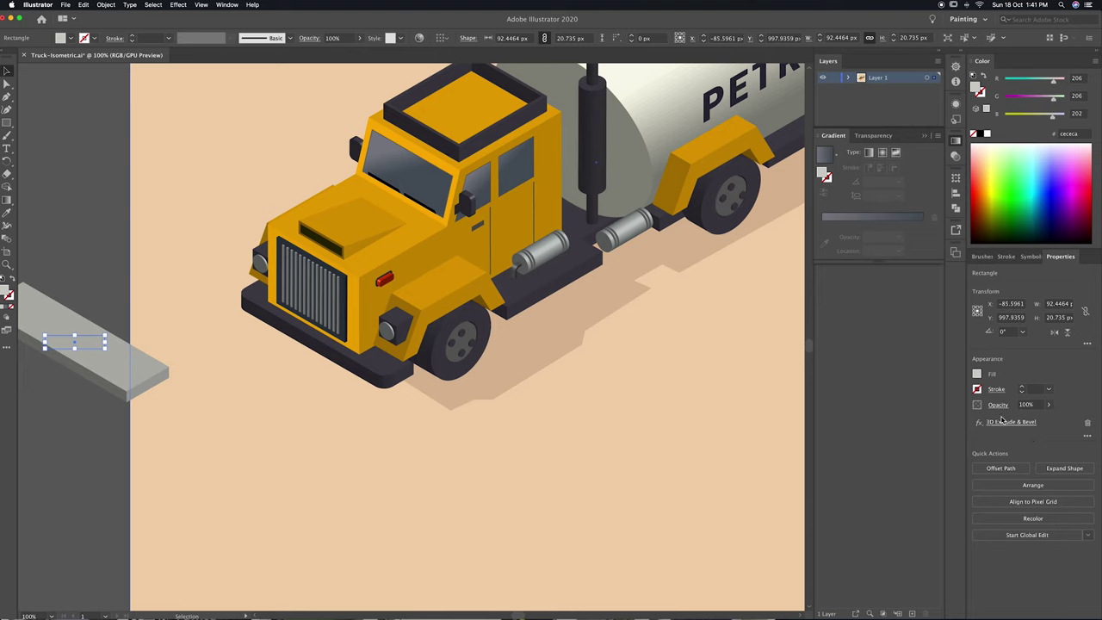
{"action": "left_click", "coordinate": [805, 273]}
{"action": "left_click", "coordinate": [805, 449]}
{"action": "left_click", "coordinate": [774, 410]}
{"action": "key", "text": "Return"}
Place the grey plate on the front bumper, make it taller, and move the 3D light left.
{"action": "left_click_drag", "start_coordinate": [91, 342], "coordinate": [311, 339]}
{"action": "key", "text": "super+equal"}
{"action": "key", "text": "super+equal"}
{"action": "key", "text": "super+equal"}
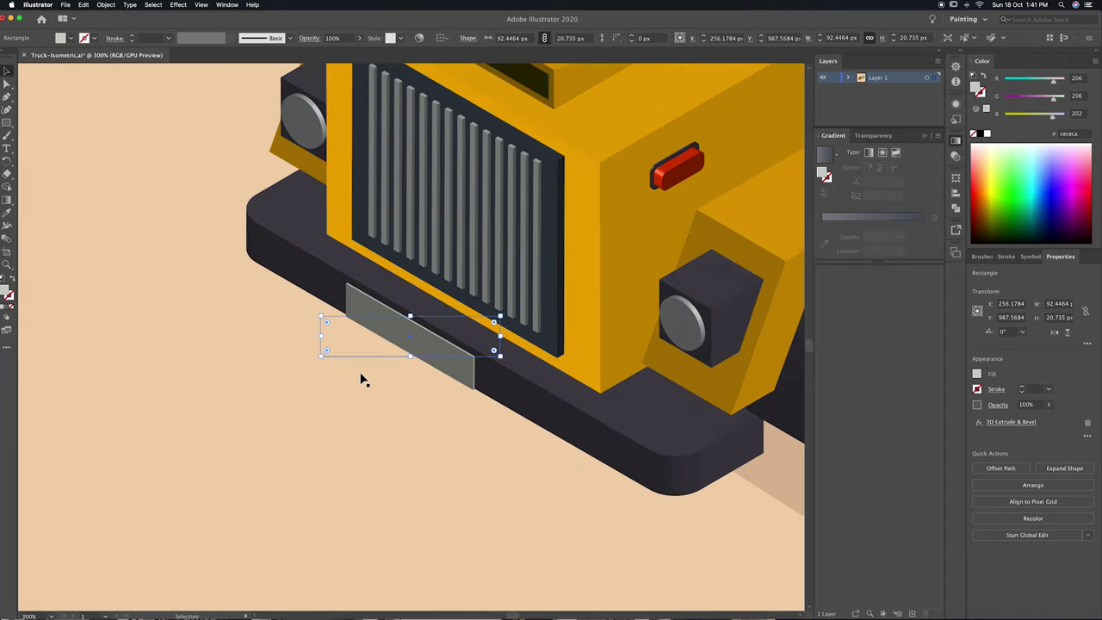
{"action": "key", "text": "v"}
{"action": "left_click_drag", "start_coordinate": [410, 307], "coordinate": [410, 286]}
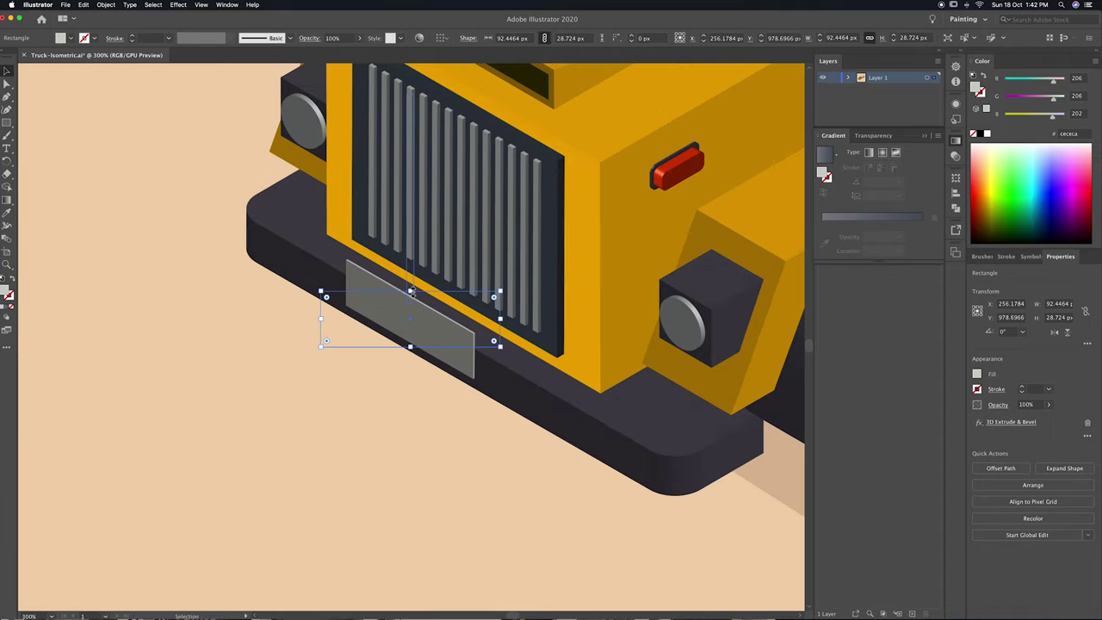
{"action": "left_click_drag", "start_coordinate": [440, 333], "coordinate": [447, 339]}
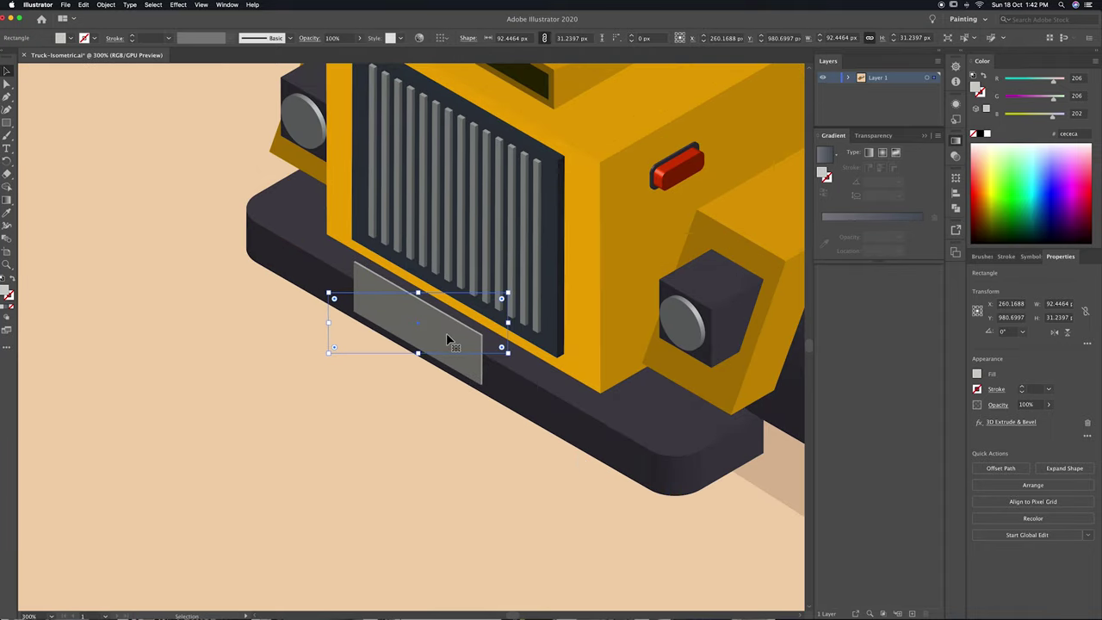
{"action": "left_click", "coordinate": [1011, 422]}
{"action": "left_click_drag", "start_coordinate": [768, 473], "coordinate": [758, 473]}
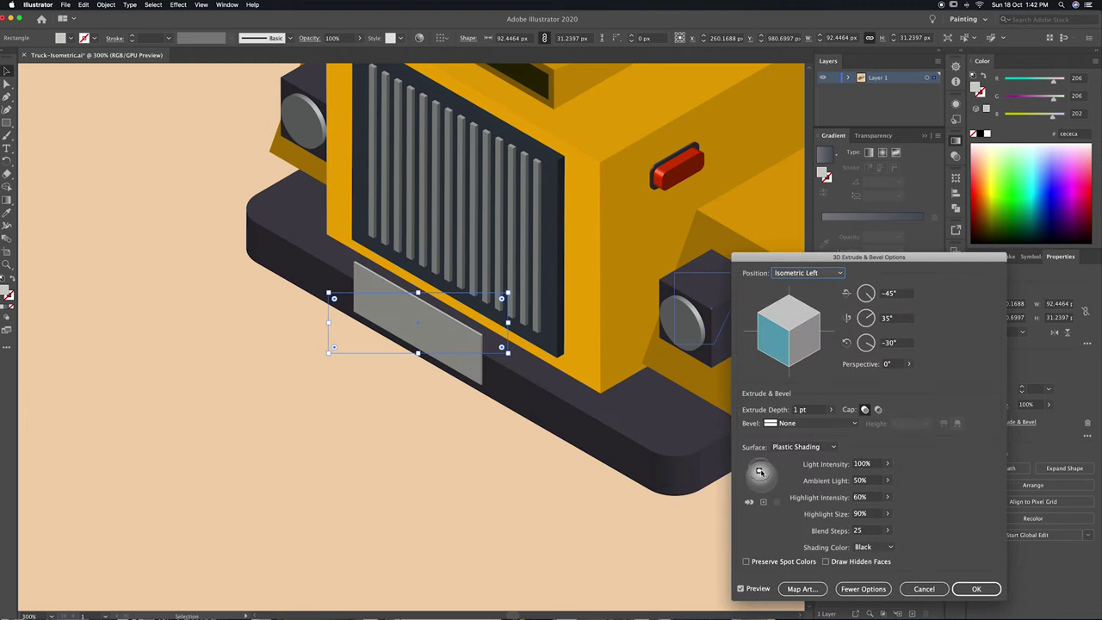
{"action": "left_click", "coordinate": [990, 593]}
{"action": "key", "text": "ctrl+1"}
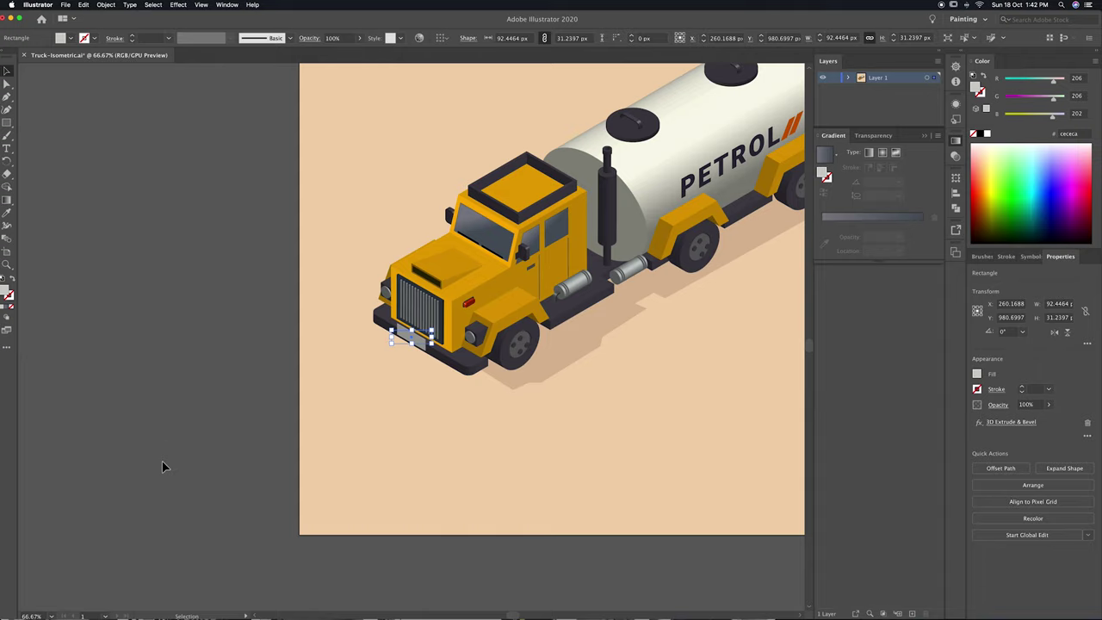
{"action": "left_click", "coordinate": [163, 466]}
{"action": "key", "text": "ctrl+0"}
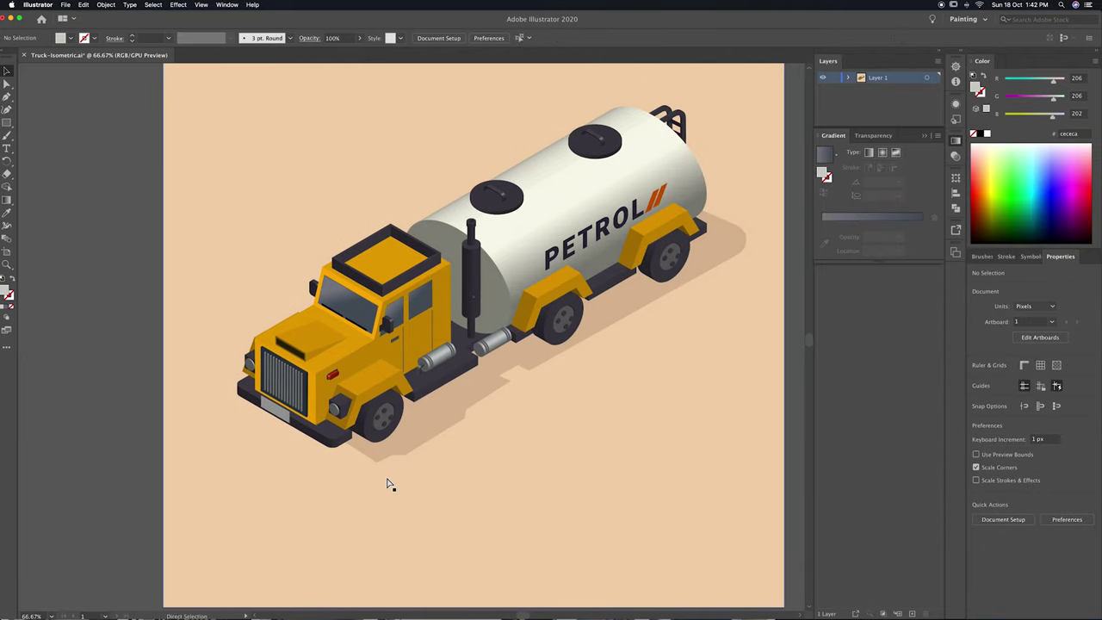
Fit the windshield's top-right corner to the frame and give it a 3 pt near-black outline.
{"action": "key", "text": "ctrl+plus"}
{"action": "key", "text": "ctrl+plus"}
{"action": "key", "text": "ctrl+plus"}
{"action": "scroll", "coordinate": [528, 511], "scroll_direction": "up", "scroll_amount": 3}
{"action": "scroll", "coordinate": [528, 512], "scroll_direction": "left", "scroll_amount": 5}
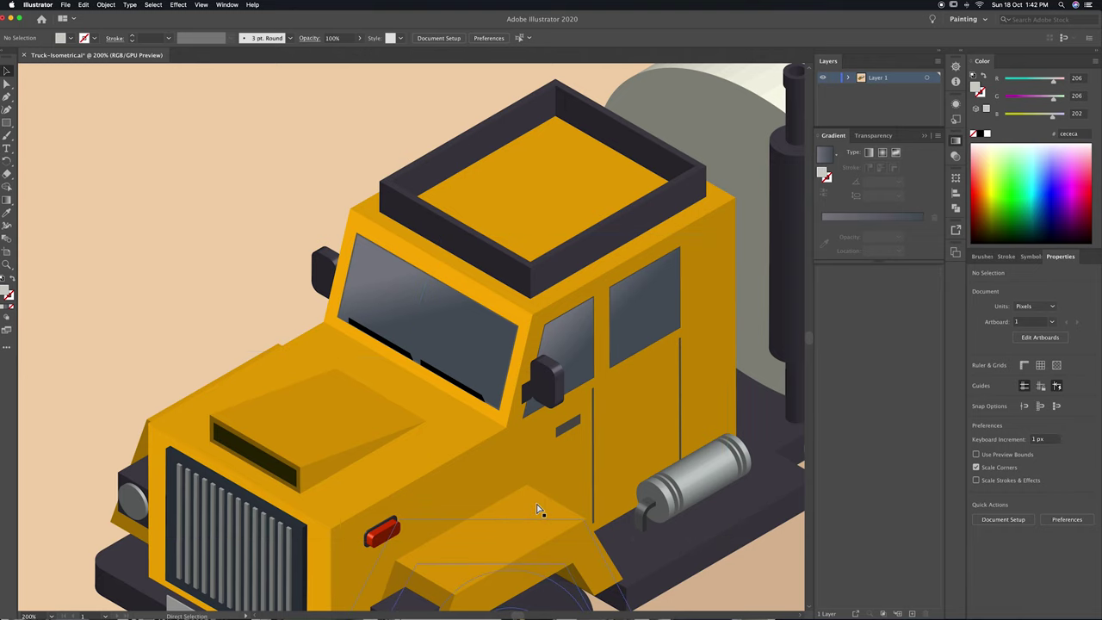
{"action": "key", "text": "ctrl+plus"}
{"action": "key", "text": "ctrl+plus"}
{"action": "key", "text": "a"}
{"action": "left_click", "coordinate": [423, 298]}
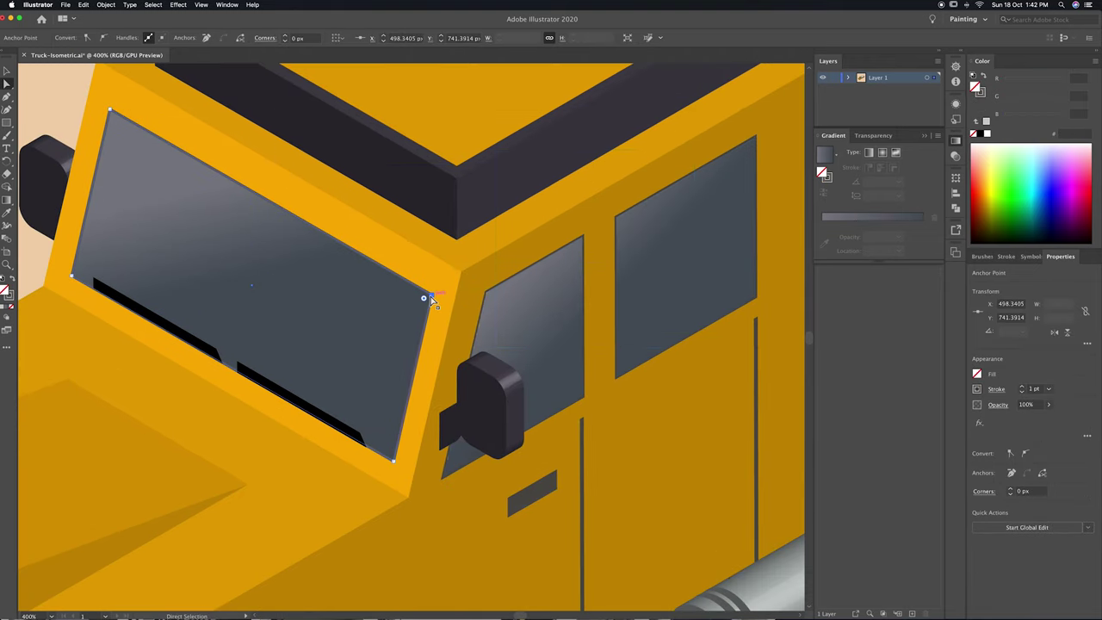
{"action": "left_click_drag", "start_coordinate": [422, 298], "coordinate": [430, 296]}
{"action": "left_click", "coordinate": [1022, 387]}
{"action": "left_click", "coordinate": [1022, 386]}
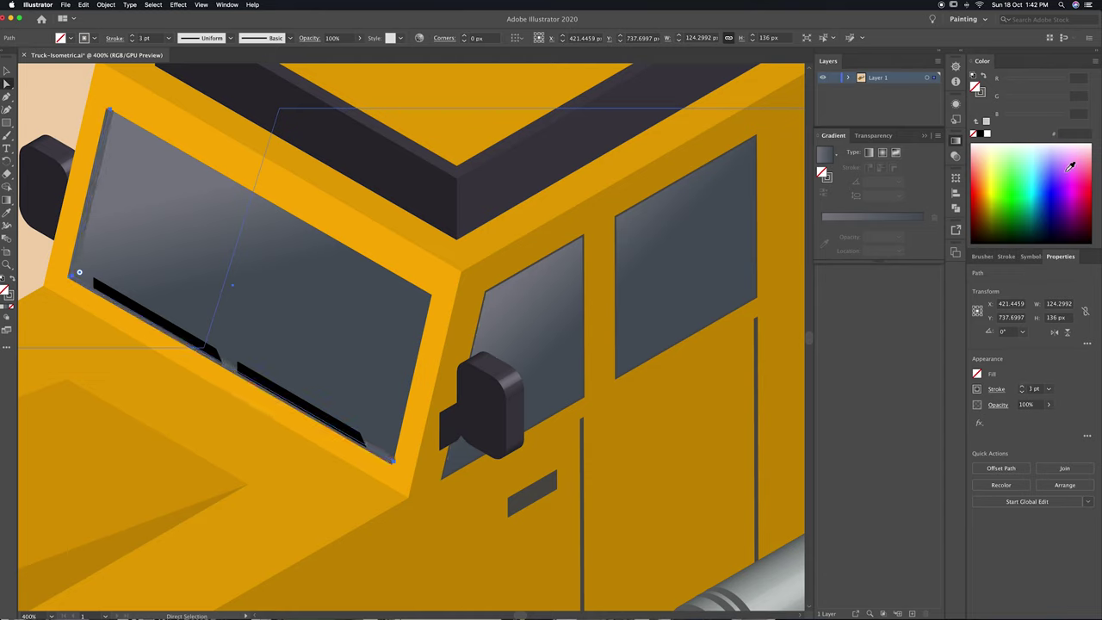
{"action": "double_click", "coordinate": [980, 90]}
{"action": "left_click", "coordinate": [653, 406]}
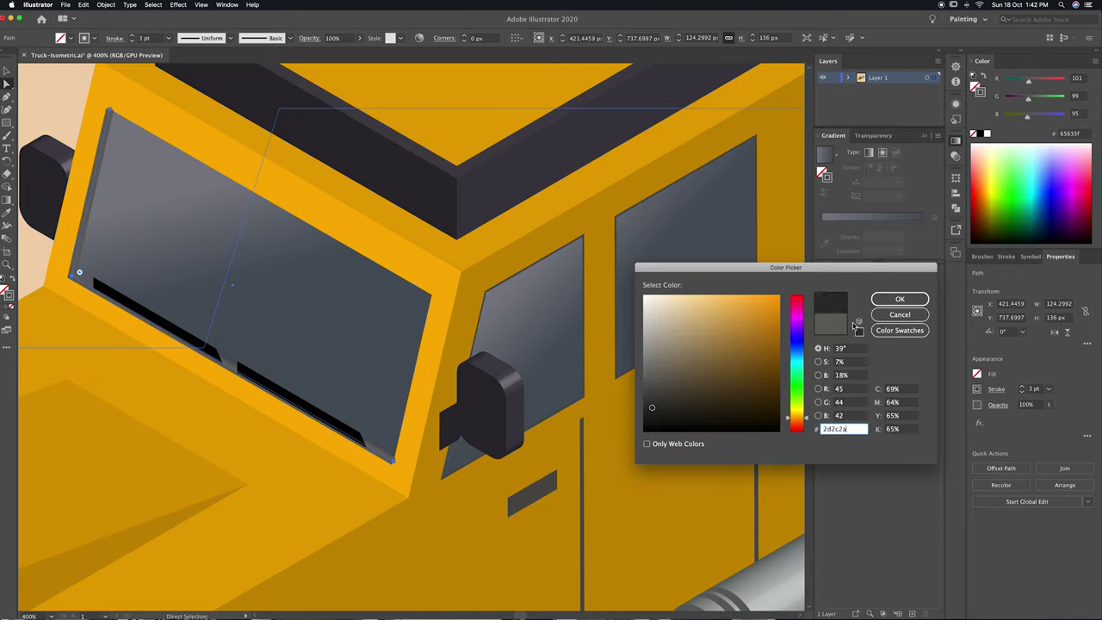
{"action": "left_click", "coordinate": [883, 301]}
{"action": "scroll", "coordinate": [226, 235], "scroll_direction": "down", "scroll_amount": 3}
{"action": "left_click", "coordinate": [66, 110]}
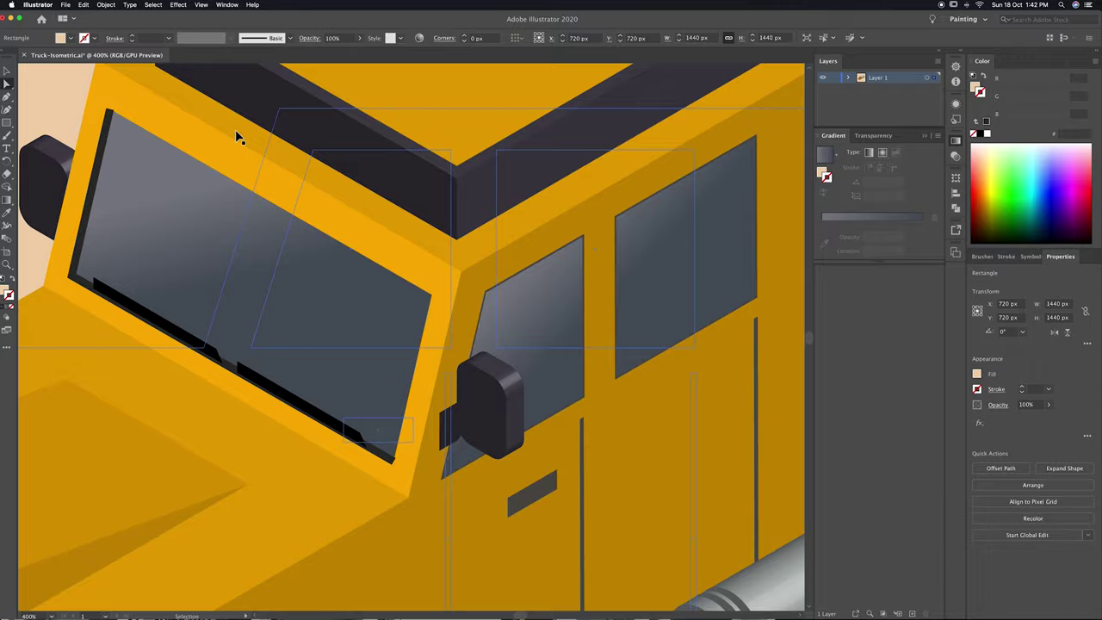
Remove a door window corner point and give the side window outlines black 2 pt strokes.
{"action": "scroll", "coordinate": [236, 135], "scroll_direction": "down", "scroll_amount": 3}
{"action": "scroll", "coordinate": [423, 322], "scroll_direction": "up", "scroll_amount": 2}
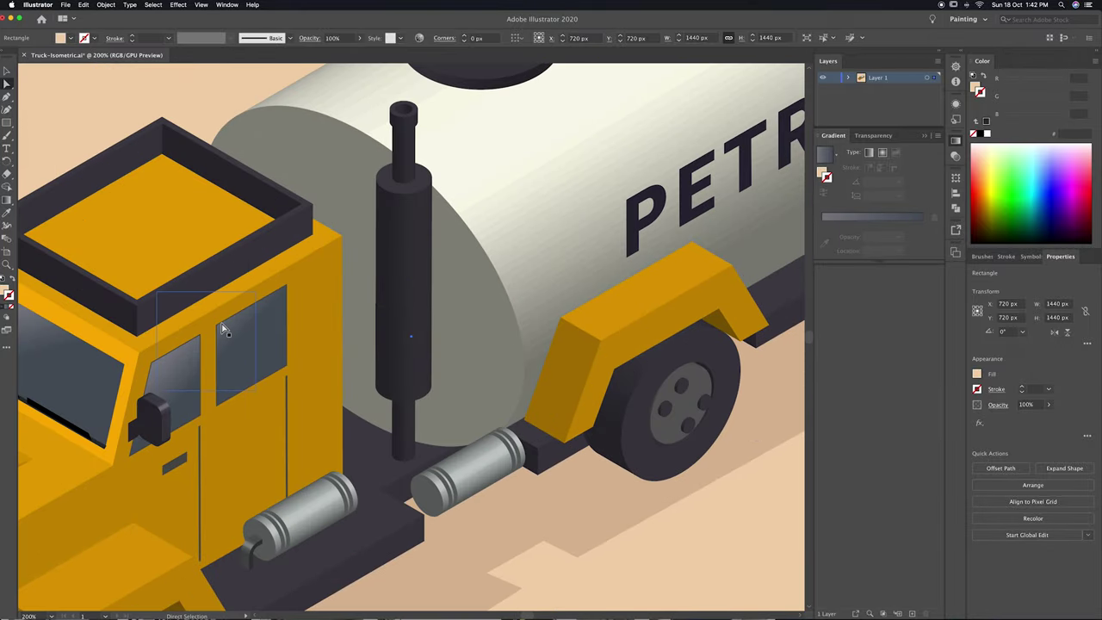
{"action": "left_click", "coordinate": [162, 297]}
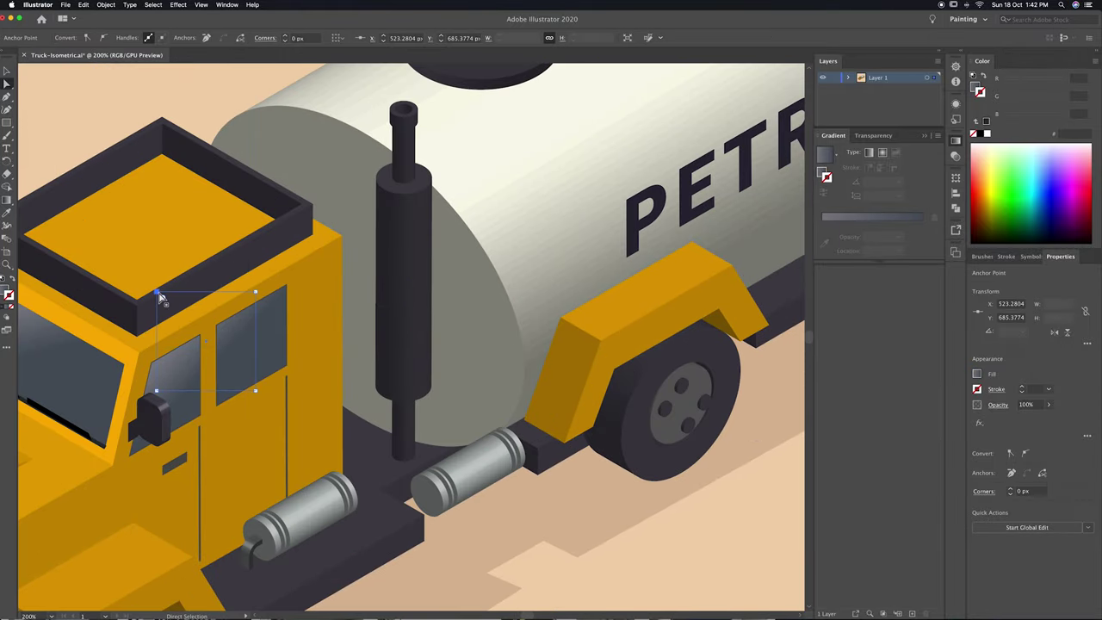
{"action": "scroll", "coordinate": [258, 330], "scroll_direction": "left", "scroll_amount": 5}
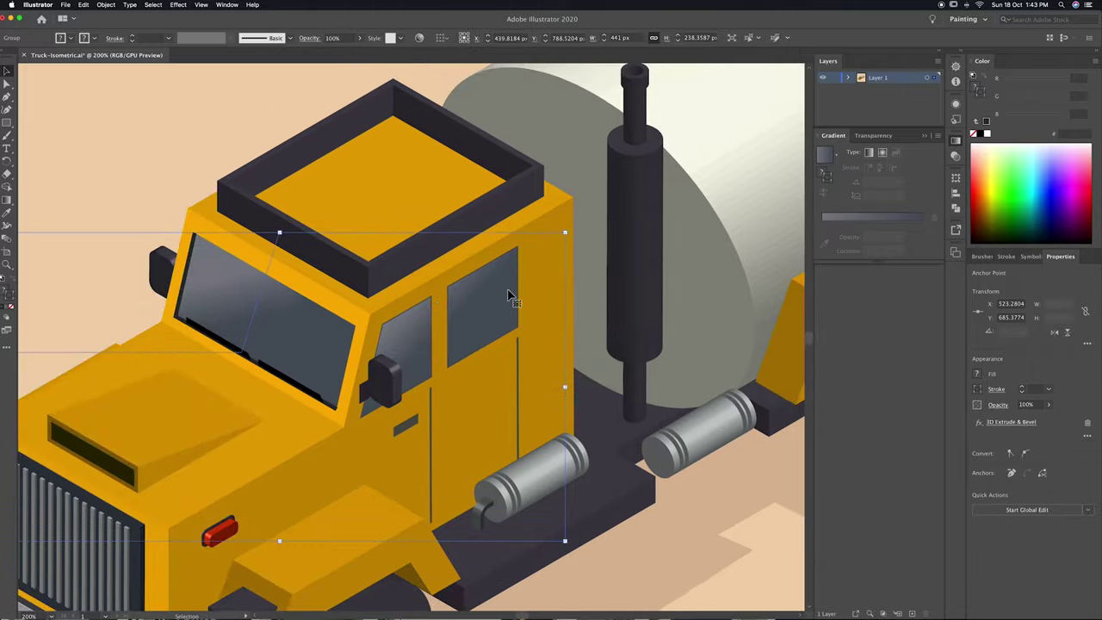
{"action": "double_click", "coordinate": [473, 256]}
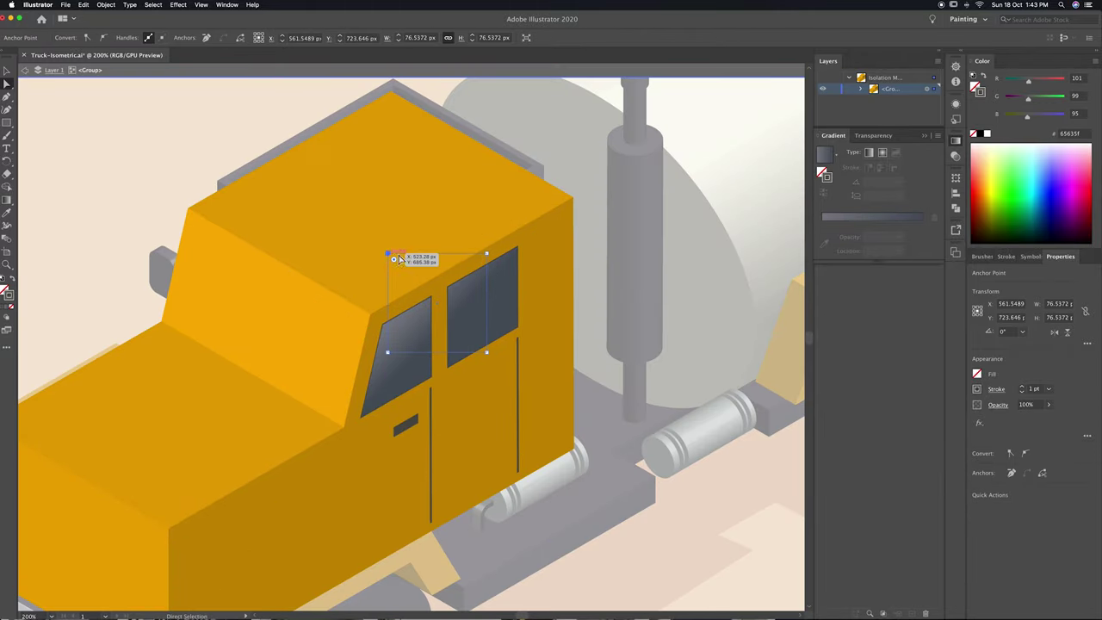
{"action": "key", "text": "Delete"}
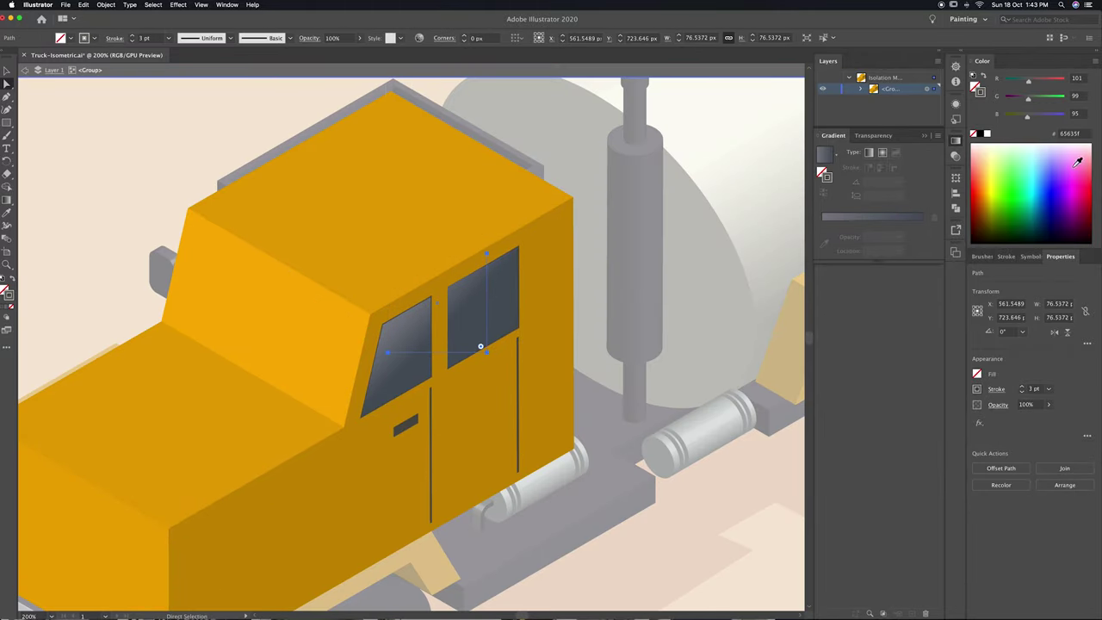
{"action": "left_click", "coordinate": [979, 135]}
{"action": "left_click_drag", "start_coordinate": [407, 350], "coordinate": [285, 352]}
{"action": "left_click", "coordinate": [1021, 393]}
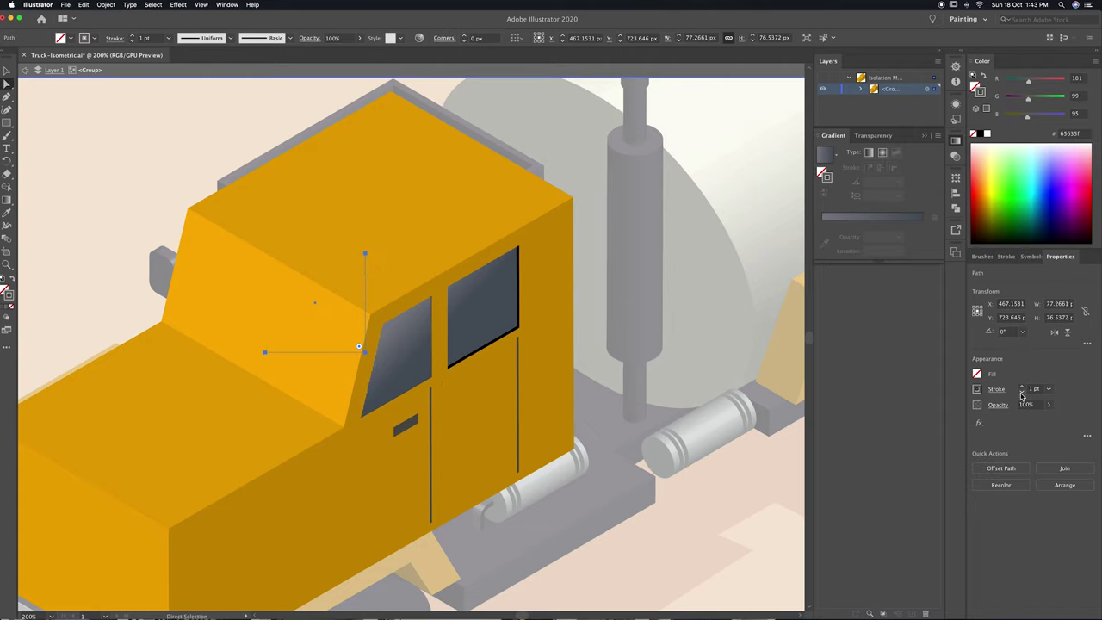
{"action": "left_click", "coordinate": [984, 135]}
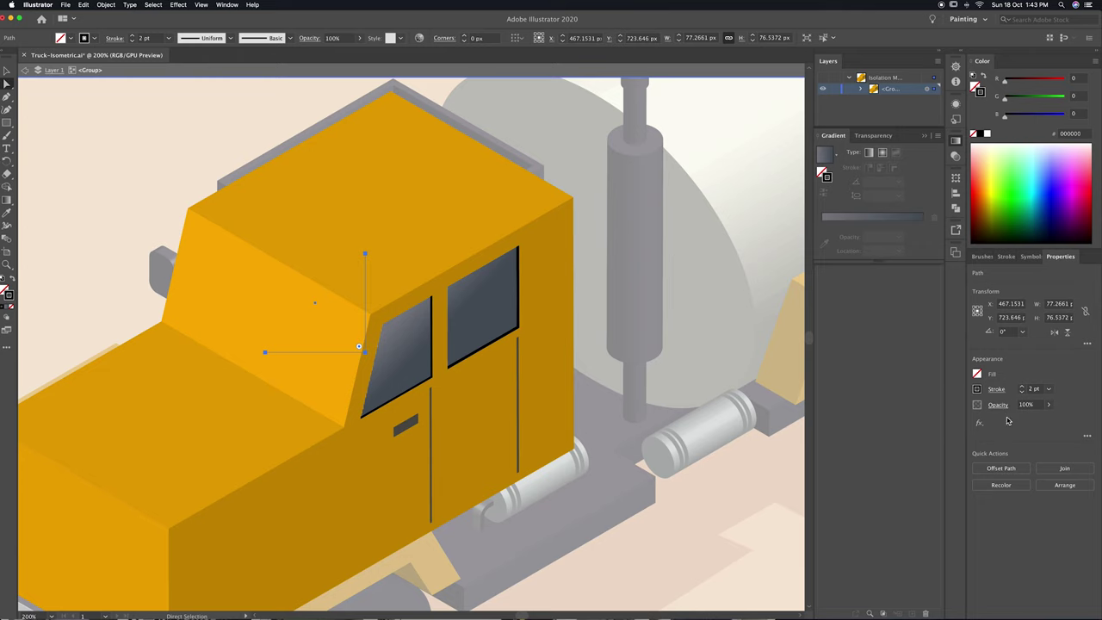
{"action": "left_click", "coordinate": [717, 538]}
Exit Isolation Mode so the whole truck is editable, then zoom in on the cab.
{"action": "double_click", "coordinate": [717, 538]}
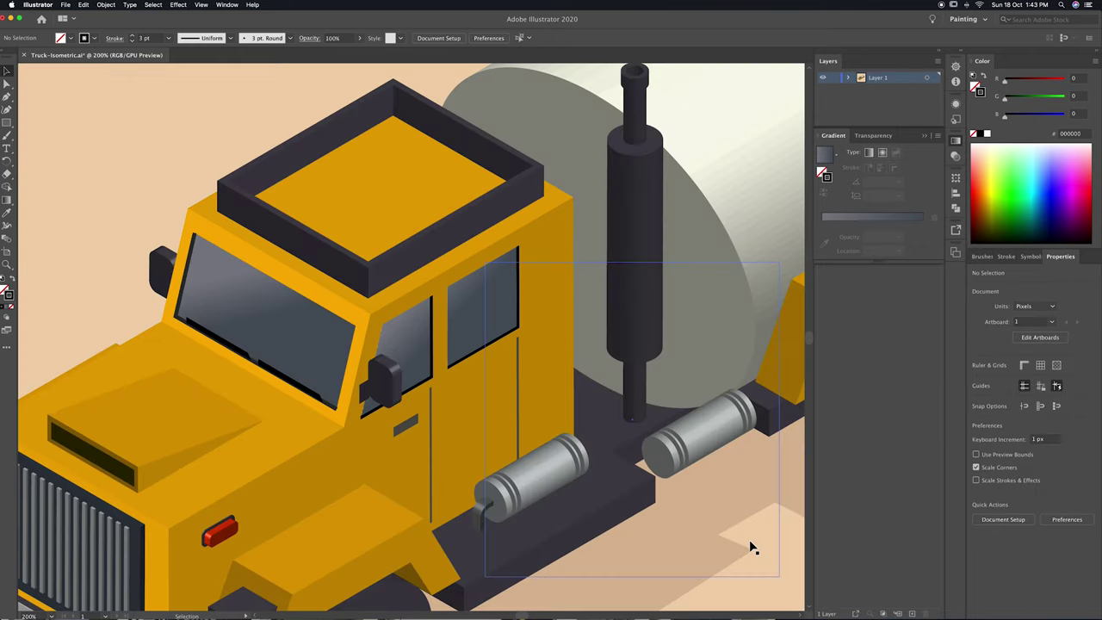
{"action": "left_click", "coordinate": [185, 285]}
{"action": "left_click", "coordinate": [782, 565]}
{"action": "key", "text": "super+minus"}
{"action": "key", "text": "super+minus"}
{"action": "key", "text": "super+minus"}
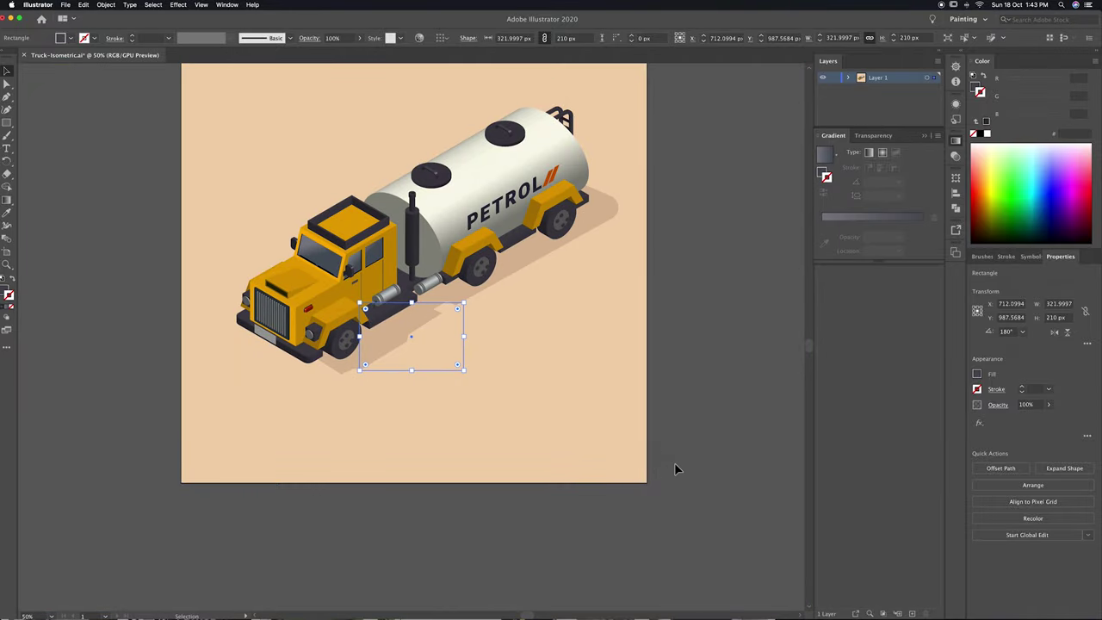
{"action": "left_click", "coordinate": [776, 555]}
{"action": "key", "text": "super+plus"}
{"action": "key", "text": "super+plus"}
{"action": "key", "text": "super+plus"}
{"action": "key", "text": "super+plus"}
{"action": "key", "text": "super+plus"}
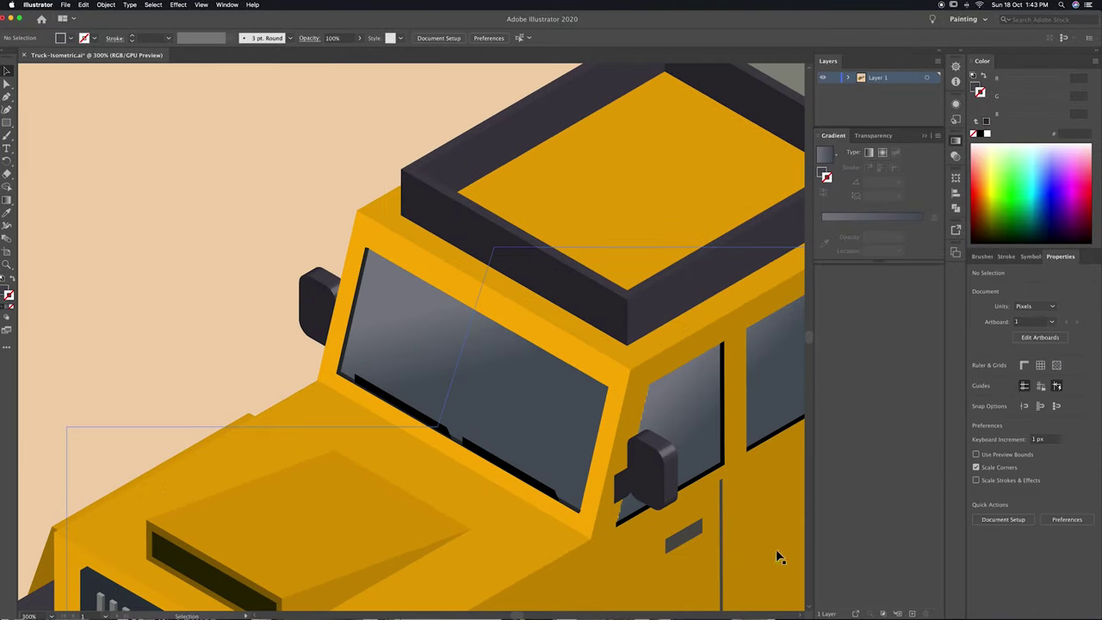
{"action": "key", "text": "p"}
{"action": "key", "text": "super+plus"}
{"action": "key", "text": "super+plus"}
Draw a triangle on the windshield with white fill, no stroke and 28% opacity.
{"action": "left_click", "coordinate": [345, 208]}
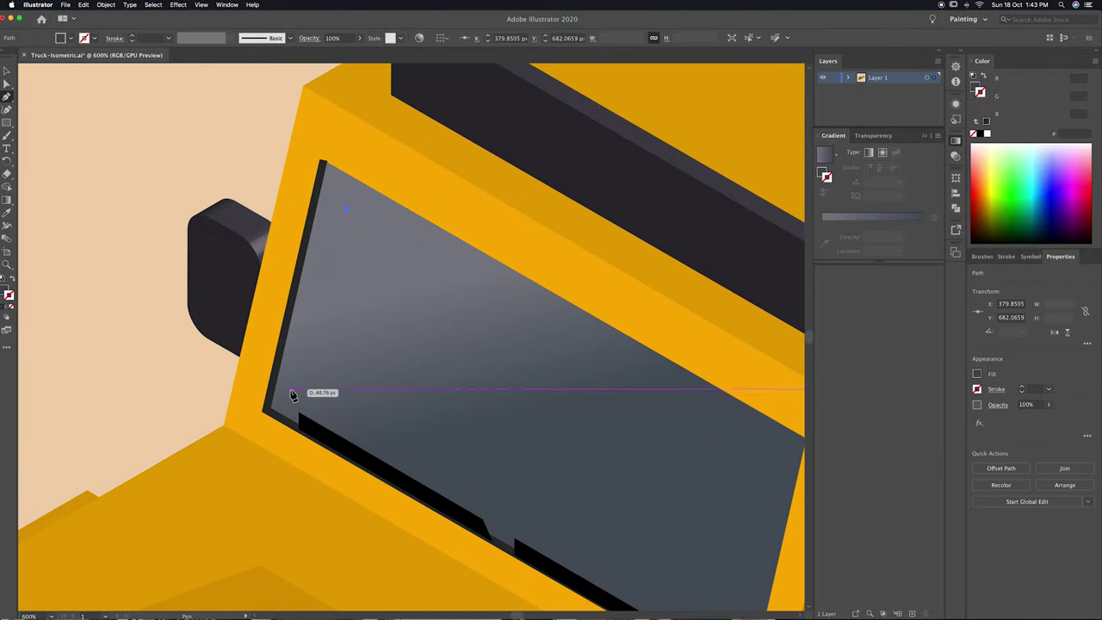
{"action": "left_click", "coordinate": [290, 389]}
{"action": "left_click", "coordinate": [597, 325]}
{"action": "left_click", "coordinate": [986, 133]}
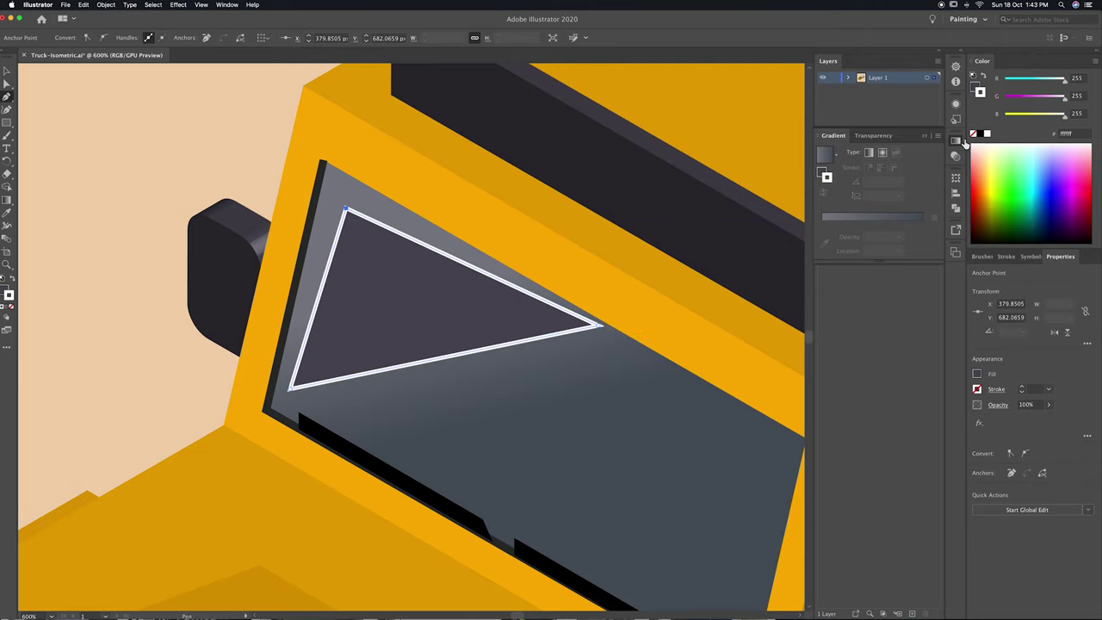
{"action": "left_click", "coordinate": [13, 282]}
{"action": "left_click", "coordinate": [11, 306]}
{"action": "left_click_drag", "start_coordinate": [1024, 419], "coordinate": [1019, 419]}
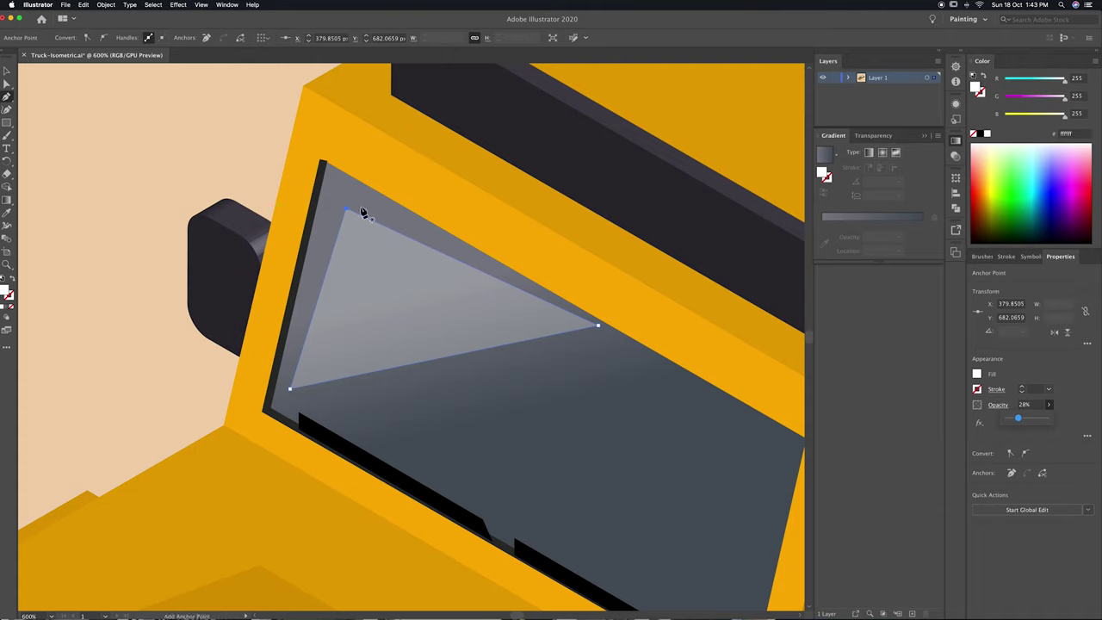
Fit the glare triangle's three corners into the windshield's corners.
{"action": "left_click", "coordinate": [6, 83]}
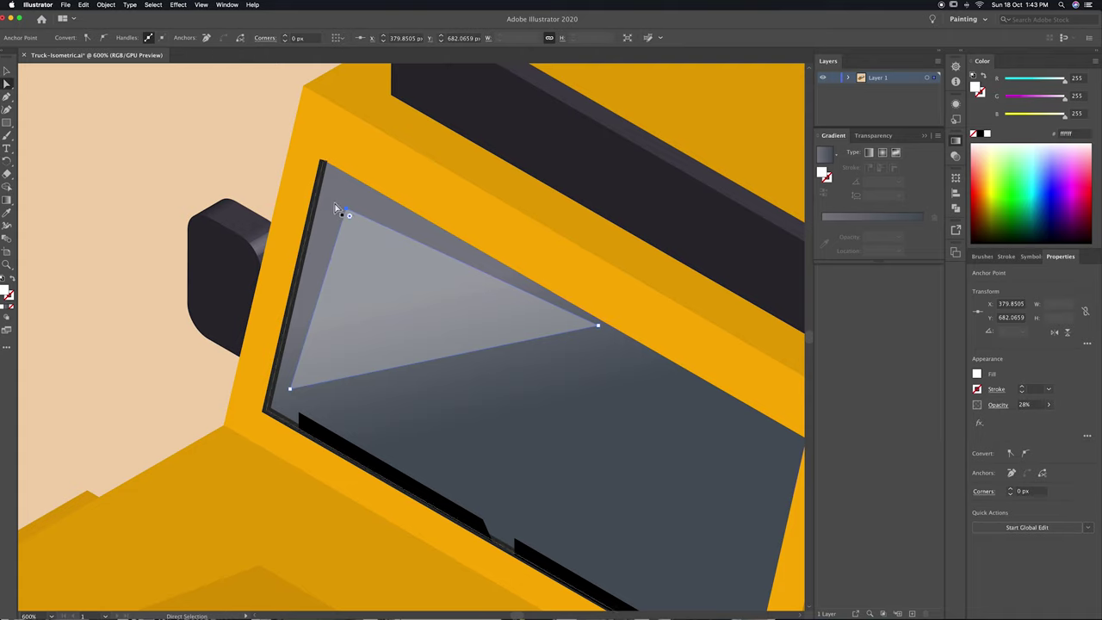
{"action": "left_click_drag", "start_coordinate": [344, 209], "coordinate": [326, 163]}
{"action": "left_click_drag", "start_coordinate": [290, 389], "coordinate": [281, 384]}
{"action": "left_click_drag", "start_coordinate": [599, 325], "coordinate": [606, 322]}
{"action": "left_click", "coordinate": [168, 175]}
{"action": "key", "text": "ctrl+0"}
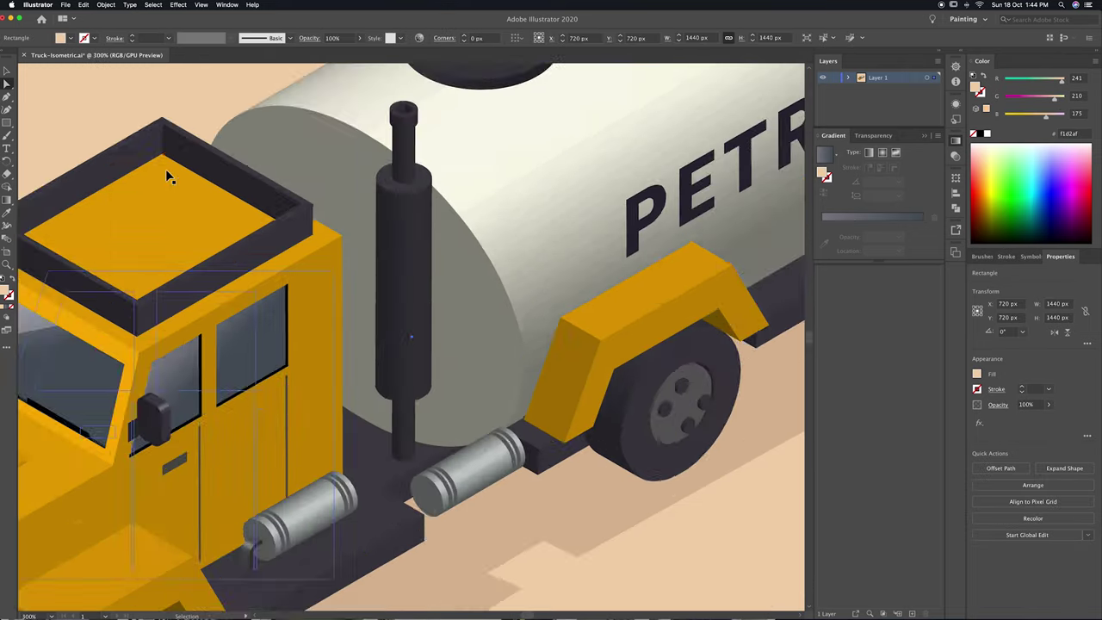
Draw a triangle in the right side window and eyedrop the windshield glare's style onto it.
{"action": "scroll", "coordinate": [361, 327], "scroll_direction": "up", "scroll_amount": 6}
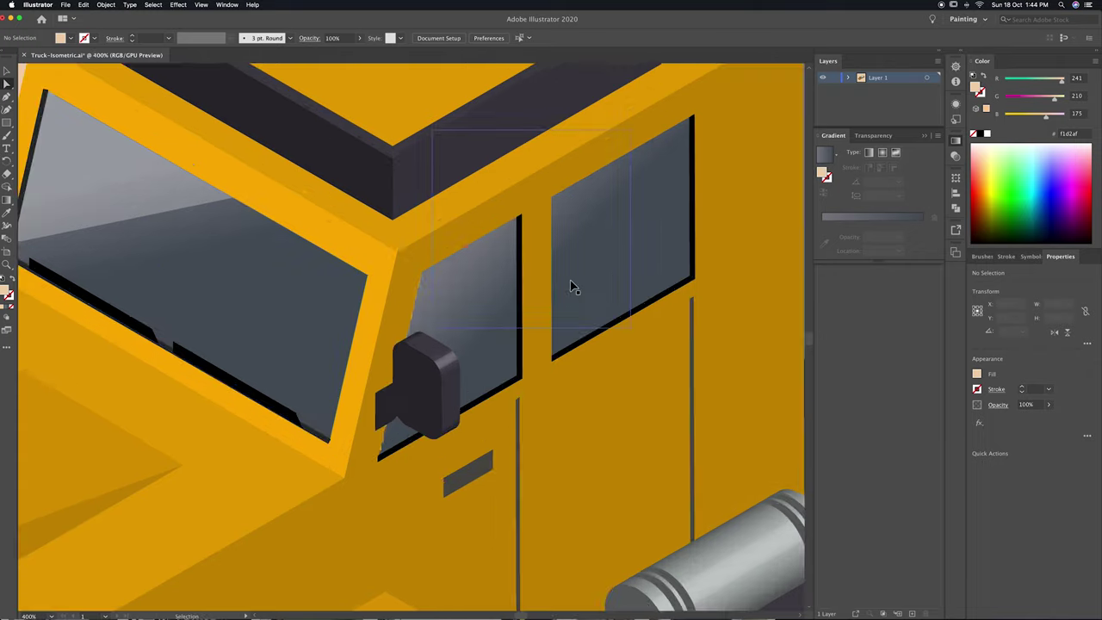
{"action": "key", "text": "p"}
{"action": "left_click", "coordinate": [551, 199]}
{"action": "left_click", "coordinate": [552, 304]}
{"action": "left_click", "coordinate": [663, 132]}
{"action": "left_click", "coordinate": [551, 199]}
{"action": "key", "text": "i"}
{"action": "left_click", "coordinate": [164, 174]}
Align the new glare triangle's corners with the right window's edges.
{"action": "key", "text": "a"}
{"action": "key", "text": "ctrl+equal"}
{"action": "key", "text": "ctrl+equal"}
{"action": "key", "text": "ctrl+equal"}
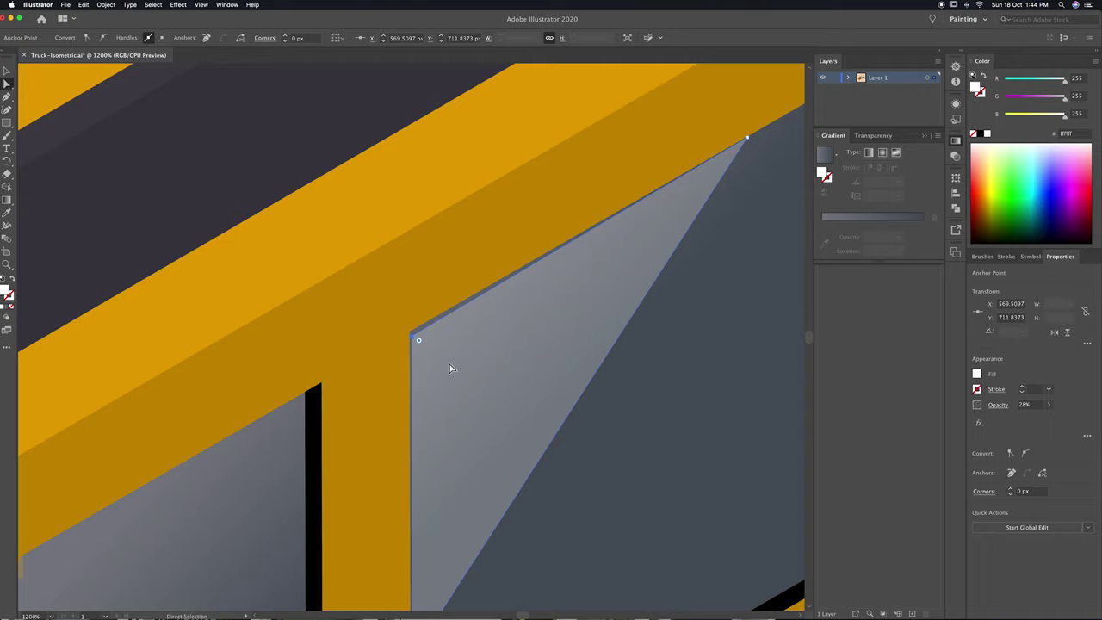
{"action": "left_click_drag", "start_coordinate": [412, 337], "coordinate": [411, 332]}
{"action": "left_click", "coordinate": [747, 139]}
{"action": "scroll", "coordinate": [750, 140], "scroll_direction": "down", "scroll_amount": 5}
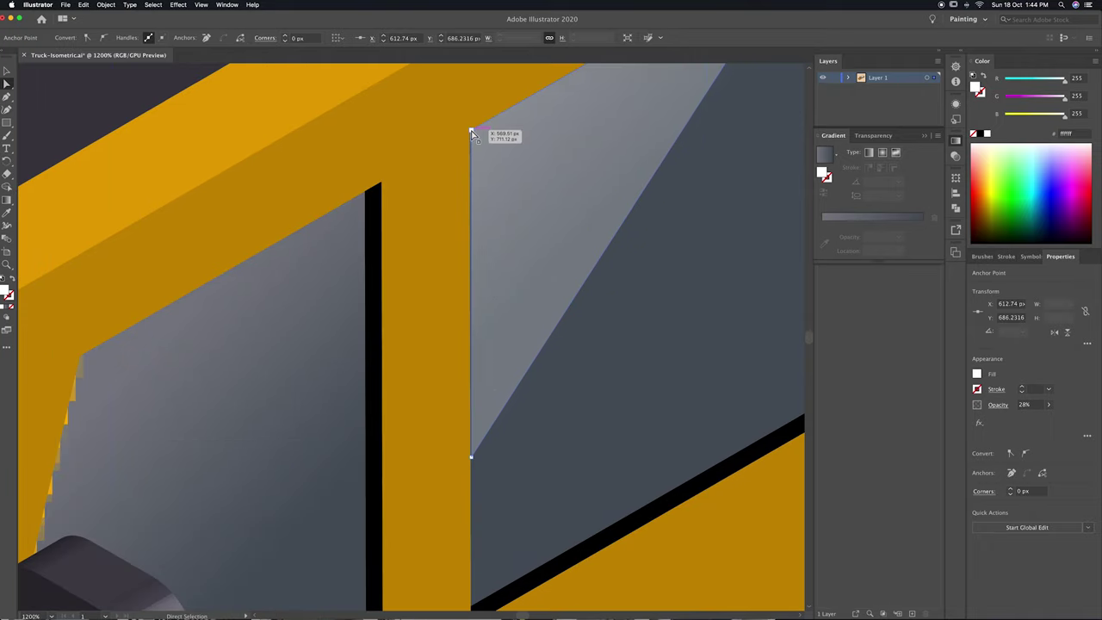
{"action": "left_click_drag", "start_coordinate": [471, 133], "coordinate": [469, 135]}
{"action": "key", "text": "ctrl+minus"}
{"action": "key", "text": "ctrl+minus"}
{"action": "key", "text": "ctrl+minus"}
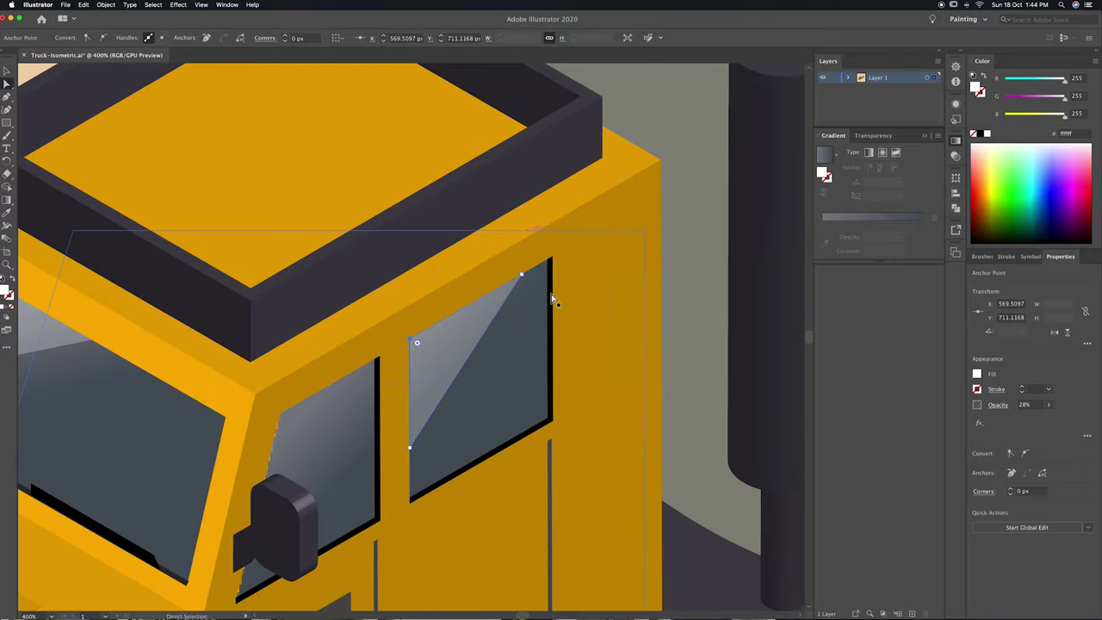
Copy the glare triangle into the left side window and fit its corners to the frame.
{"action": "mouse_move", "coordinate": [444, 355]}
{"action": "left_mouse_down"}
{"action": "mouse_move", "coordinate": [603, 307]}
{"action": "mouse_move", "coordinate": [517, 373]}
{"action": "mouse_move", "coordinate": [558, 316]}
{"action": "mouse_move", "coordinate": [528, 321]}
{"action": "left_mouse_up"}
{"action": "left_click_drag", "start_coordinate": [444, 470], "coordinate": [415, 492]}
{"action": "mouse_move", "coordinate": [449, 373]}
{"action": "left_mouse_down"}
{"action": "mouse_move", "coordinate": [423, 389]}
{"action": "mouse_move", "coordinate": [443, 375]}
{"action": "left_mouse_up"}
{"action": "left_click_drag", "start_coordinate": [416, 493], "coordinate": [424, 480]}
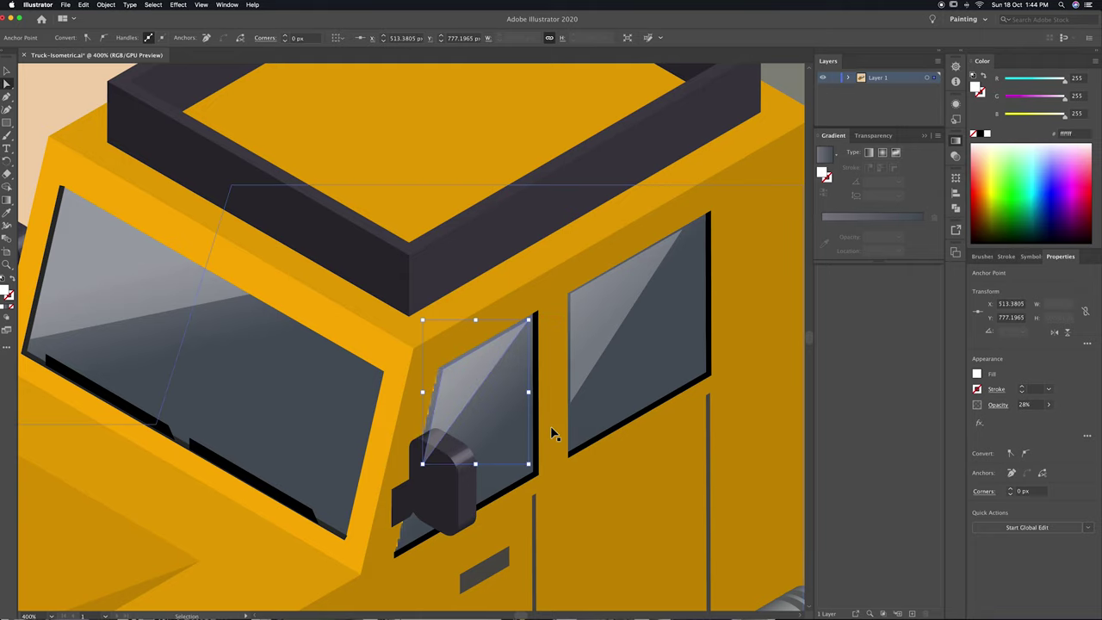
{"action": "key", "text": "ctrl+plus"}
{"action": "key", "text": "ctrl+plus"}
{"action": "key", "text": "ctrl+plus"}
{"action": "scroll", "coordinate": [471, 248], "scroll_direction": "up", "scroll_amount": 5}
{"action": "left_click_drag", "start_coordinate": [445, 256], "coordinate": [439, 255]}
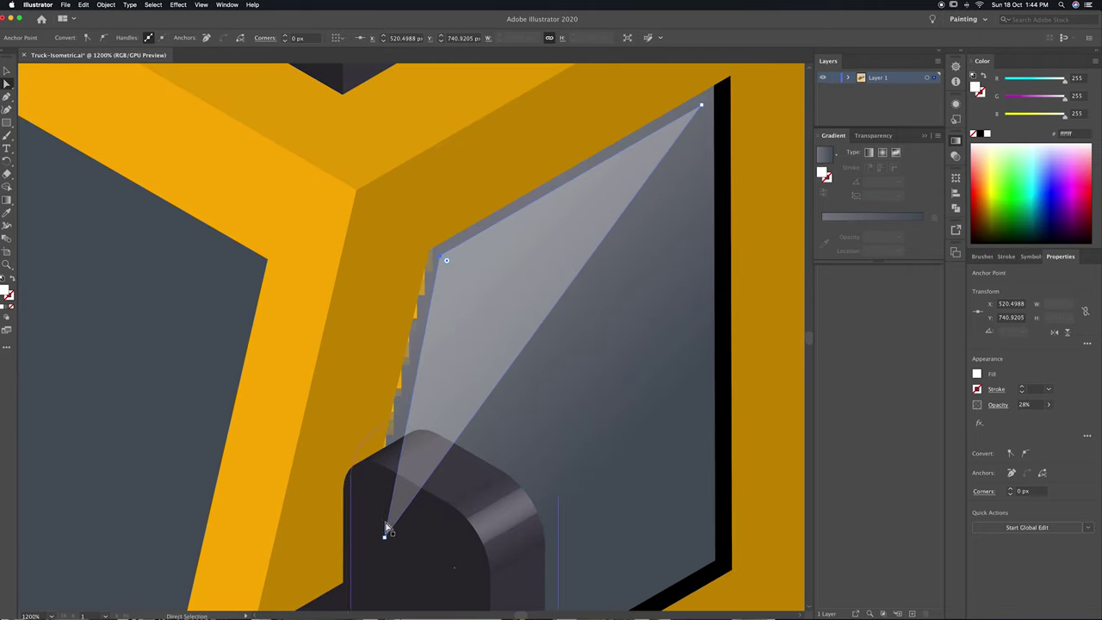
{"action": "left_click_drag", "start_coordinate": [702, 105], "coordinate": [694, 110]}
{"action": "left_click", "coordinate": [428, 288]}
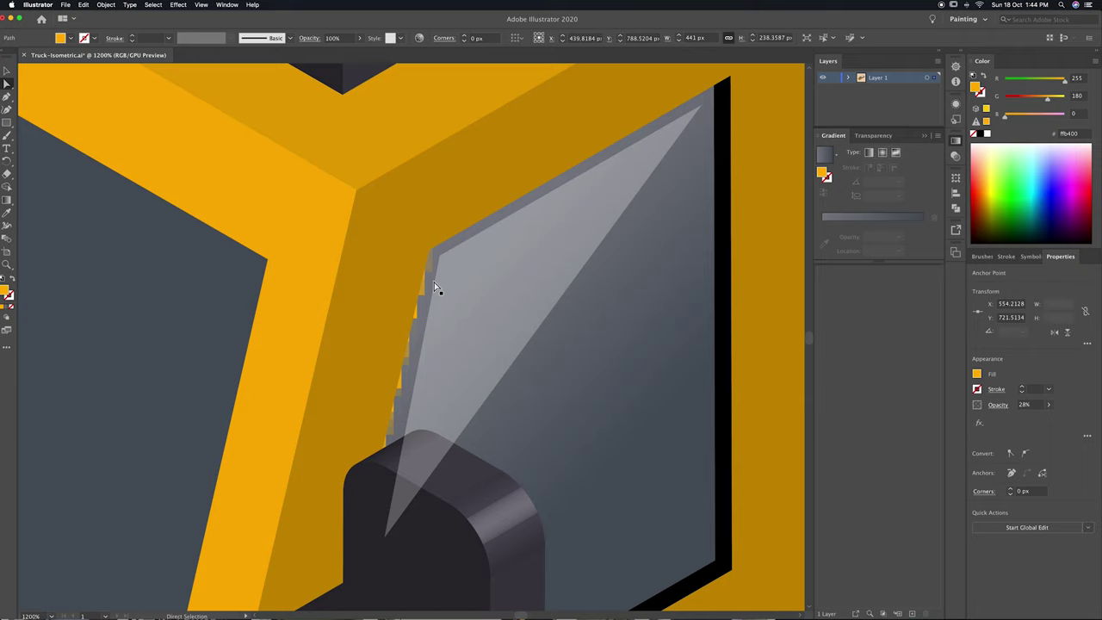
{"action": "key", "text": "ctrl+minus"}
{"action": "key", "text": "ctrl+minus"}
{"action": "key", "text": "ctrl+minus"}
{"action": "left_click_drag", "start_coordinate": [717, 257], "coordinate": [580, 332]}
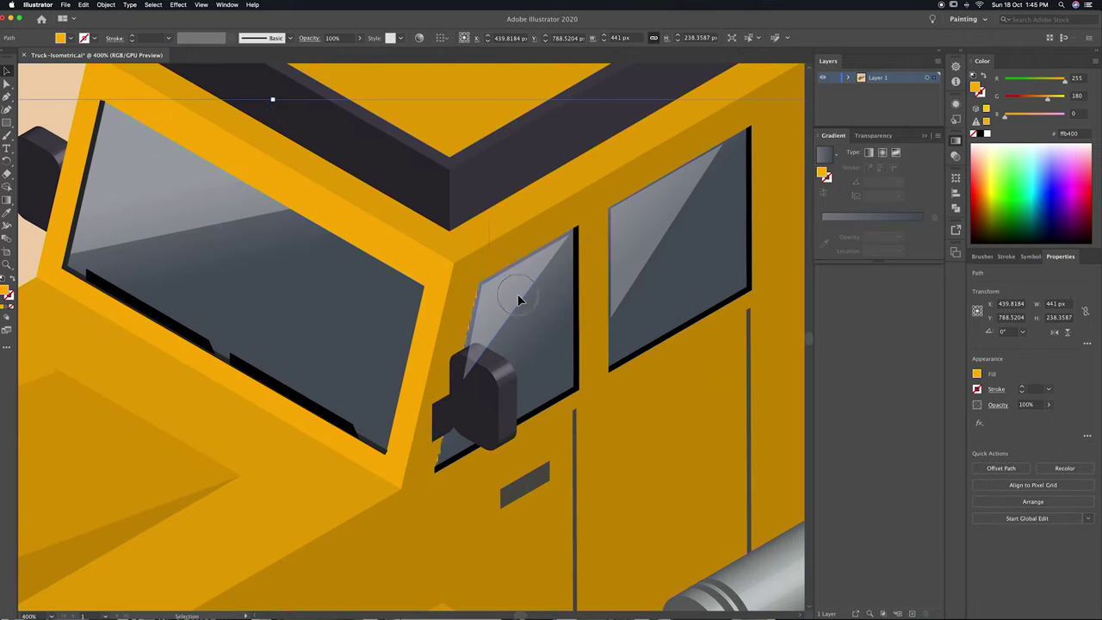
{"action": "left_click", "coordinate": [519, 300]}
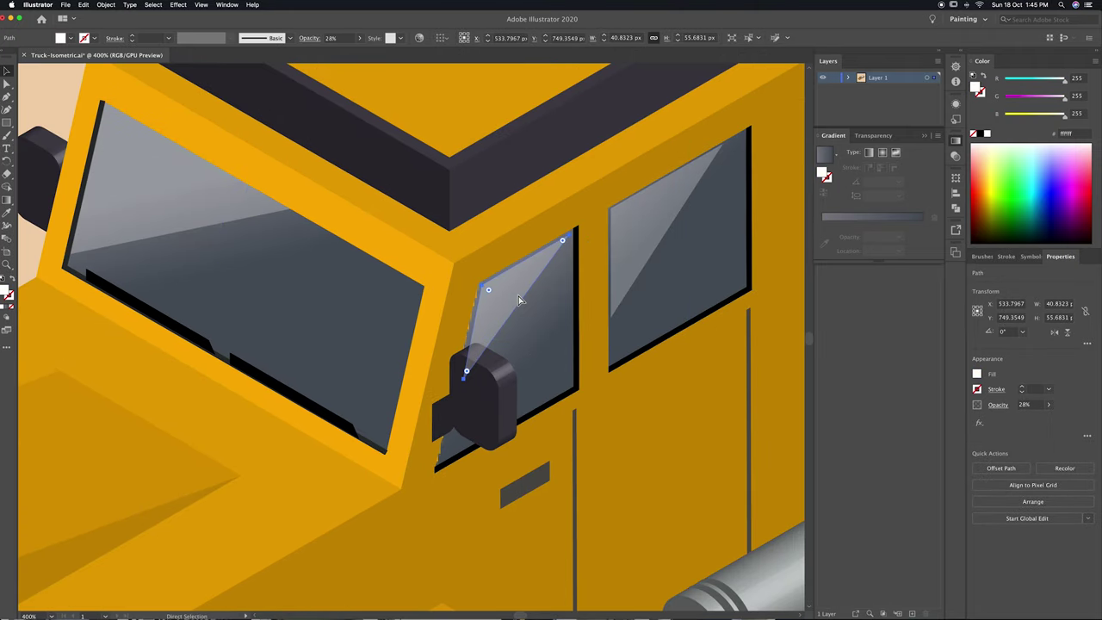
{"action": "key", "text": "ctrl+0"}
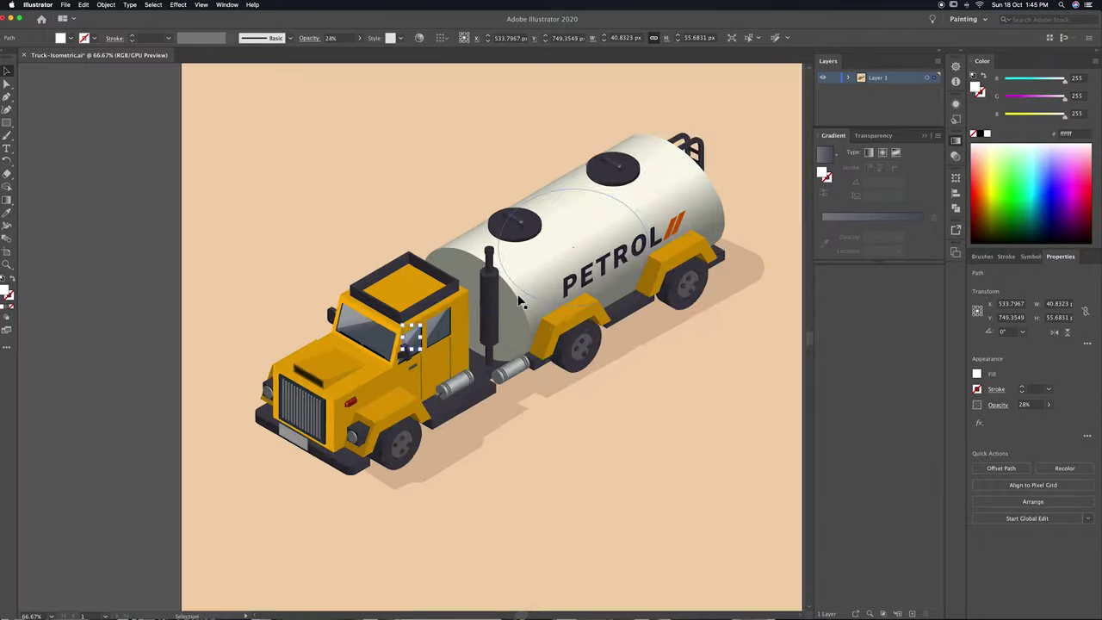
{"action": "left_click", "coordinate": [245, 316]}
{"action": "key", "text": "ctrl+1"}
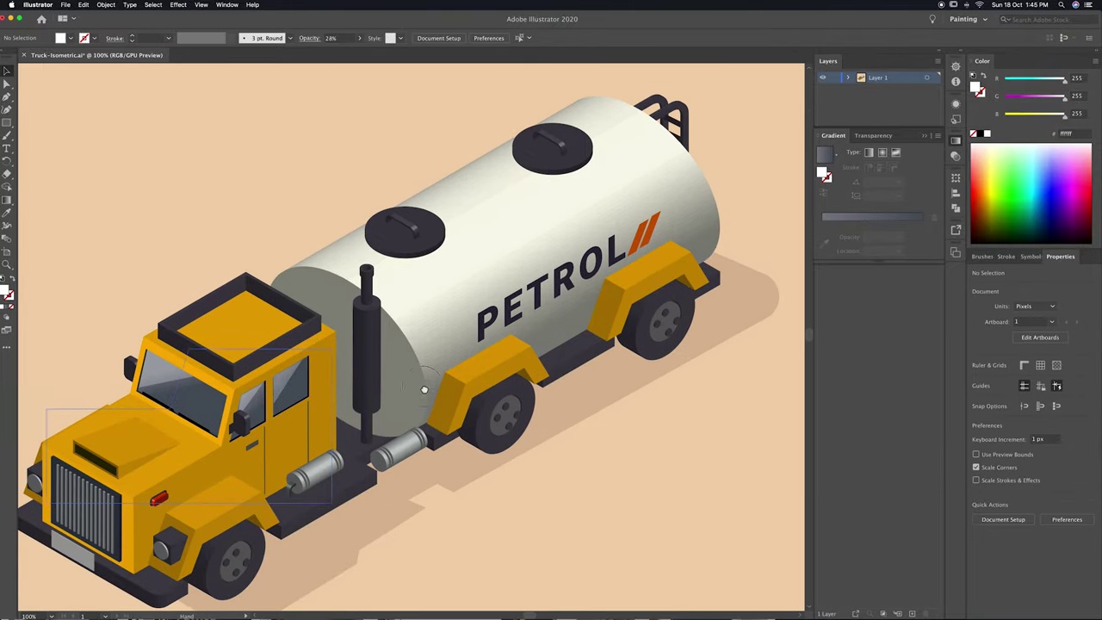
{"action": "scroll", "coordinate": [605, 155], "scroll_direction": "left", "scroll_amount": 1}
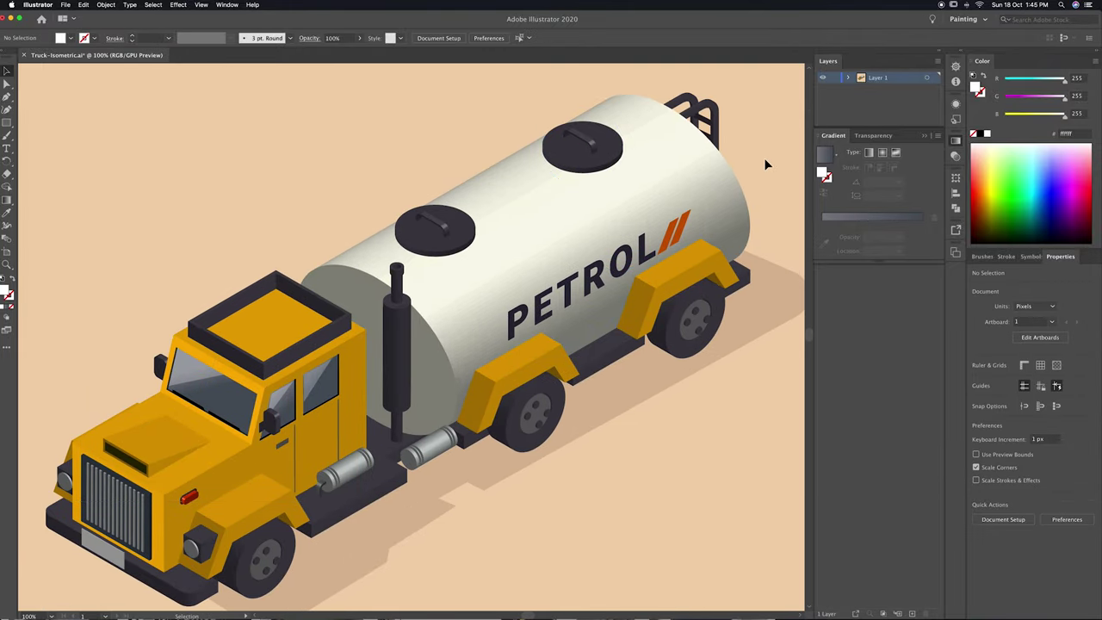
{"action": "key", "text": "ctrl+minus"}
{"action": "scroll", "coordinate": [754, 194], "scroll_direction": "left", "scroll_amount": 2}
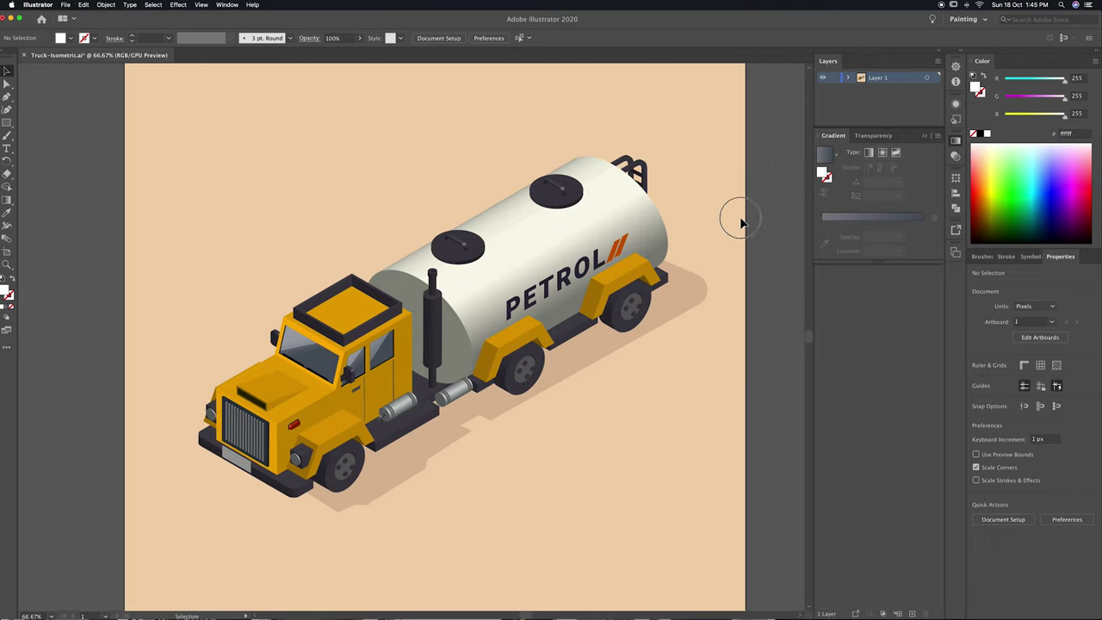
{"action": "scroll", "coordinate": [737, 219], "scroll_direction": "left", "scroll_amount": 1}
{"action": "key", "text": "a"}
{"action": "left_click", "coordinate": [413, 338]}
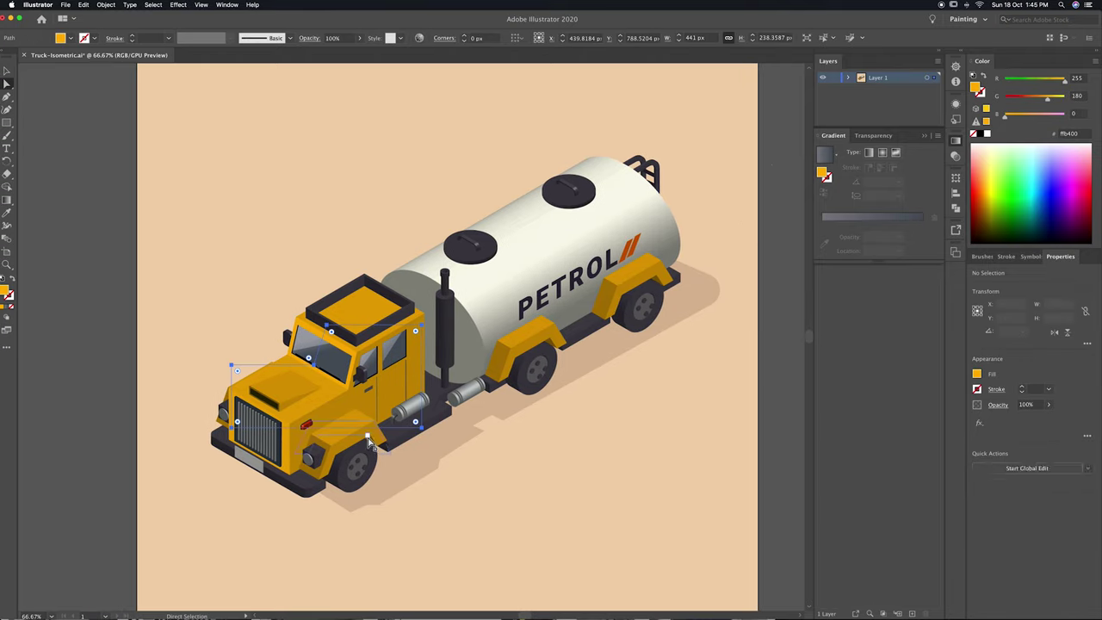
Select the cab and fender panels and try warmer colours with the Color panel sliders.
{"action": "left_click", "coordinate": [361, 438], "text": "shift"}
{"action": "left_click", "coordinate": [544, 329], "text": "shift"}
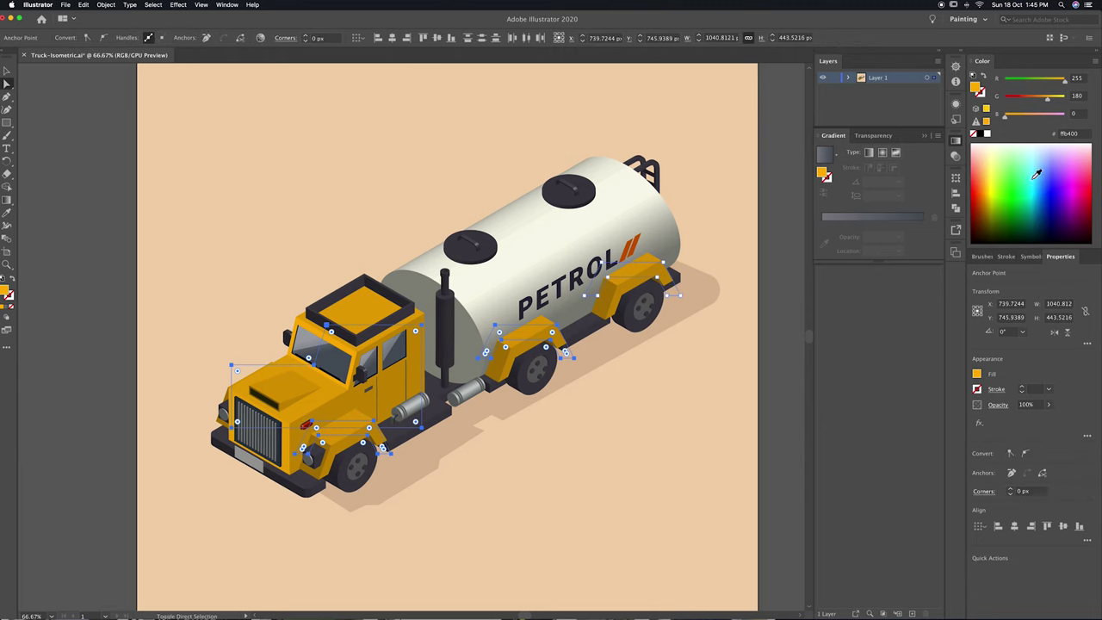
{"action": "mouse_move", "coordinate": [1048, 100]}
{"action": "left_mouse_down"}
{"action": "mouse_move", "coordinate": [1056, 100]}
{"action": "mouse_move", "coordinate": [1047, 83]}
{"action": "left_mouse_up"}
{"action": "mouse_move", "coordinate": [1023, 119]}
{"action": "left_mouse_down"}
{"action": "mouse_move", "coordinate": [1039, 124]}
{"action": "mouse_move", "coordinate": [1061, 102]}
{"action": "mouse_move", "coordinate": [1027, 87]}
{"action": "left_mouse_up"}
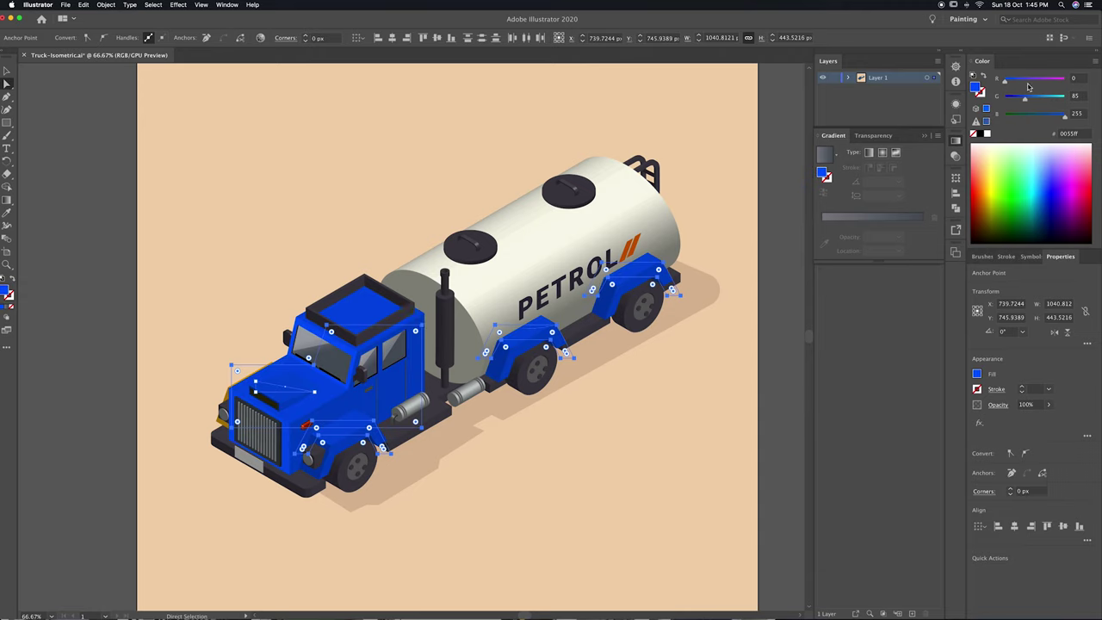
{"action": "left_click", "coordinate": [231, 397], "text": "shift"}
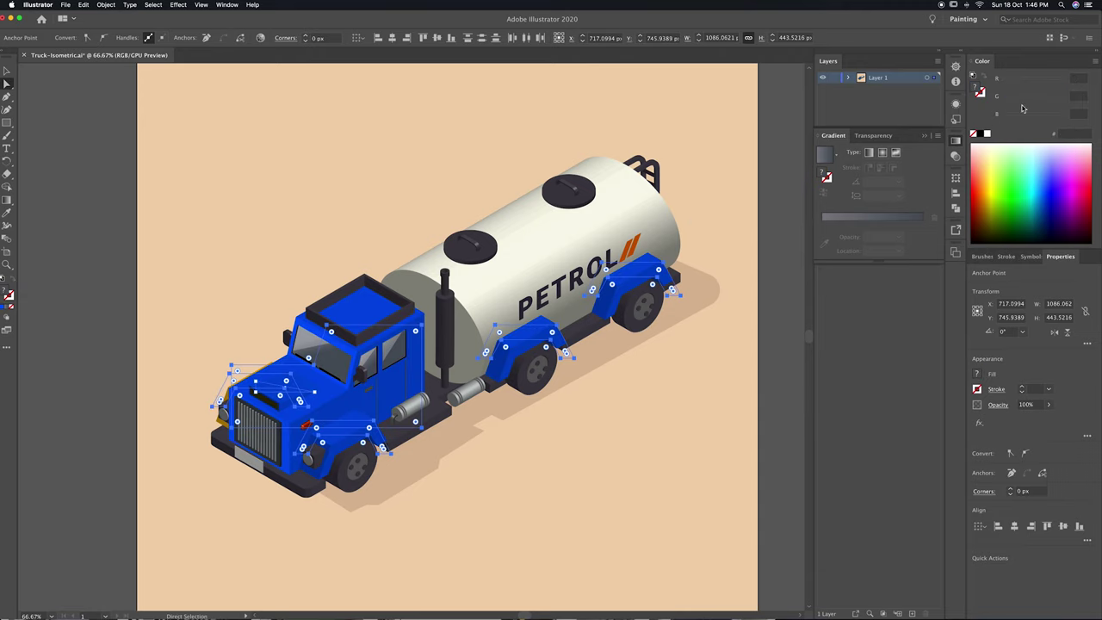
Fill the panels with yellow ffce00, then darken it slightly to ffbe00.
{"action": "double_click", "coordinate": [7, 294]}
{"action": "left_click", "coordinate": [796, 413]}
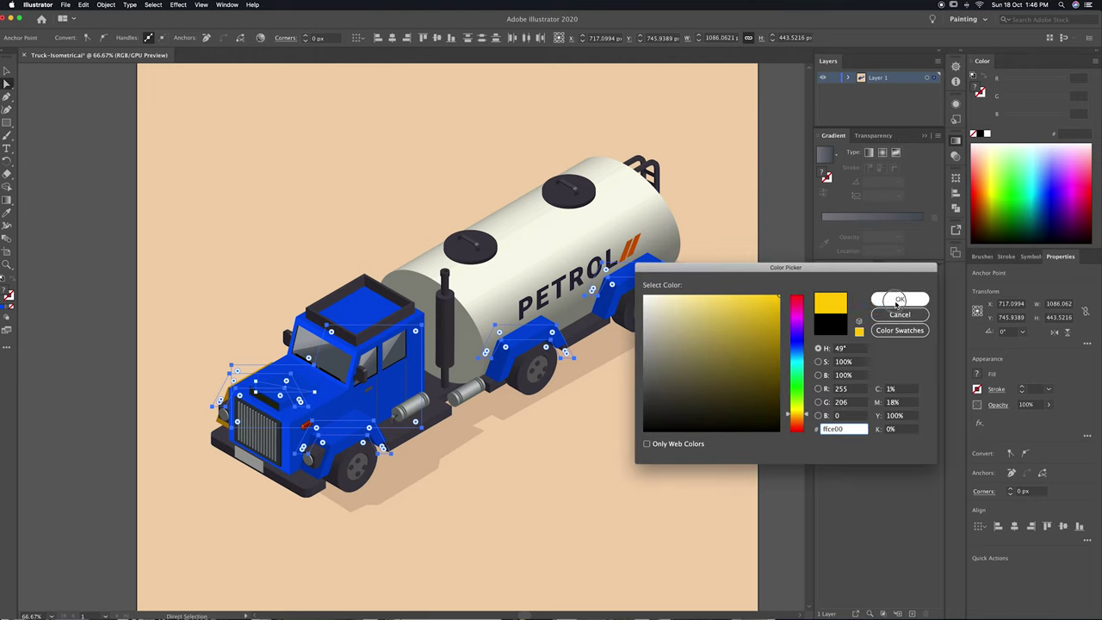
{"action": "left_click", "coordinate": [897, 299]}
{"action": "left_click_drag", "start_coordinate": [1055, 101], "coordinate": [1046, 107]}
{"action": "left_click", "coordinate": [735, 389]}
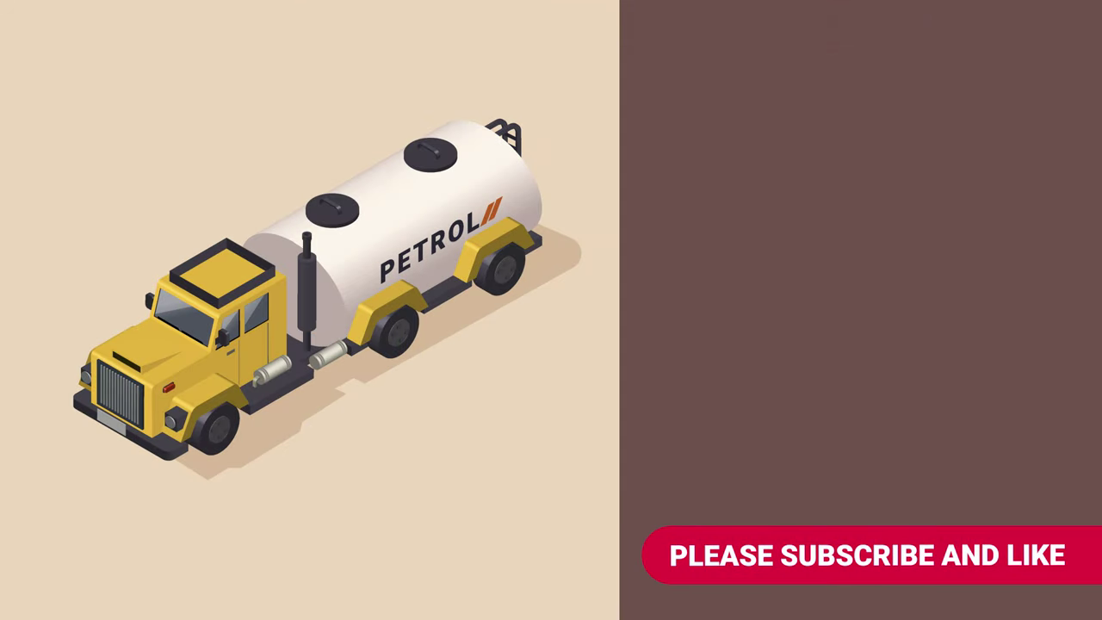